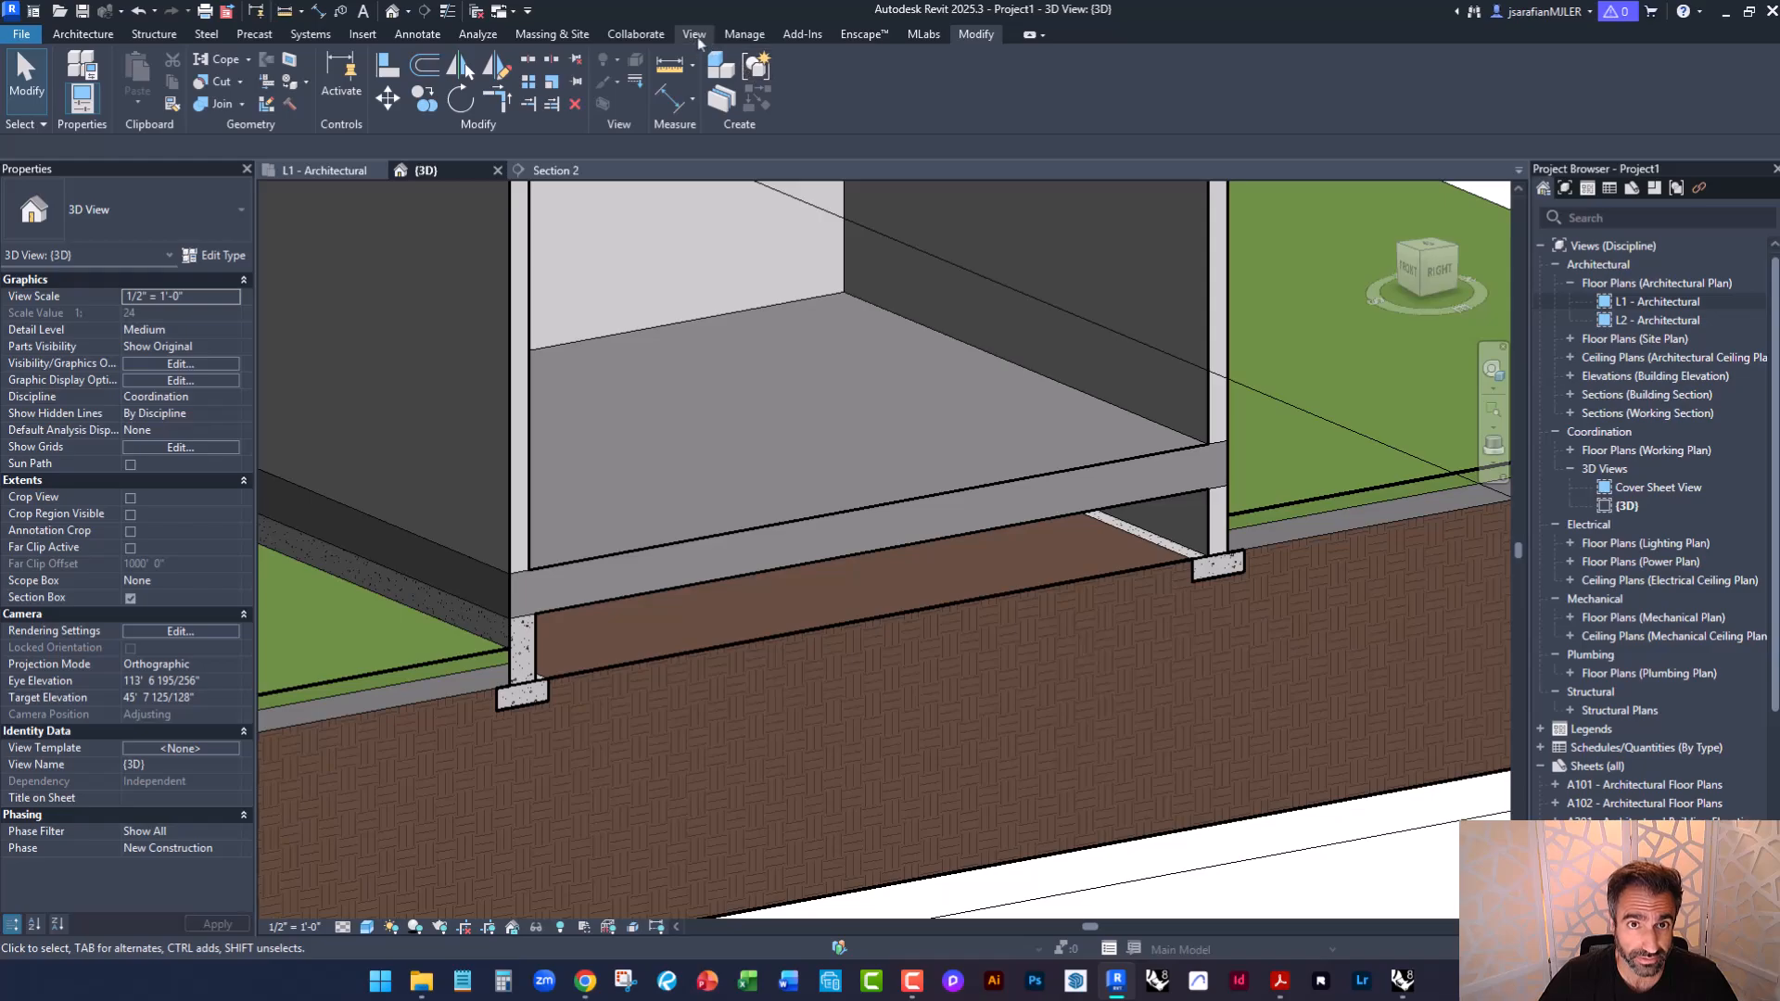
Examine the cut foundation walls, footings and soil layers, plus the extent of the grass toposolid, in the 3D view.
{"action": "left_click", "coordinate": [552, 34]}
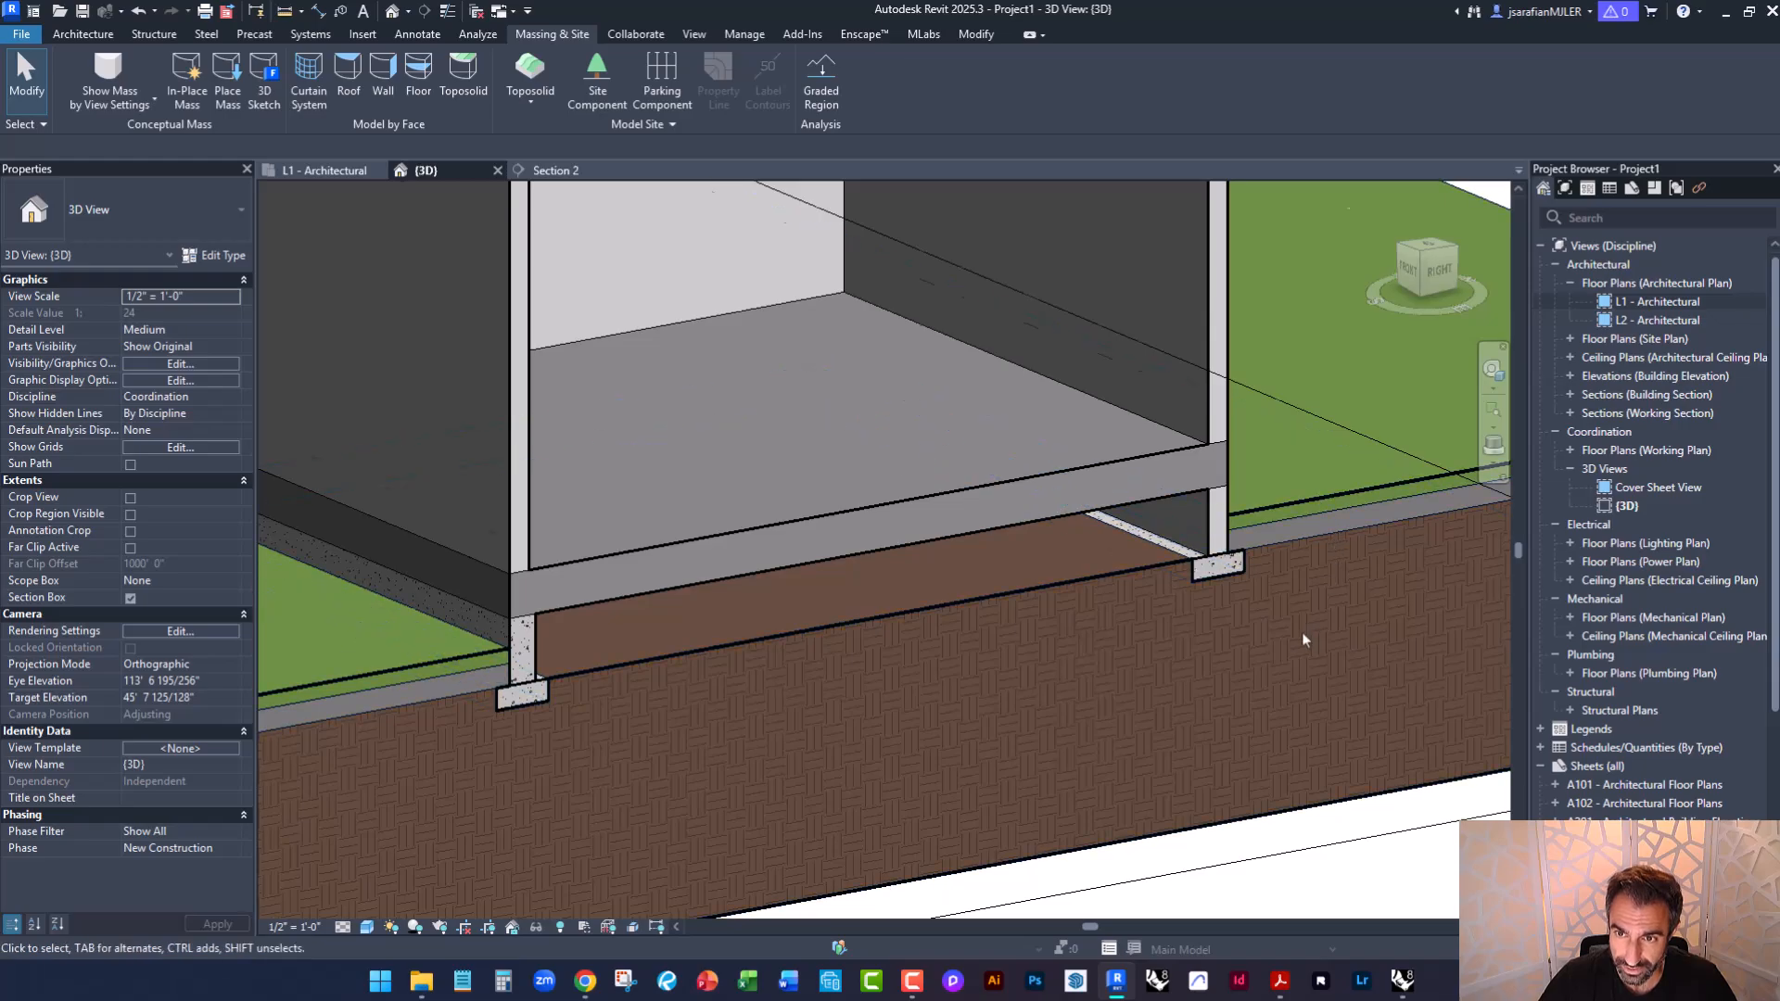
{"action": "scroll", "coordinate": [1304, 636], "scroll_direction": "down", "scroll_amount": 3}
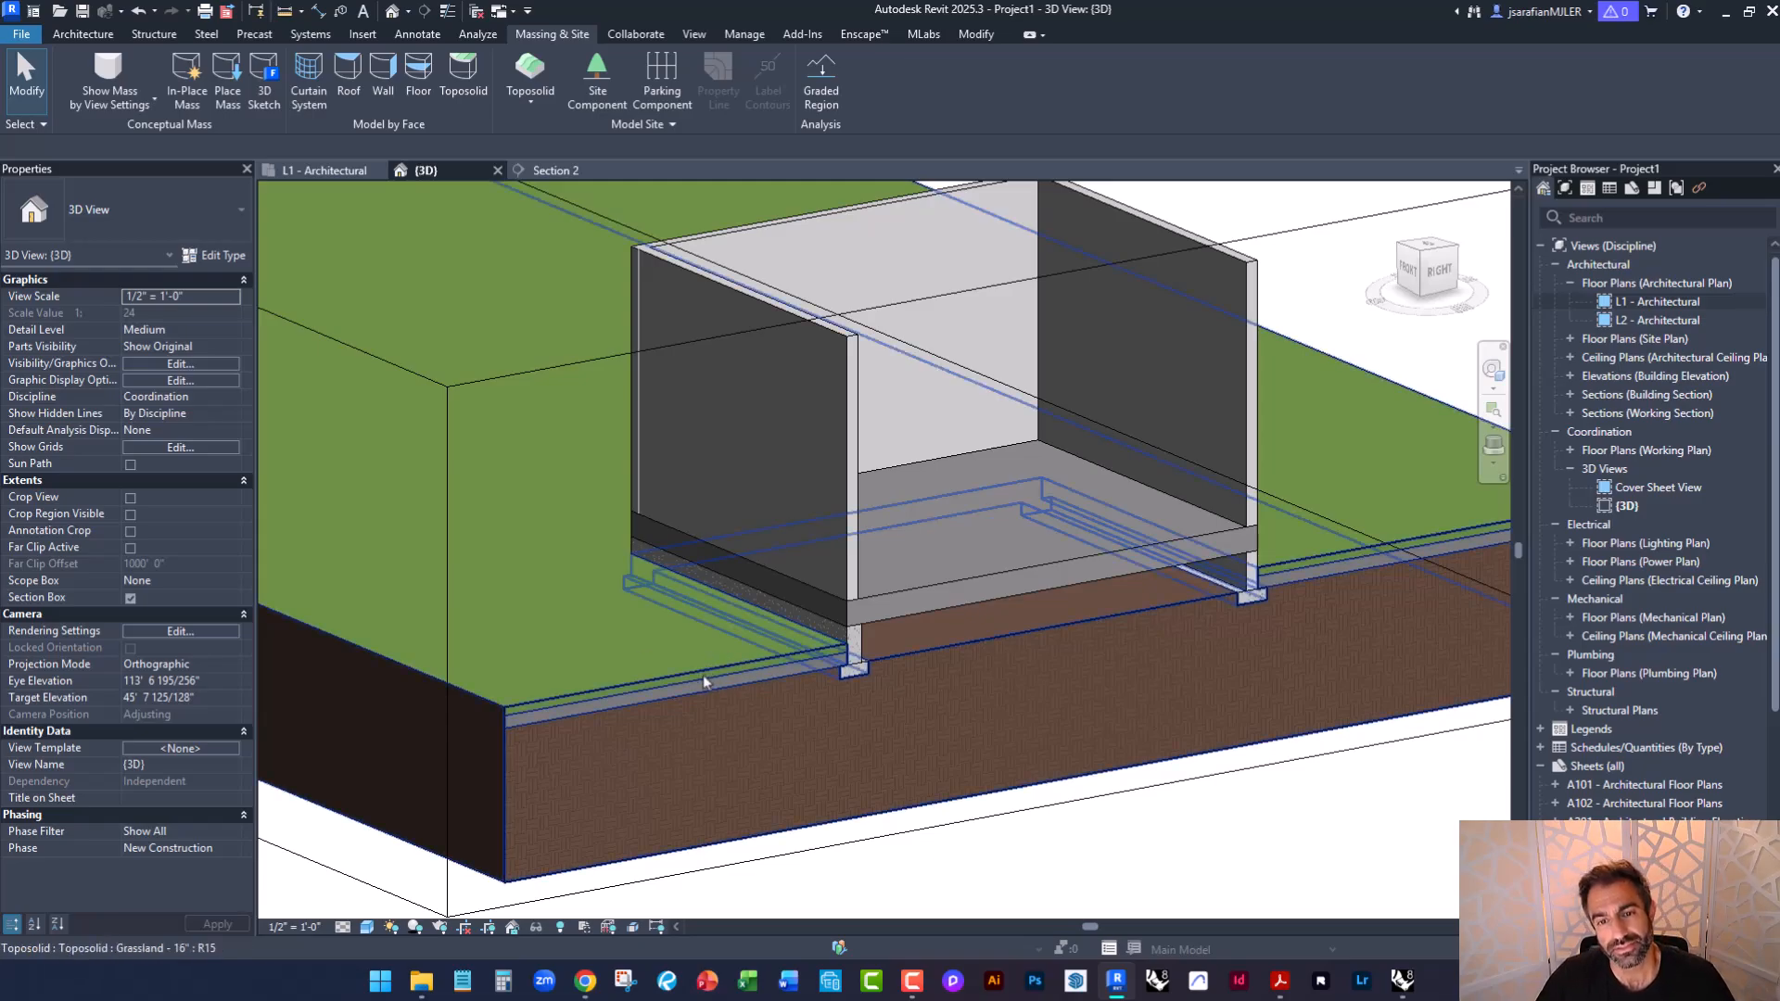
{"action": "scroll", "coordinate": [875, 638], "scroll_direction": "up", "scroll_amount": 4}
{"action": "scroll", "coordinate": [876, 638], "scroll_direction": "up", "scroll_amount": 1}
{"action": "middle_click_drag", "start_coordinate": [853, 687], "coordinate": [698, 582], "text": "shift"}
{"action": "middle_click_drag", "start_coordinate": [1217, 739], "coordinate": [921, 700]}
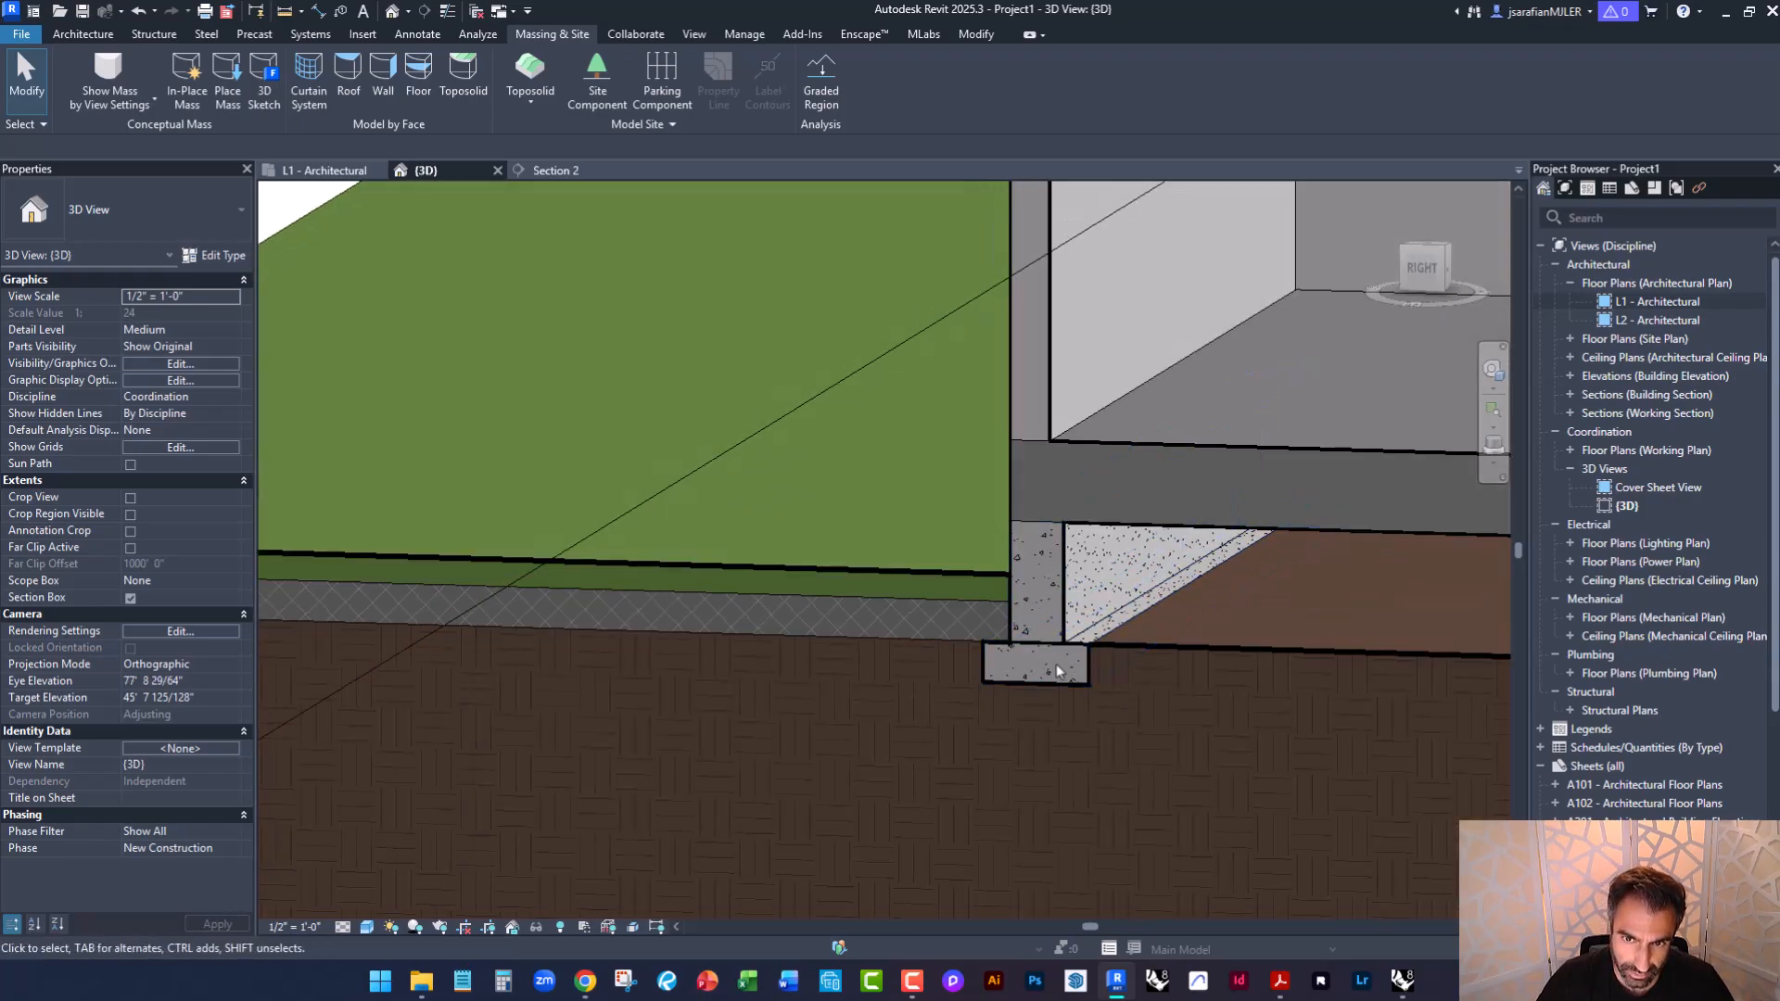
{"action": "middle_click_drag", "start_coordinate": [1072, 511], "coordinate": [1065, 799]}
{"action": "scroll", "coordinate": [581, 754], "scroll_direction": "down", "scroll_amount": 4}
{"action": "scroll", "coordinate": [1066, 799], "scroll_direction": "down", "scroll_amount": 3}
{"action": "middle_click_drag", "start_coordinate": [718, 640], "coordinate": [927, 721], "text": "shift"}
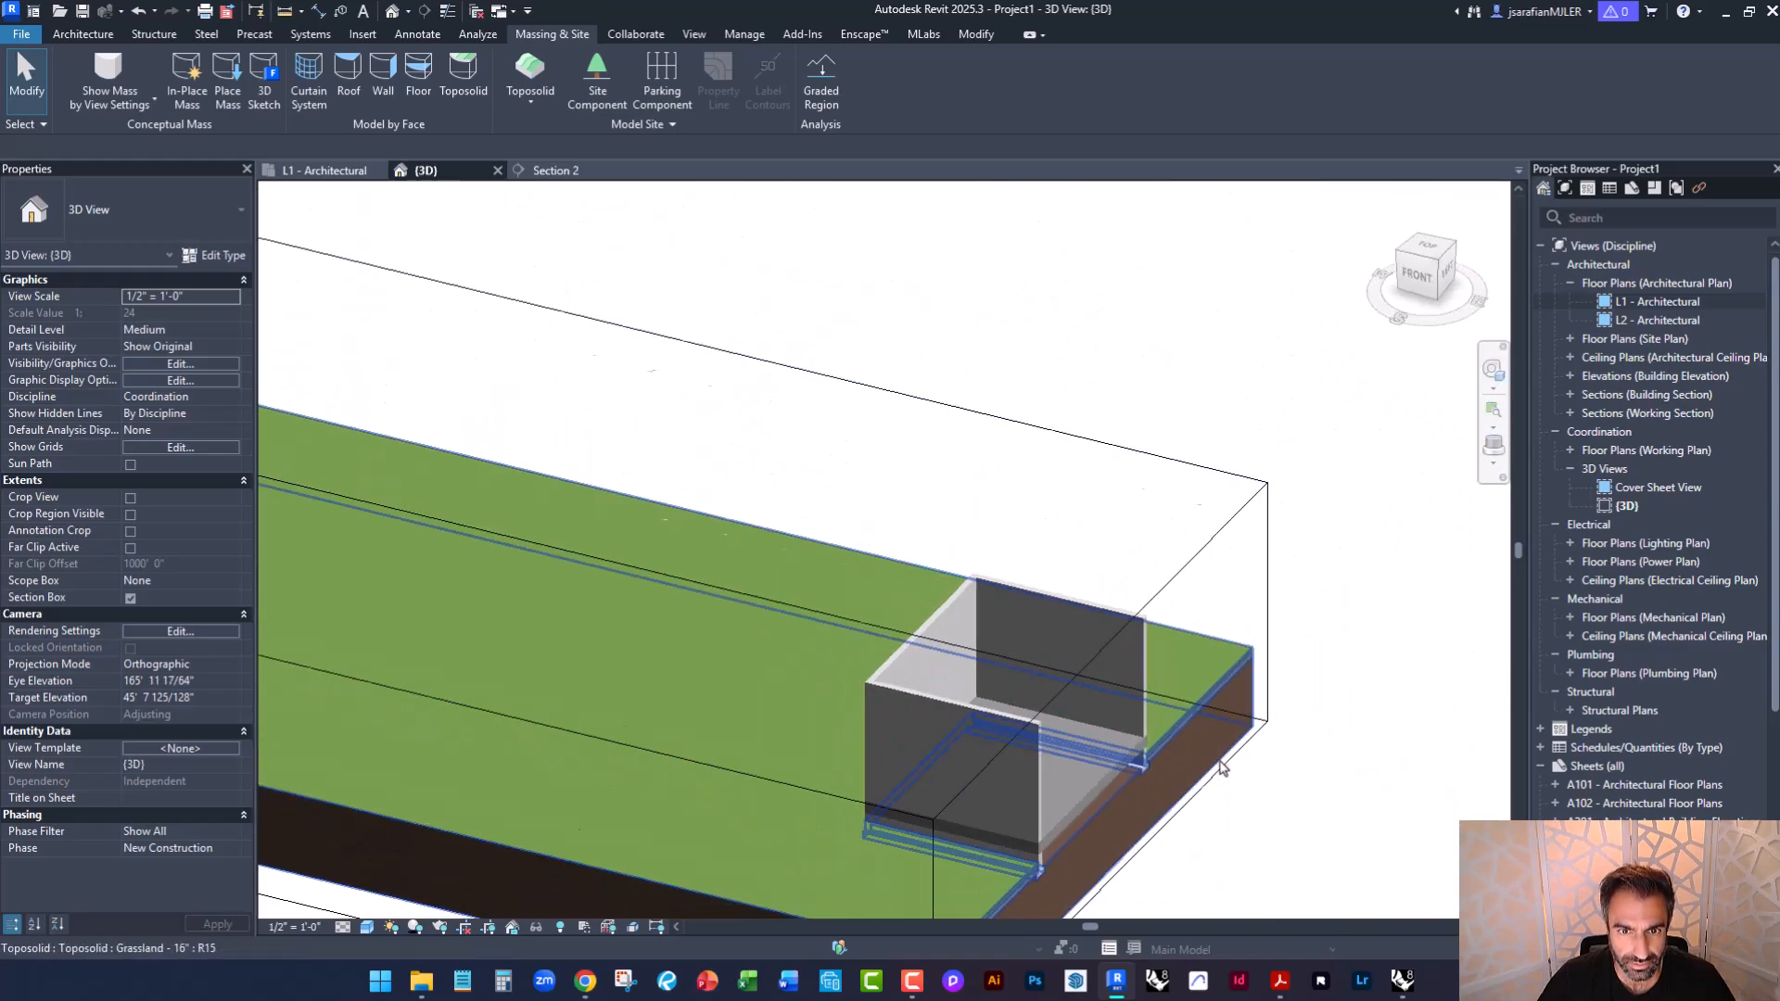
{"action": "scroll", "coordinate": [1222, 763], "scroll_direction": "down", "scroll_amount": 3}
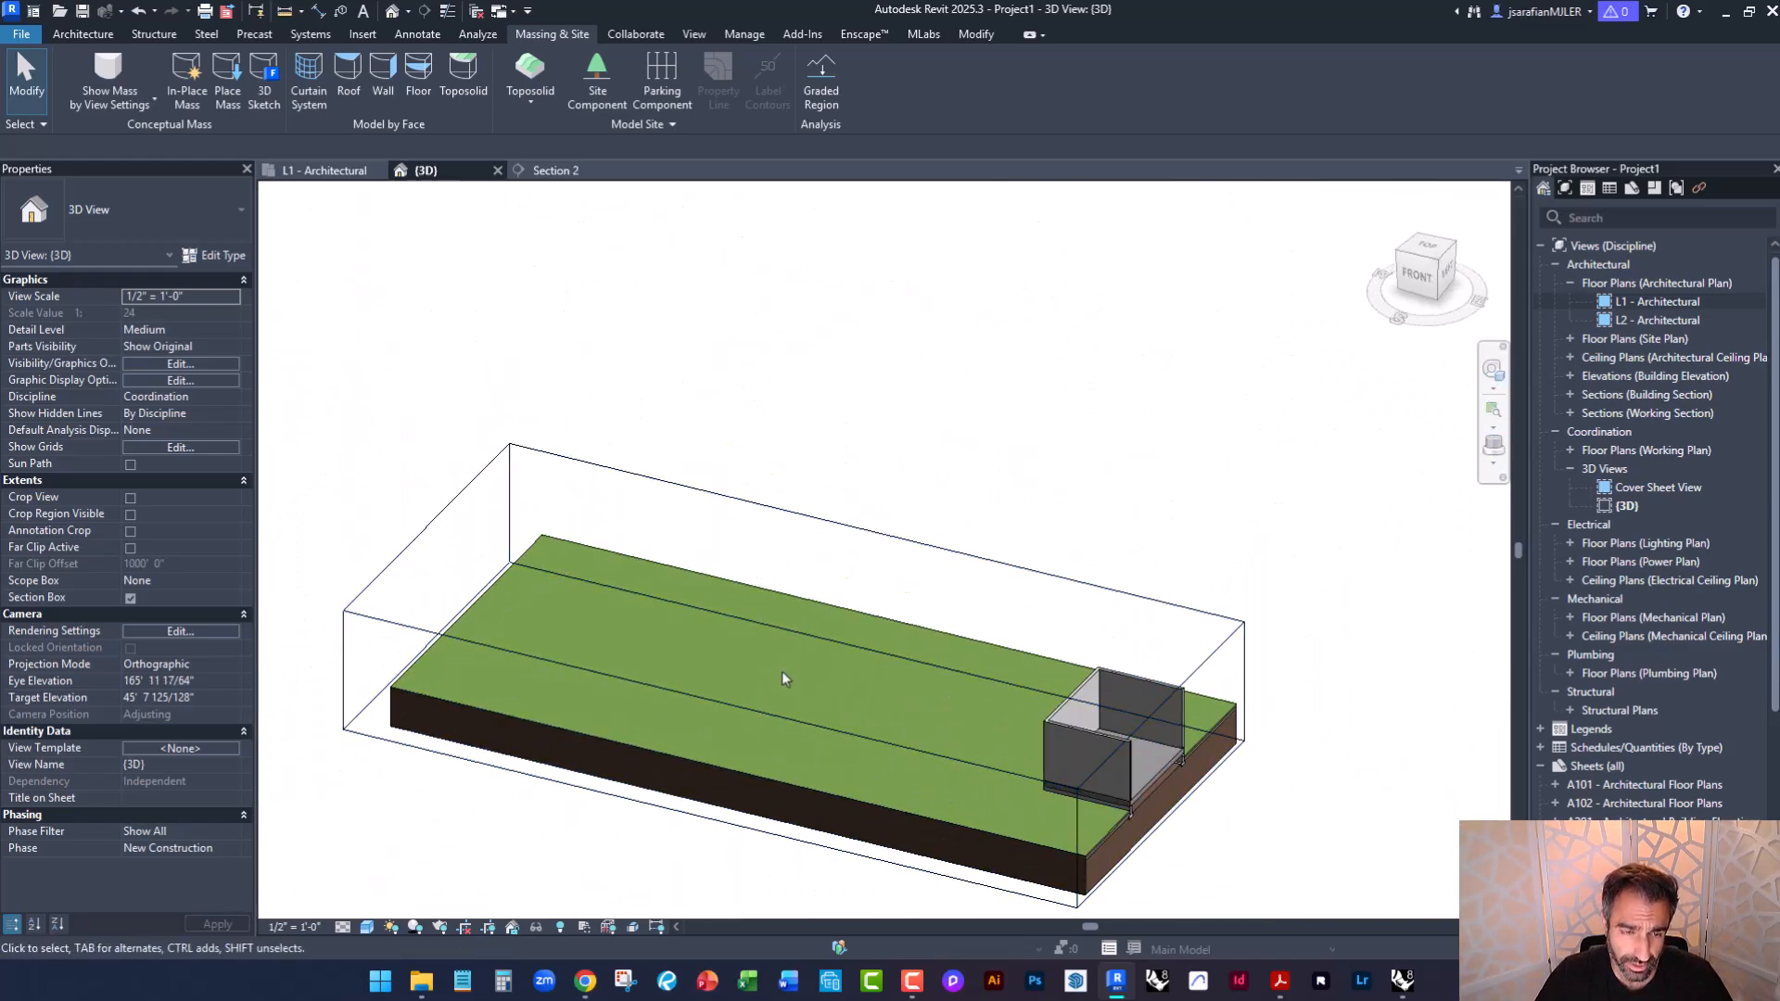
{"action": "scroll", "coordinate": [502, 723], "scroll_direction": "up", "scroll_amount": 5}
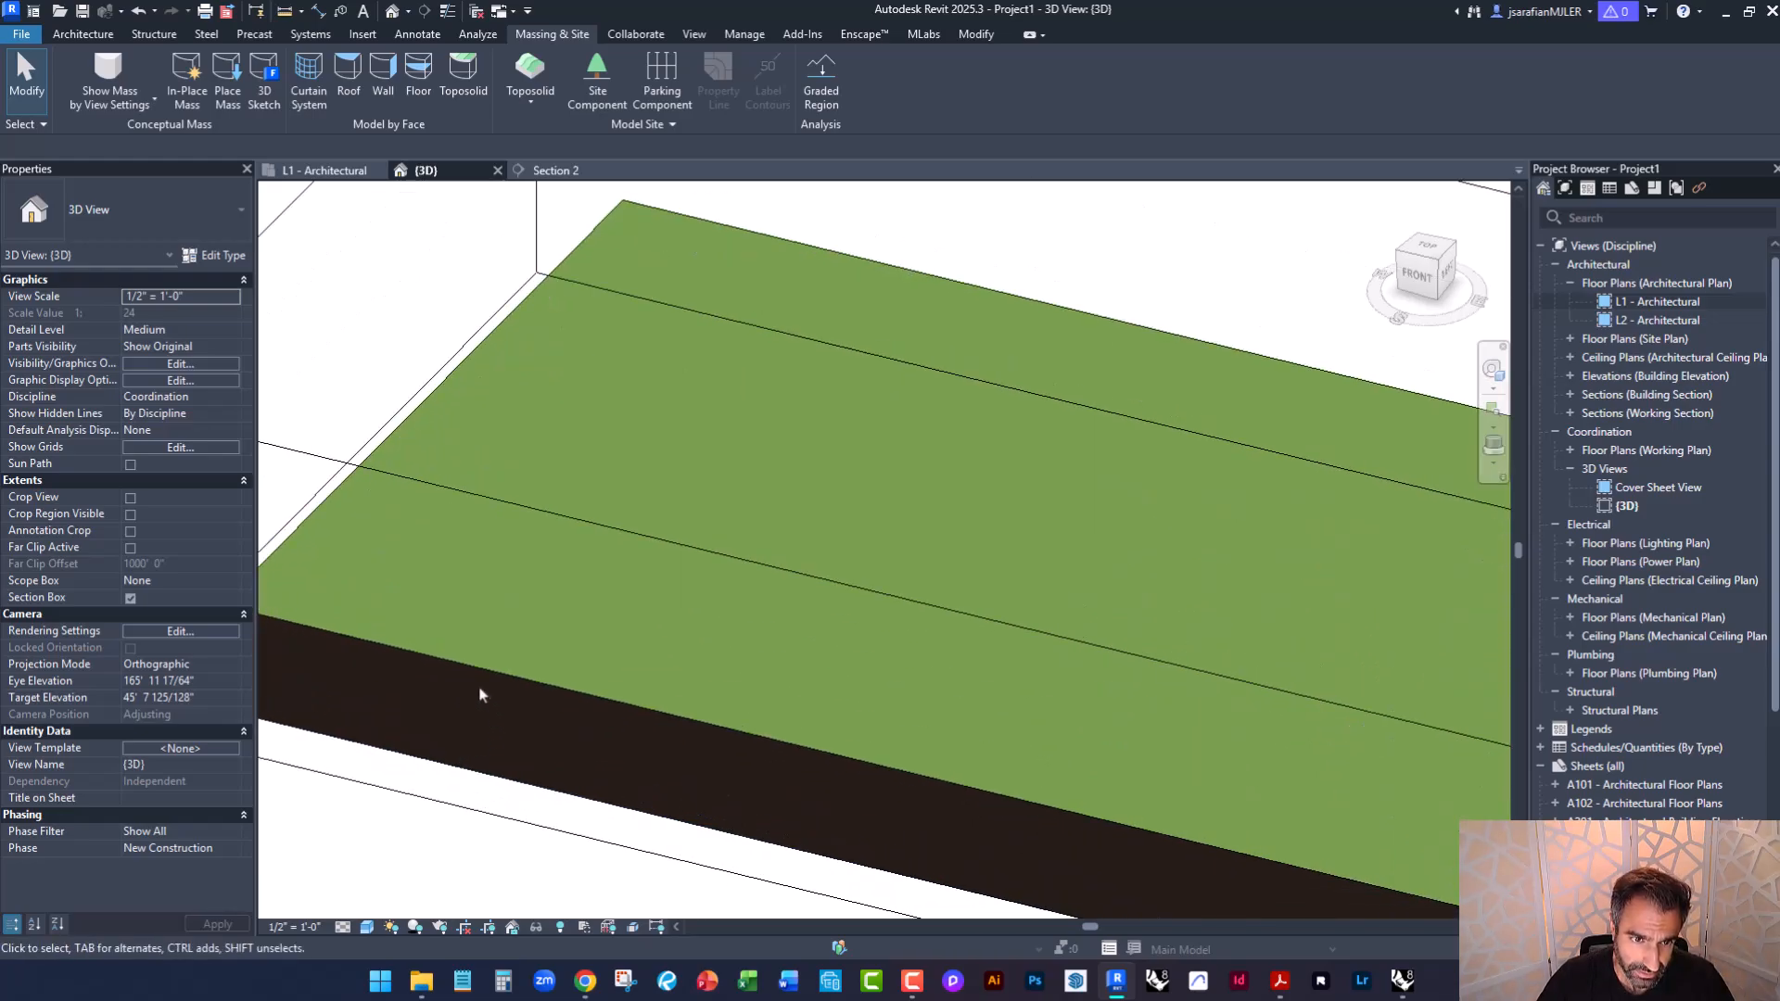
{"action": "scroll", "coordinate": [451, 677], "scroll_direction": "down", "scroll_amount": 3}
{"action": "scroll", "coordinate": [450, 677], "scroll_direction": "up", "scroll_amount": 4}
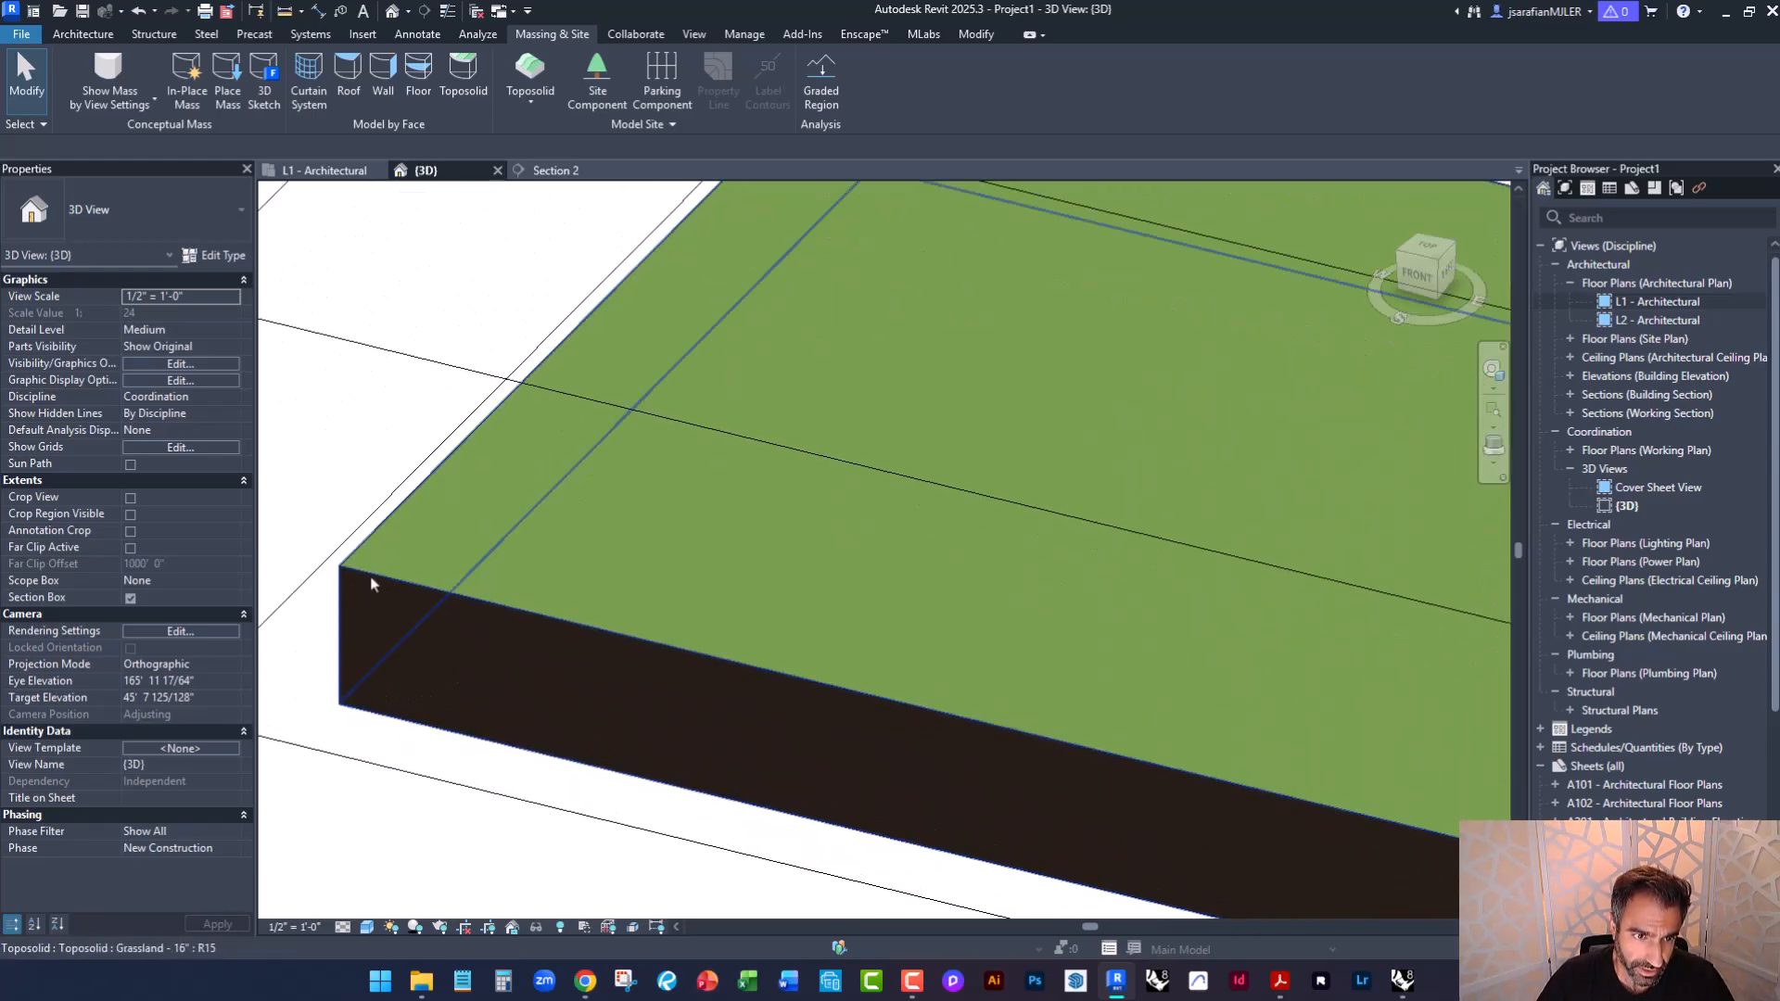
{"action": "scroll", "coordinate": [370, 704], "scroll_direction": "down", "scroll_amount": 3}
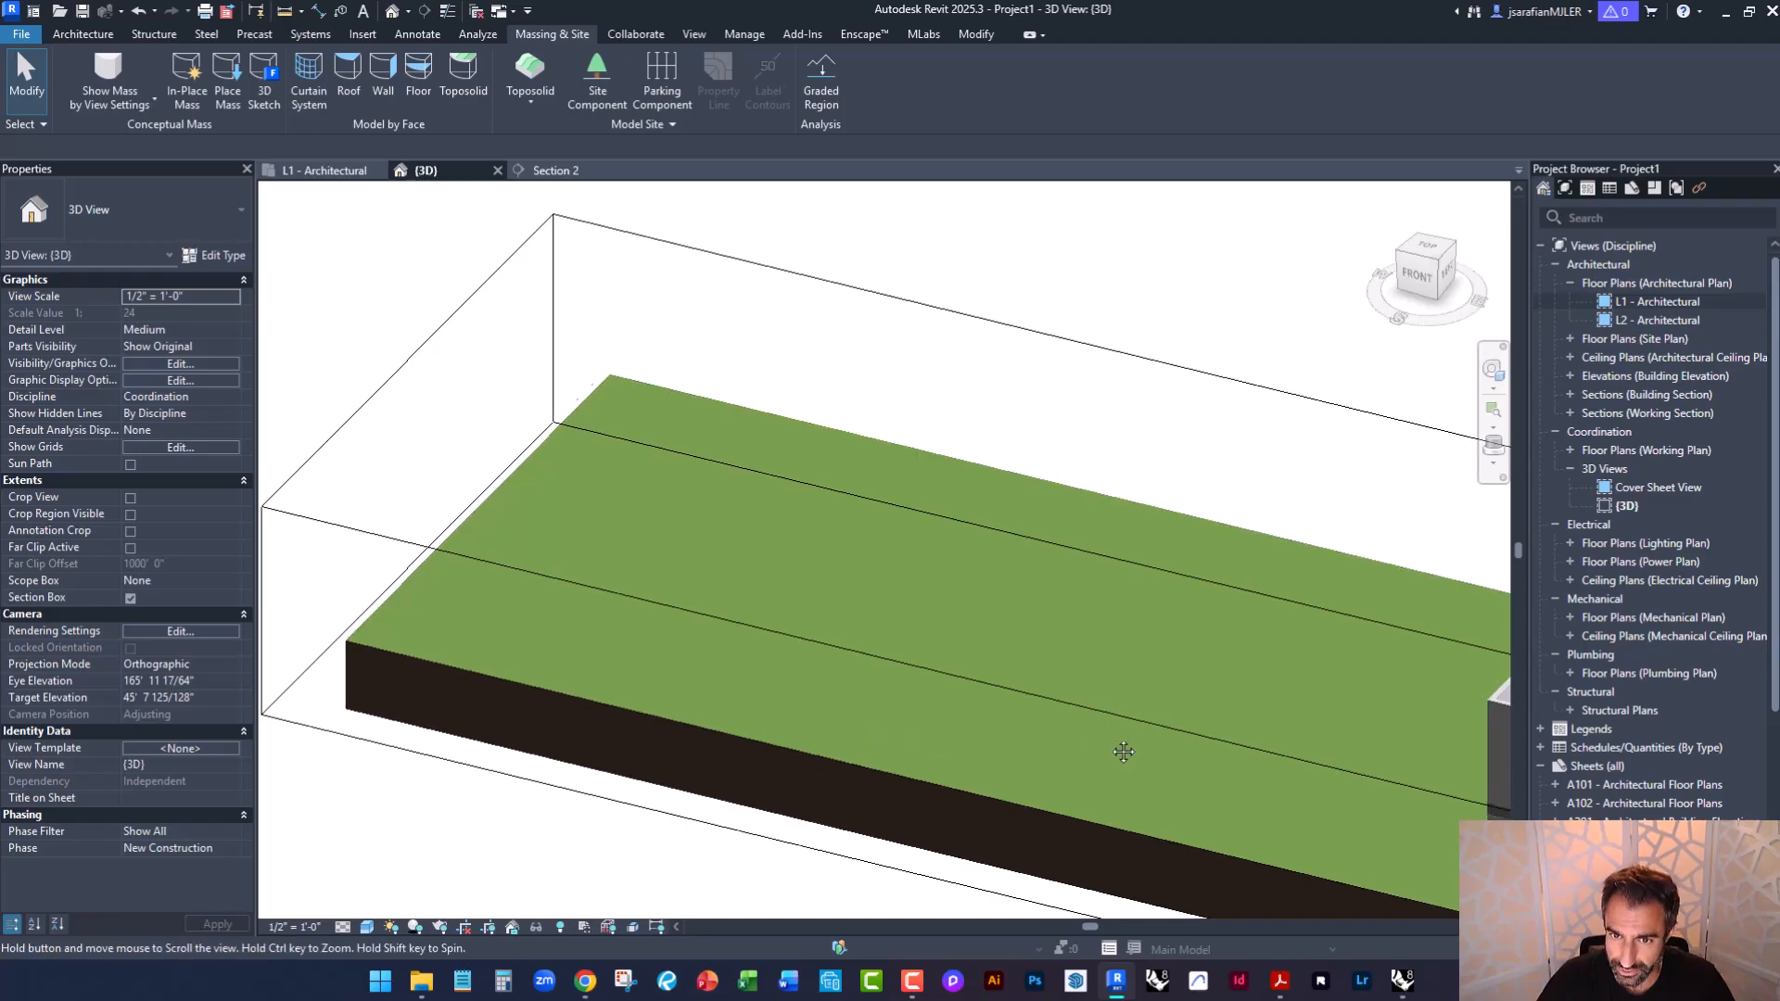
{"action": "scroll", "coordinate": [797, 667], "scroll_direction": "up", "scroll_amount": 4}
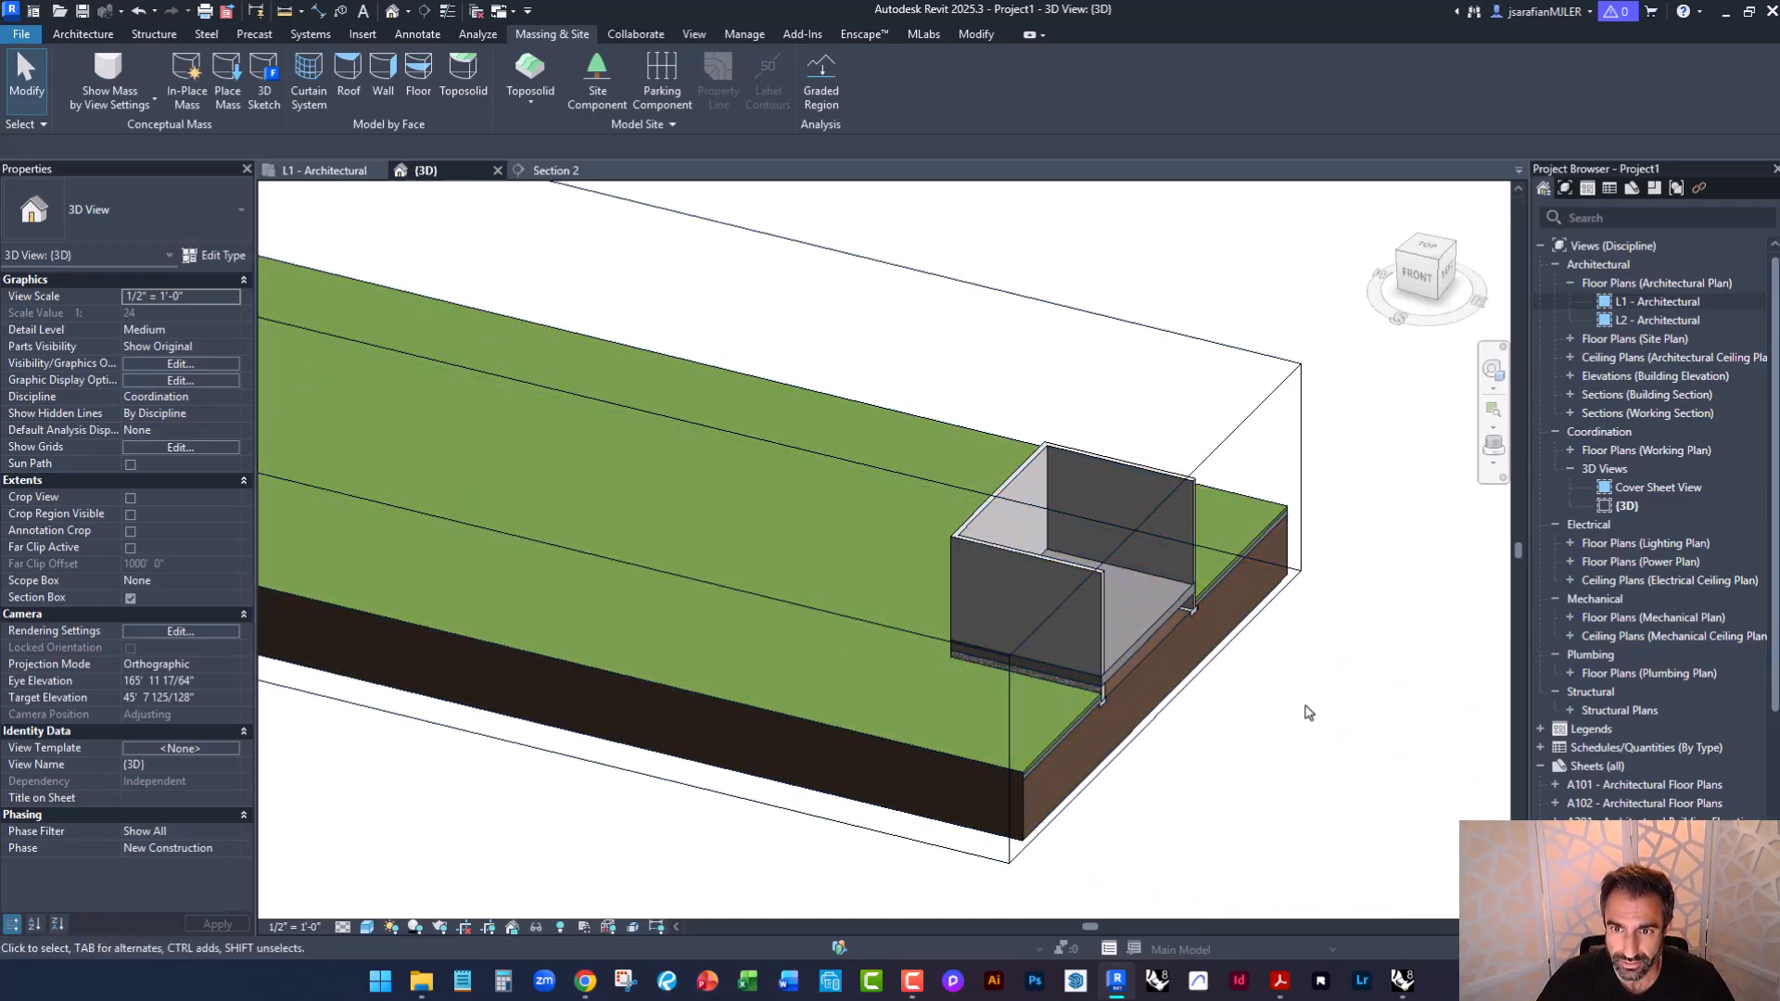
Examine the foundation walls, footings and surrounding earth in the Section 2 view.
{"action": "left_click", "coordinate": [555, 172]}
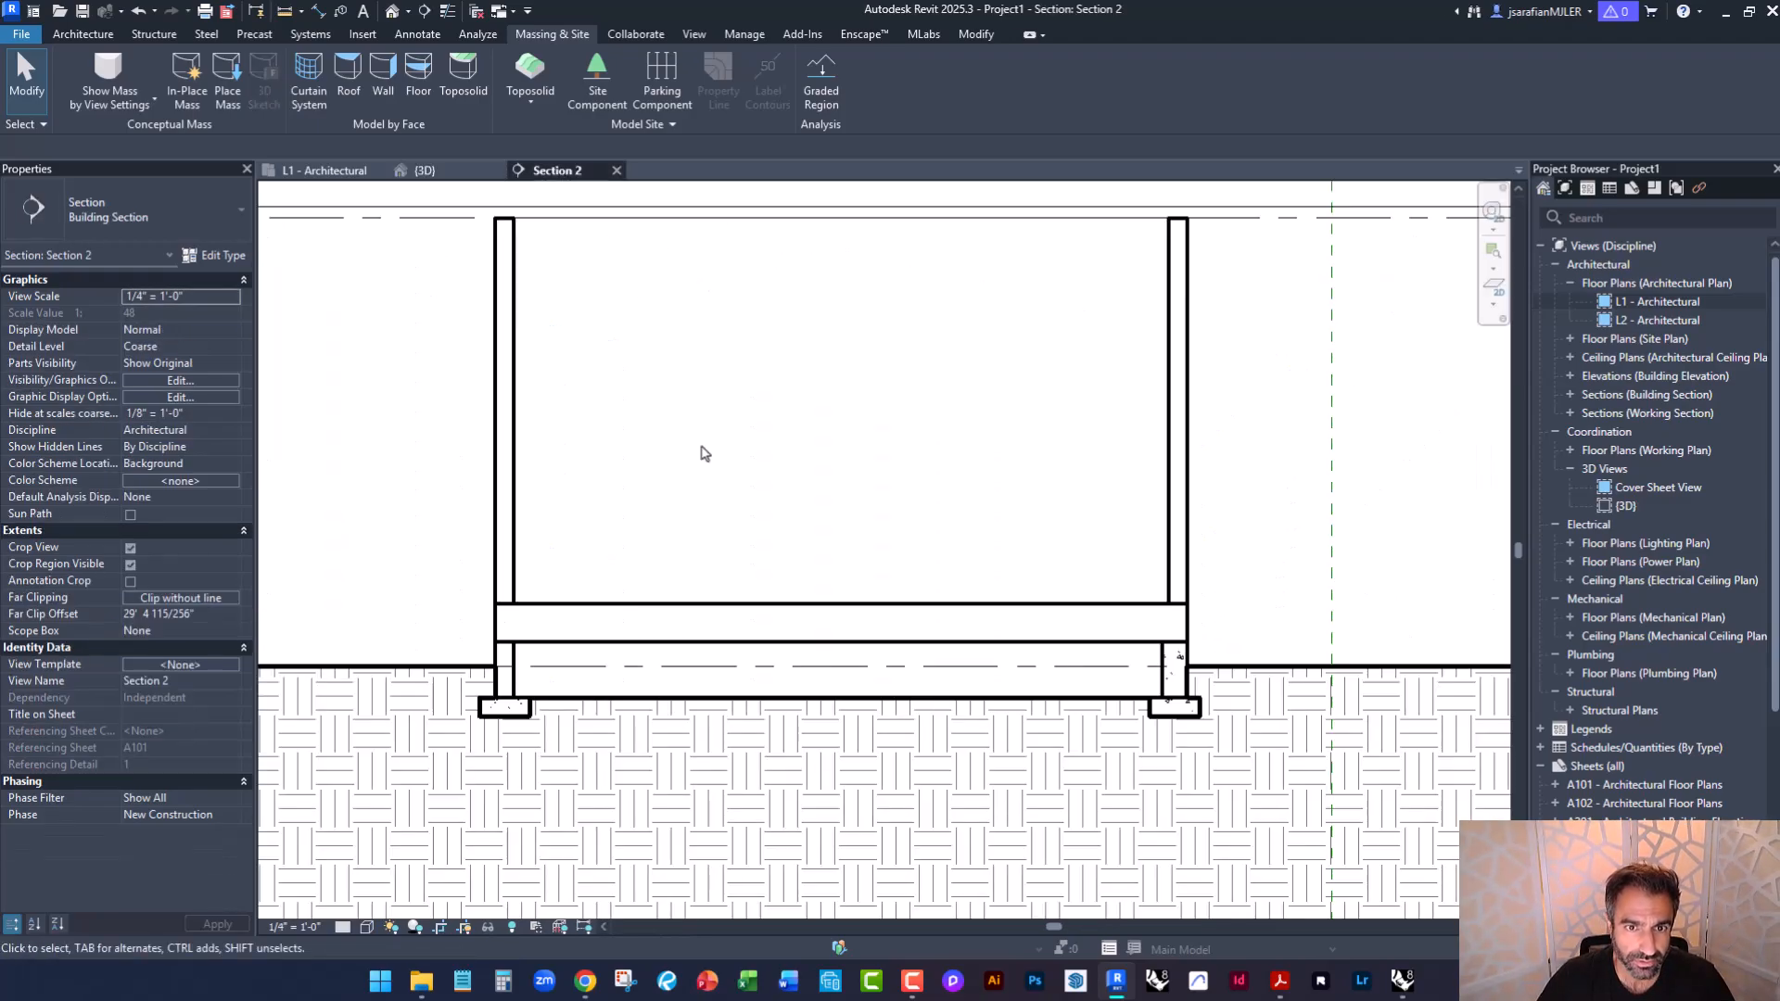
{"action": "scroll", "coordinate": [593, 709], "scroll_direction": "up", "scroll_amount": 3}
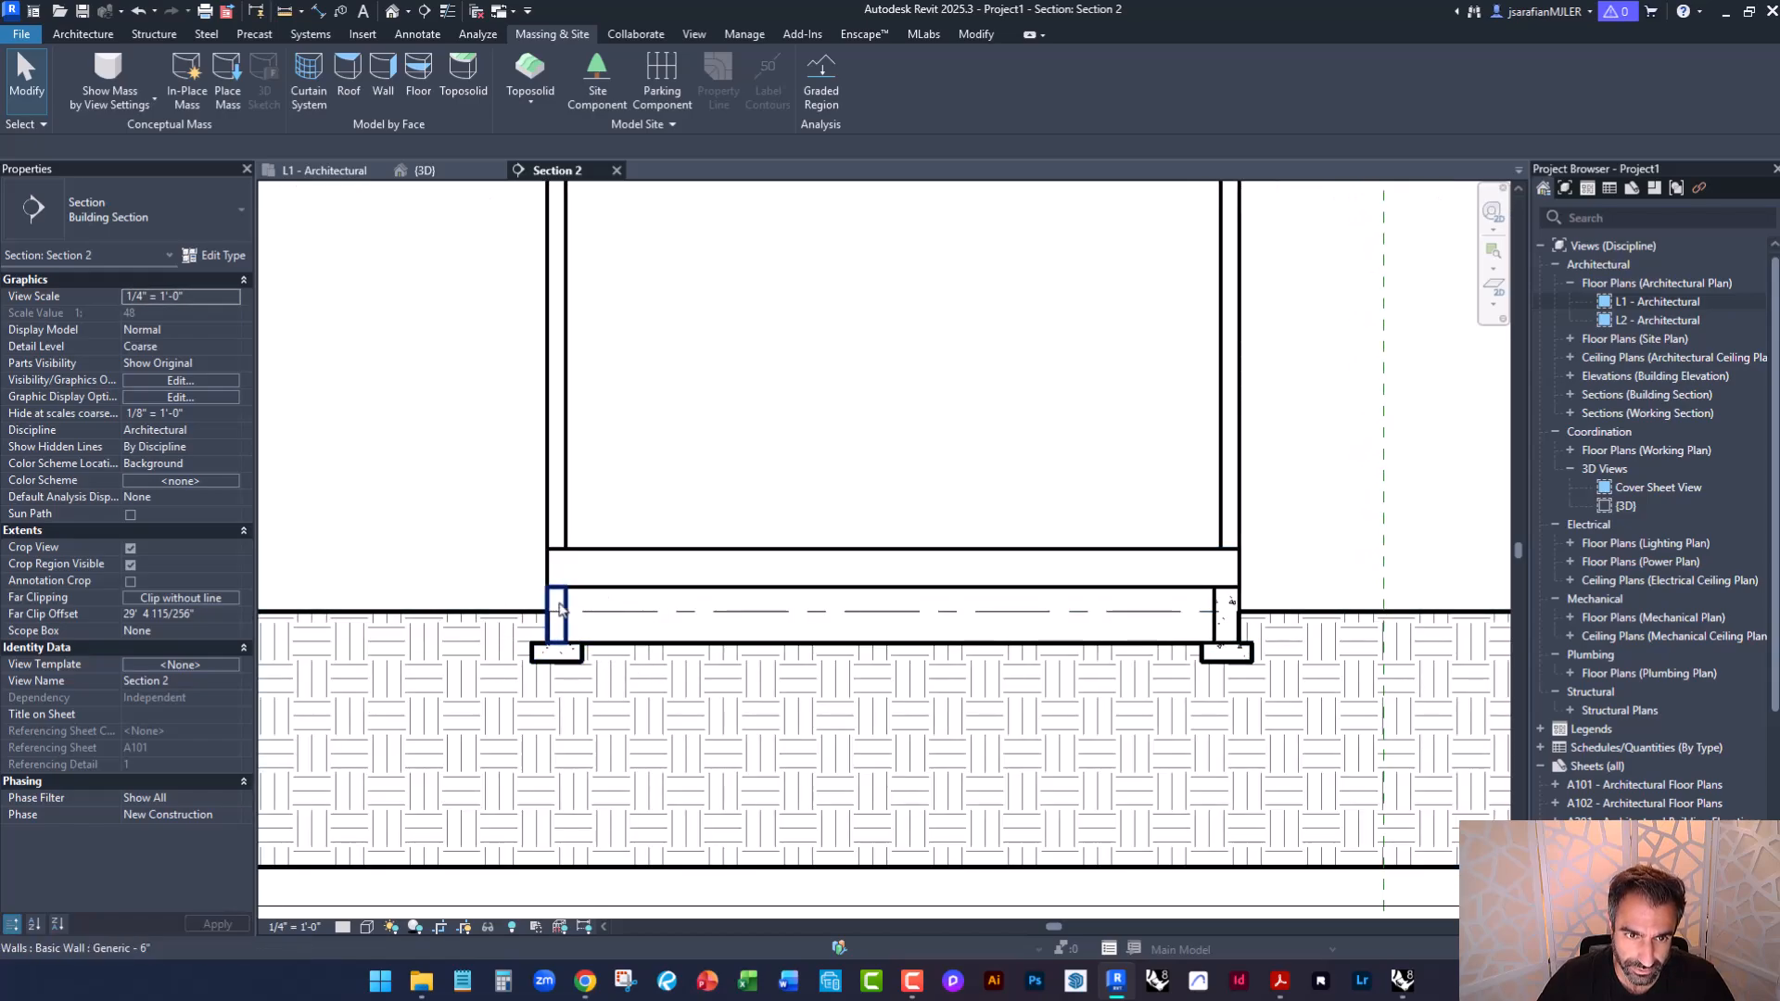
{"action": "scroll", "coordinate": [616, 580], "scroll_direction": "down", "scroll_amount": 2}
{"action": "scroll", "coordinate": [571, 626], "scroll_direction": "up", "scroll_amount": 2}
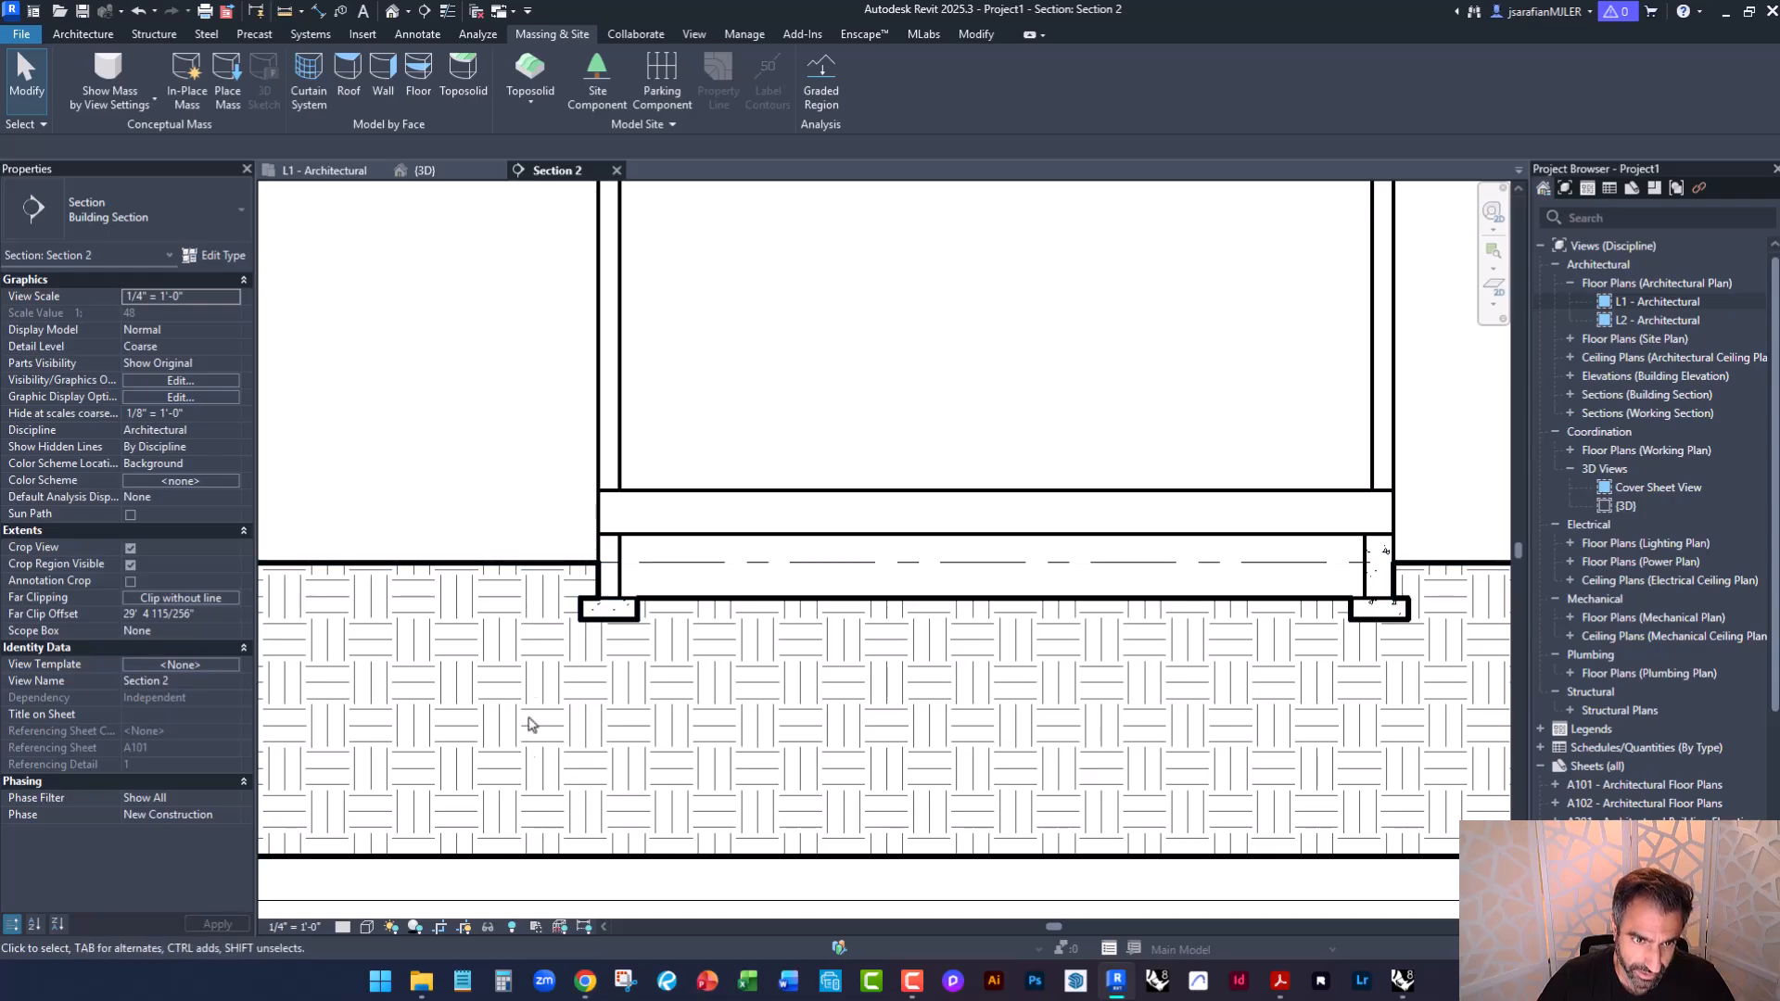
On the L1 architectural plan, sketch a rectangular toposolid boundary about 124' 6" by 49' 0" south of the existing site.
{"action": "left_click", "coordinate": [327, 171]}
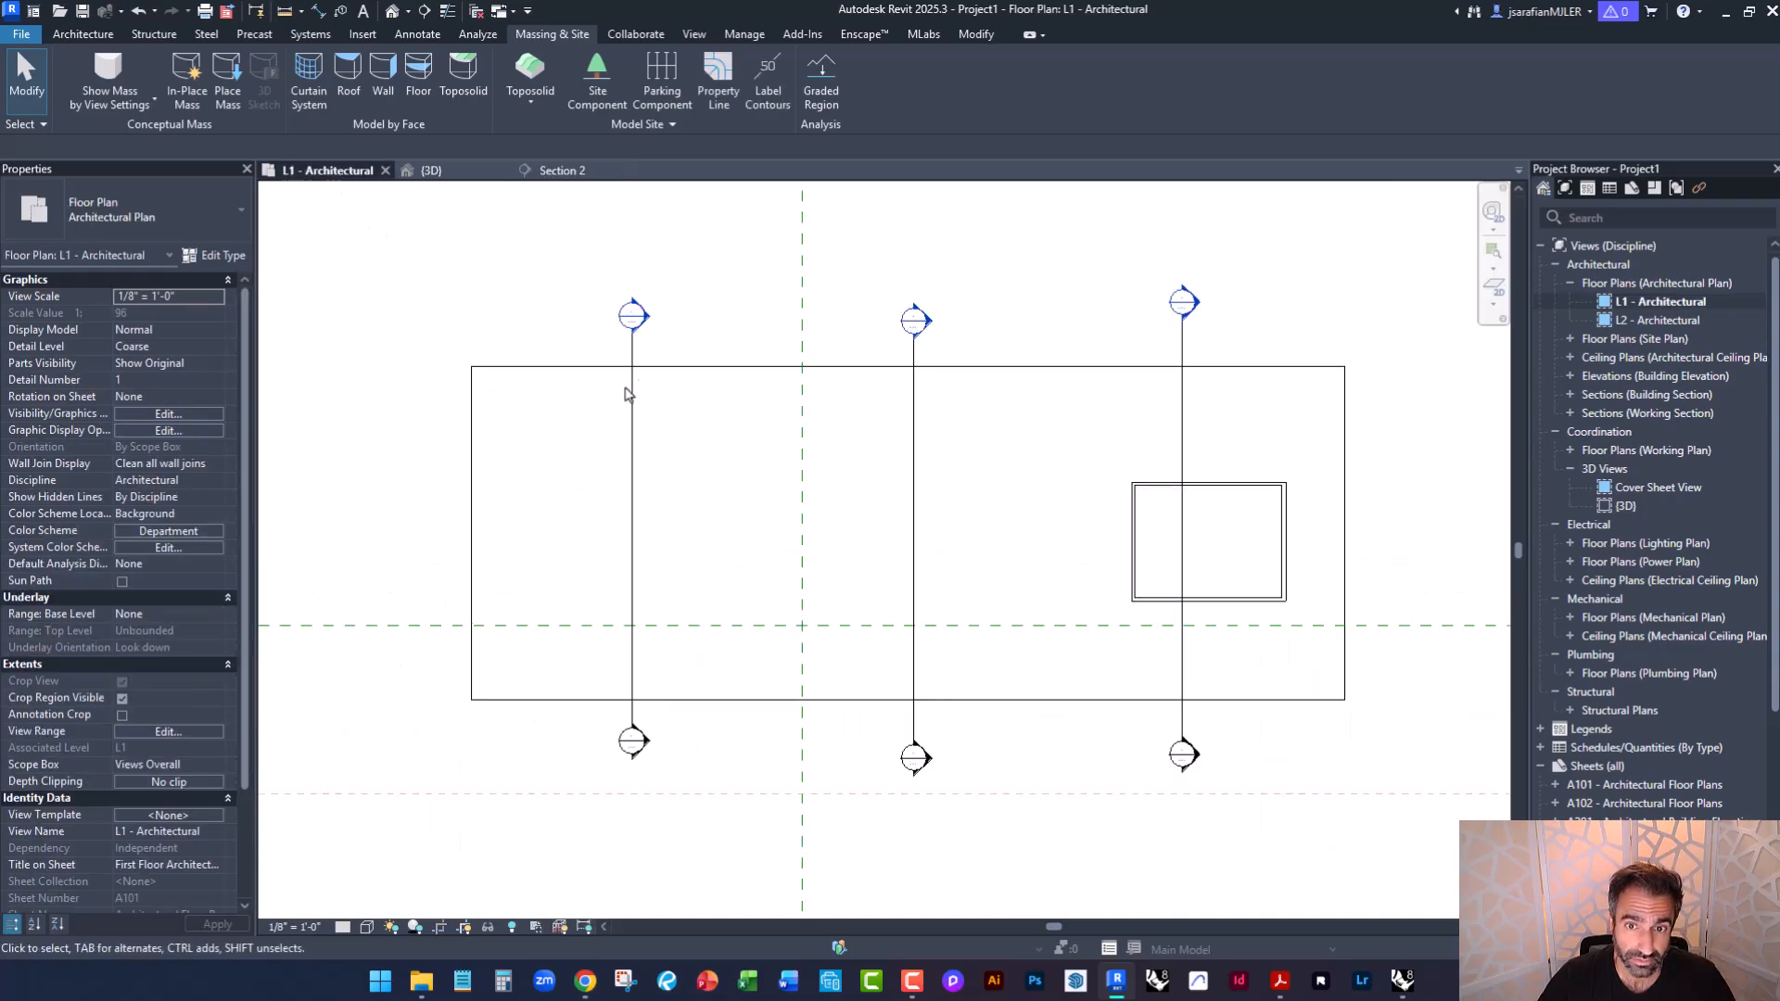
{"action": "scroll", "coordinate": [807, 621], "scroll_direction": "up", "scroll_amount": 3}
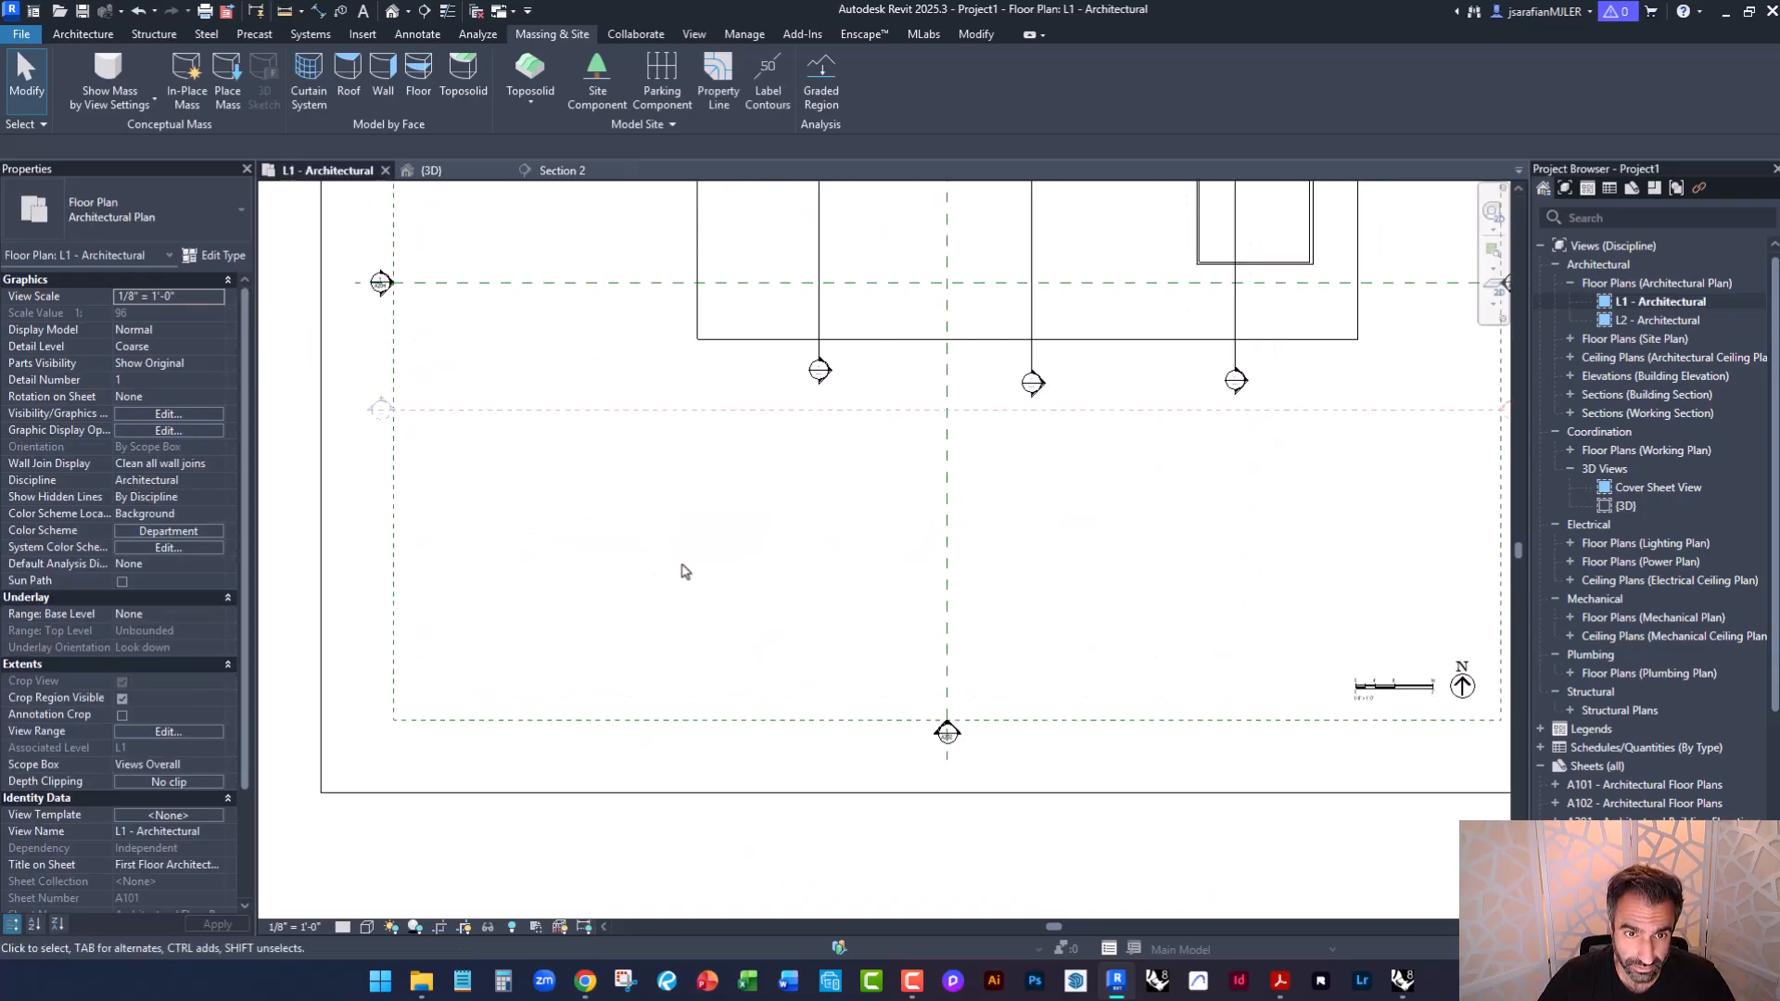
{"action": "left_click", "coordinate": [533, 104]}
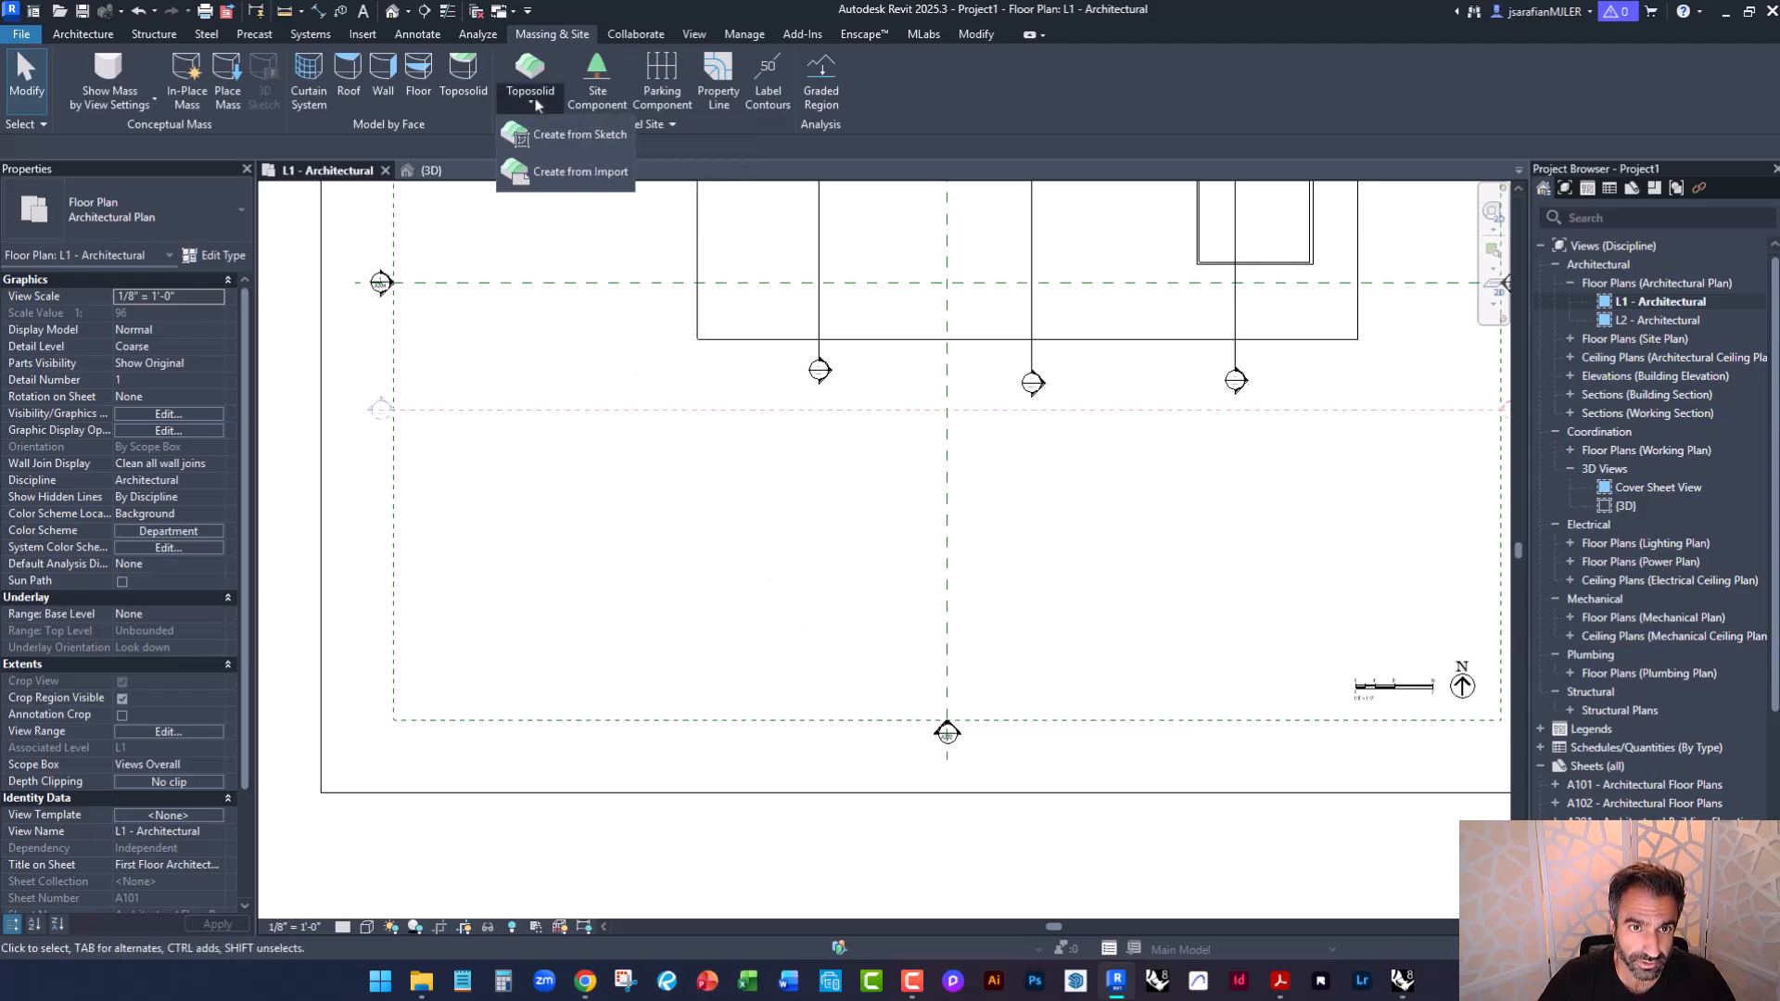
{"action": "left_click", "coordinate": [576, 135]}
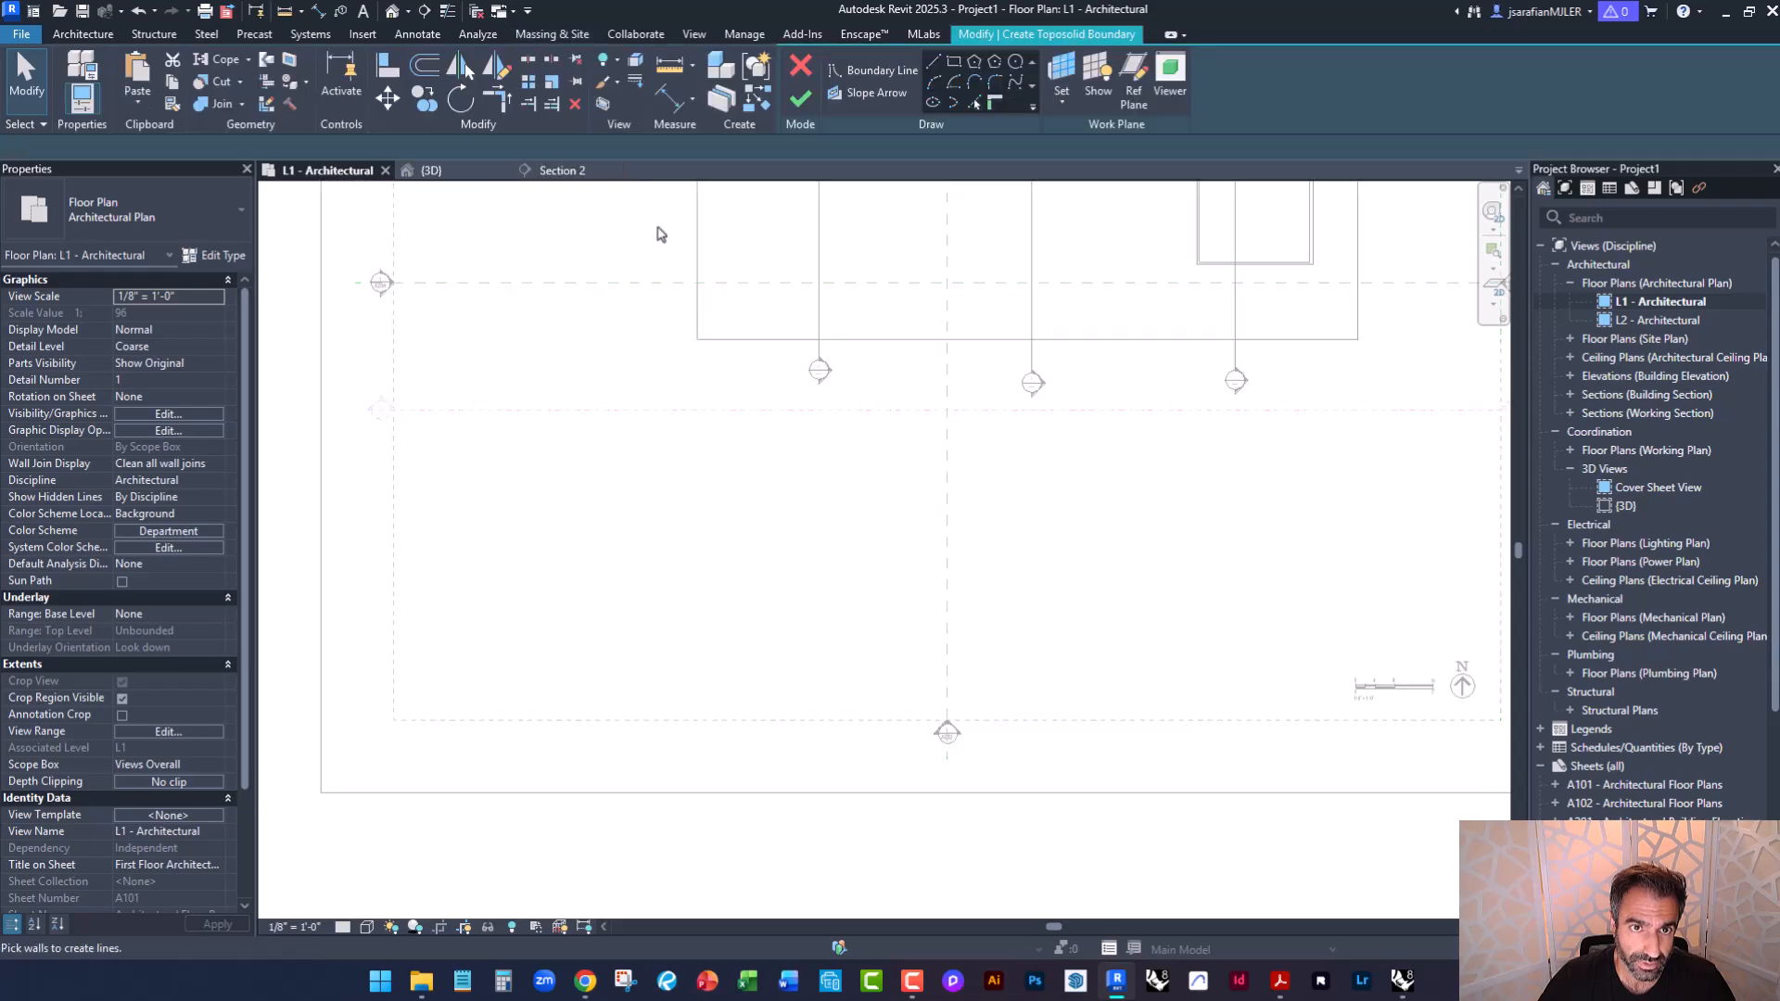
{"action": "left_click", "coordinate": [953, 62]}
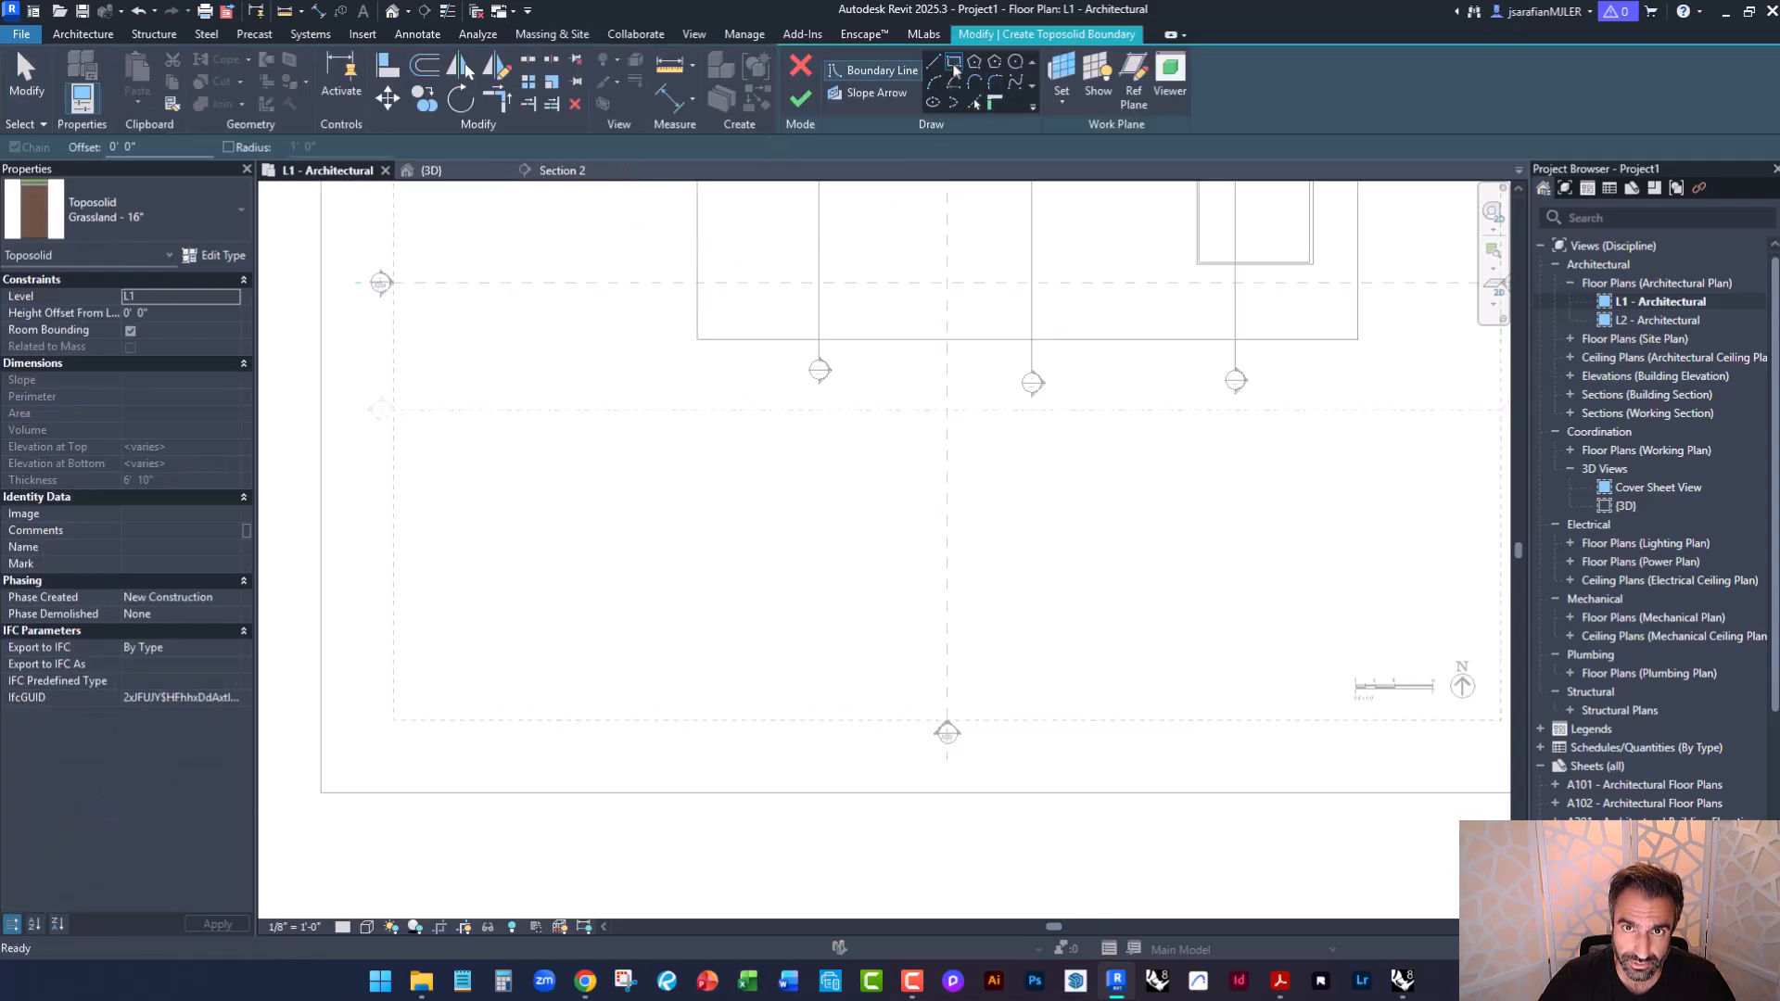
{"action": "left_click", "coordinate": [450, 464]}
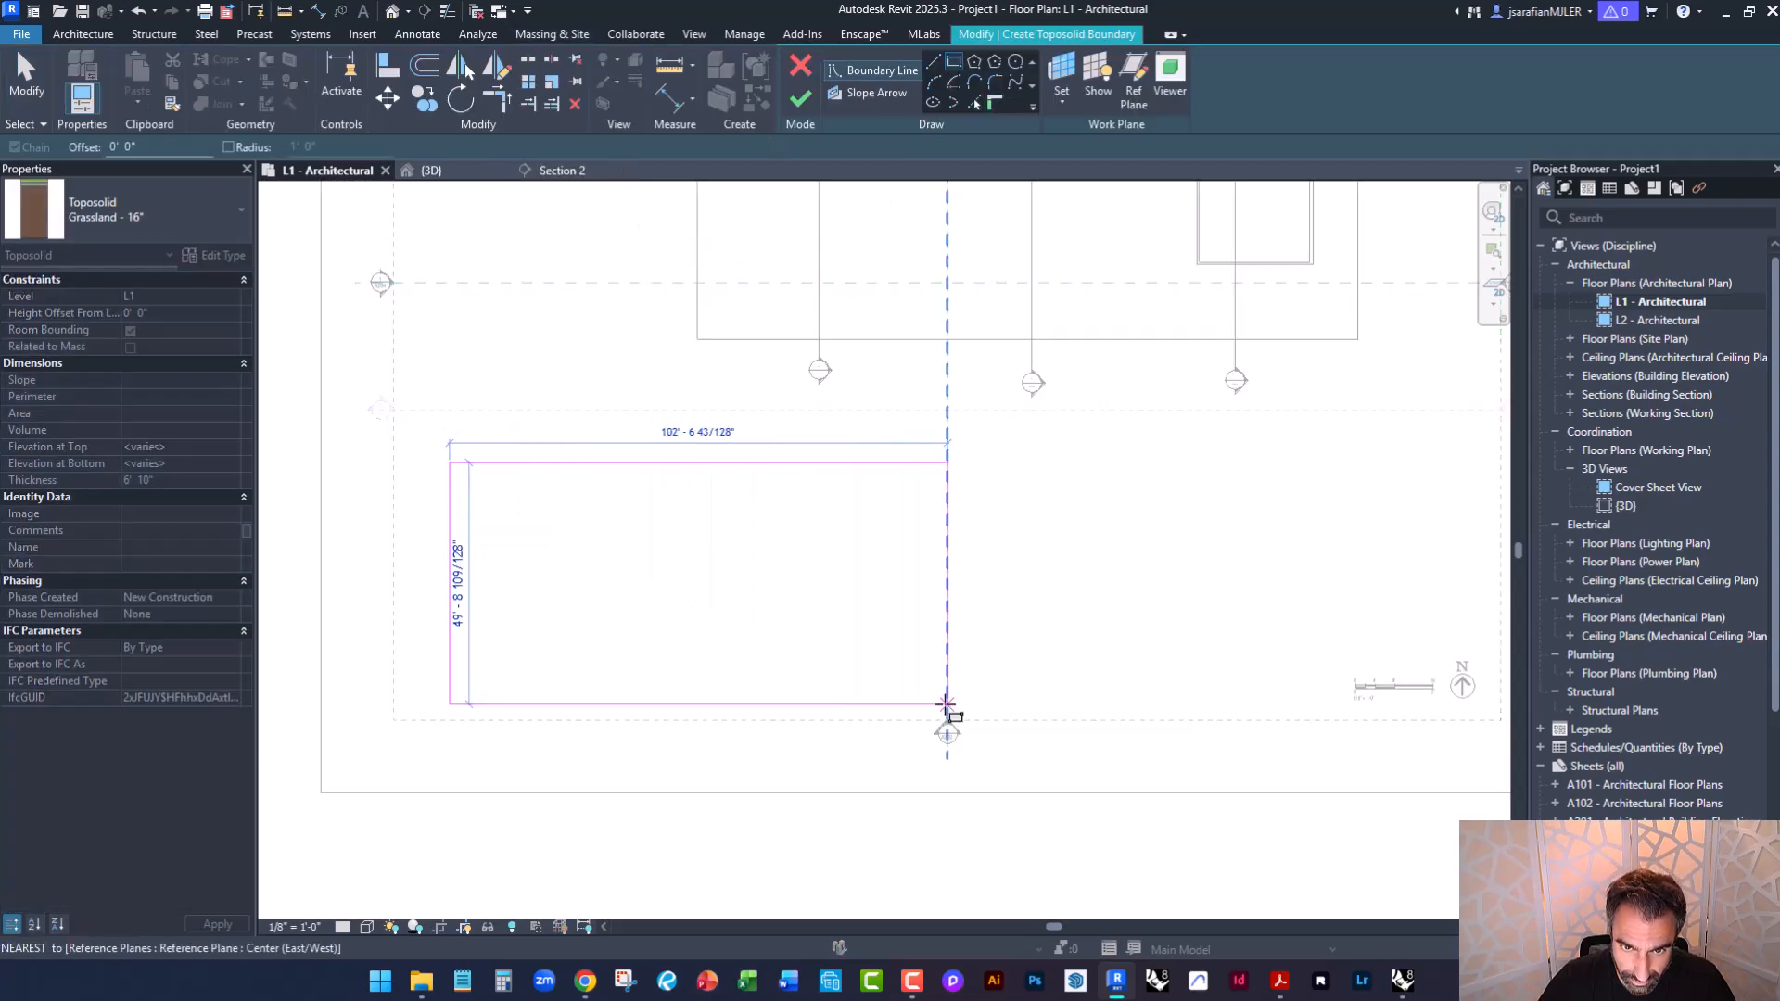
{"action": "left_click", "coordinate": [1054, 701]}
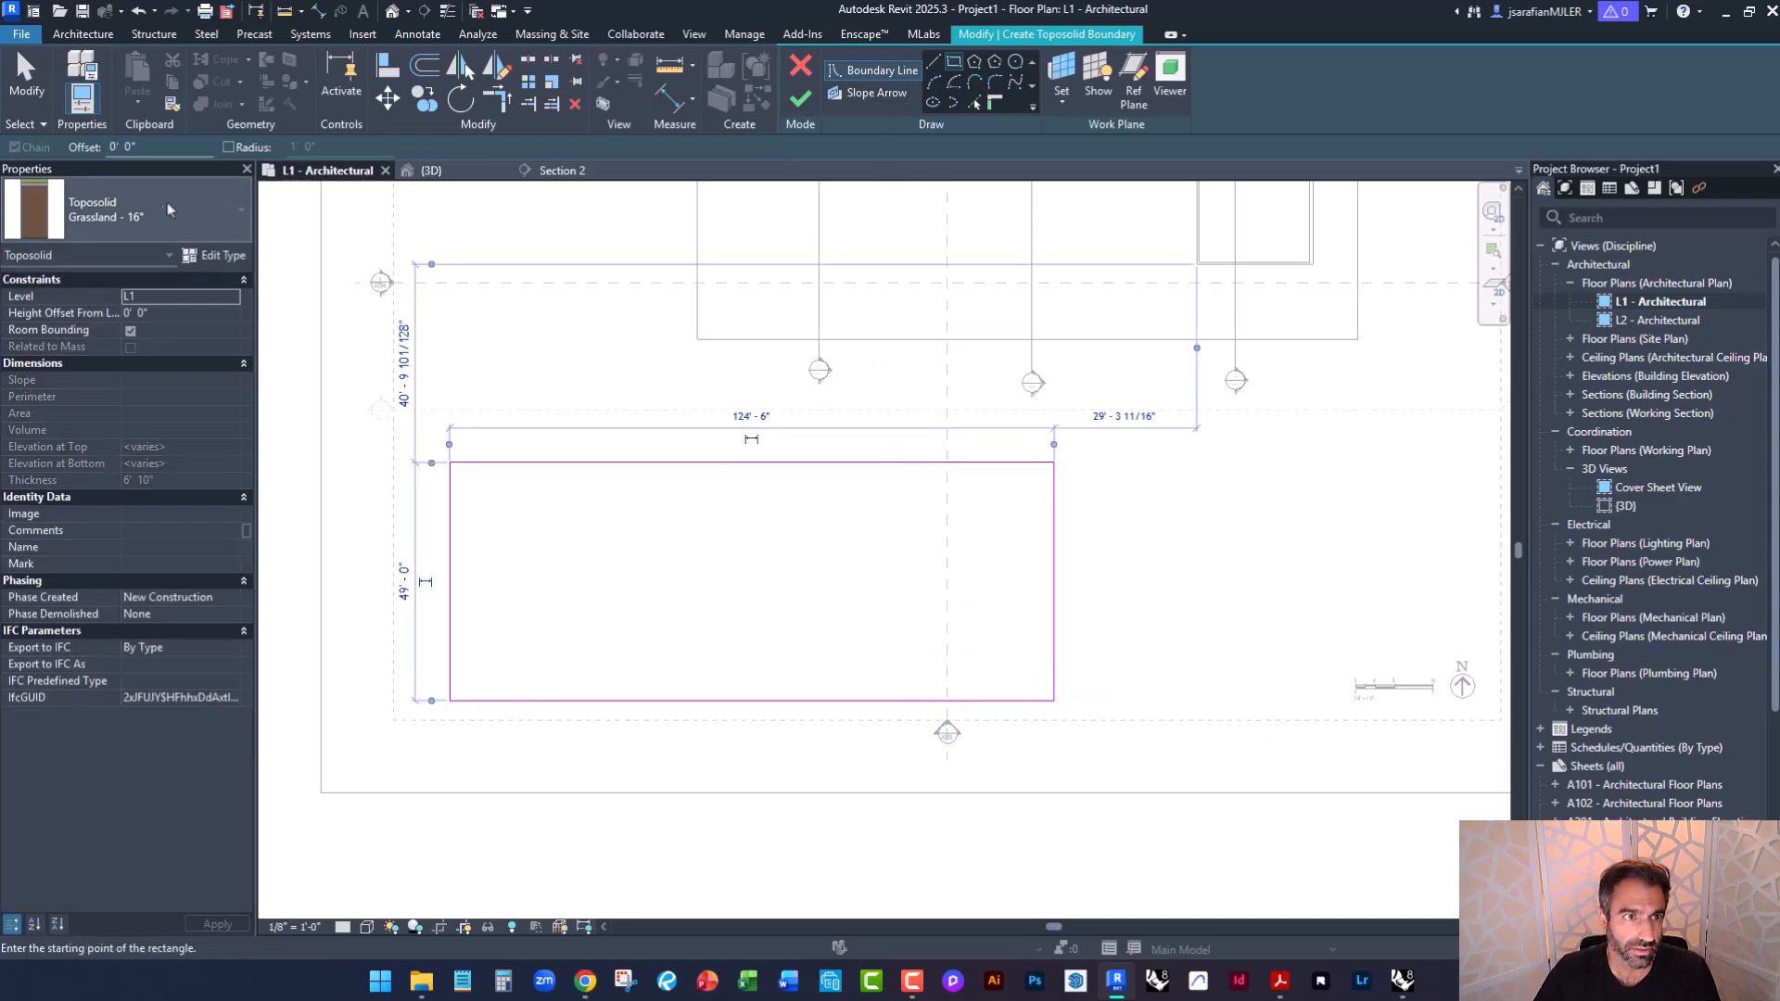
Choose the Grassland - 16" type for the new toposolid and open its type properties.
{"action": "left_click", "coordinate": [137, 221]}
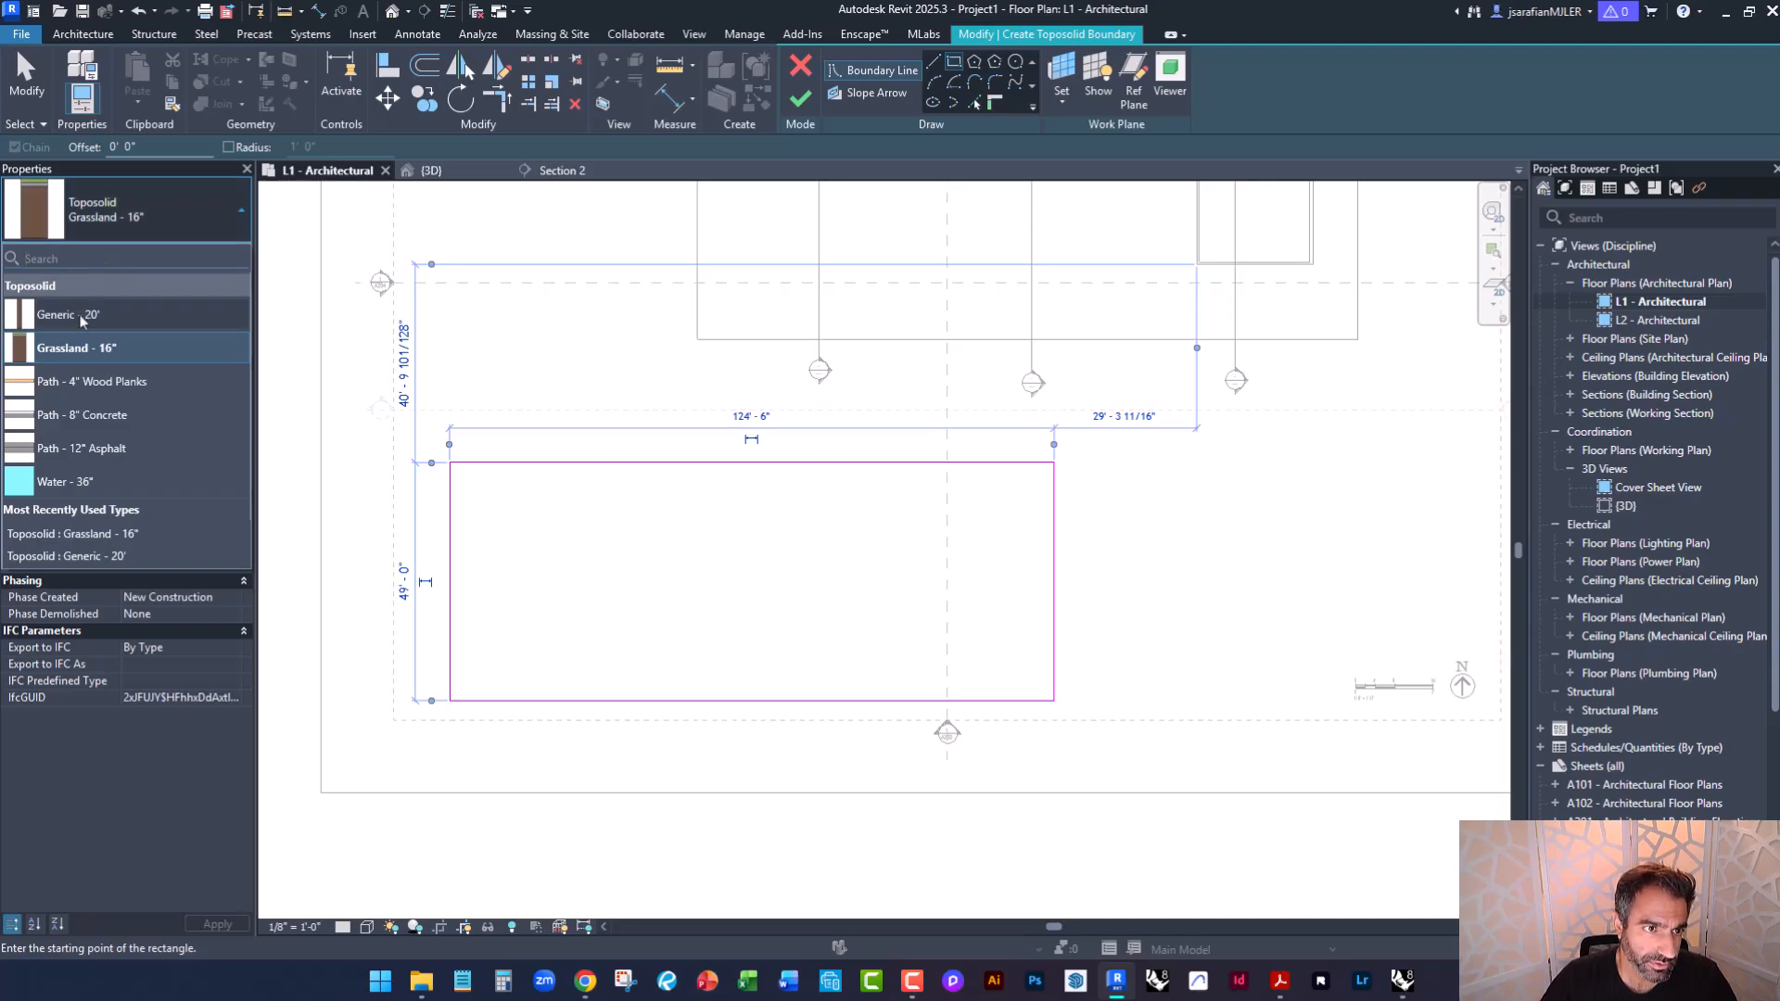
{"action": "mouse_move", "coordinate": [85, 361]}
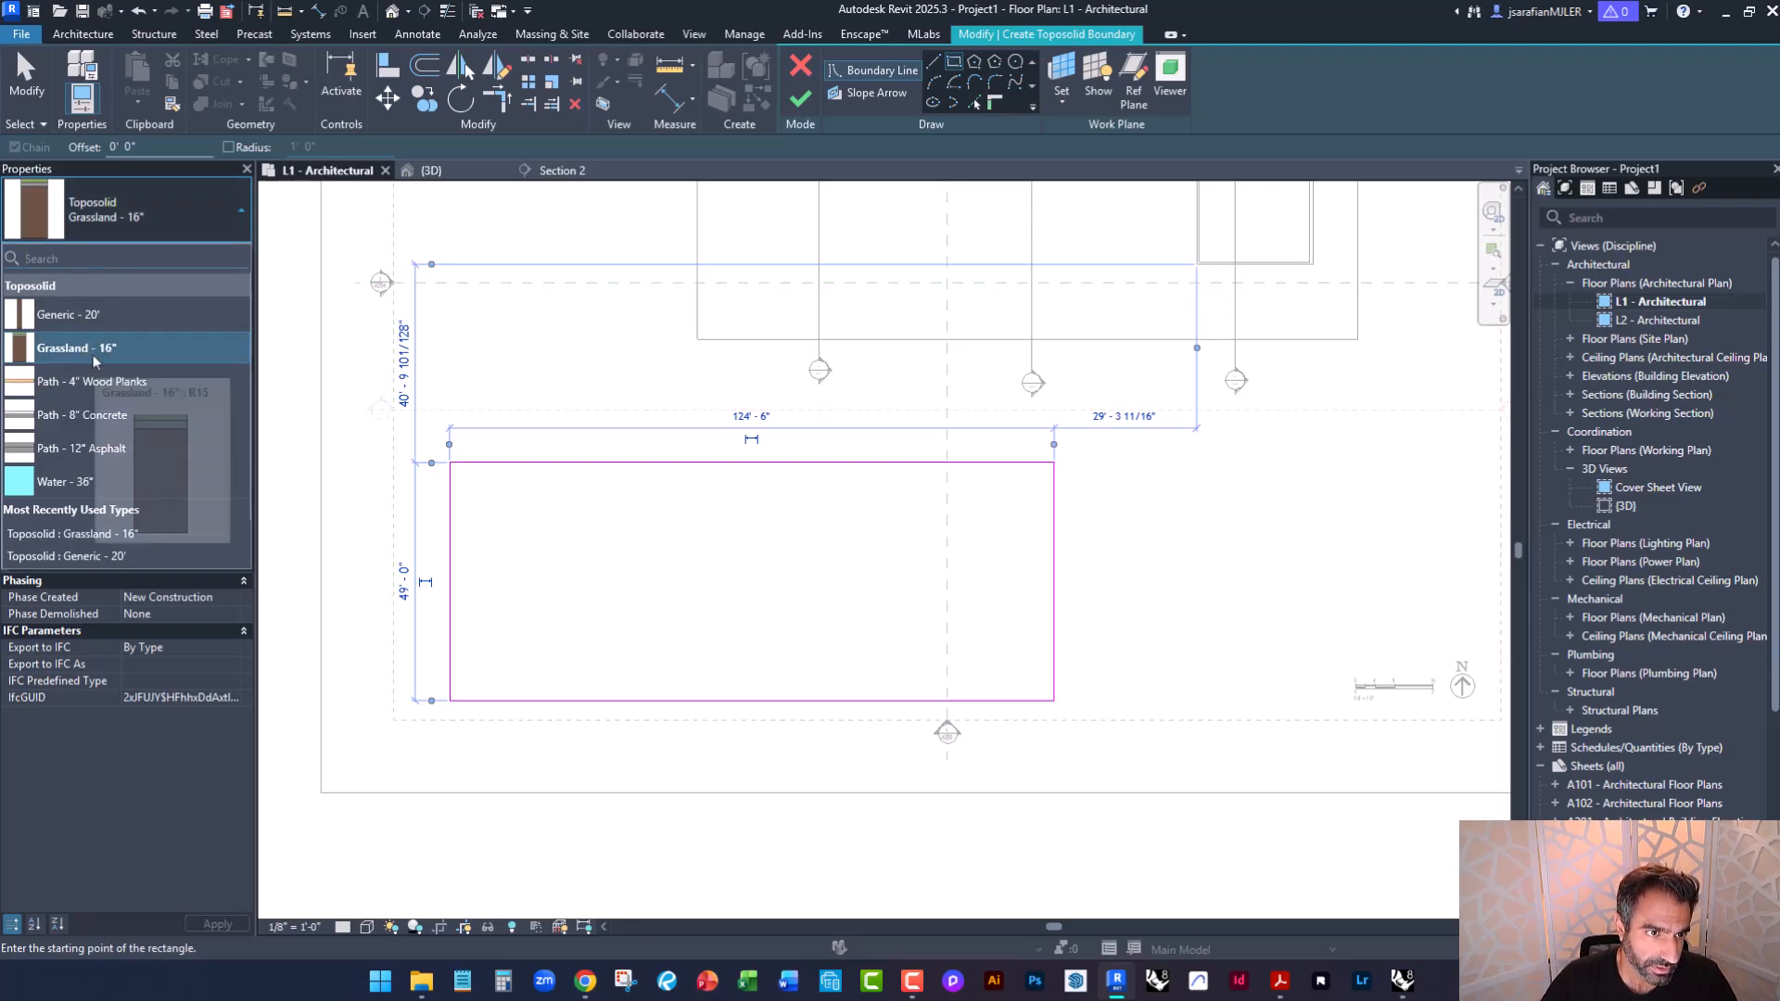
{"action": "left_click", "coordinate": [82, 352]}
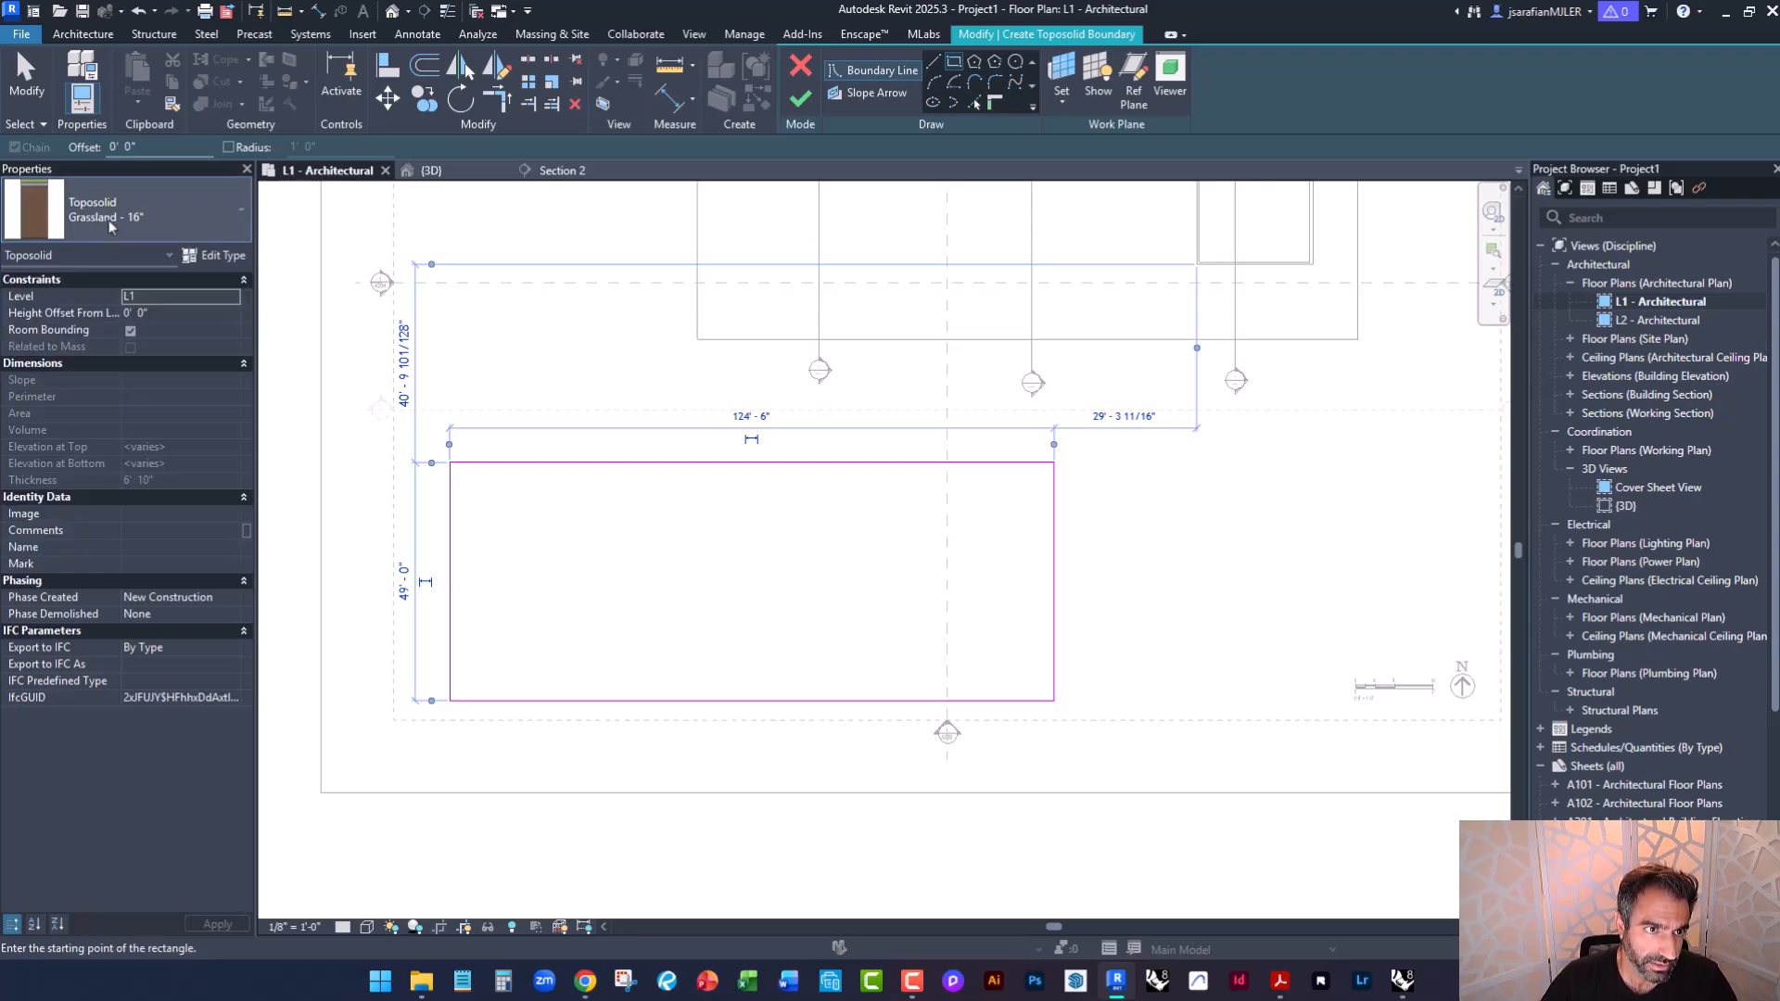
{"action": "left_click", "coordinate": [209, 256]}
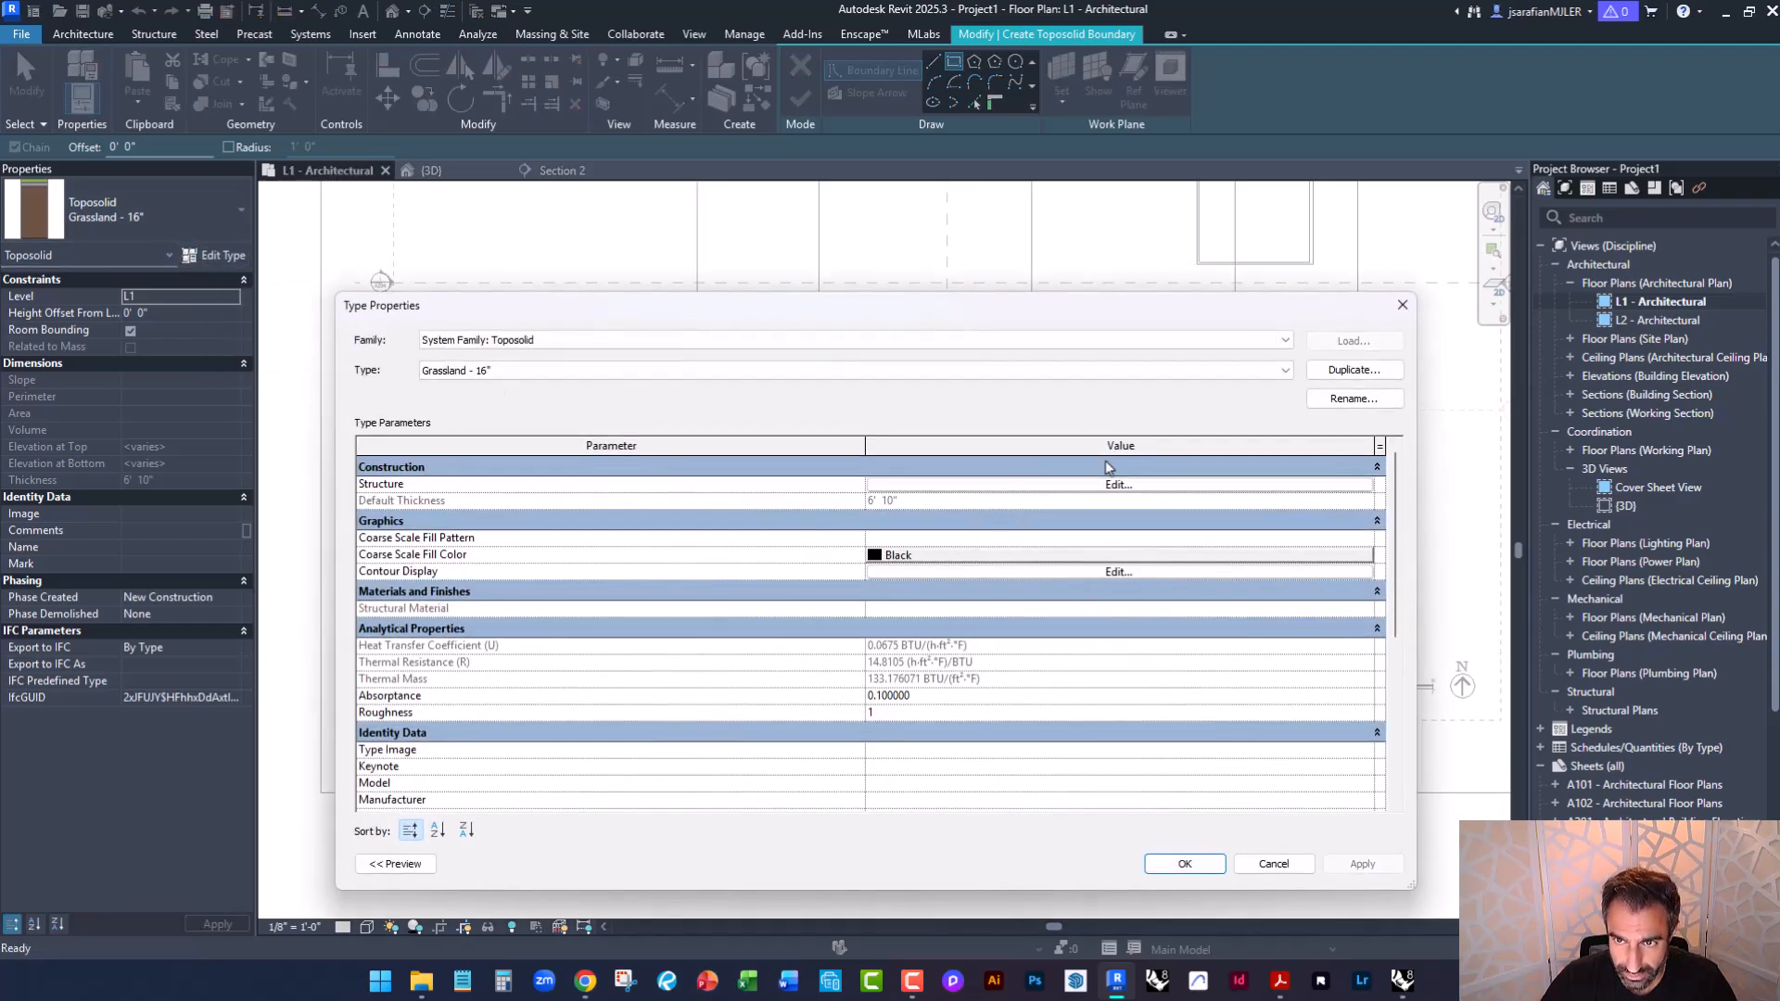
{"action": "left_click", "coordinate": [1353, 399]}
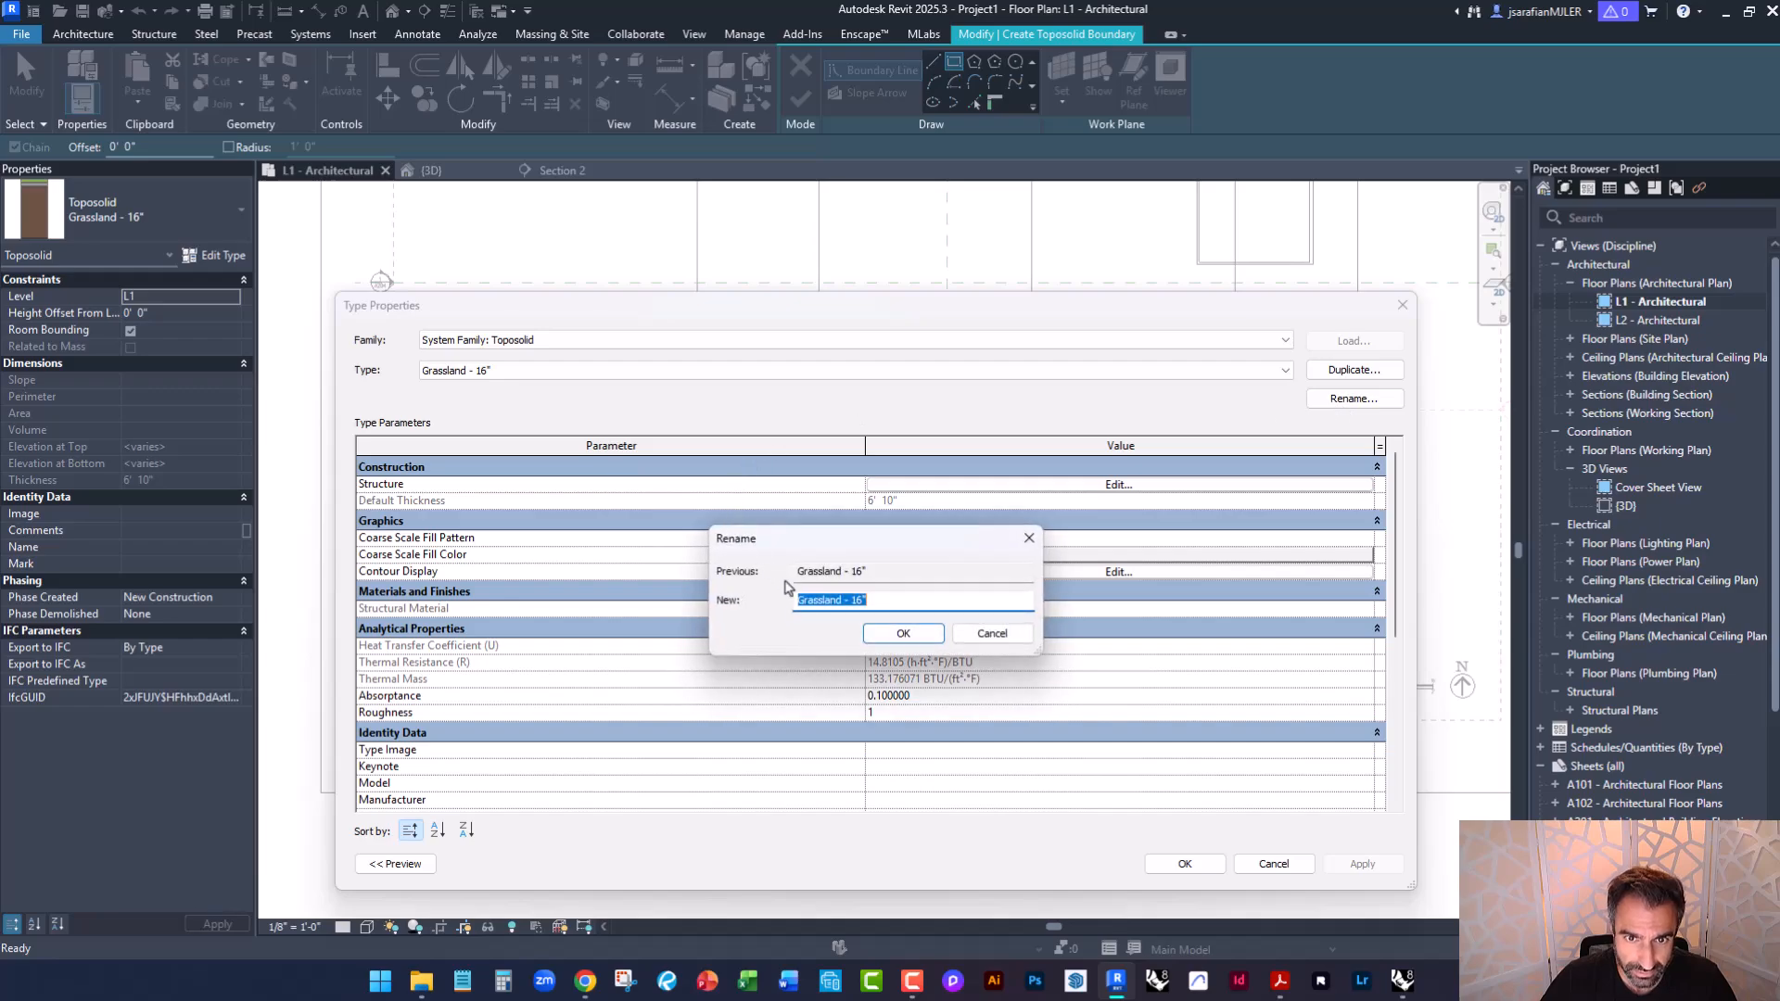
{"action": "left_click", "coordinate": [862, 600]}
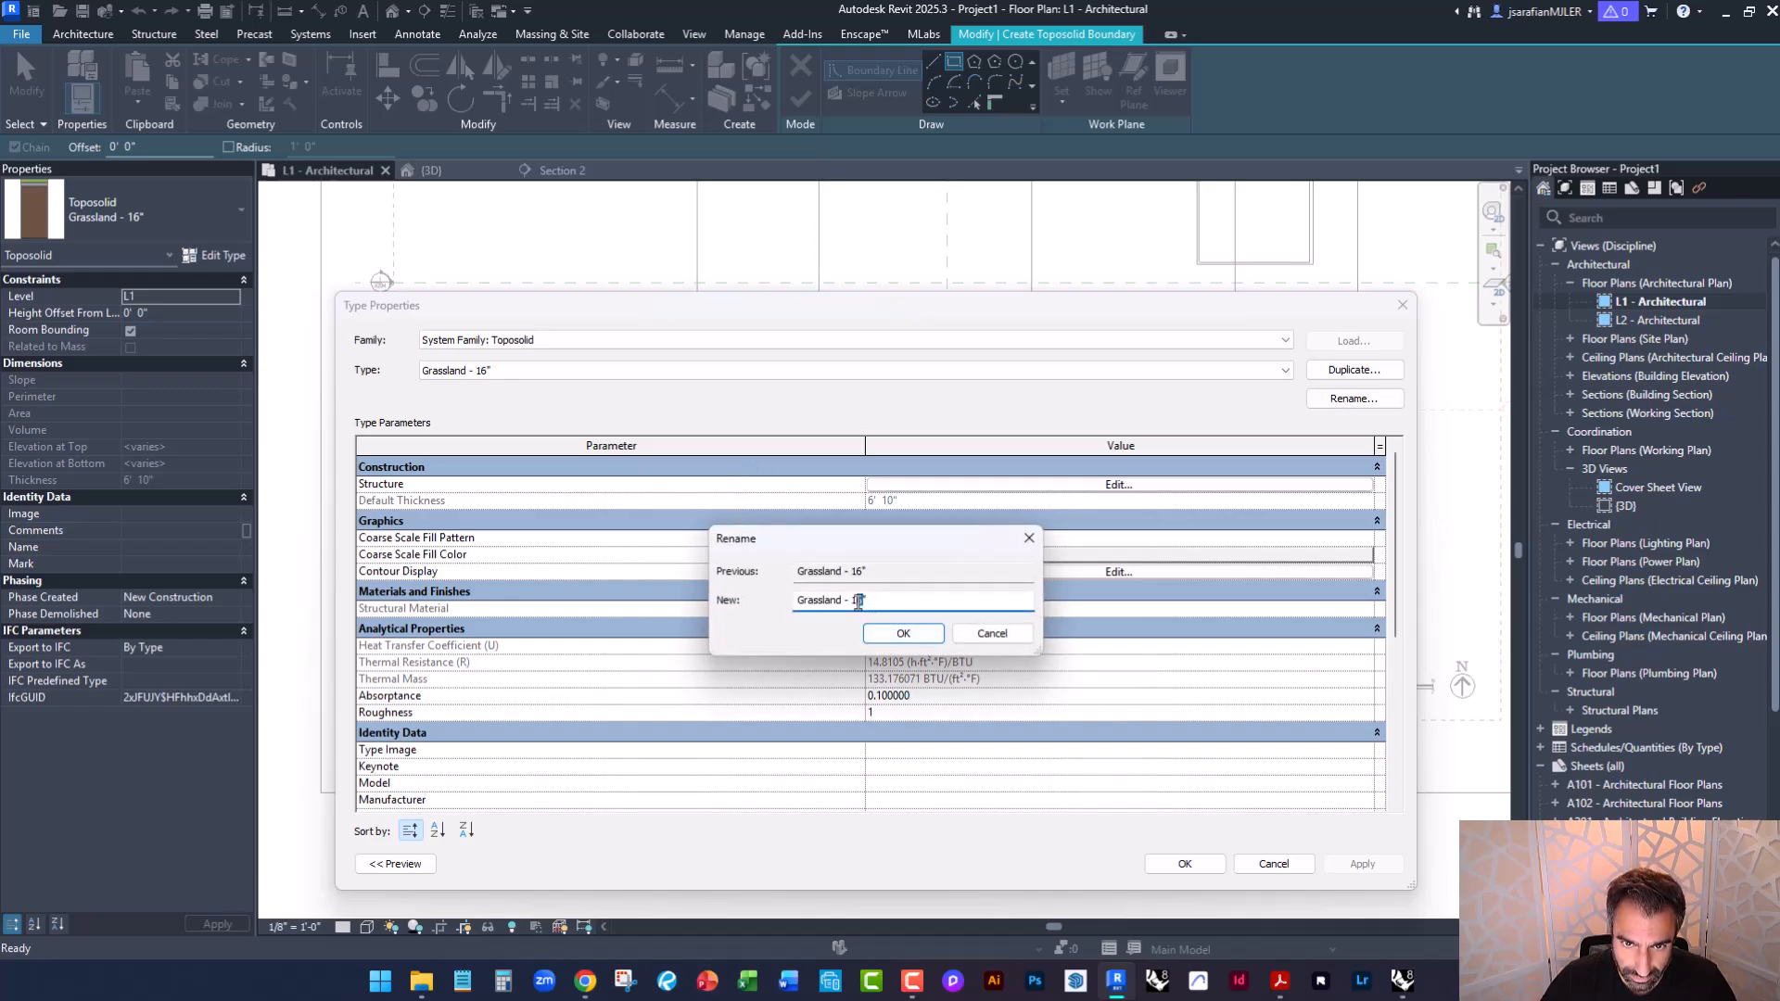
{"action": "left_click", "coordinate": [992, 633]}
Duplicate the Grassland - 16" toposolid type under the name Grassland - 6'.
{"action": "left_click", "coordinate": [1340, 370]}
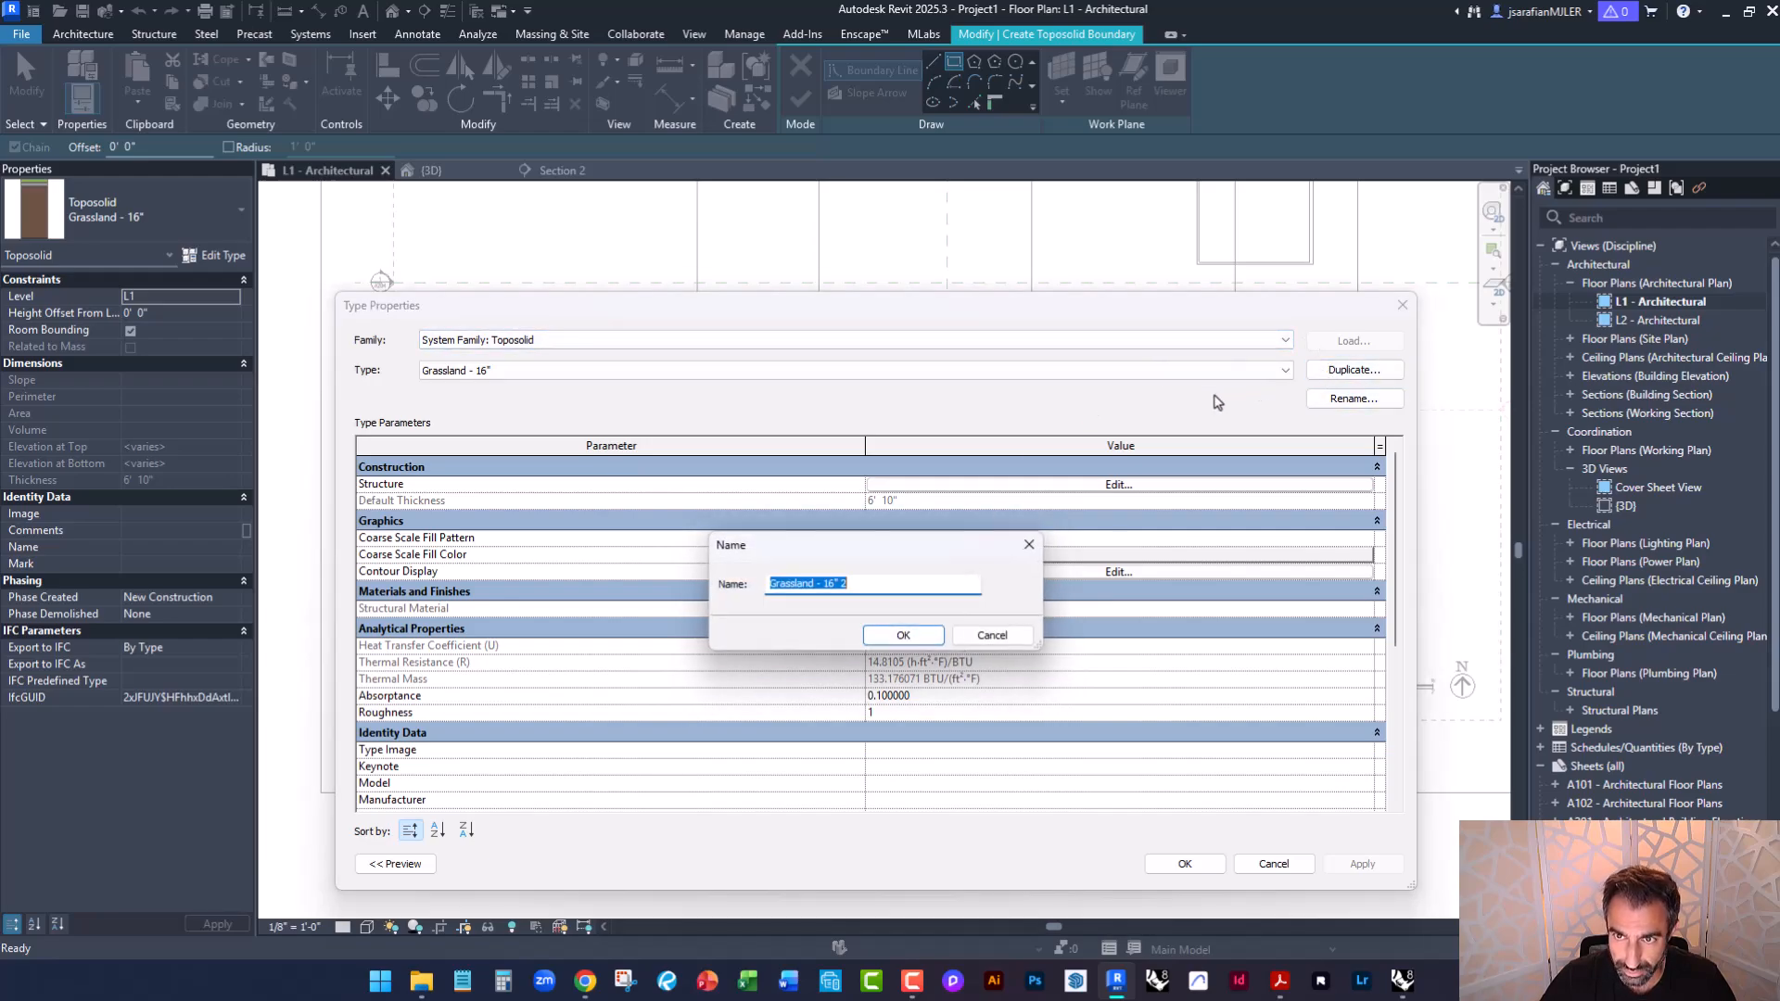
{"action": "left_click", "coordinate": [874, 583]}
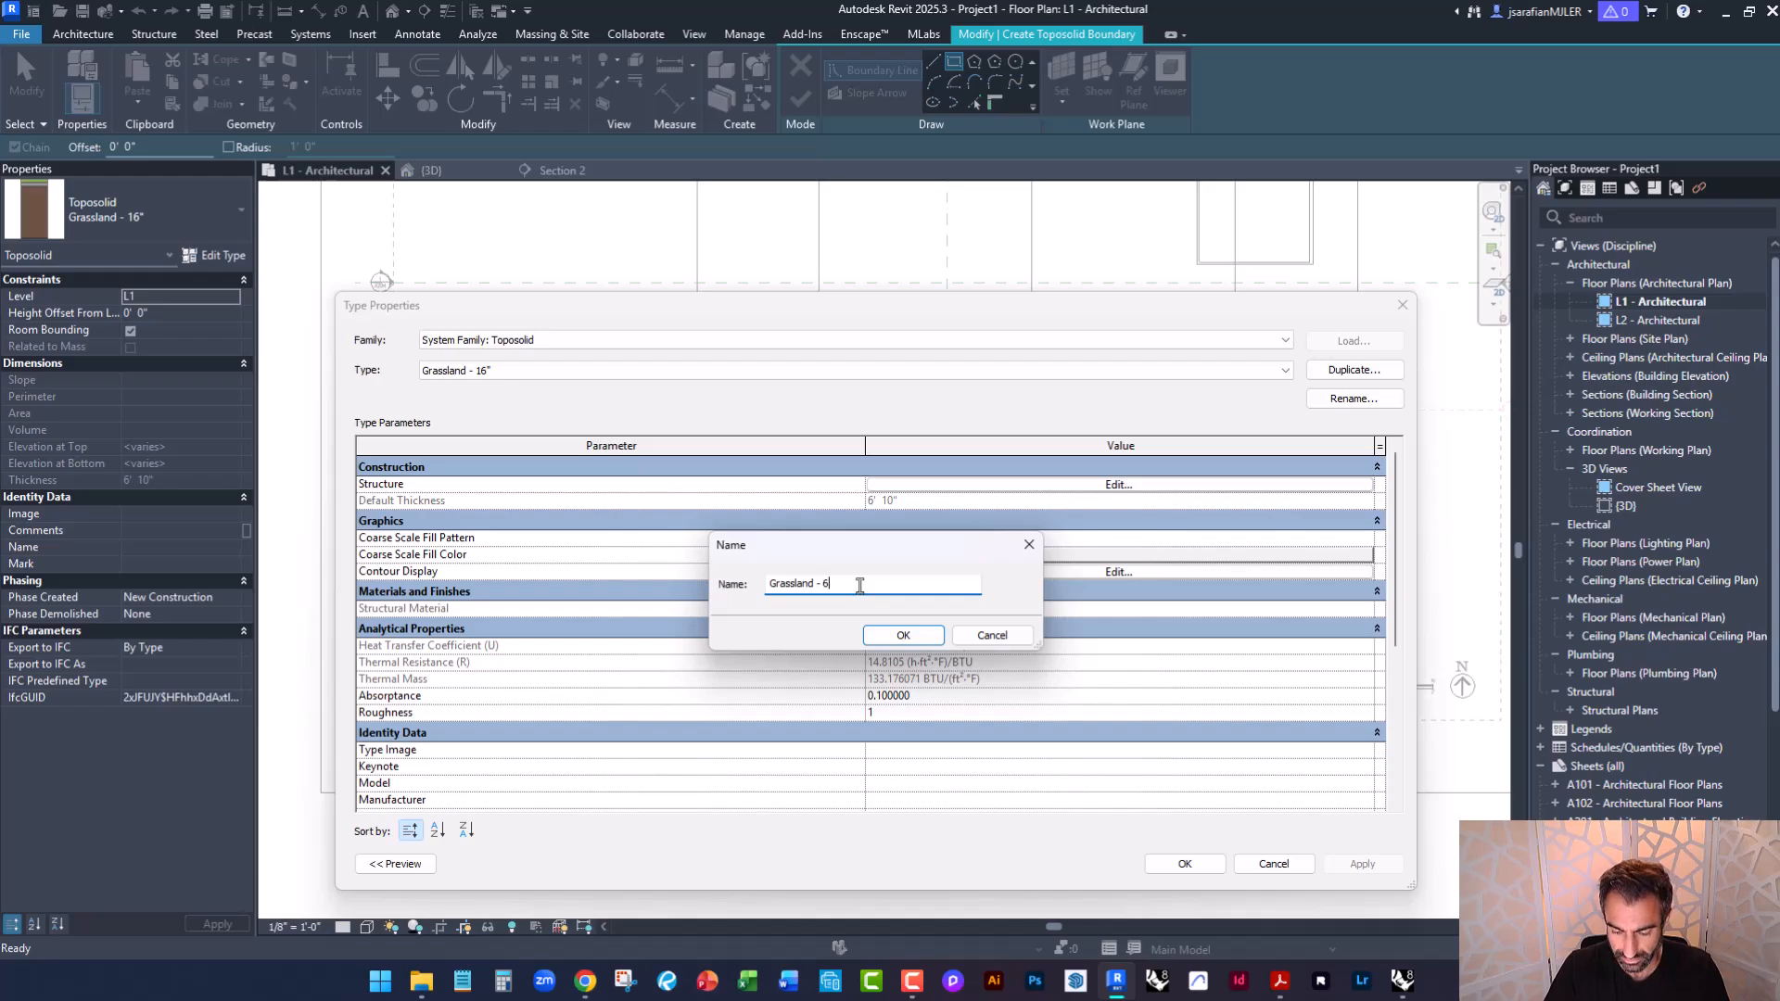
{"action": "type", "text": "'"}
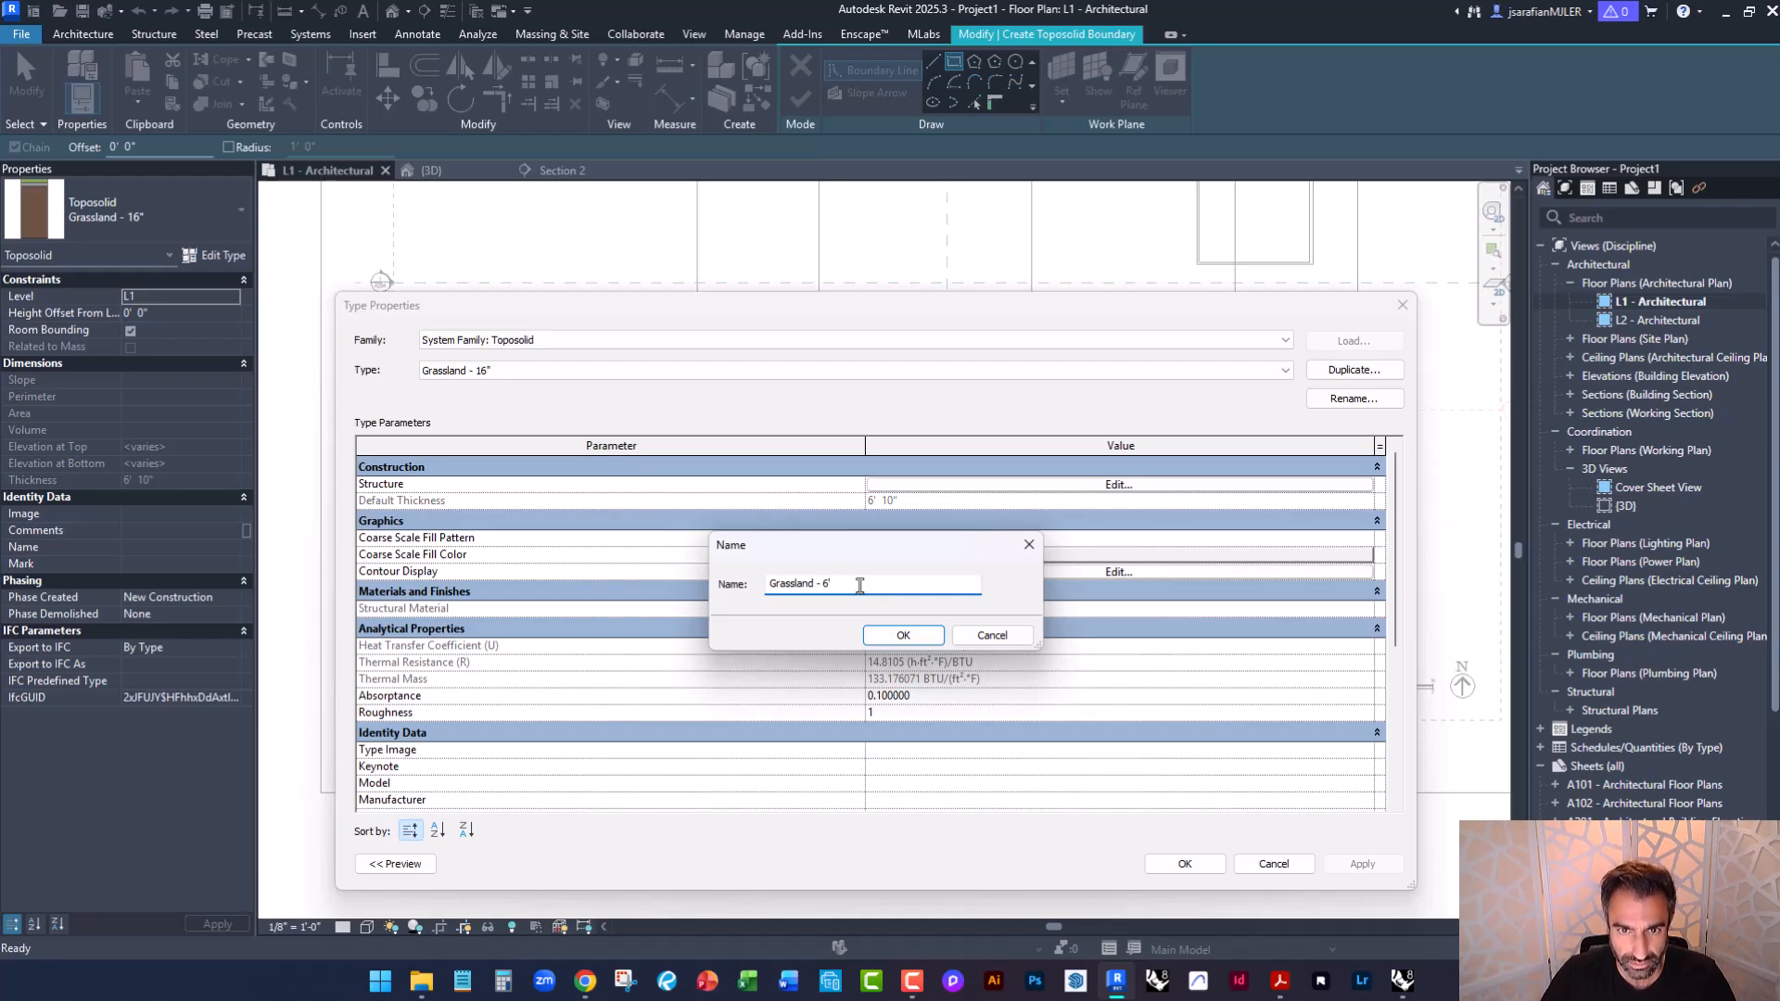
{"action": "left_click", "coordinate": [898, 636]}
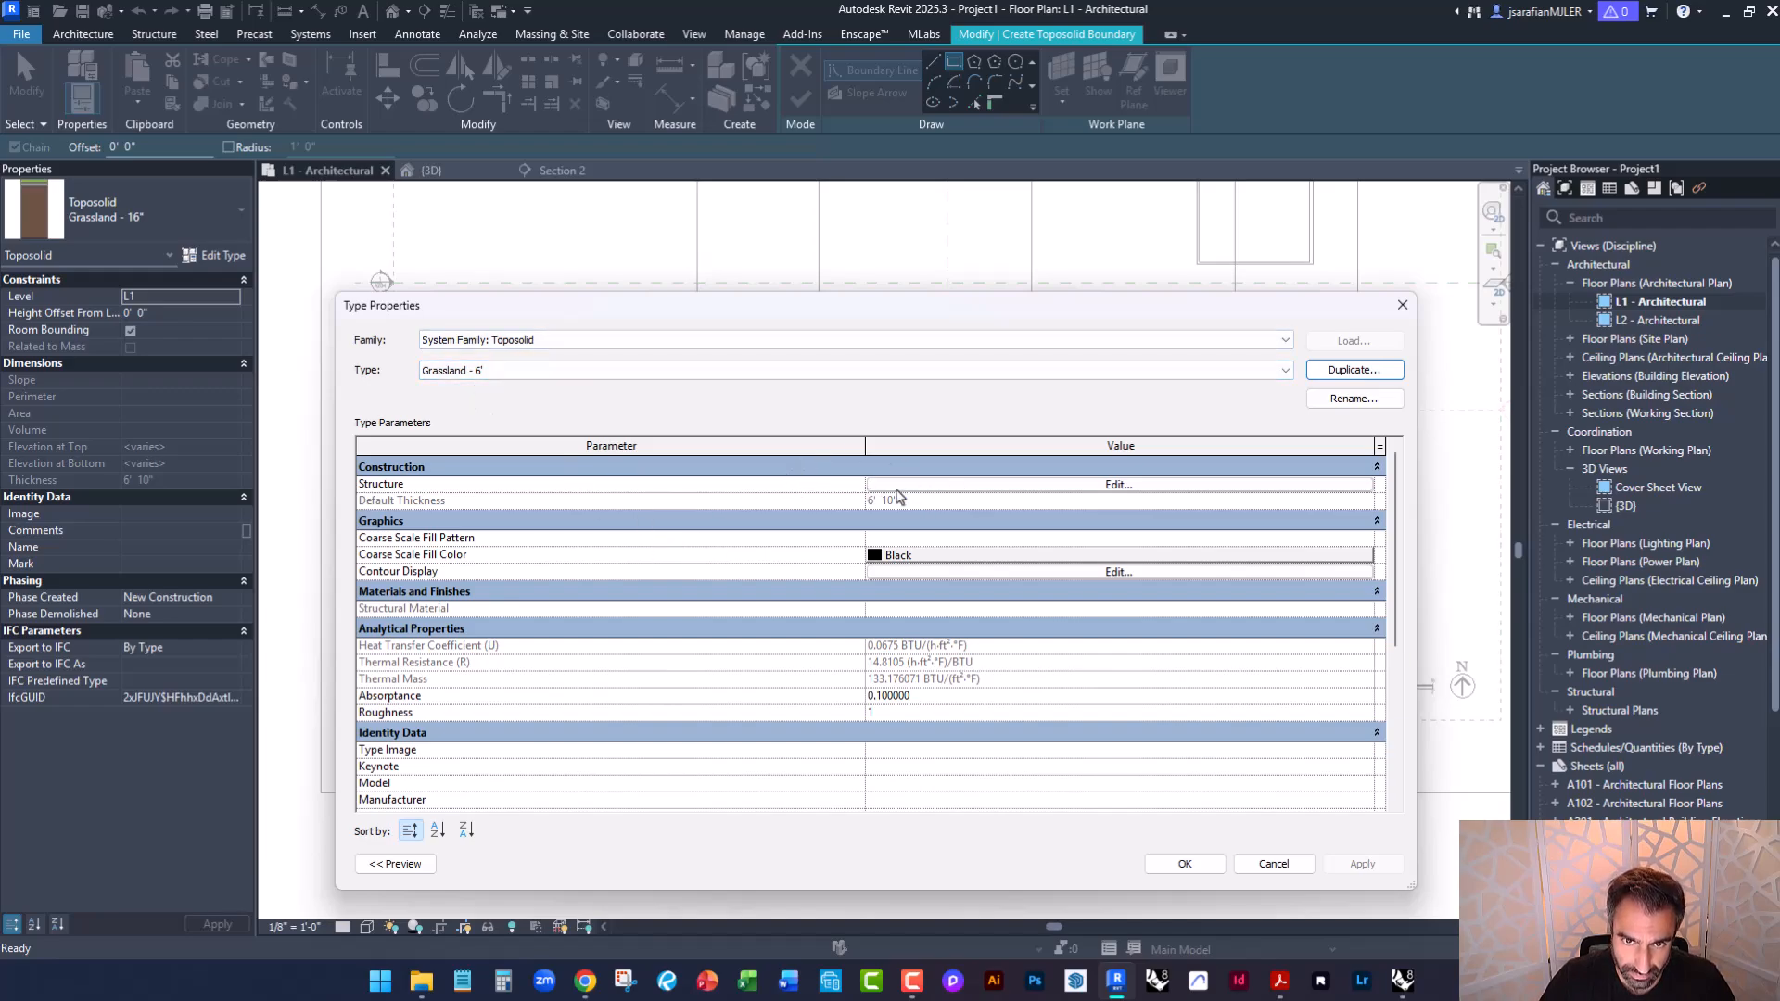
Review the layer assembly of the Grassland - 6' type and apply the type to the sketched toposolid.
{"action": "left_click", "coordinate": [1079, 487]}
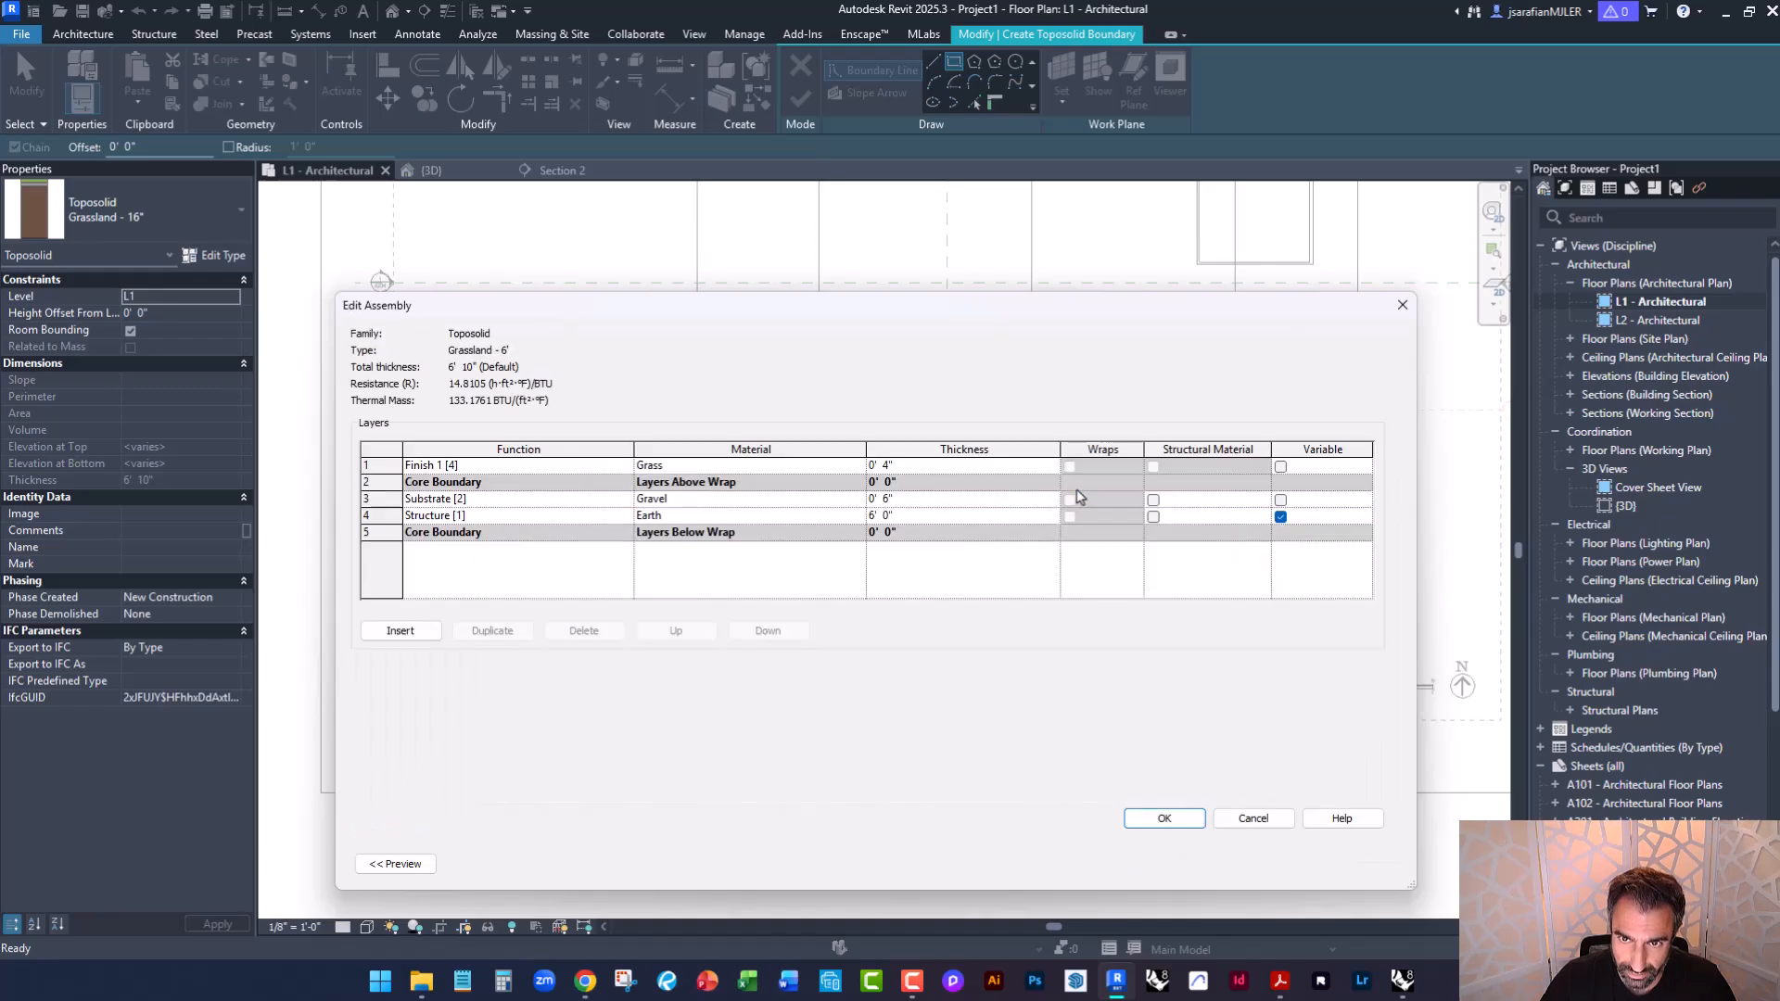
{"action": "left_click", "coordinate": [874, 520]}
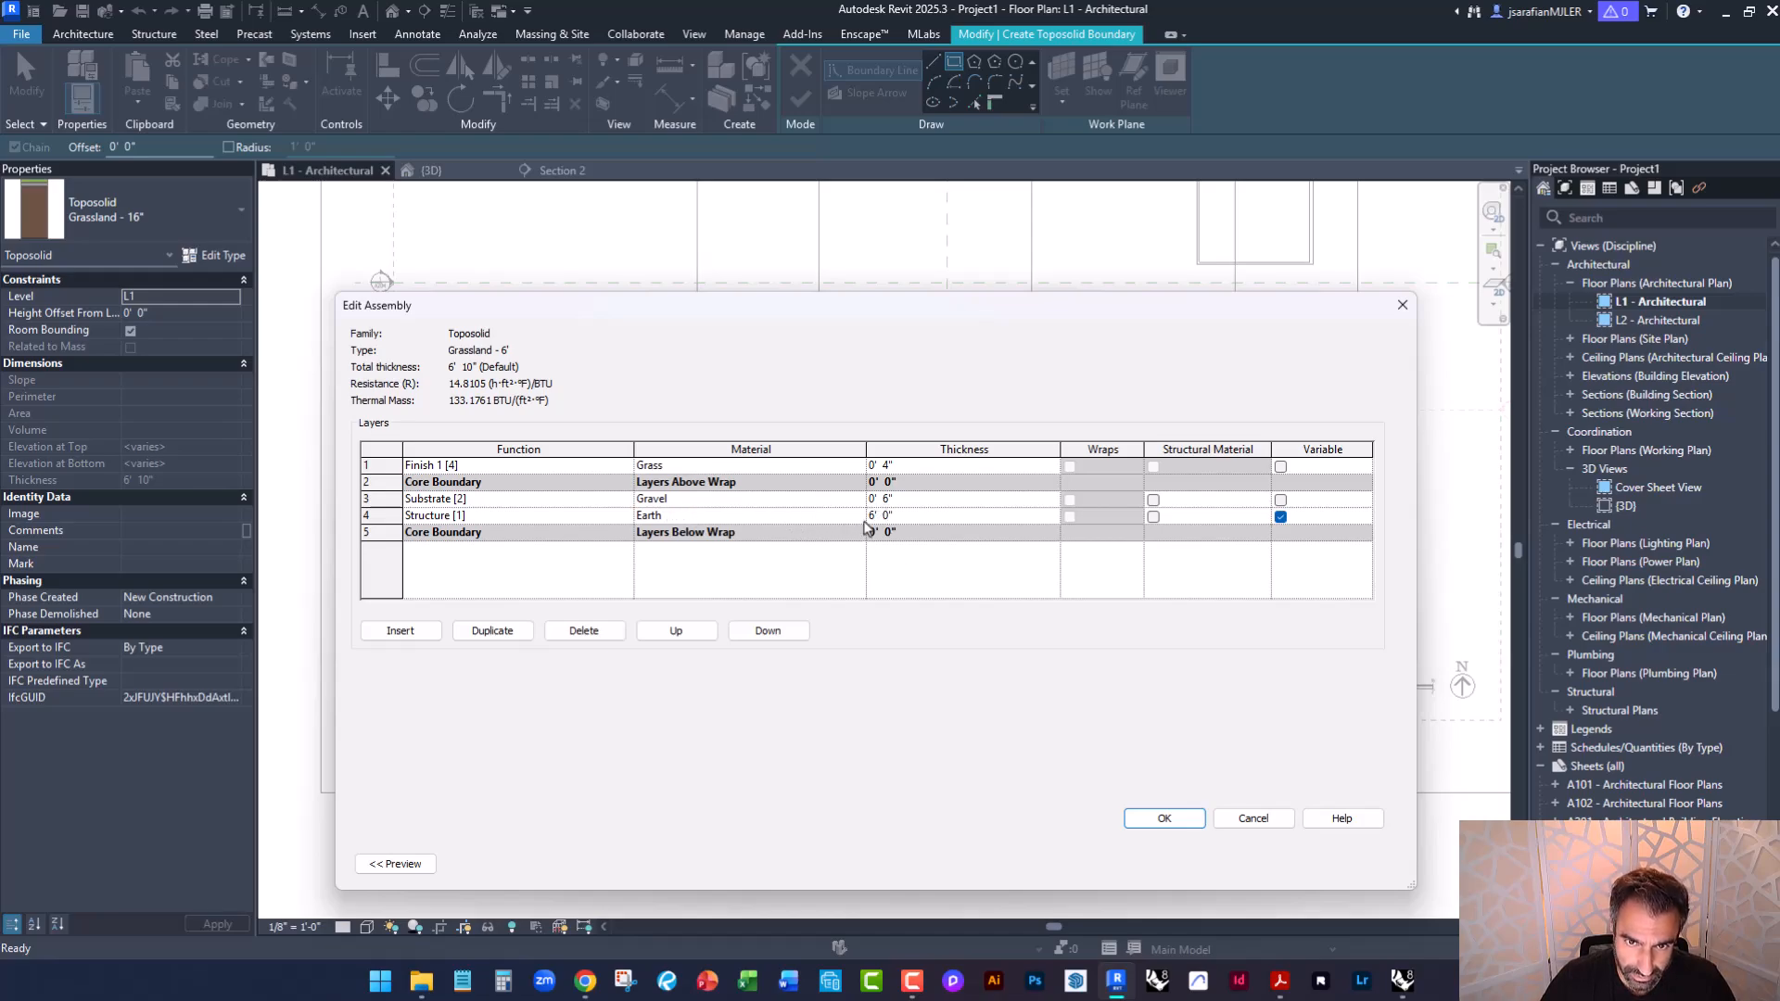
{"action": "left_click", "coordinate": [1154, 820]}
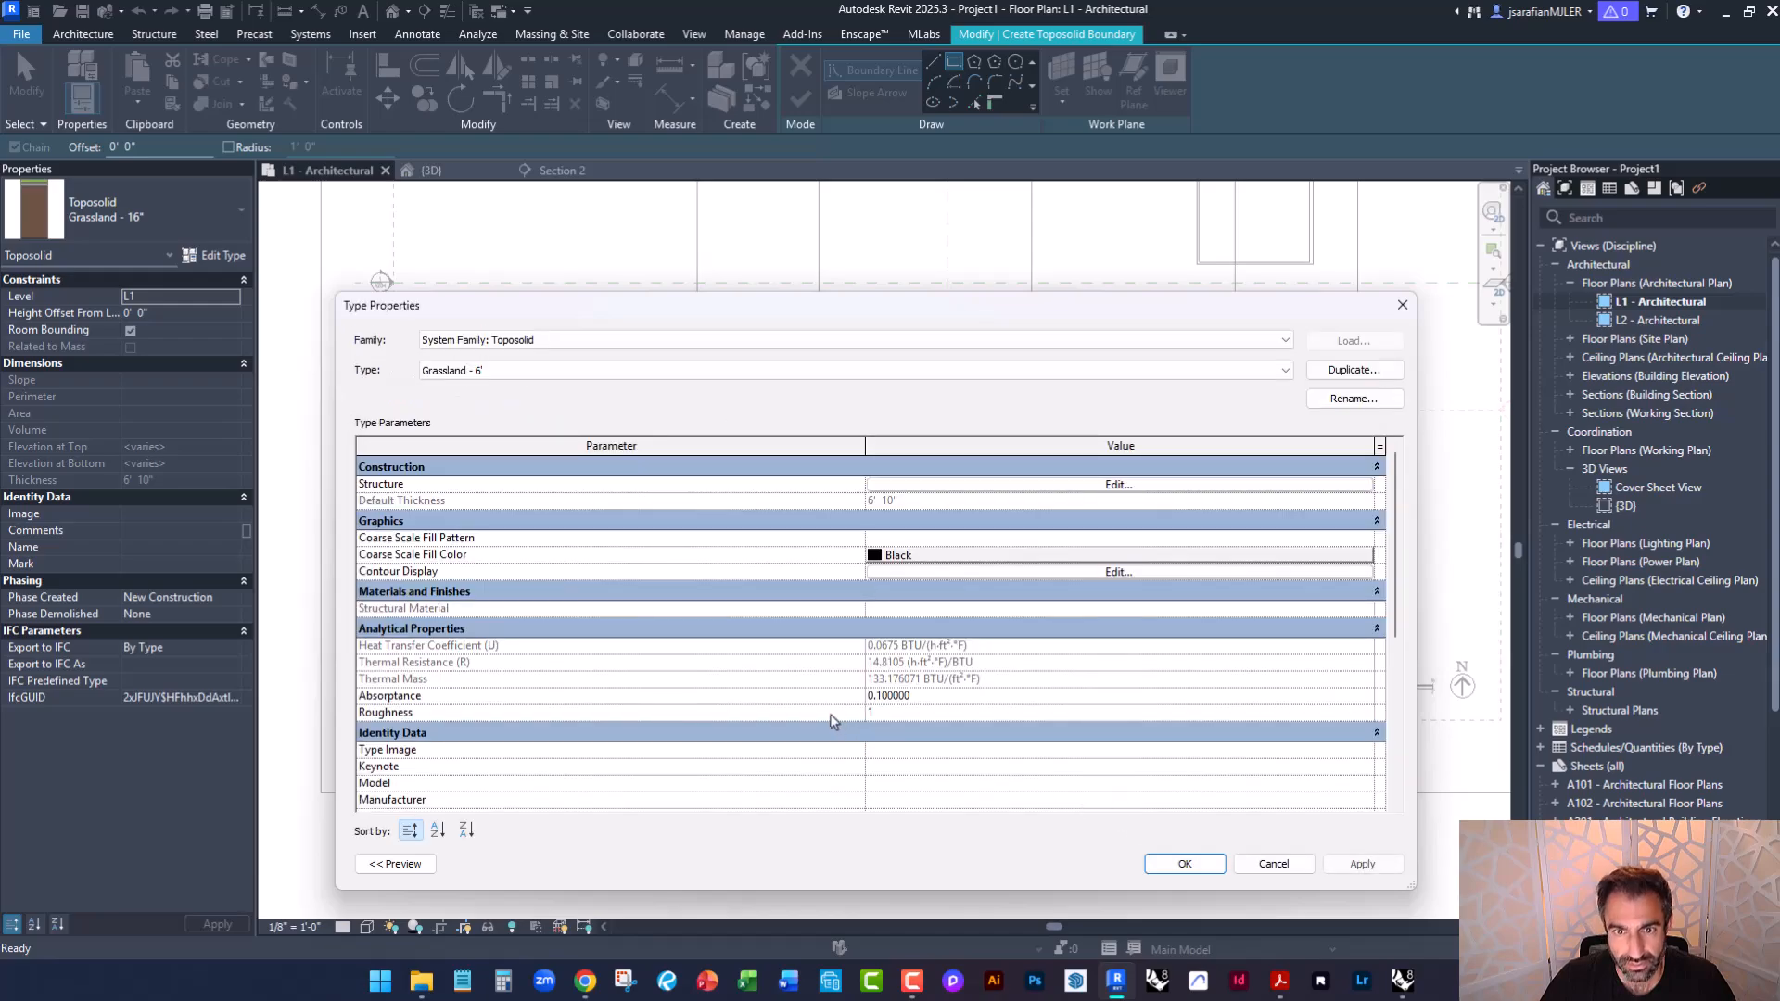
{"action": "left_click", "coordinate": [1170, 863]}
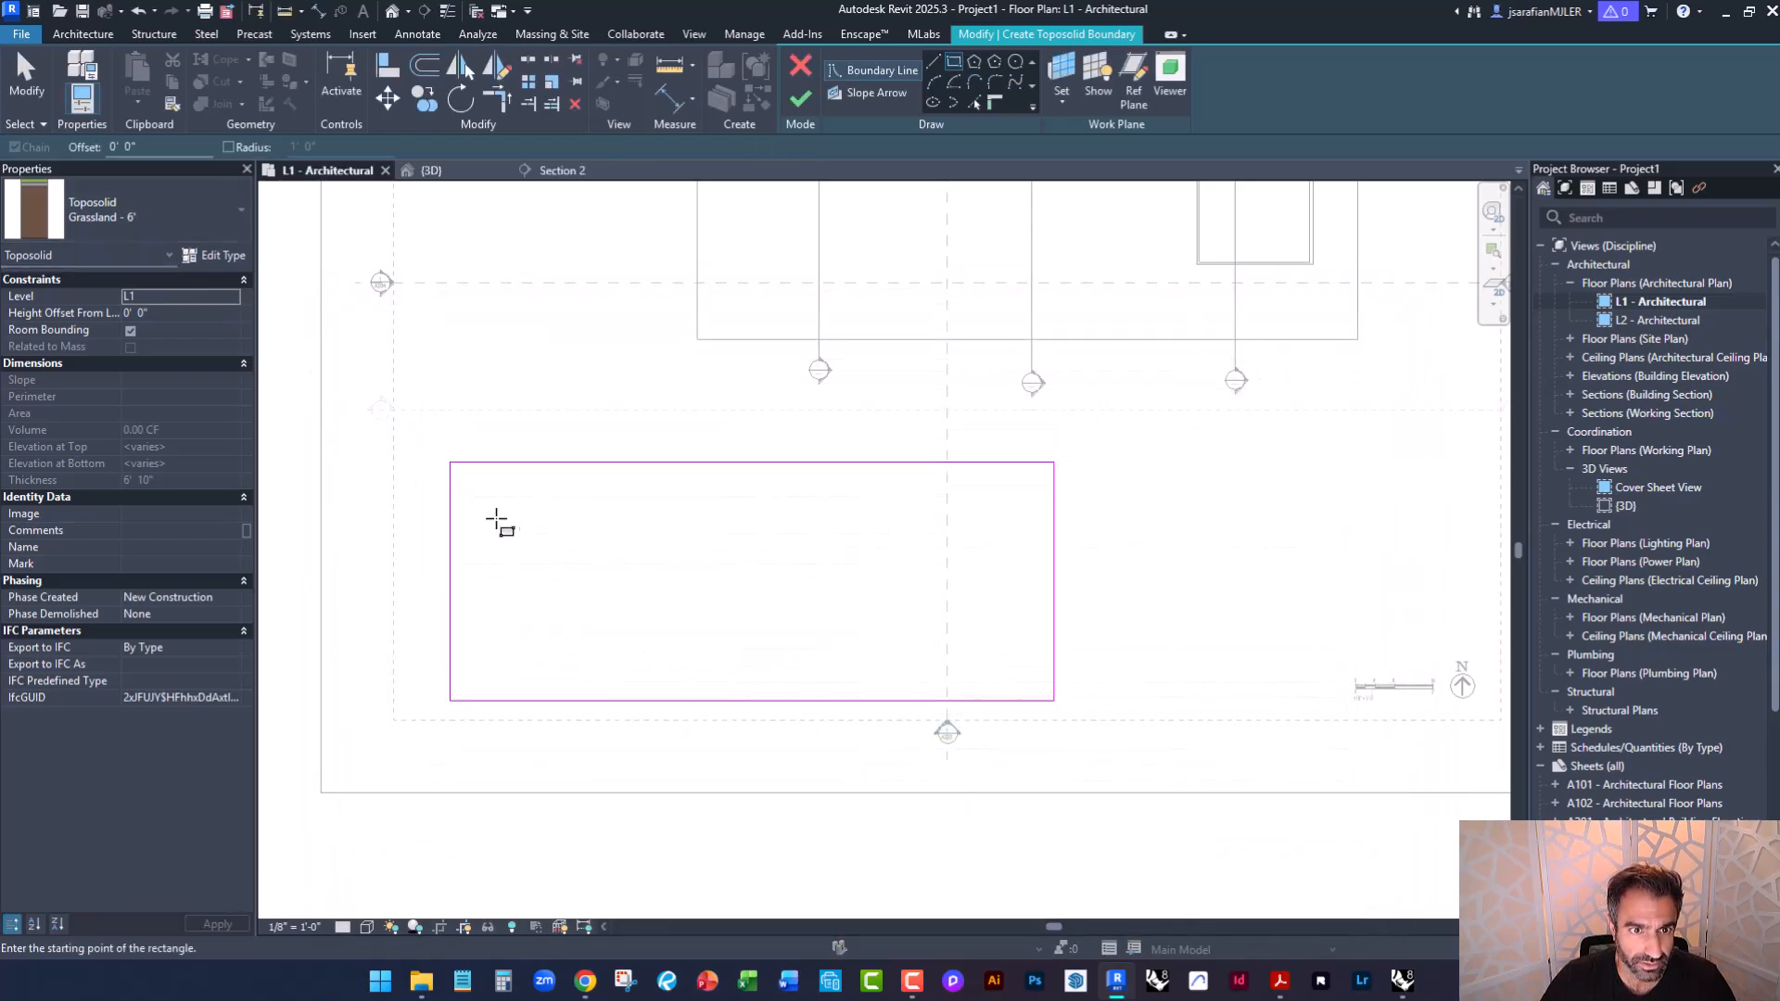
Finish the rectangular toposolid sketch and switch to the 3D view.
{"action": "left_click", "coordinate": [807, 102]}
{"action": "left_click", "coordinate": [699, 436]}
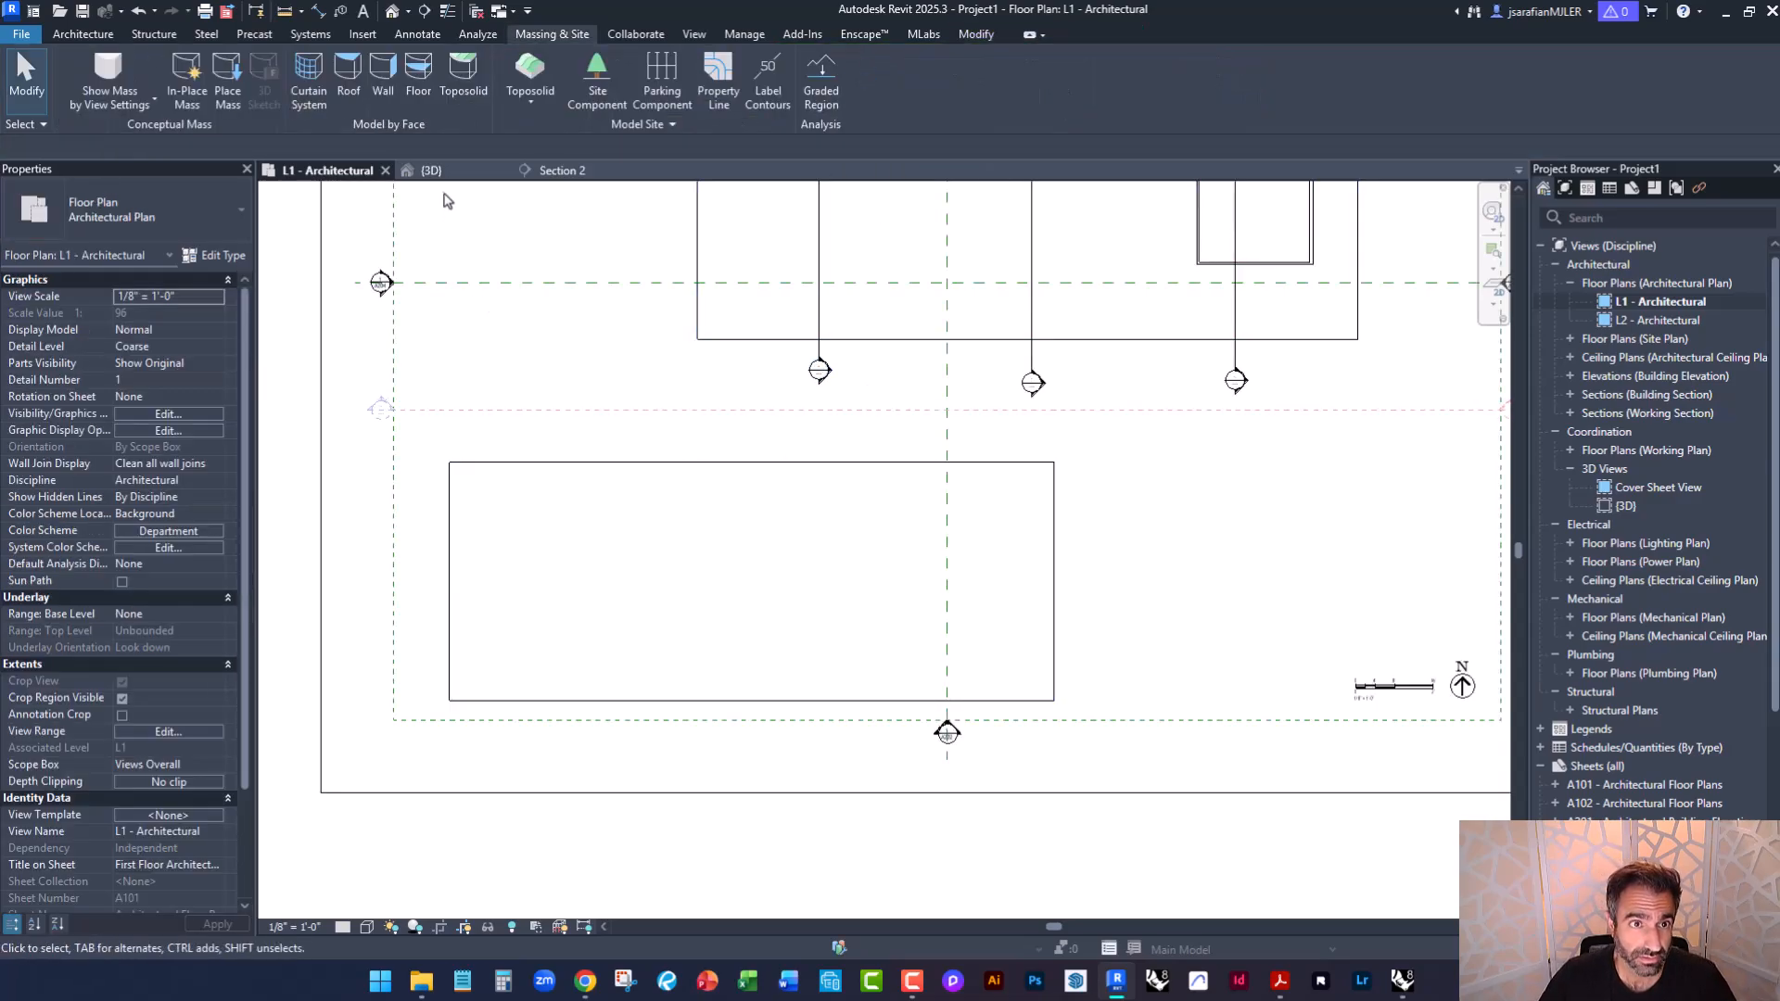
{"action": "left_click", "coordinate": [430, 171]}
{"action": "scroll", "coordinate": [1224, 559], "scroll_direction": "down", "scroll_amount": 2}
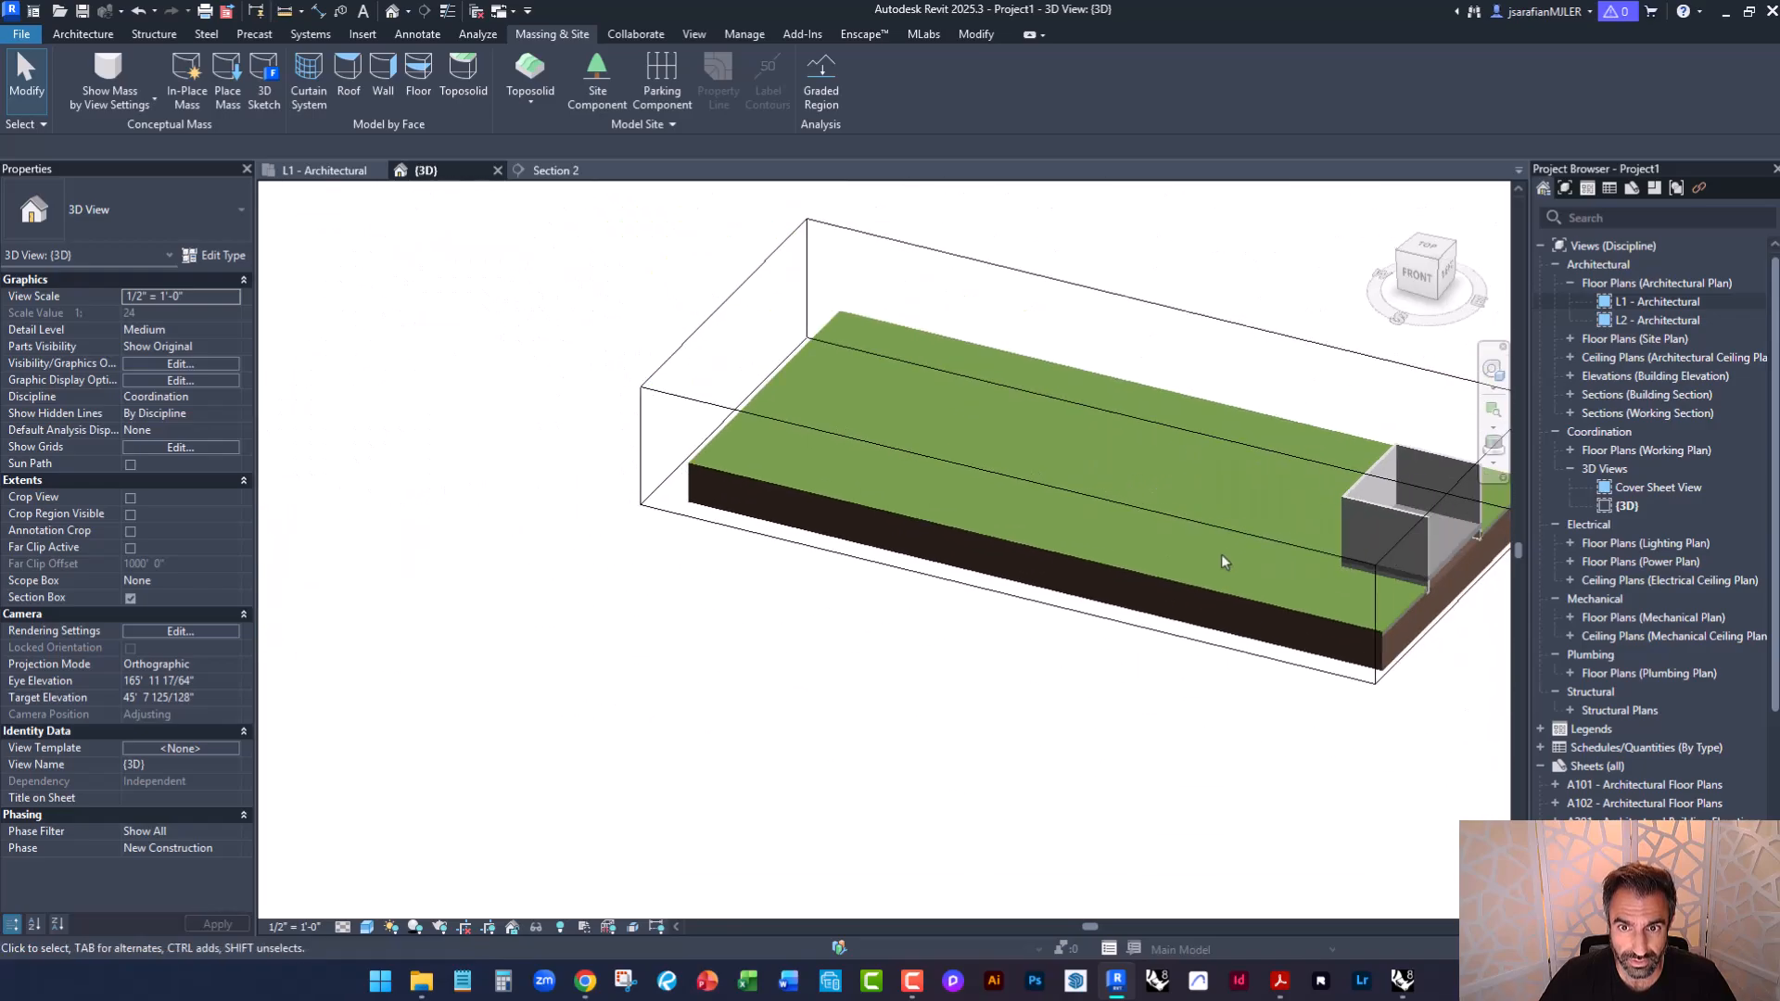
Turn off the 3D view's section box and inspect the new toposolid from several angles.
{"action": "scroll", "coordinate": [1223, 551], "scroll_direction": "down", "scroll_amount": 3}
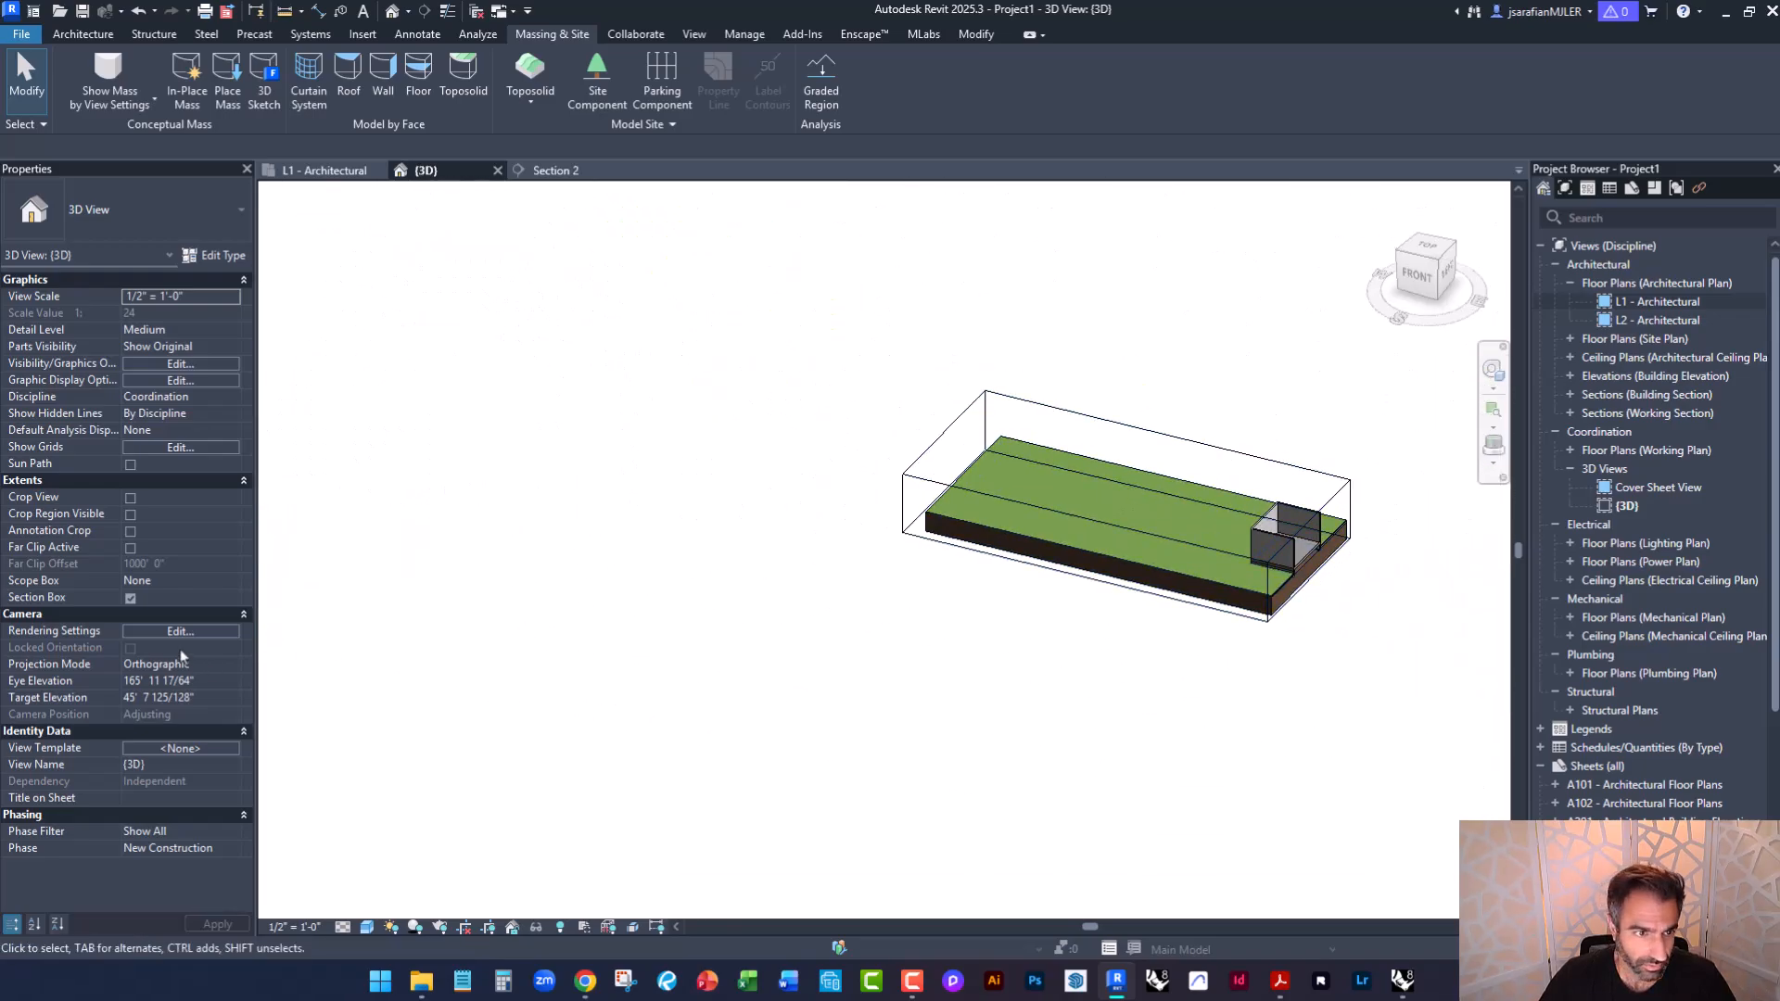
{"action": "left_click", "coordinate": [131, 598]}
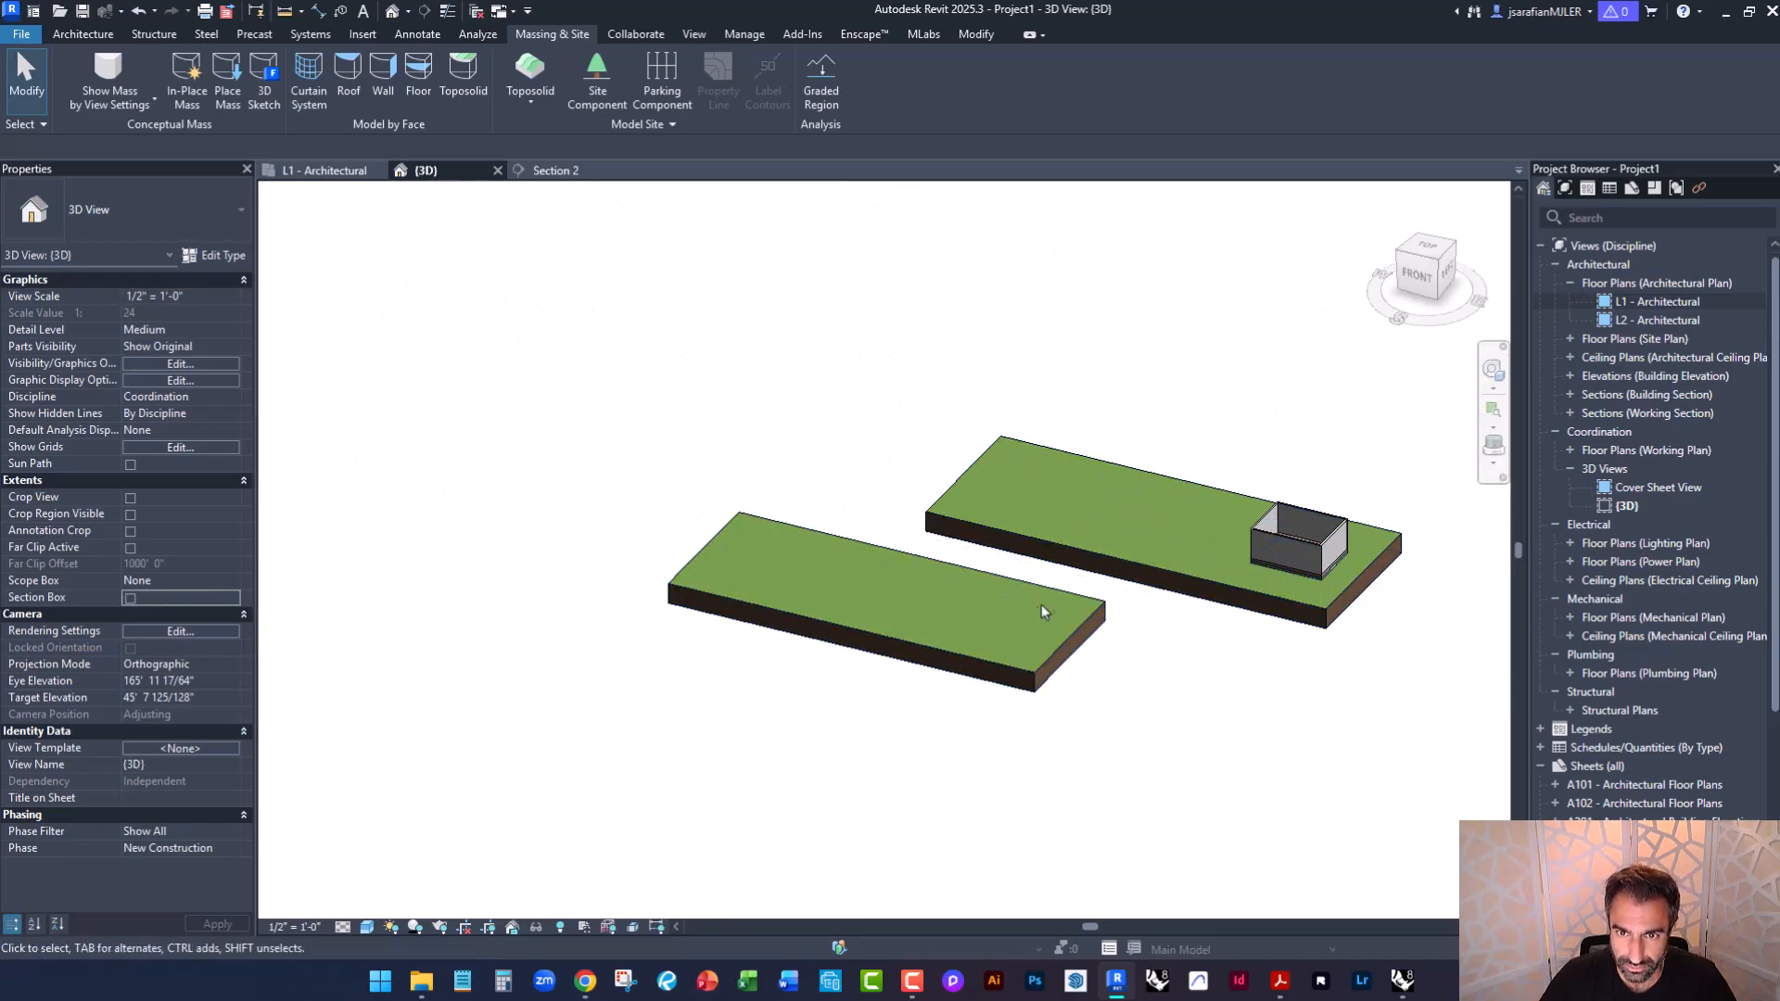
{"action": "scroll", "coordinate": [892, 648], "scroll_direction": "up", "scroll_amount": 3}
{"action": "scroll", "coordinate": [602, 612], "scroll_direction": "up", "scroll_amount": 3}
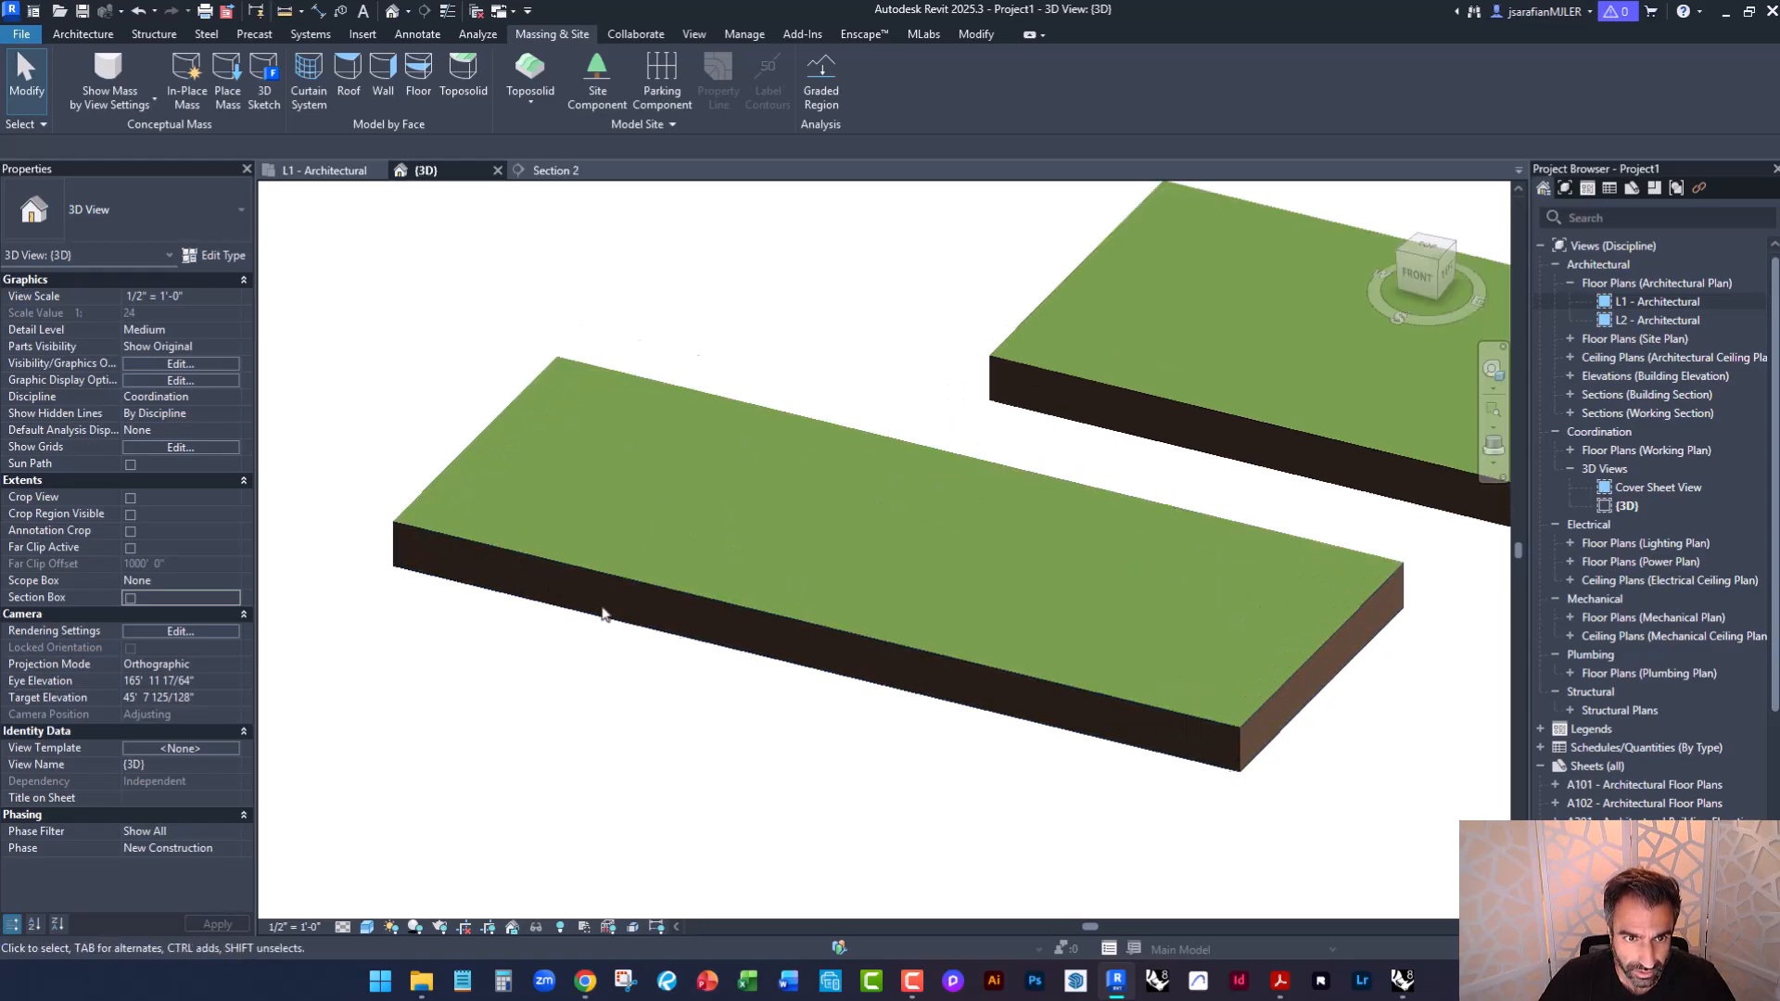
{"action": "scroll", "coordinate": [806, 612], "scroll_direction": "down", "scroll_amount": 2}
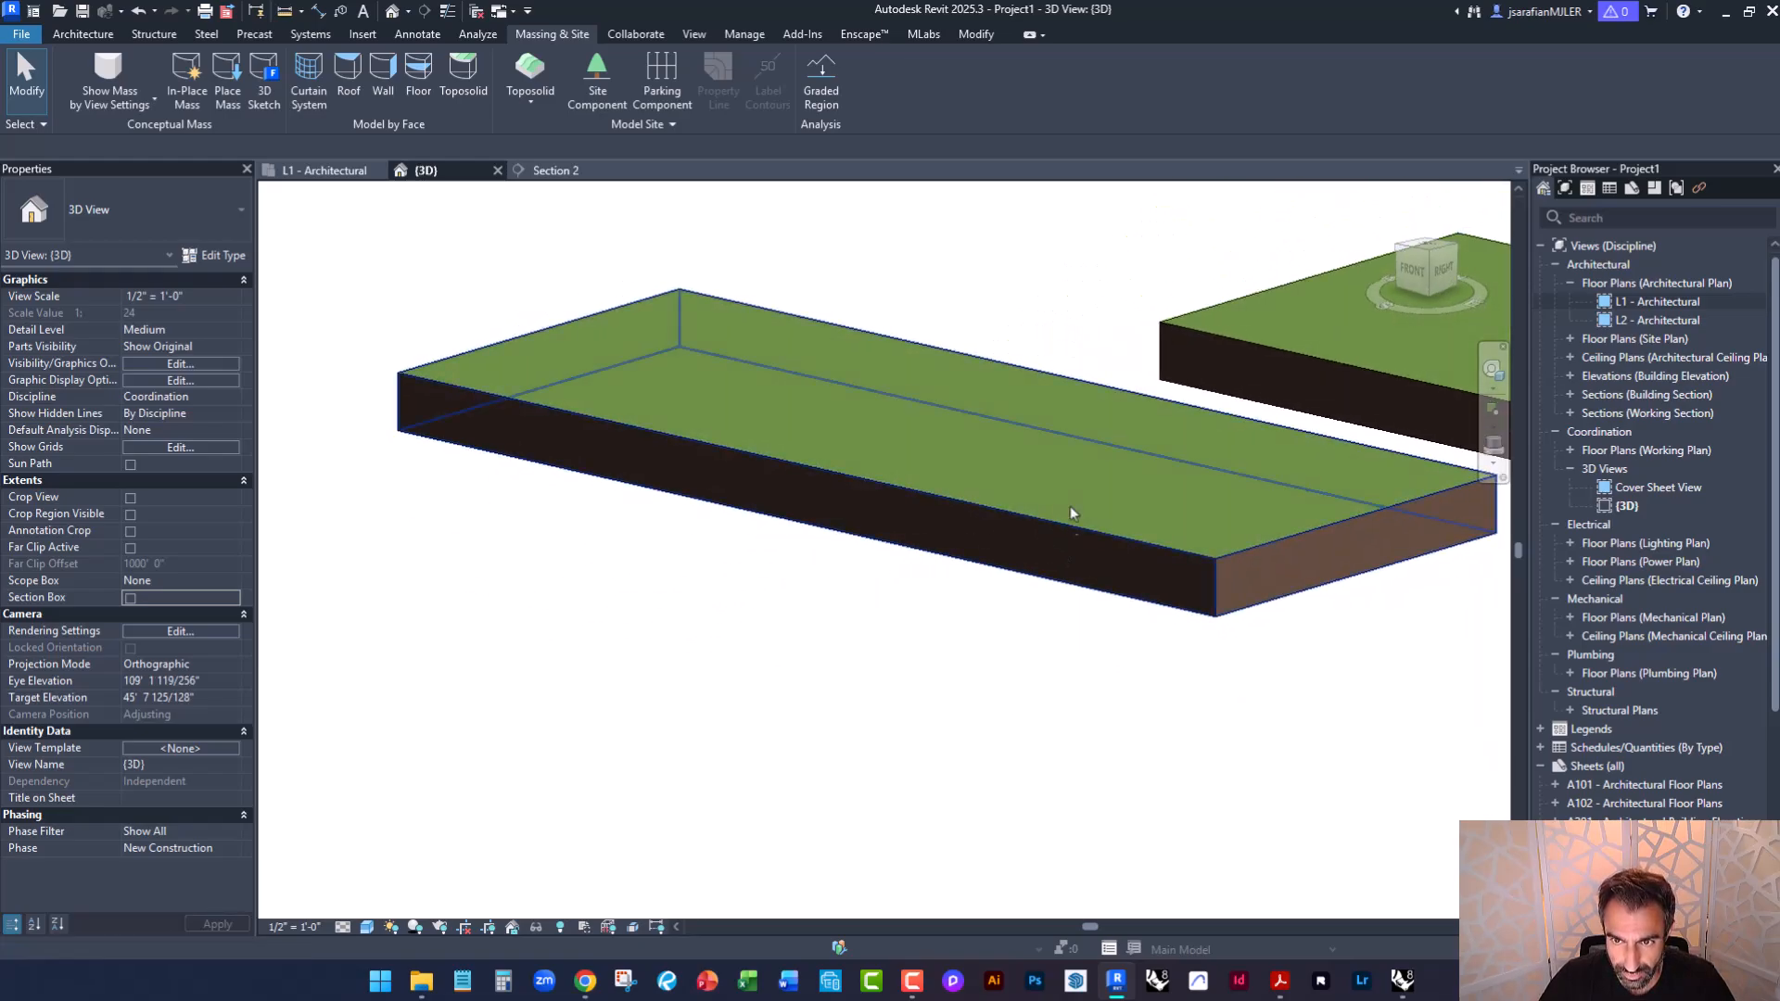
{"action": "scroll", "coordinate": [709, 455], "scroll_direction": "up", "scroll_amount": 4}
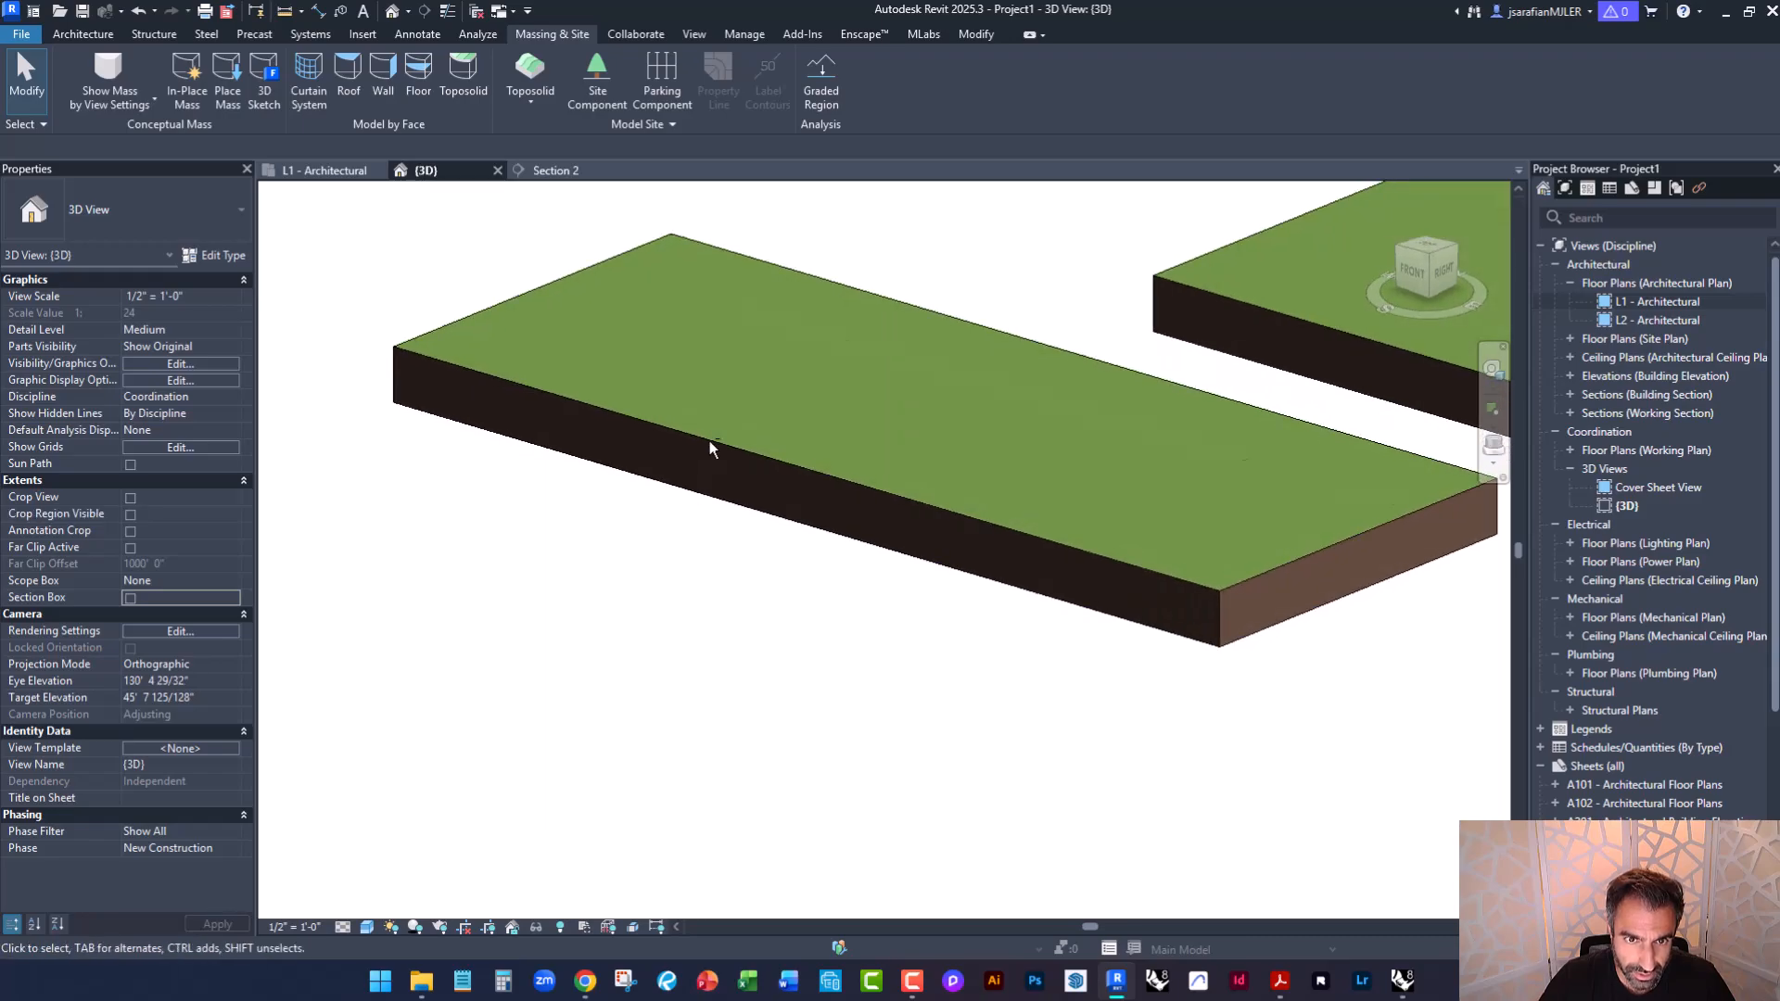
{"action": "scroll", "coordinate": [697, 457], "scroll_direction": "up", "scroll_amount": 2}
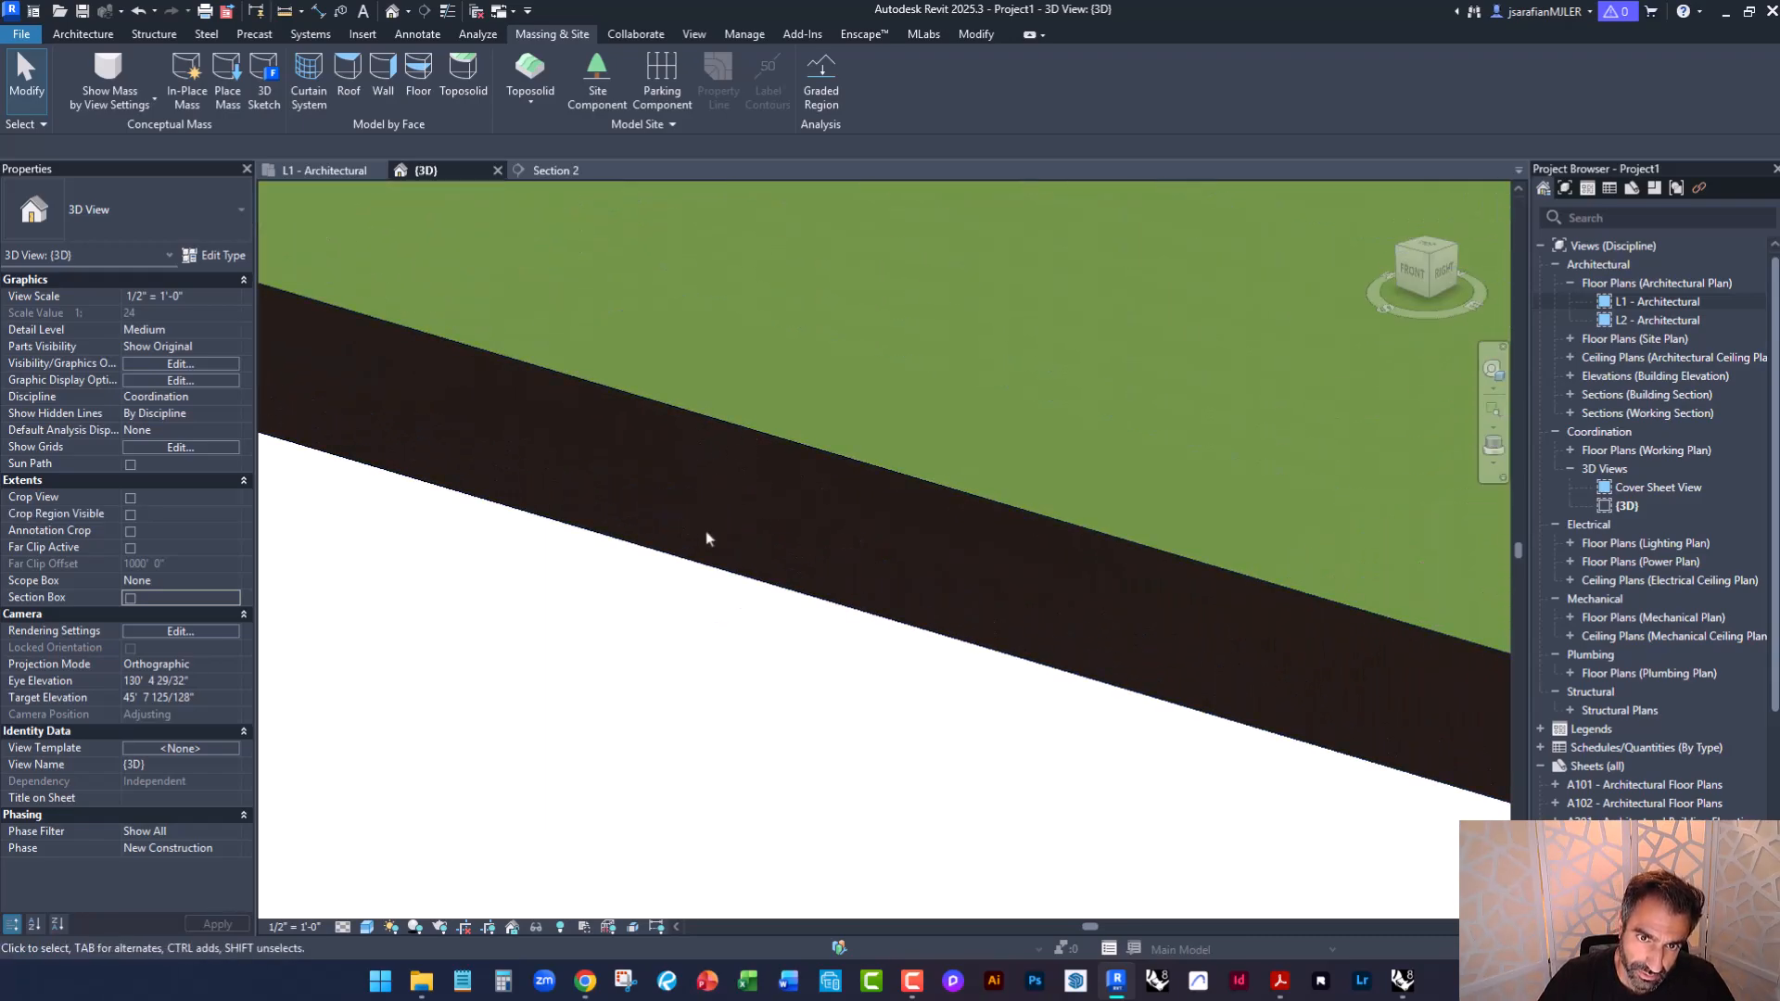
{"action": "scroll", "coordinate": [704, 624], "scroll_direction": "down", "scroll_amount": 4}
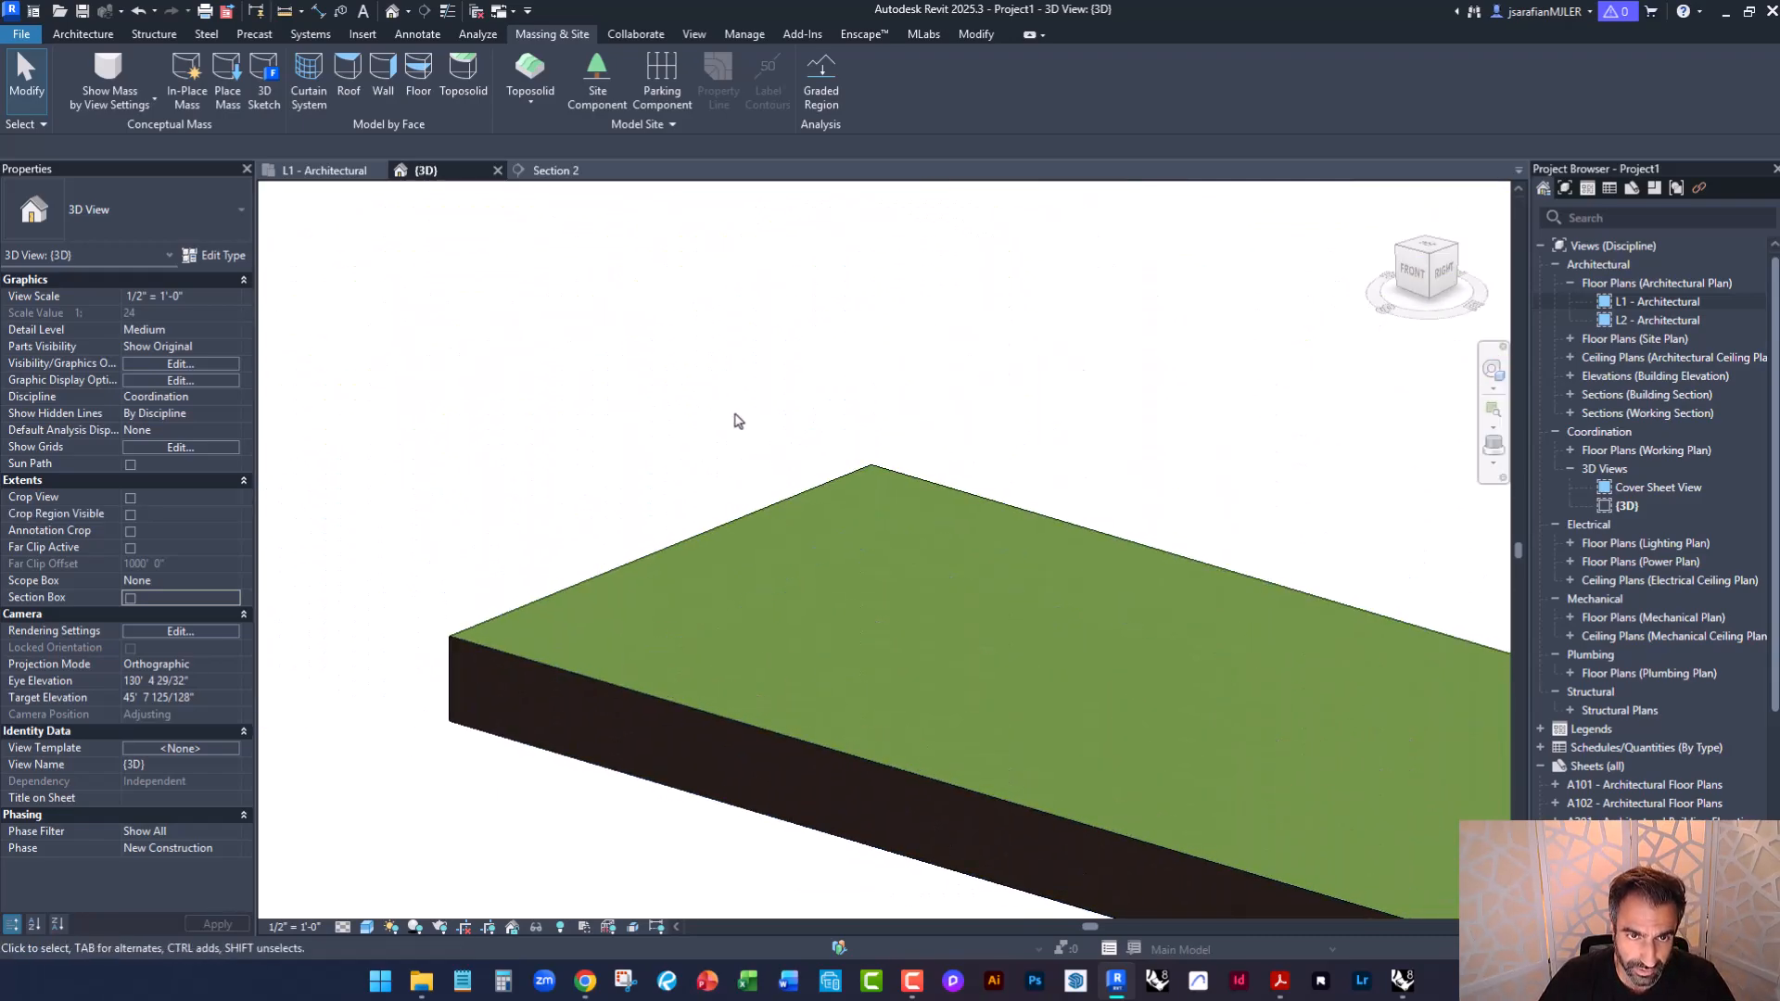
{"action": "middle_click_drag", "start_coordinate": [712, 488], "coordinate": [744, 553], "text": "shift"}
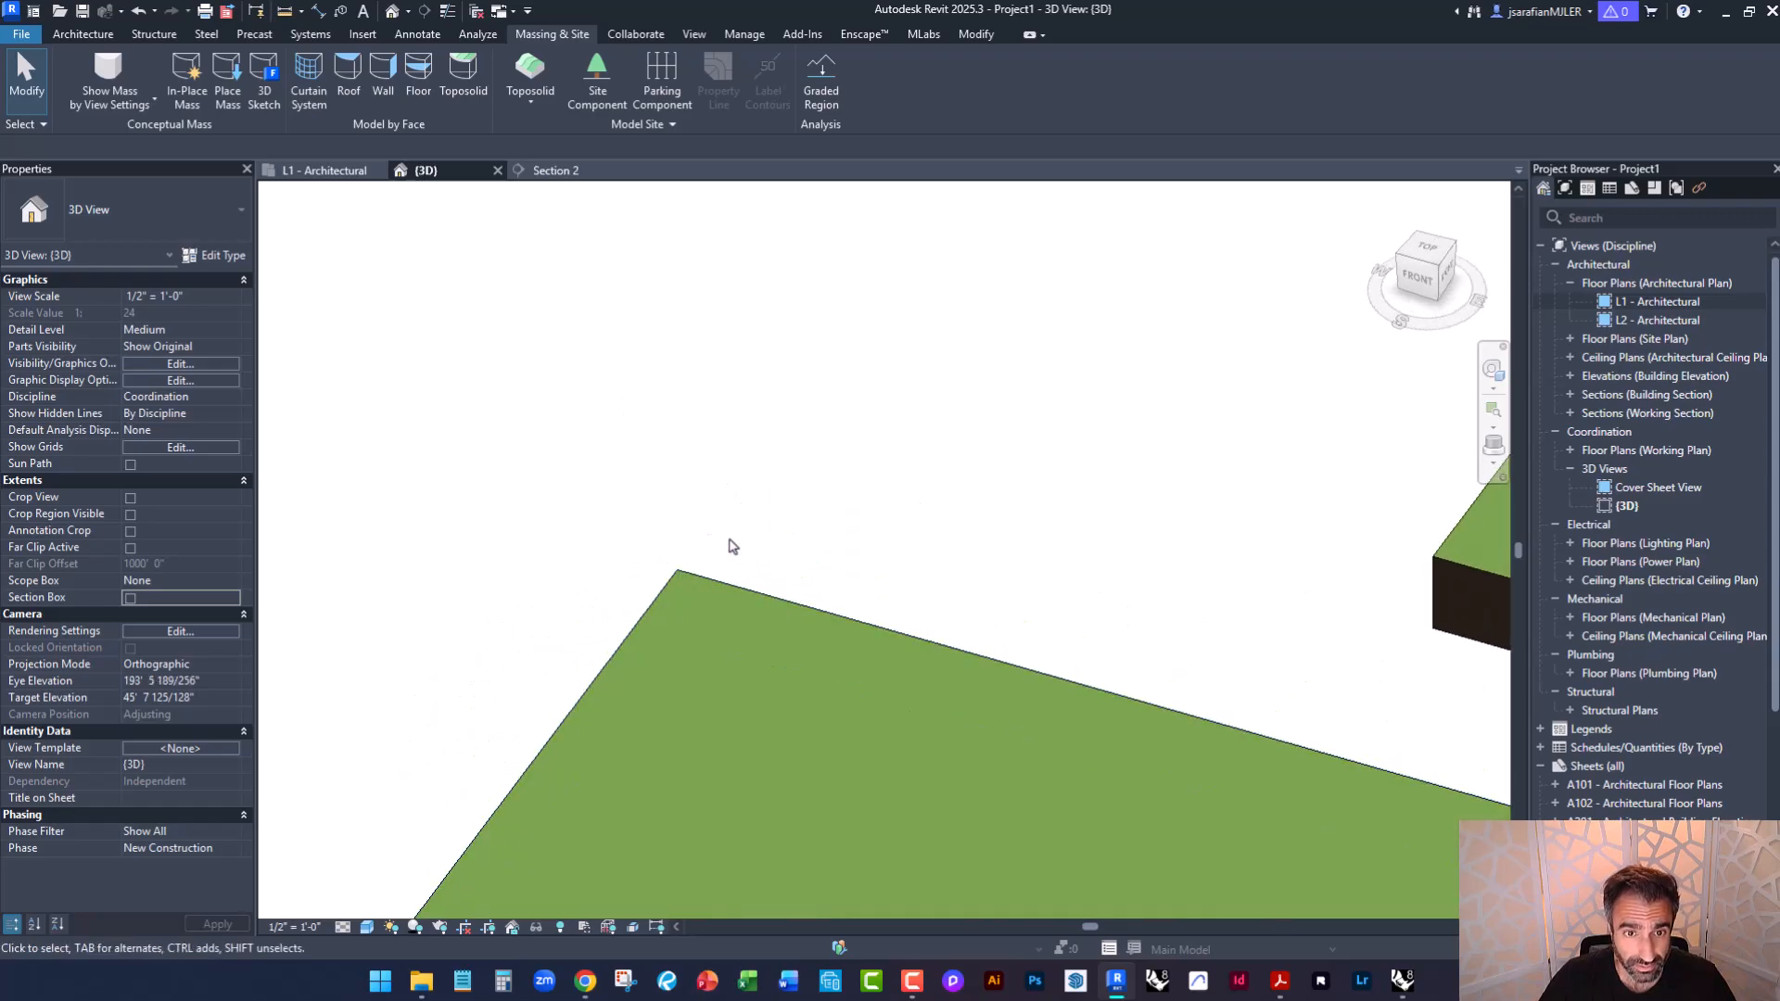
In the L1 - Architectural plan, create a rectangular Generic - 12" floor about 25' 6" by 16' 6" inside the new toposolid.
{"action": "left_click", "coordinate": [339, 172]}
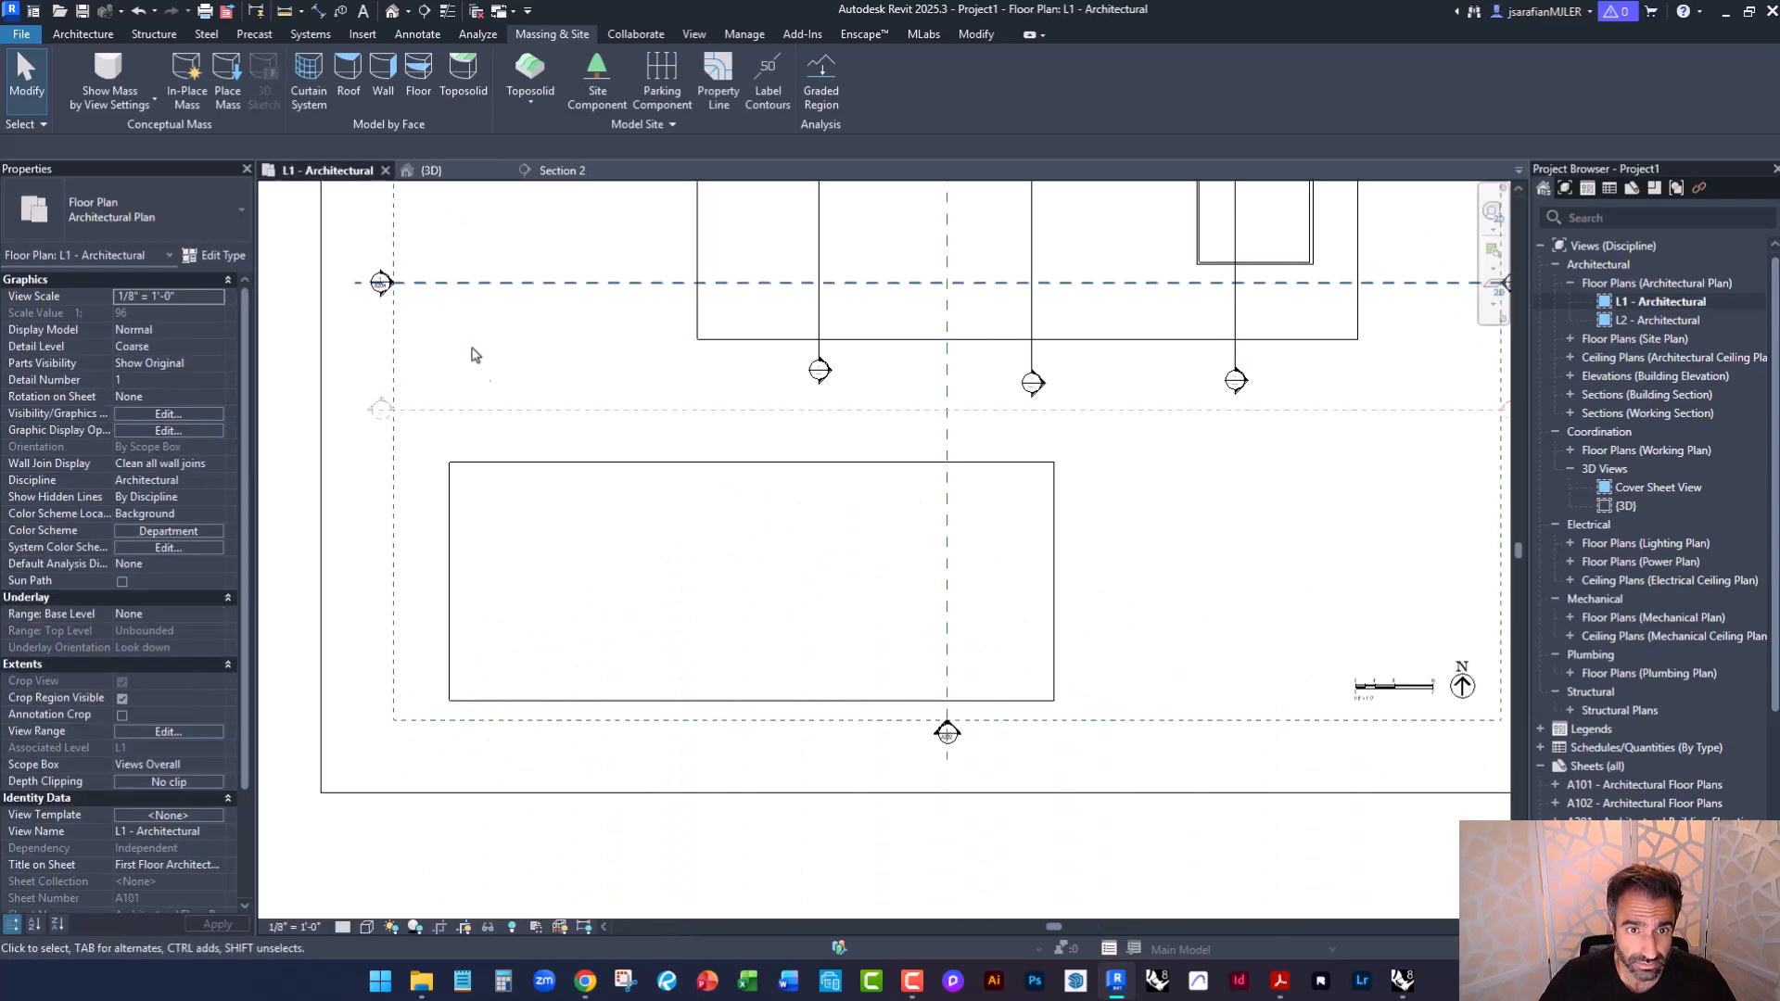
{"action": "scroll", "coordinate": [818, 742], "scroll_direction": "down", "scroll_amount": 2}
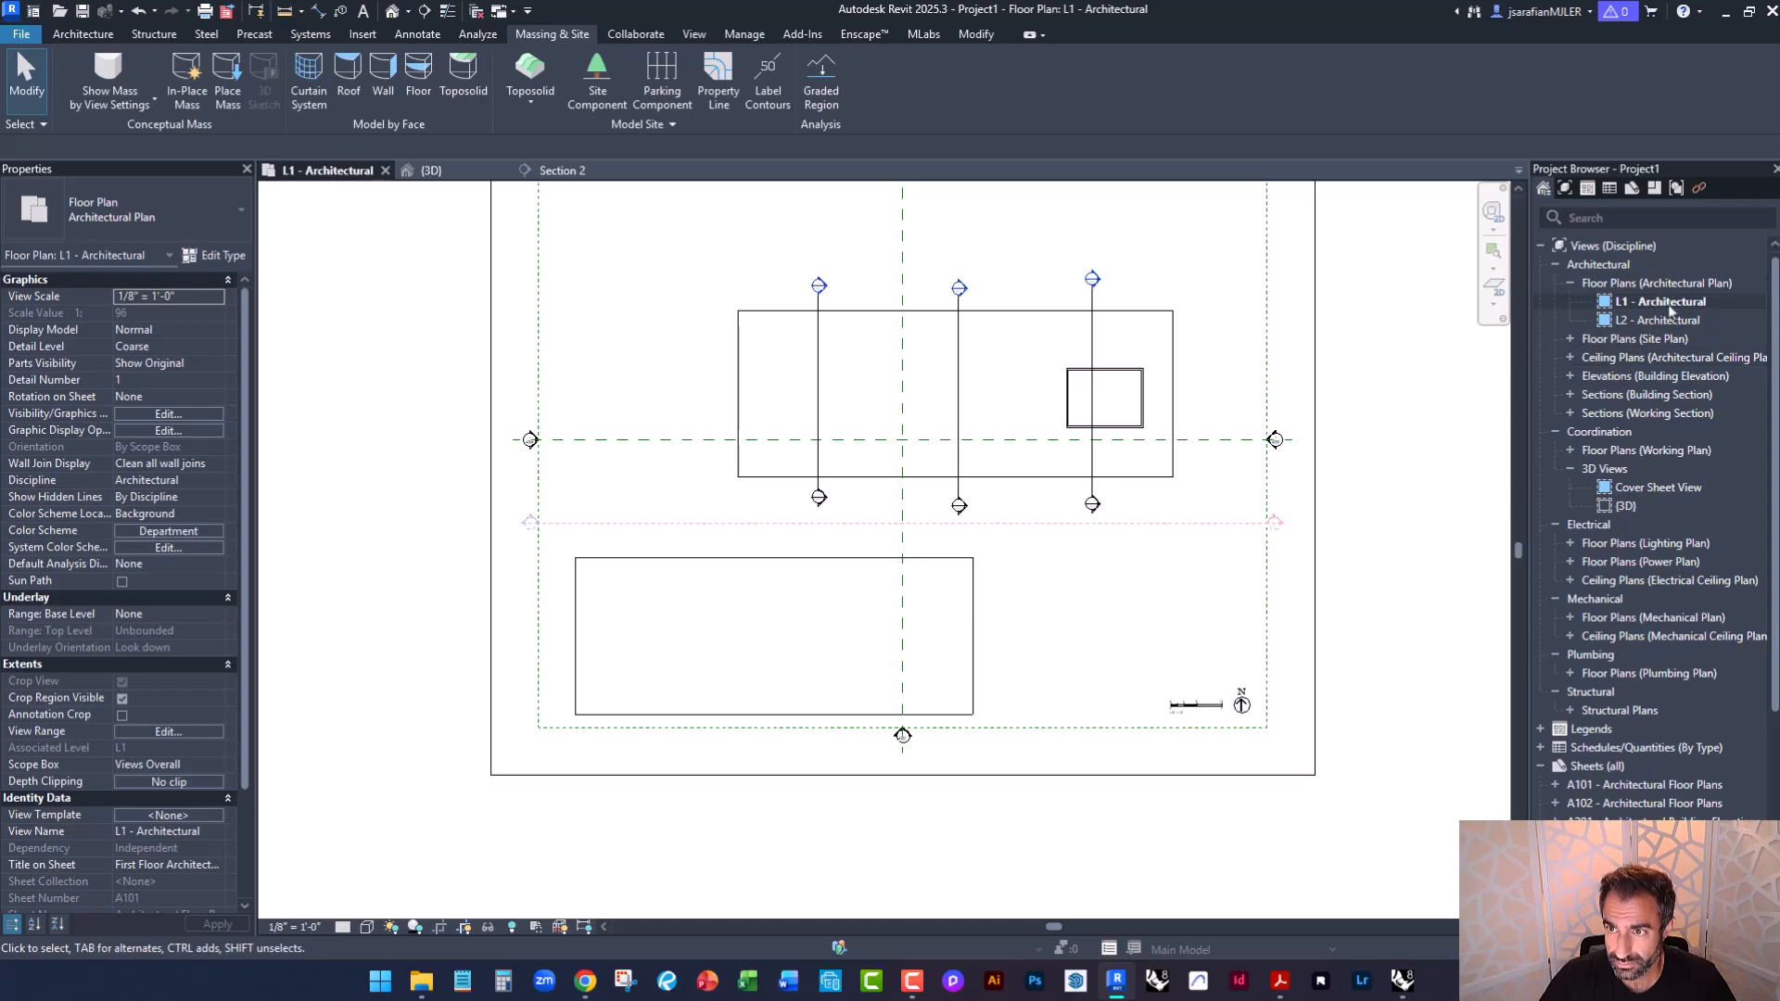
{"action": "scroll", "coordinate": [795, 616], "scroll_direction": "up", "scroll_amount": 2}
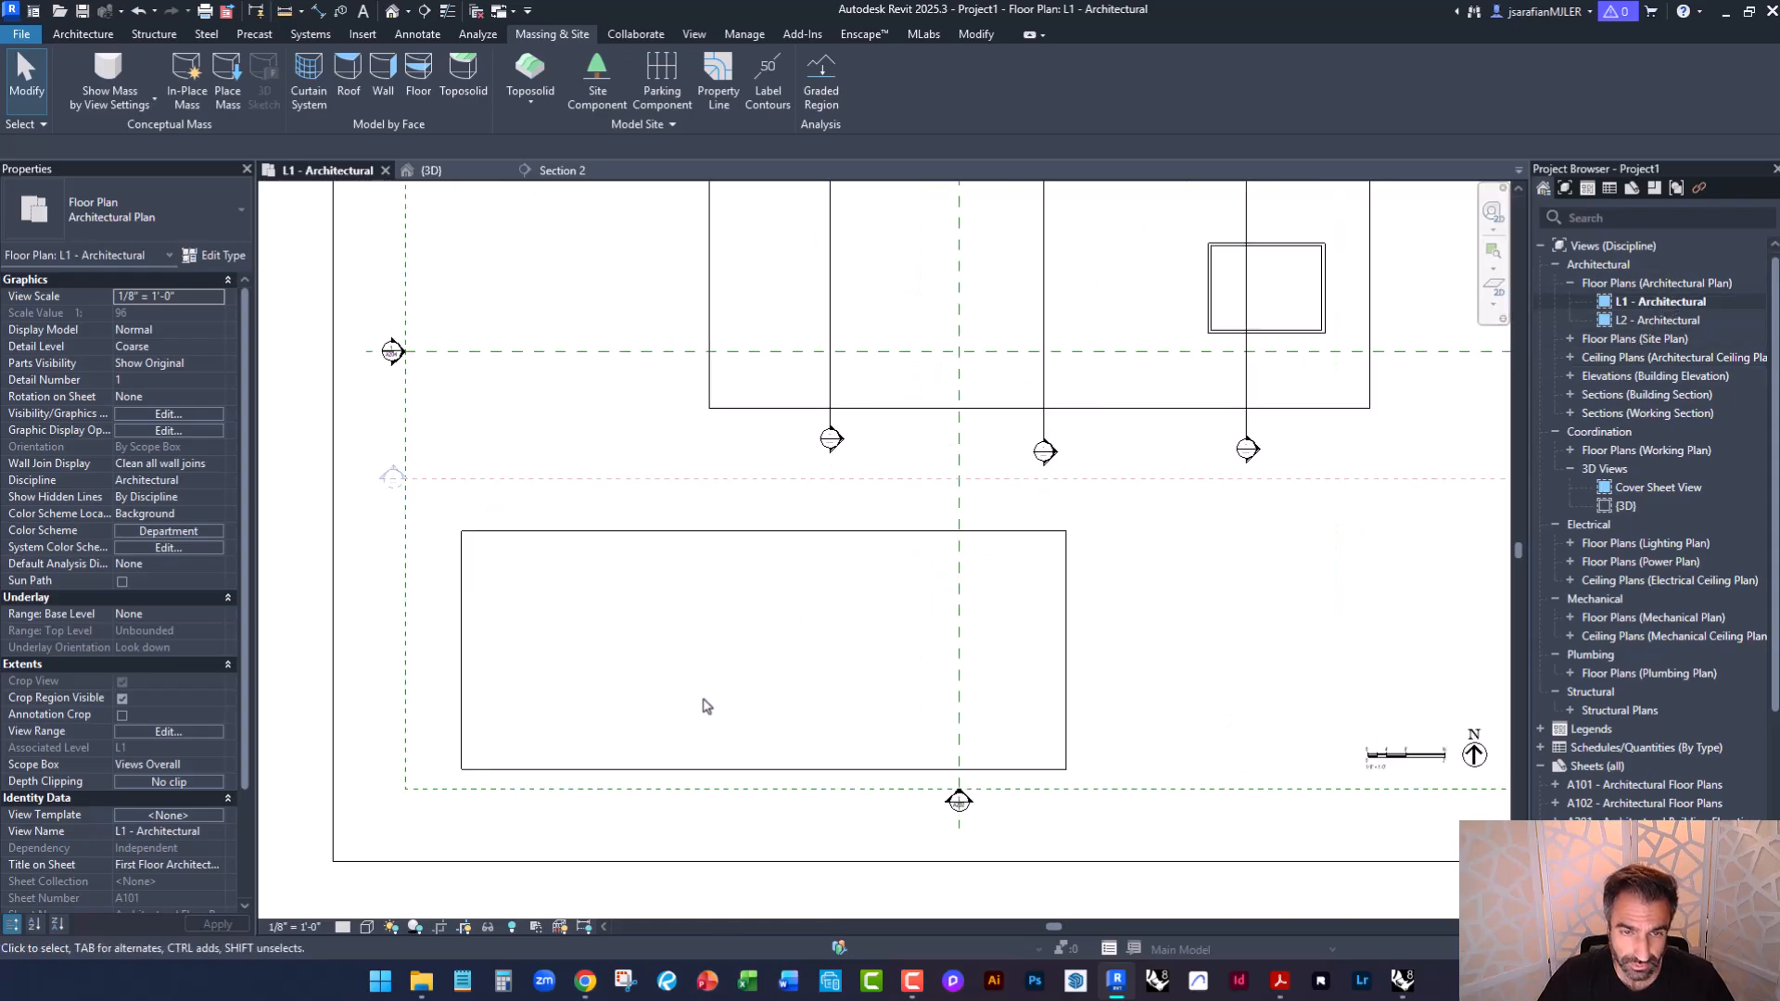
{"action": "scroll", "coordinate": [632, 686], "scroll_direction": "up", "scroll_amount": 1}
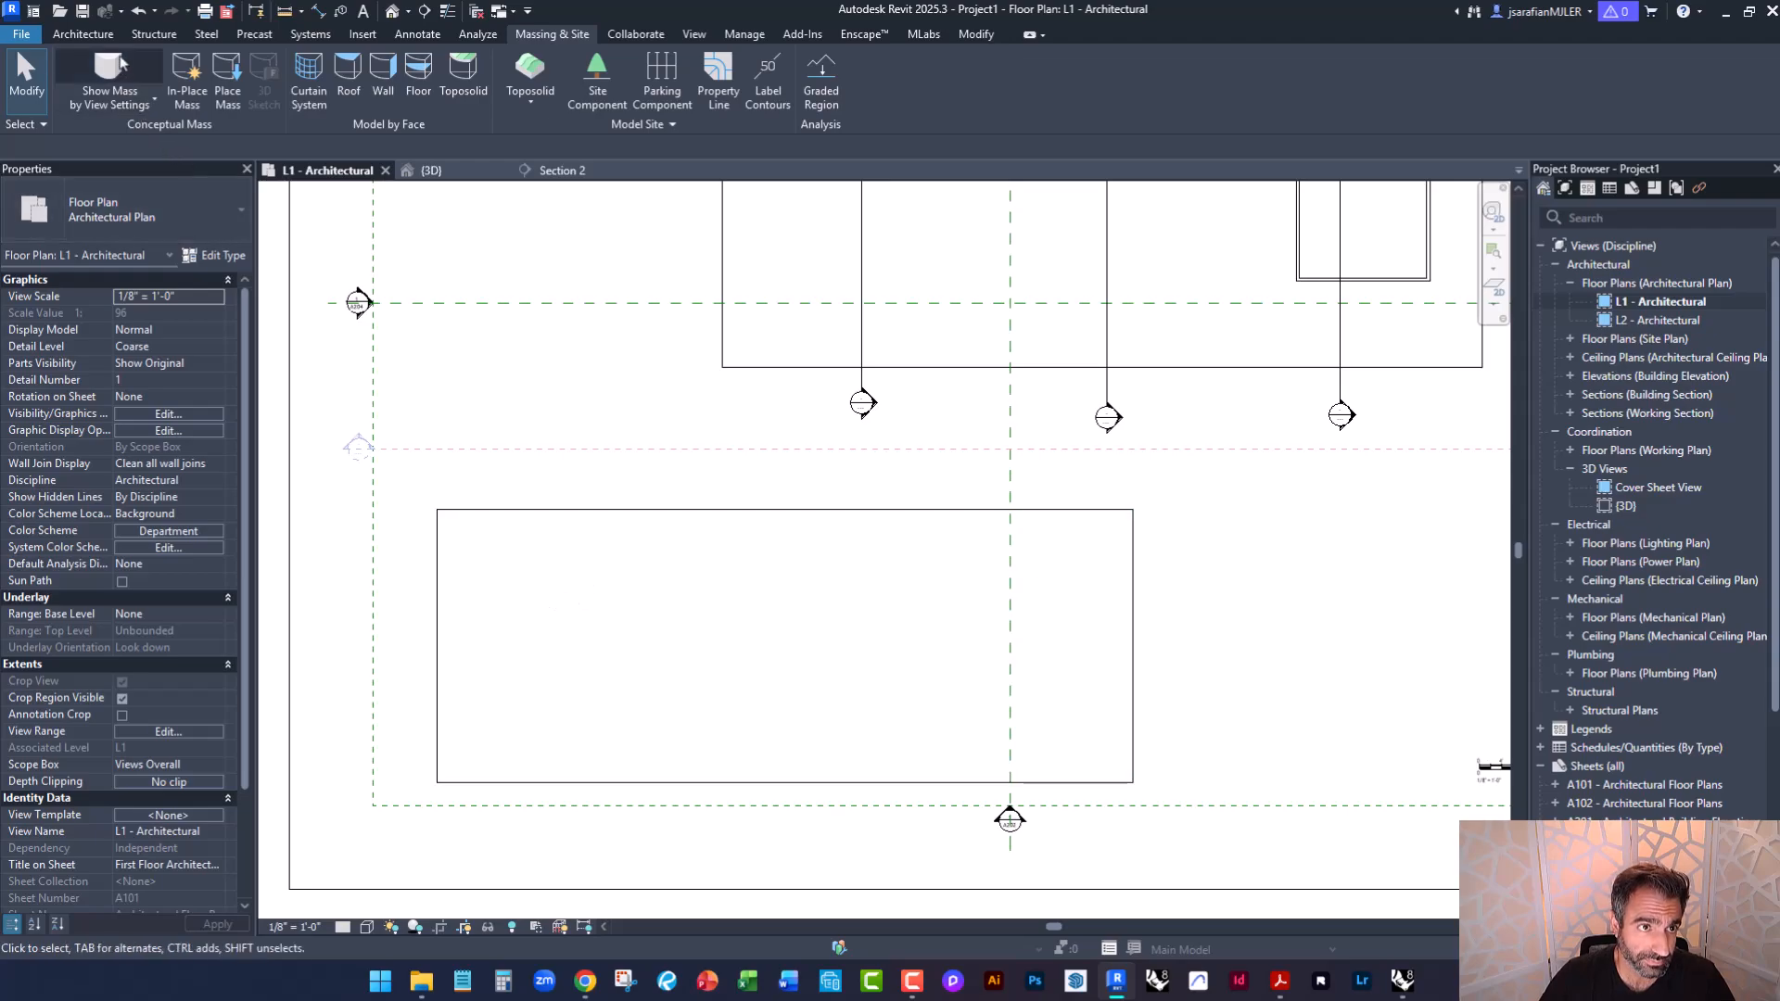
{"action": "left_click", "coordinate": [89, 34]}
{"action": "left_click", "coordinate": [427, 73]}
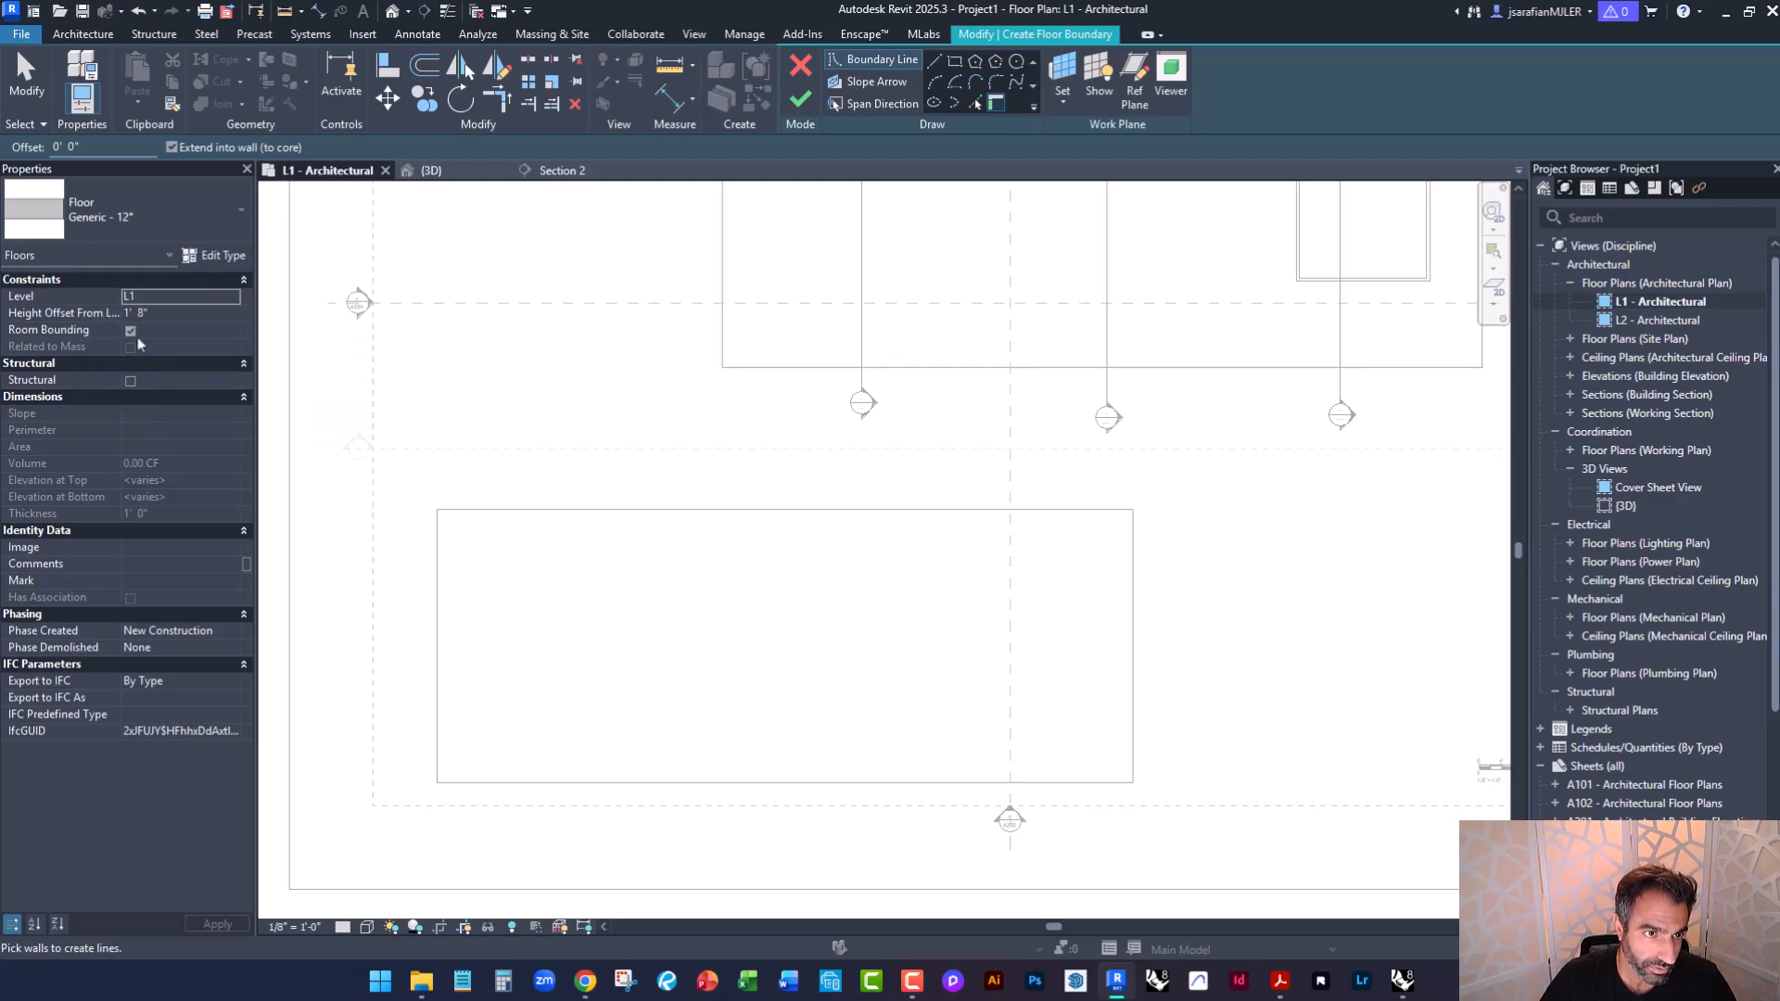
{"action": "left_click", "coordinate": [954, 61]}
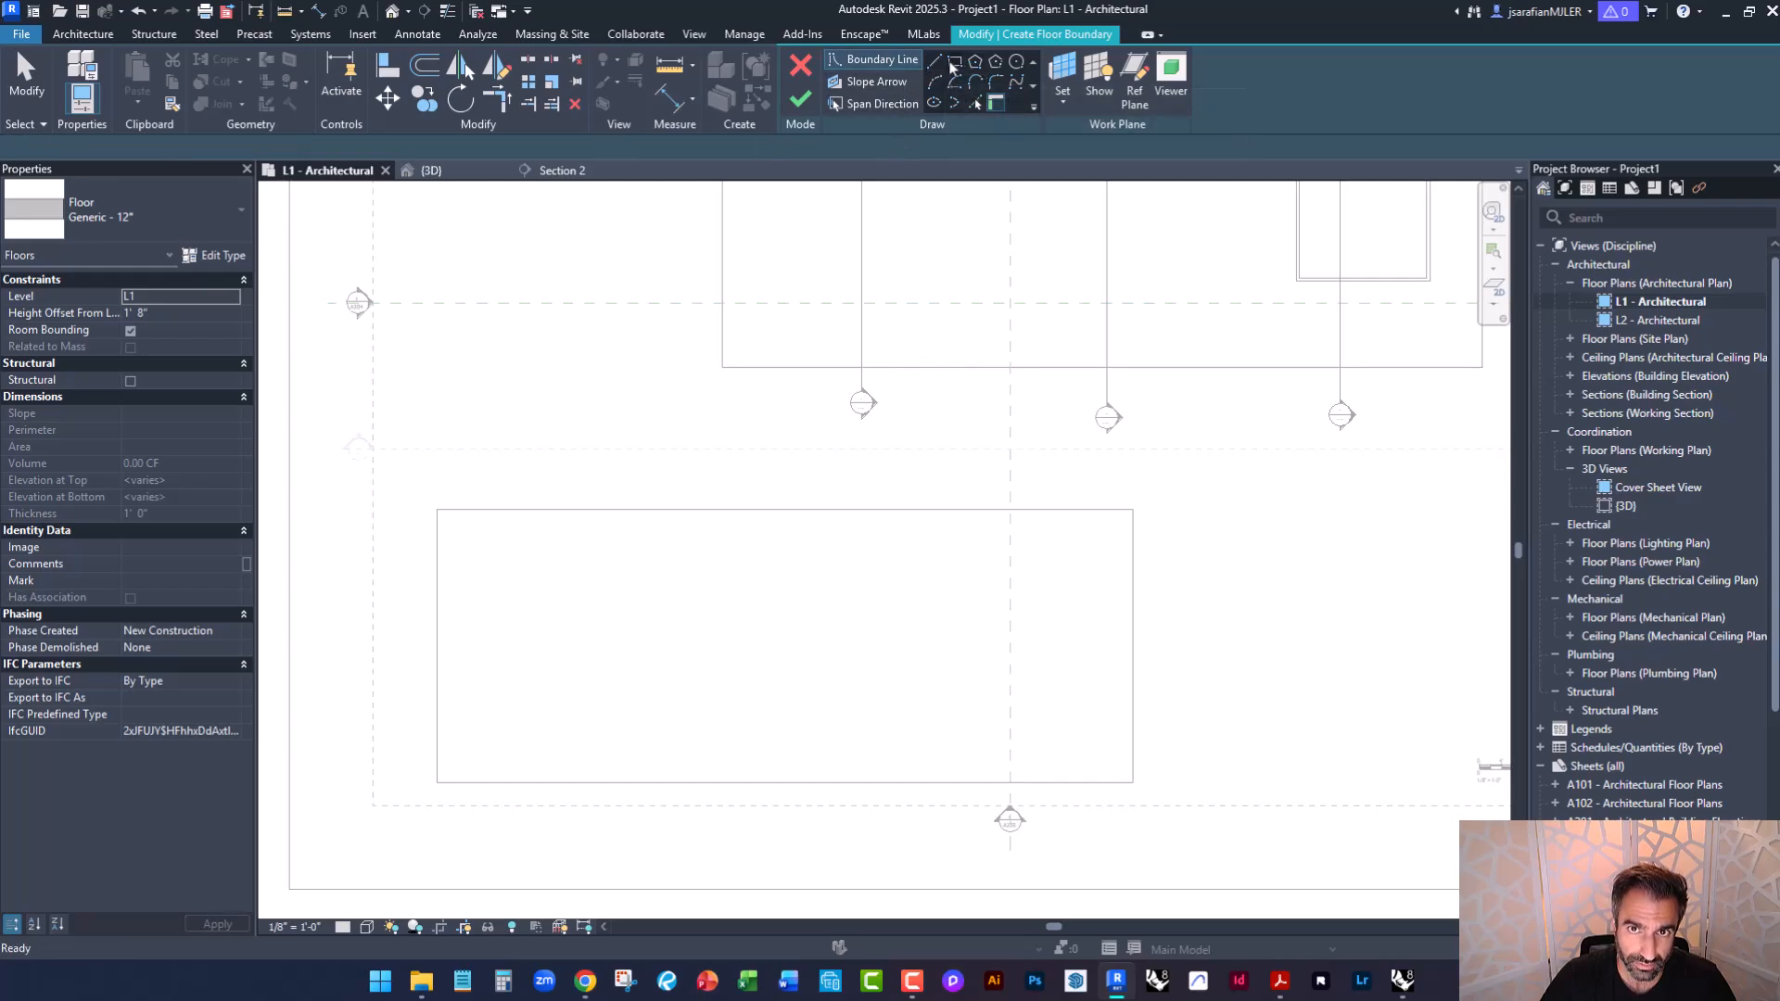
{"action": "scroll", "coordinate": [524, 647], "scroll_direction": "up", "scroll_amount": 2}
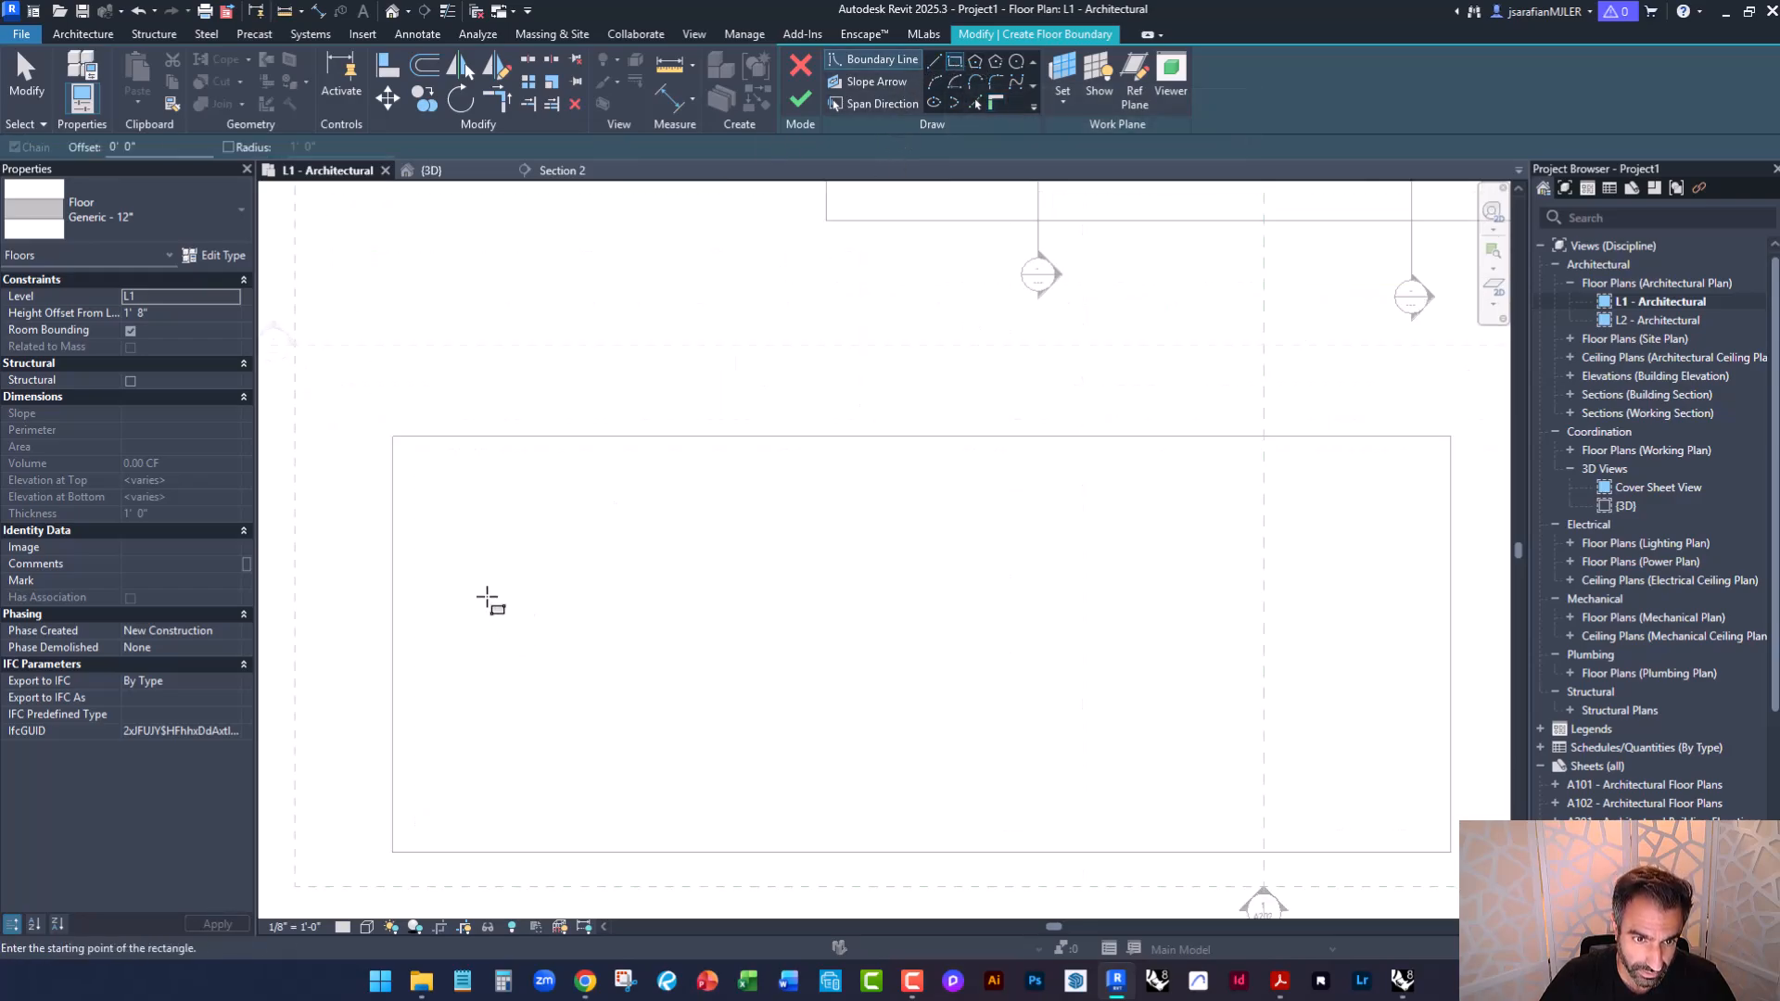
{"action": "left_click", "coordinate": [487, 596]}
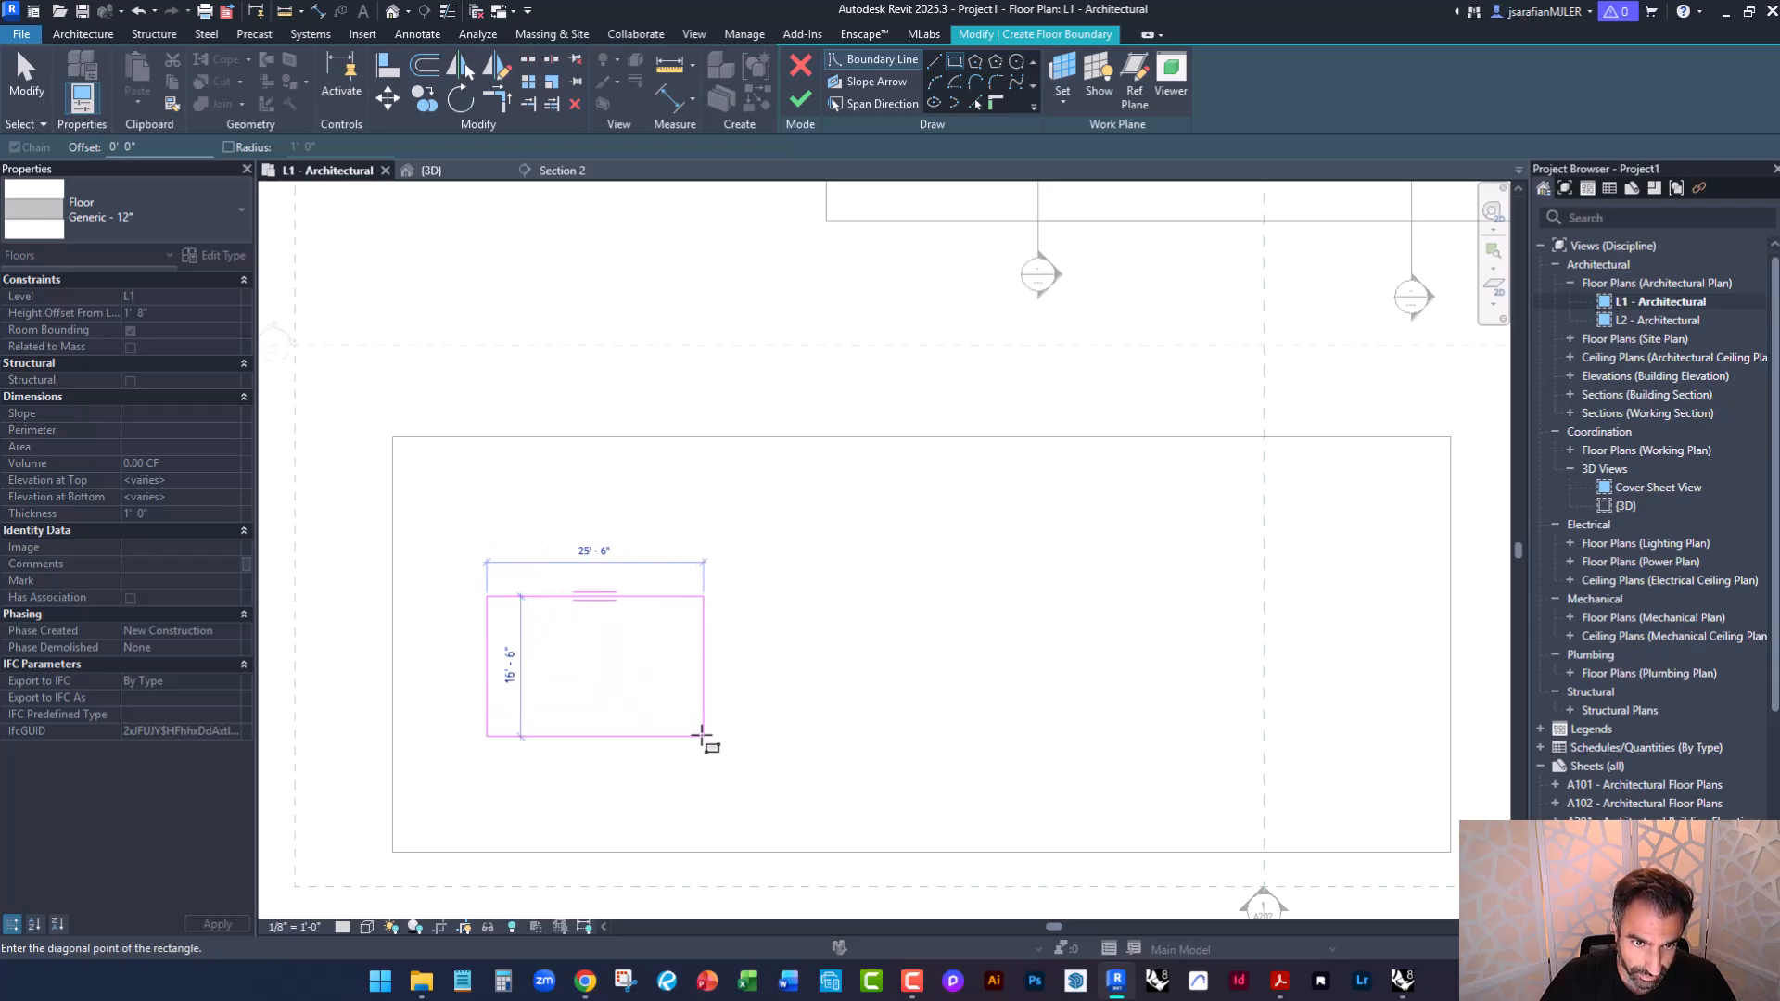
{"action": "left_click", "coordinate": [702, 736]}
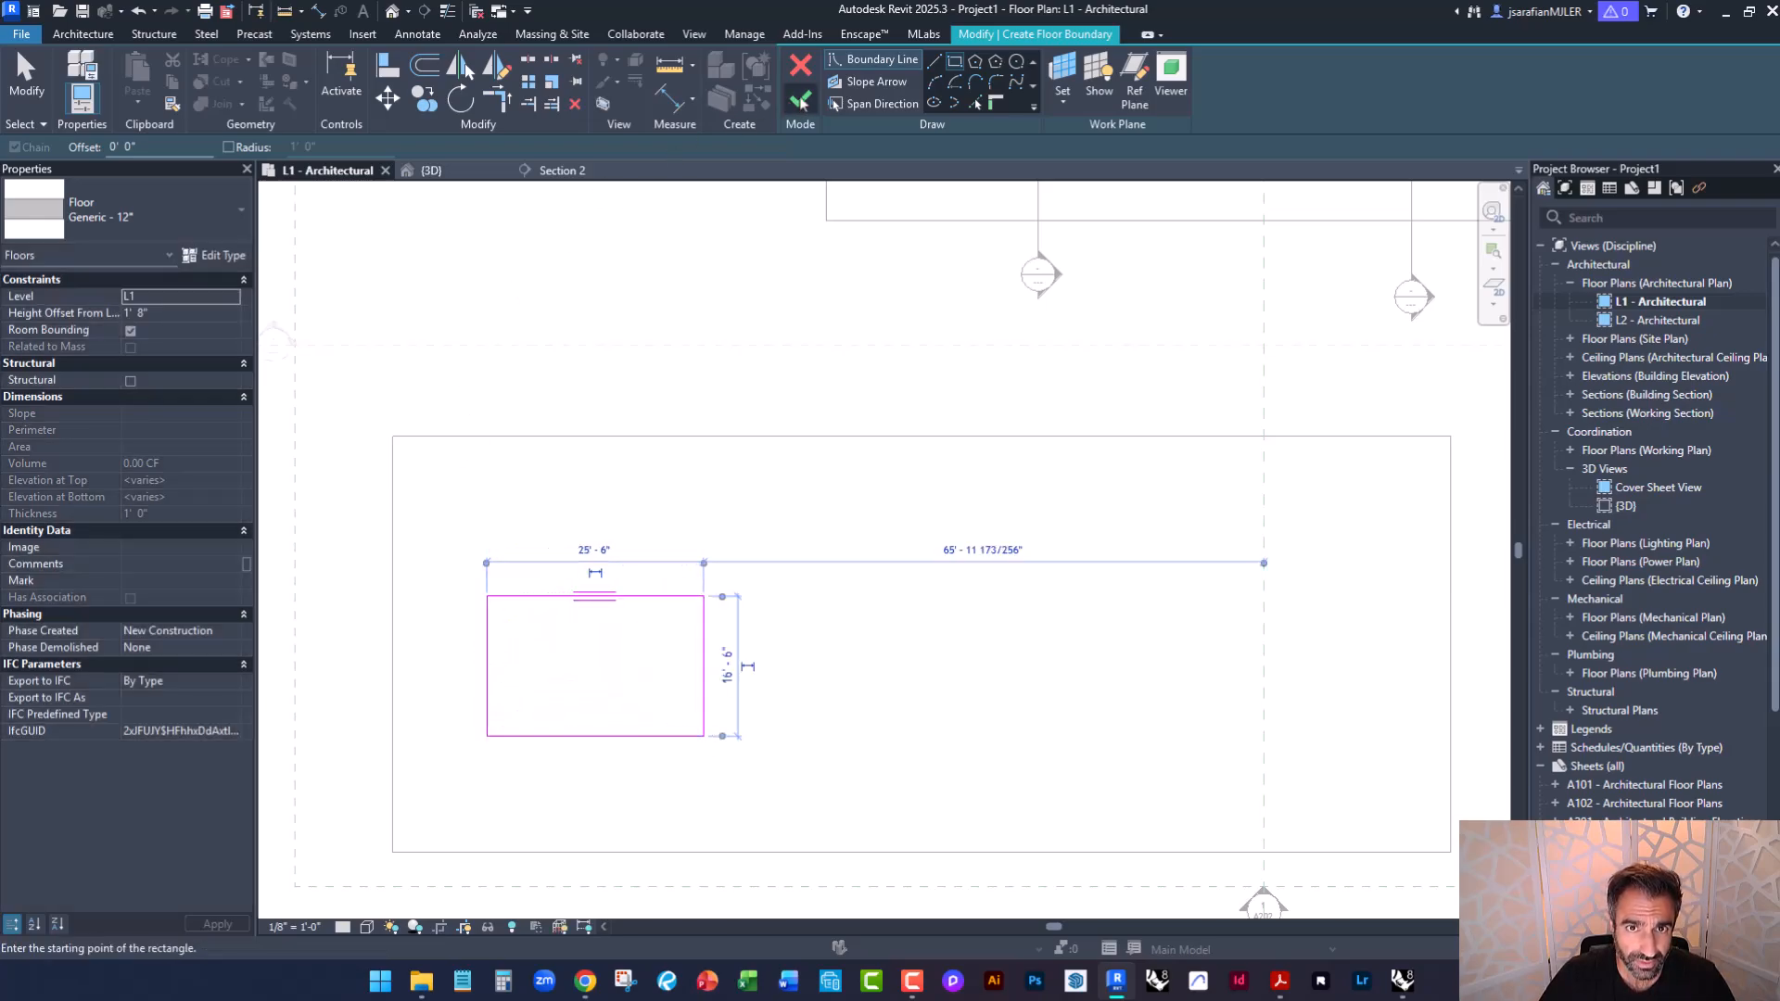
{"action": "left_click", "coordinate": [800, 101]}
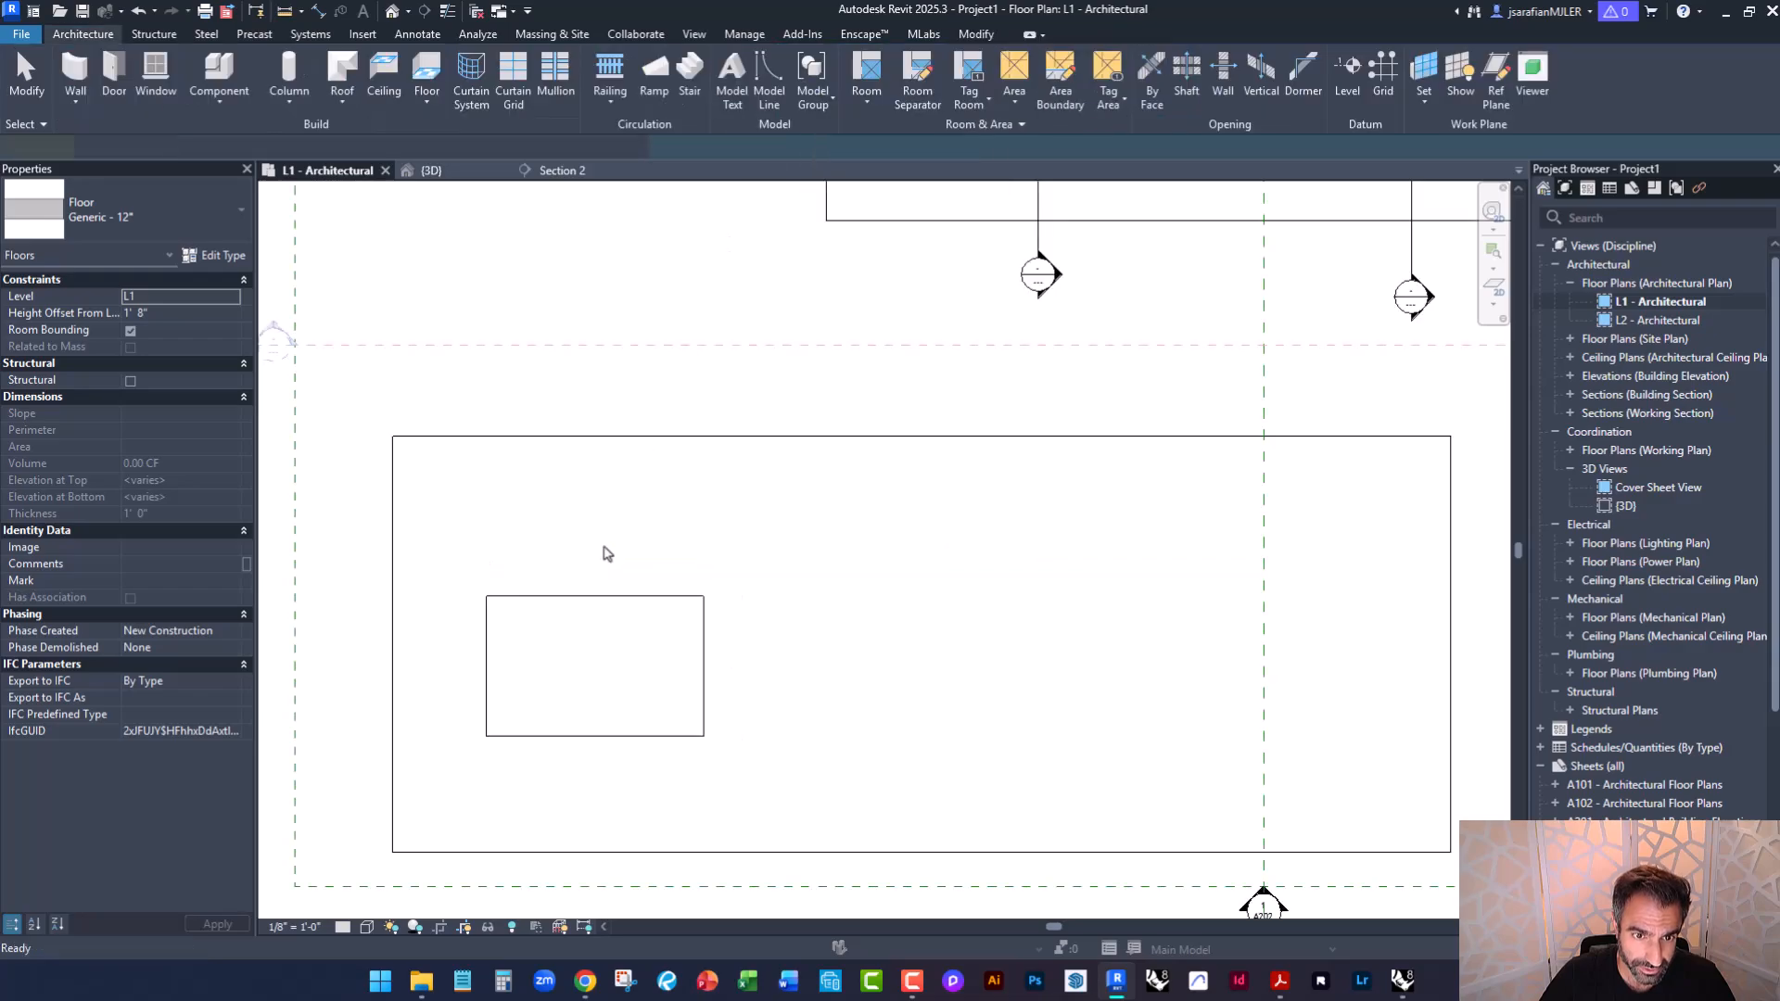
Select the new floor and examine in the 3D view how it sits on the toposolid.
{"action": "left_click", "coordinate": [496, 737]}
{"action": "left_click", "coordinate": [443, 179]}
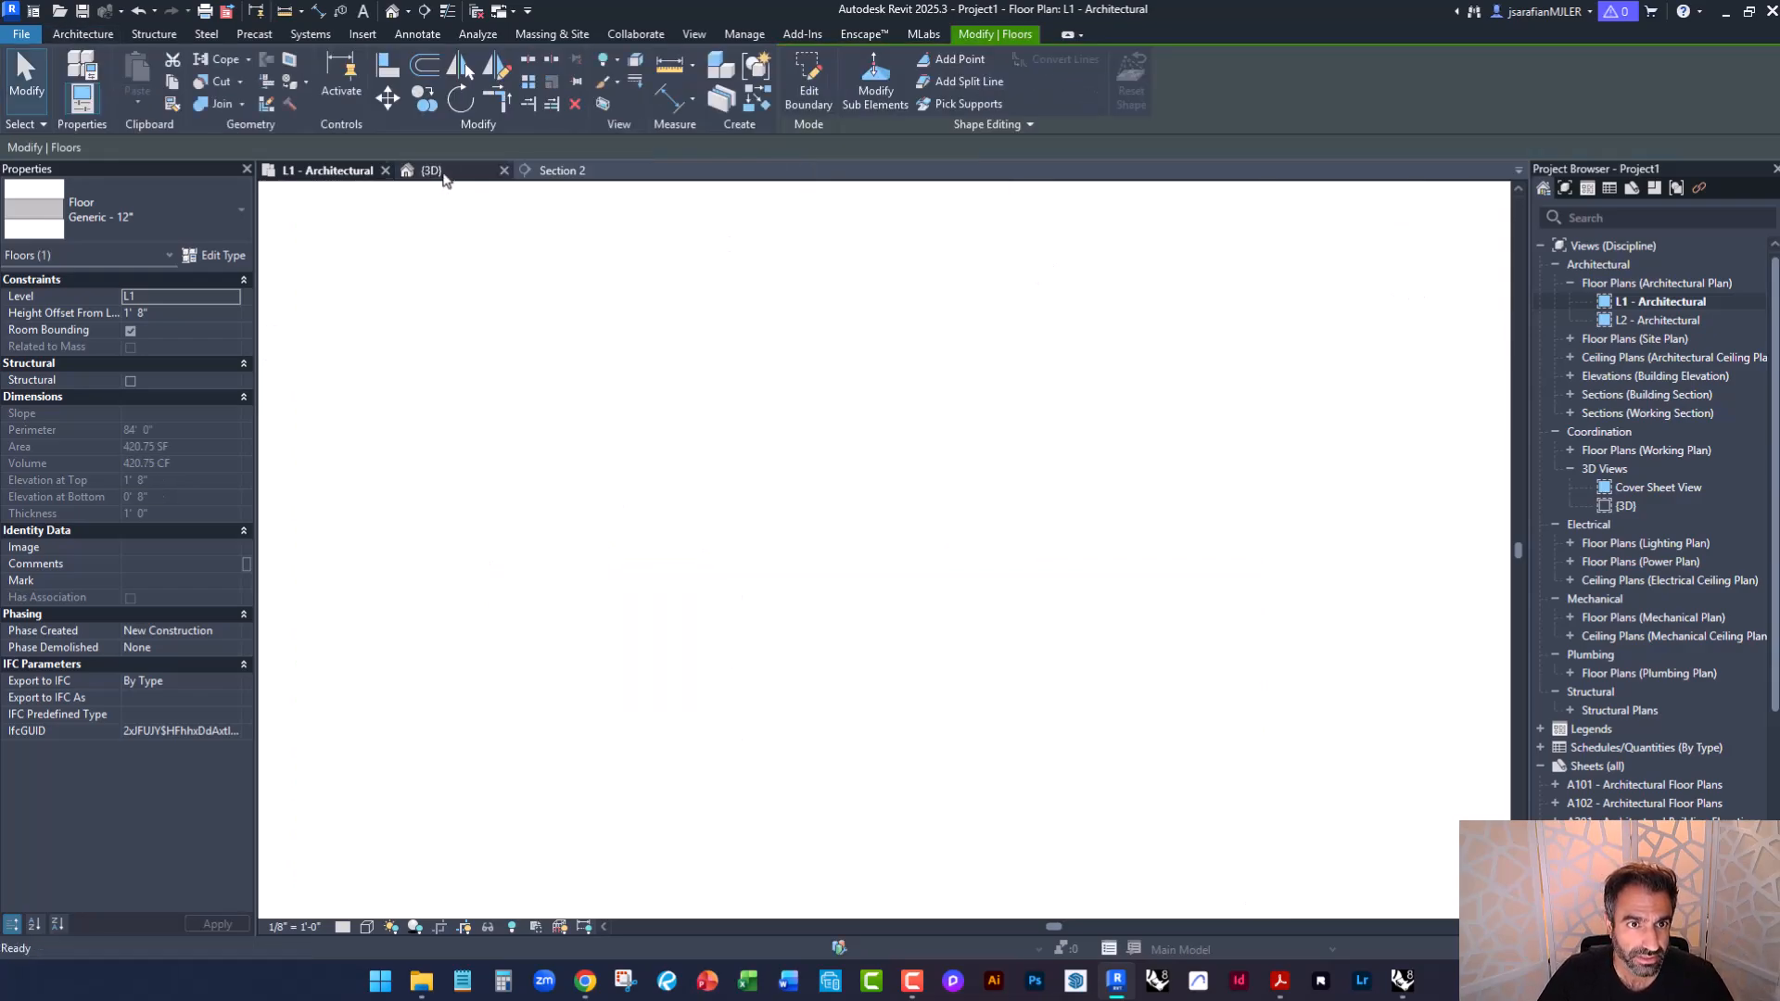
{"action": "middle_click_drag", "start_coordinate": [715, 683], "coordinate": [887, 787], "text": "shift"}
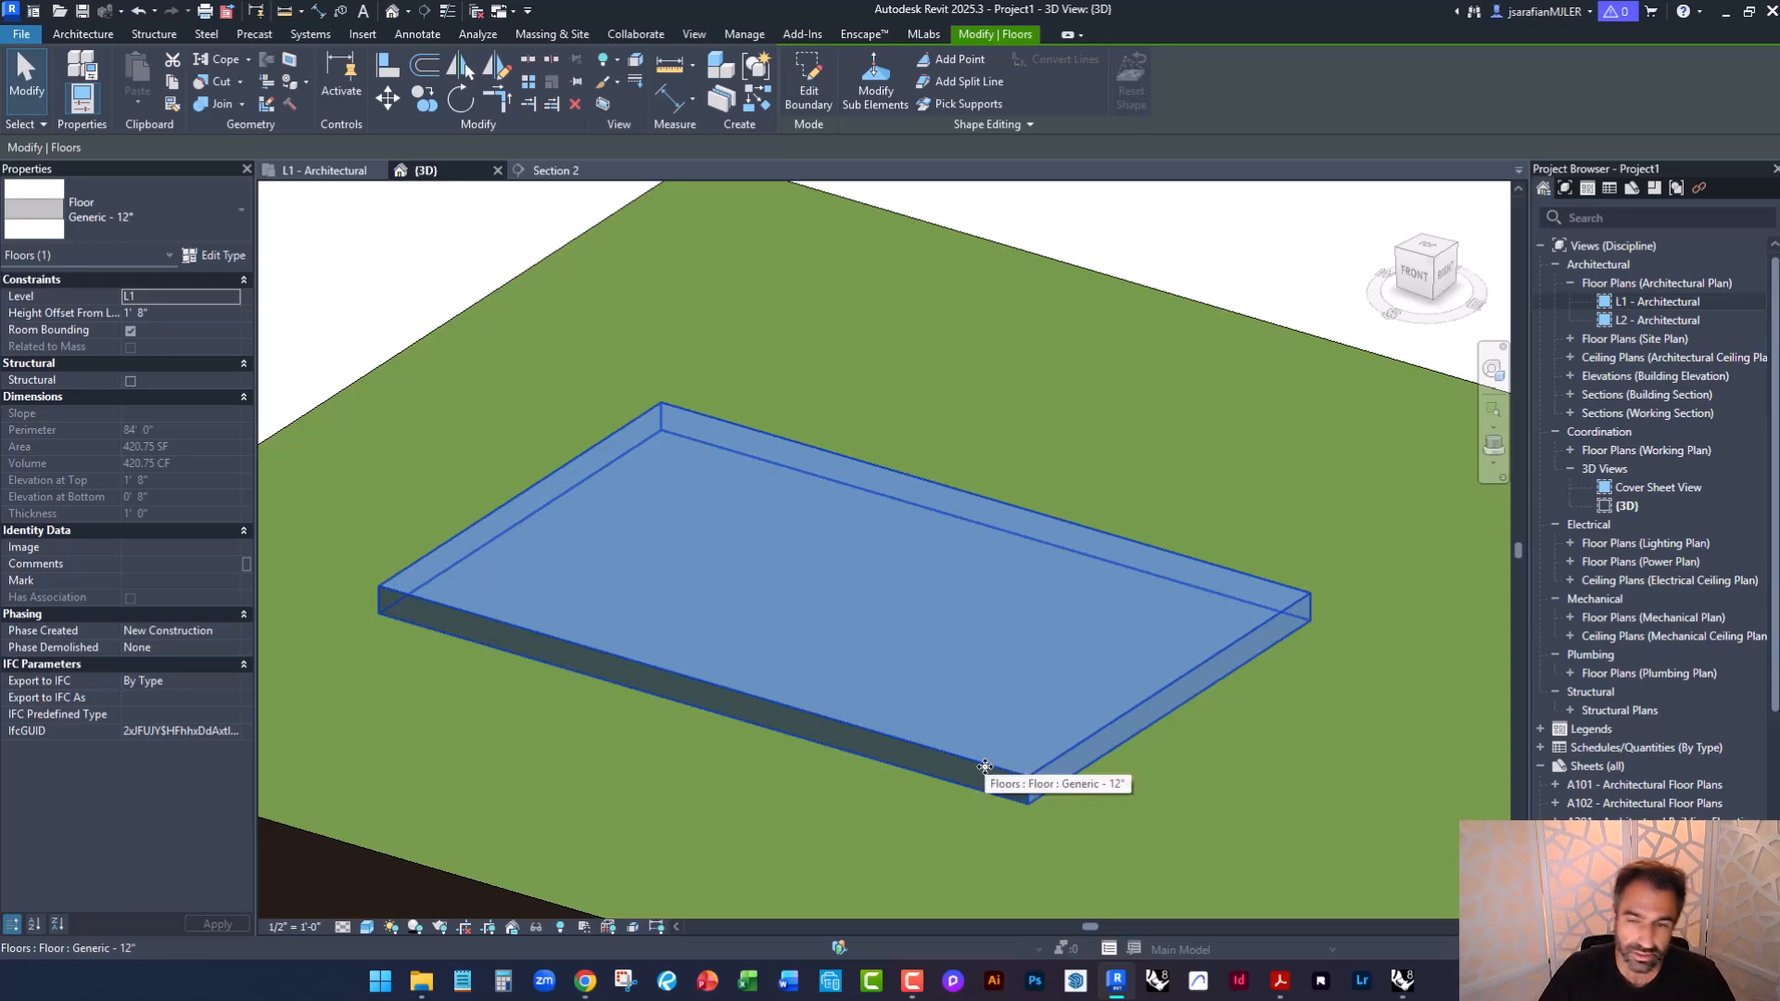
{"action": "middle_click_drag", "start_coordinate": [984, 767], "coordinate": [953, 776], "text": "shift"}
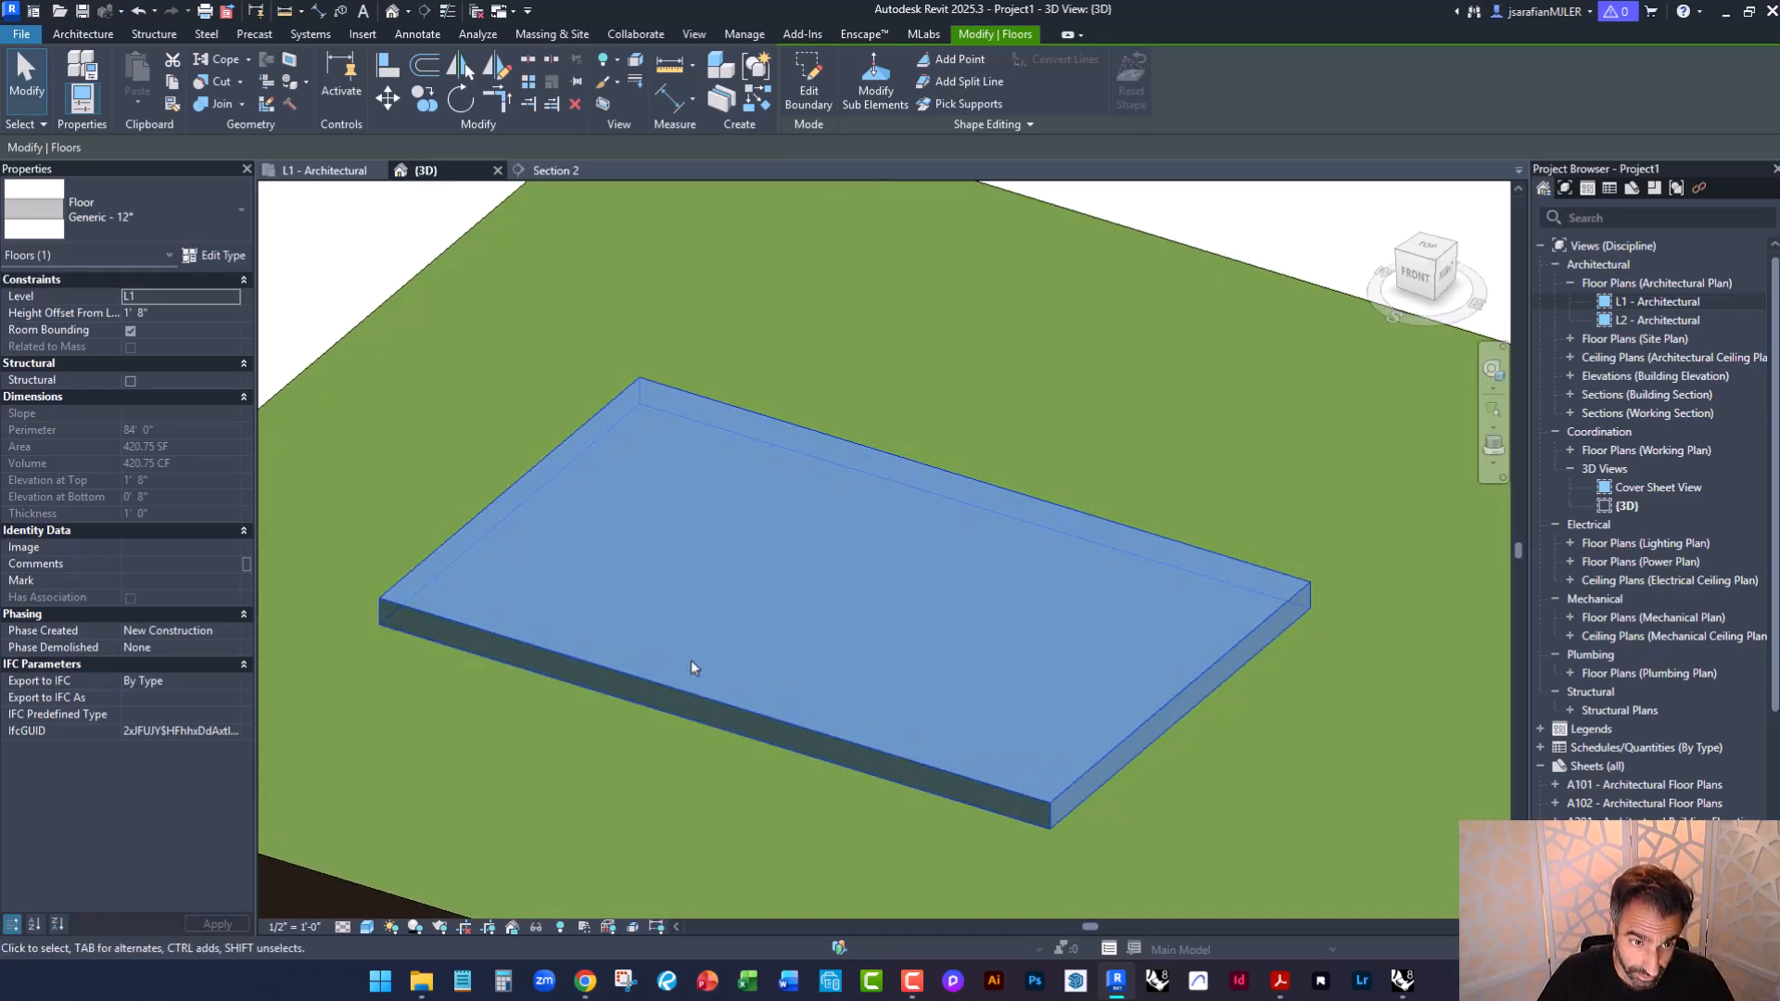
{"action": "scroll", "coordinate": [960, 660], "scroll_direction": "down", "scroll_amount": 1}
{"action": "key", "text": "Escape"}
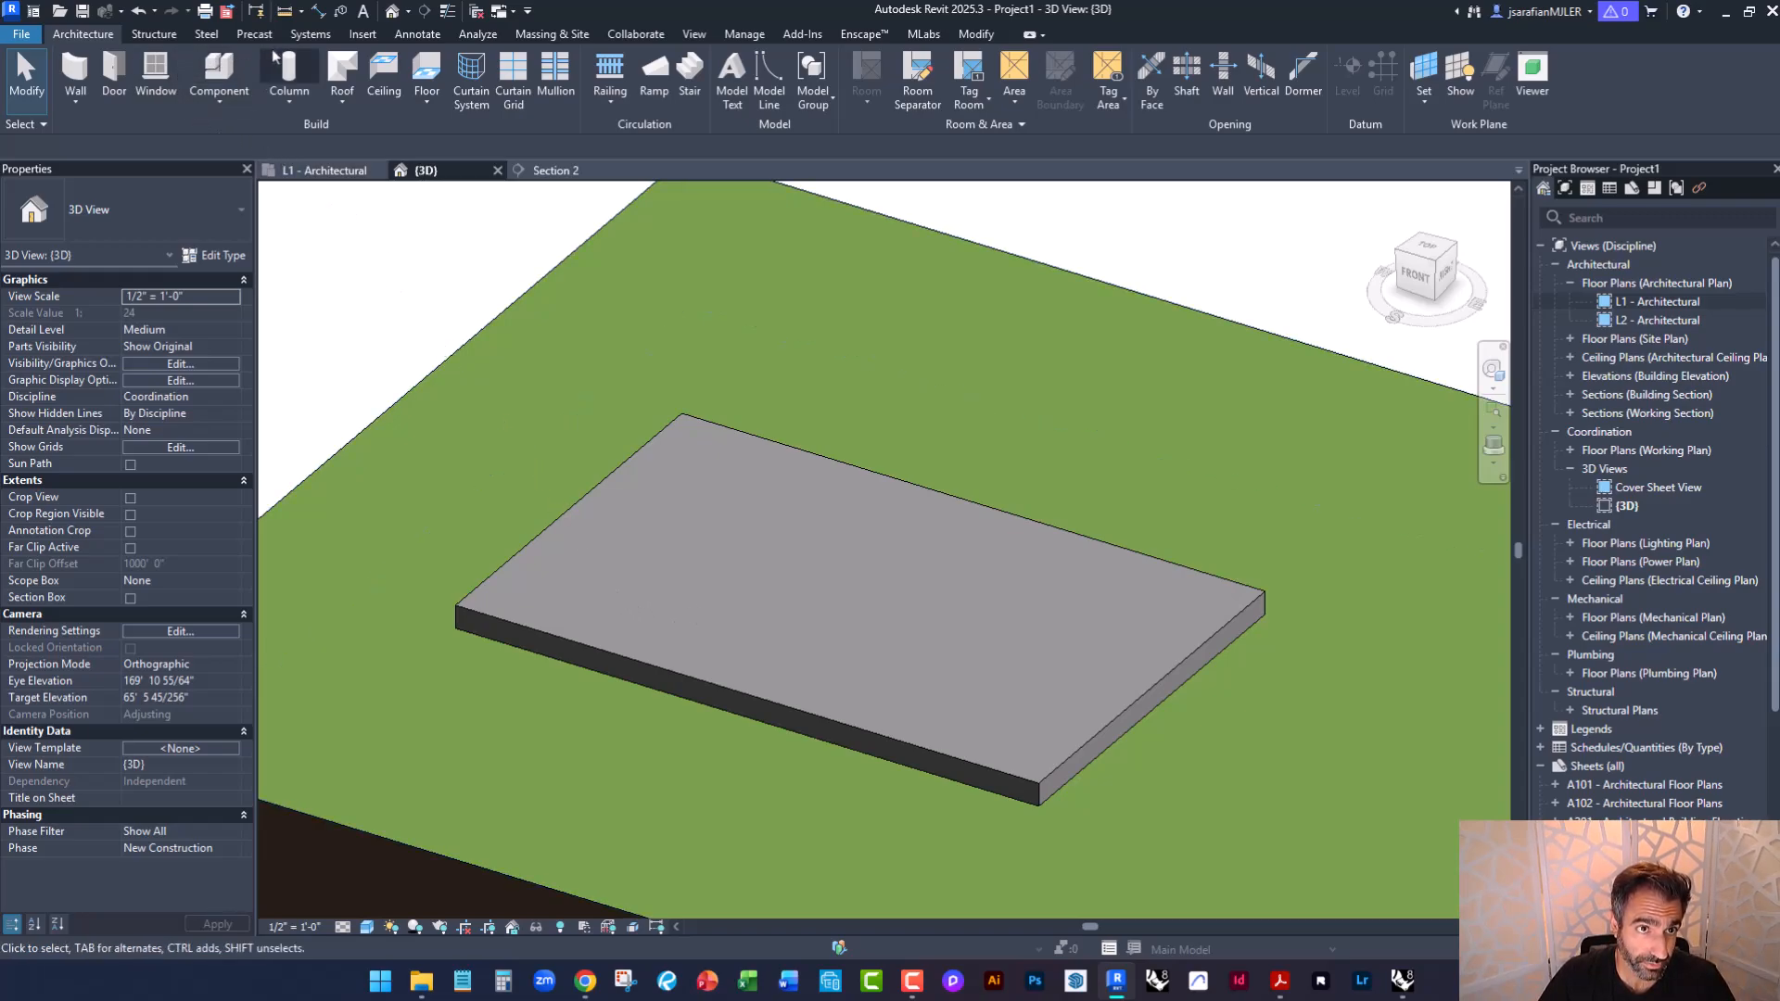
Create an in-place model in the Generic Models category and name it excavation.
{"action": "left_click", "coordinate": [218, 96]}
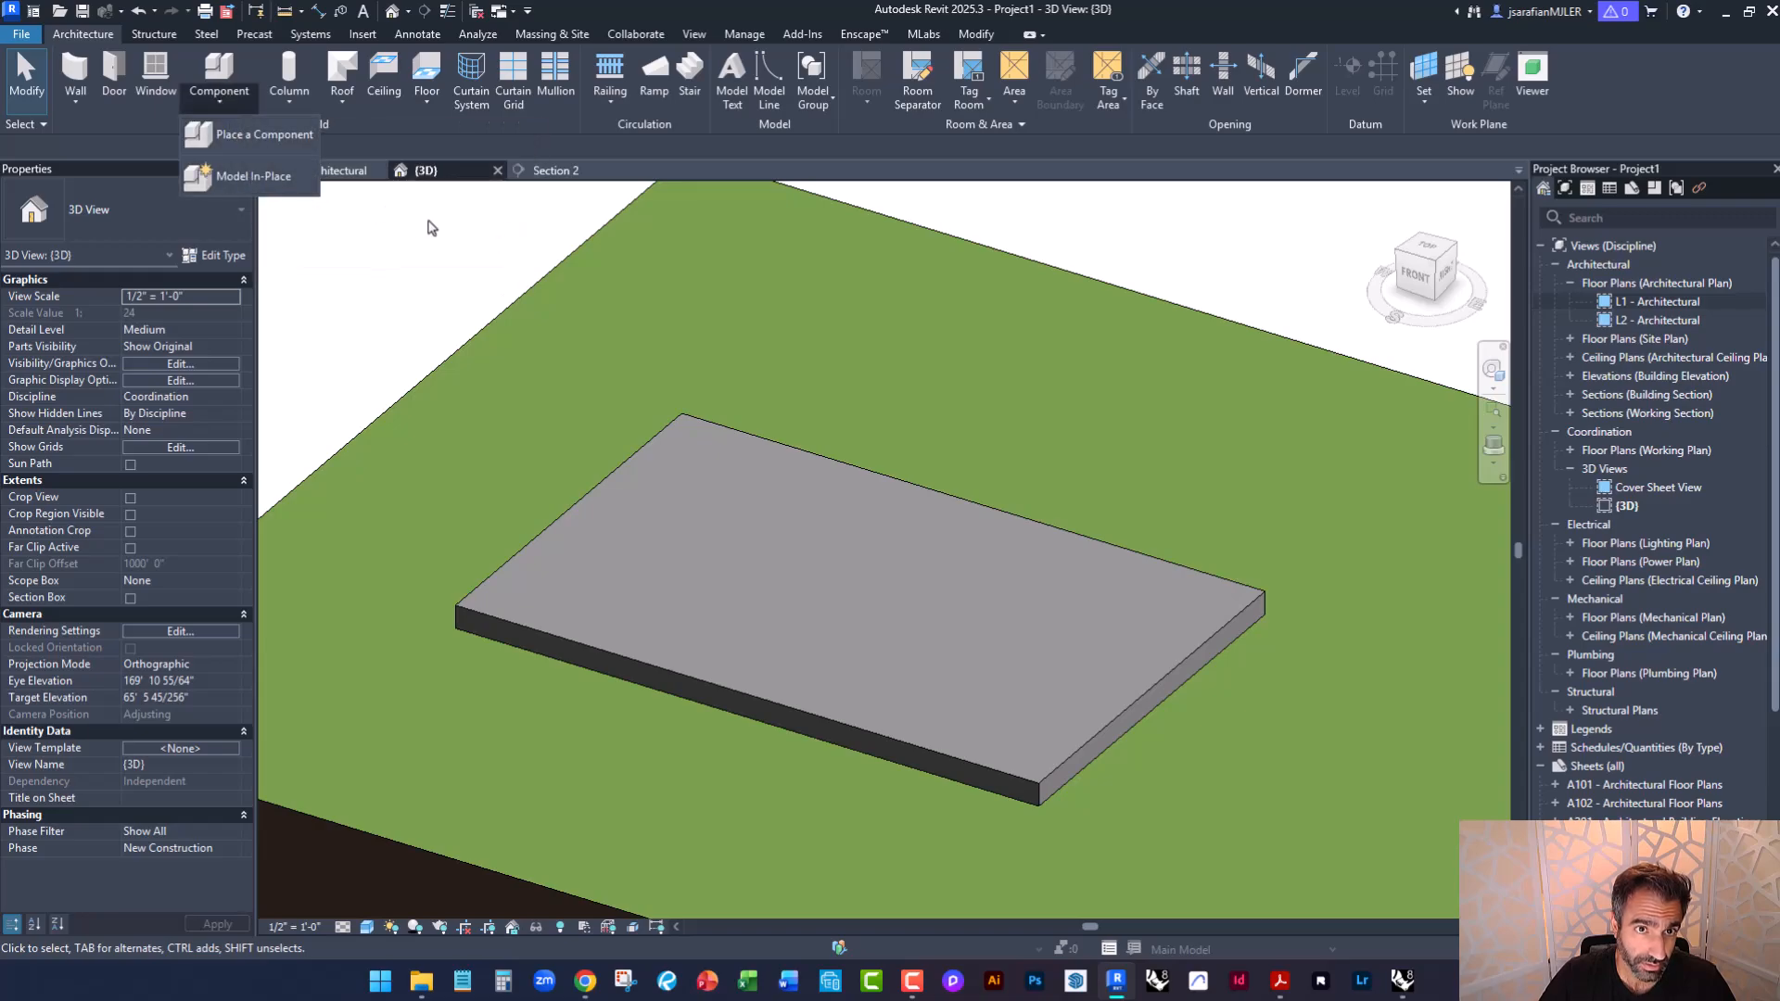
{"action": "left_click", "coordinate": [272, 181]}
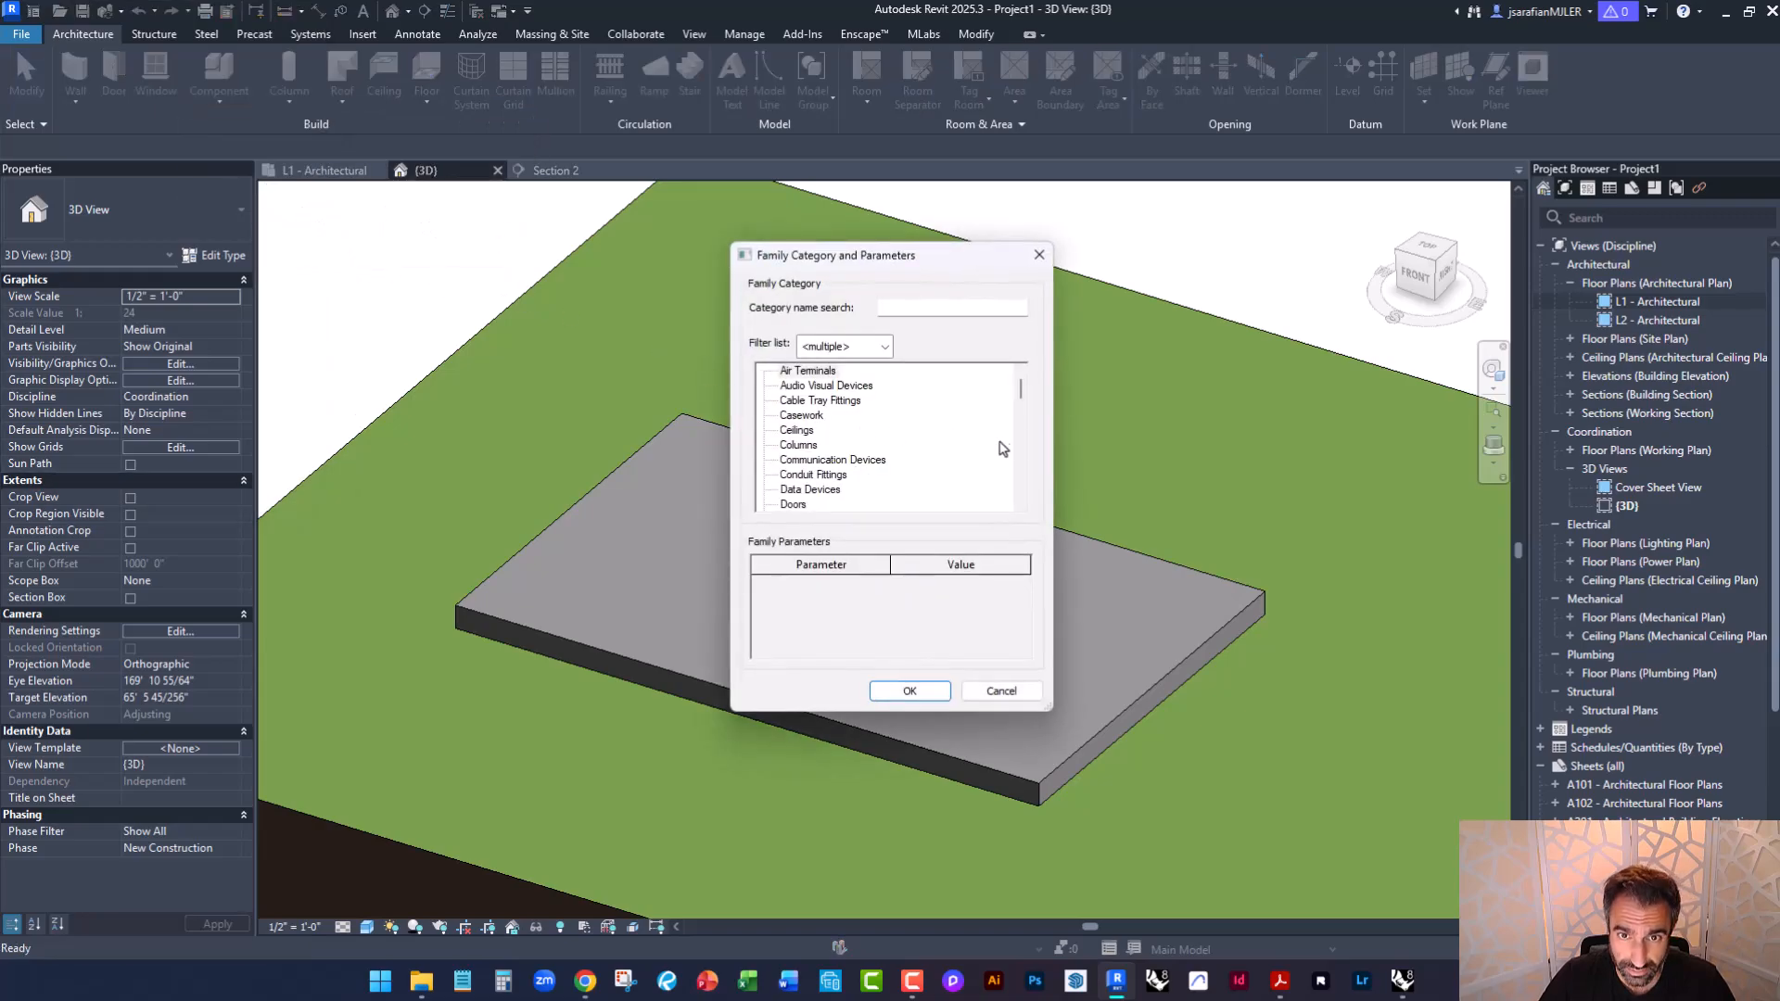
{"action": "left_click_drag", "start_coordinate": [1022, 391], "coordinate": [1023, 422]}
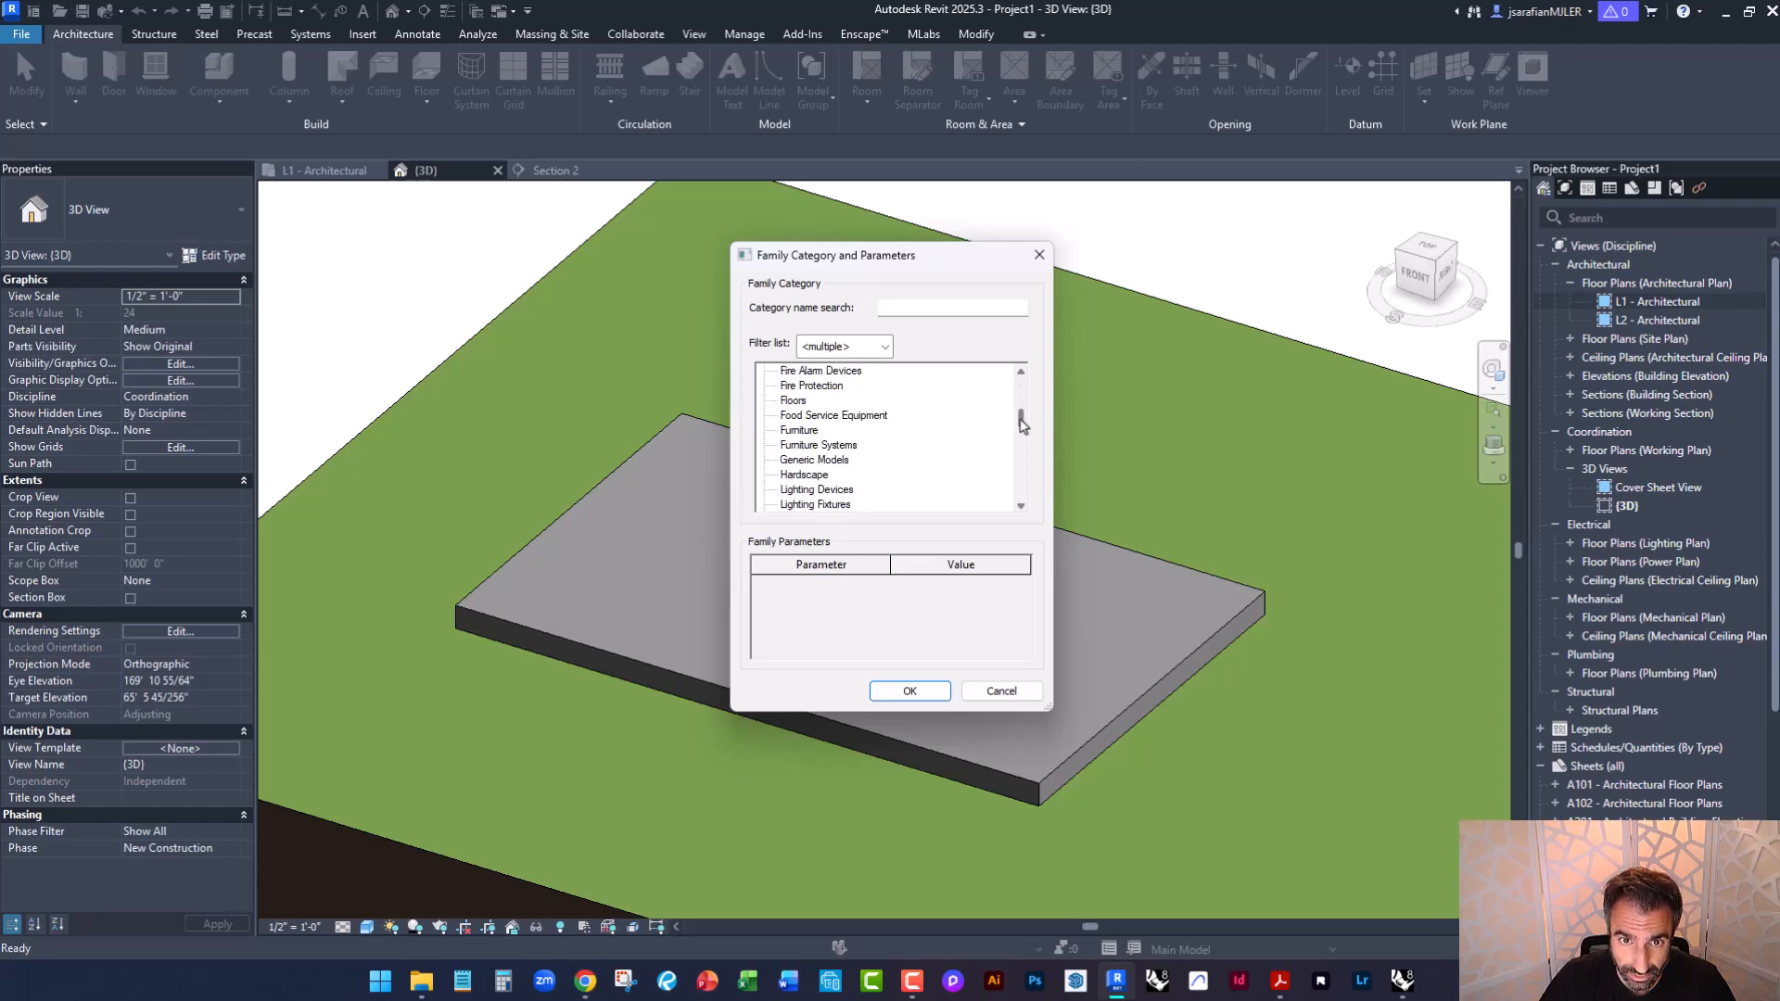
{"action": "left_click", "coordinate": [841, 461]}
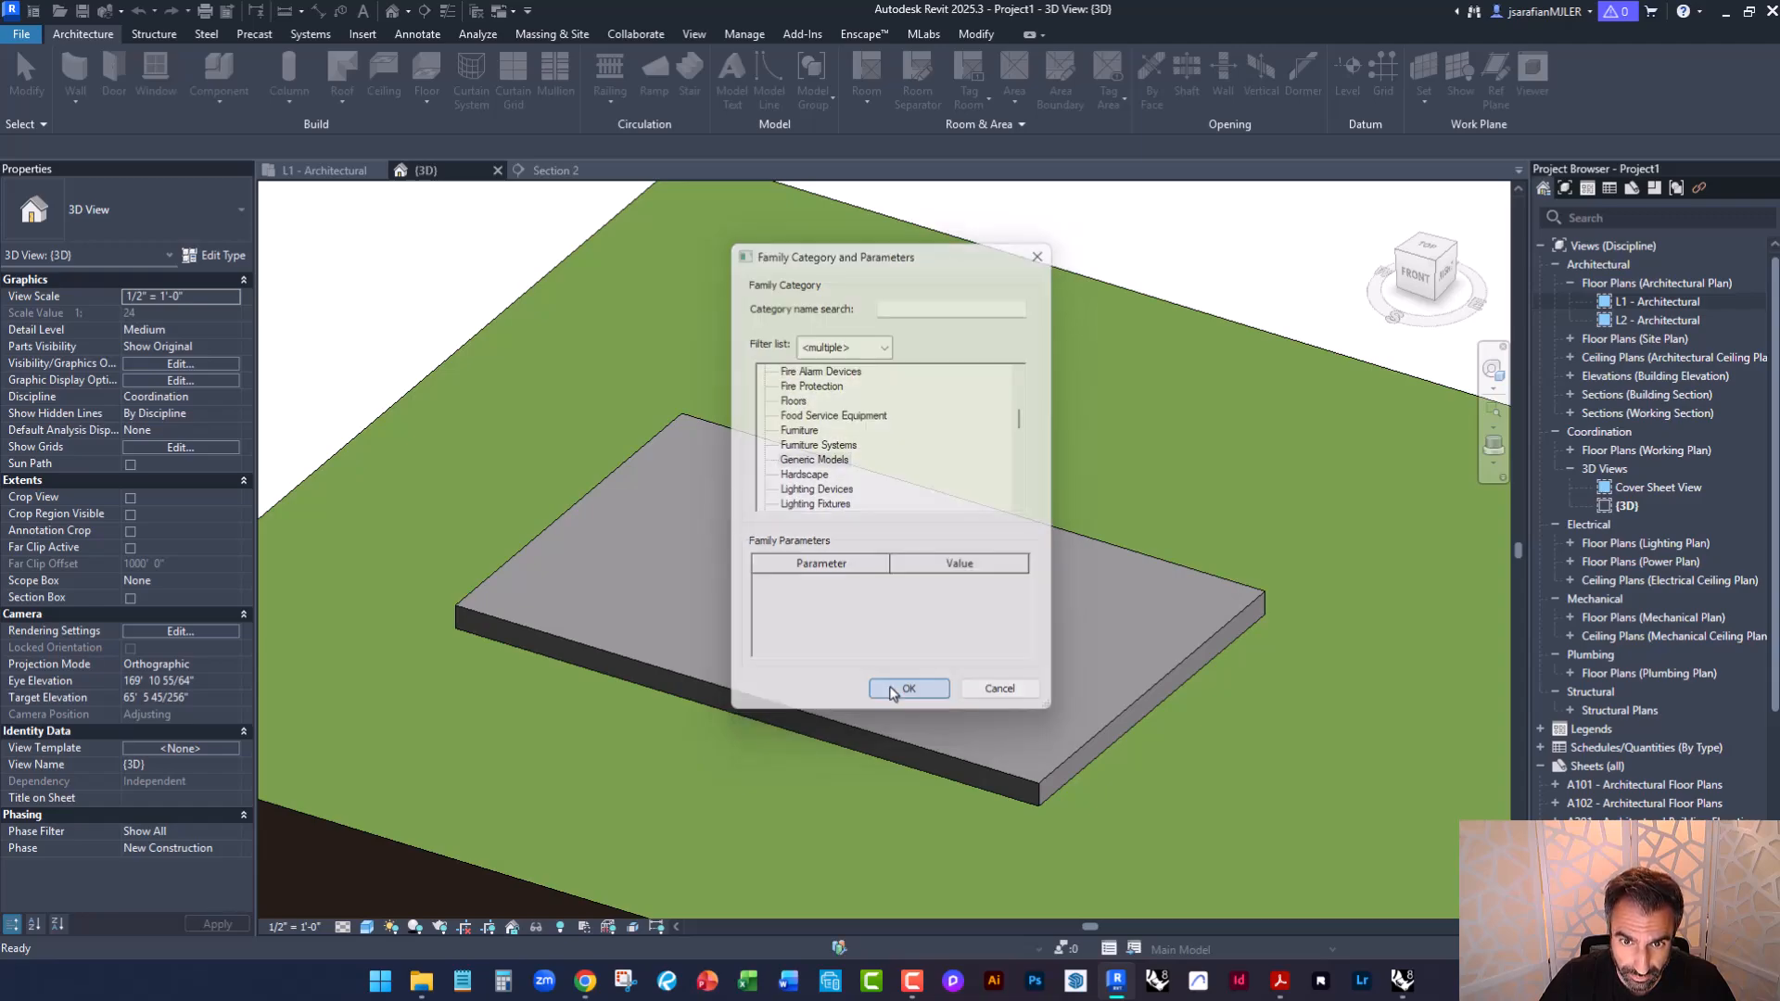
{"action": "left_click", "coordinate": [908, 691]}
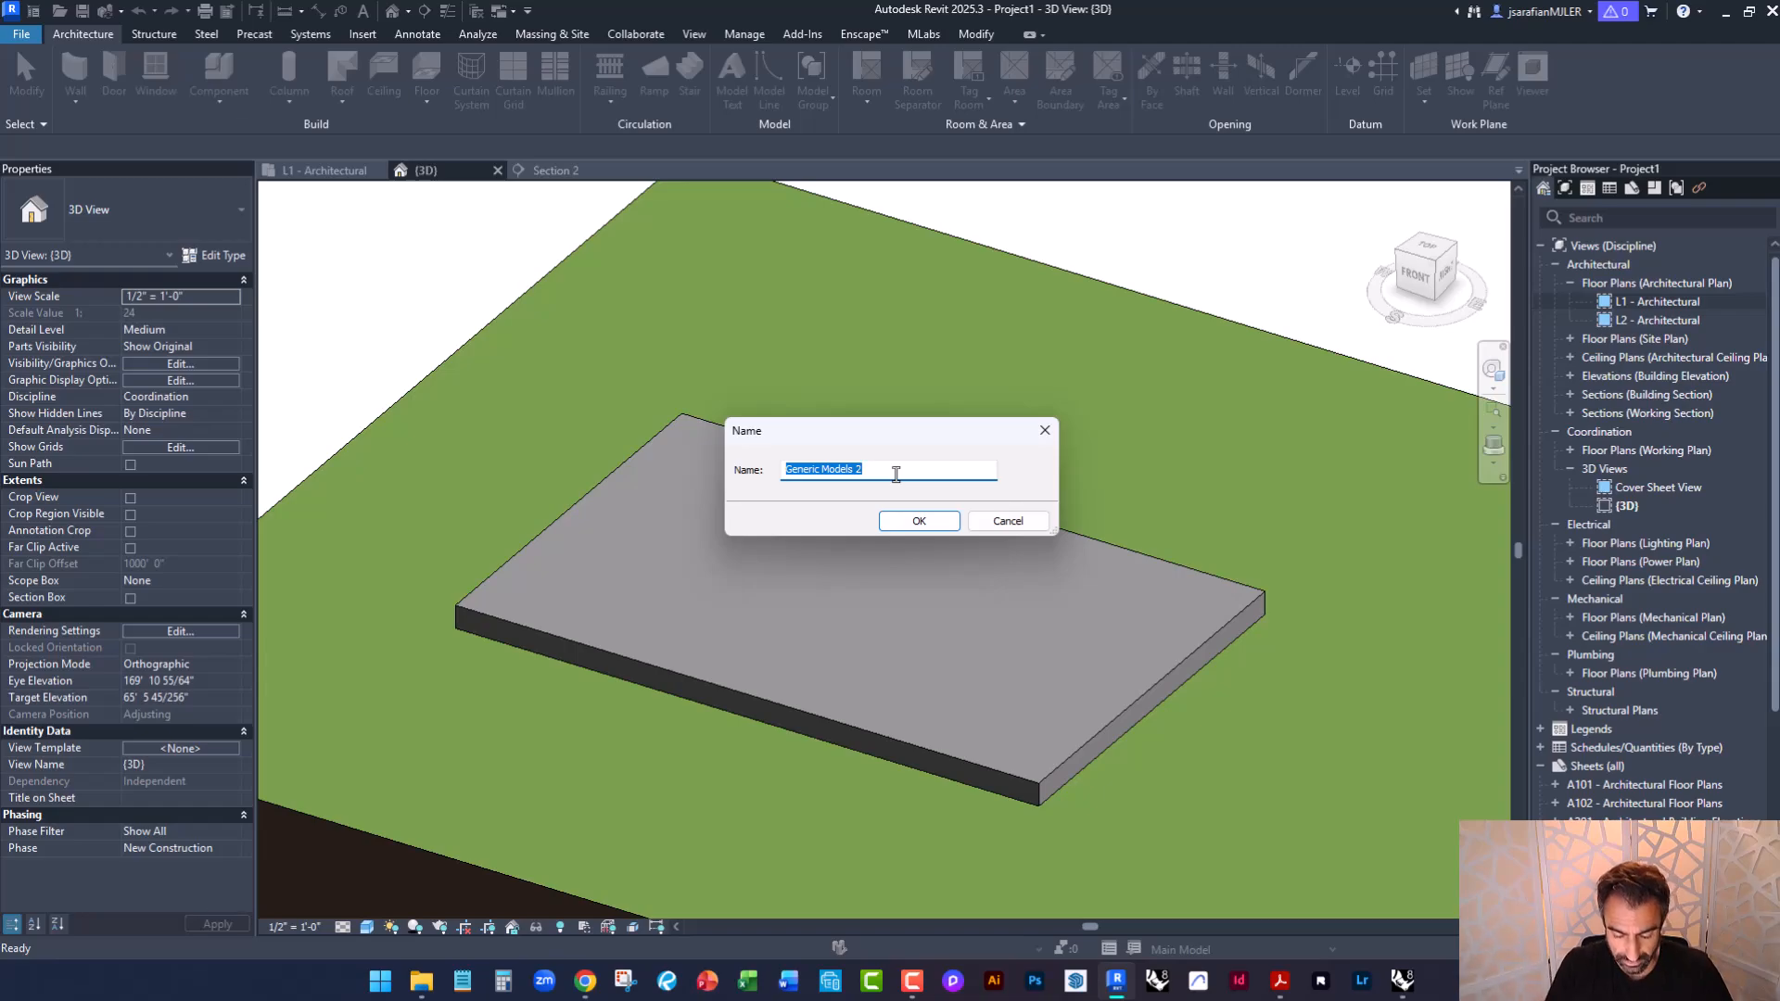
{"action": "type", "text": "excavation"}
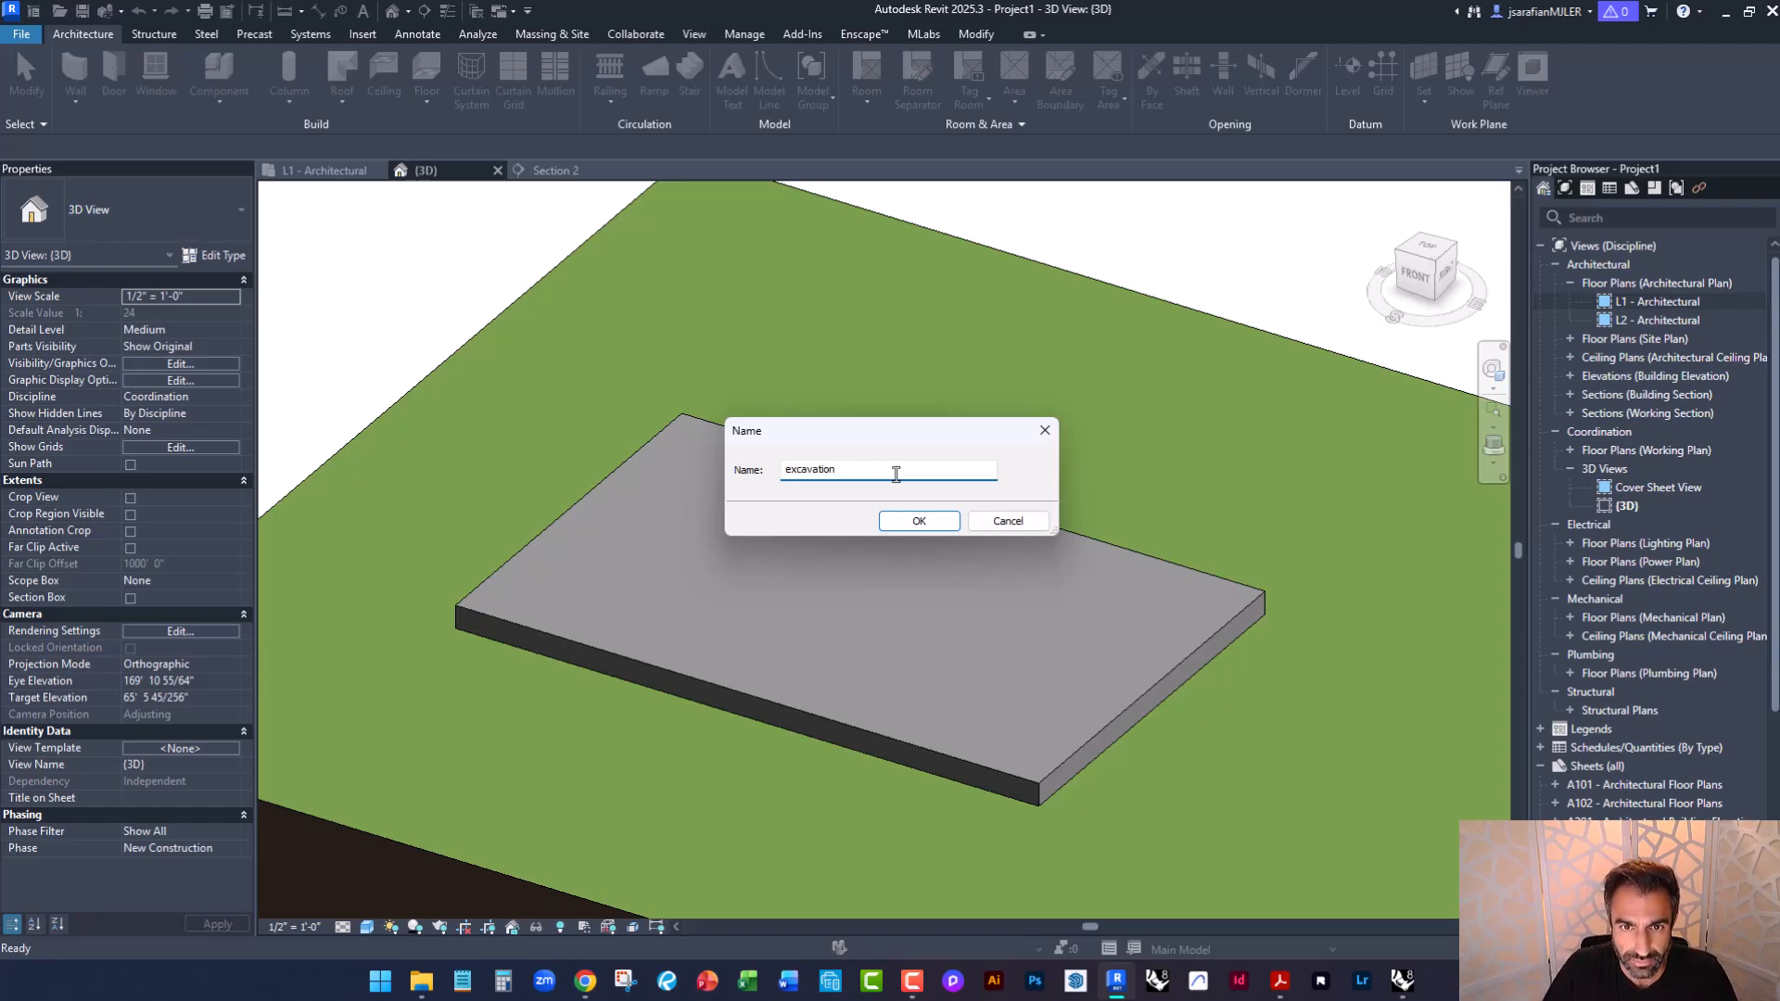
{"action": "left_click", "coordinate": [887, 519]}
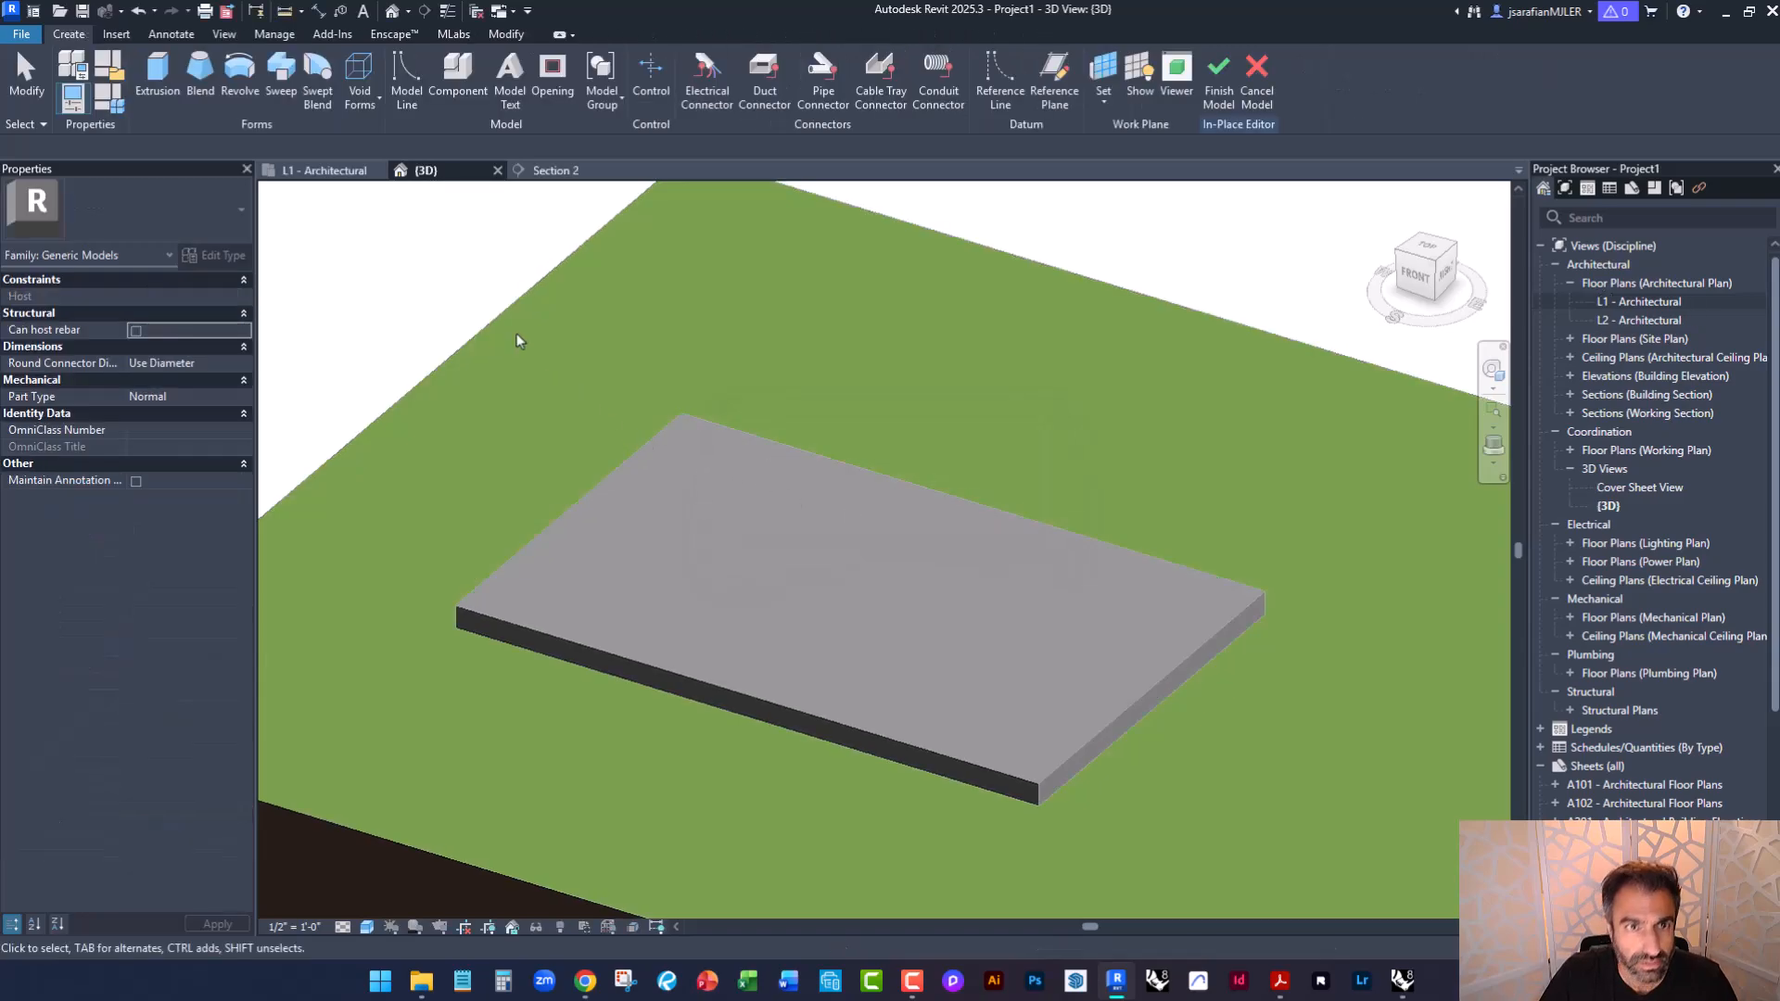
Start a void extrusion in the in-place model and set its Extrusion Start to -10".
{"action": "left_click", "coordinate": [360, 99]}
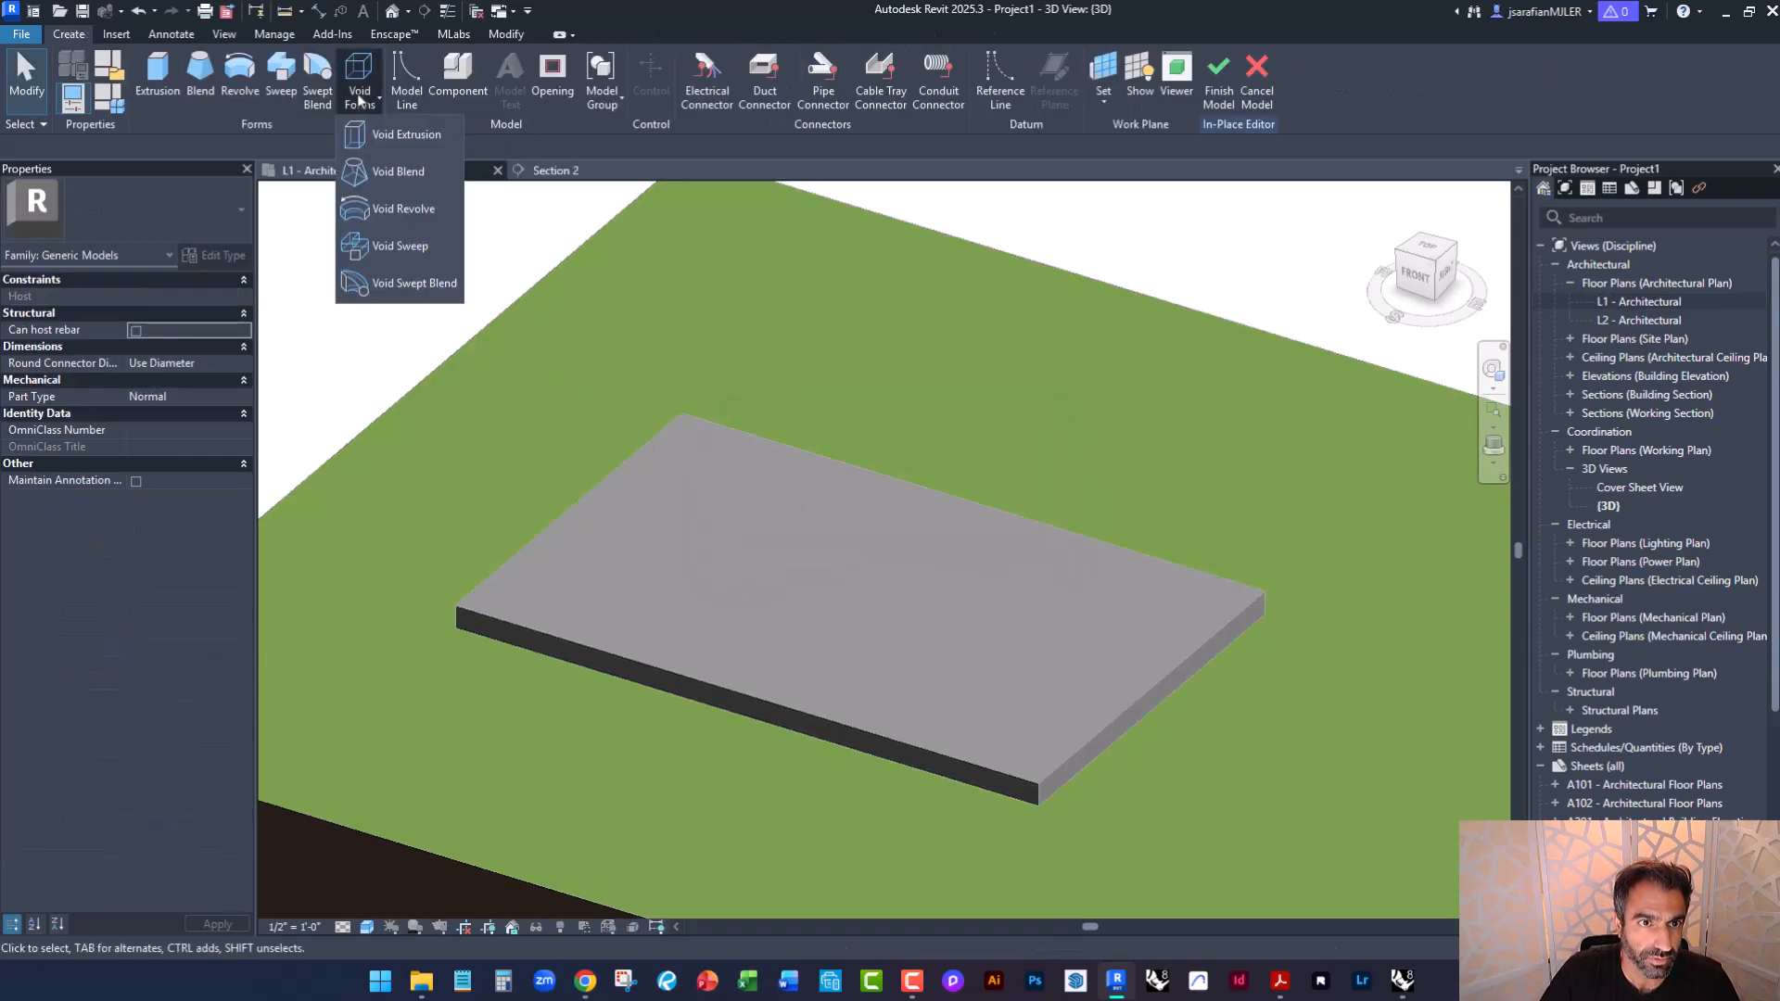
{"action": "left_click", "coordinate": [380, 136]}
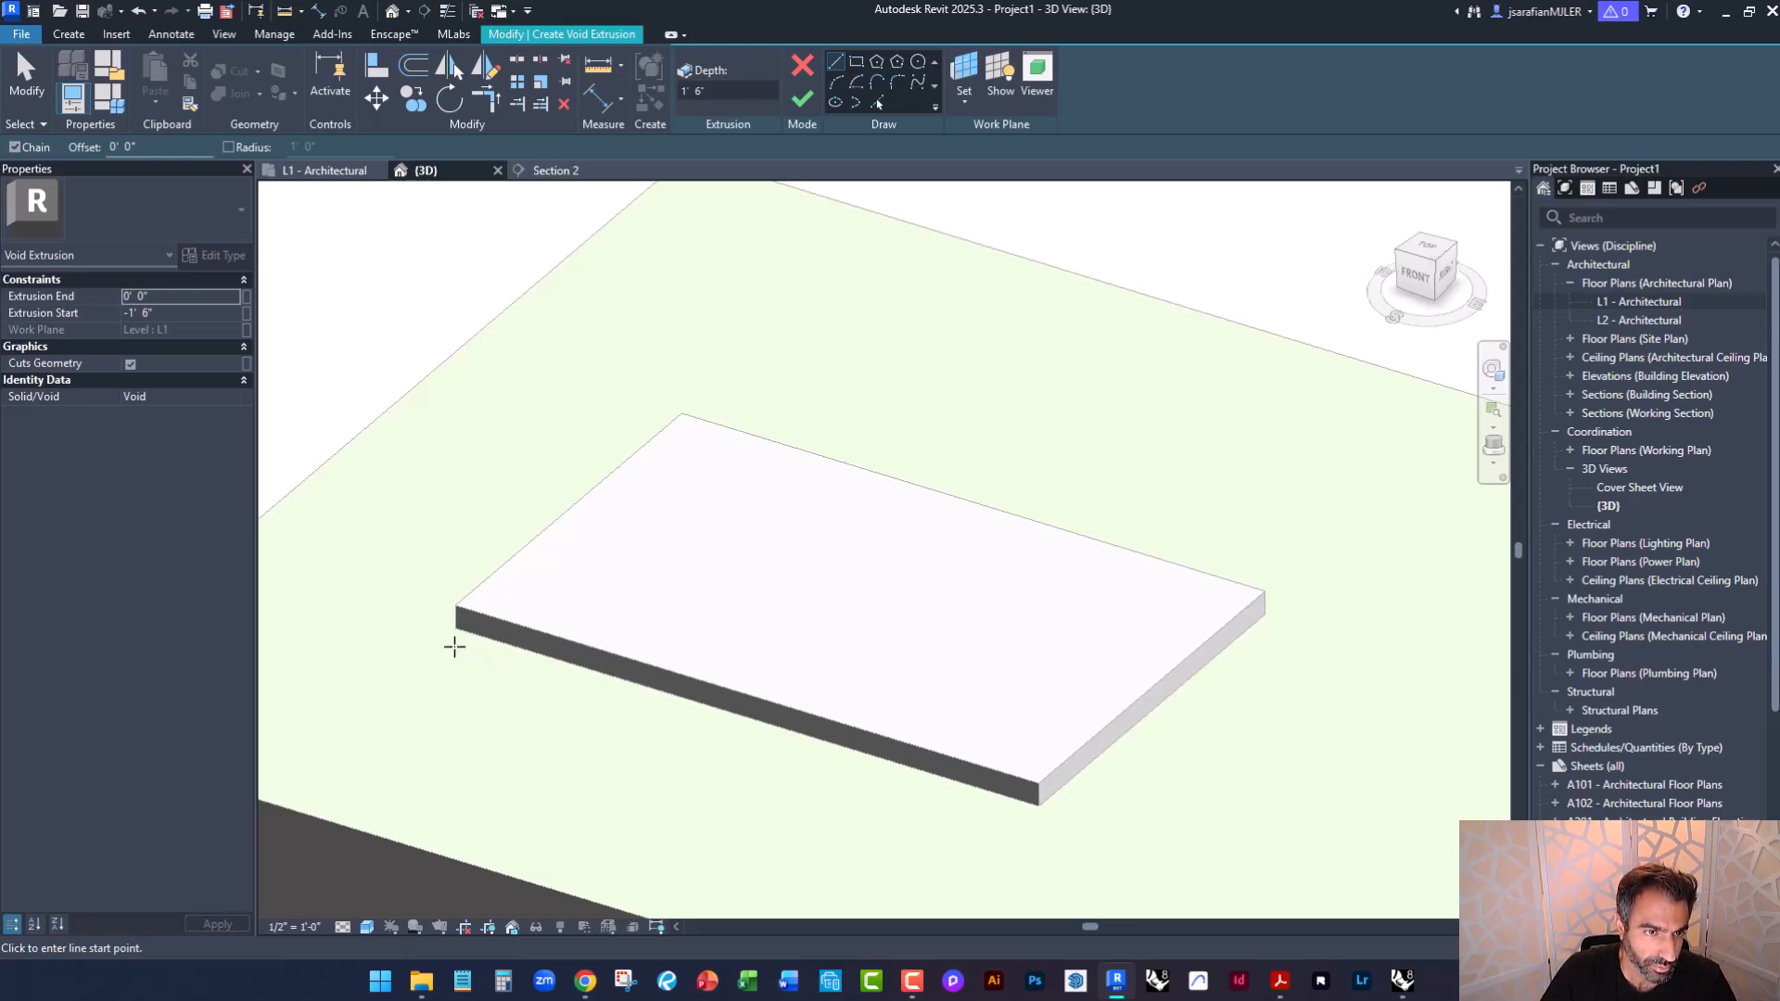
{"action": "left_click", "coordinate": [154, 313]}
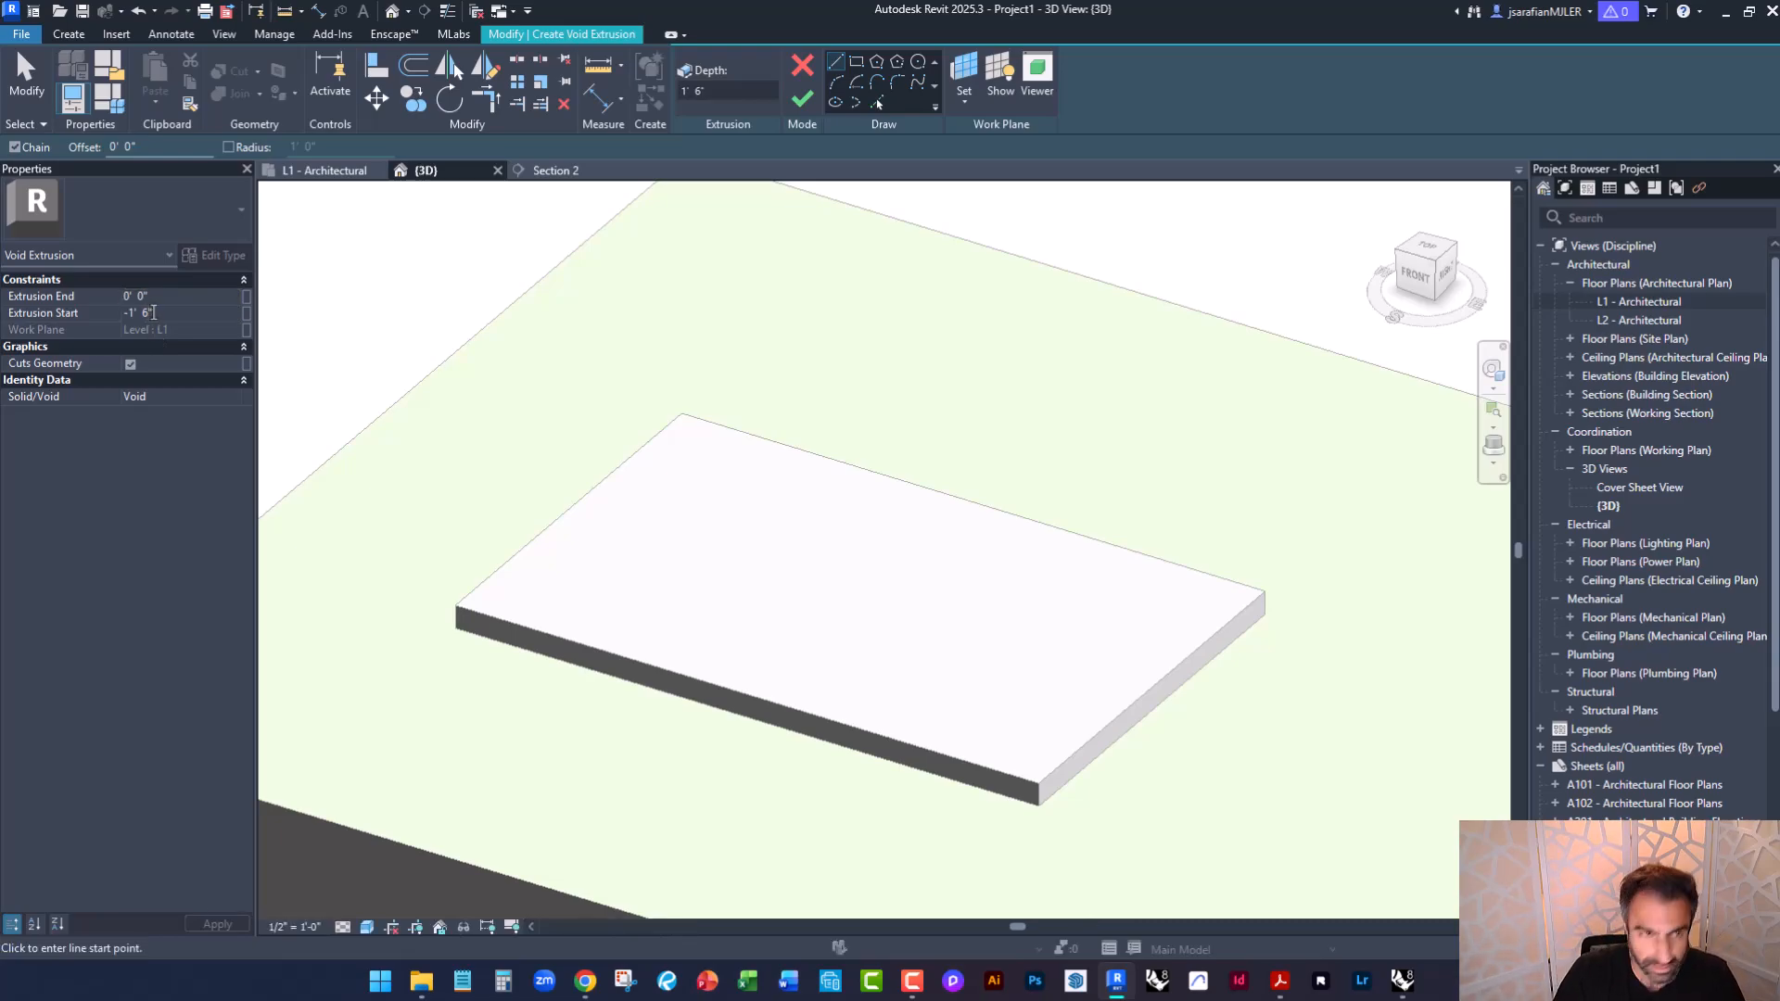
{"action": "key", "text": "BackSpace"}
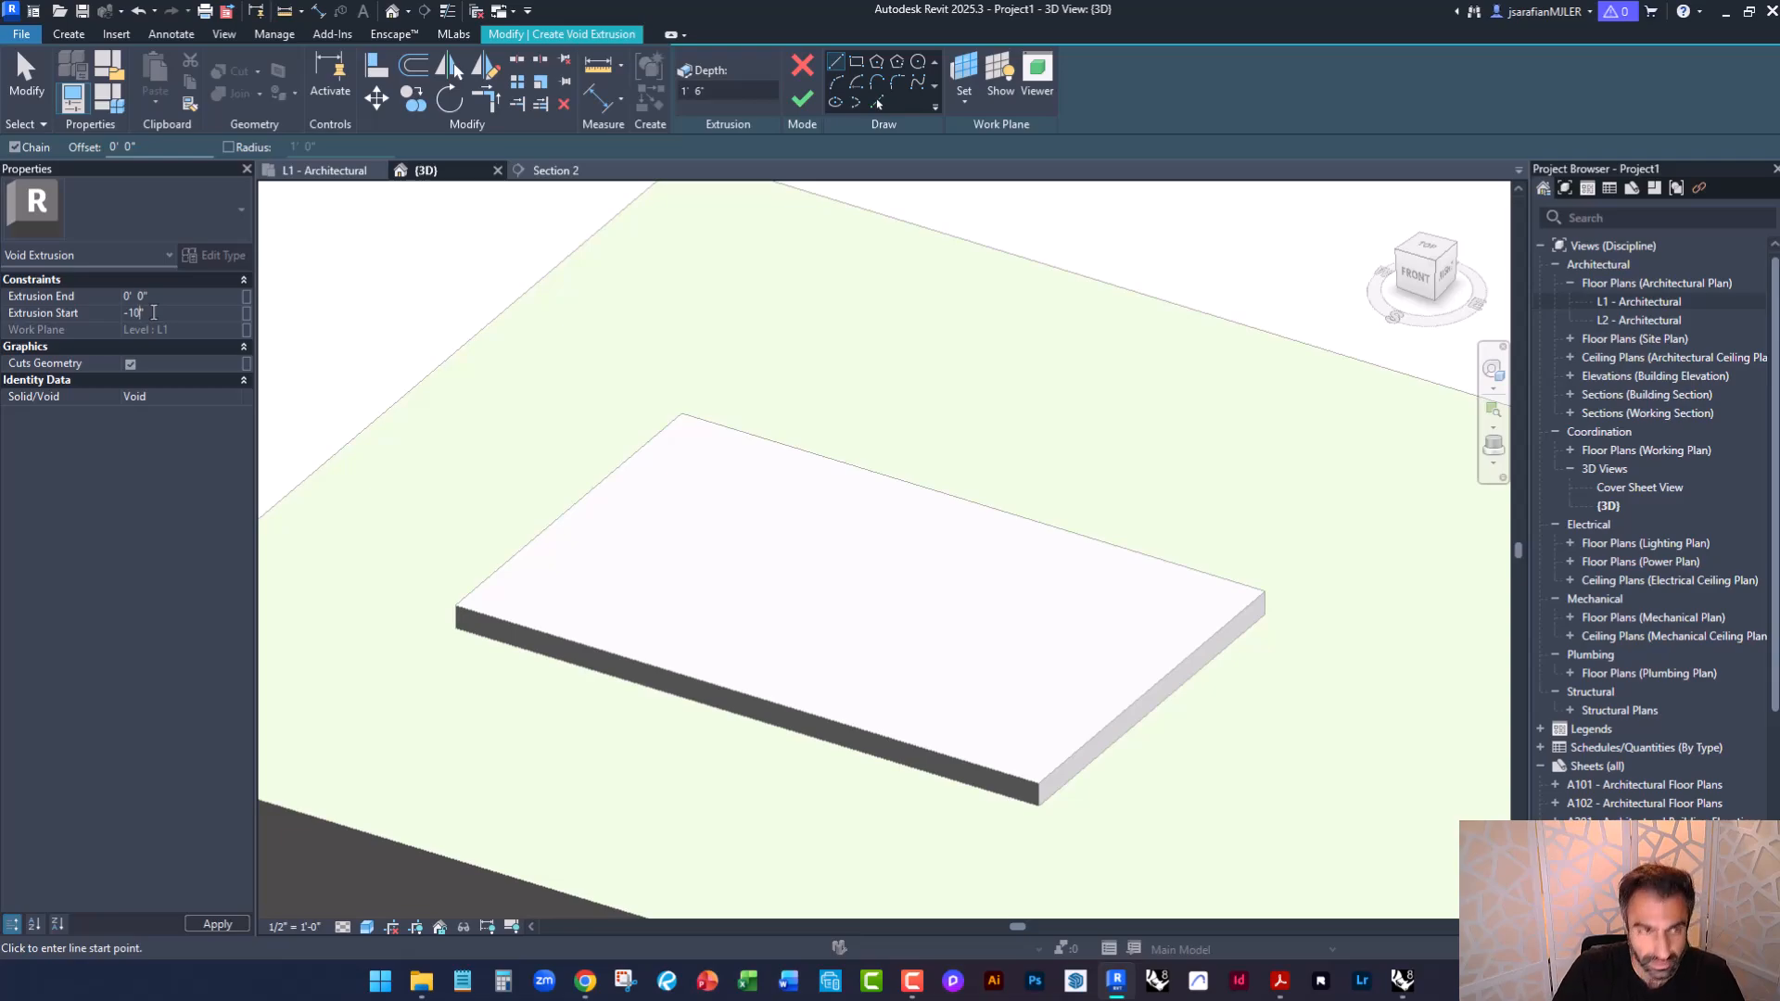
{"action": "type", "text": "\""}
{"action": "key", "text": "Return"}
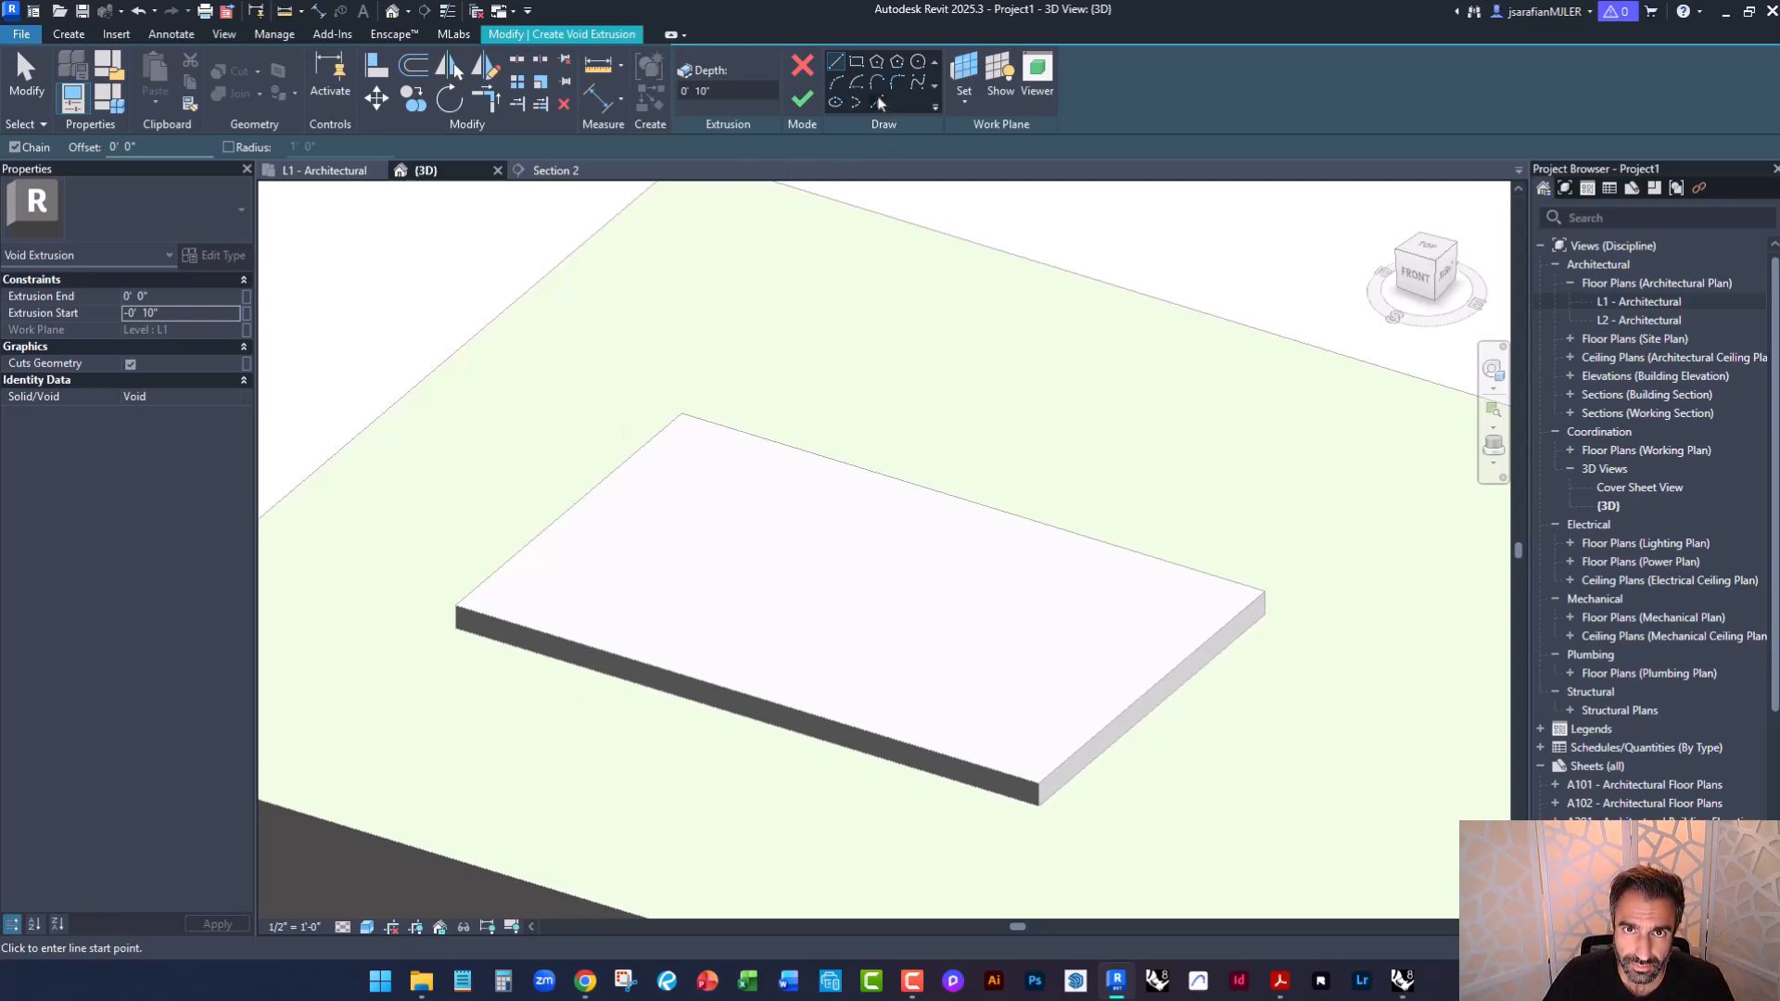
Sketch the void extrusion outline by picking the four edges of the floor slab, and finish the extrusion.
{"action": "left_click", "coordinate": [877, 103]}
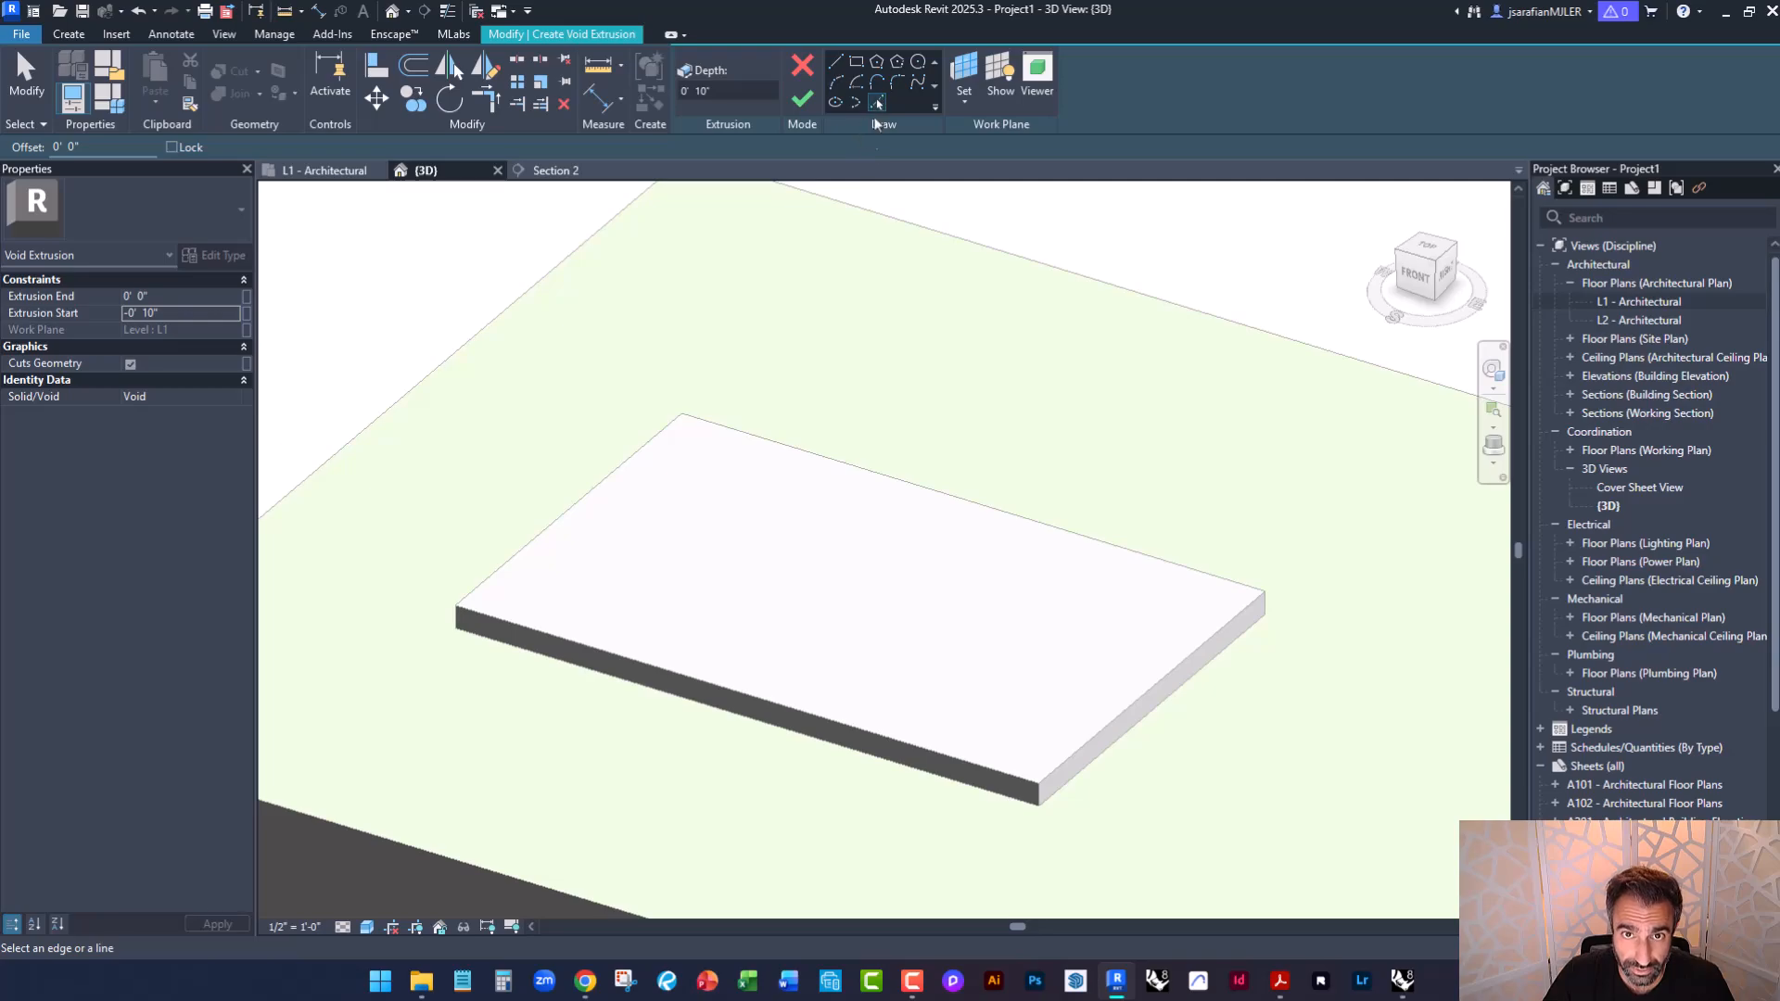
{"action": "left_click", "coordinate": [646, 695]}
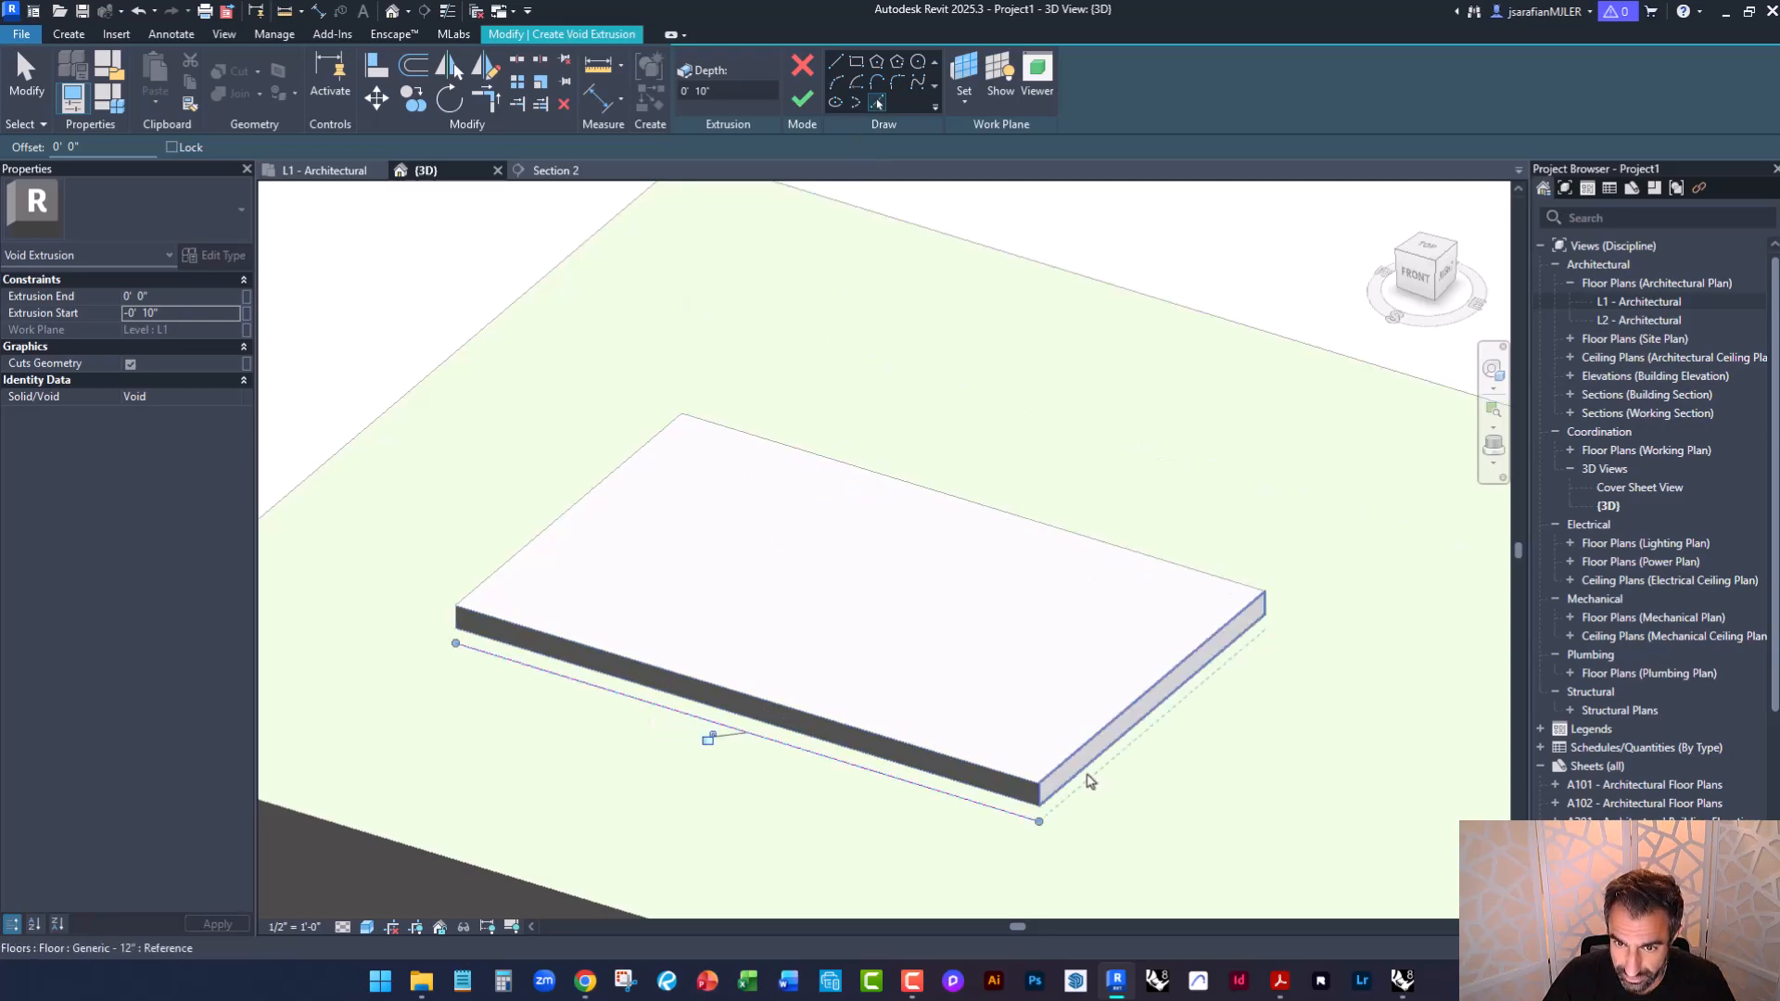
{"action": "middle_click_drag", "start_coordinate": [1045, 737], "coordinate": [930, 704], "text": "shift"}
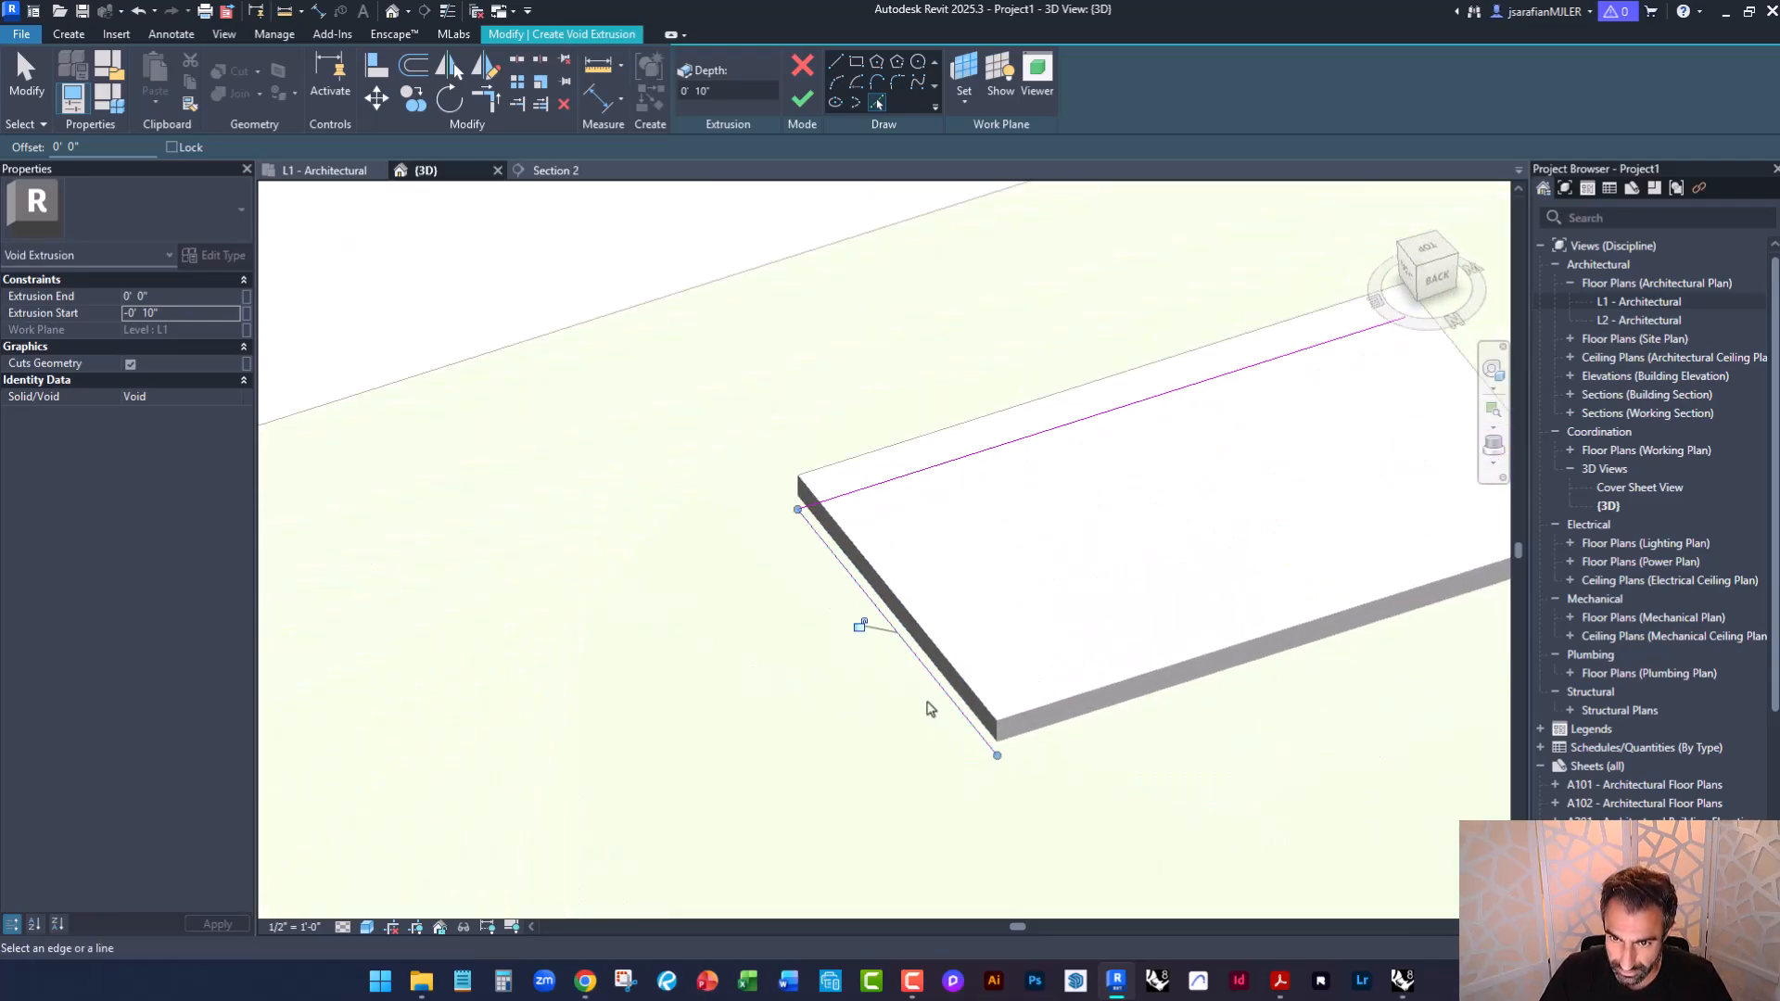
{"action": "left_click", "coordinate": [1017, 740]}
{"action": "mouse_move", "coordinate": [1188, 677]}
{"action": "middle_mouse_down", "text": "shift"}
{"action": "mouse_move", "coordinate": [868, 683]}
{"action": "mouse_move", "coordinate": [530, 590]}
{"action": "middle_mouse_up", "text": "shift"}
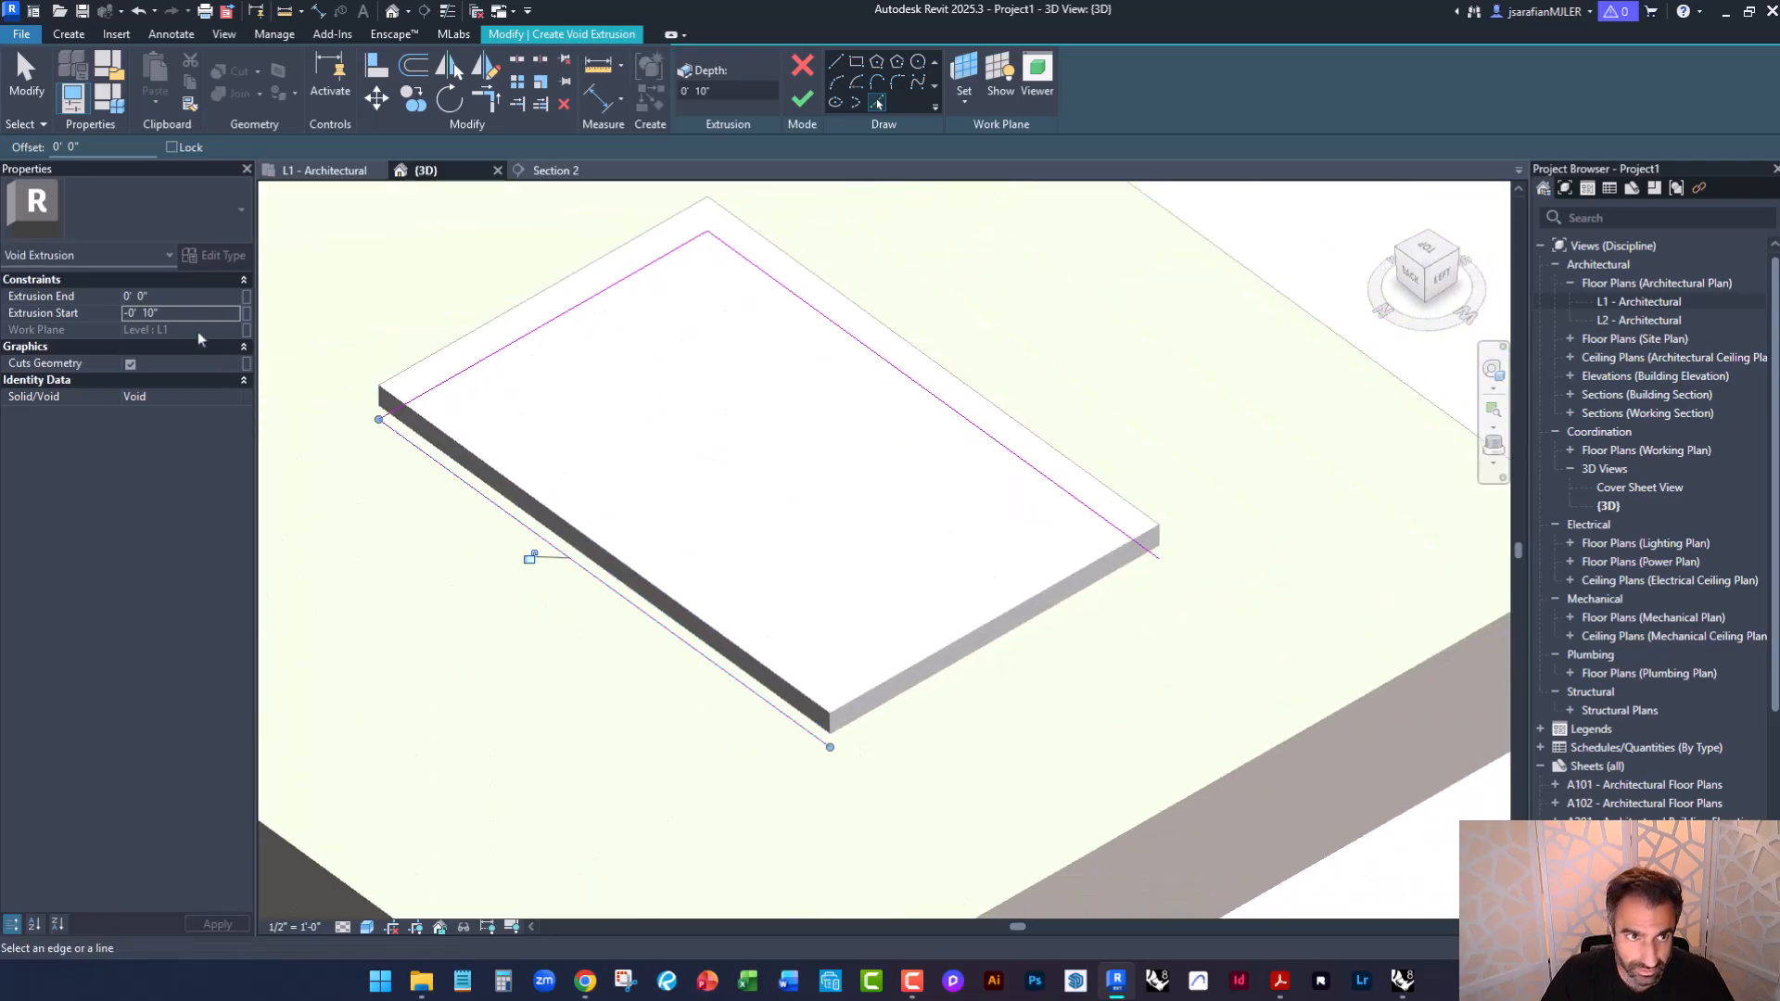
{"action": "left_click", "coordinate": [842, 726]}
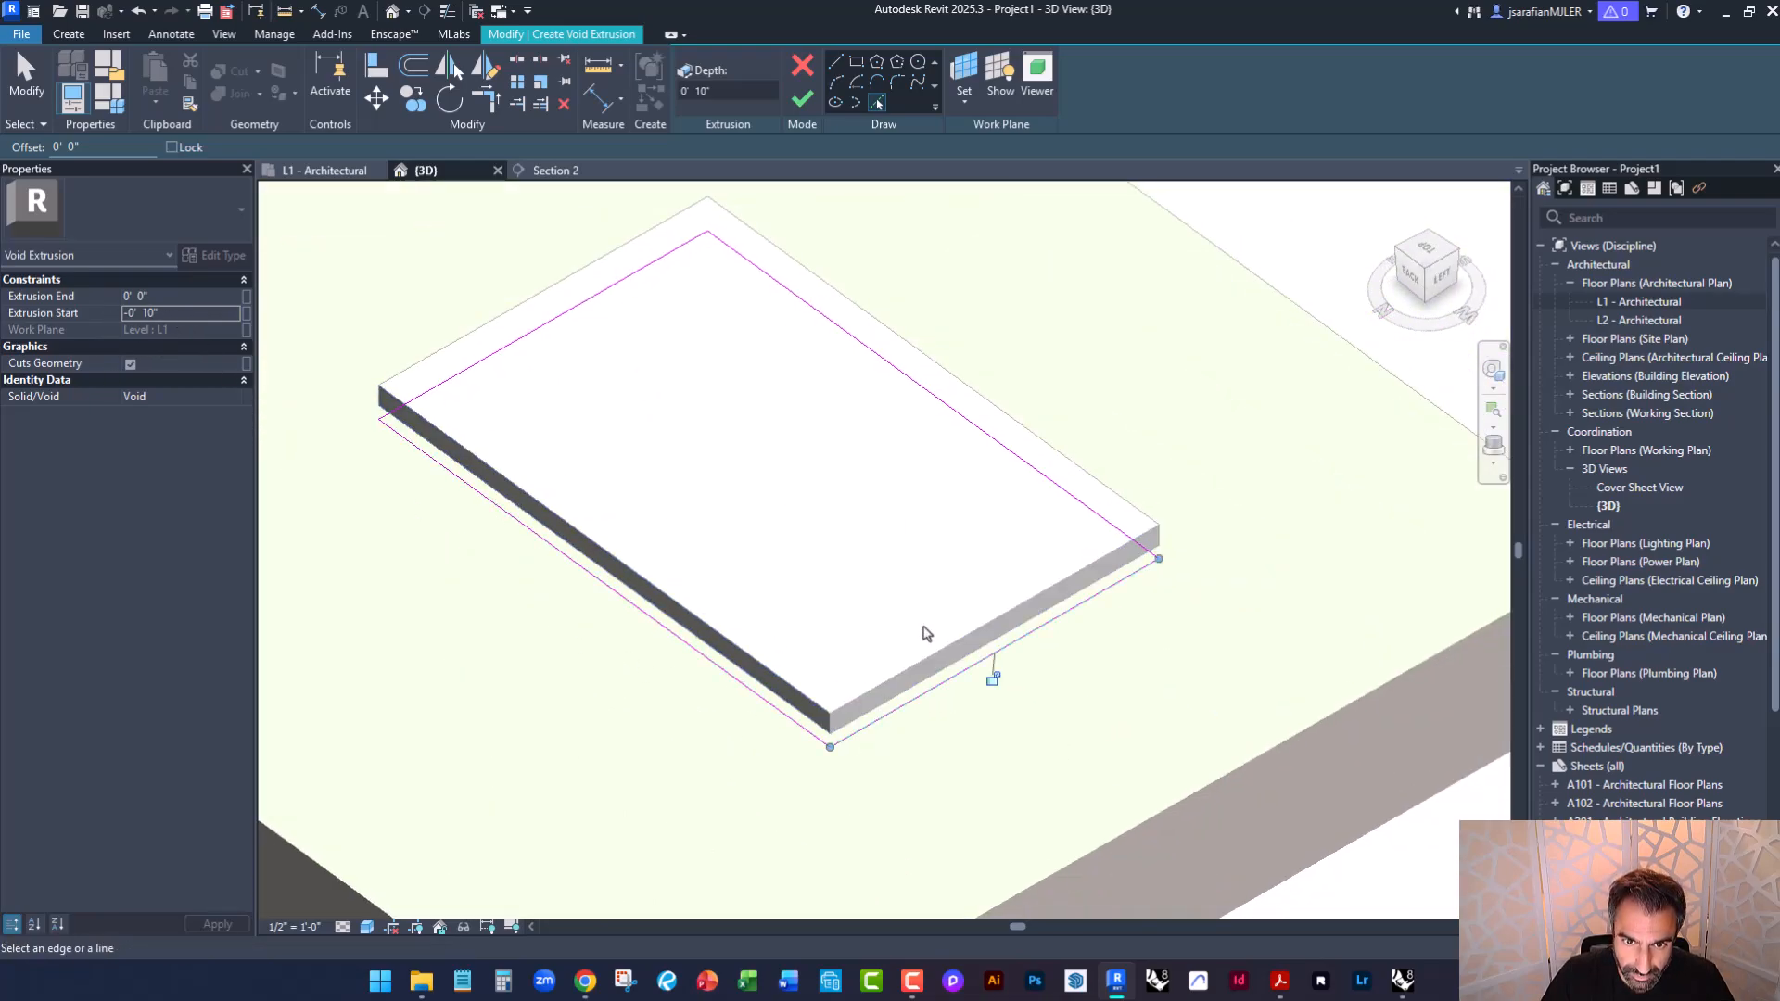
{"action": "left_click", "coordinate": [799, 101]}
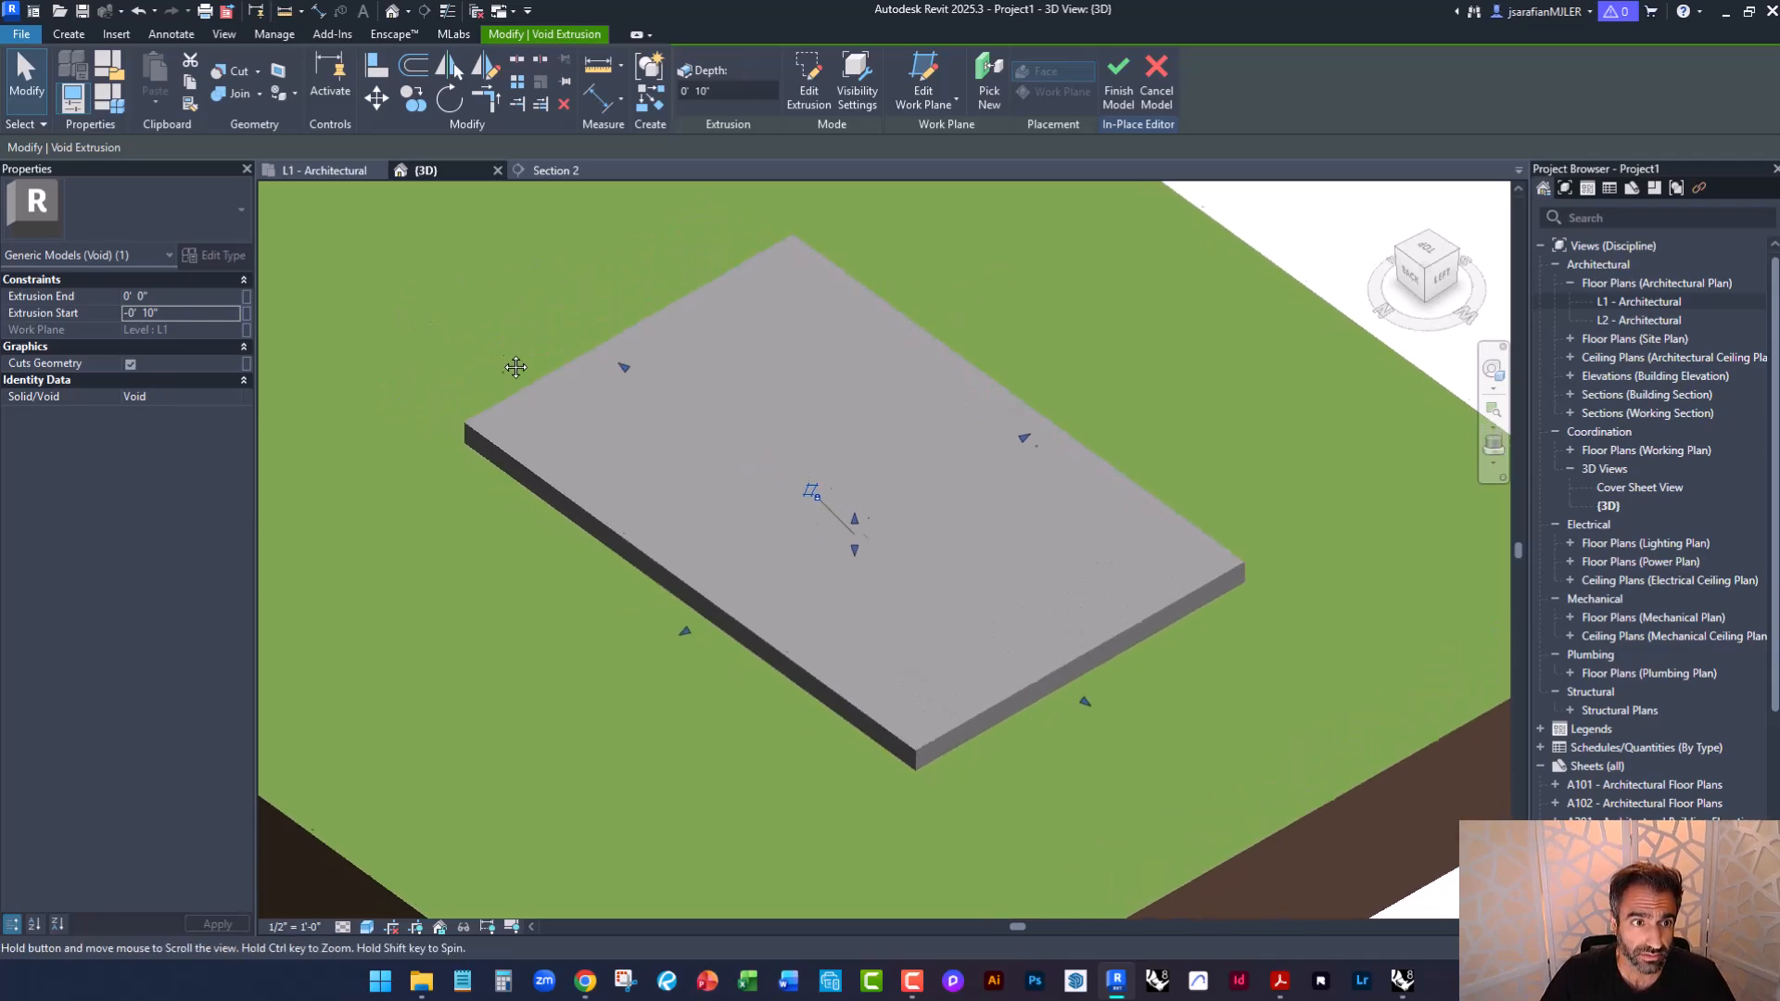
Cut the toposolid with the void extrusion under the slab and finish the in-place model.
{"action": "scroll", "coordinate": [705, 527], "scroll_direction": "down", "scroll_amount": 3}
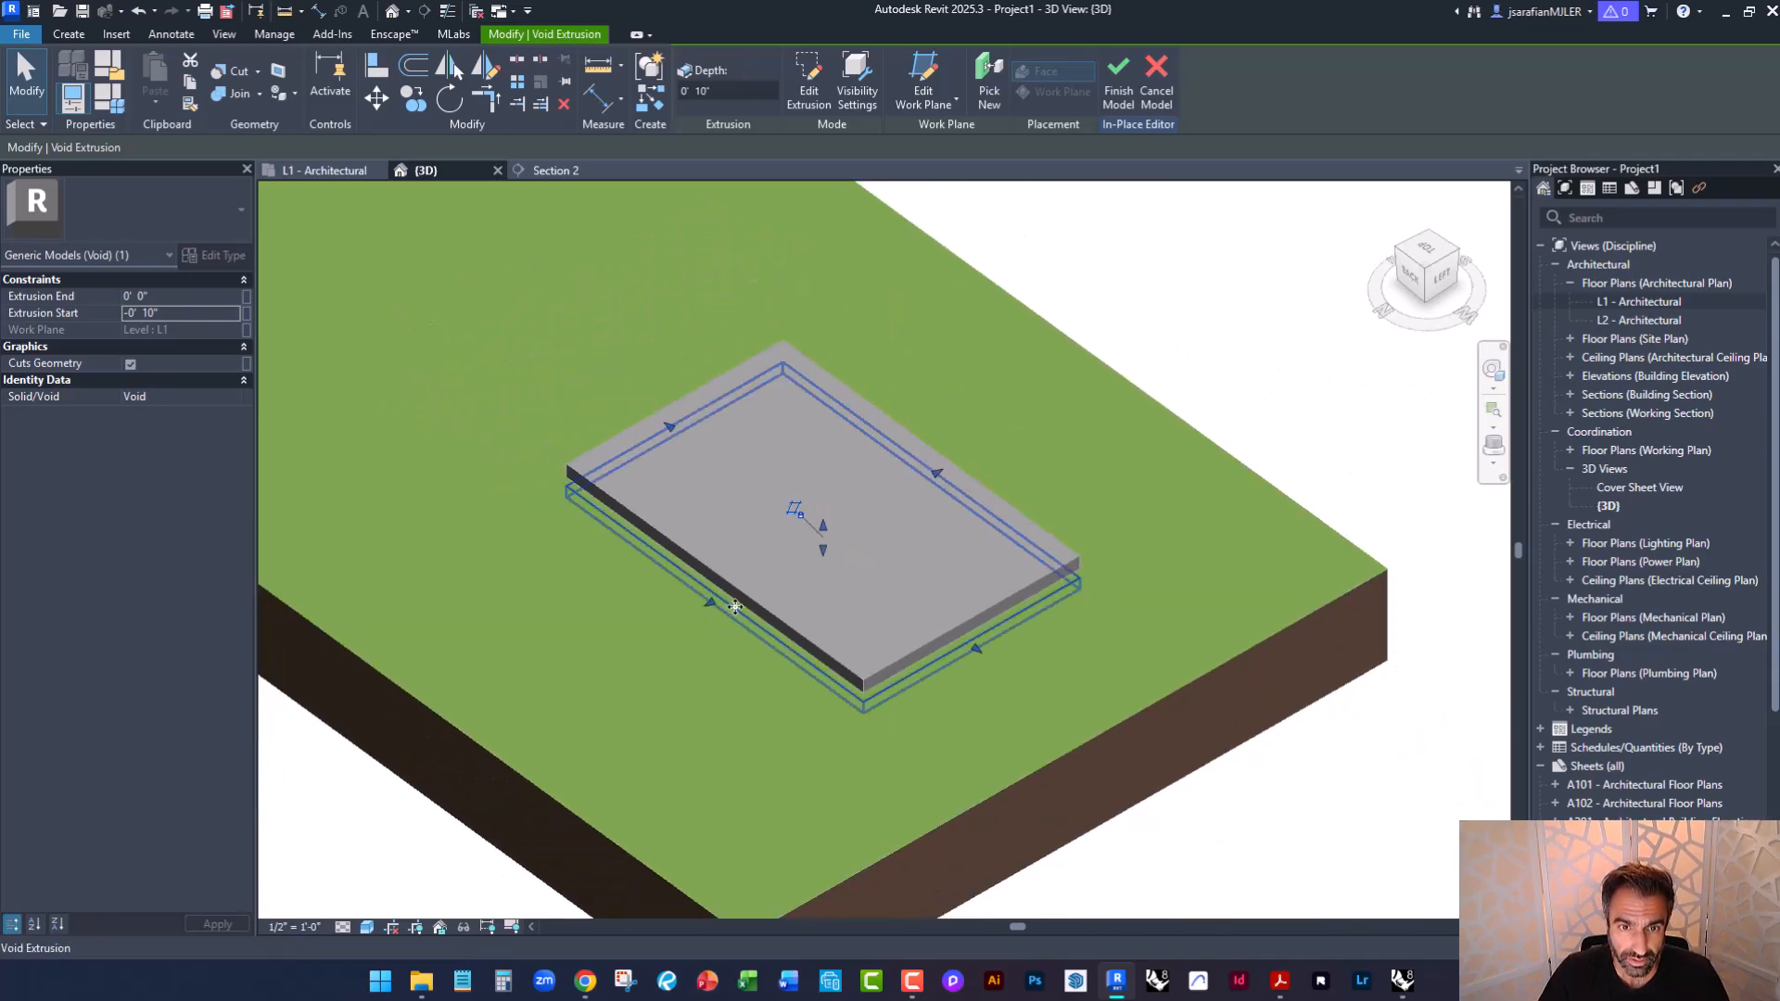
{"action": "left_click", "coordinate": [706, 547]}
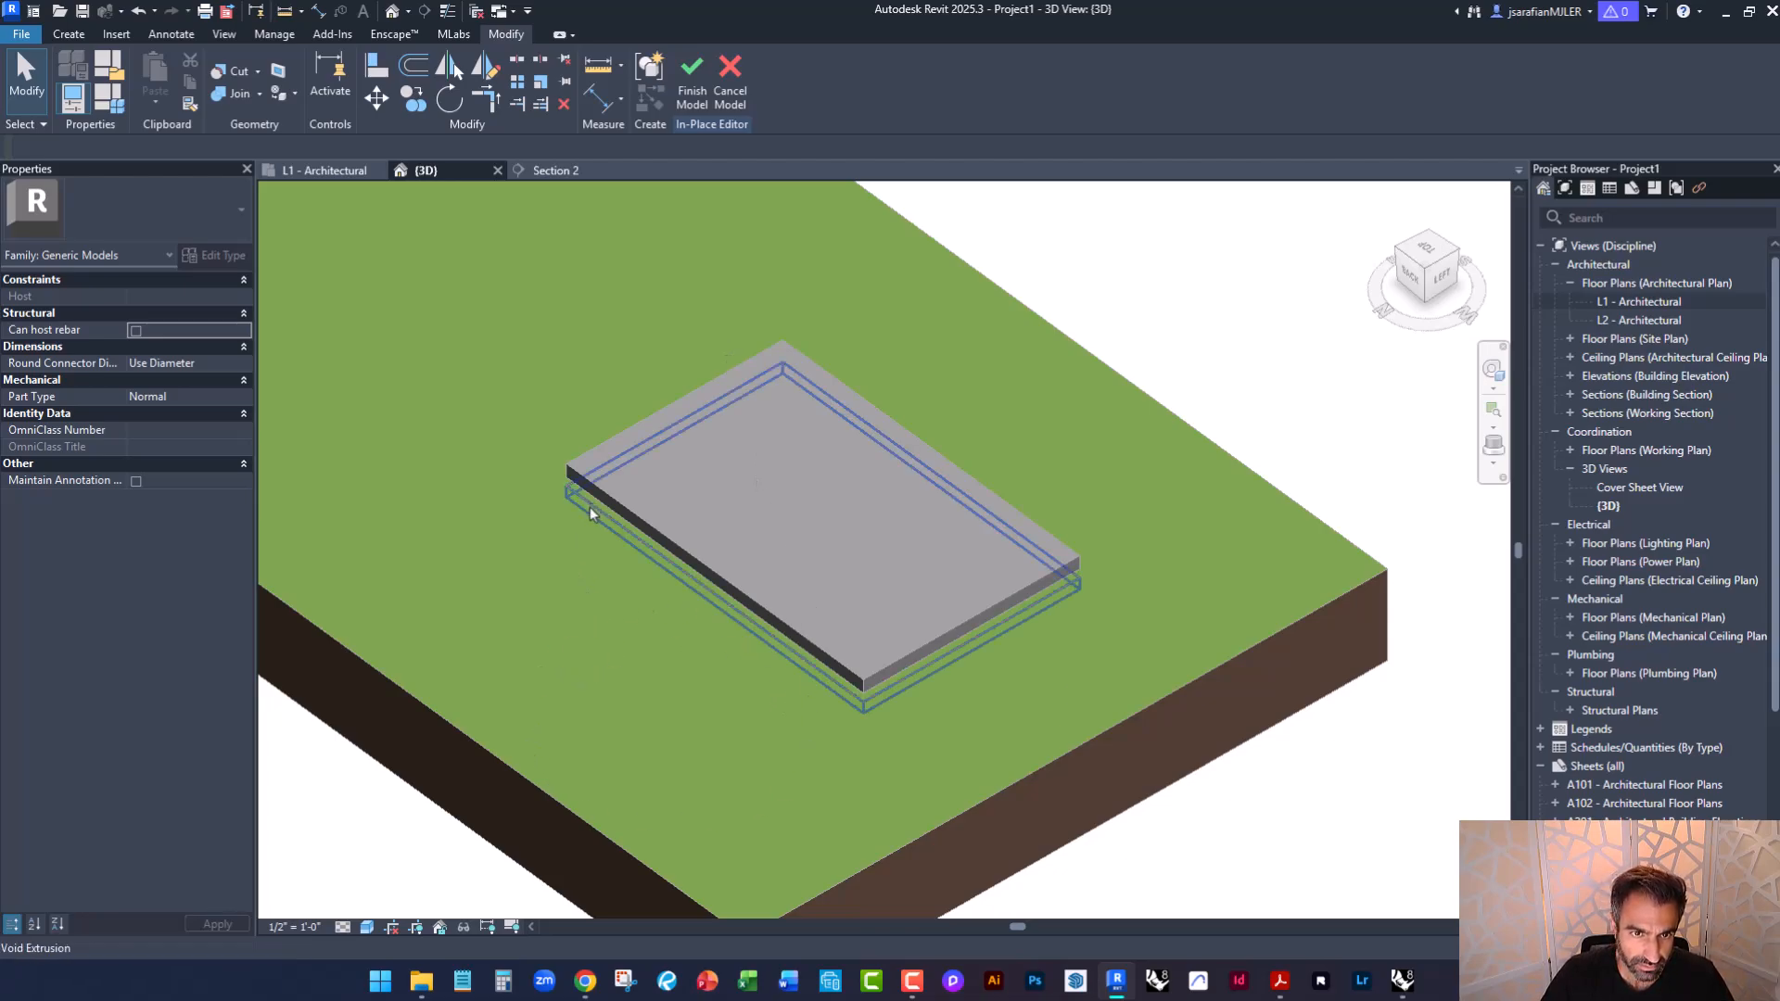
{"action": "scroll", "coordinate": [589, 506], "scroll_direction": "up", "scroll_amount": 2}
{"action": "scroll", "coordinate": [601, 633], "scroll_direction": "down", "scroll_amount": 2}
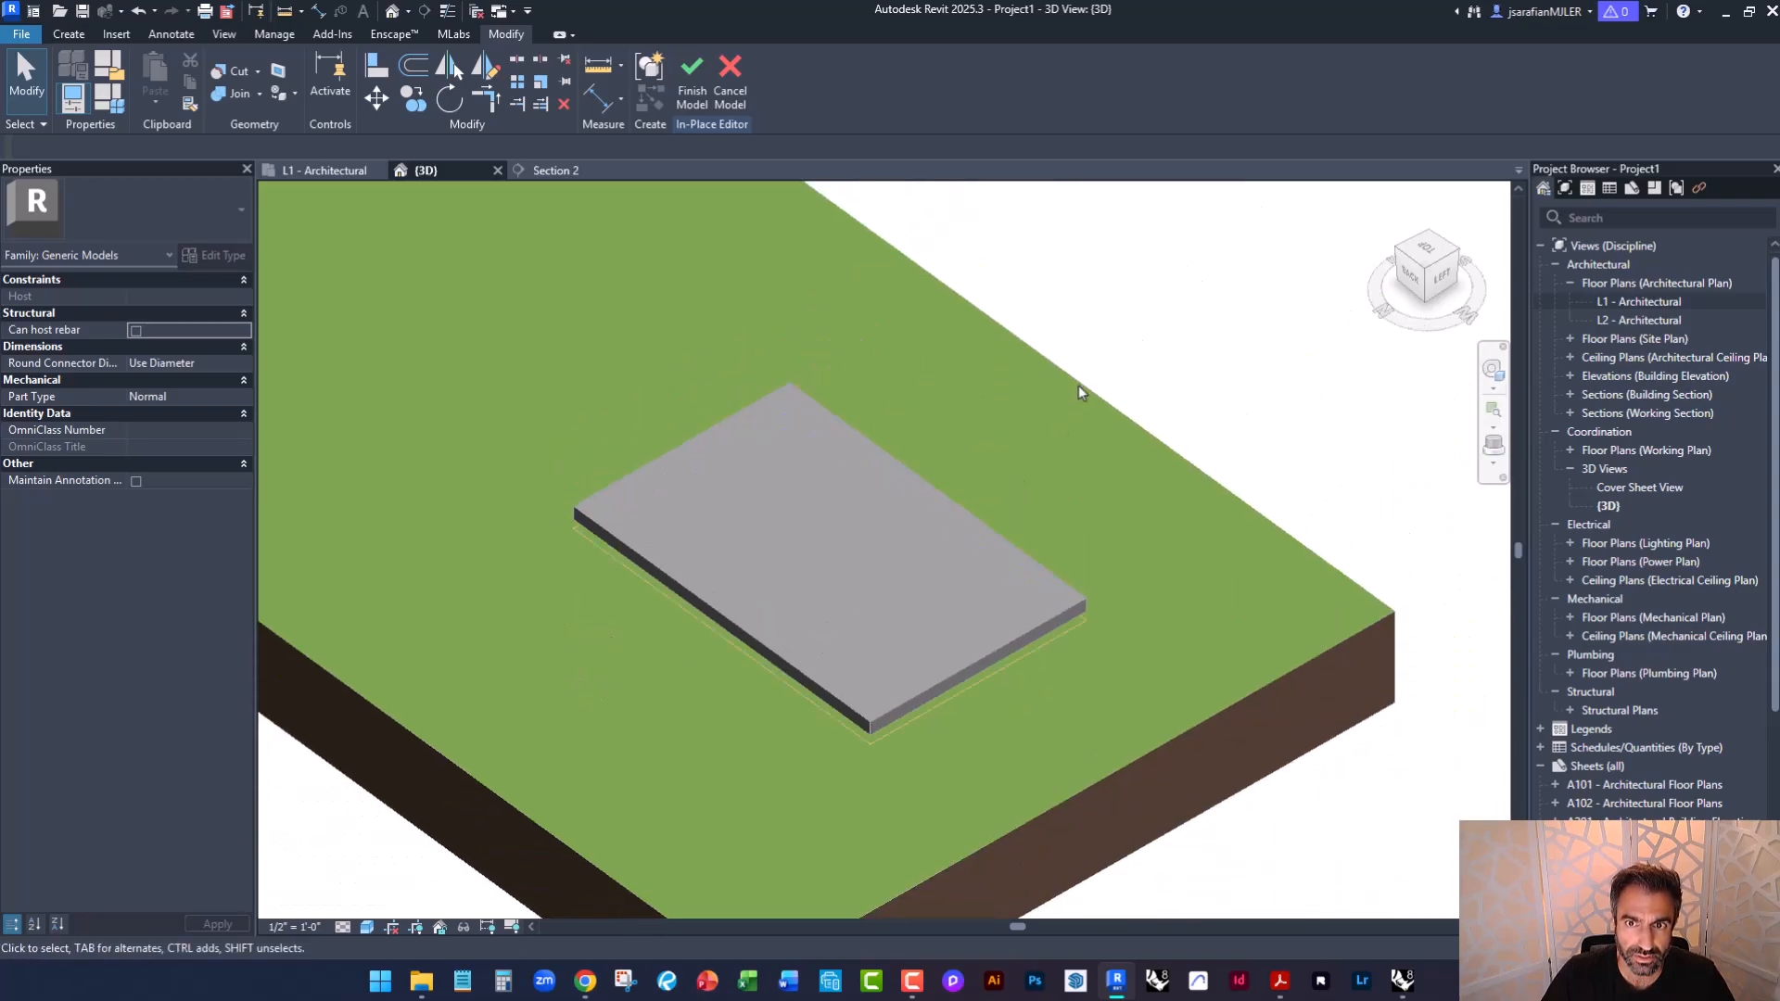
{"action": "left_click", "coordinate": [241, 75]}
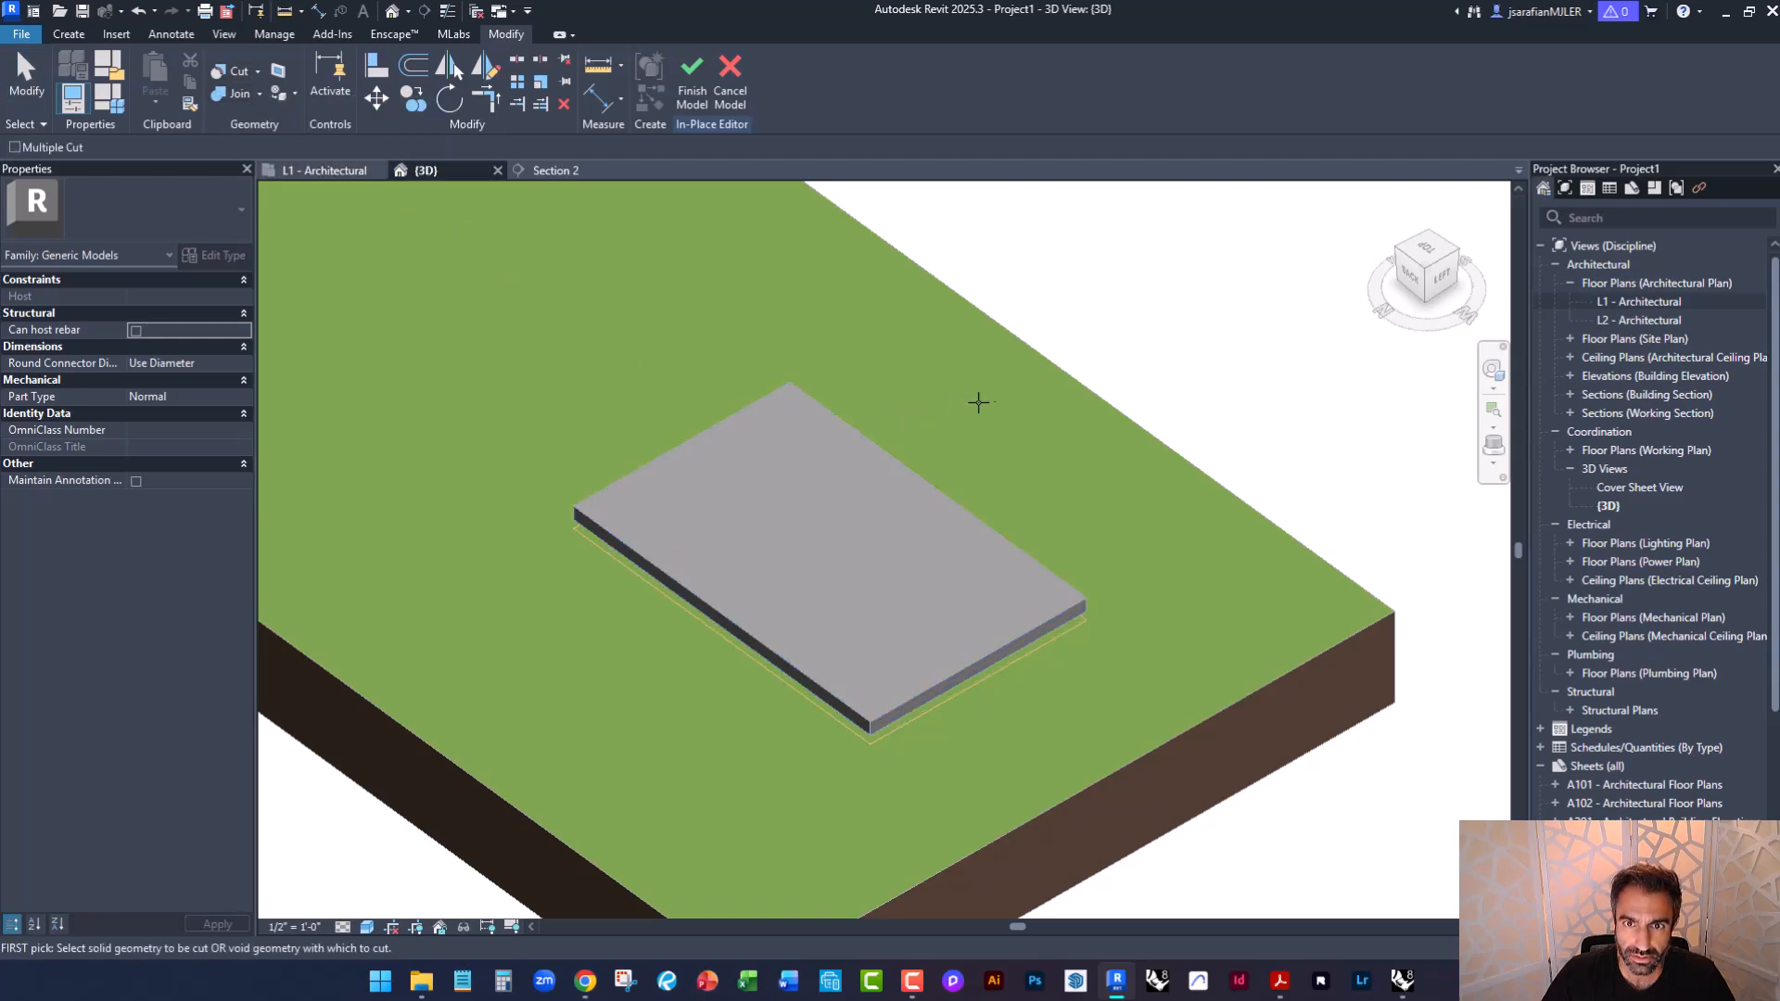
{"action": "left_click", "coordinate": [1059, 361]}
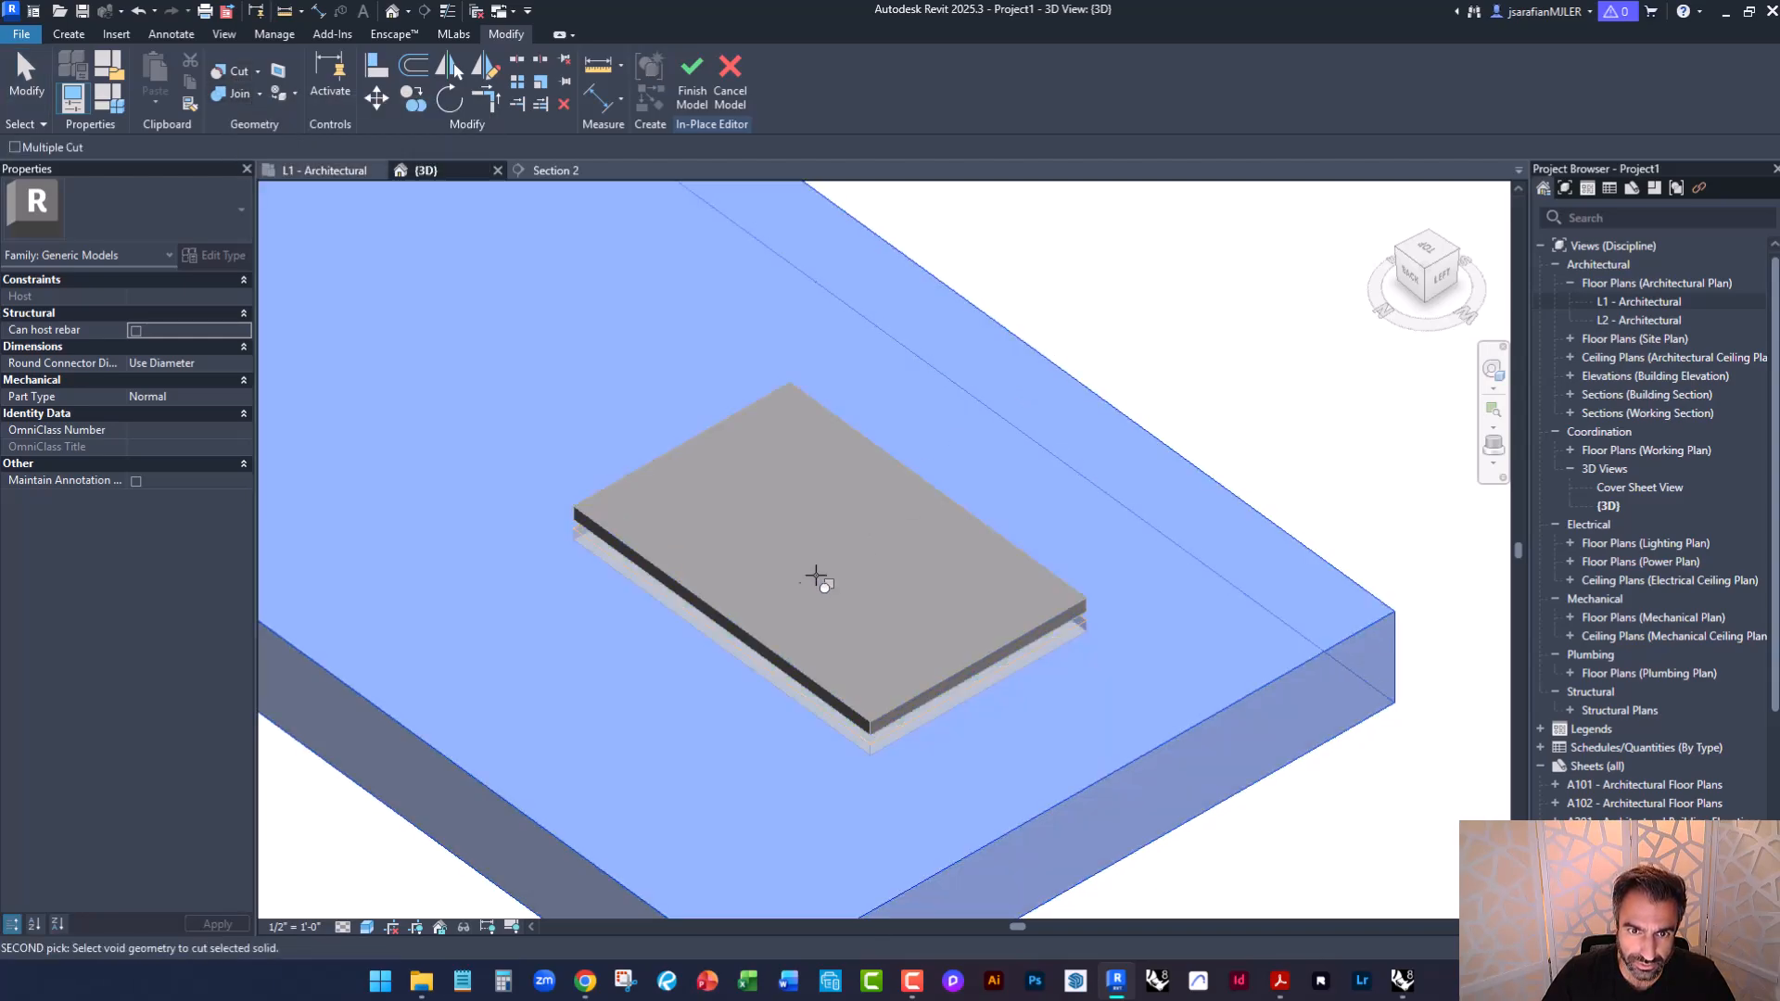
{"action": "left_click", "coordinate": [744, 662]}
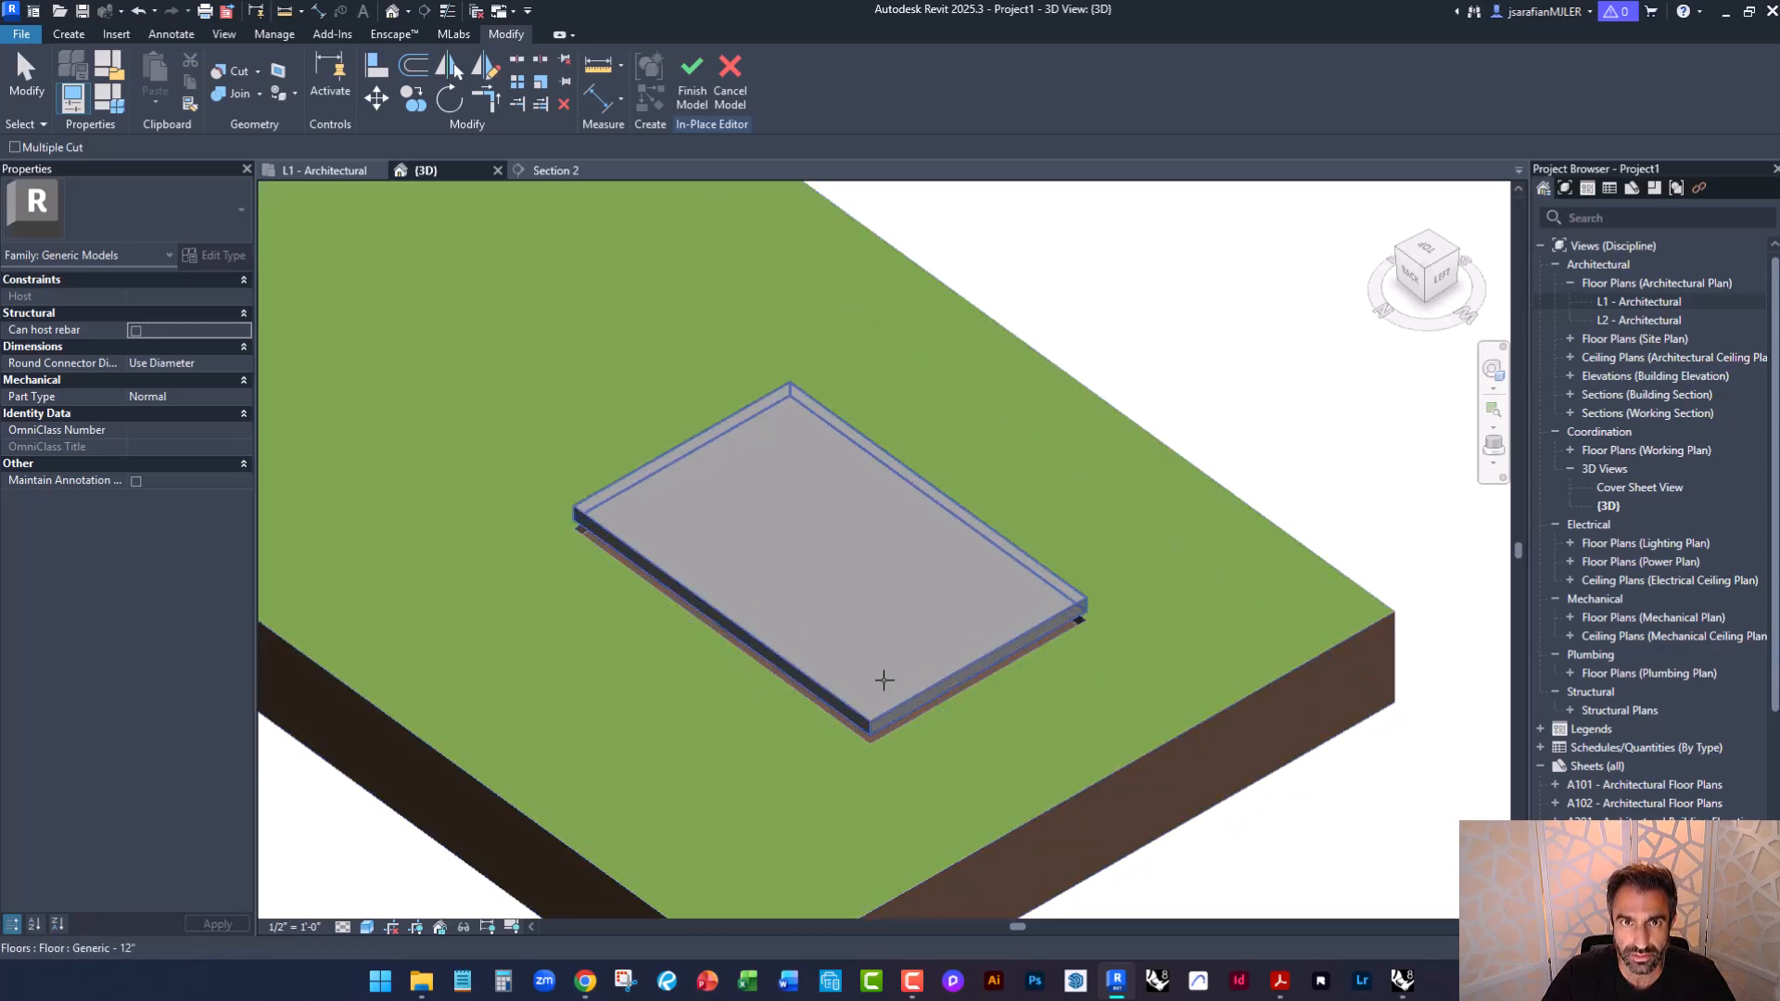
{"action": "left_click", "coordinate": [690, 92]}
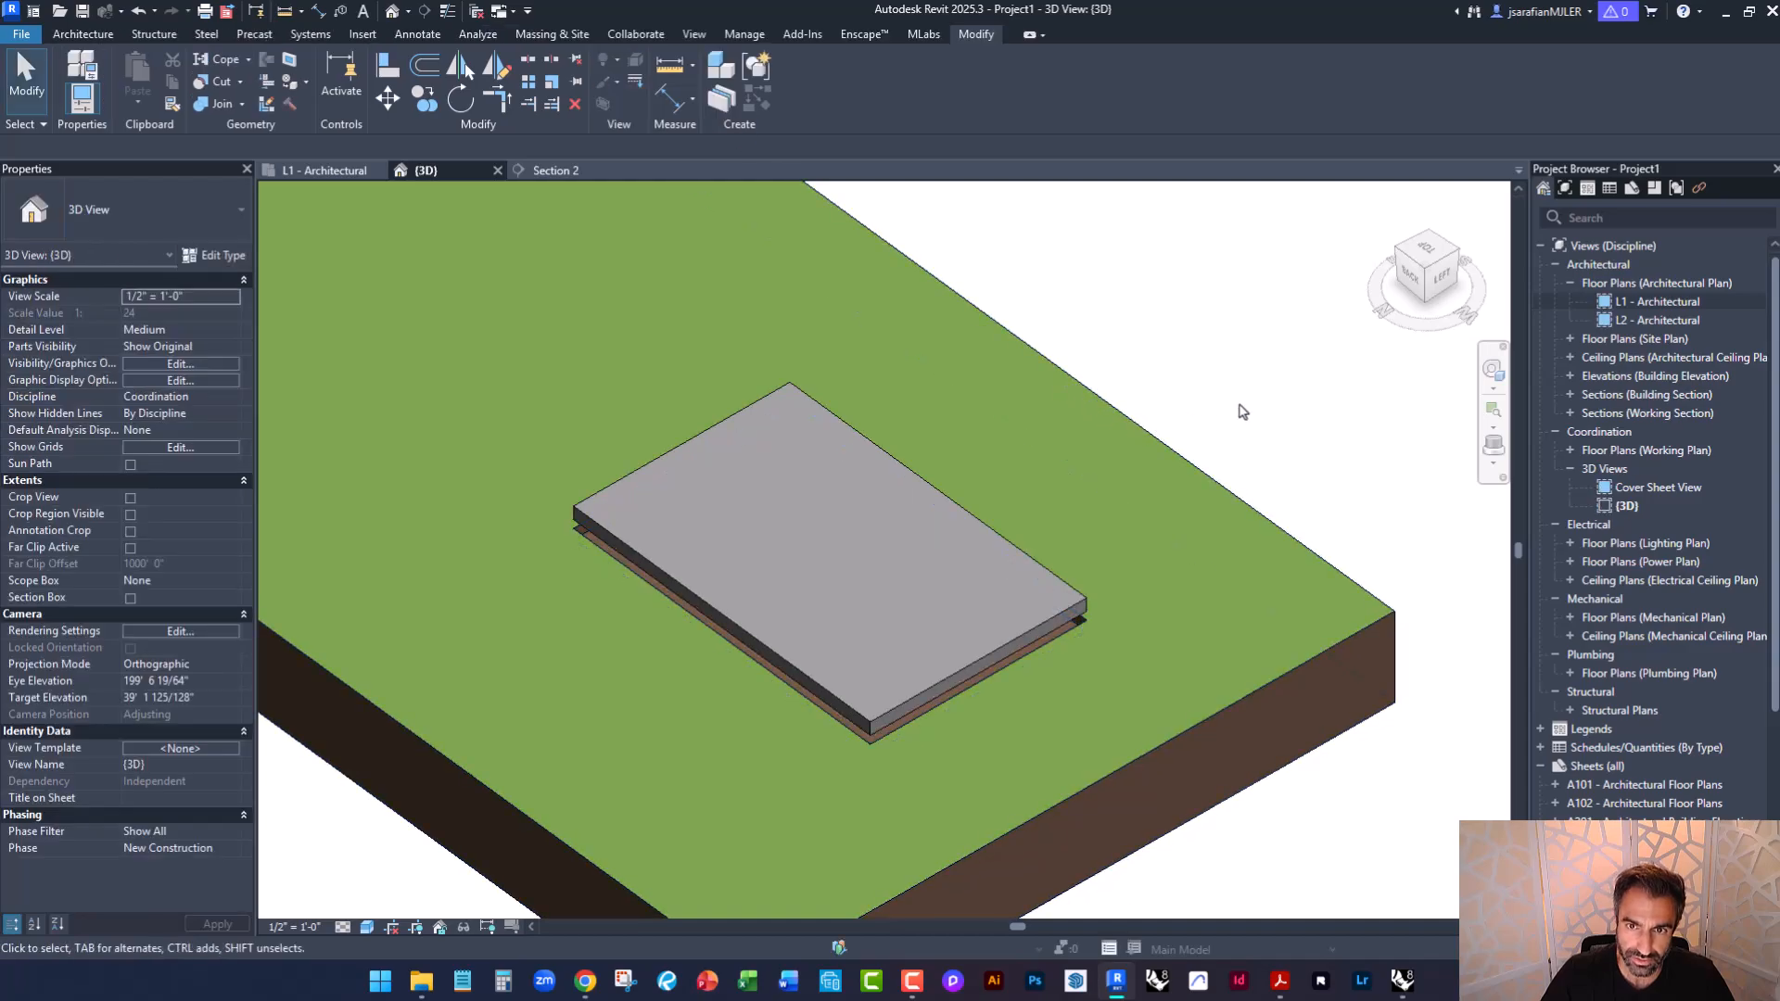
Edit the excavation void in place, stretch one end outward beyond the slab edge, and discard the edit.
{"action": "middle_click_drag", "start_coordinate": [1122, 642], "coordinate": [881, 641], "text": "shift"}
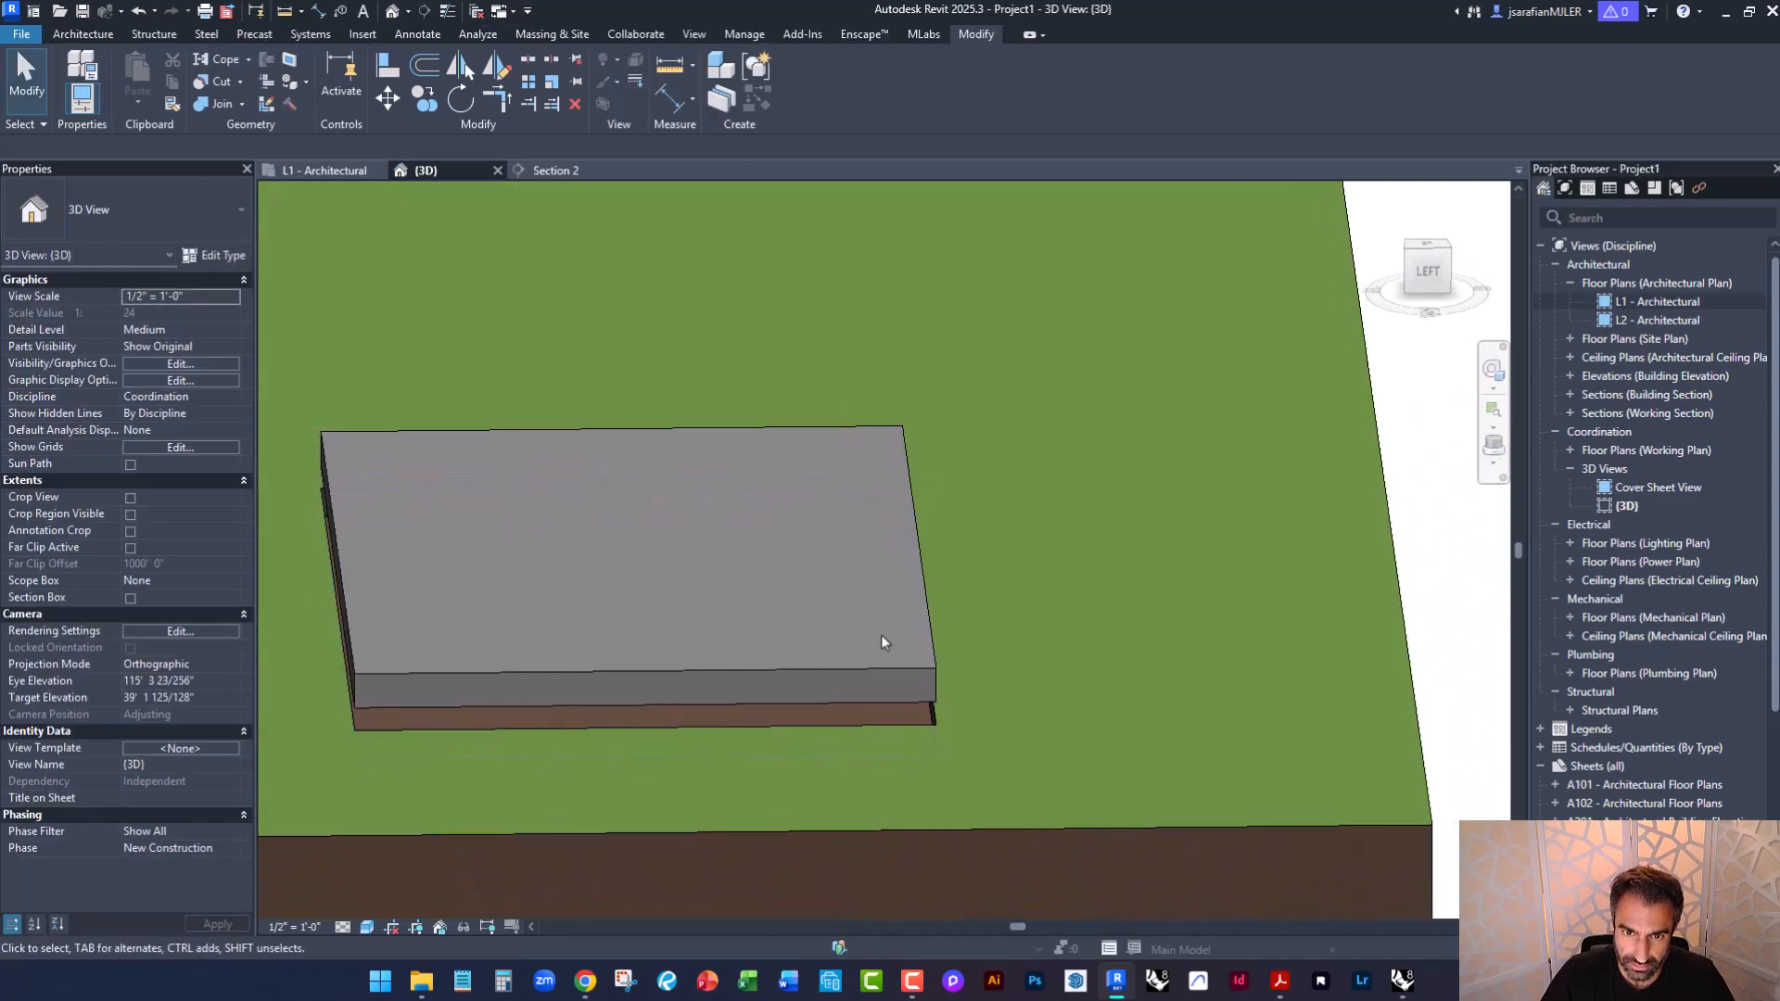
{"action": "left_click", "coordinate": [913, 732]}
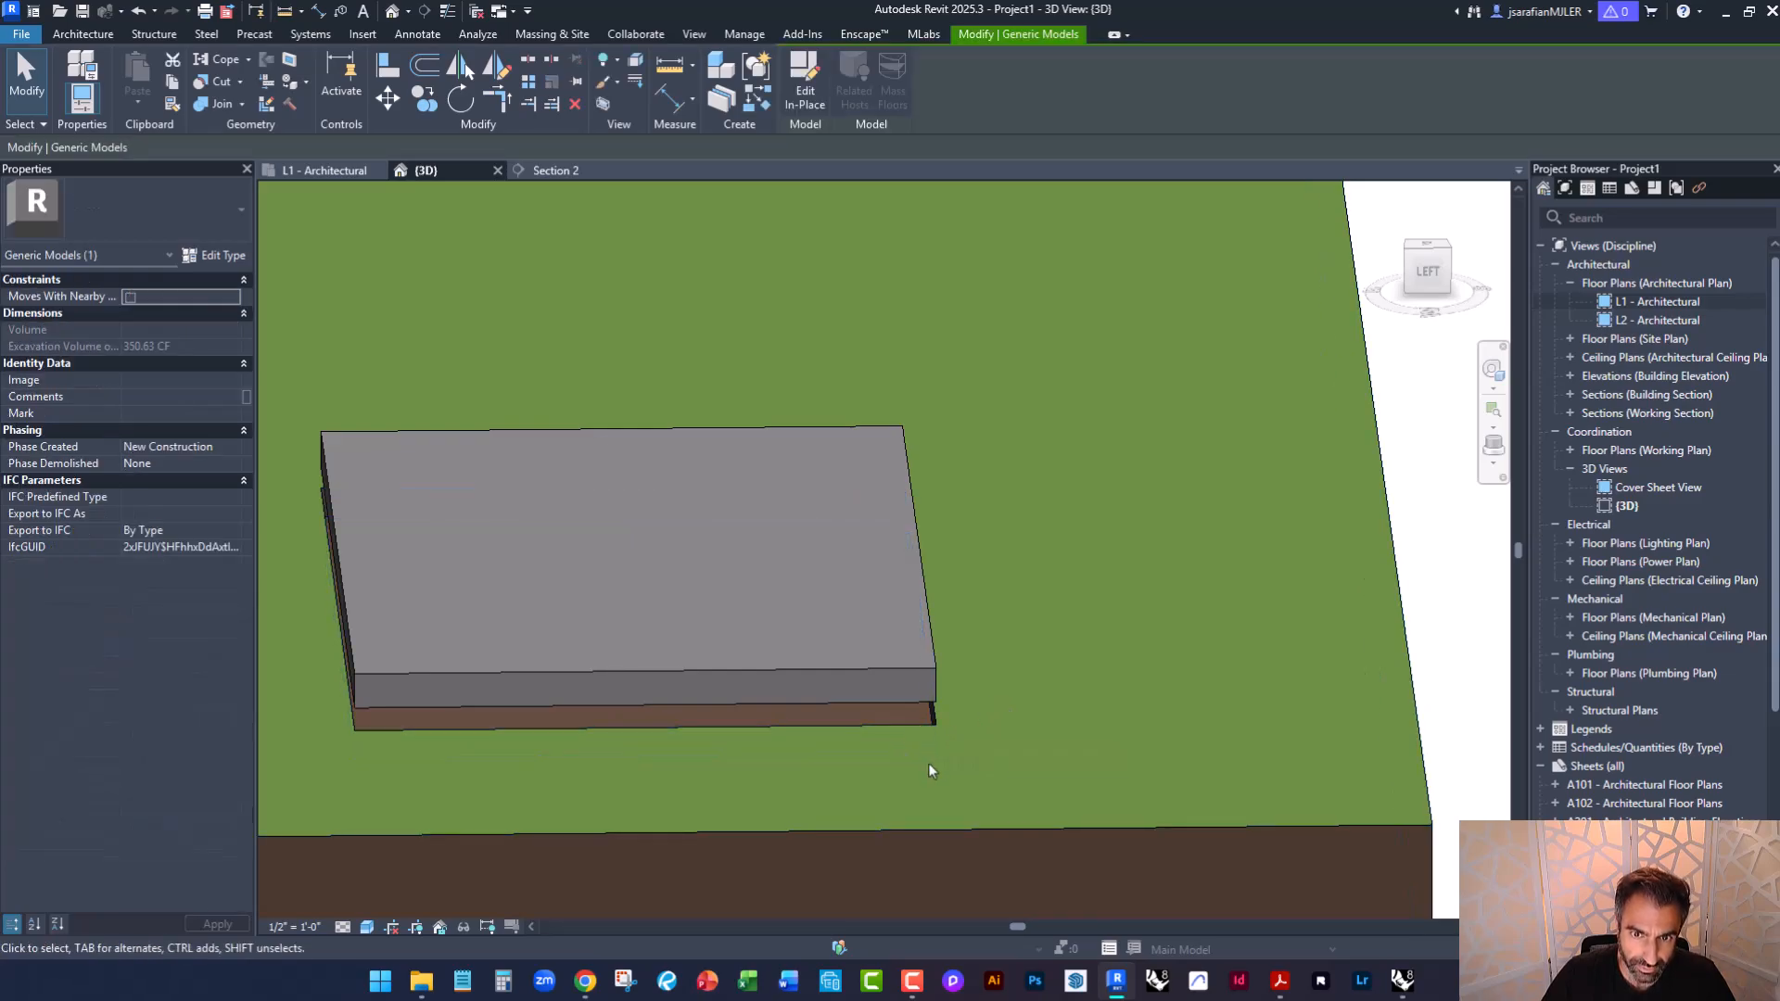
{"action": "left_click", "coordinate": [805, 104]}
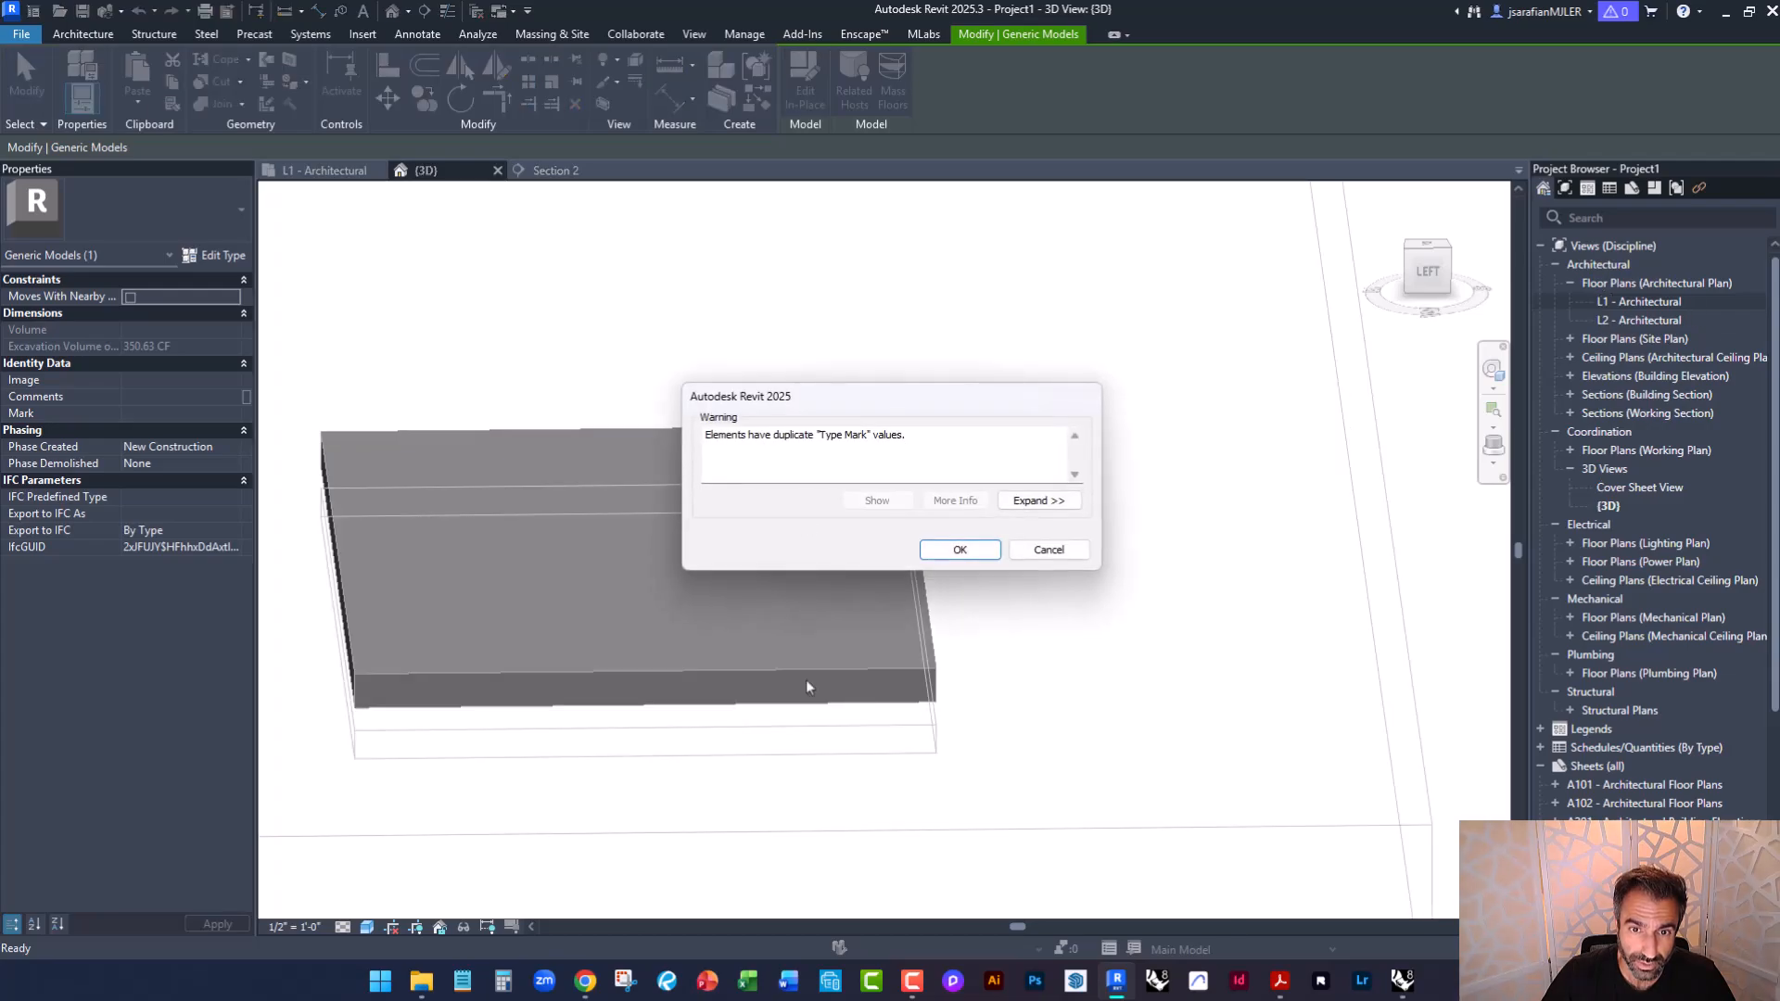
{"action": "left_click", "coordinate": [945, 553]}
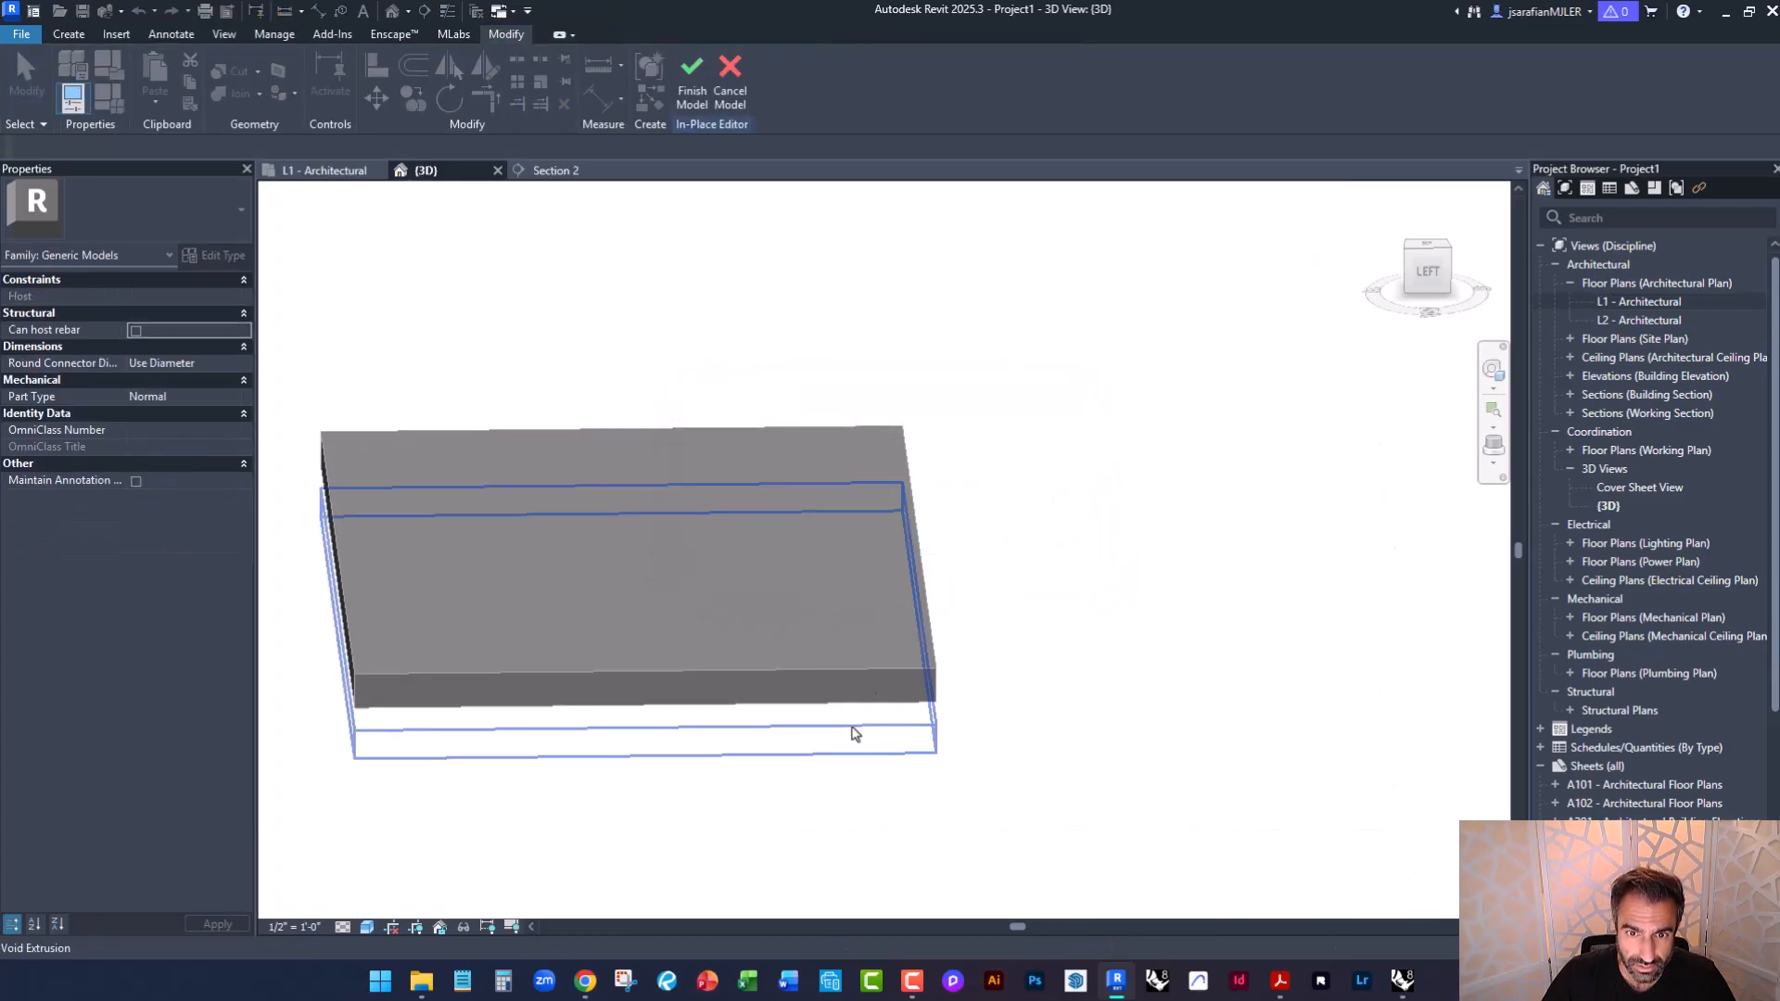
{"action": "left_click", "coordinate": [857, 728]}
{"action": "middle_click_drag", "start_coordinate": [638, 703], "coordinate": [781, 706], "text": "shift"}
{"action": "left_click_drag", "start_coordinate": [836, 736], "coordinate": [918, 791]}
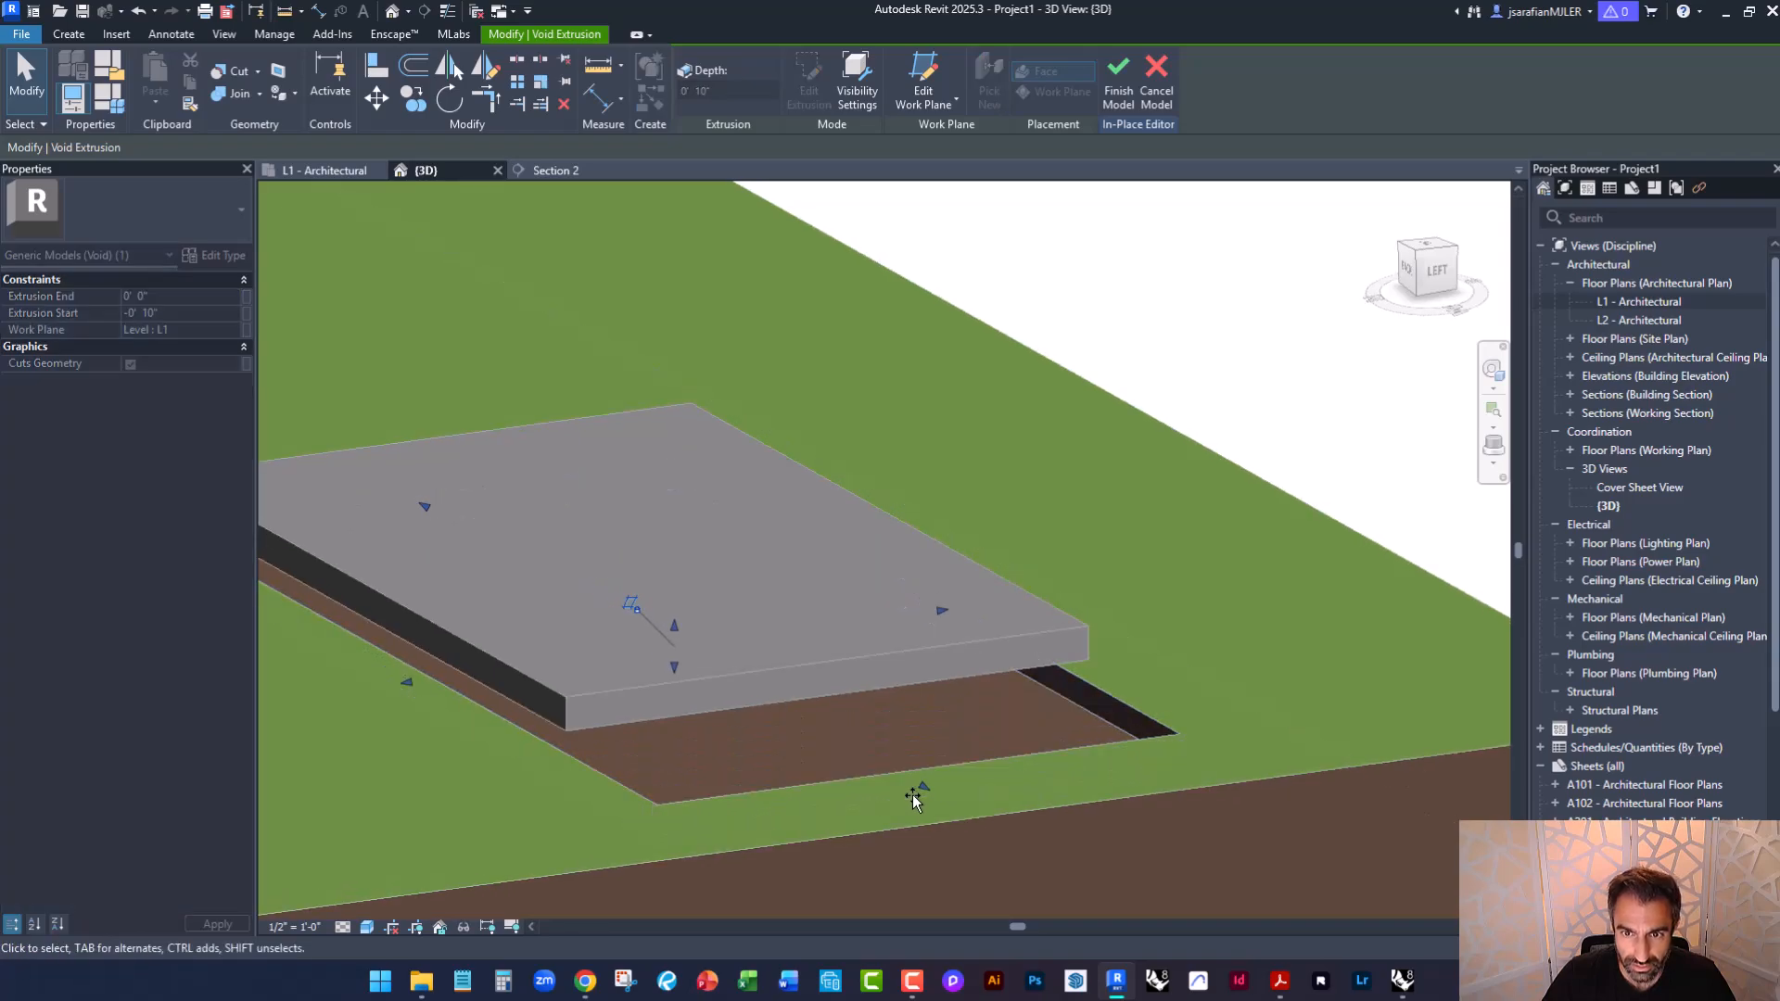
{"action": "middle_click_drag", "start_coordinate": [967, 579], "coordinate": [1053, 687], "text": "shift"}
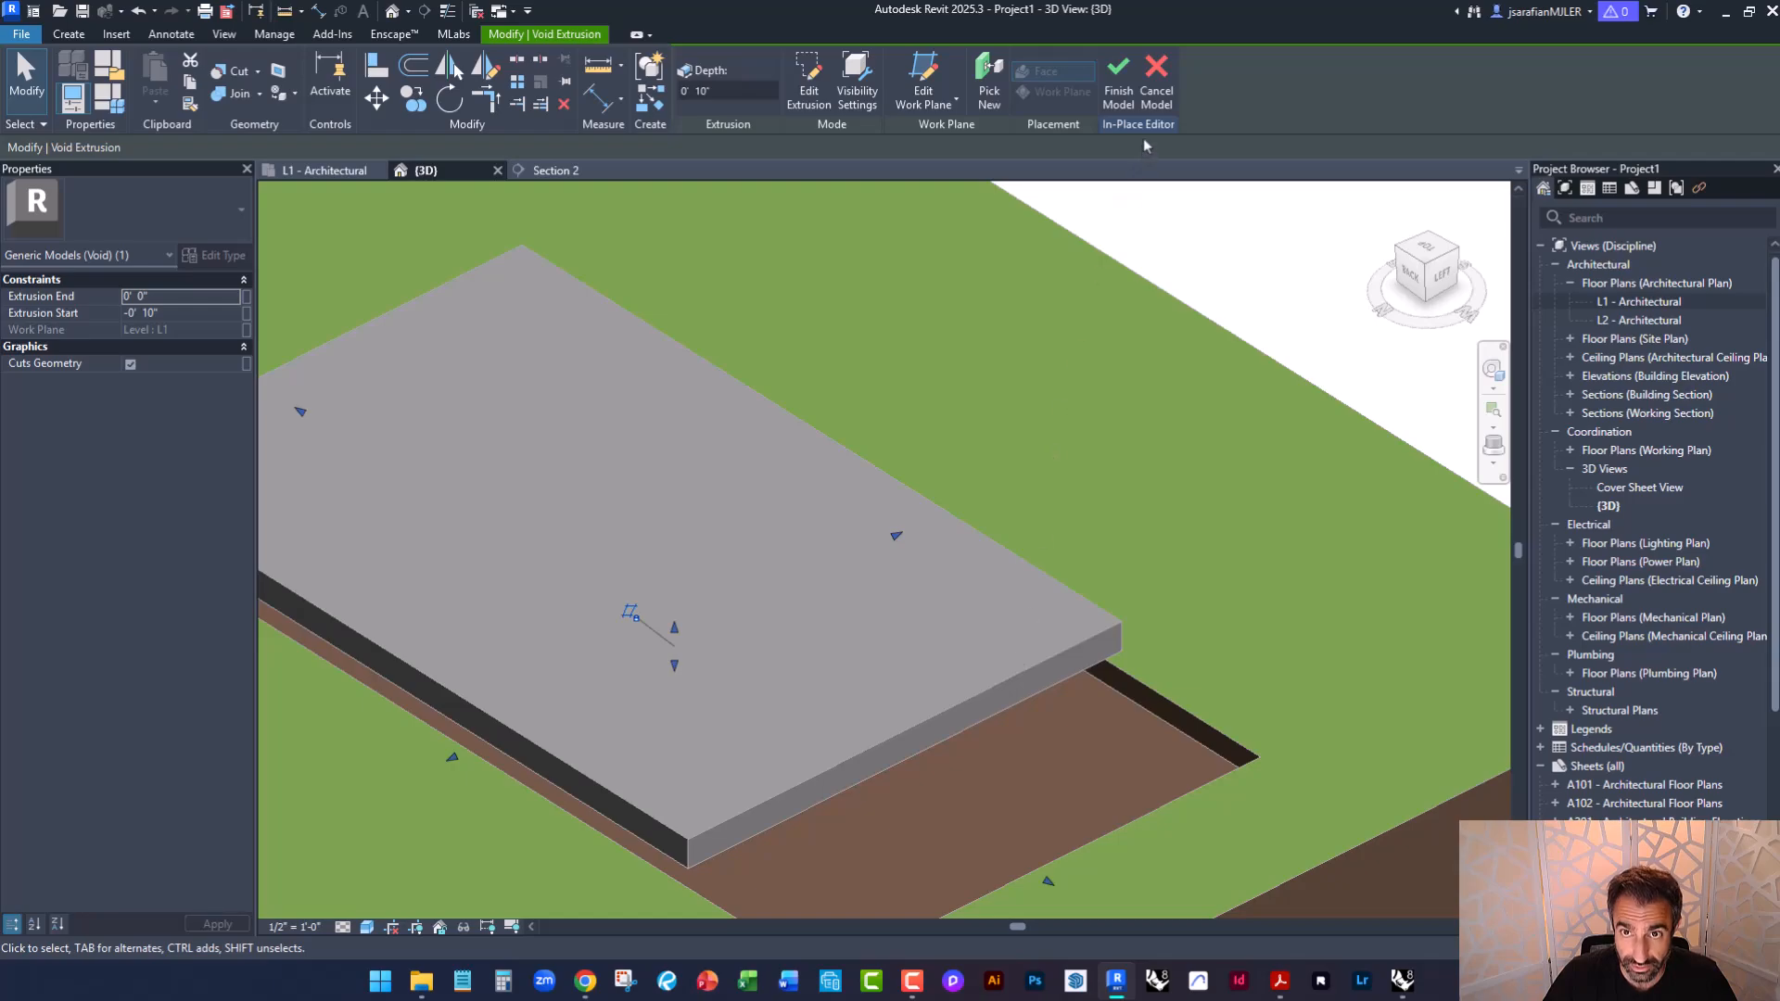
{"action": "left_click", "coordinate": [1156, 82]}
{"action": "left_click", "coordinate": [935, 509]}
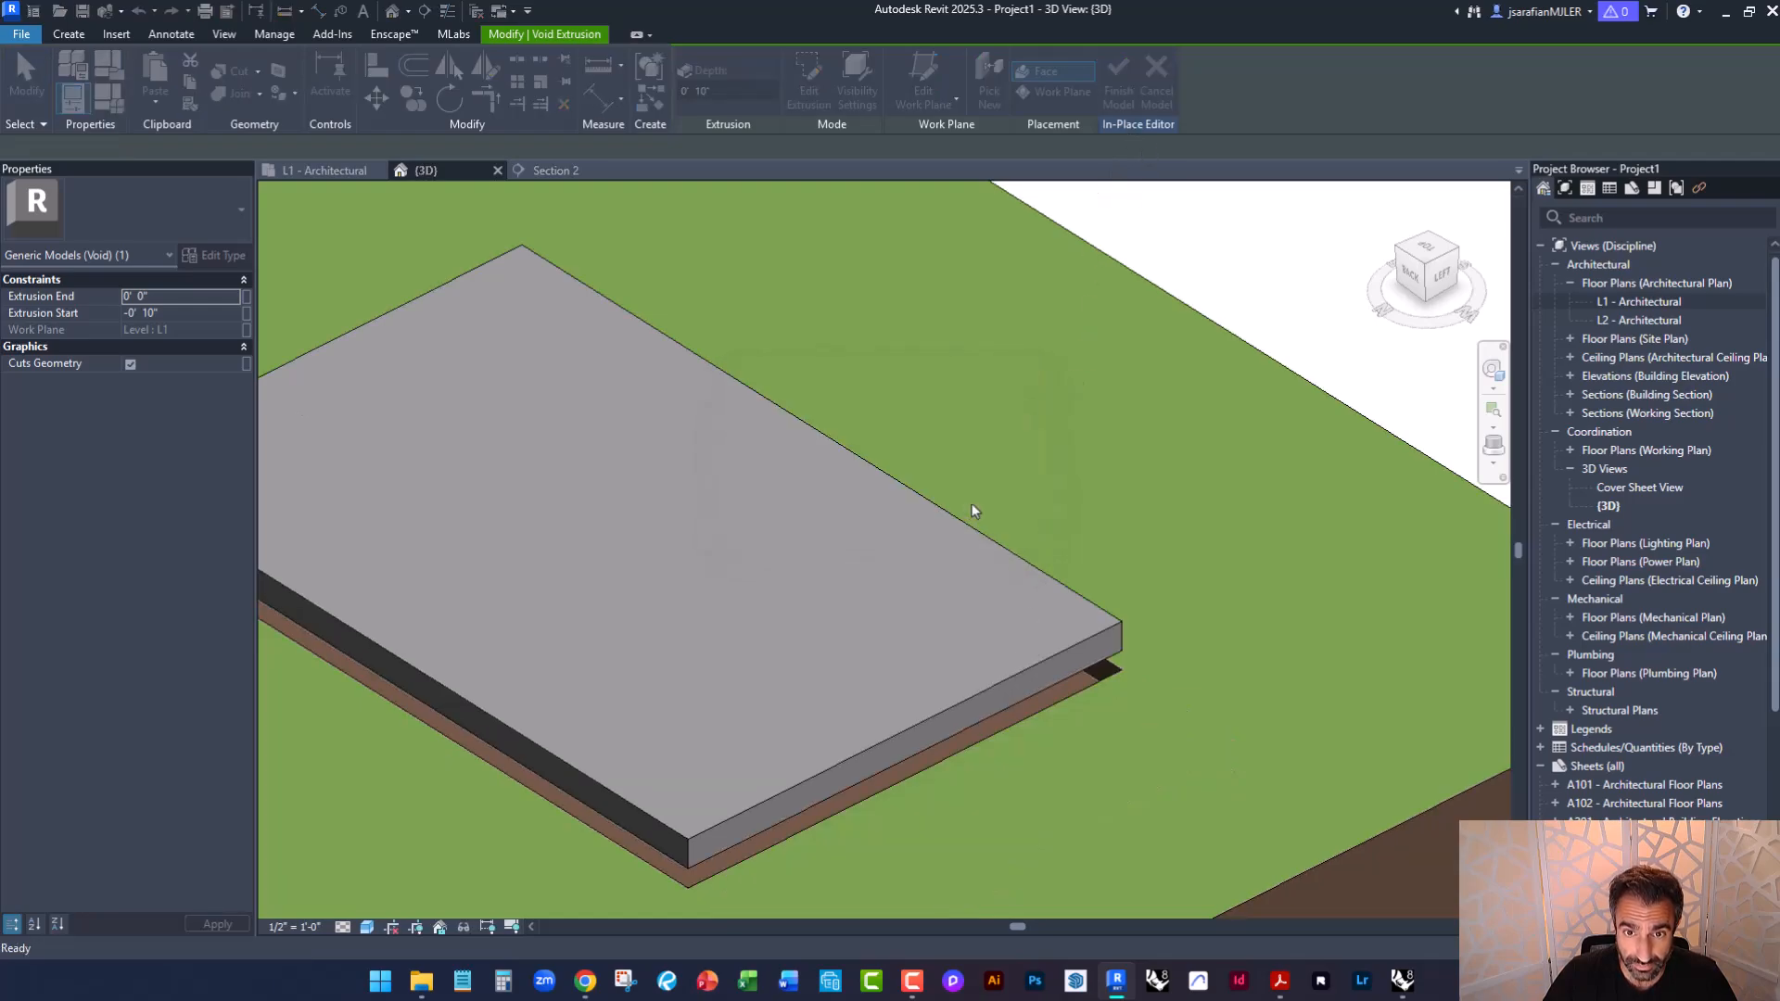
Start a structural wall and choose the Foundation - 10" Concrete wall type.
{"action": "middle_click_drag", "start_coordinate": [874, 720], "coordinate": [756, 540], "text": "shift"}
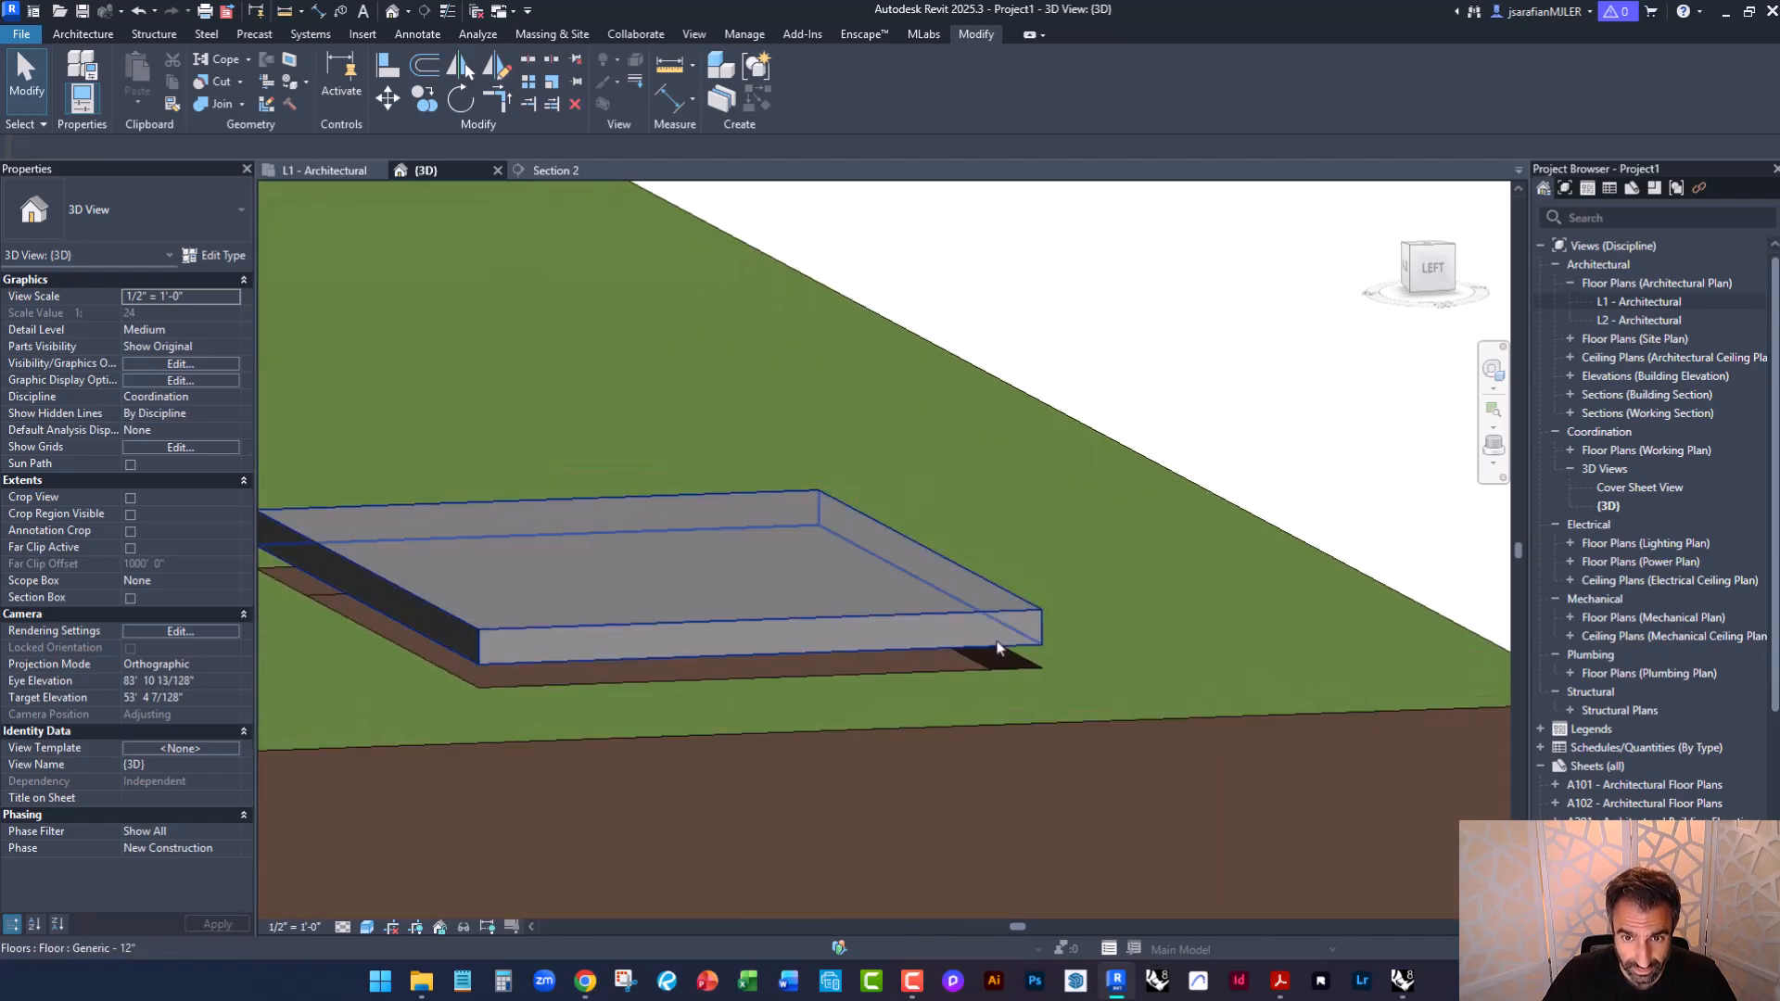
{"action": "middle_click_drag", "start_coordinate": [928, 621], "coordinate": [868, 649], "text": "shift"}
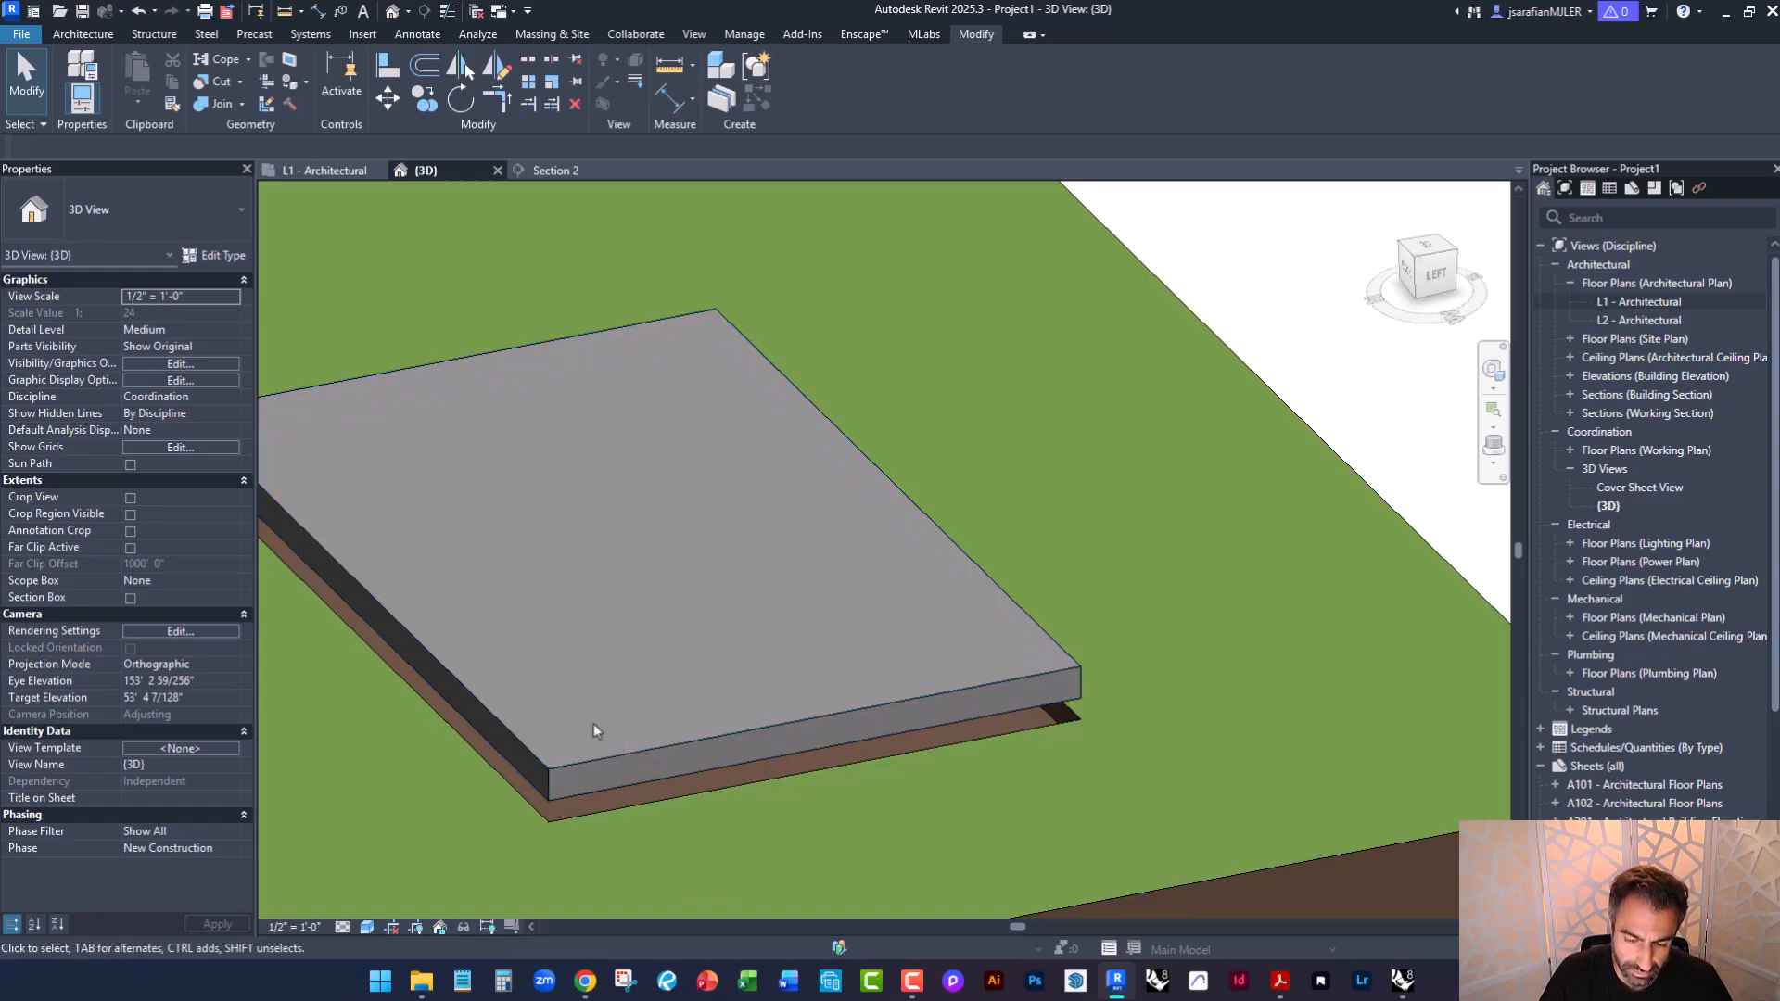
{"action": "middle_click_drag", "start_coordinate": [393, 594], "coordinate": [593, 584]}
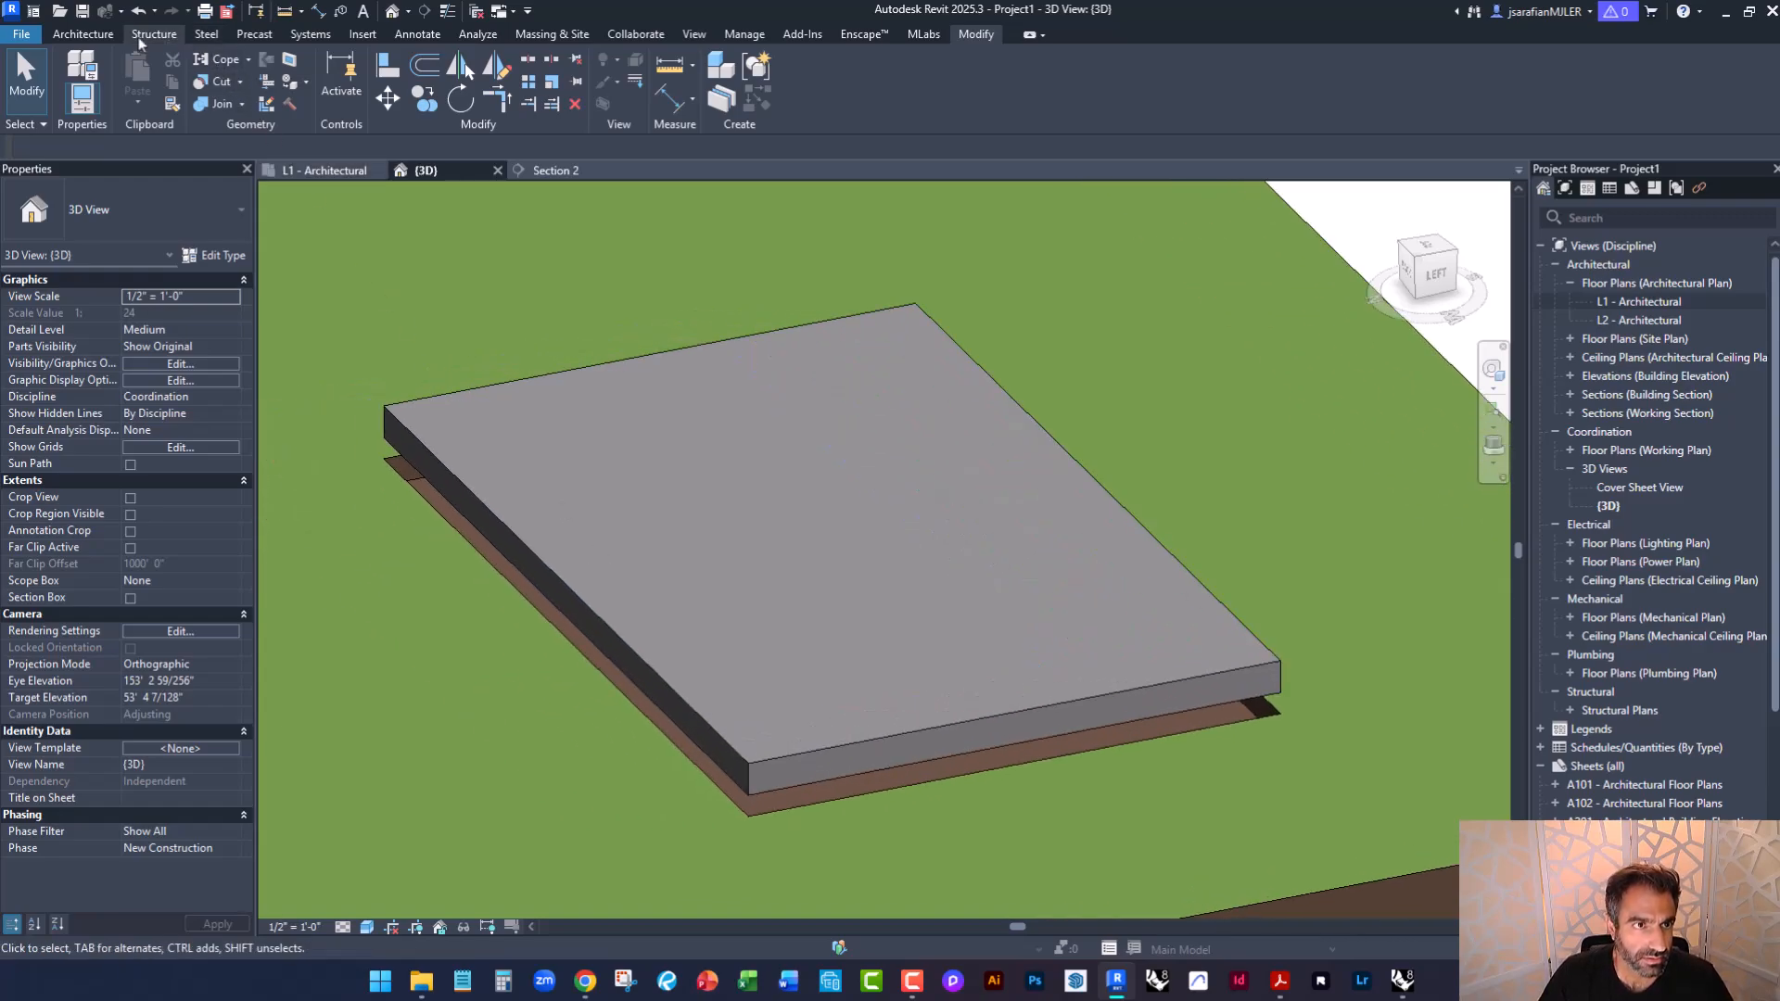
{"action": "left_click", "coordinate": [90, 38]}
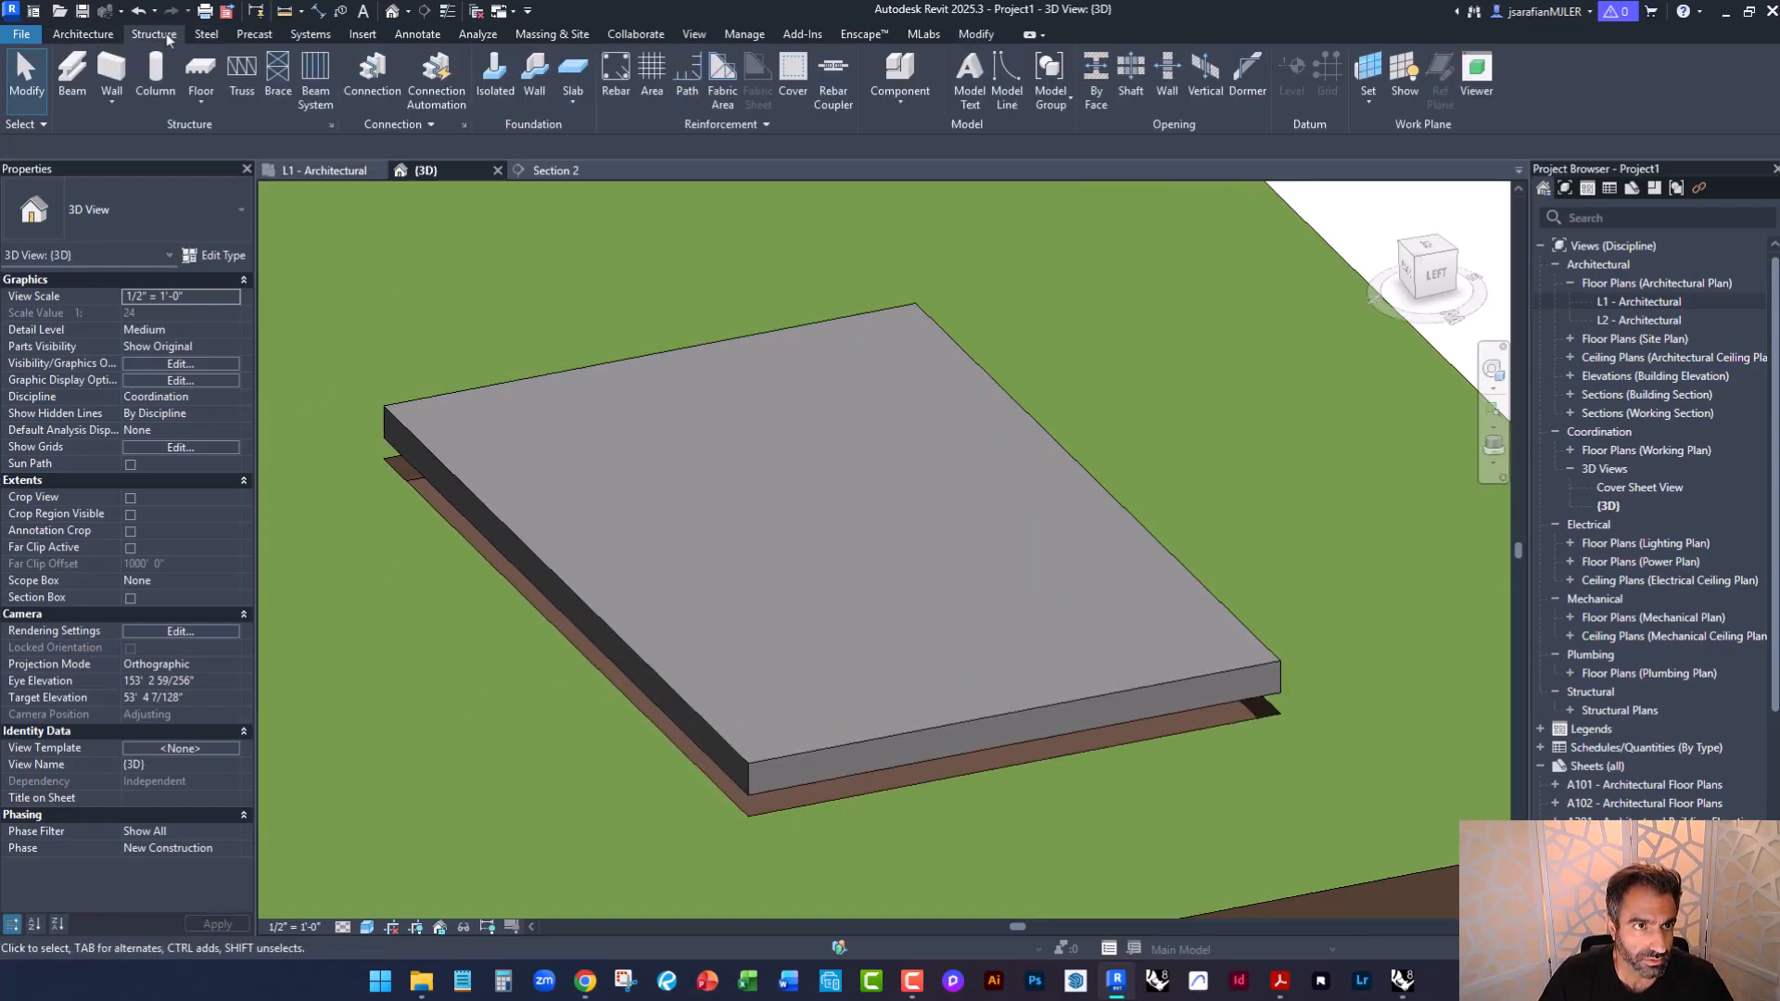
{"action": "left_click", "coordinate": [115, 102]}
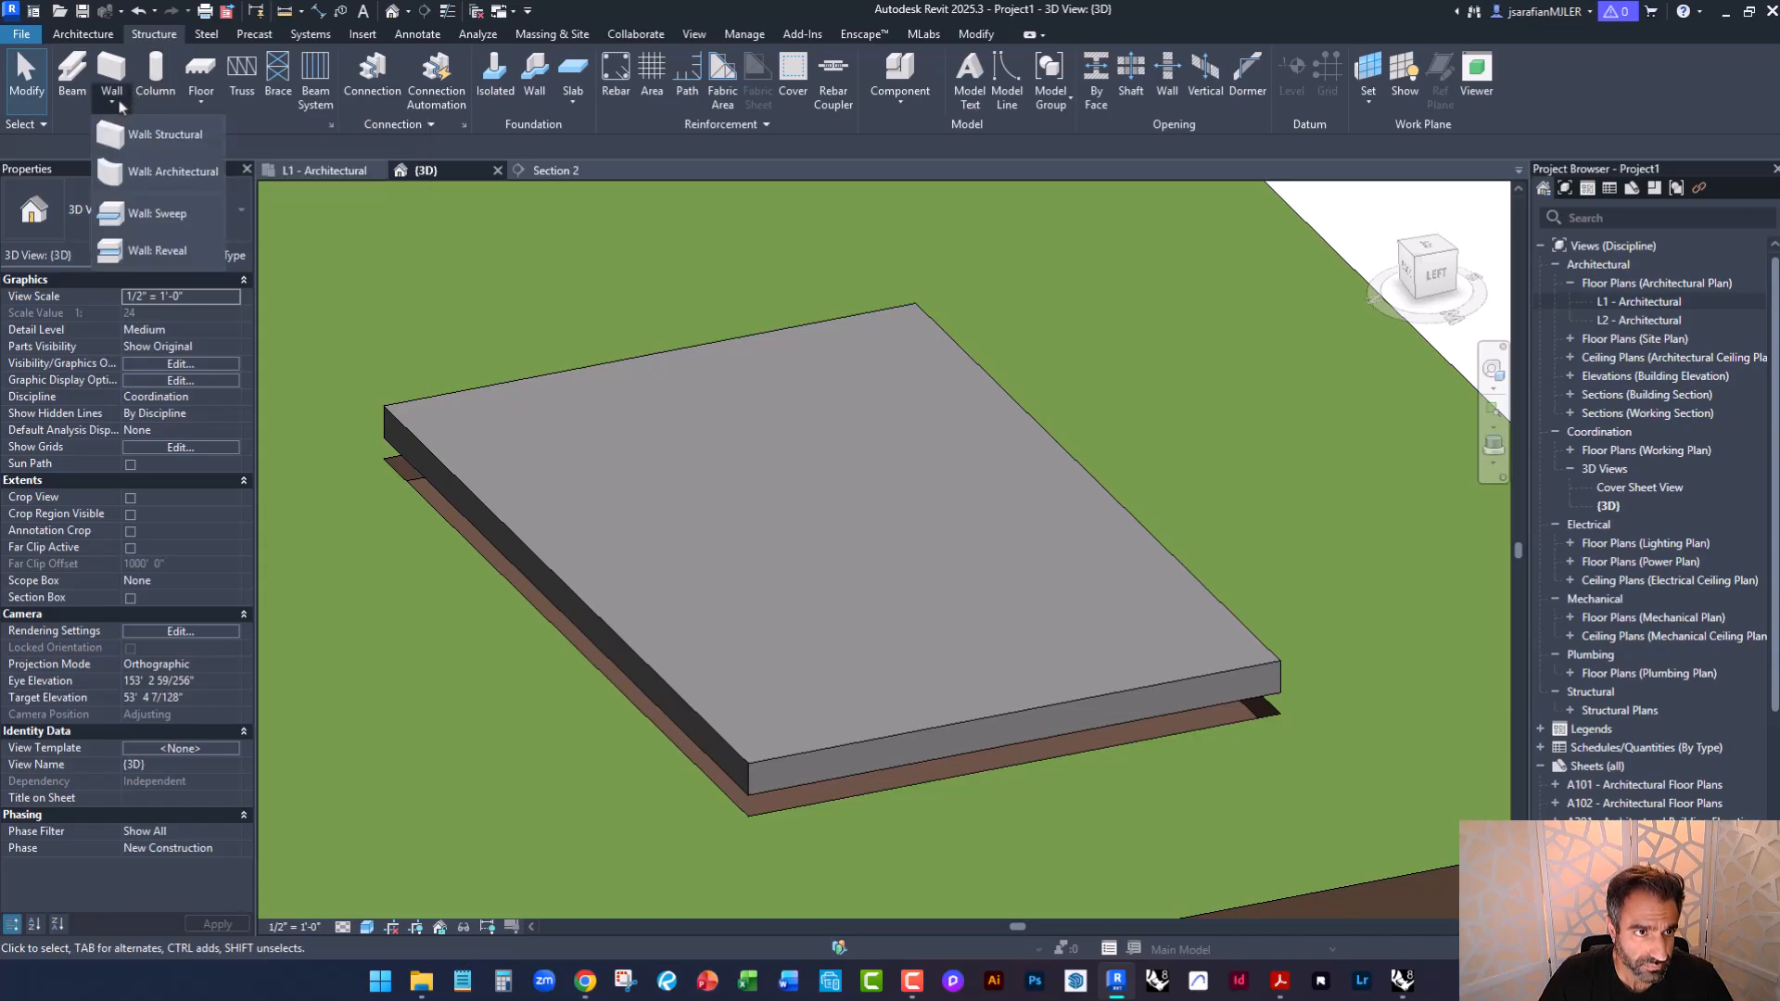
{"action": "left_click", "coordinate": [157, 137]}
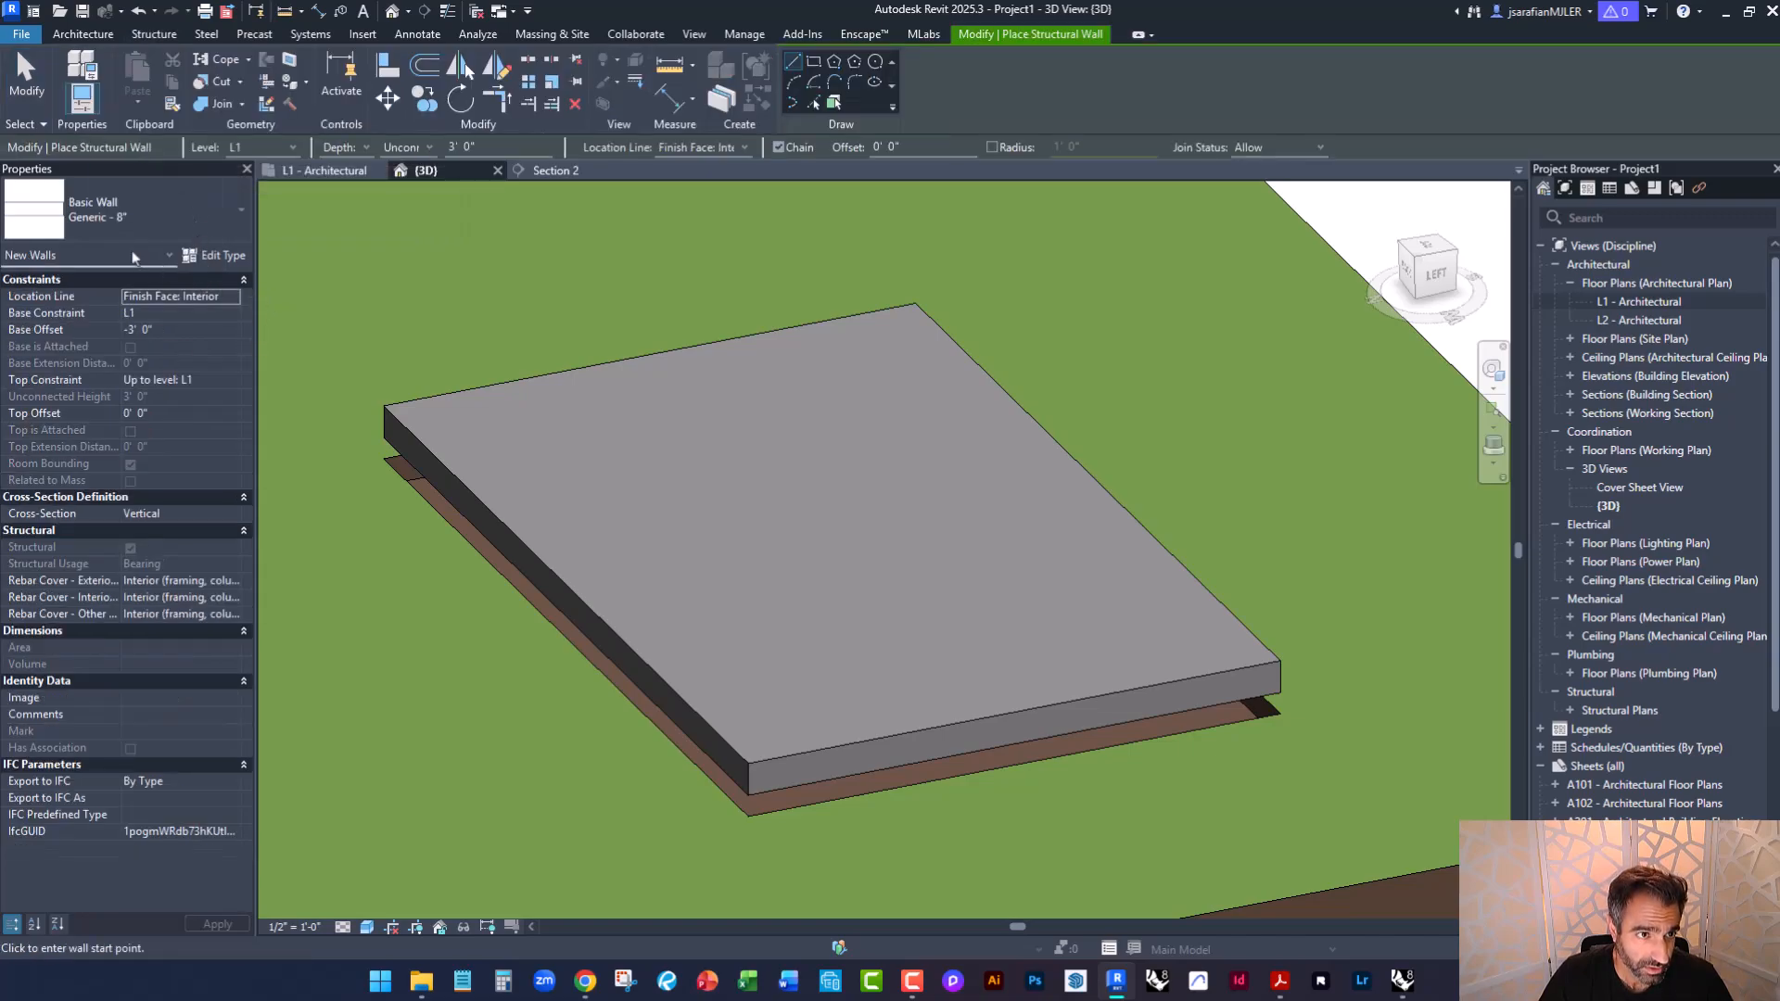
{"action": "left_click", "coordinate": [139, 218]}
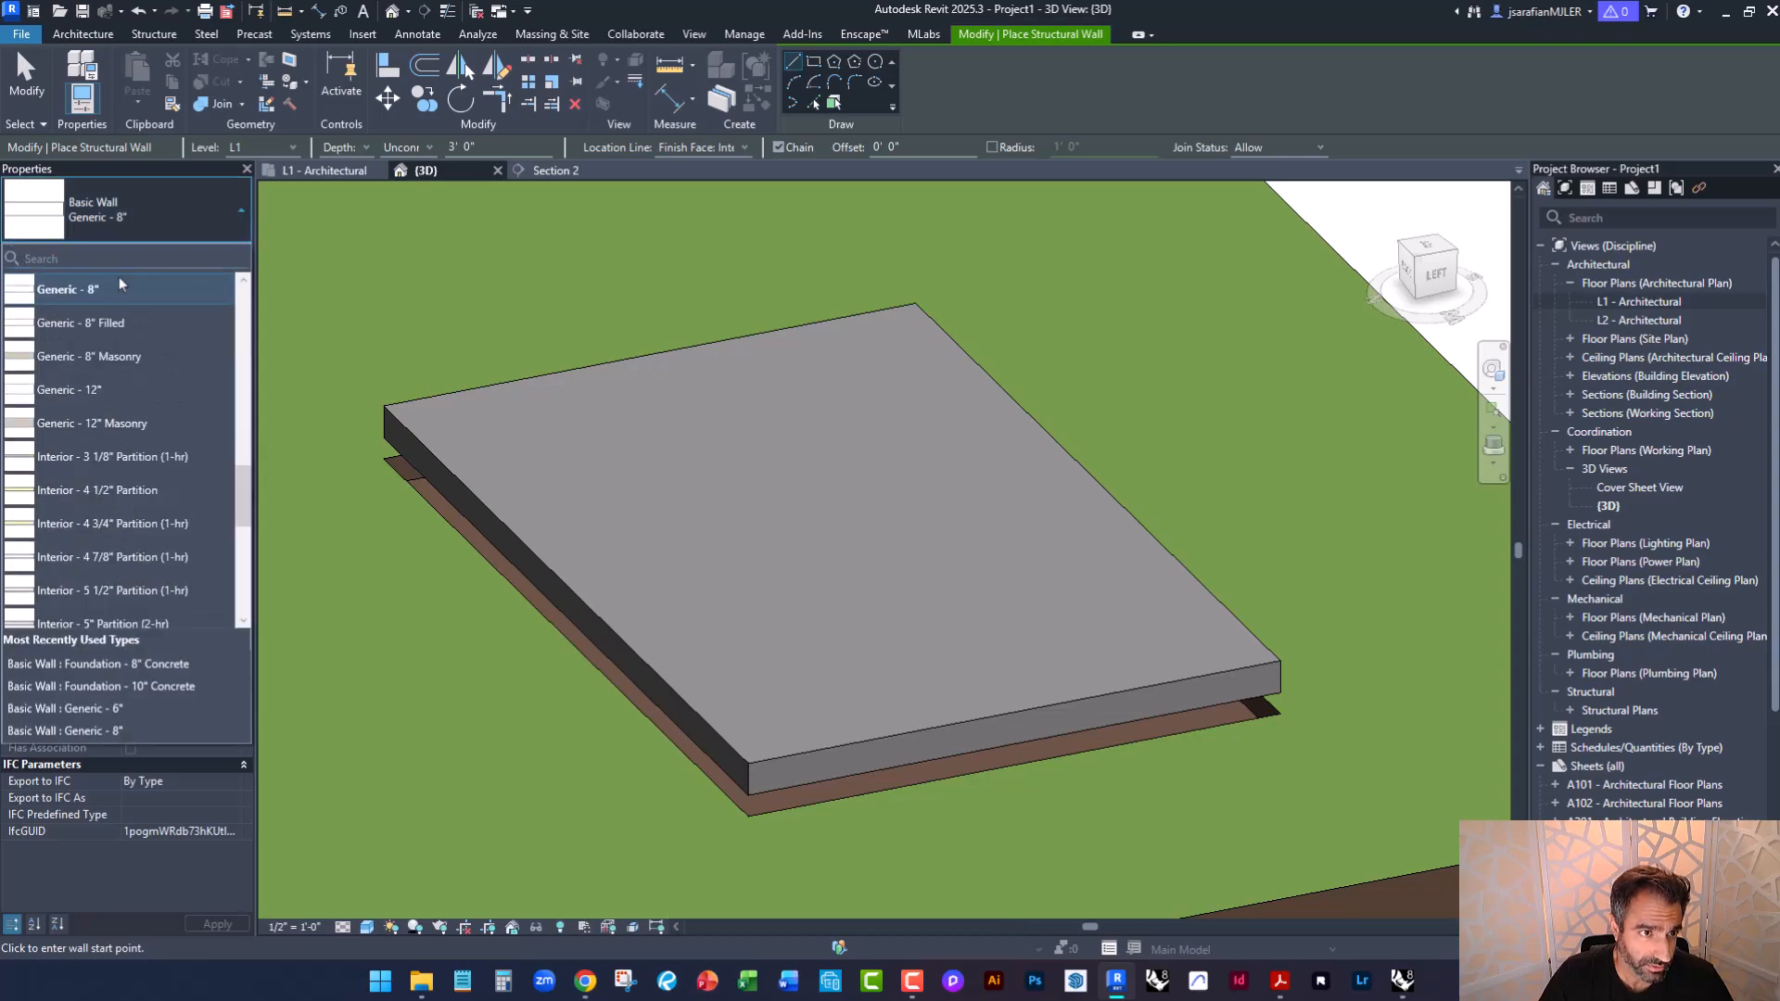
{"action": "scroll", "coordinate": [129, 382], "scroll_direction": "up", "scroll_amount": 3}
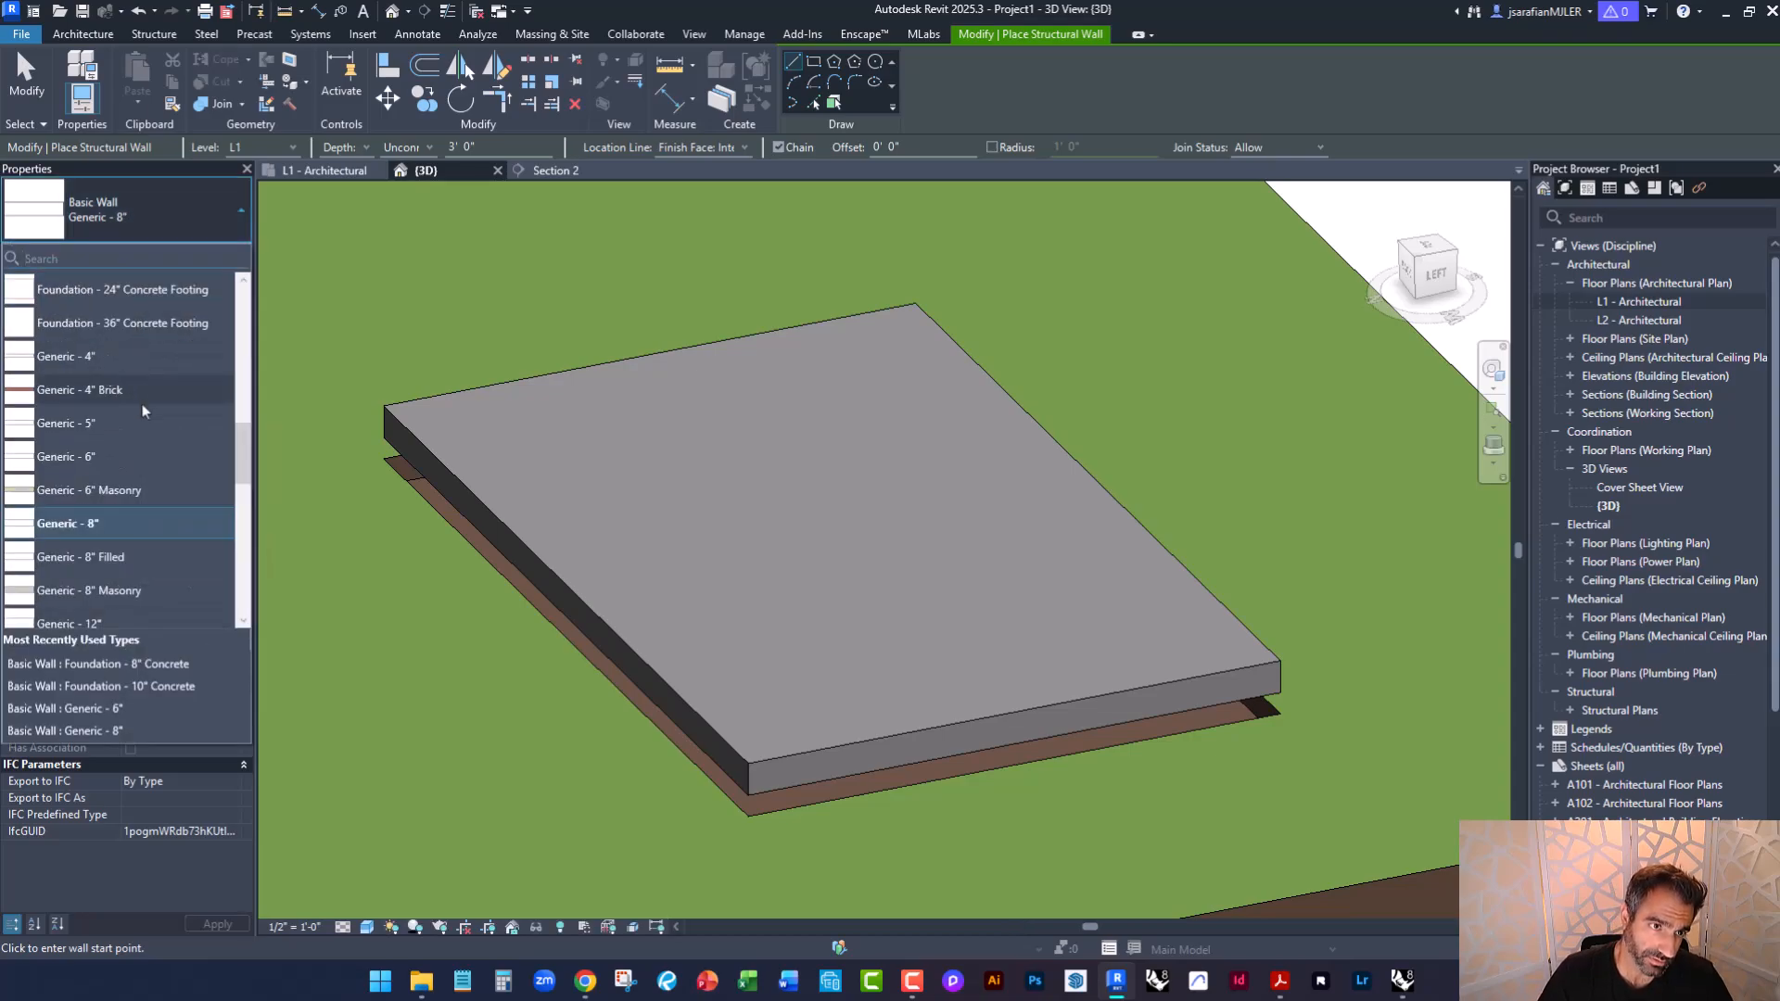
{"action": "scroll", "coordinate": [144, 411], "scroll_direction": "up", "scroll_amount": 3}
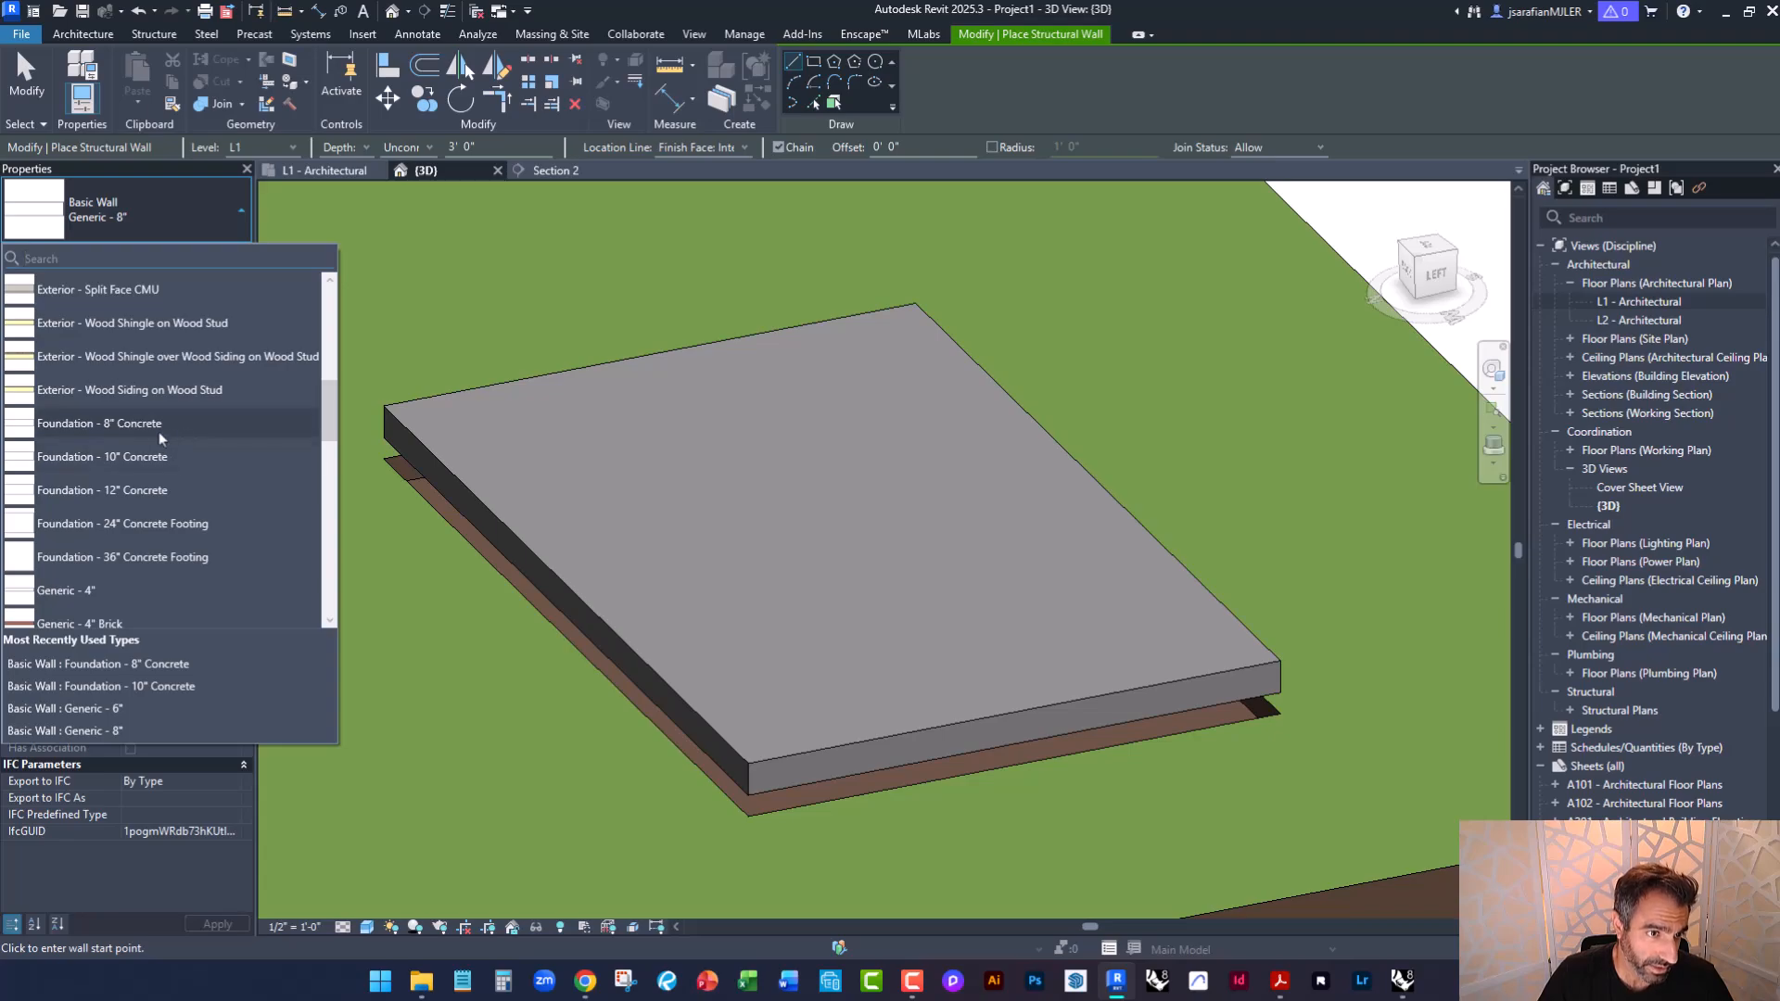
{"action": "left_click", "coordinate": [76, 459]}
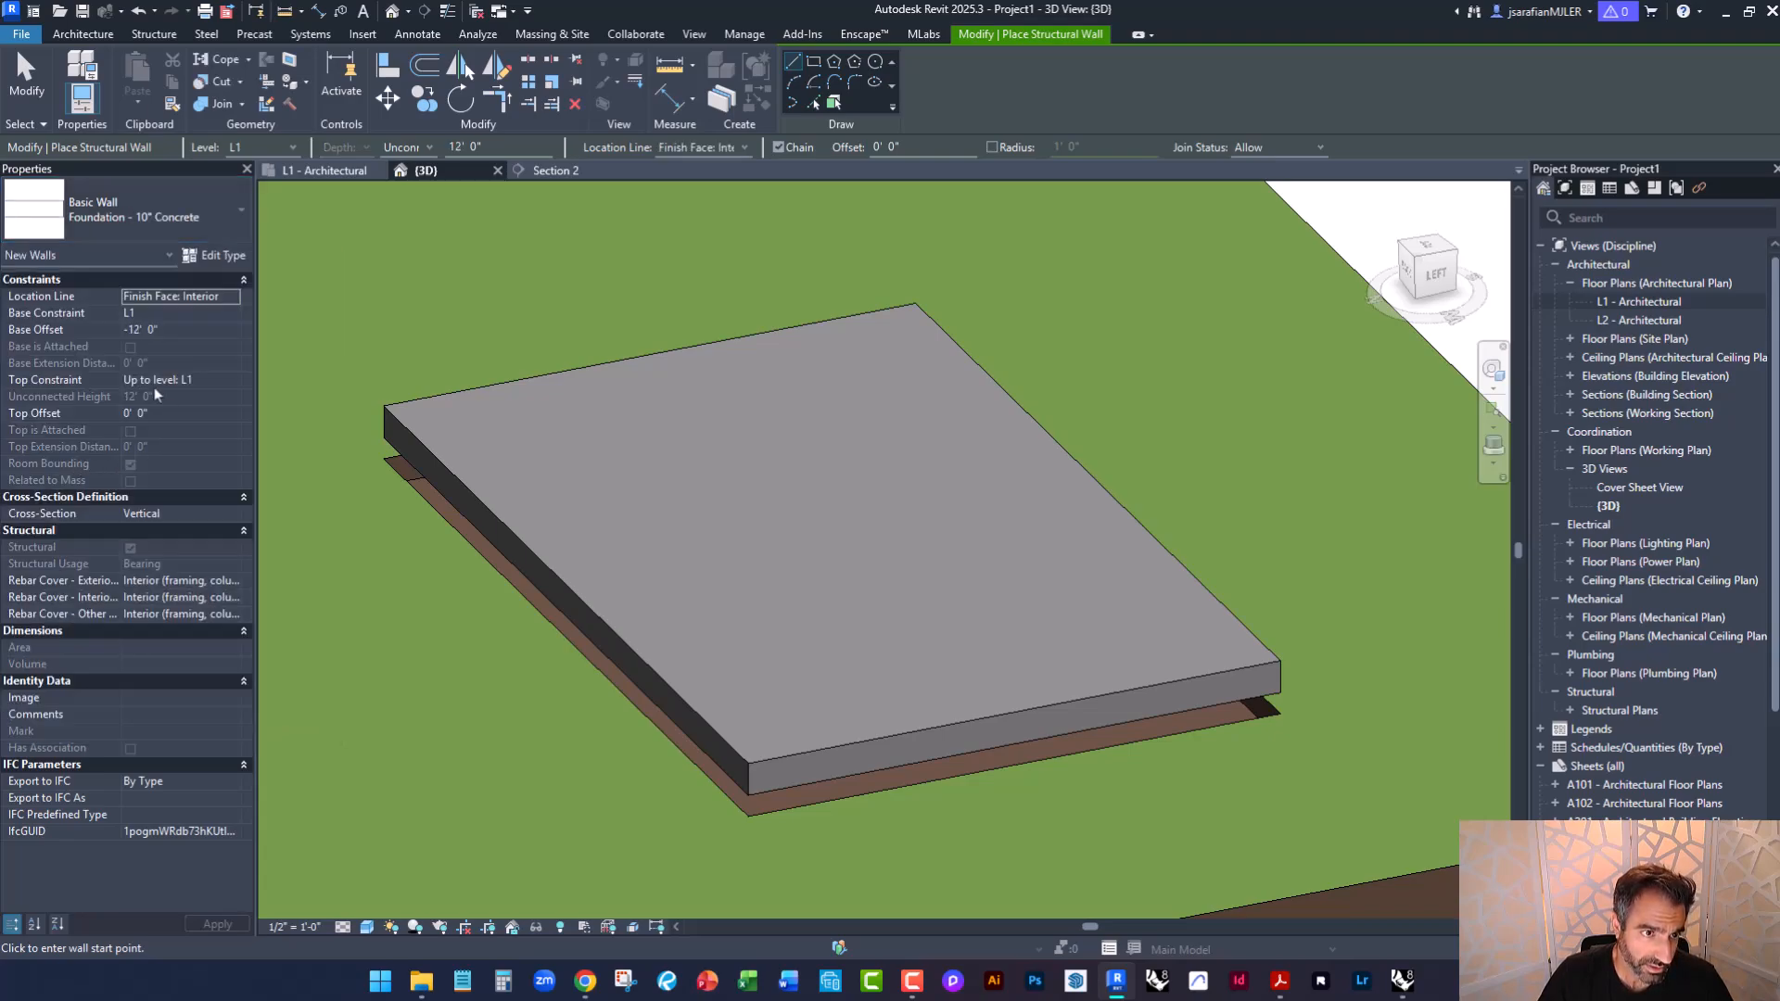
Duplicate the Foundation - 10" Concrete wall type and name the copy Foundation - 8" V.2.
{"action": "left_click", "coordinate": [213, 256]}
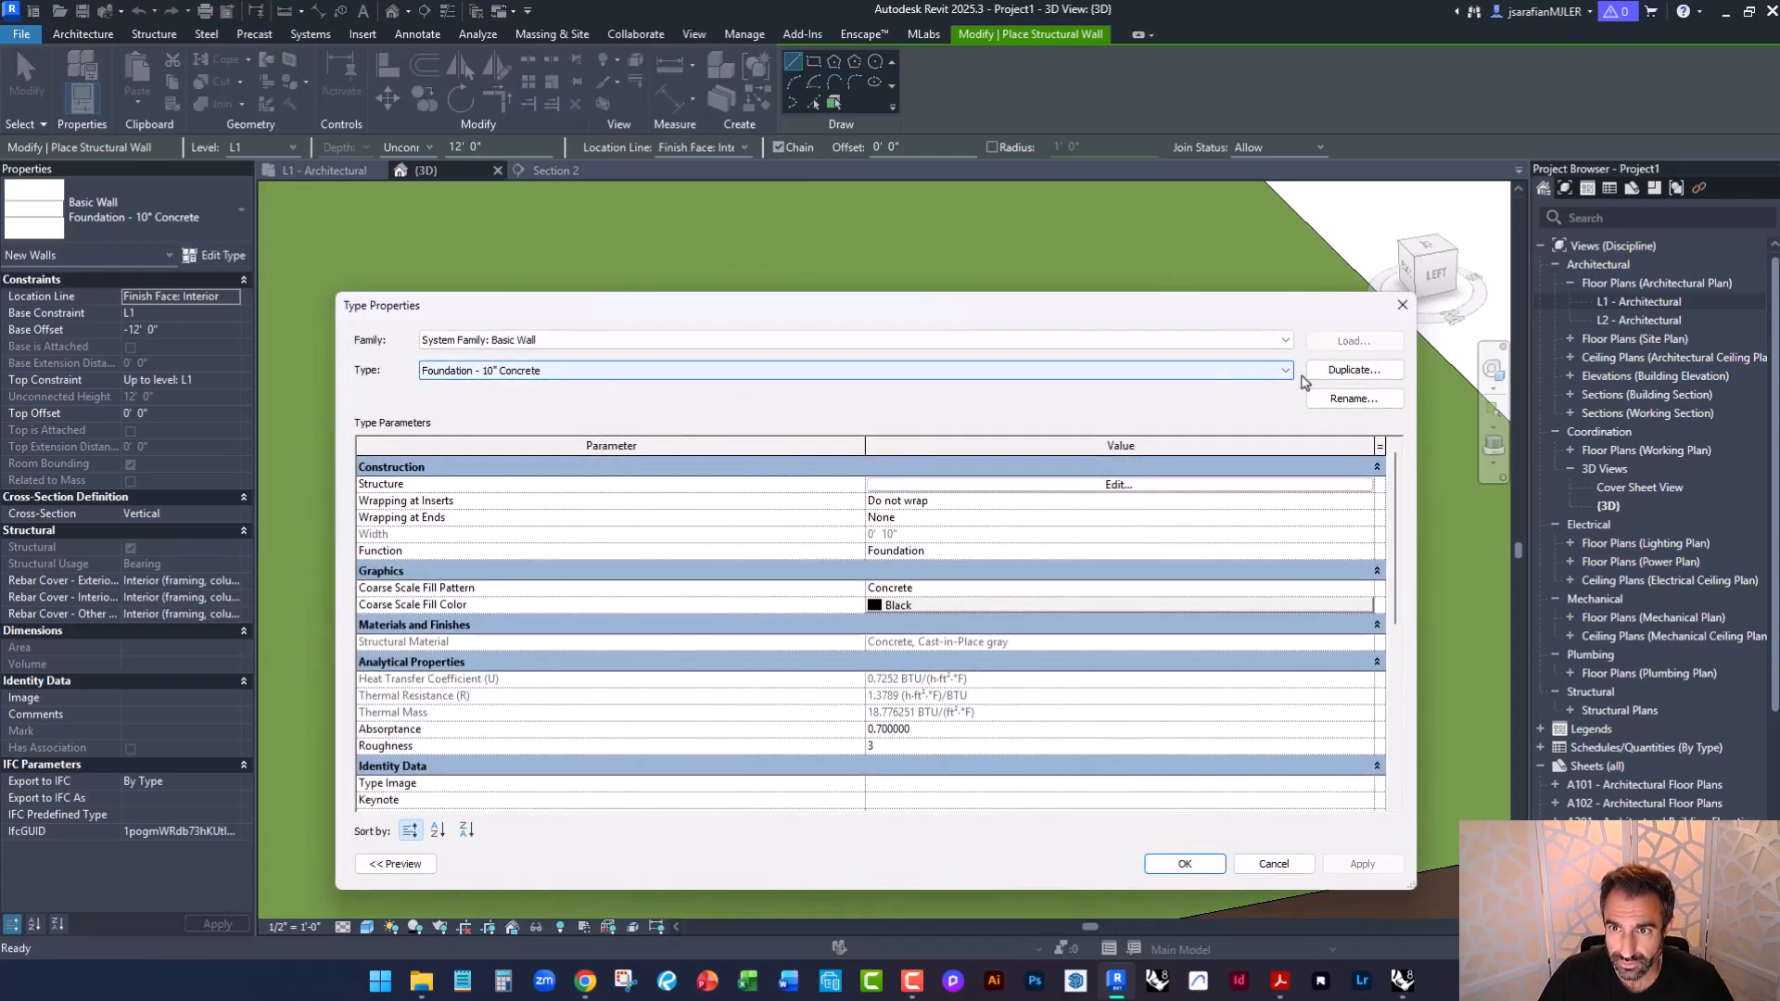
{"action": "left_click", "coordinate": [1336, 370]}
{"action": "left_click", "coordinate": [909, 584]}
{"action": "left_click_drag", "start_coordinate": [908, 584], "coordinate": [829, 583]}
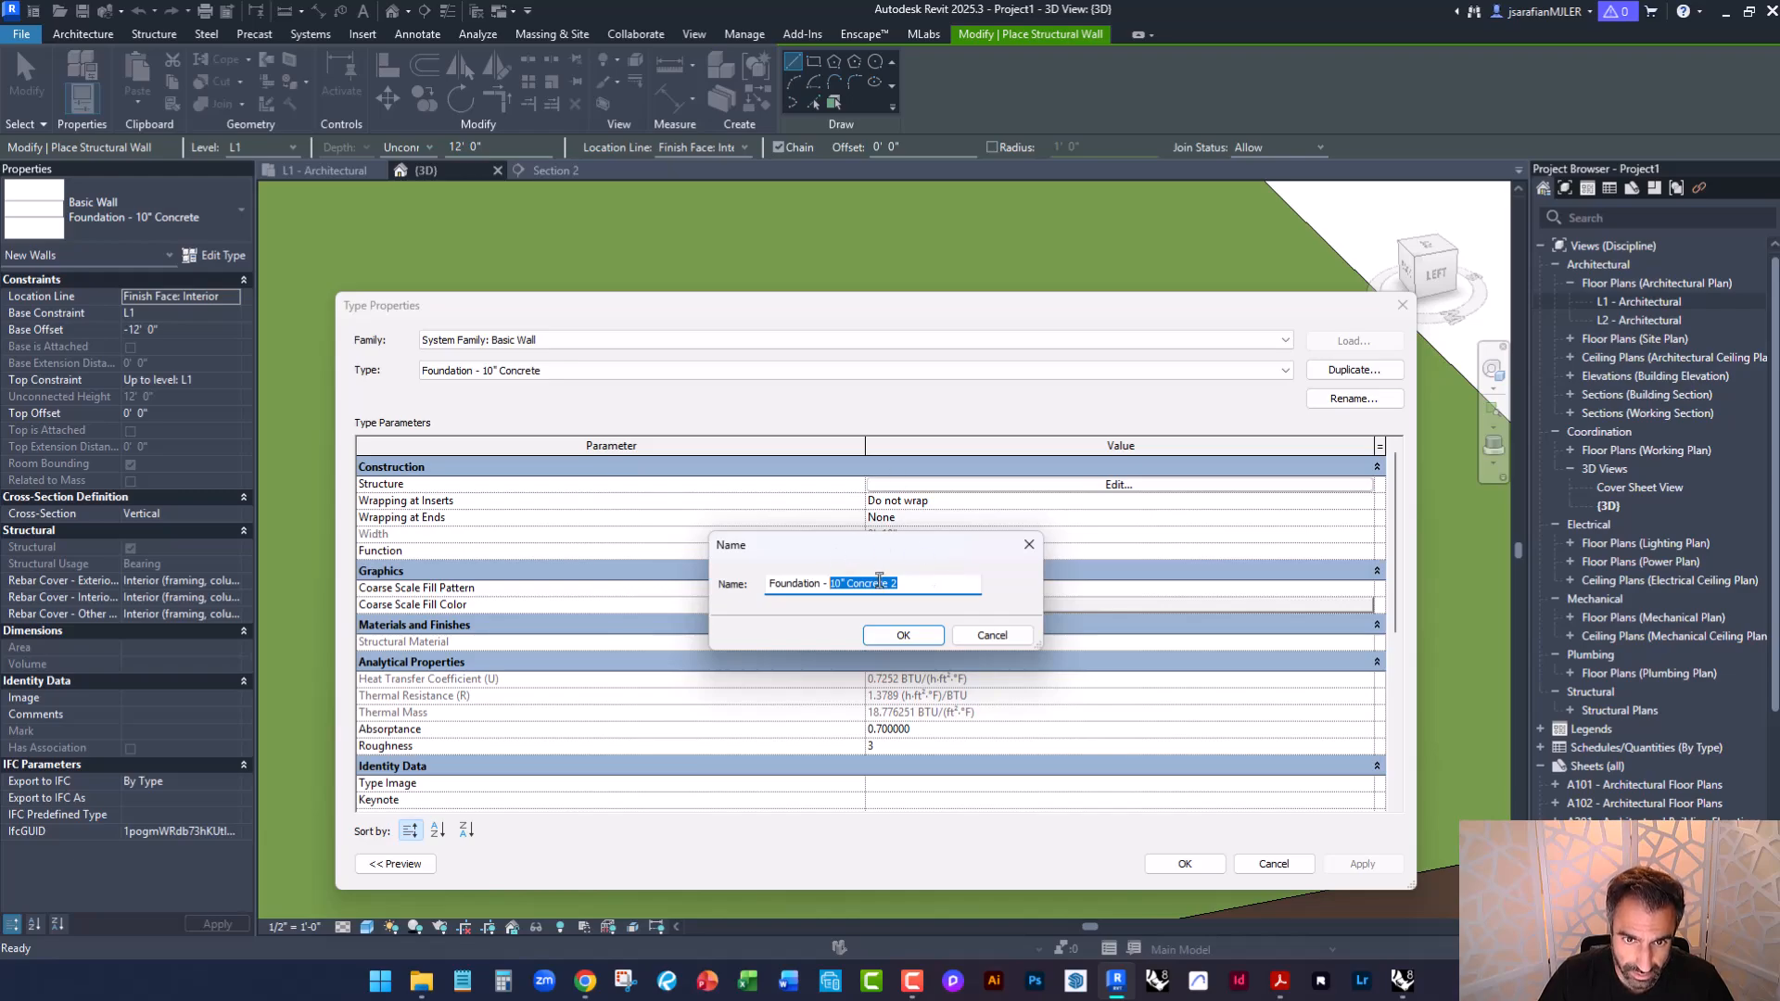
{"action": "type", "text": "8"}
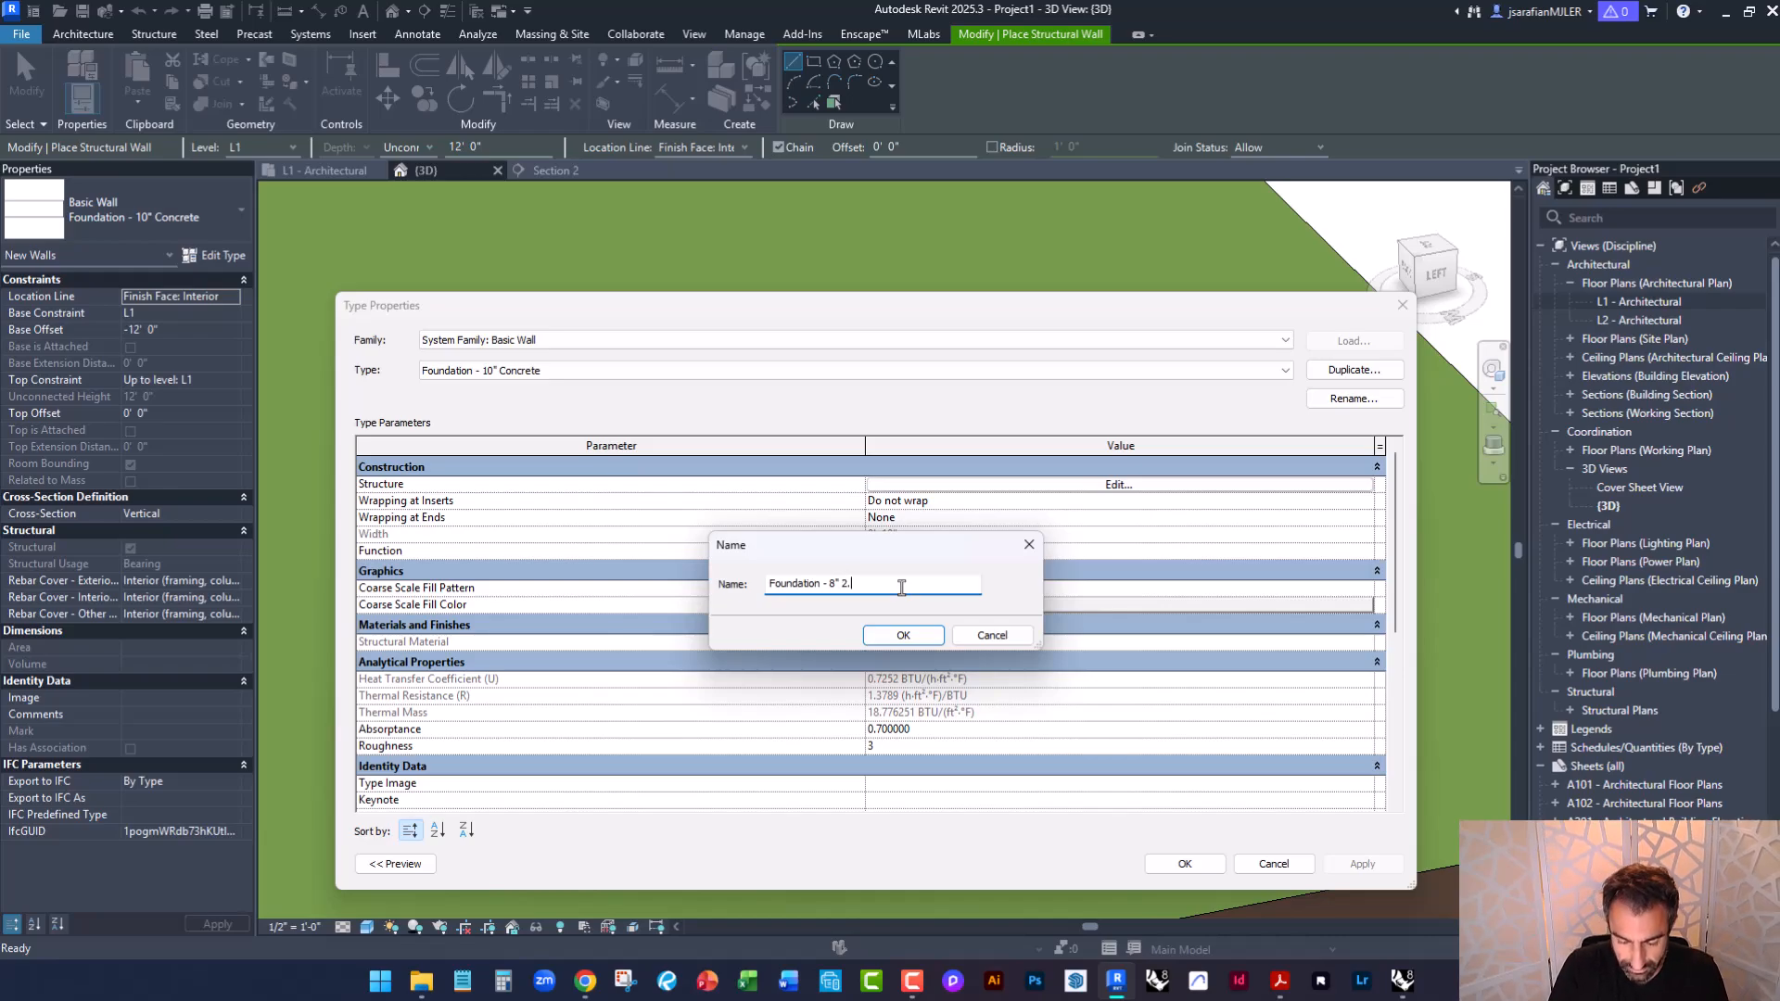
{"action": "type", "text": "\" V.2"}
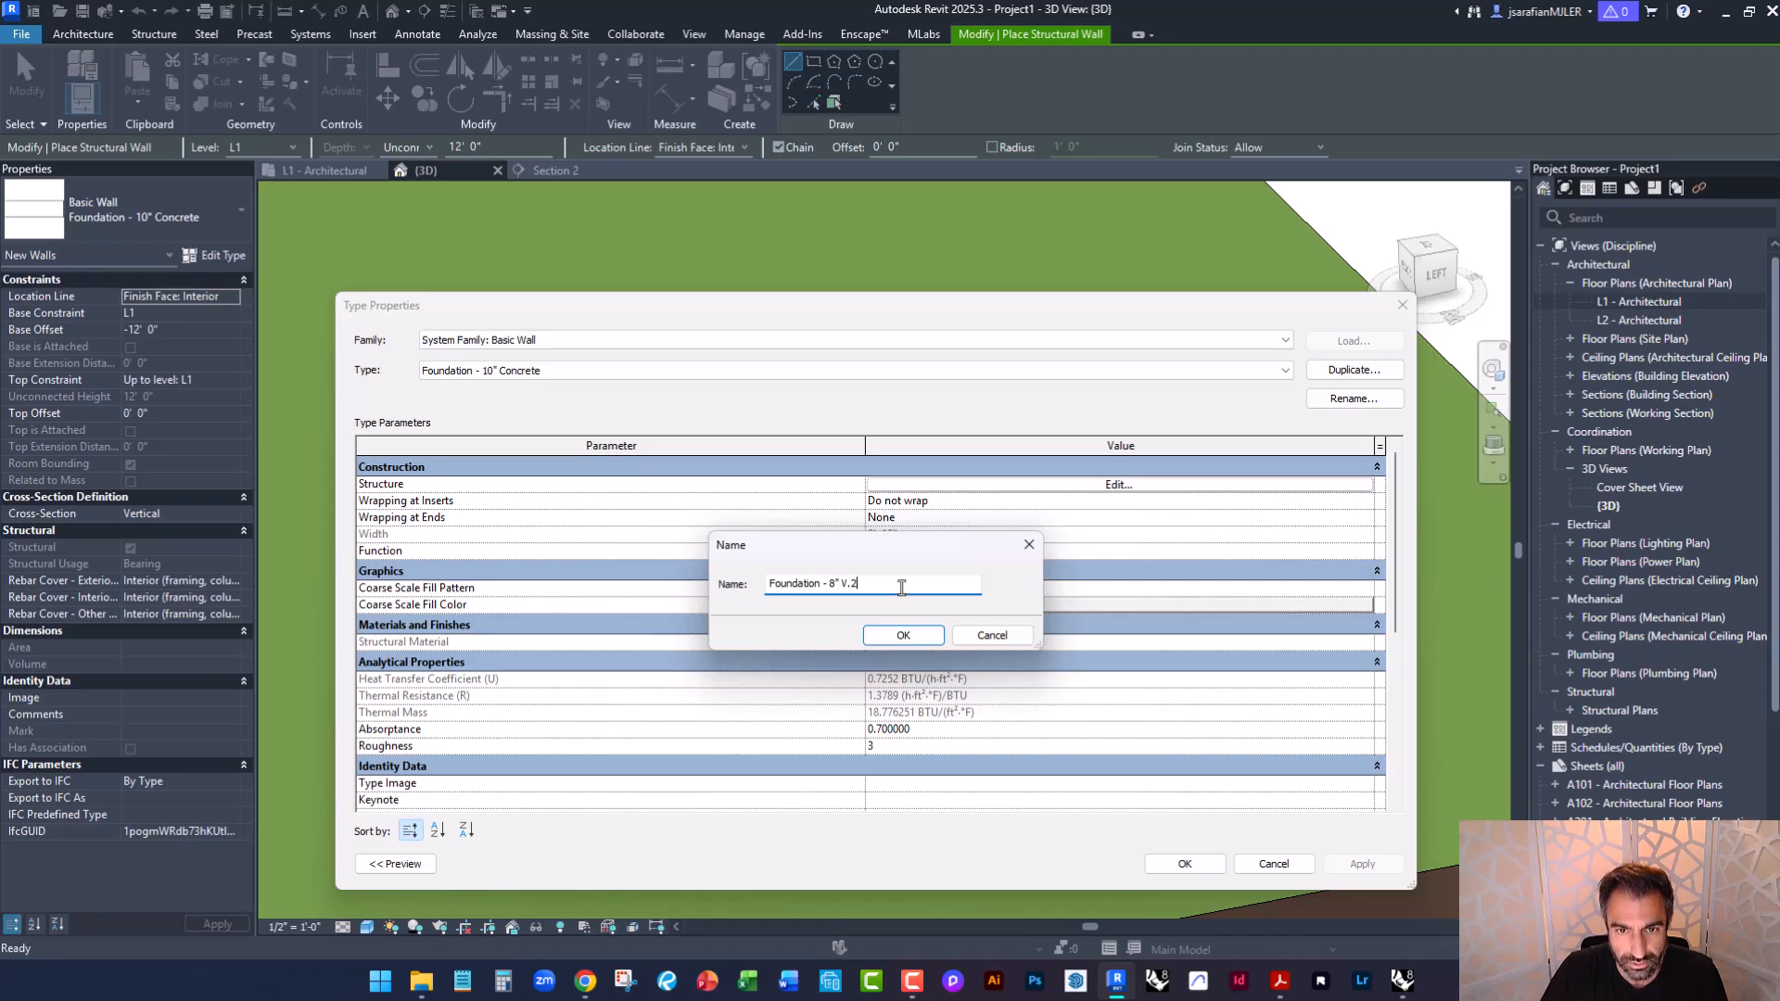
{"action": "left_click", "coordinate": [902, 635]}
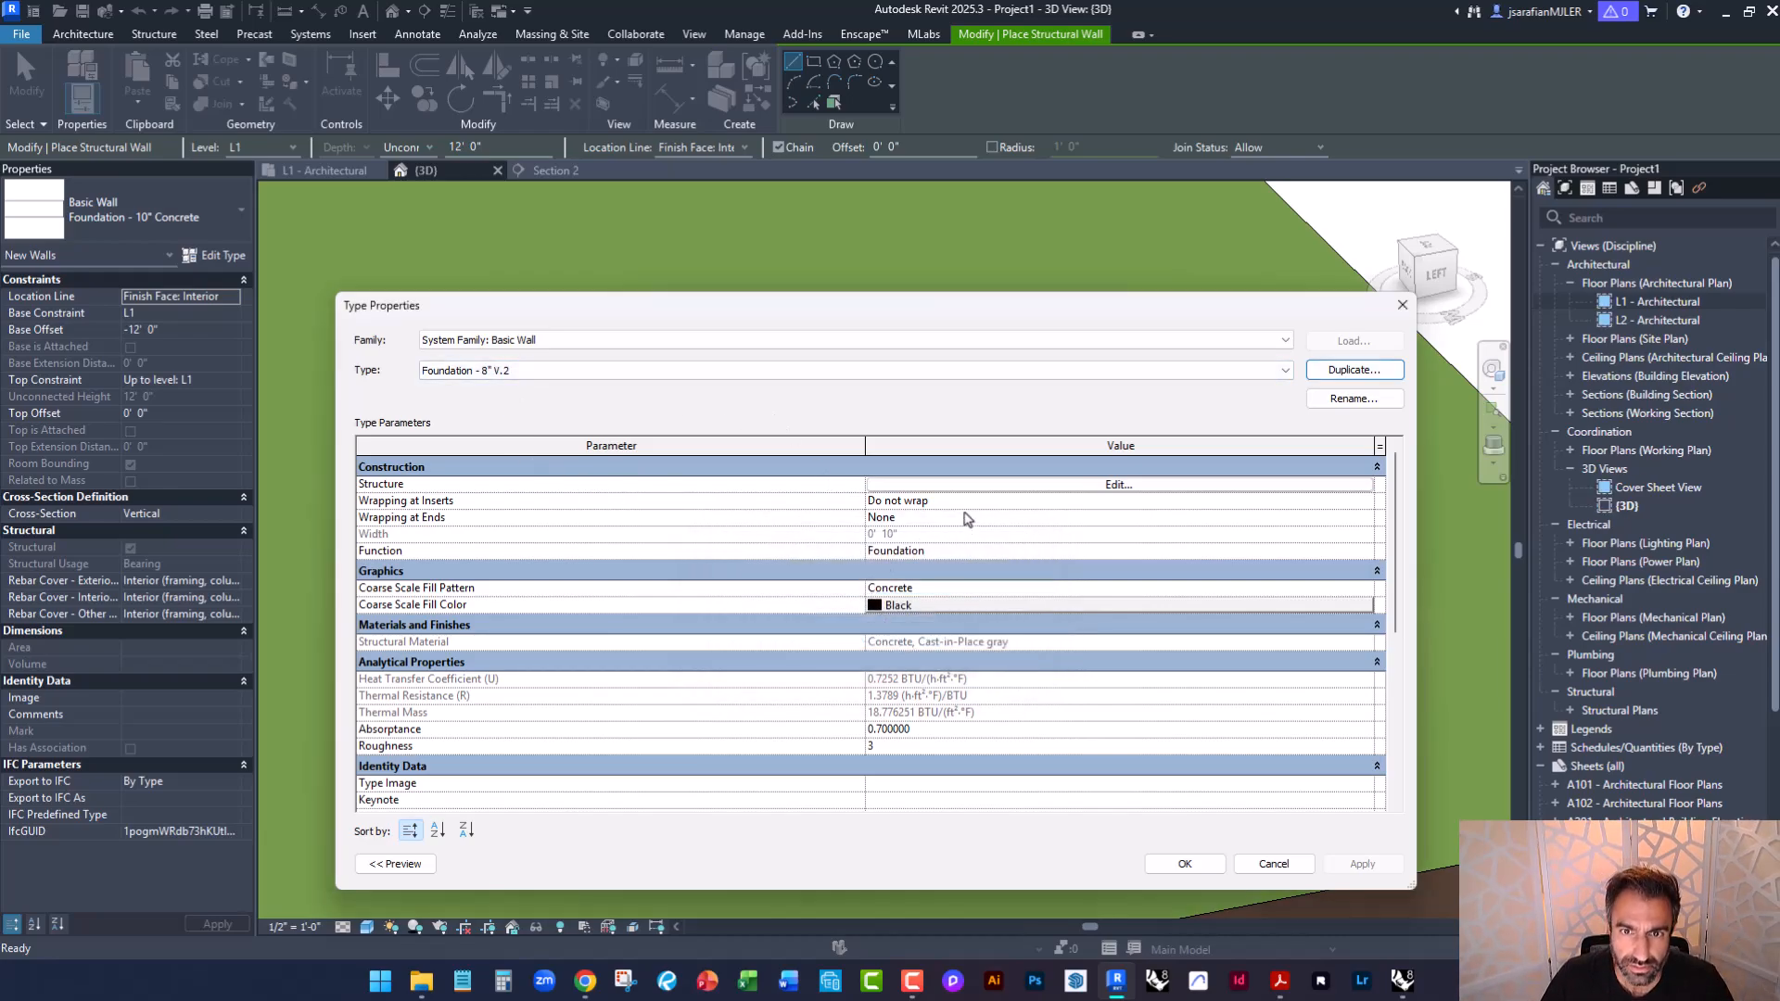
Set the concrete structure layer of the Foundation - 8" V.2 wall type to 8" thick and accept the type.
{"action": "left_click", "coordinate": [1054, 492]}
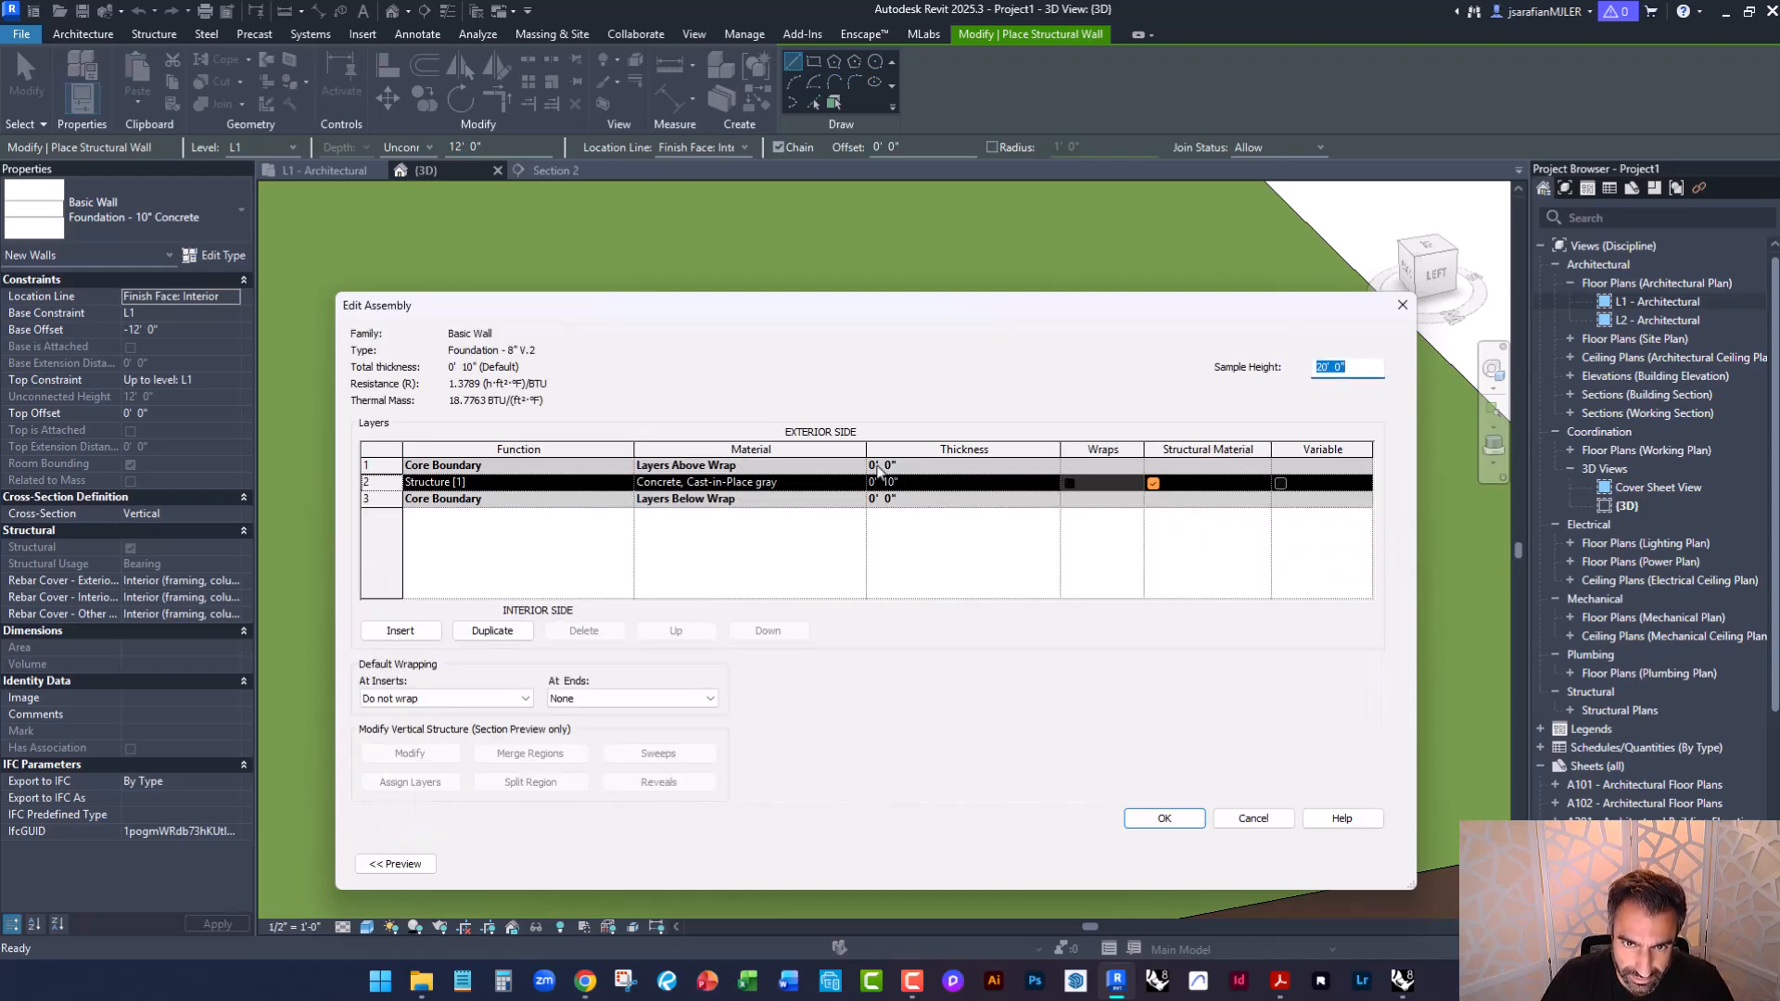
{"action": "left_click", "coordinate": [896, 483]}
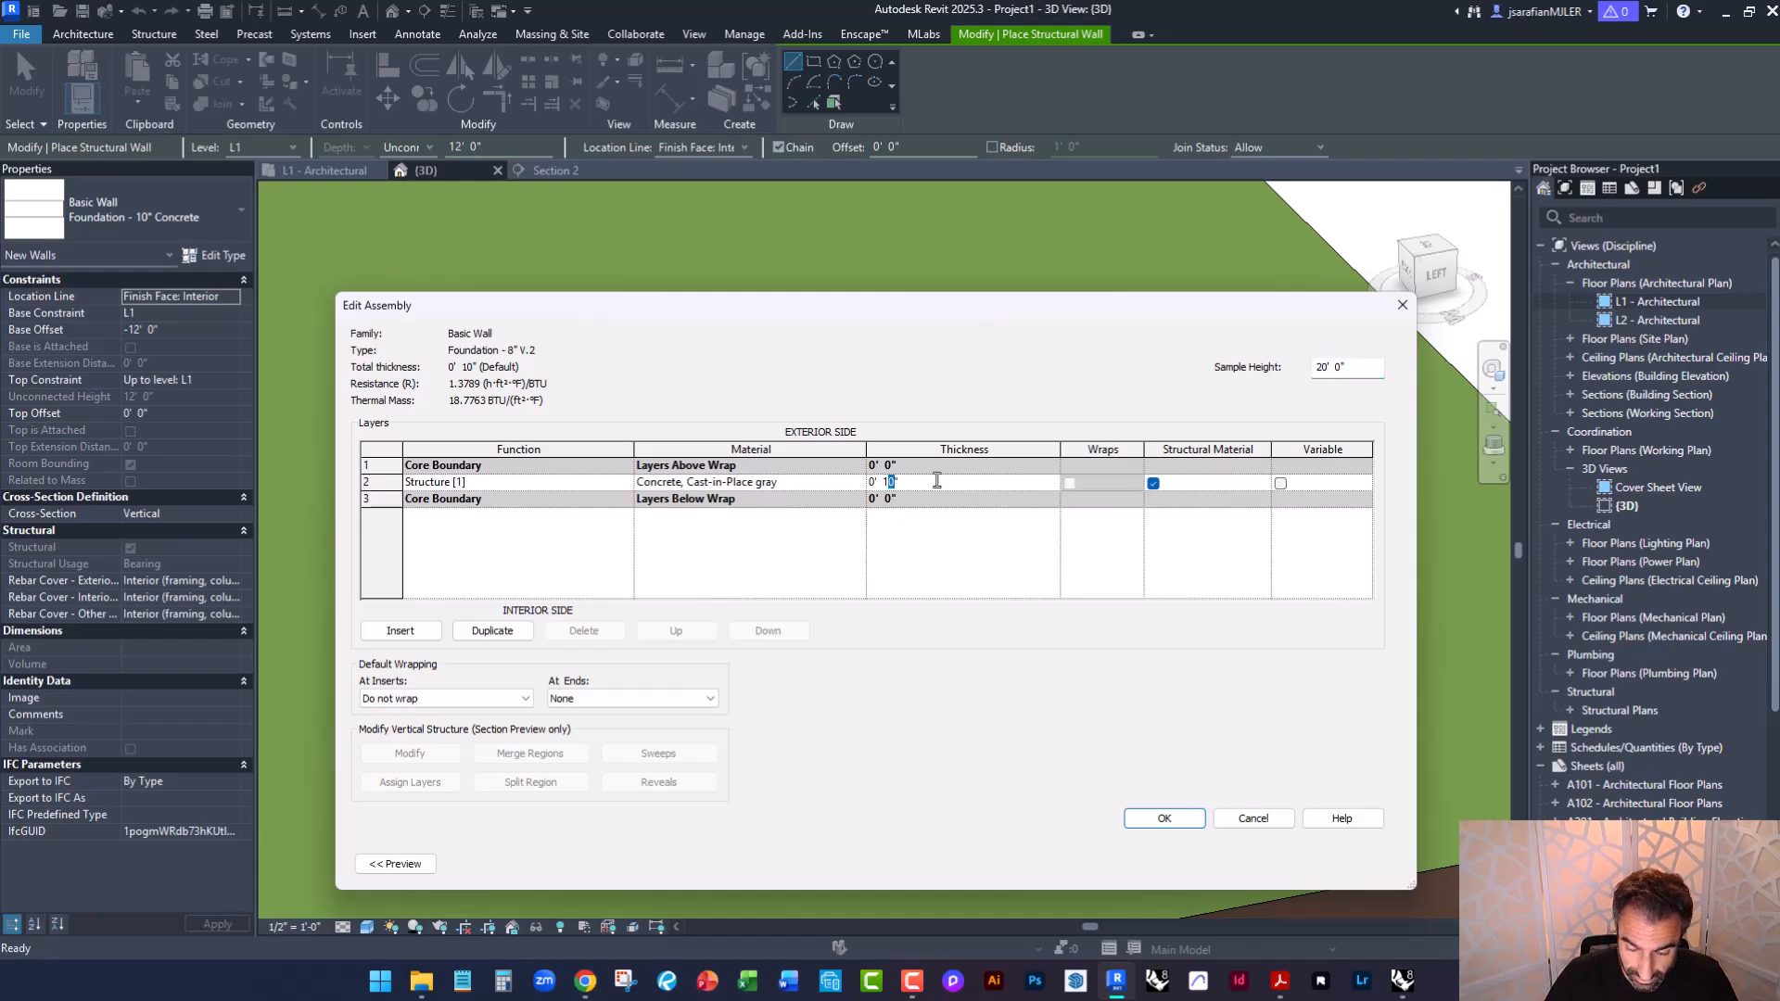
{"action": "type", "text": "8"}
{"action": "left_click", "coordinate": [1186, 821]}
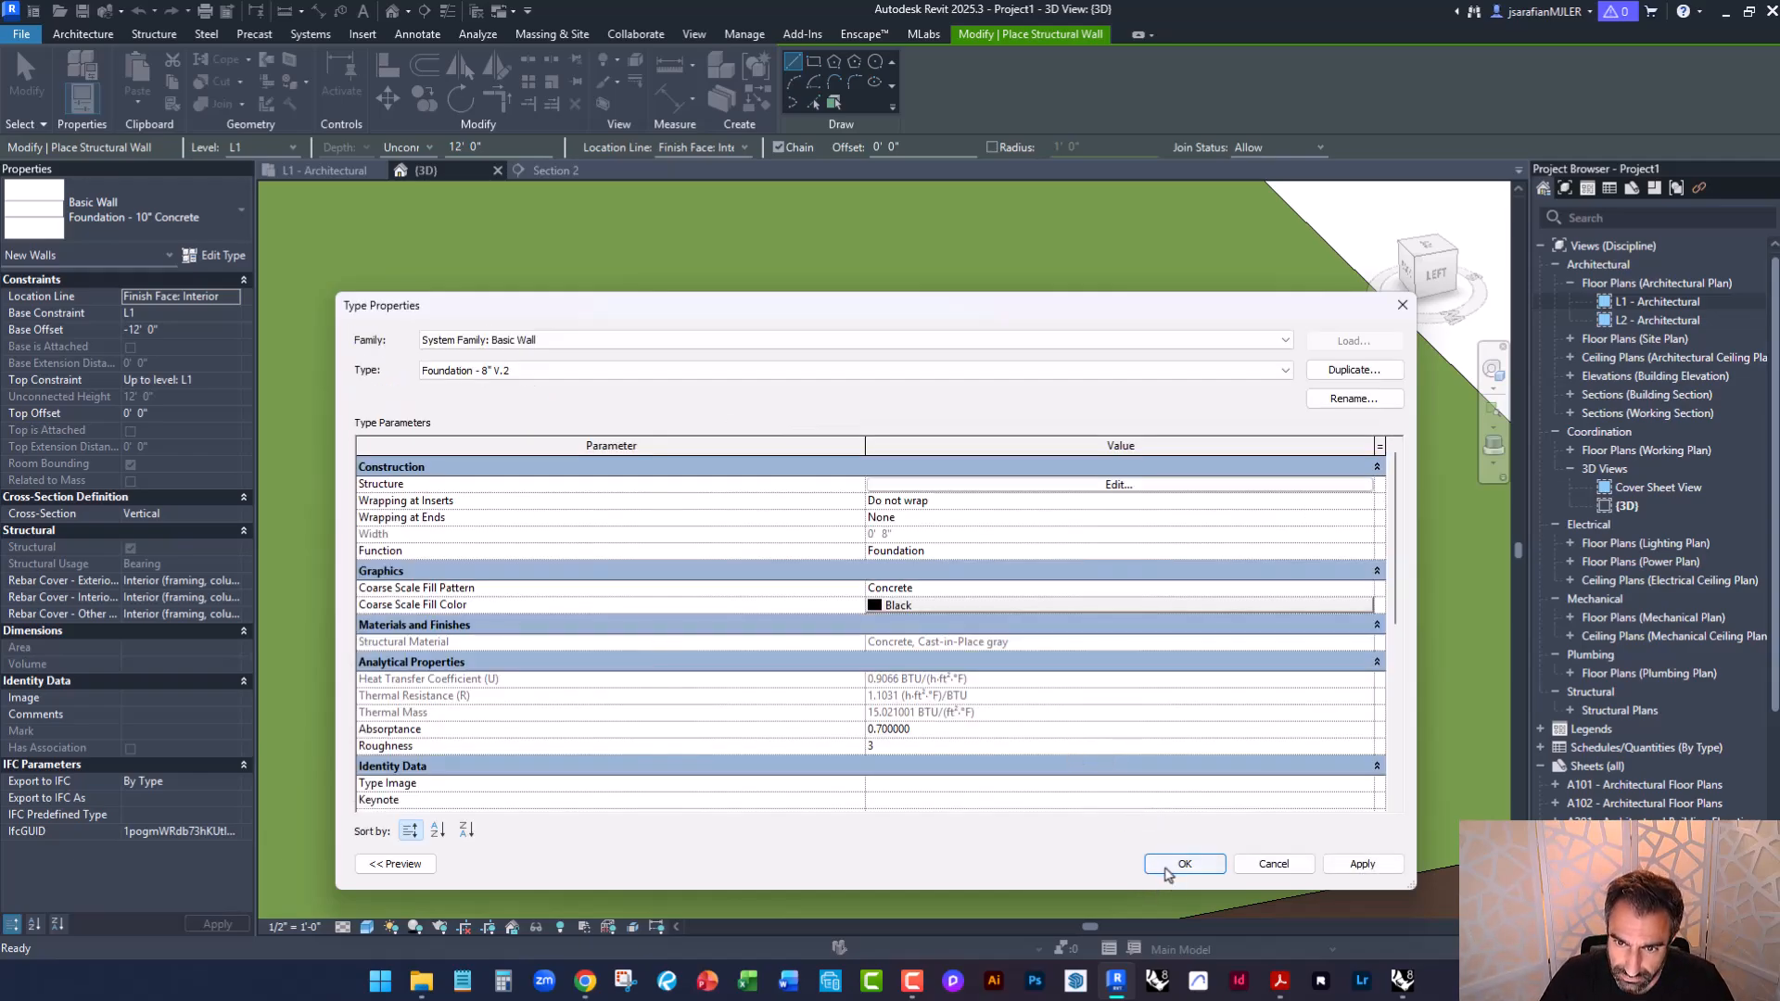
{"action": "left_click", "coordinate": [1184, 864]}
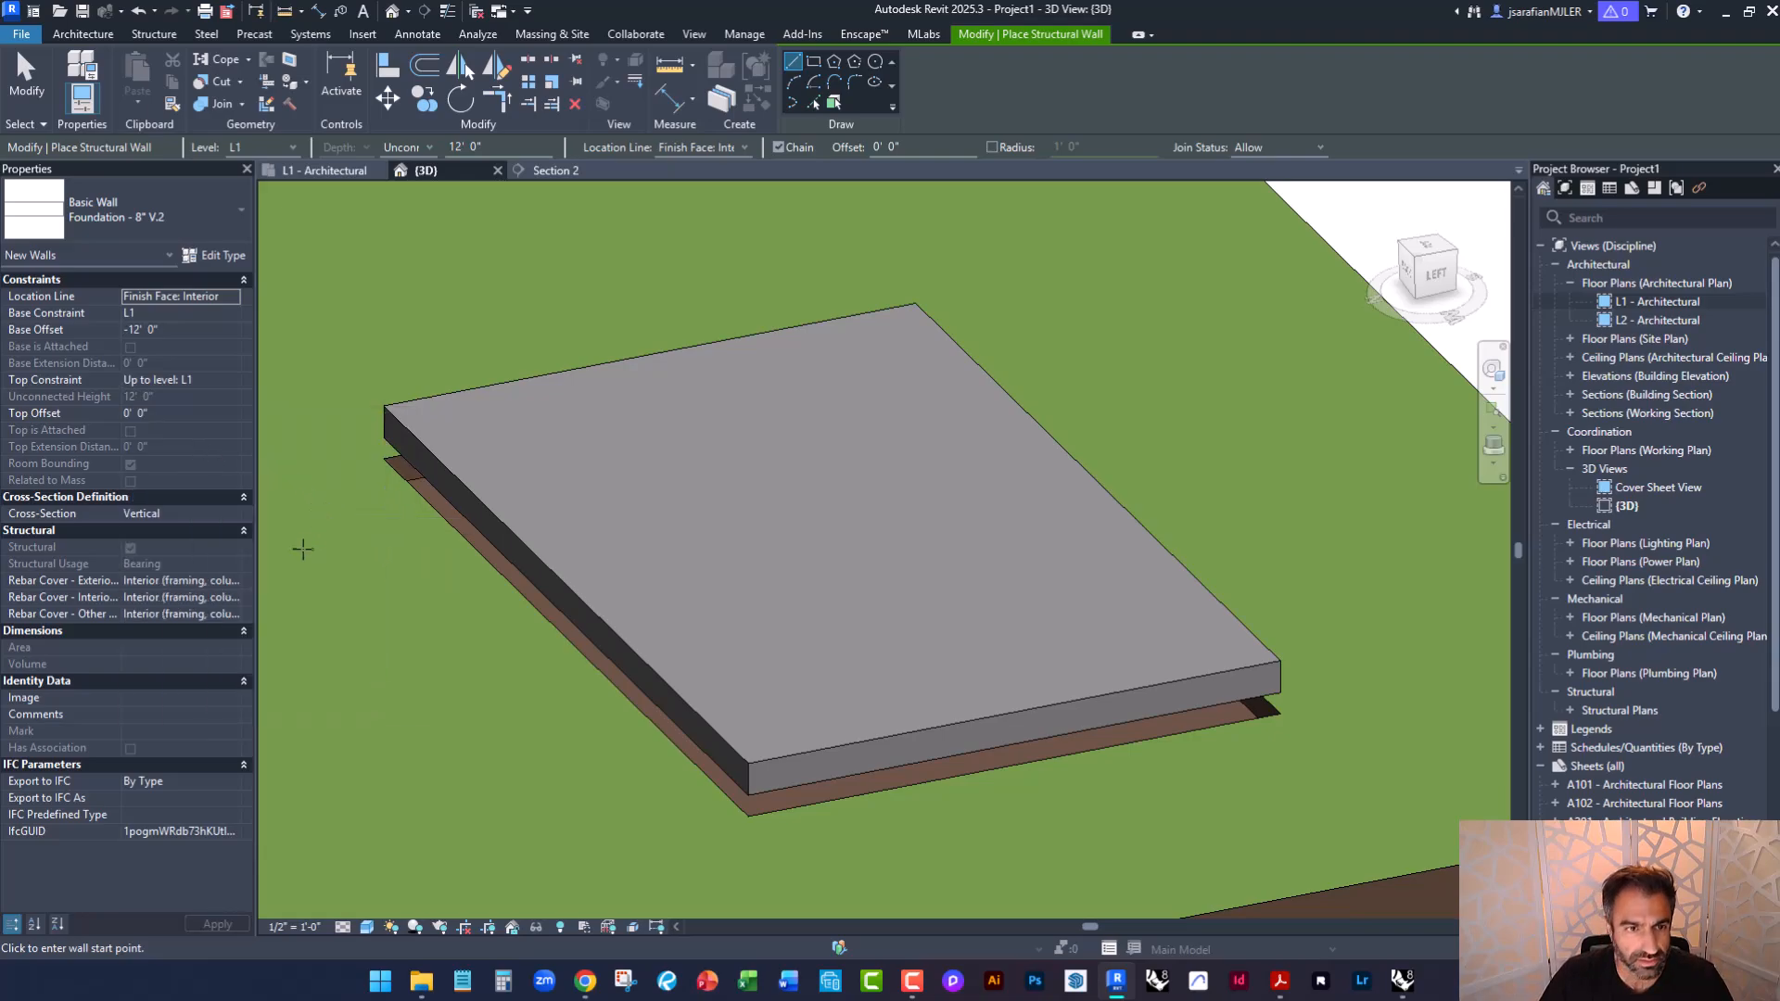
Set the new wall's base offset to -10" and keep its location line at Finish Face: Interior.
{"action": "left_click", "coordinate": [141, 331]}
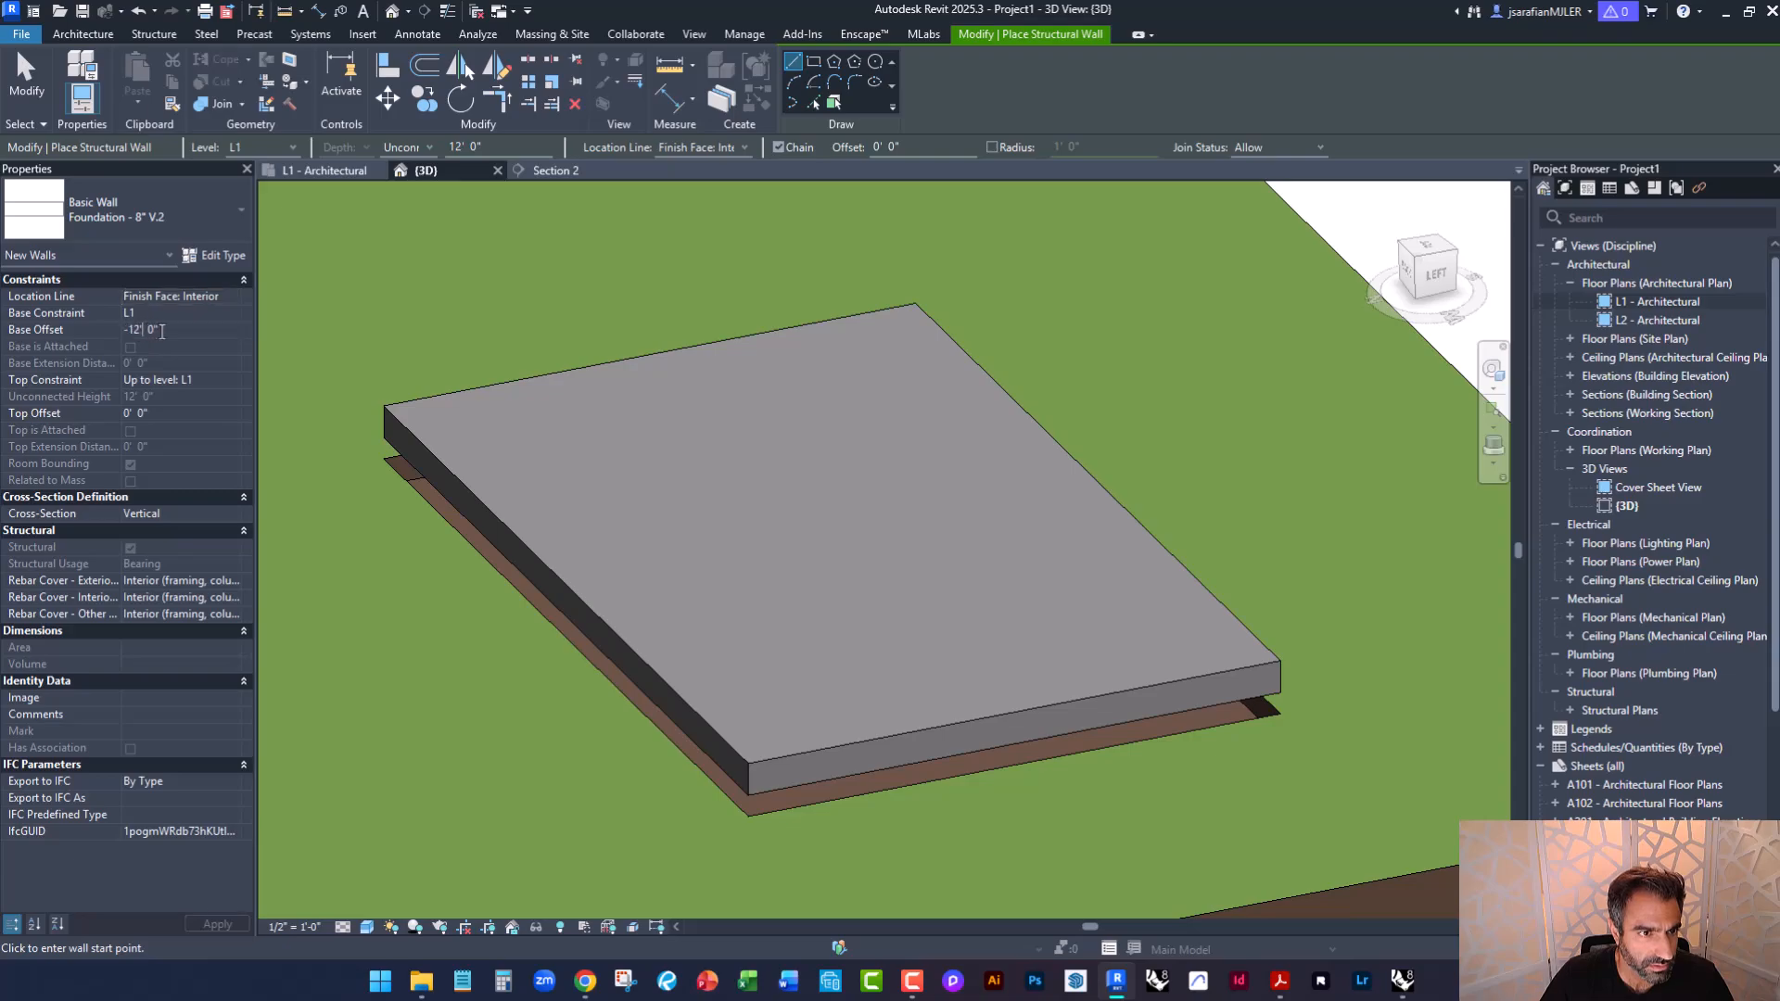
{"action": "left_click_drag", "start_coordinate": [166, 331], "coordinate": [133, 331]}
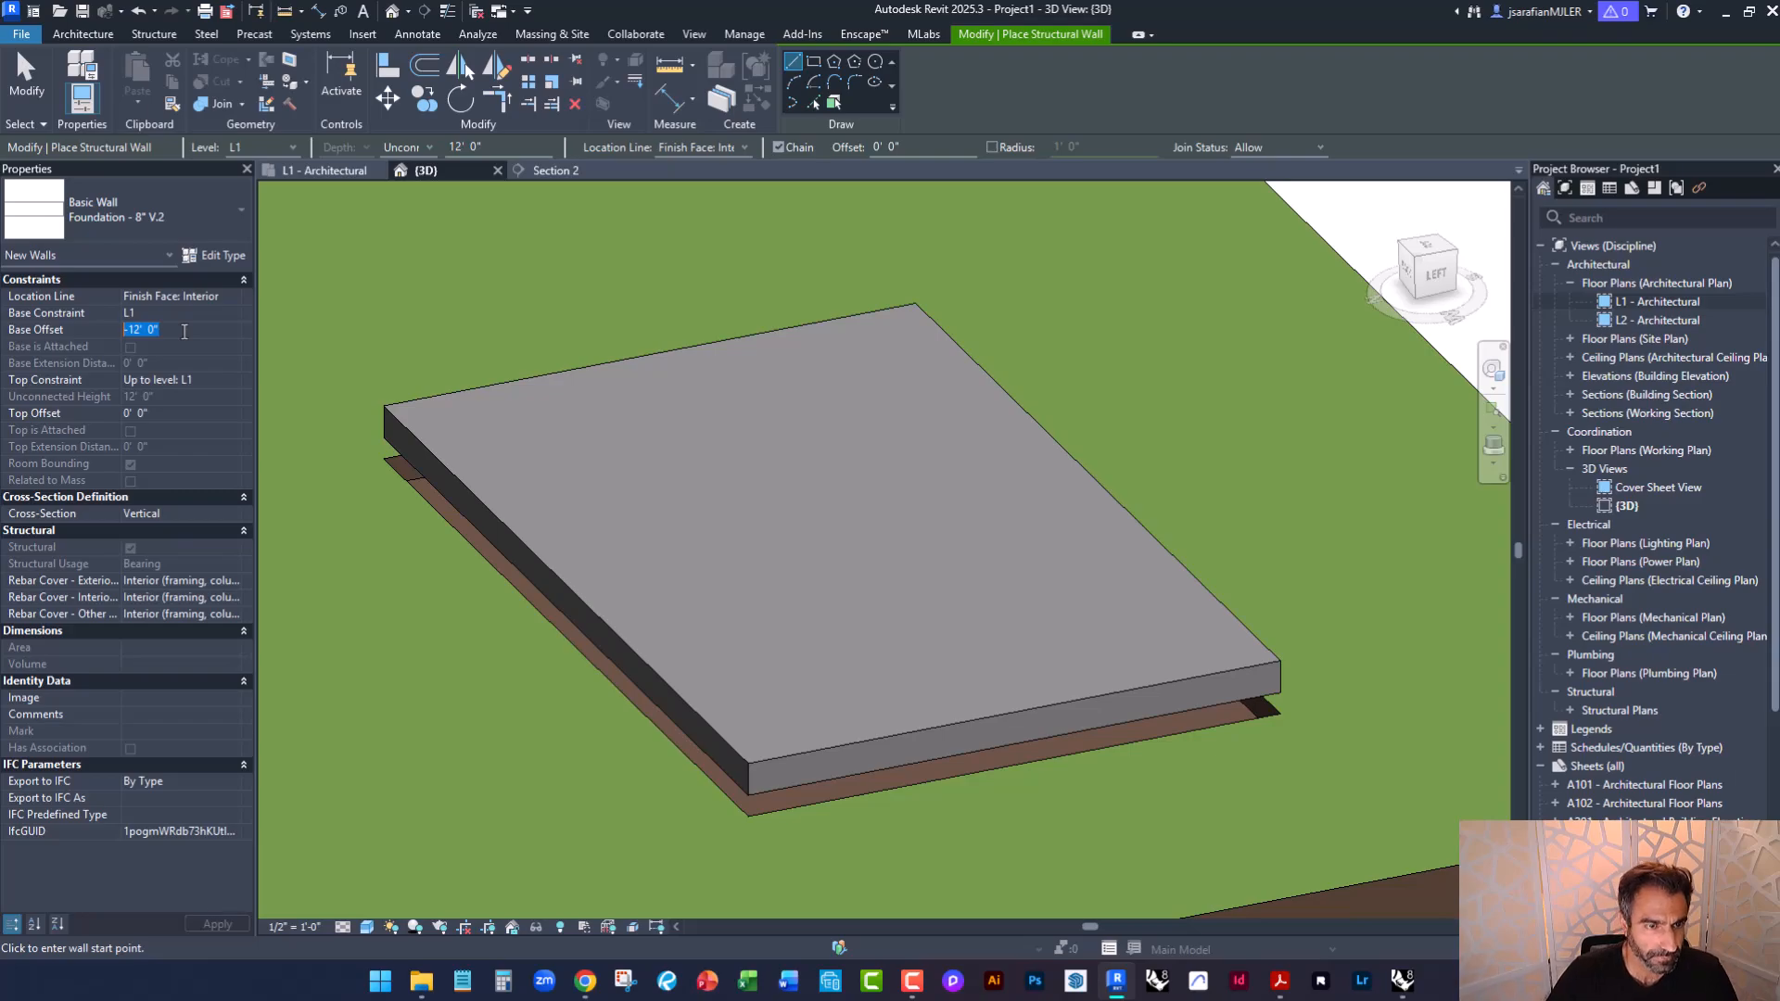
{"action": "key", "text": "BackSpace"}
{"action": "type", "text": "10\""}
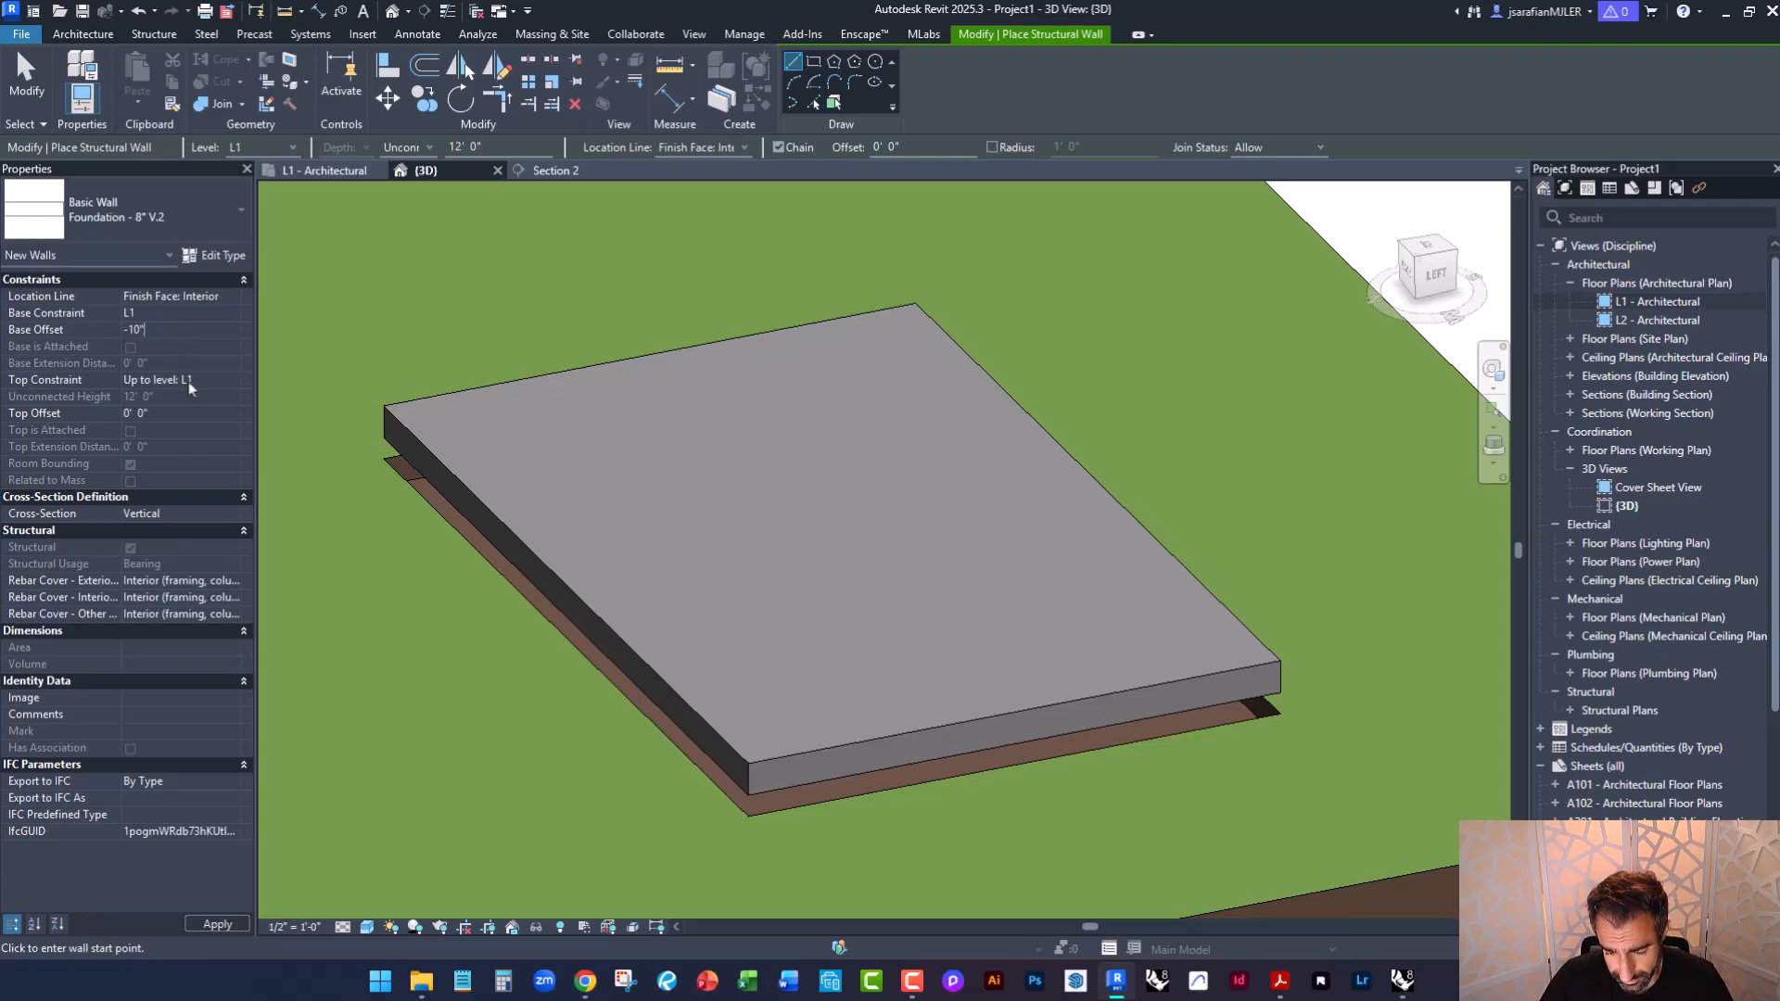
{"action": "key", "text": "Return"}
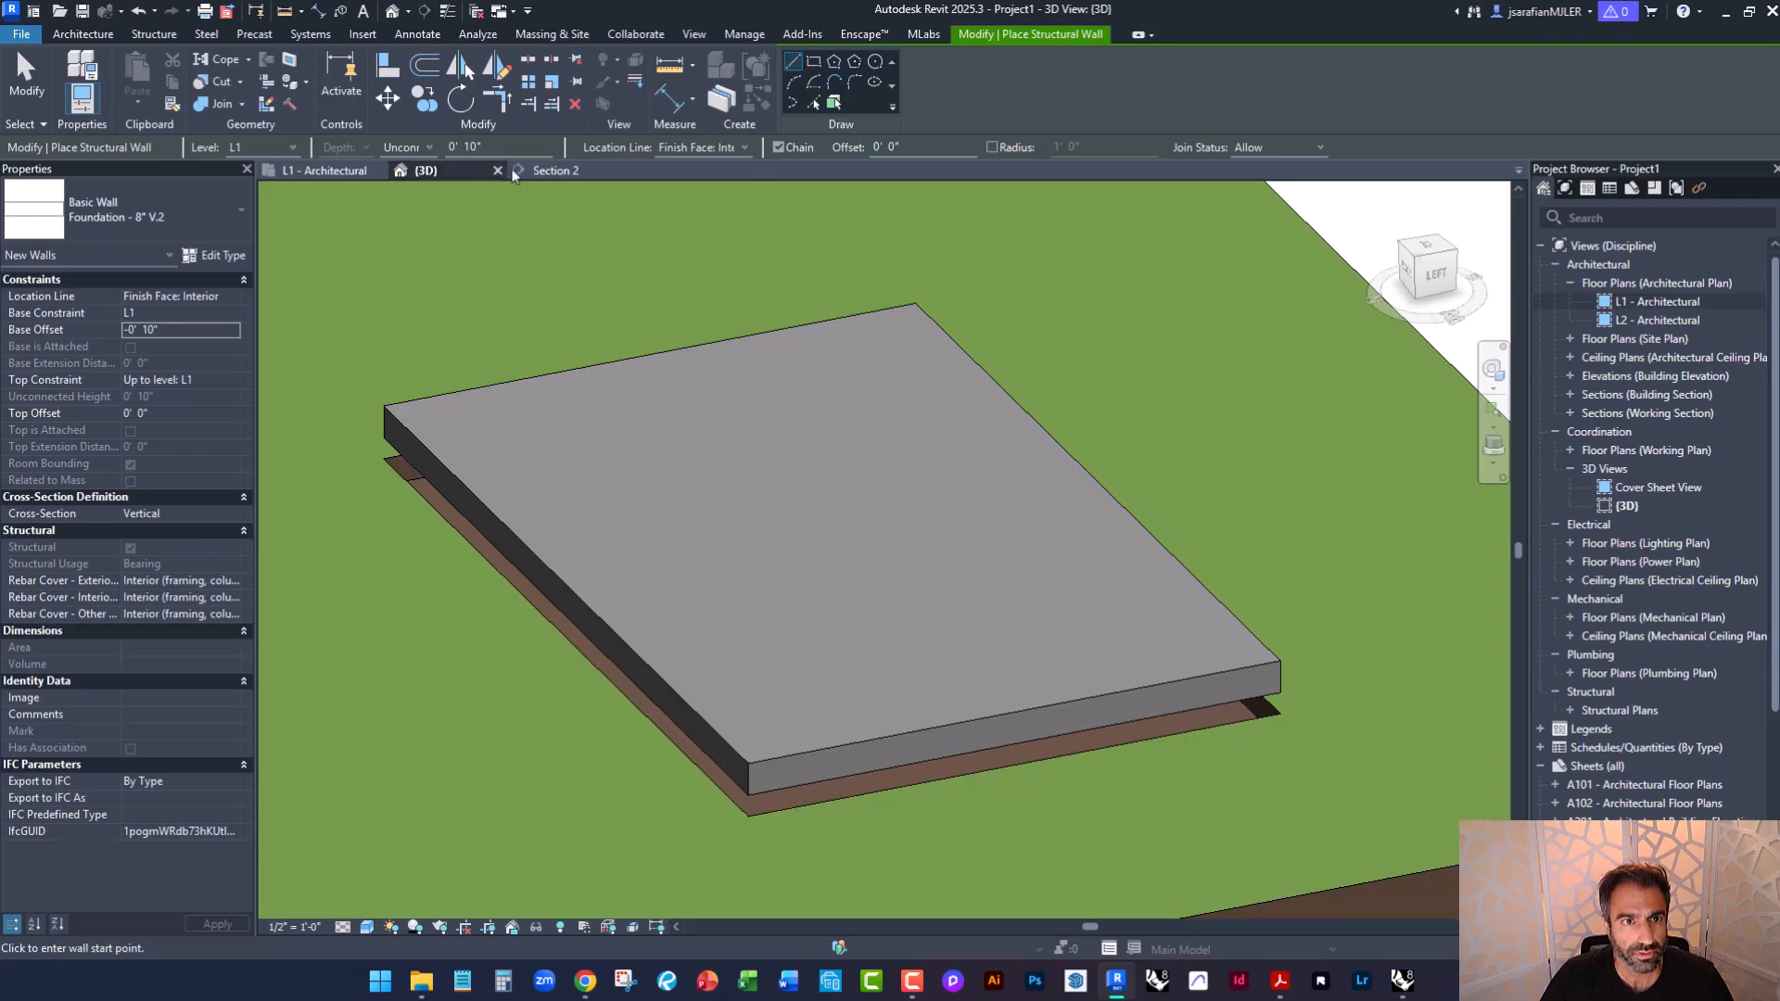
{"action": "left_click", "coordinate": [743, 148]}
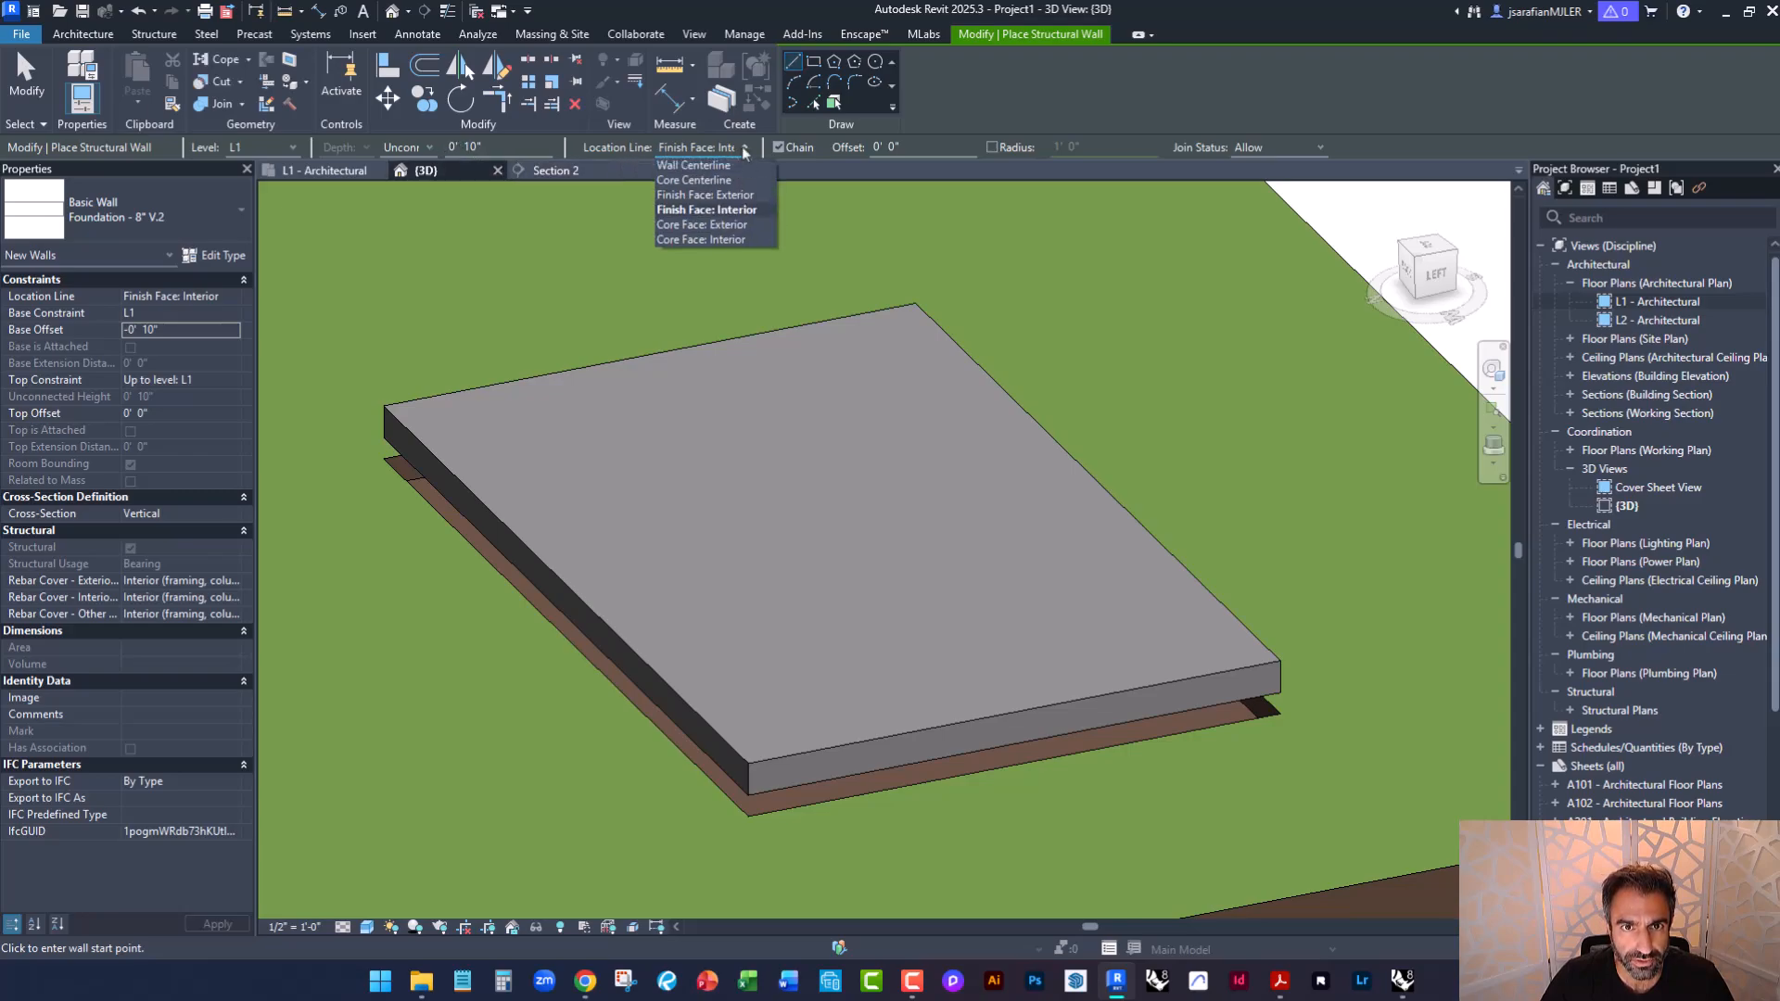
{"action": "left_click", "coordinate": [742, 211]}
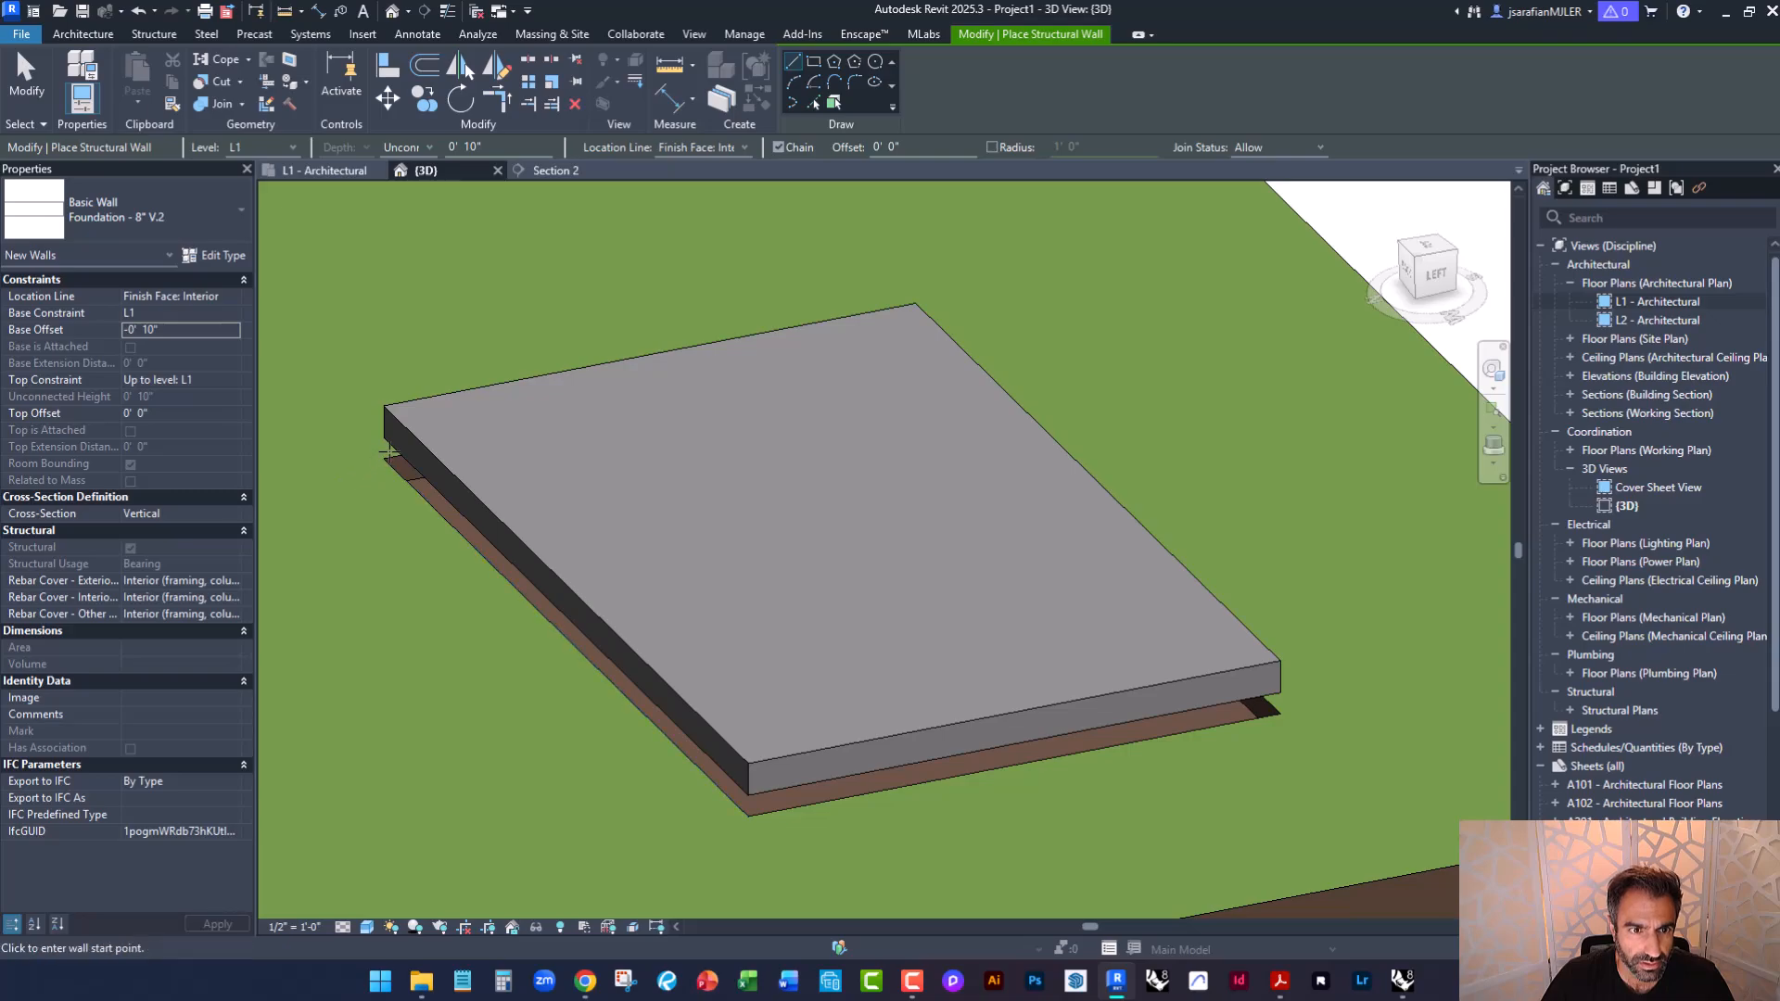
Place Foundation - 8" V.2 walls along all four sides of the floor slab by picking its edges.
{"action": "left_click", "coordinate": [812, 100]}
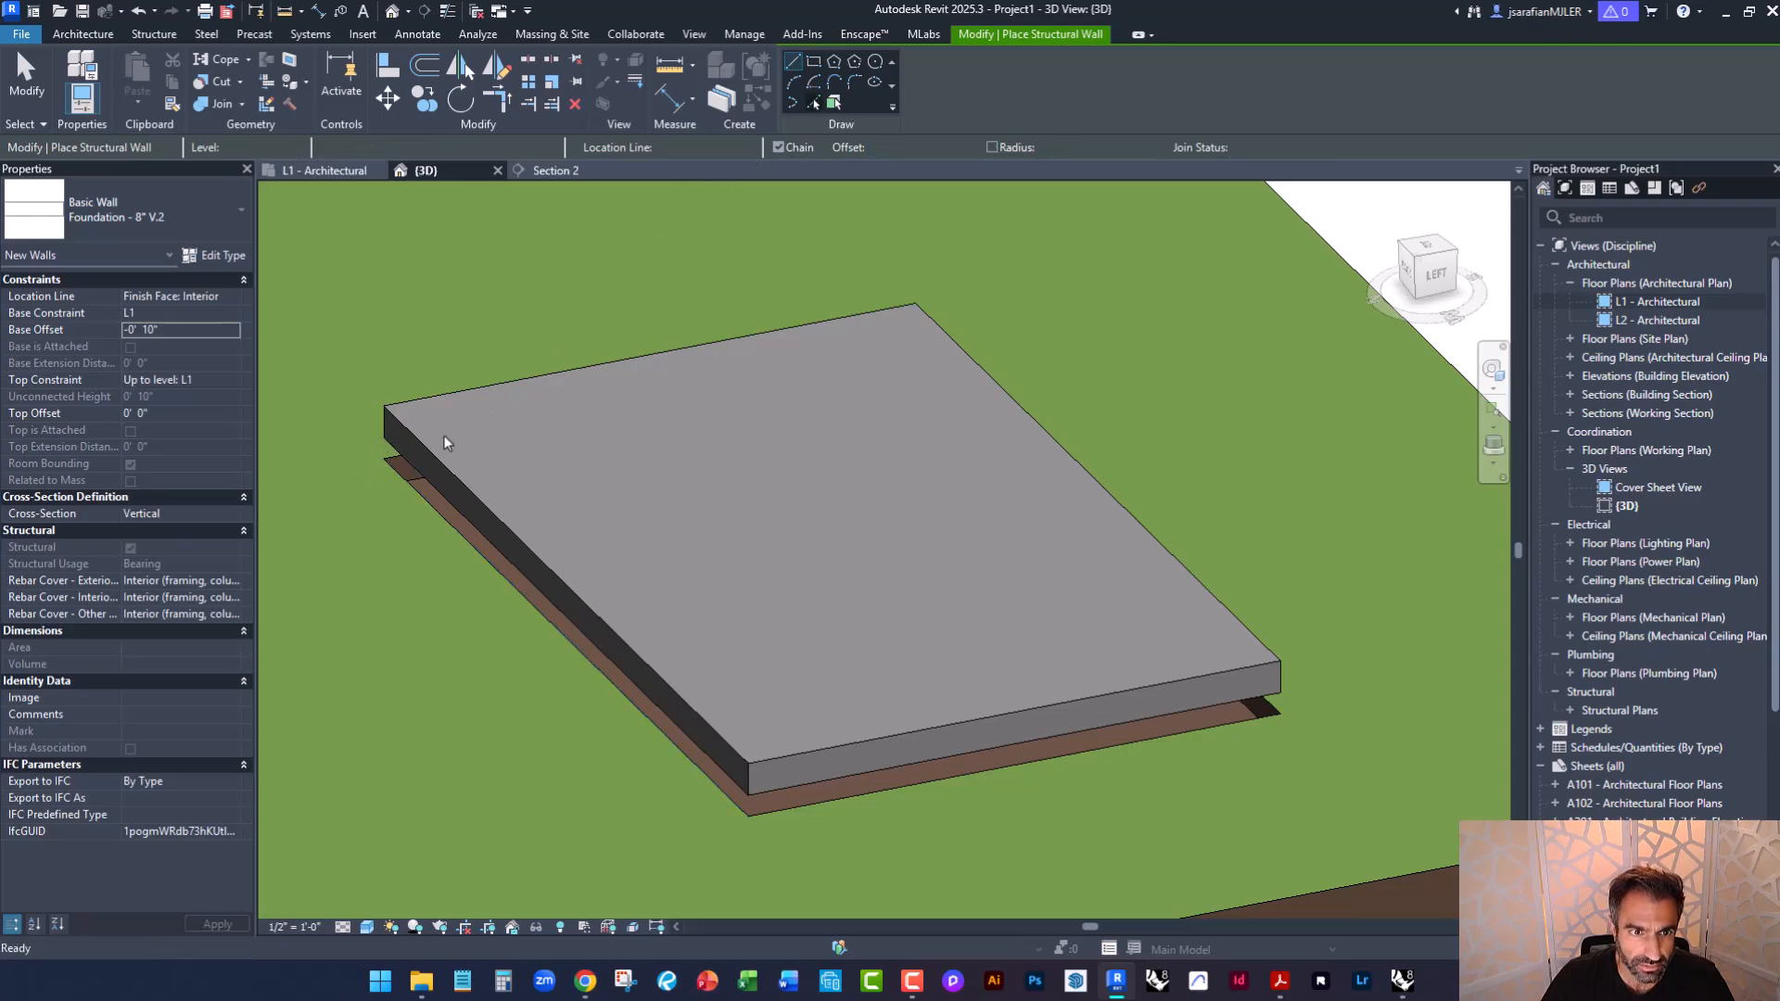
{"action": "left_click", "coordinate": [388, 448]}
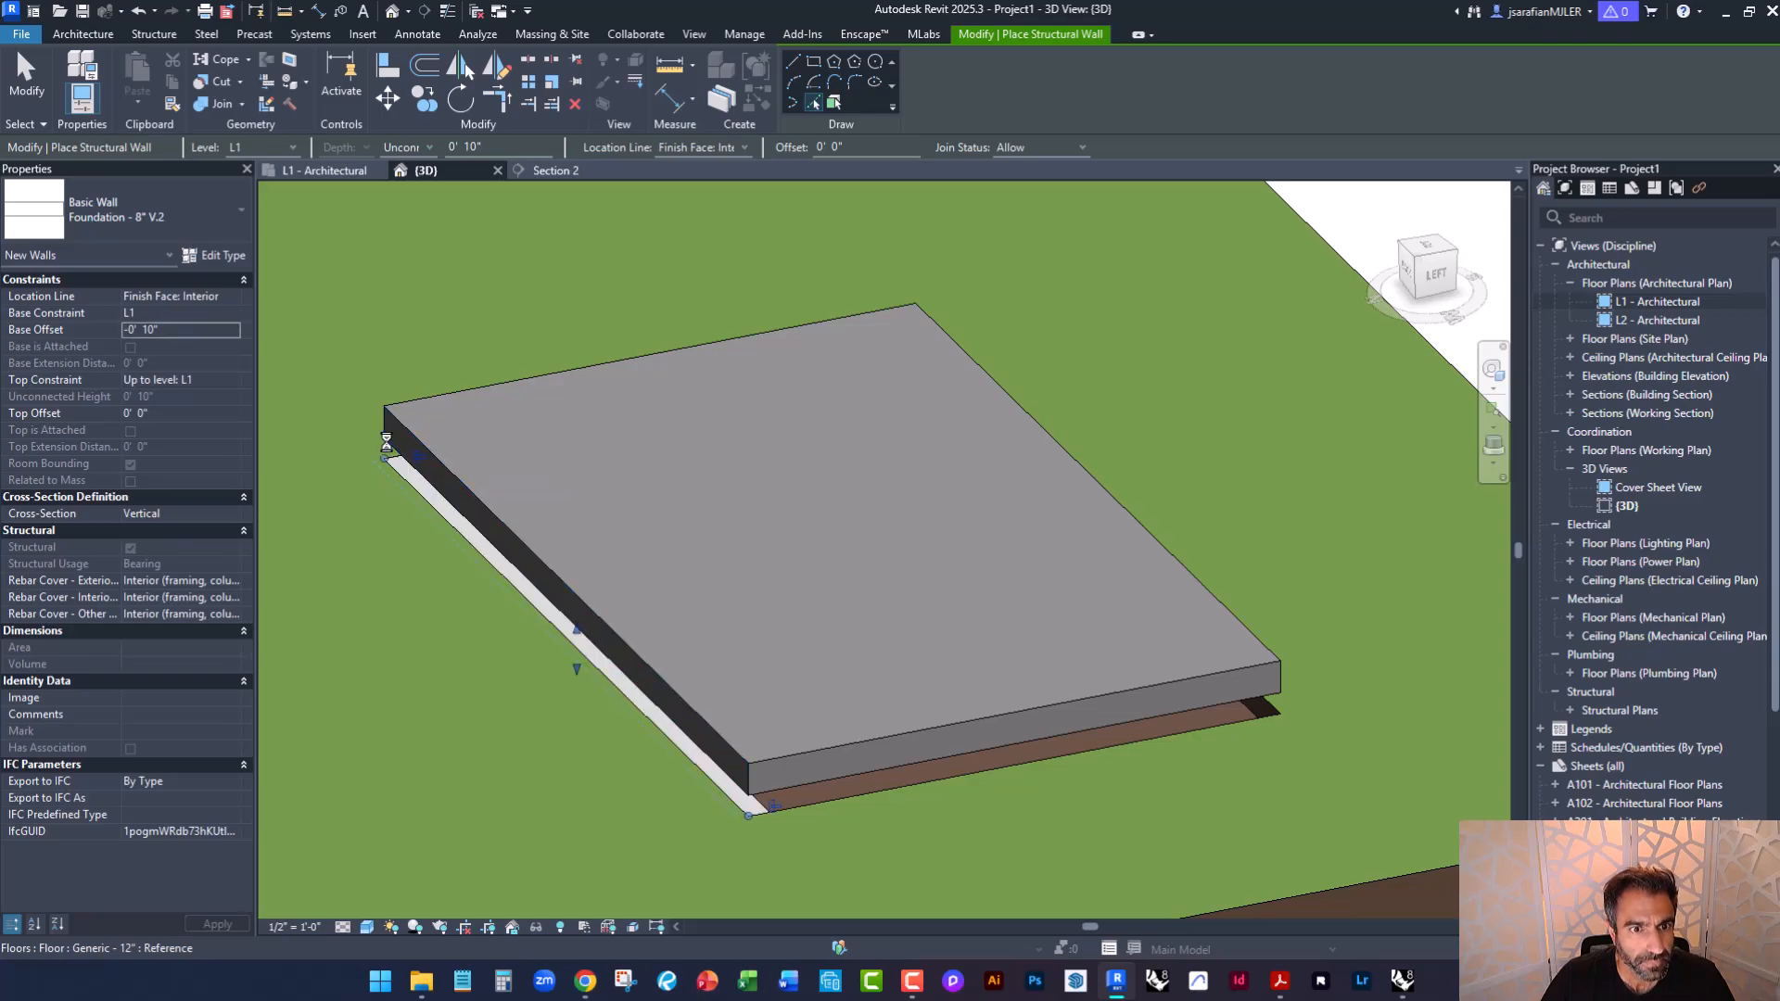
{"action": "left_click", "coordinate": [876, 771]}
{"action": "middle_click_drag", "start_coordinate": [1065, 662], "coordinate": [1132, 744], "text": "shift"}
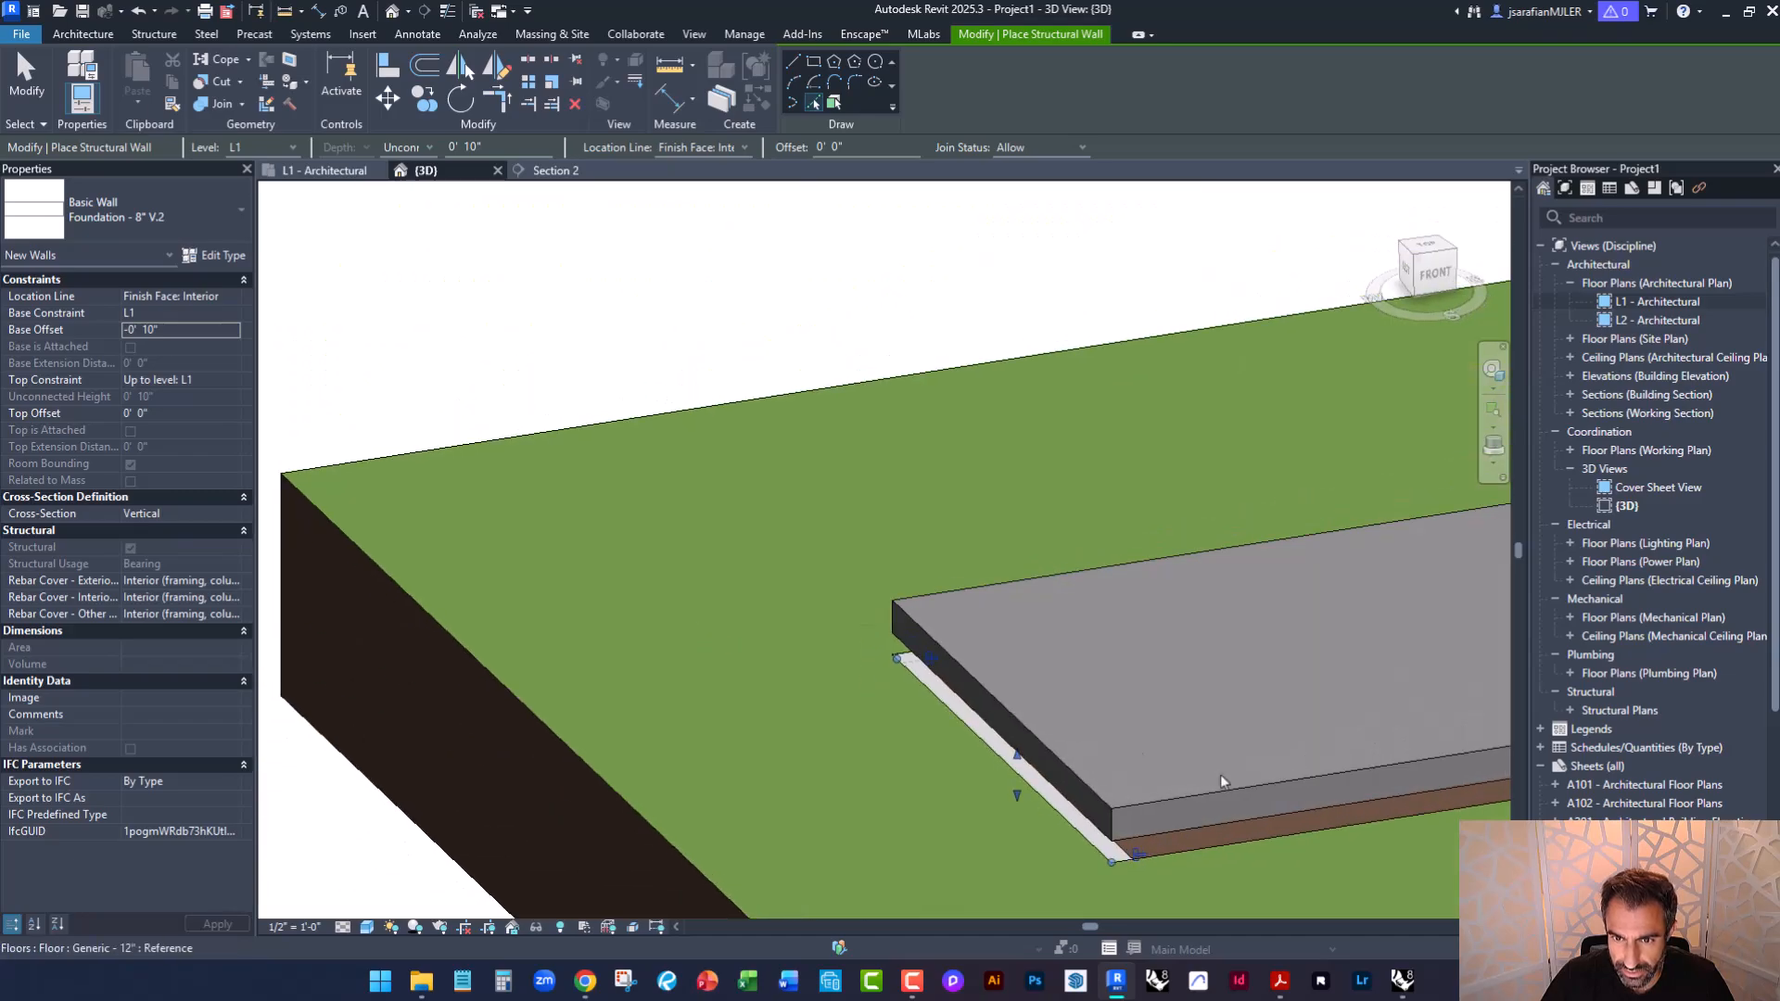
{"action": "middle_click_drag", "start_coordinate": [1249, 682], "coordinate": [879, 674], "text": "shift"}
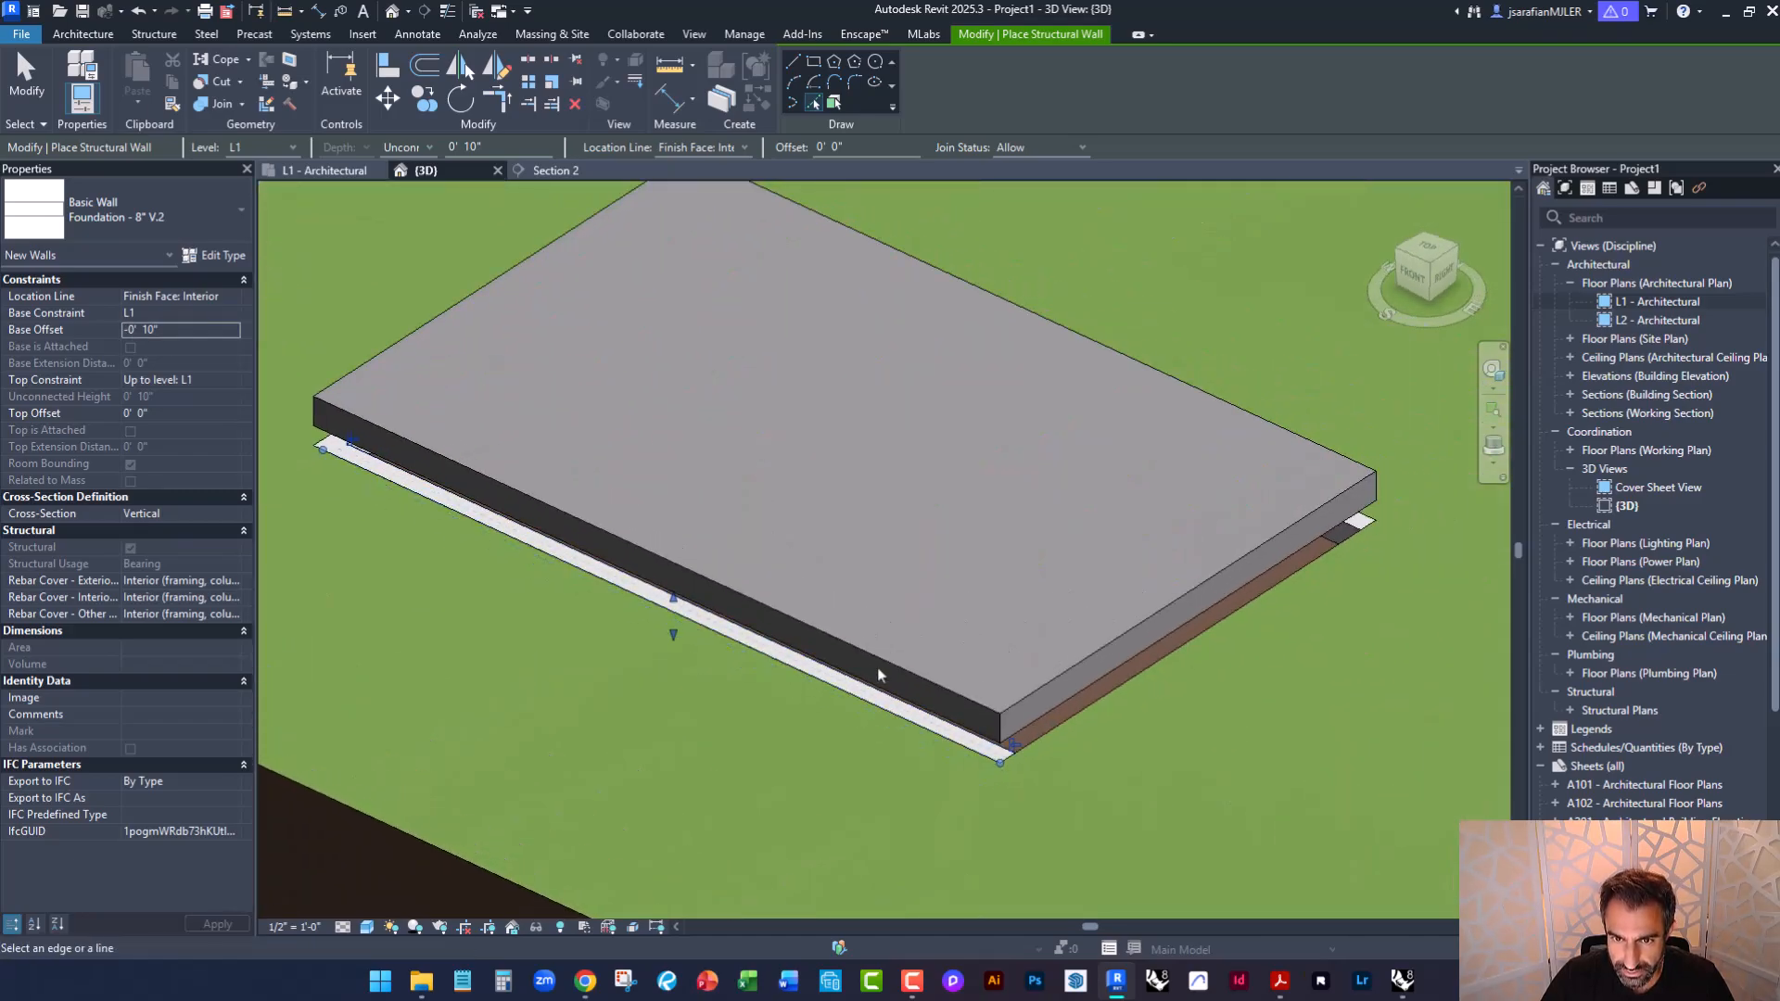
{"action": "left_click", "coordinate": [1071, 704]}
{"action": "middle_click_drag", "start_coordinate": [1075, 649], "coordinate": [560, 654], "text": "shift"}
{"action": "scroll", "coordinate": [1154, 645], "scroll_direction": "up", "scroll_amount": 3}
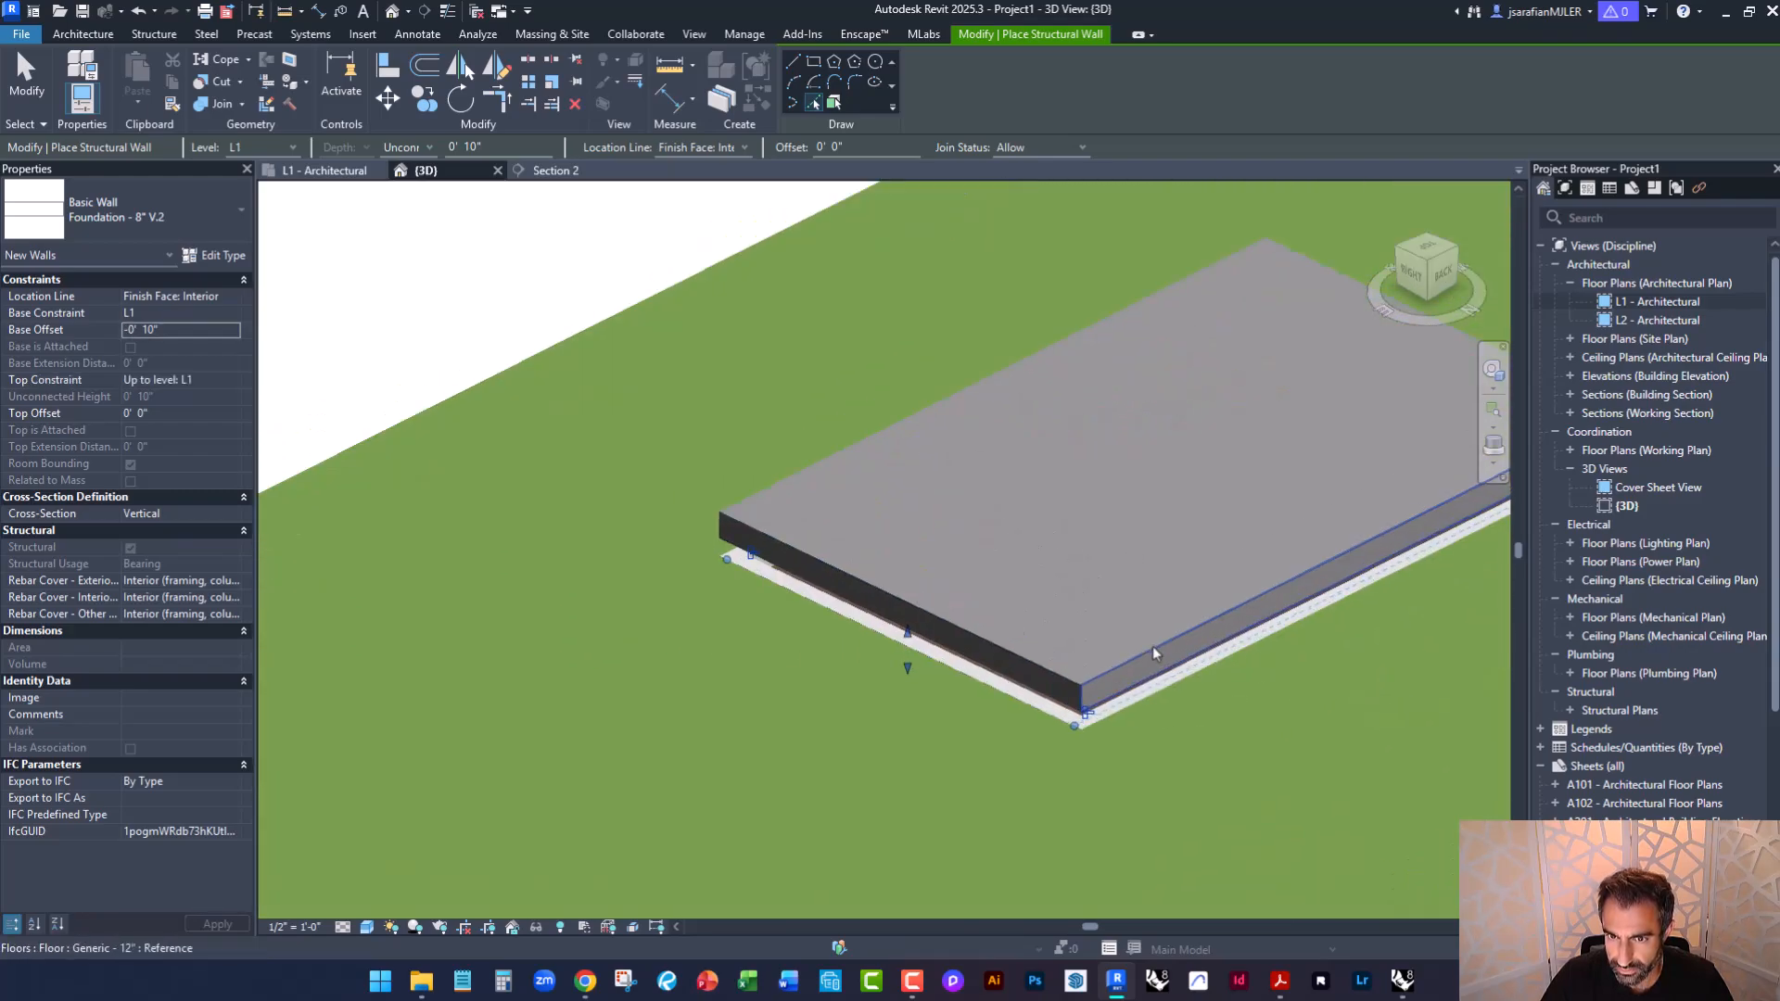
{"action": "key", "text": "Escape"}
{"action": "key", "text": "Escape"}
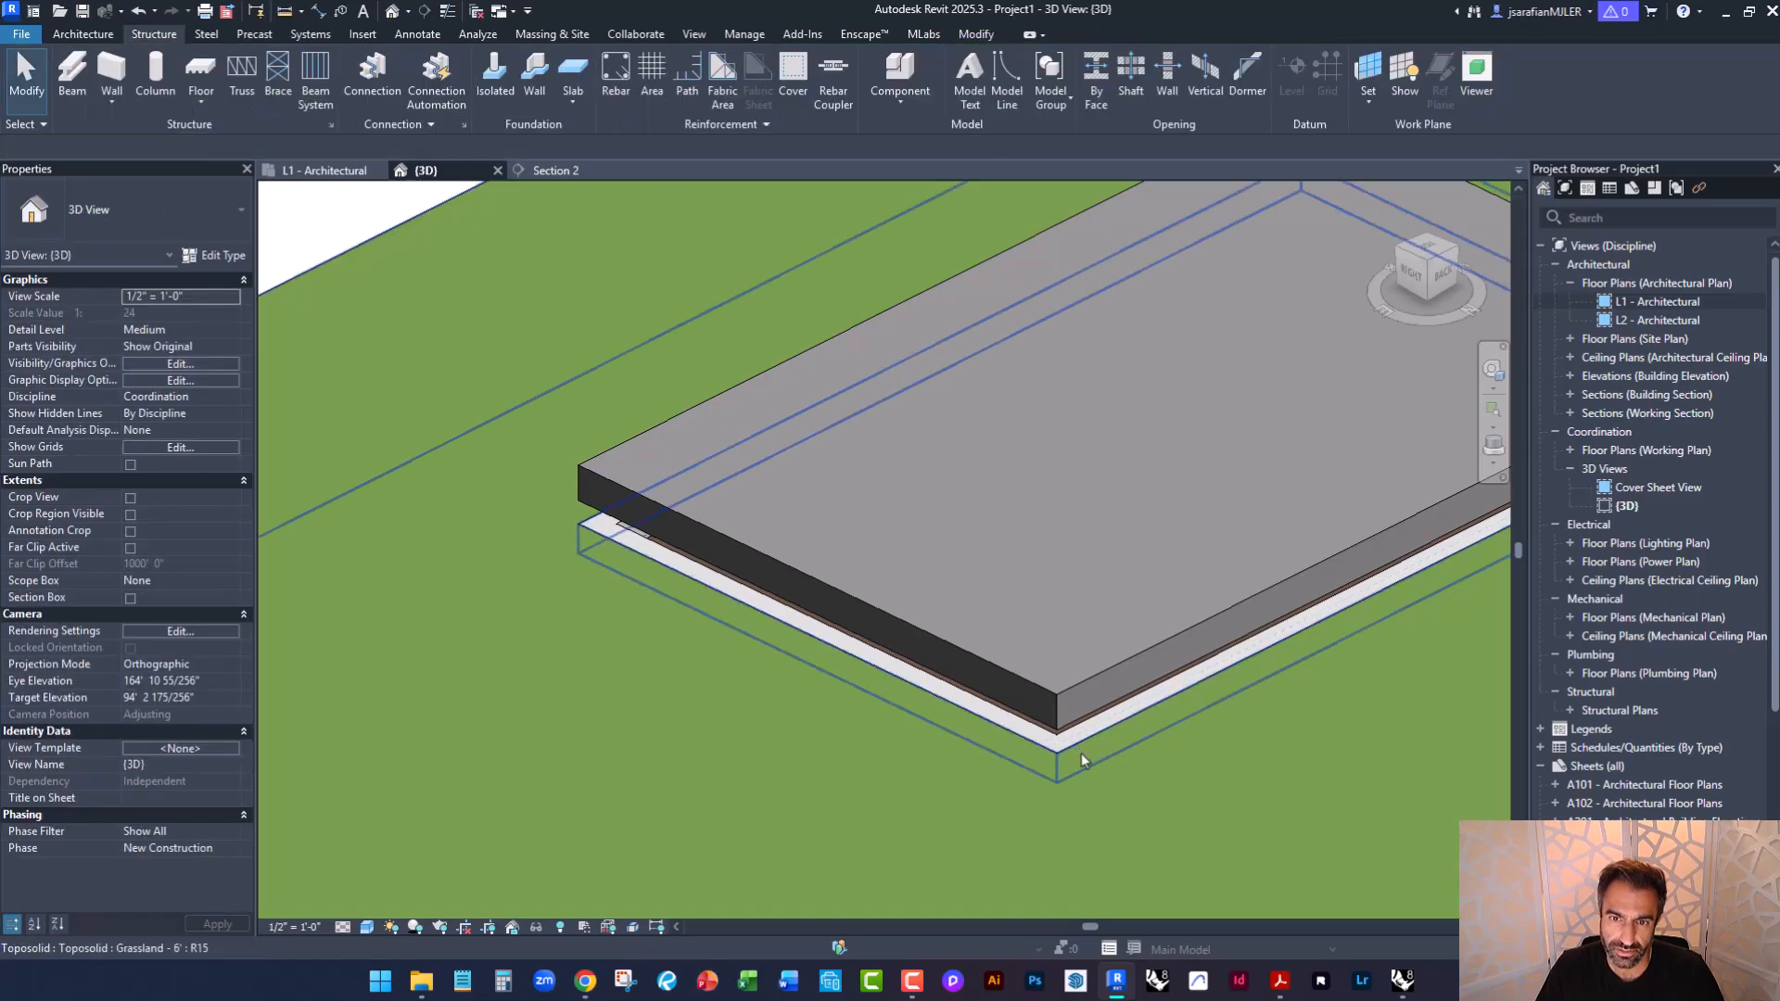
Select all four foundation walls and attach their tops to the floor slab above.
{"action": "scroll", "coordinate": [1081, 732], "scroll_direction": "up", "scroll_amount": 3}
{"action": "left_click", "coordinate": [1076, 716]}
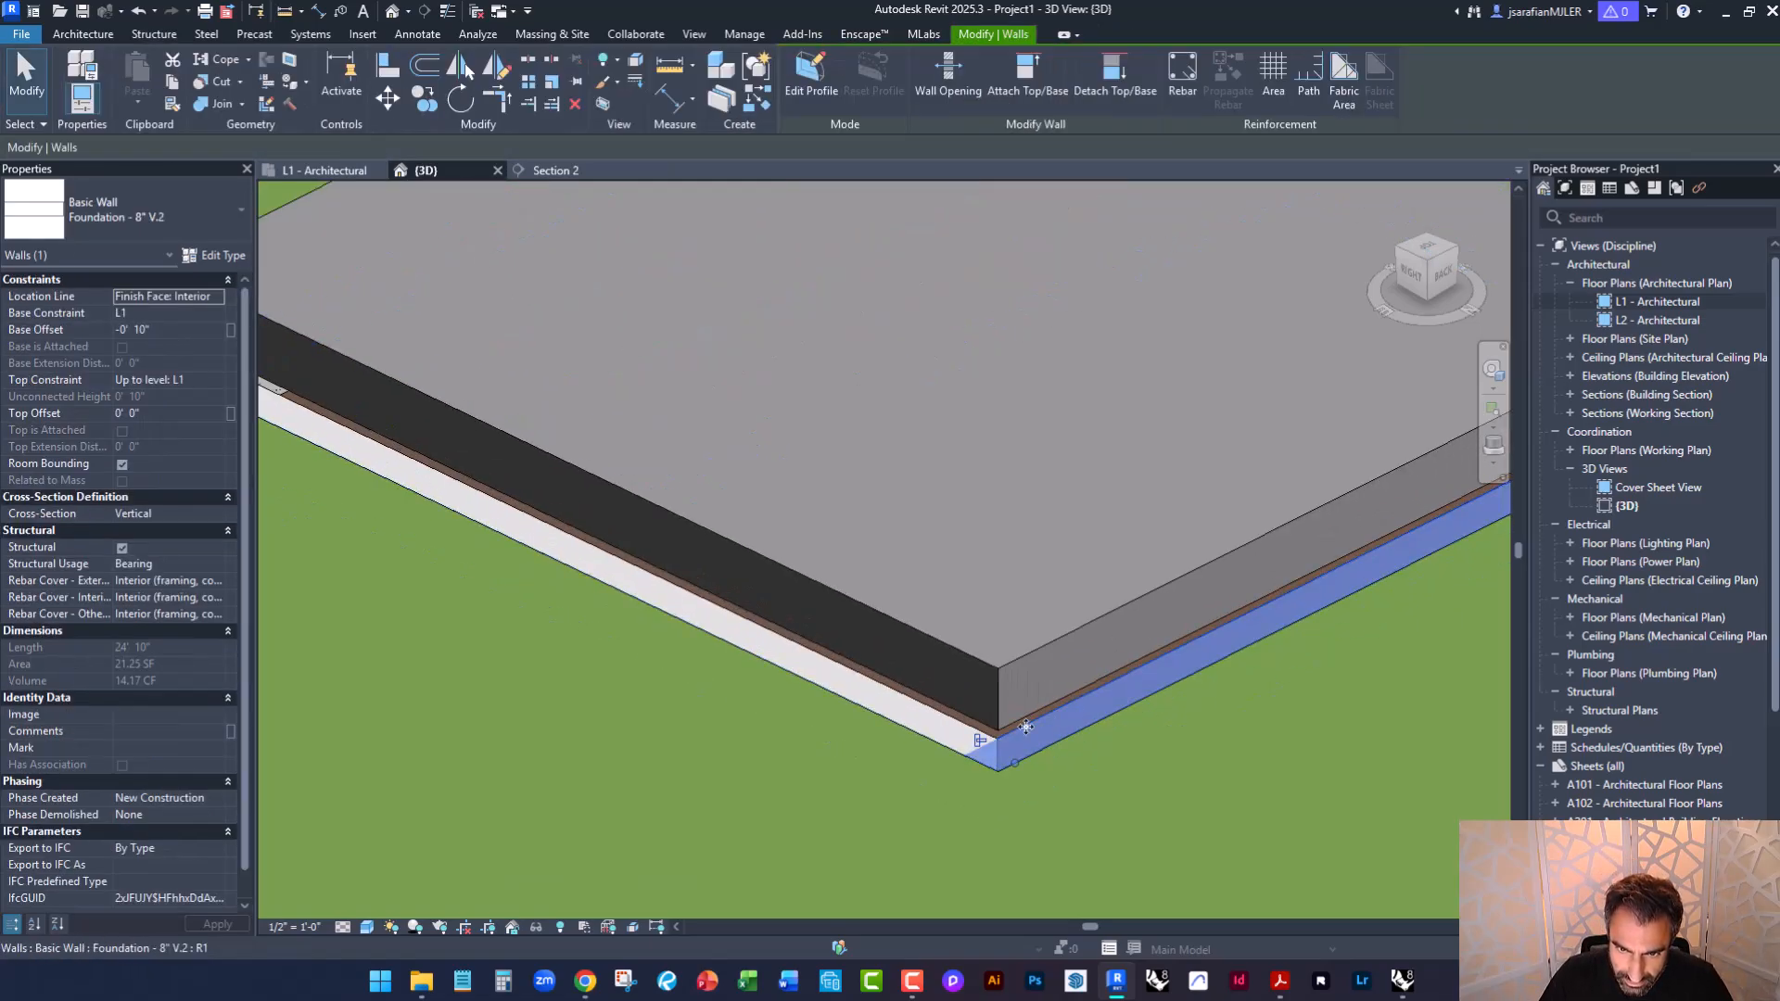
{"action": "left_click", "coordinate": [958, 725], "text": "ctrl"}
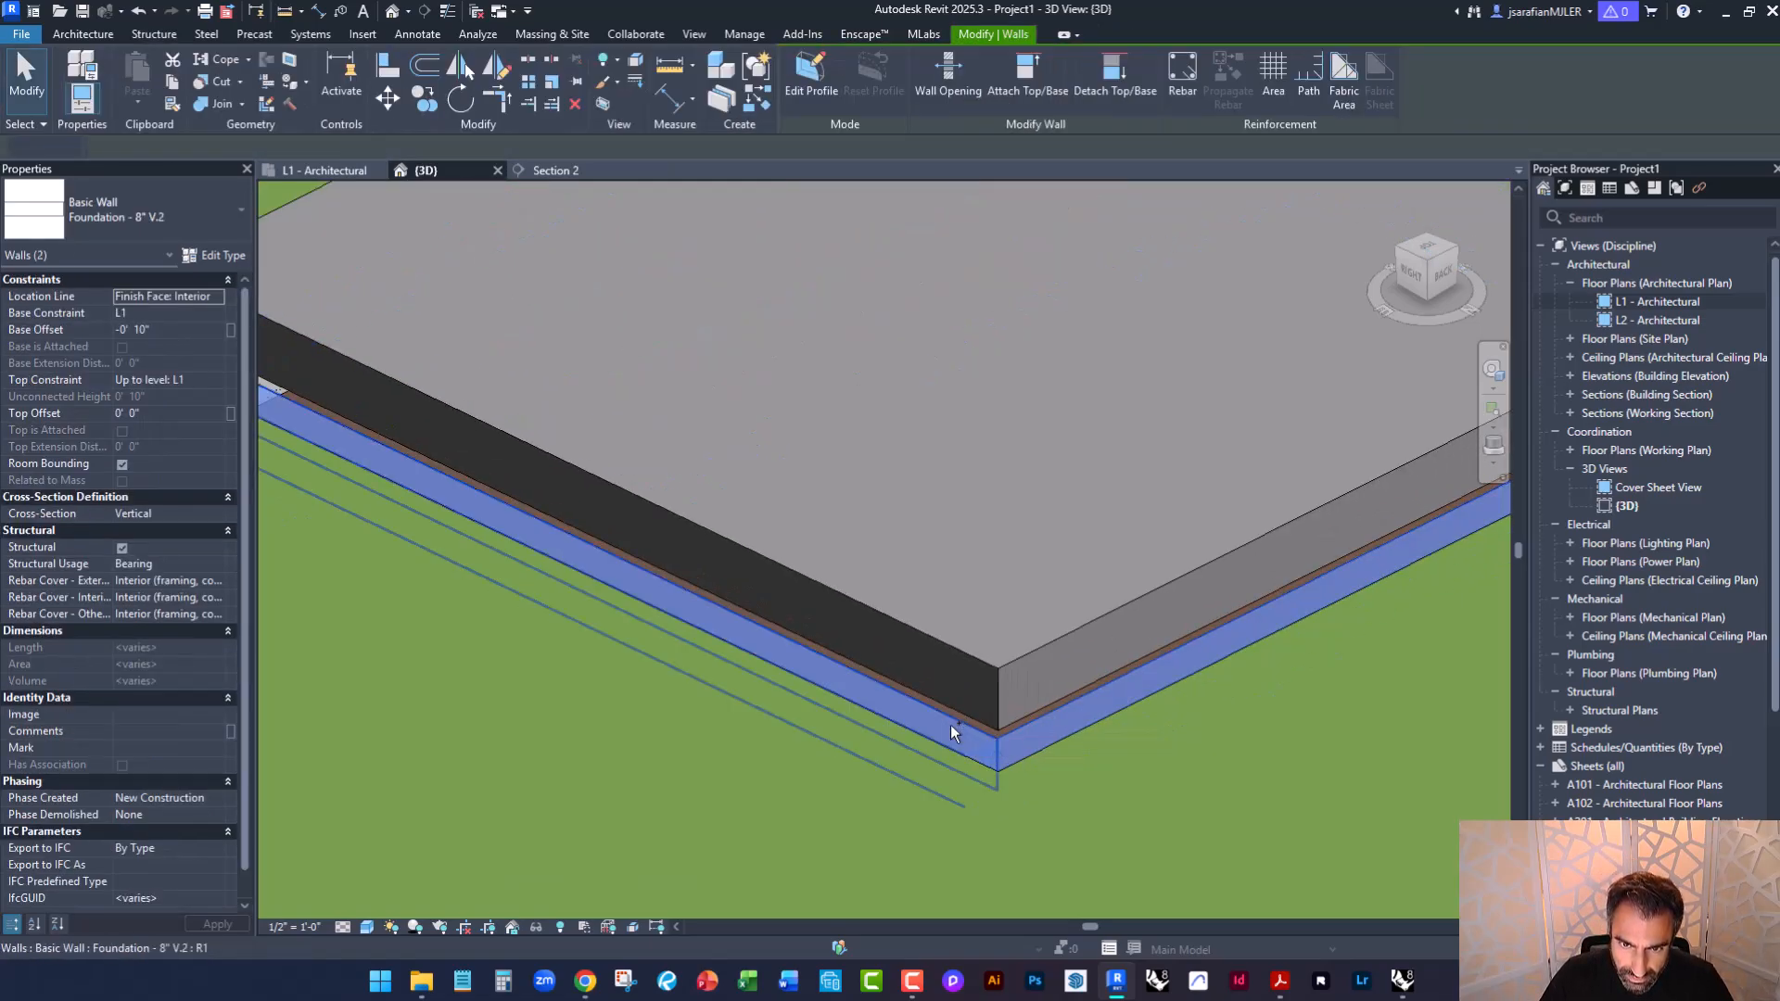
{"action": "middle_click_drag", "start_coordinate": [658, 636], "coordinate": [1243, 631], "text": "shift"}
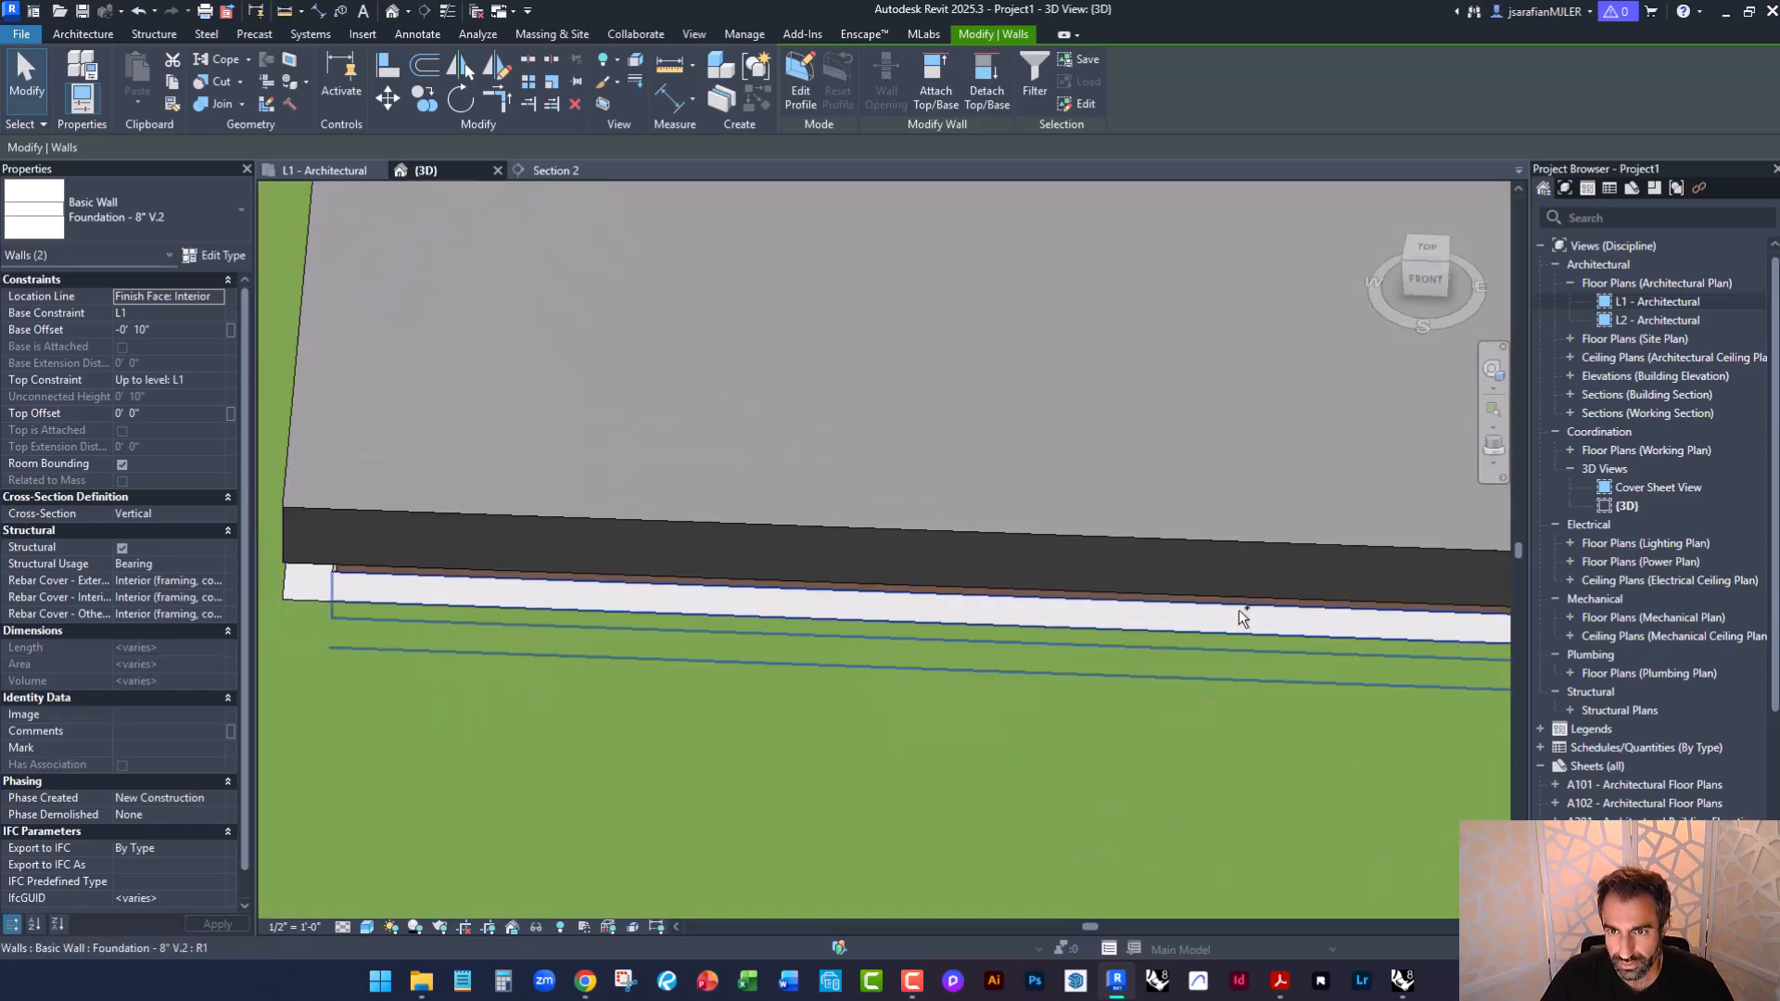
{"action": "left_click", "coordinate": [1242, 618], "text": "ctrl"}
{"action": "scroll", "coordinate": [1265, 710], "scroll_direction": "down", "scroll_amount": 2}
{"action": "middle_click_drag", "start_coordinate": [714, 698], "coordinate": [936, 741], "text": "shift"}
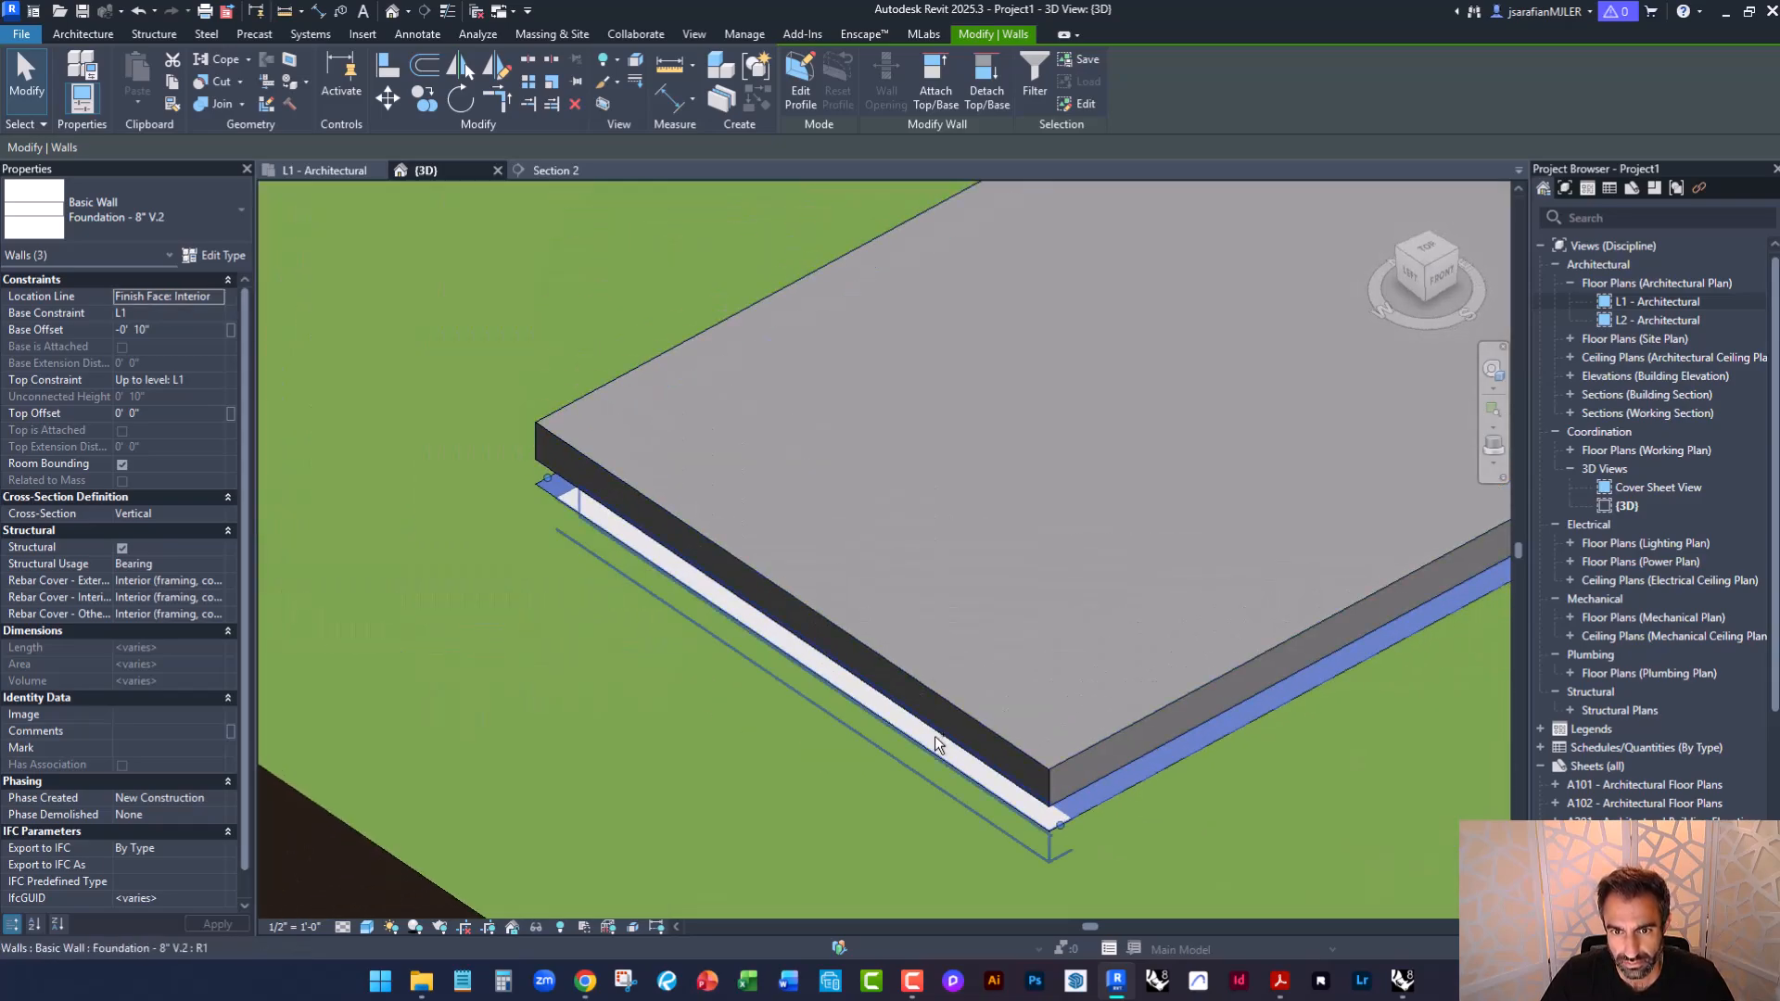
{"action": "left_click", "coordinate": [952, 758], "text": "ctrl"}
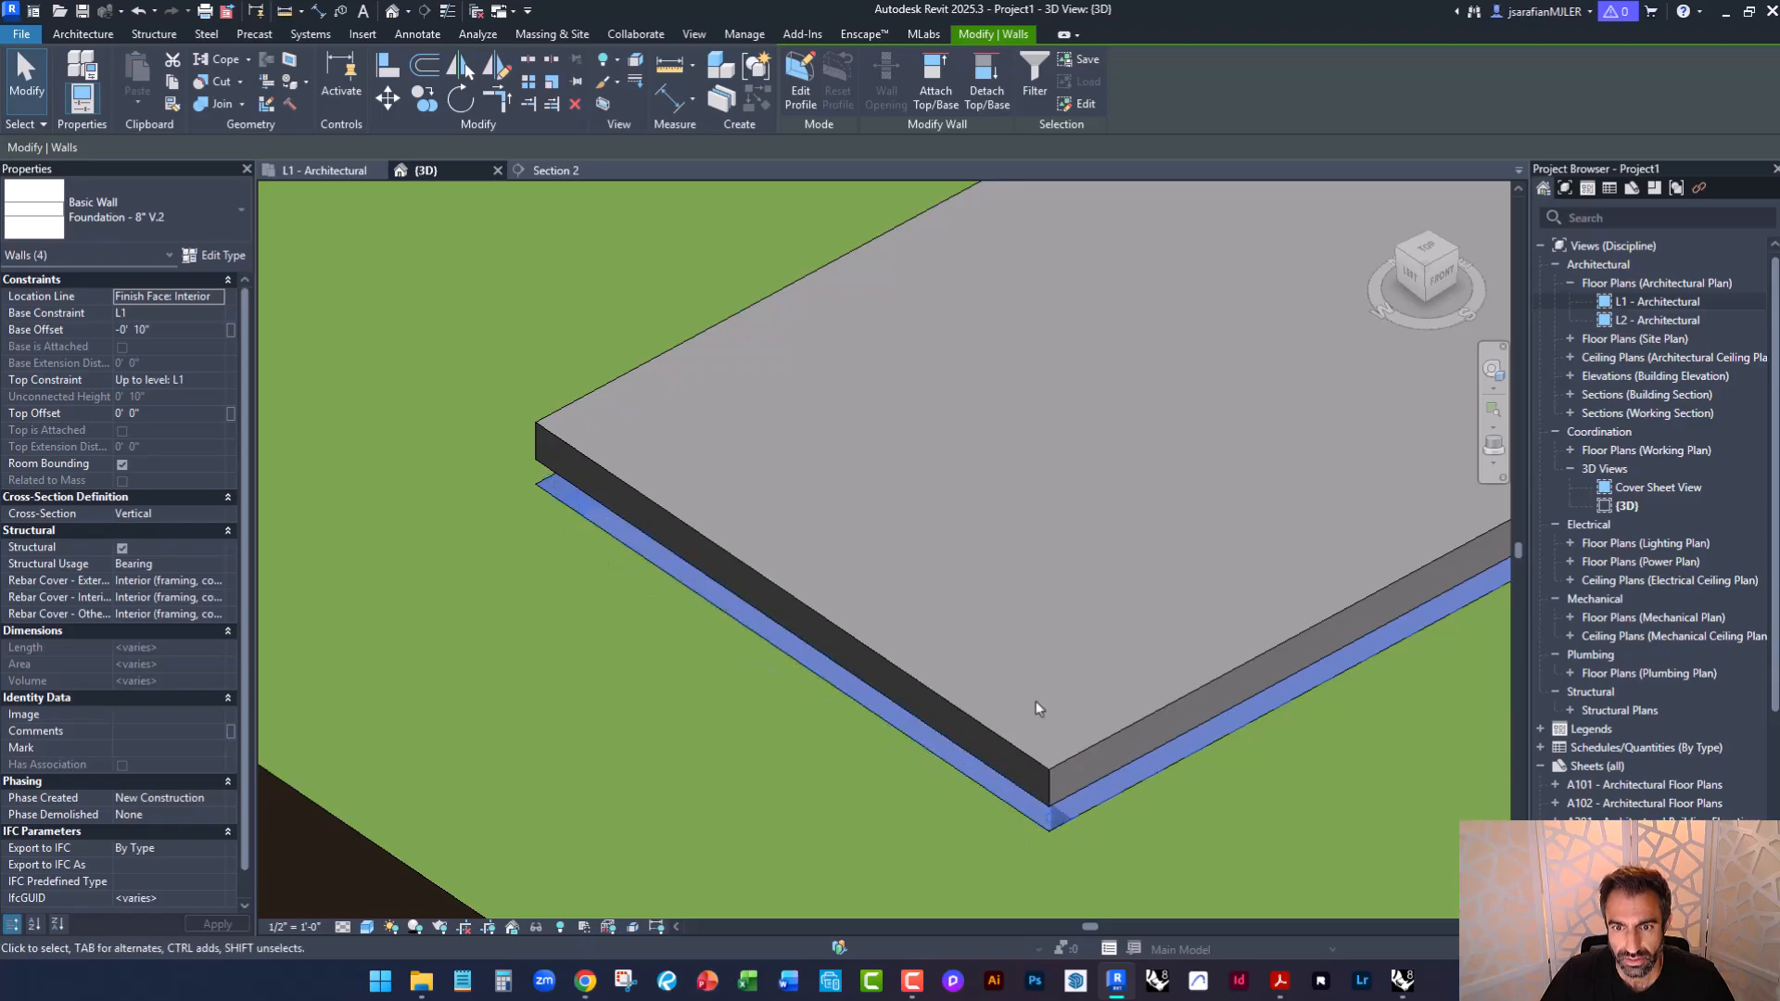
{"action": "middle_click_drag", "start_coordinate": [1034, 654], "coordinate": [1005, 549], "text": "shift"}
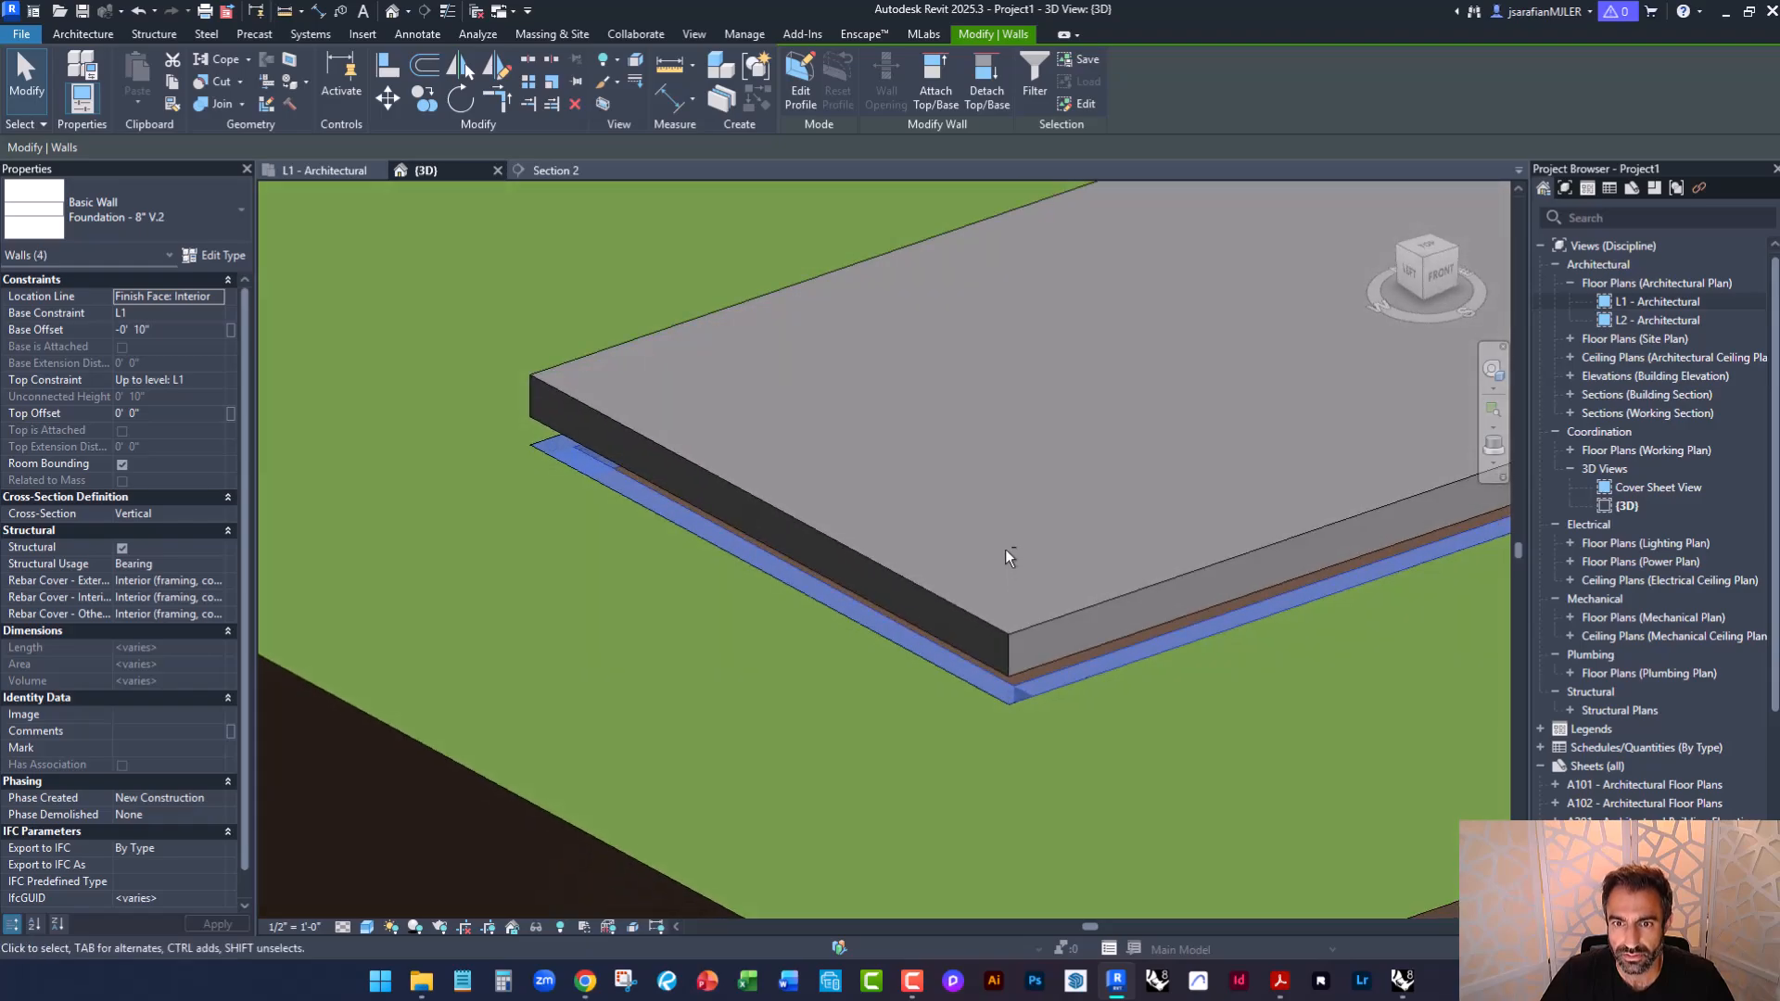
{"action": "left_click", "coordinate": [929, 98]}
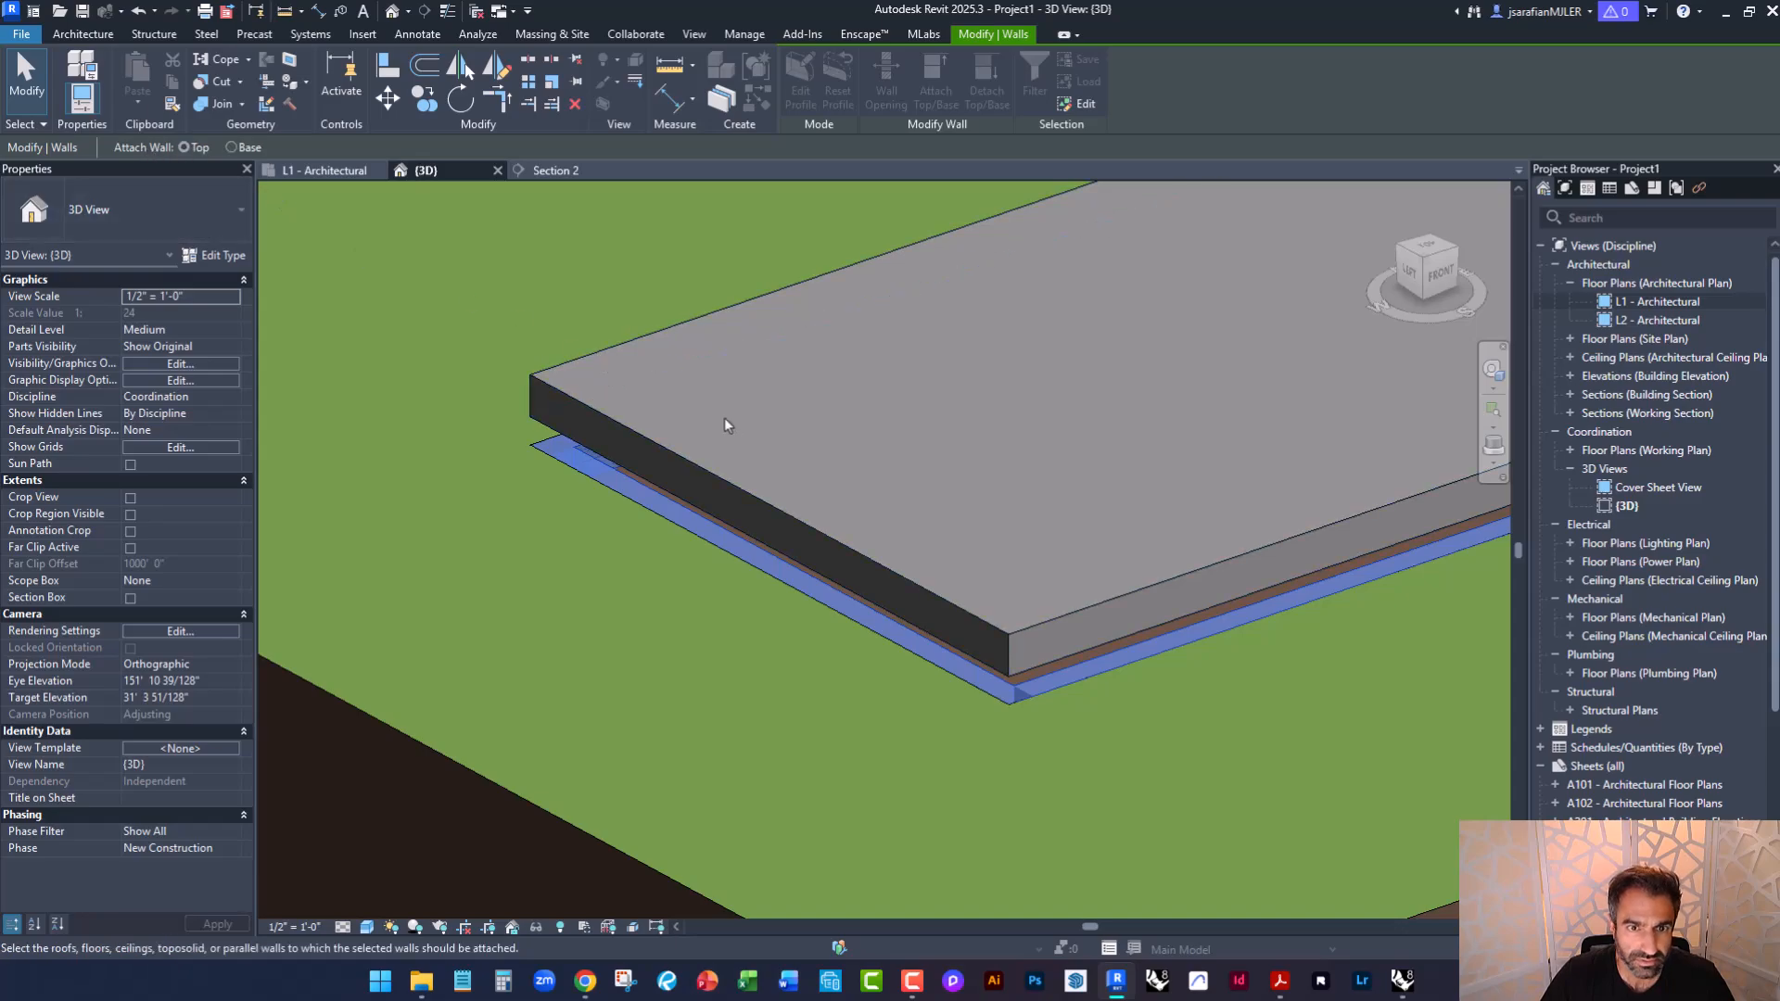
{"action": "left_click", "coordinate": [720, 476]}
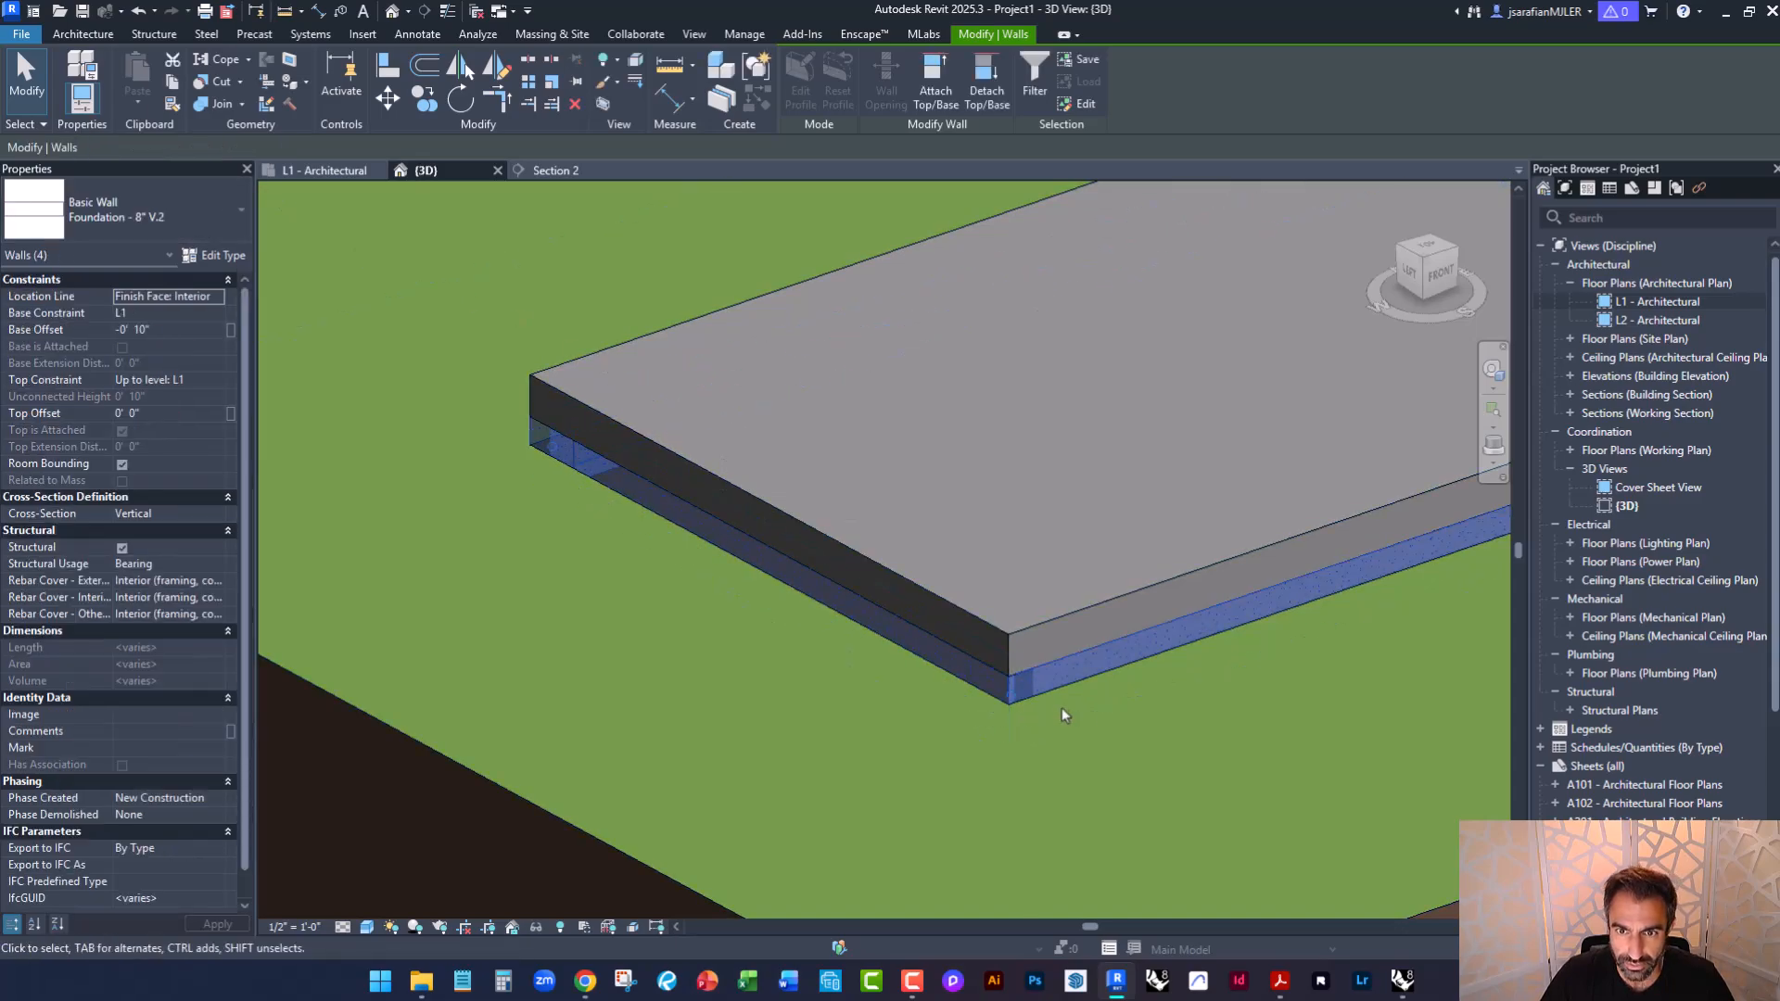
{"action": "key", "text": "Escape"}
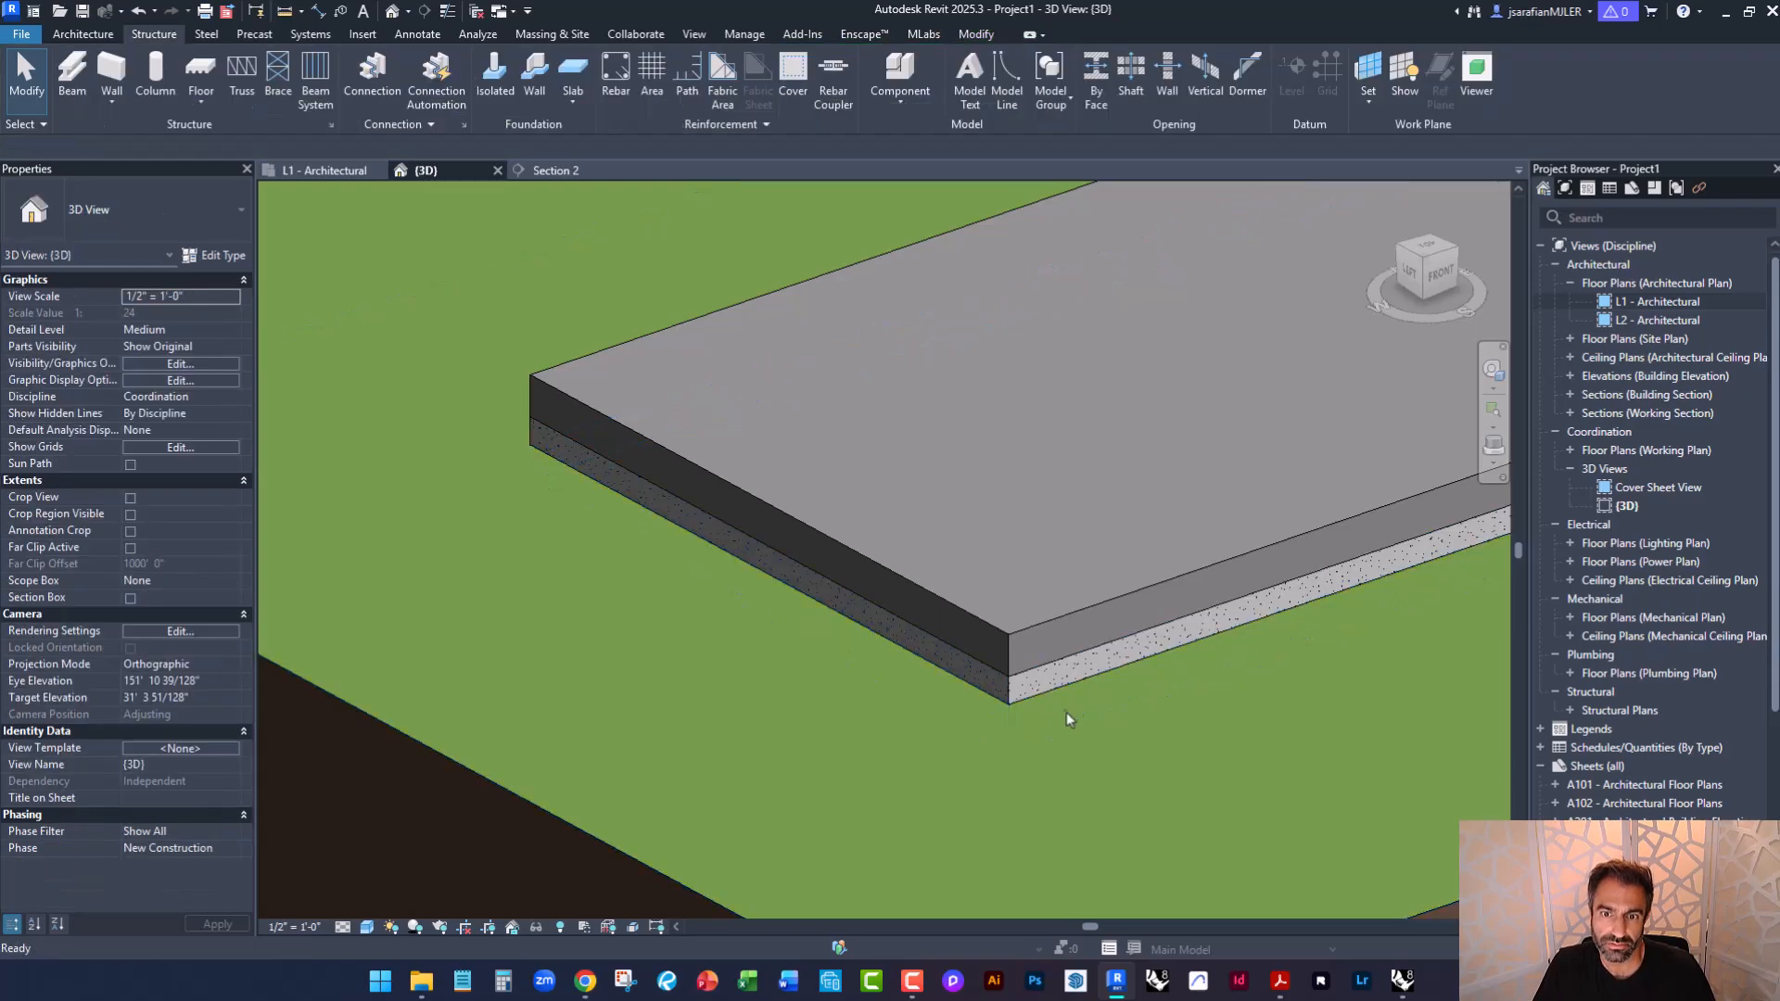
Try raising the floor slab's height offset from level to 3' 0" to test the attached foundation walls.
{"action": "middle_click_drag", "start_coordinate": [1025, 708], "coordinate": [971, 652], "text": "shift"}
{"action": "left_click", "coordinate": [939, 564]}
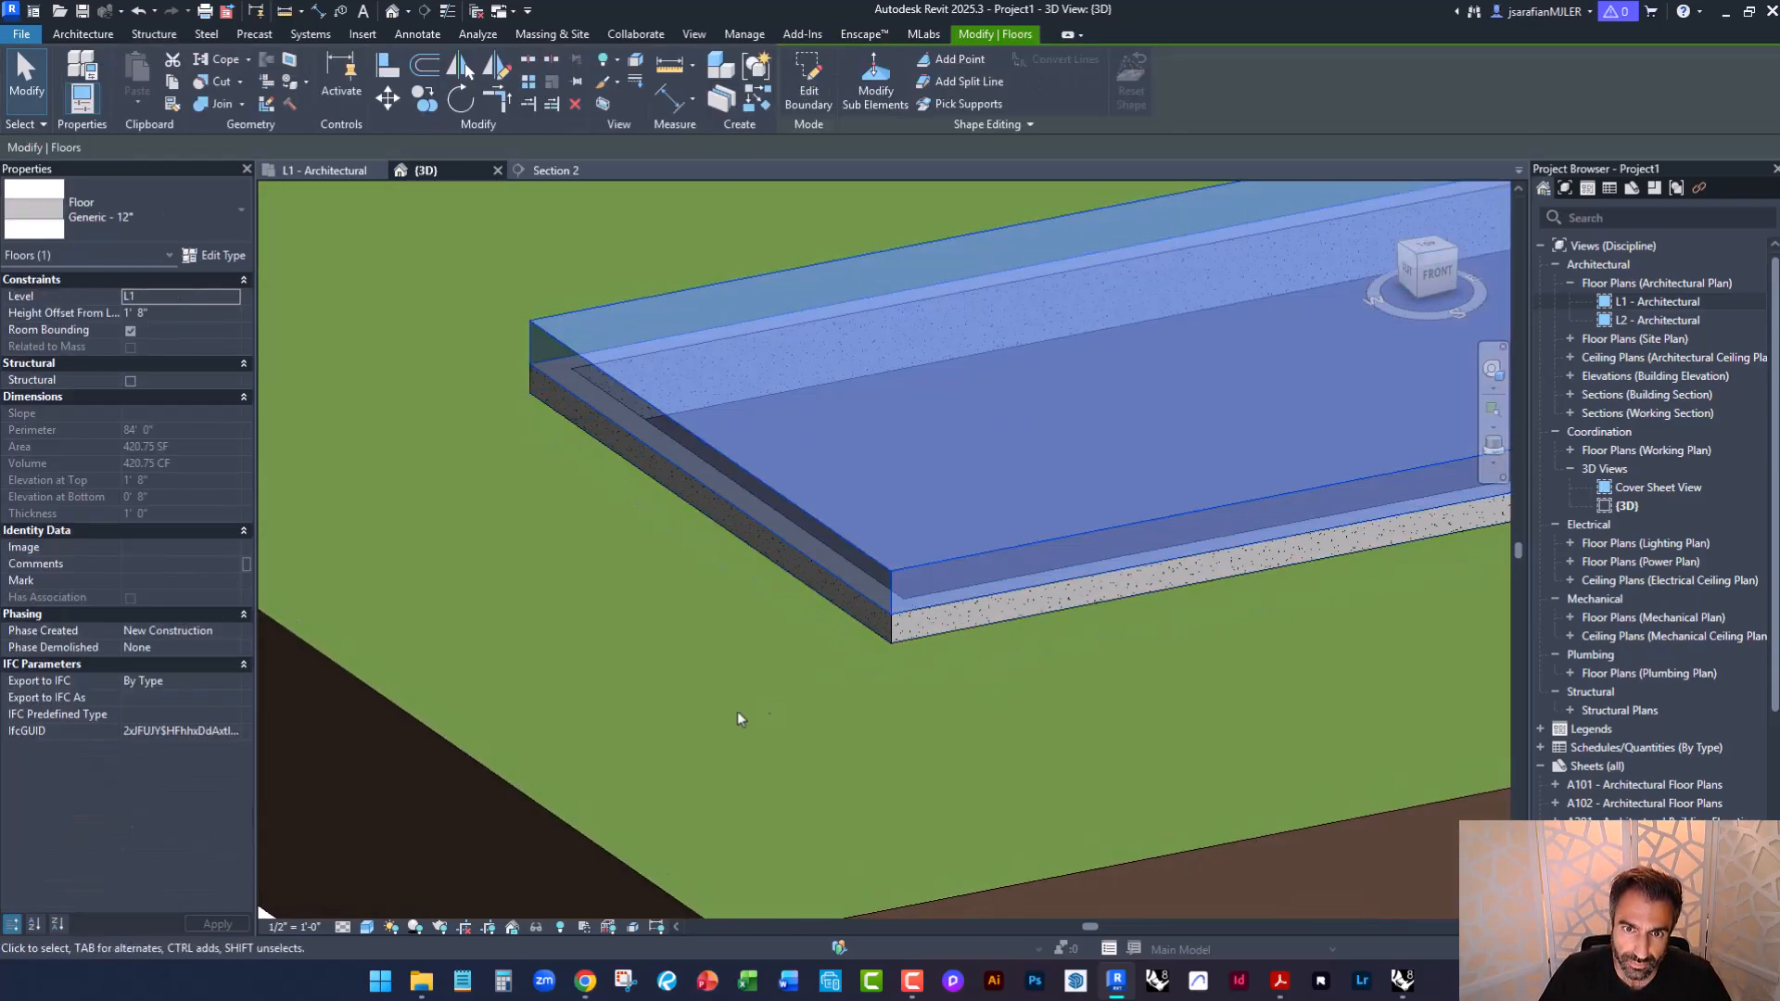
{"action": "scroll", "coordinate": [770, 699], "scroll_direction": "down", "scroll_amount": 2}
{"action": "left_click", "coordinate": [163, 314]}
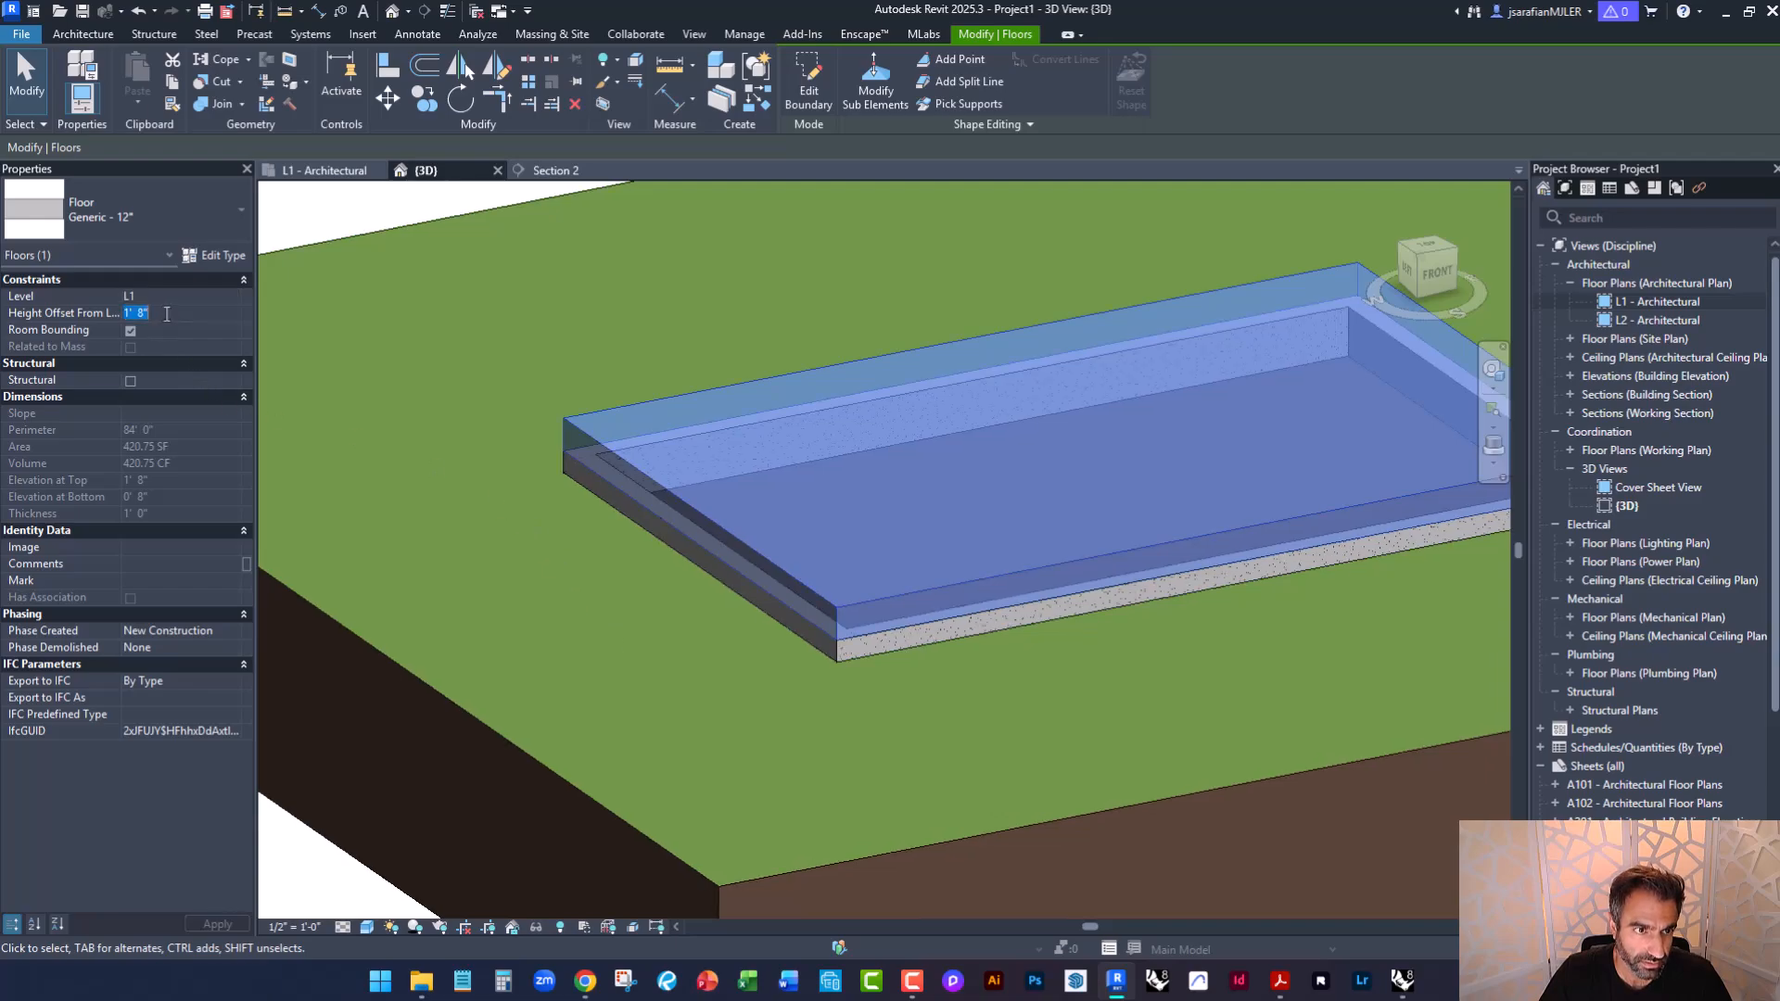
{"action": "type", "text": "3"}
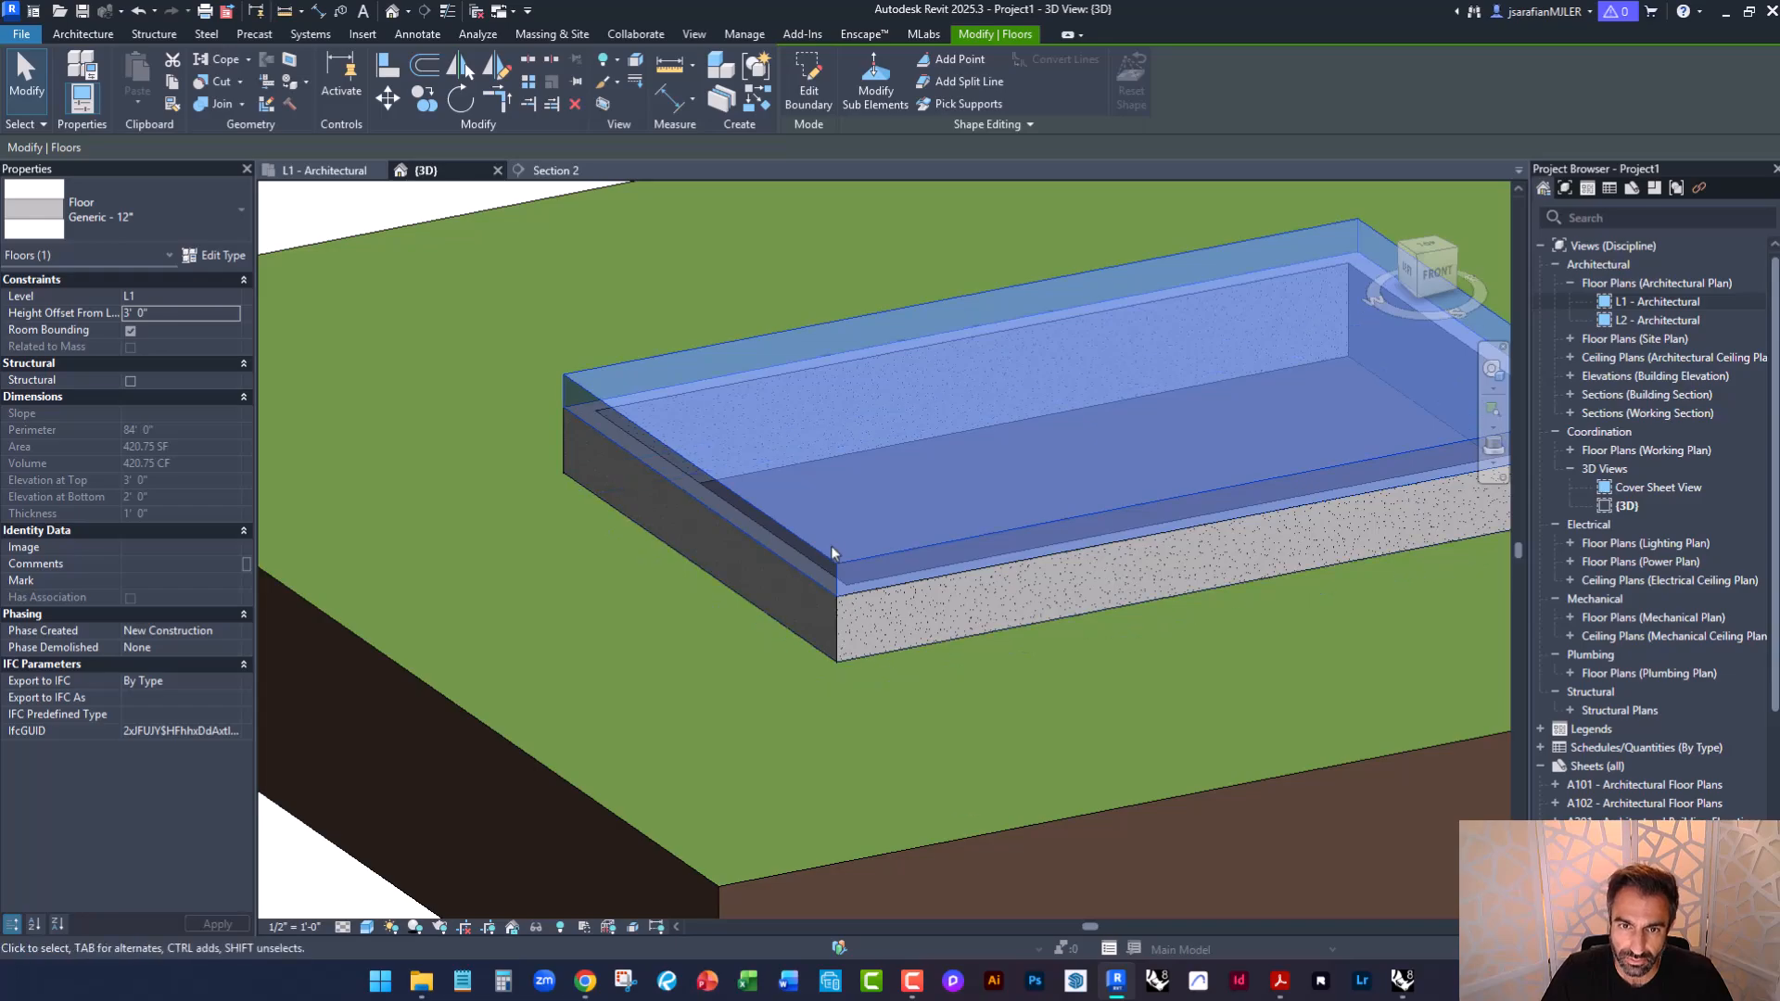
{"action": "key", "text": "Escape"}
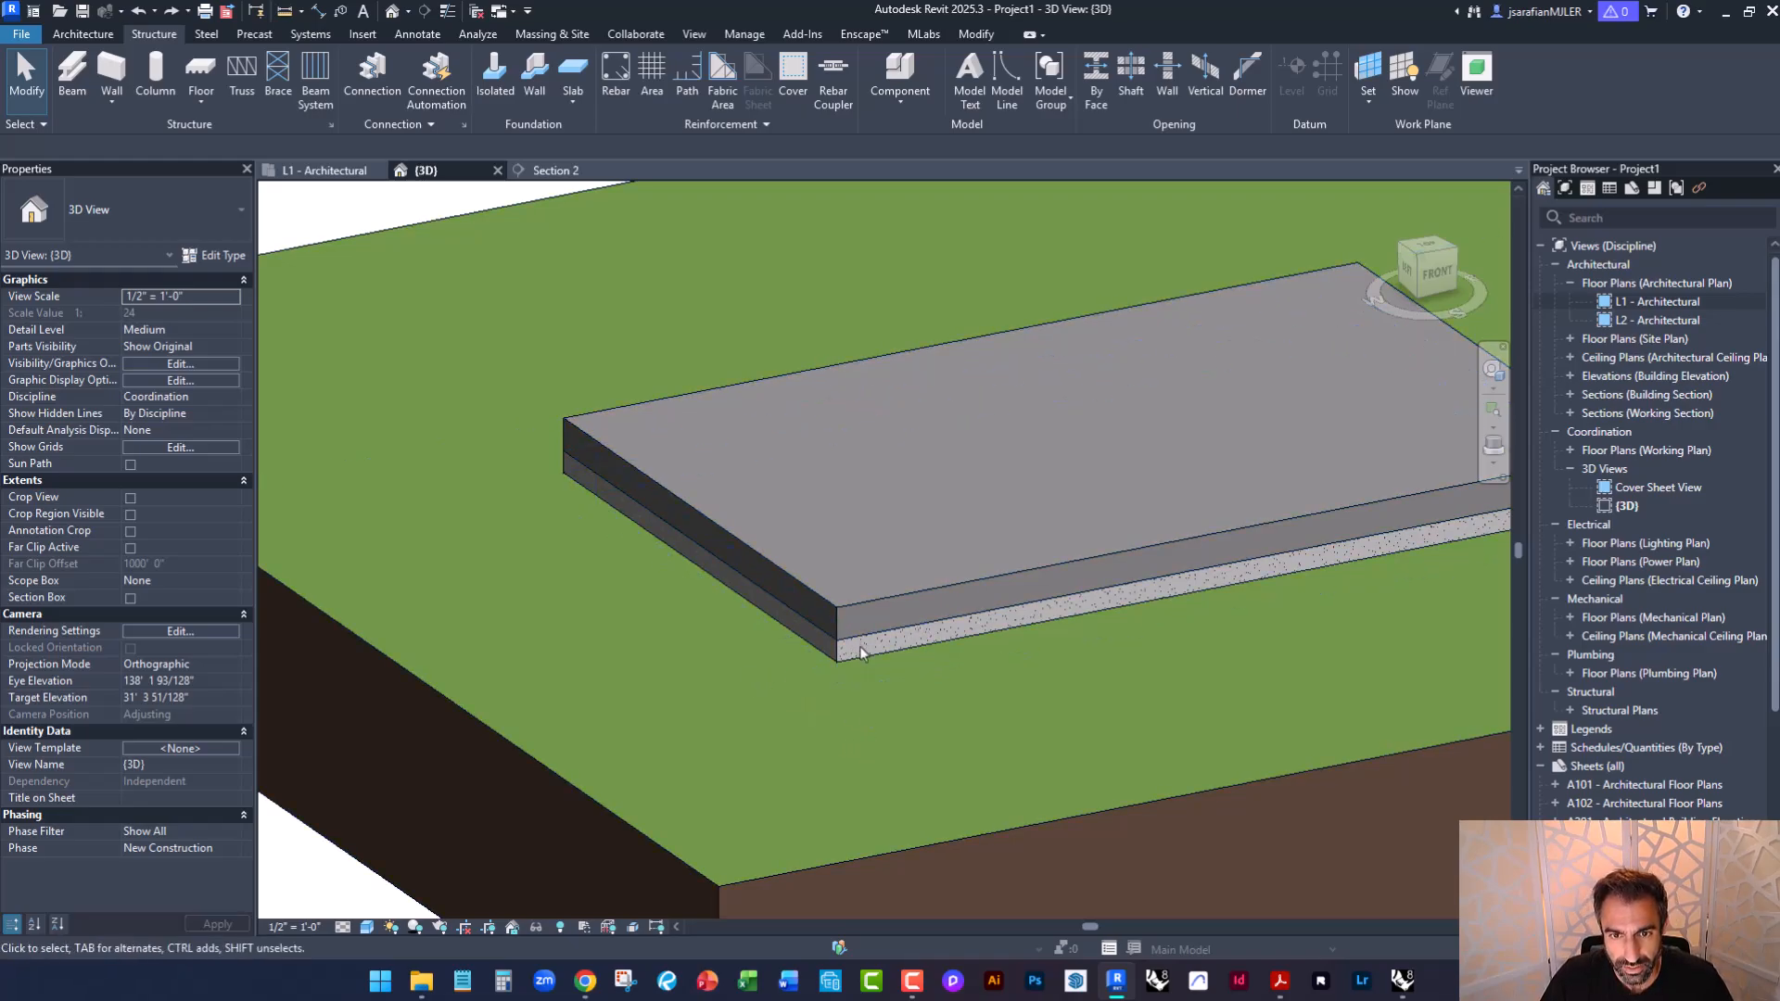
{"action": "left_click", "coordinate": [775, 620]}
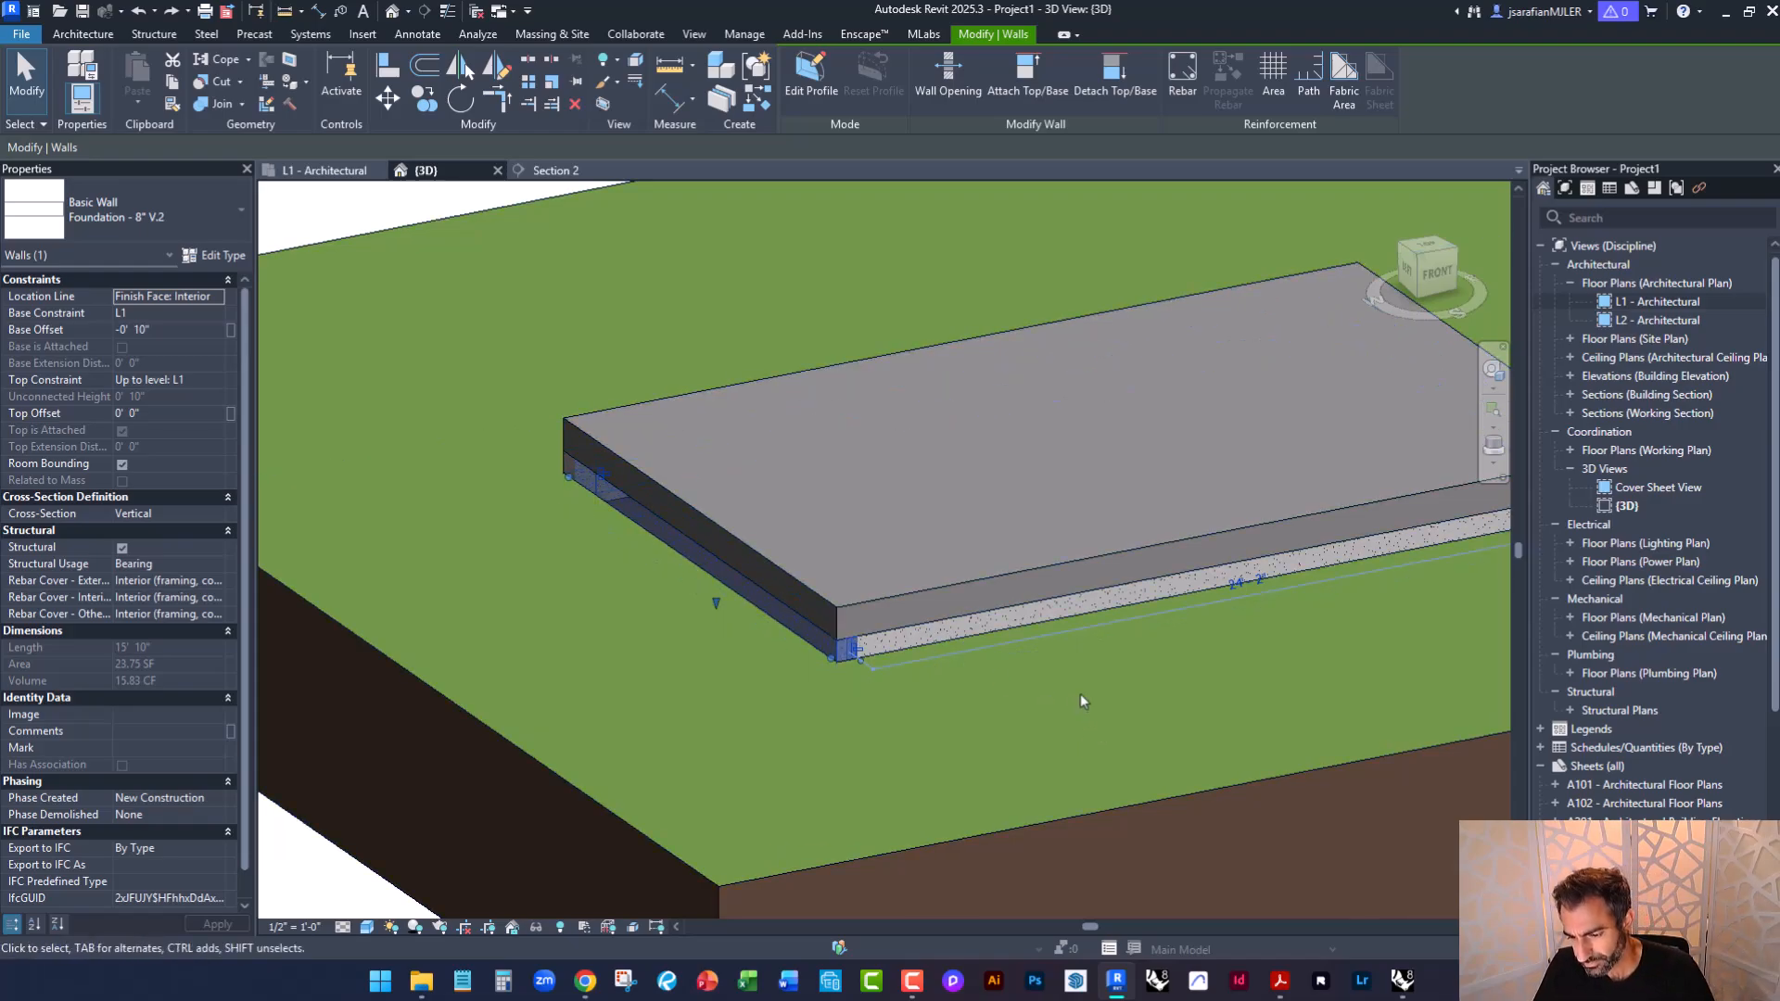
{"action": "key", "text": "Escape"}
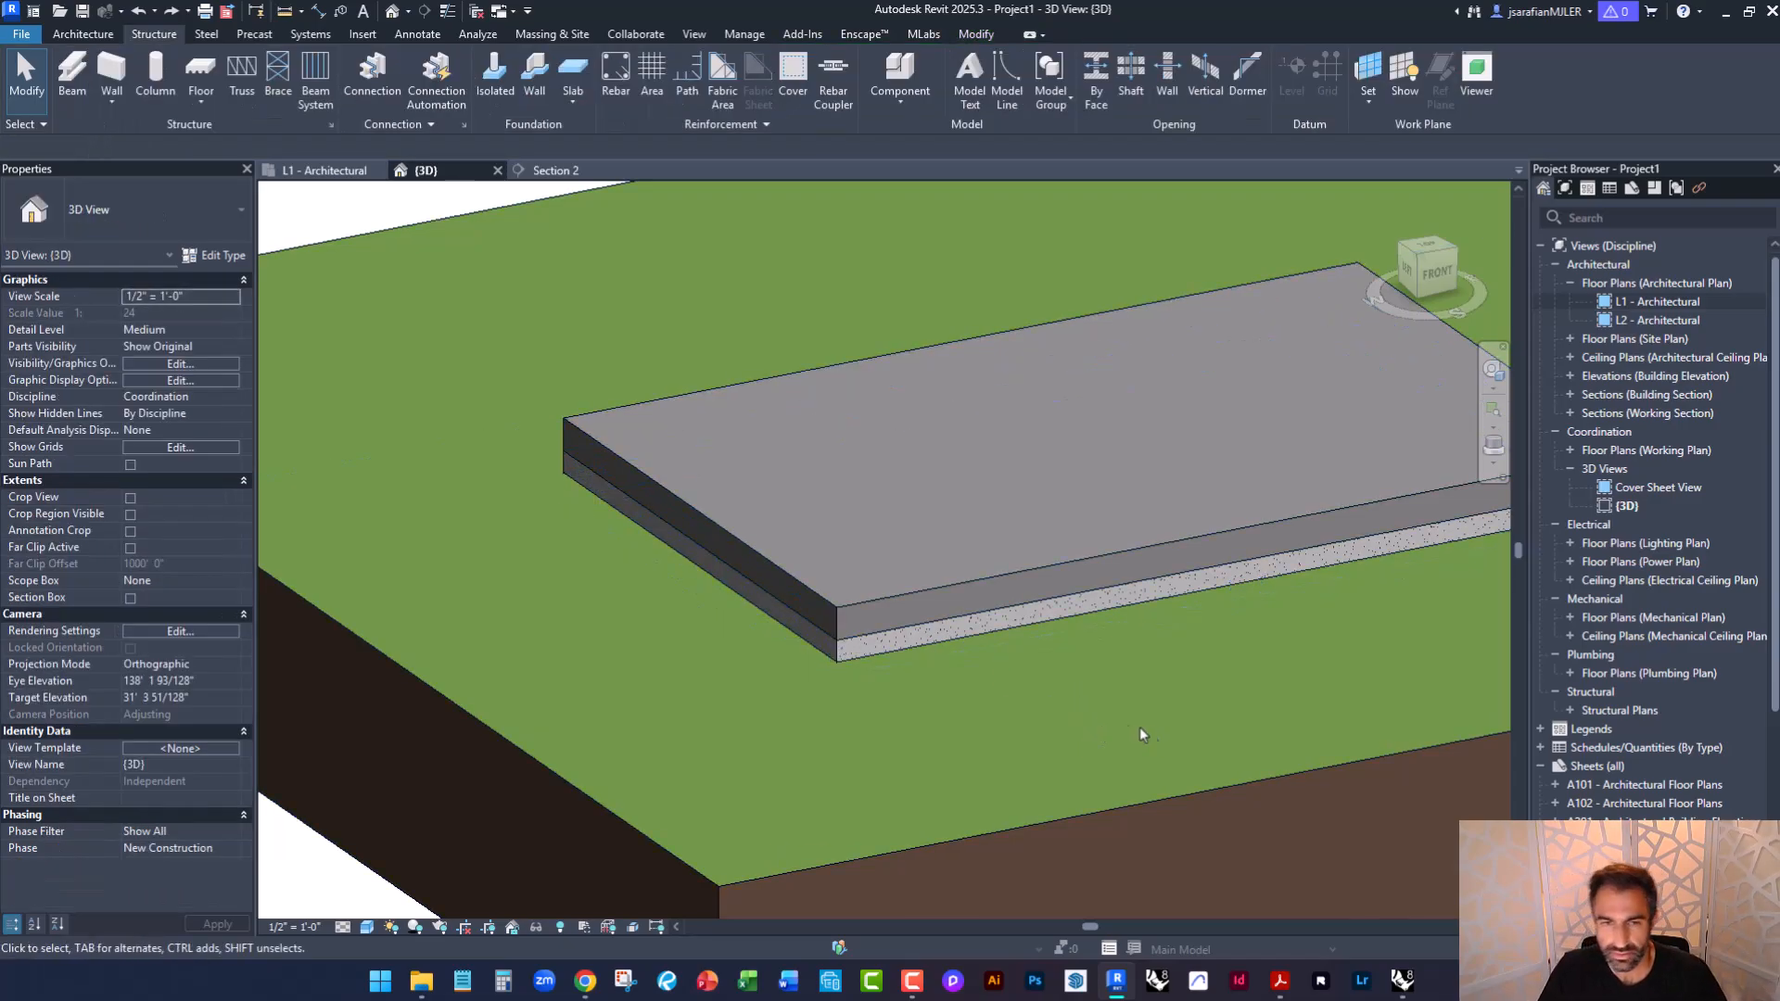
{"action": "scroll", "coordinate": [869, 686], "scroll_direction": "down", "scroll_amount": 5}
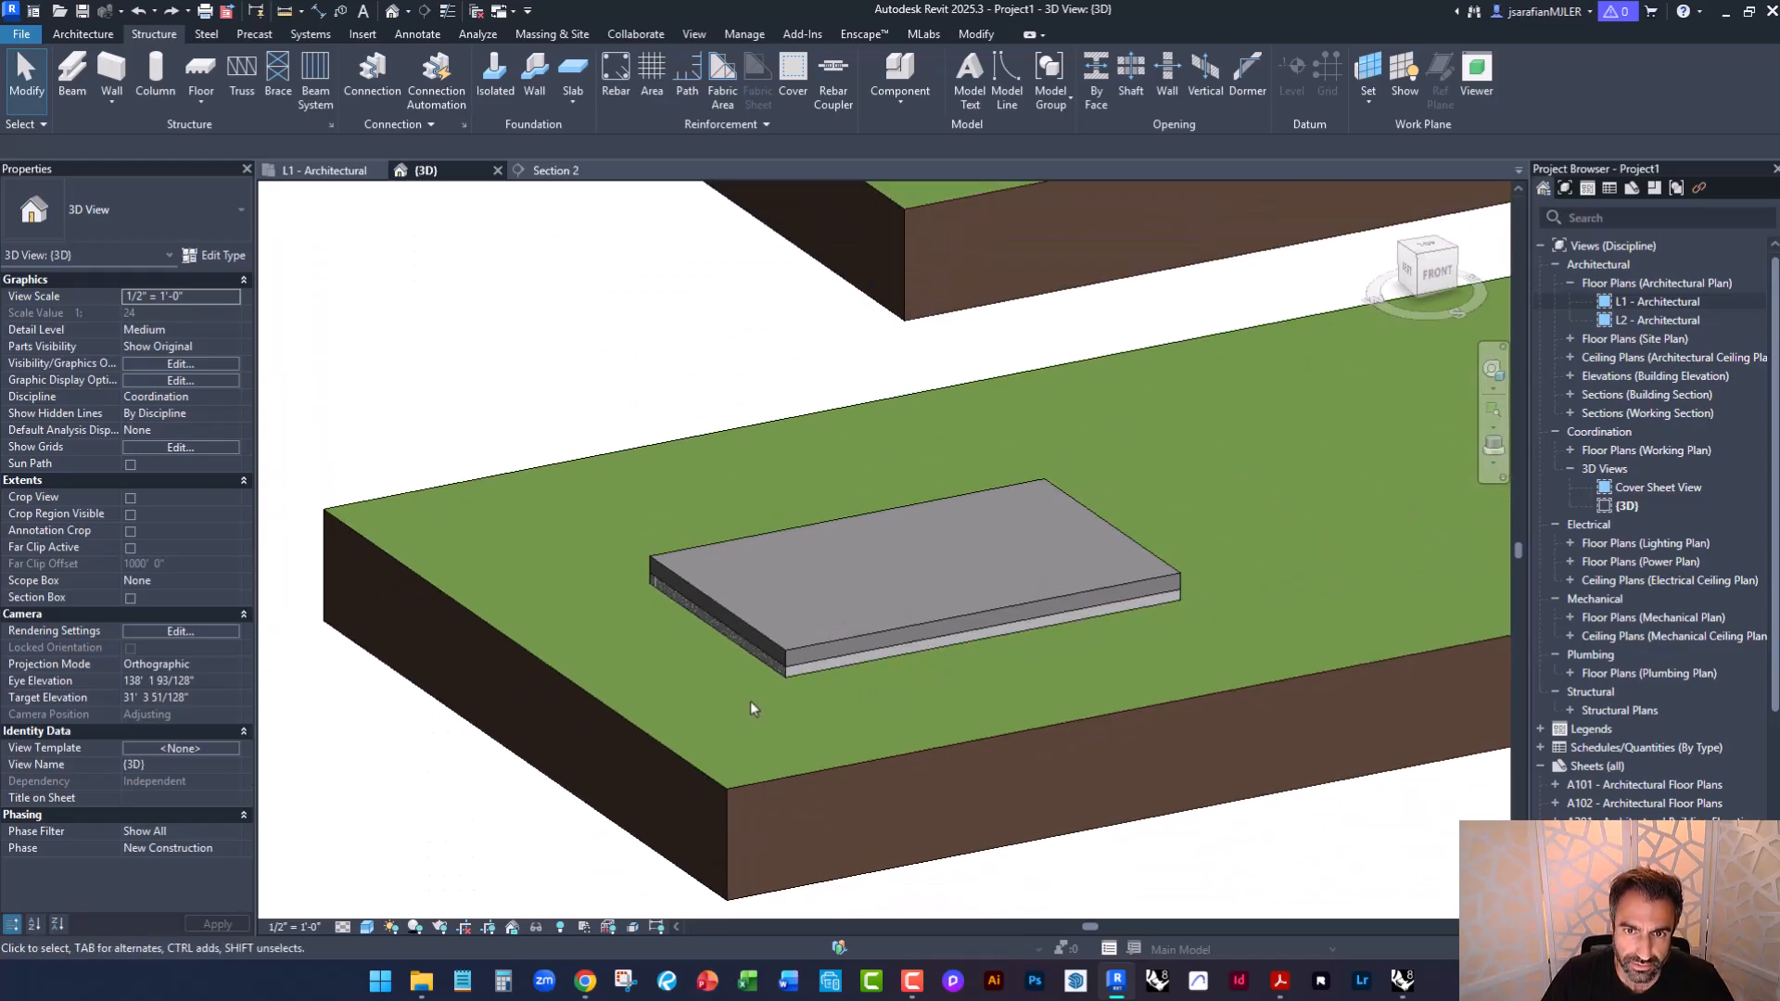
{"action": "scroll", "coordinate": [871, 639], "scroll_direction": "down", "scroll_amount": 3}
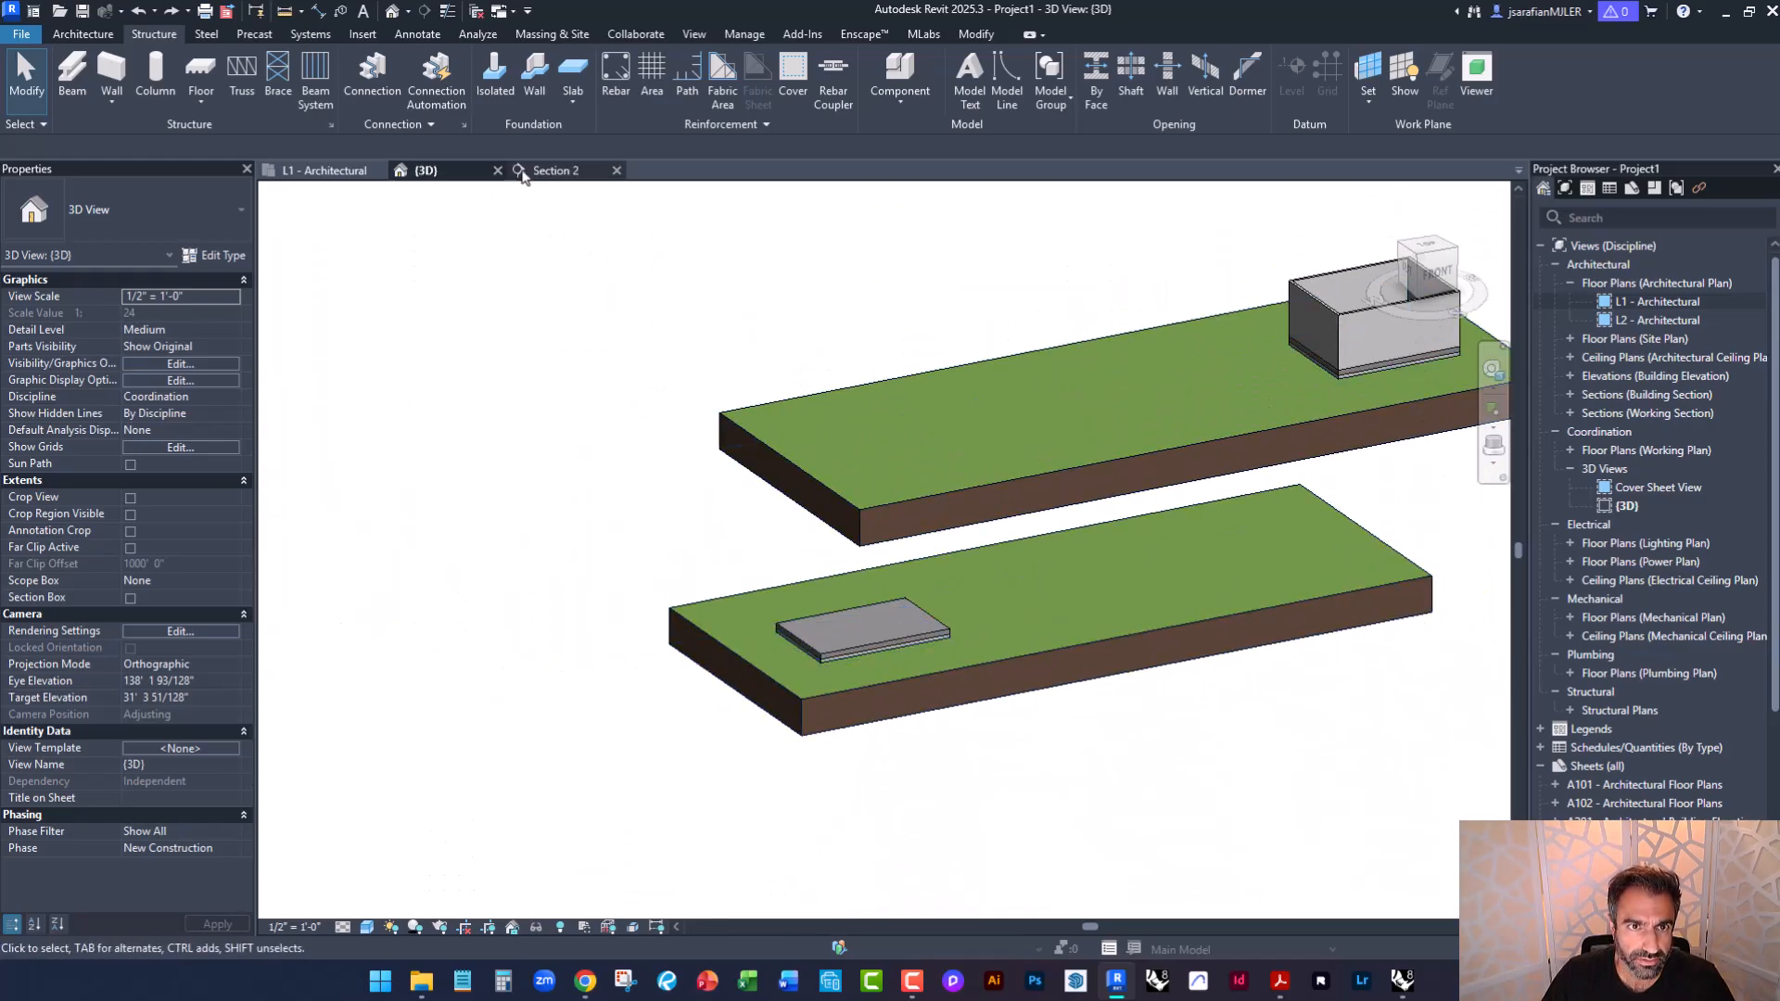
Open the Section 2 view and select the footing beneath the wall to examine its foundation type.
{"action": "left_click", "coordinate": [542, 171]}
{"action": "scroll", "coordinate": [603, 600], "scroll_direction": "up", "scroll_amount": 4}
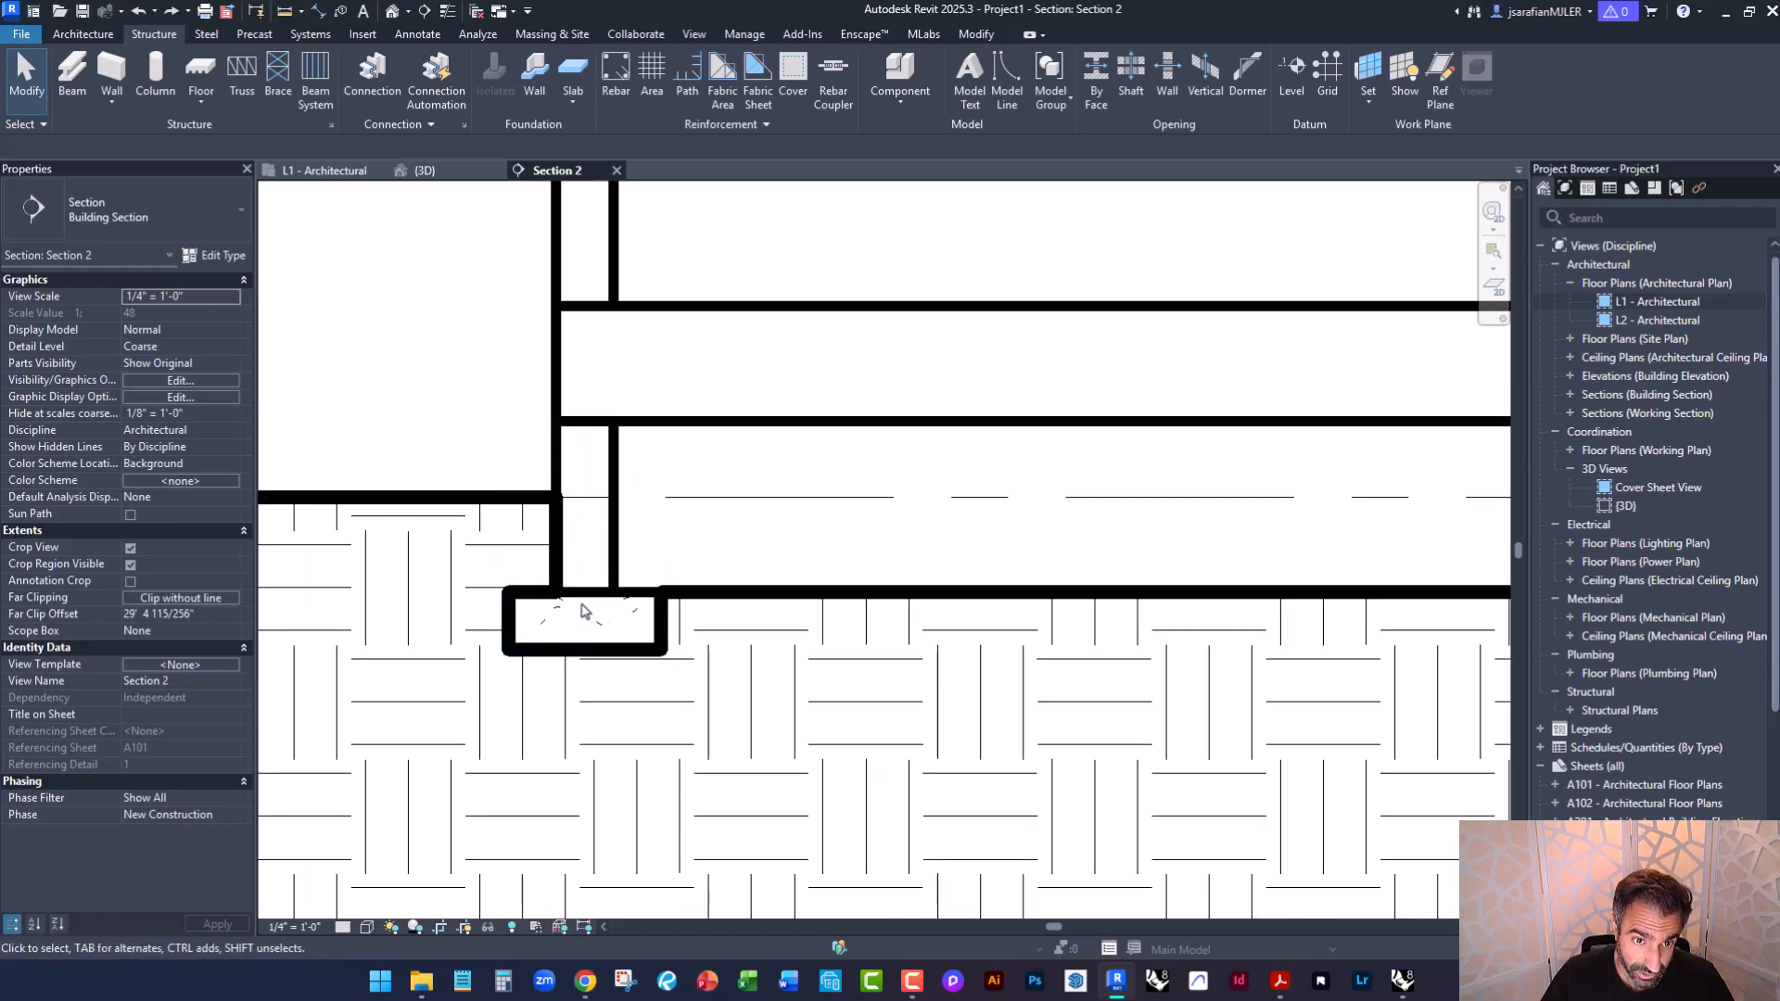
{"action": "left_click", "coordinate": [639, 600]}
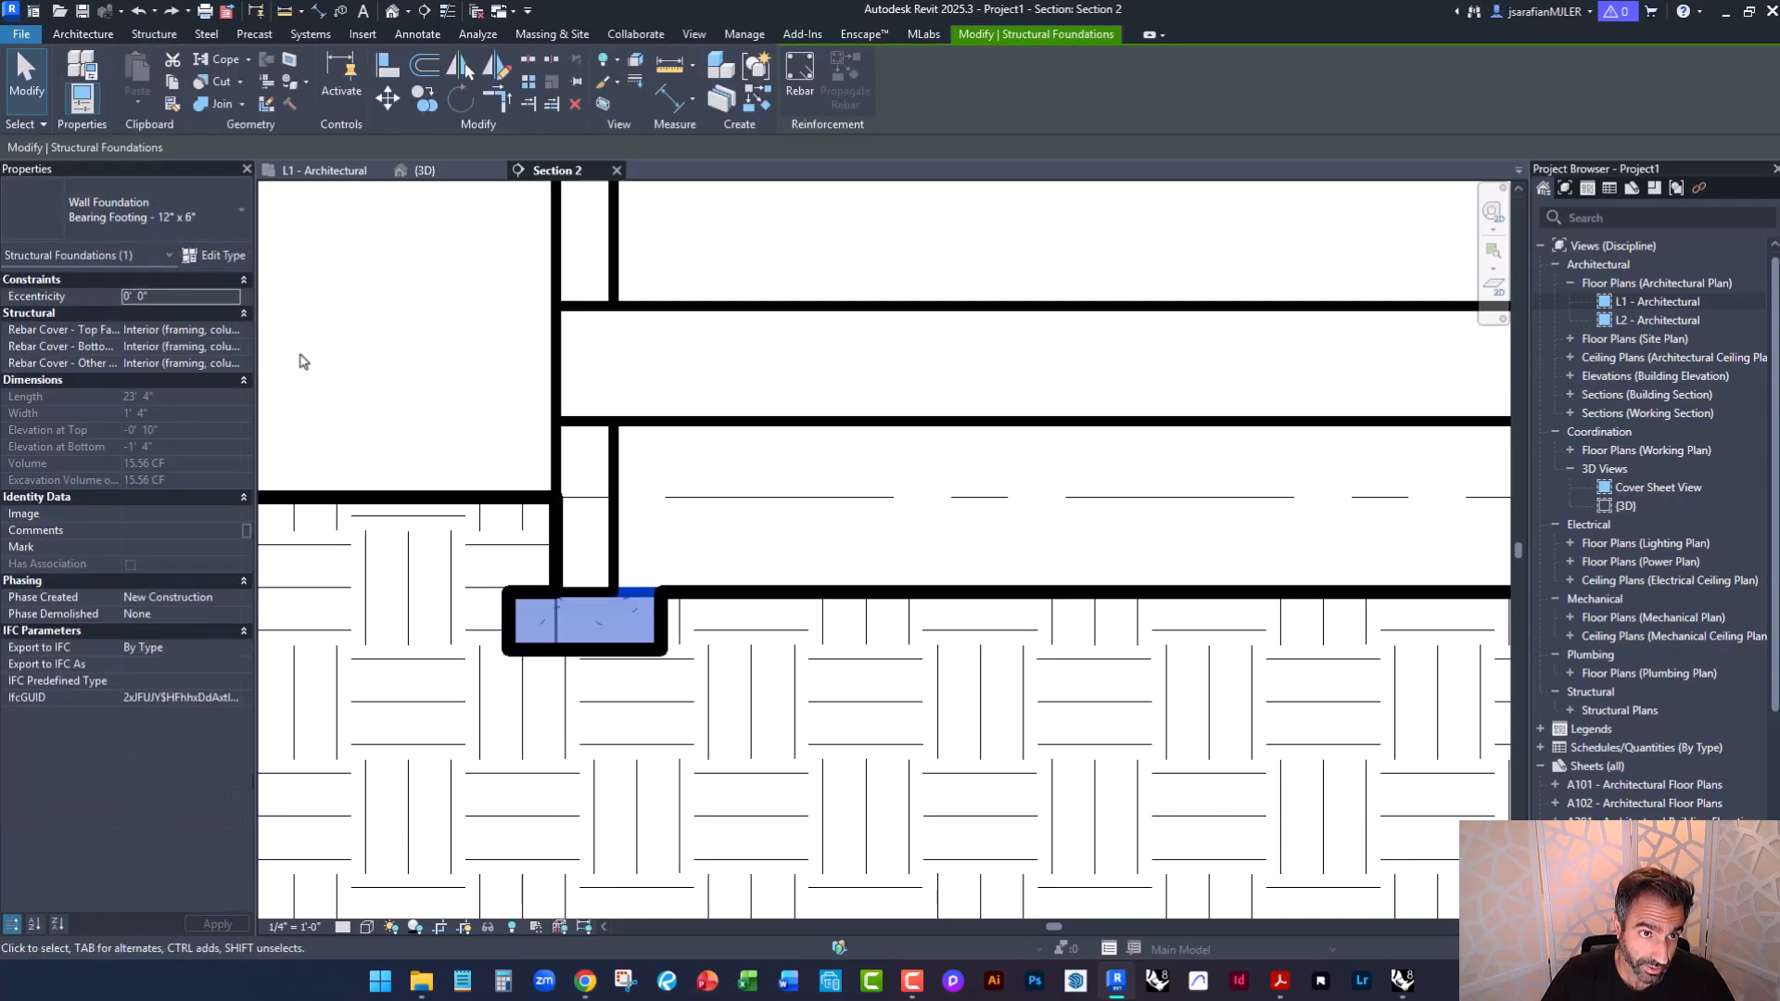
Clear the footing selection, check the floor slab in the 3D view, and return to the L1 - Architectural floor plan.
{"action": "left_click", "coordinate": [417, 410]}
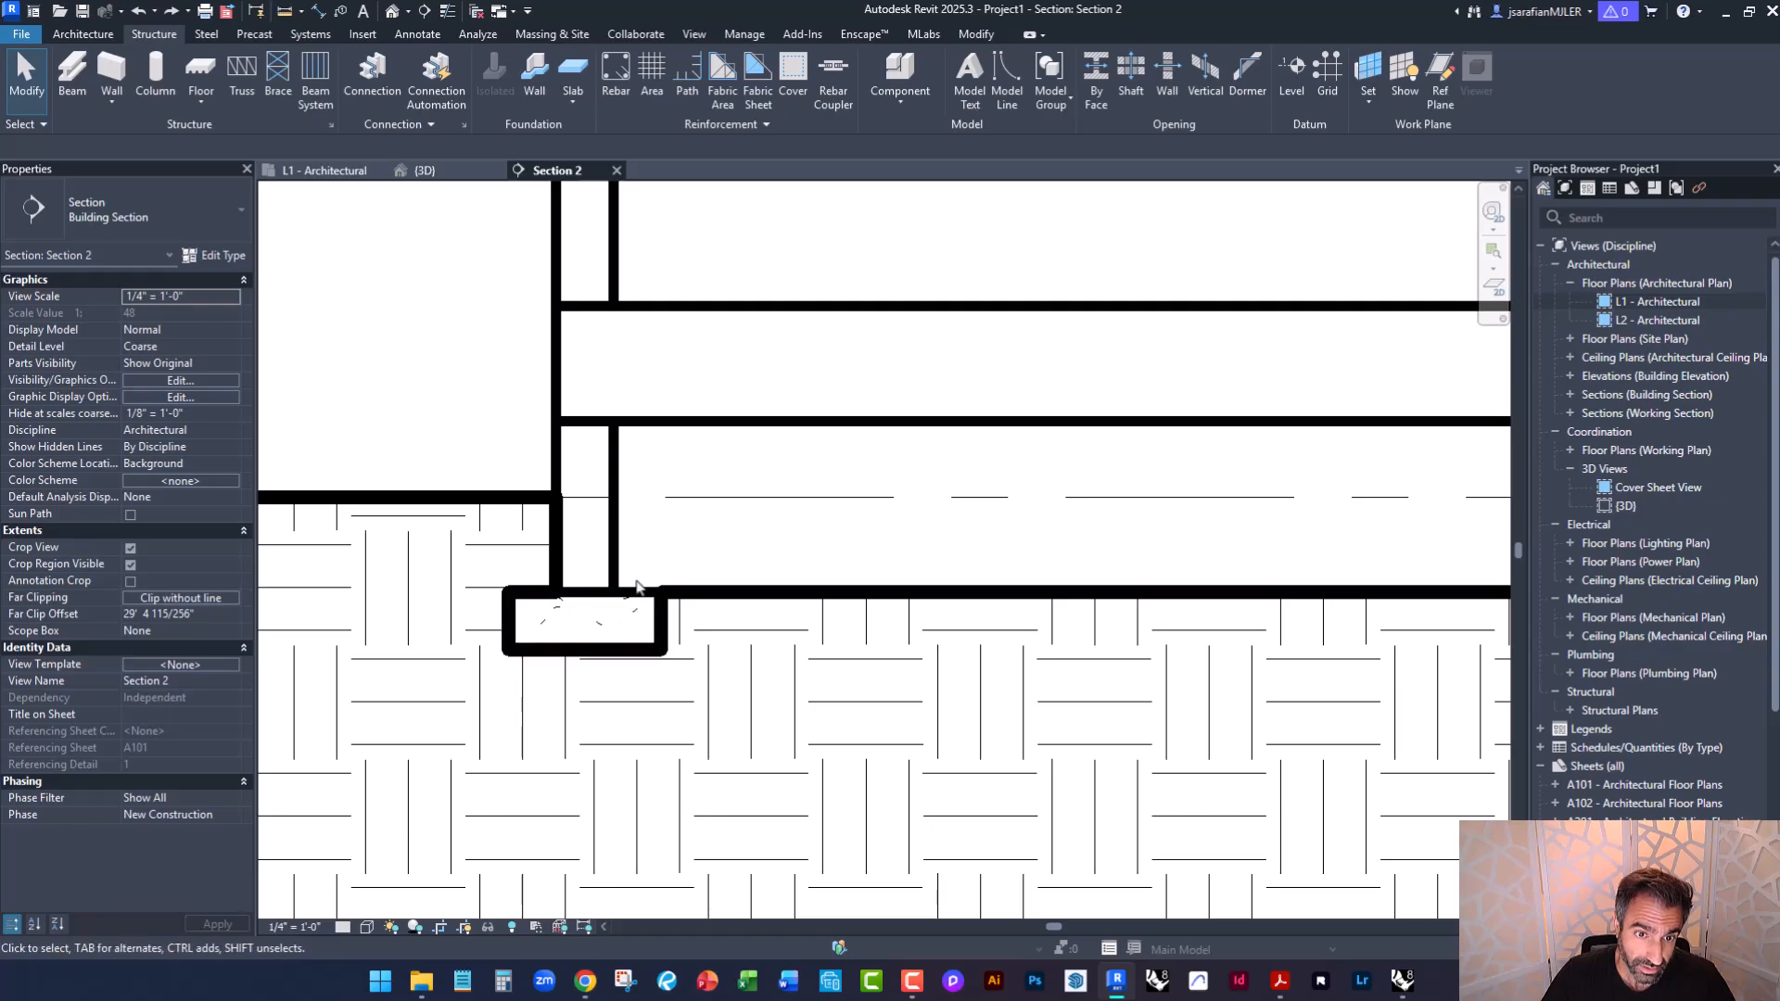
{"action": "left_click", "coordinate": [418, 170]}
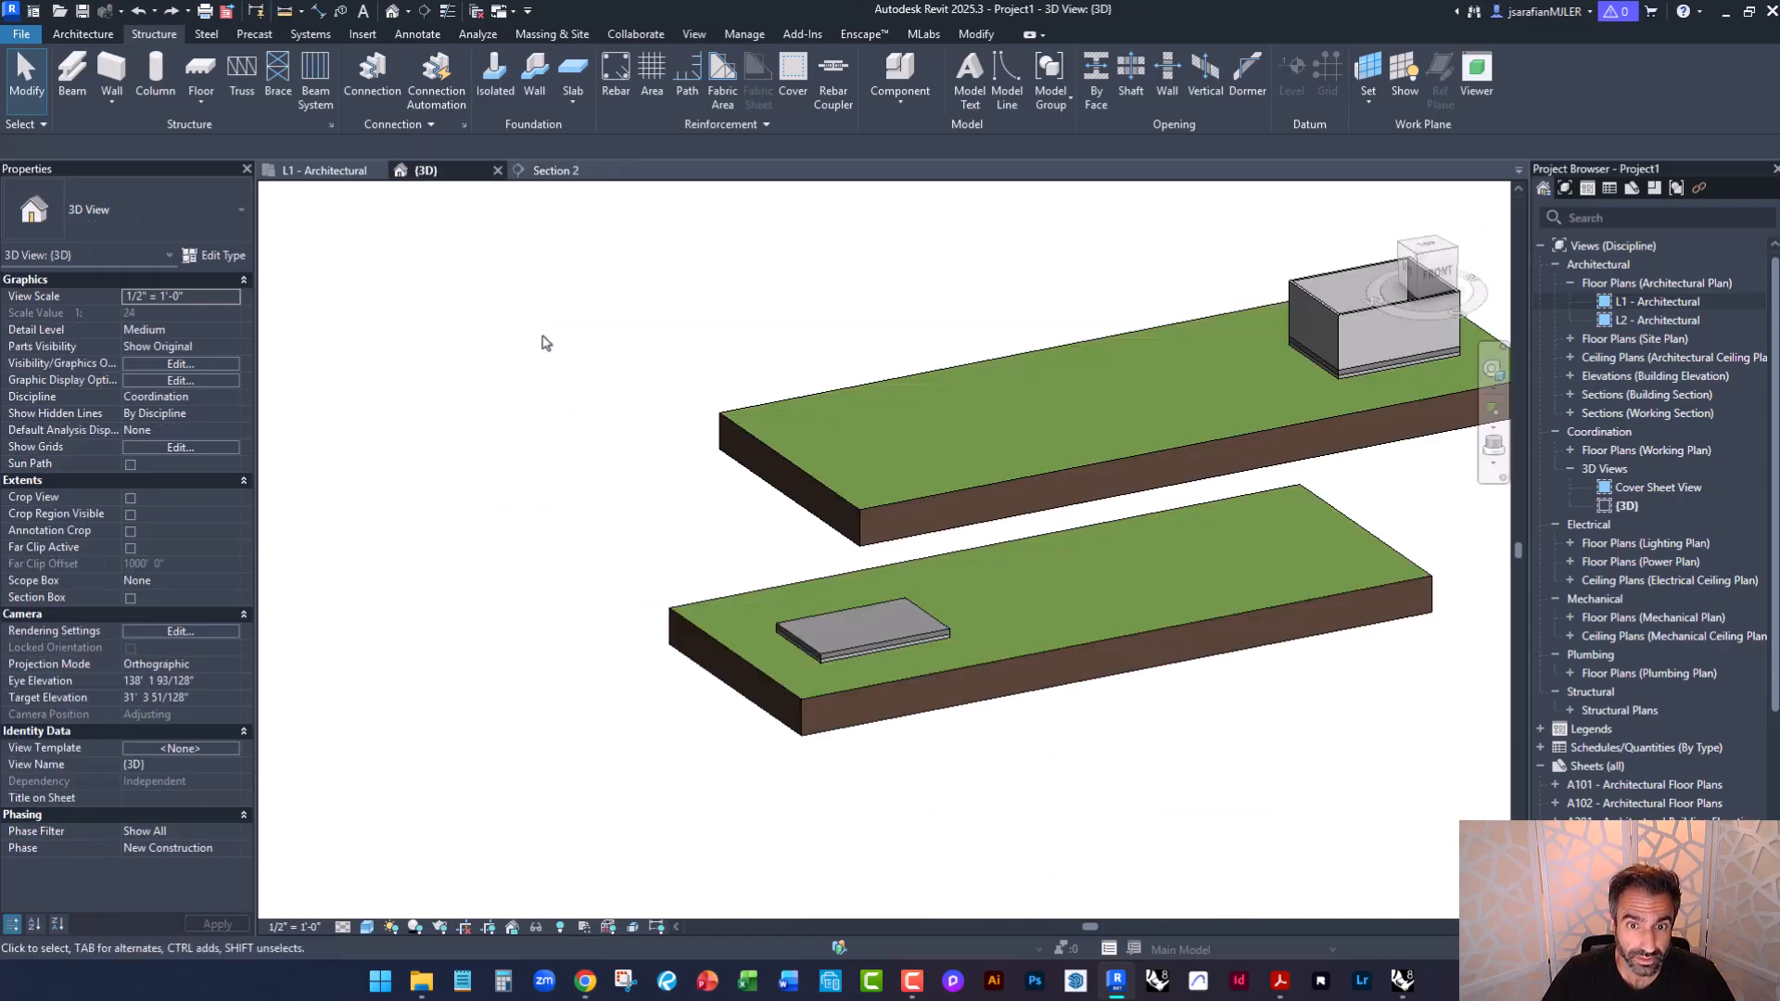
{"action": "scroll", "coordinate": [864, 617], "scroll_direction": "up", "scroll_amount": 3}
{"action": "middle_click_drag", "start_coordinate": [864, 616], "coordinate": [807, 529], "text": "shift"}
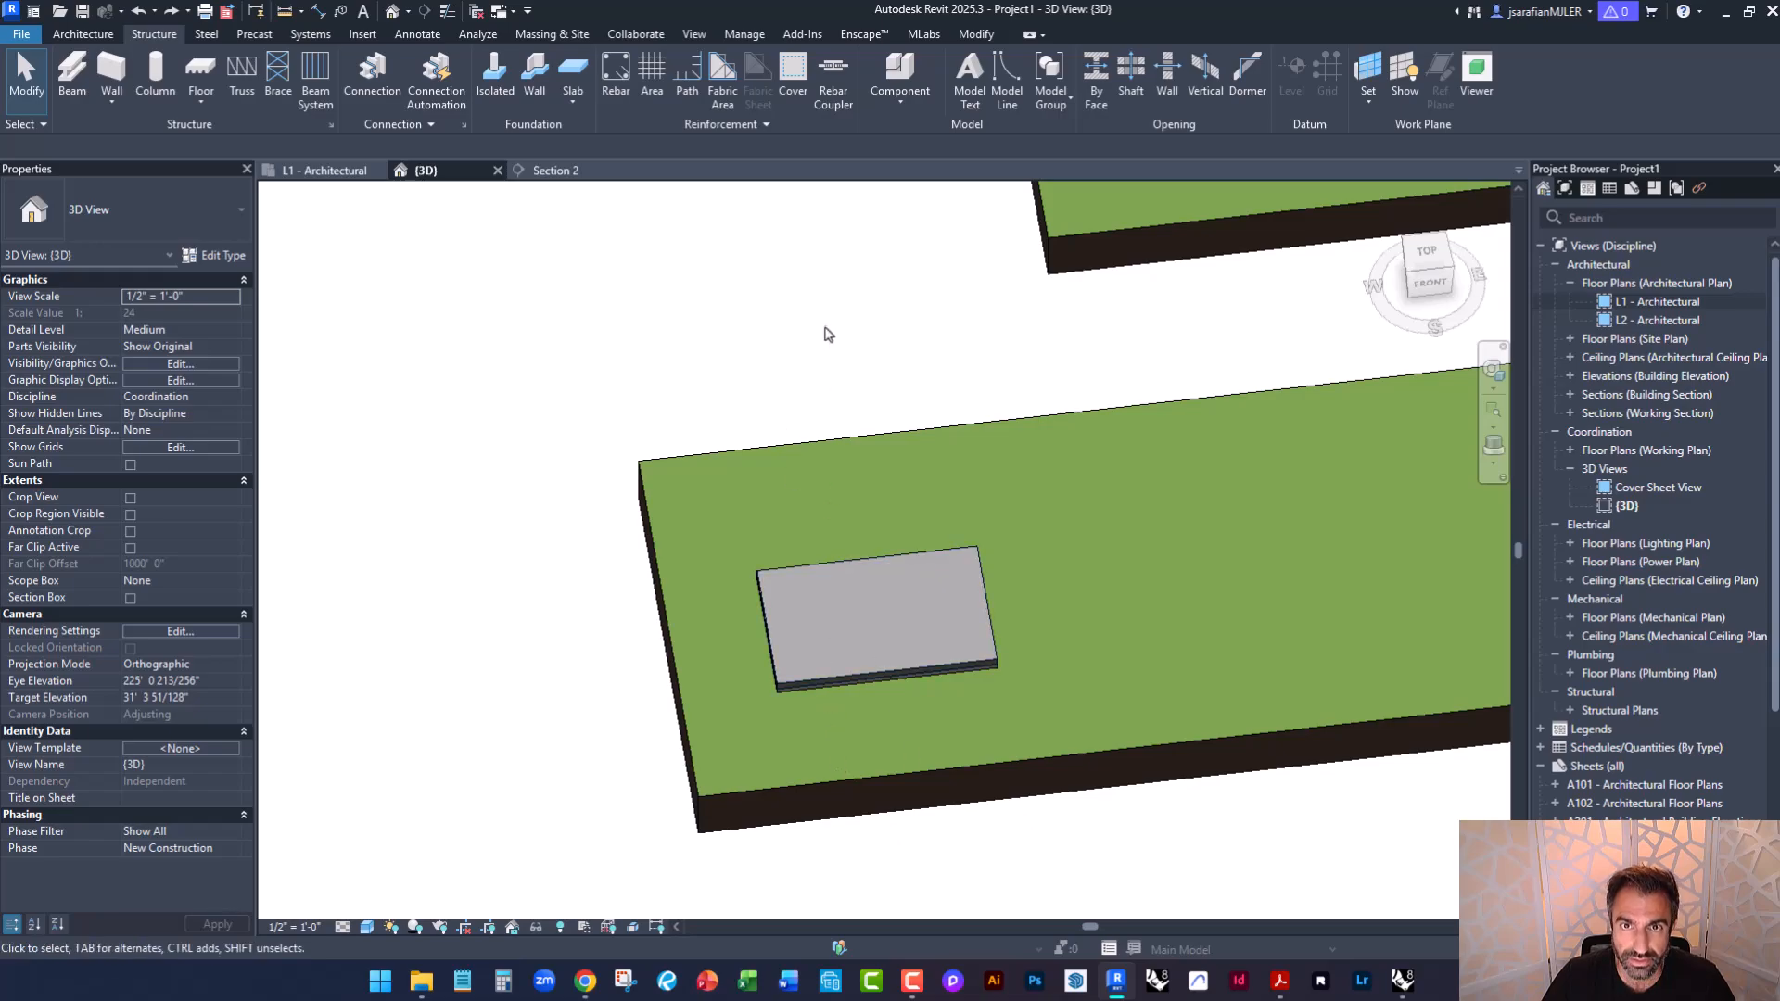
{"action": "left_click", "coordinate": [693, 34]}
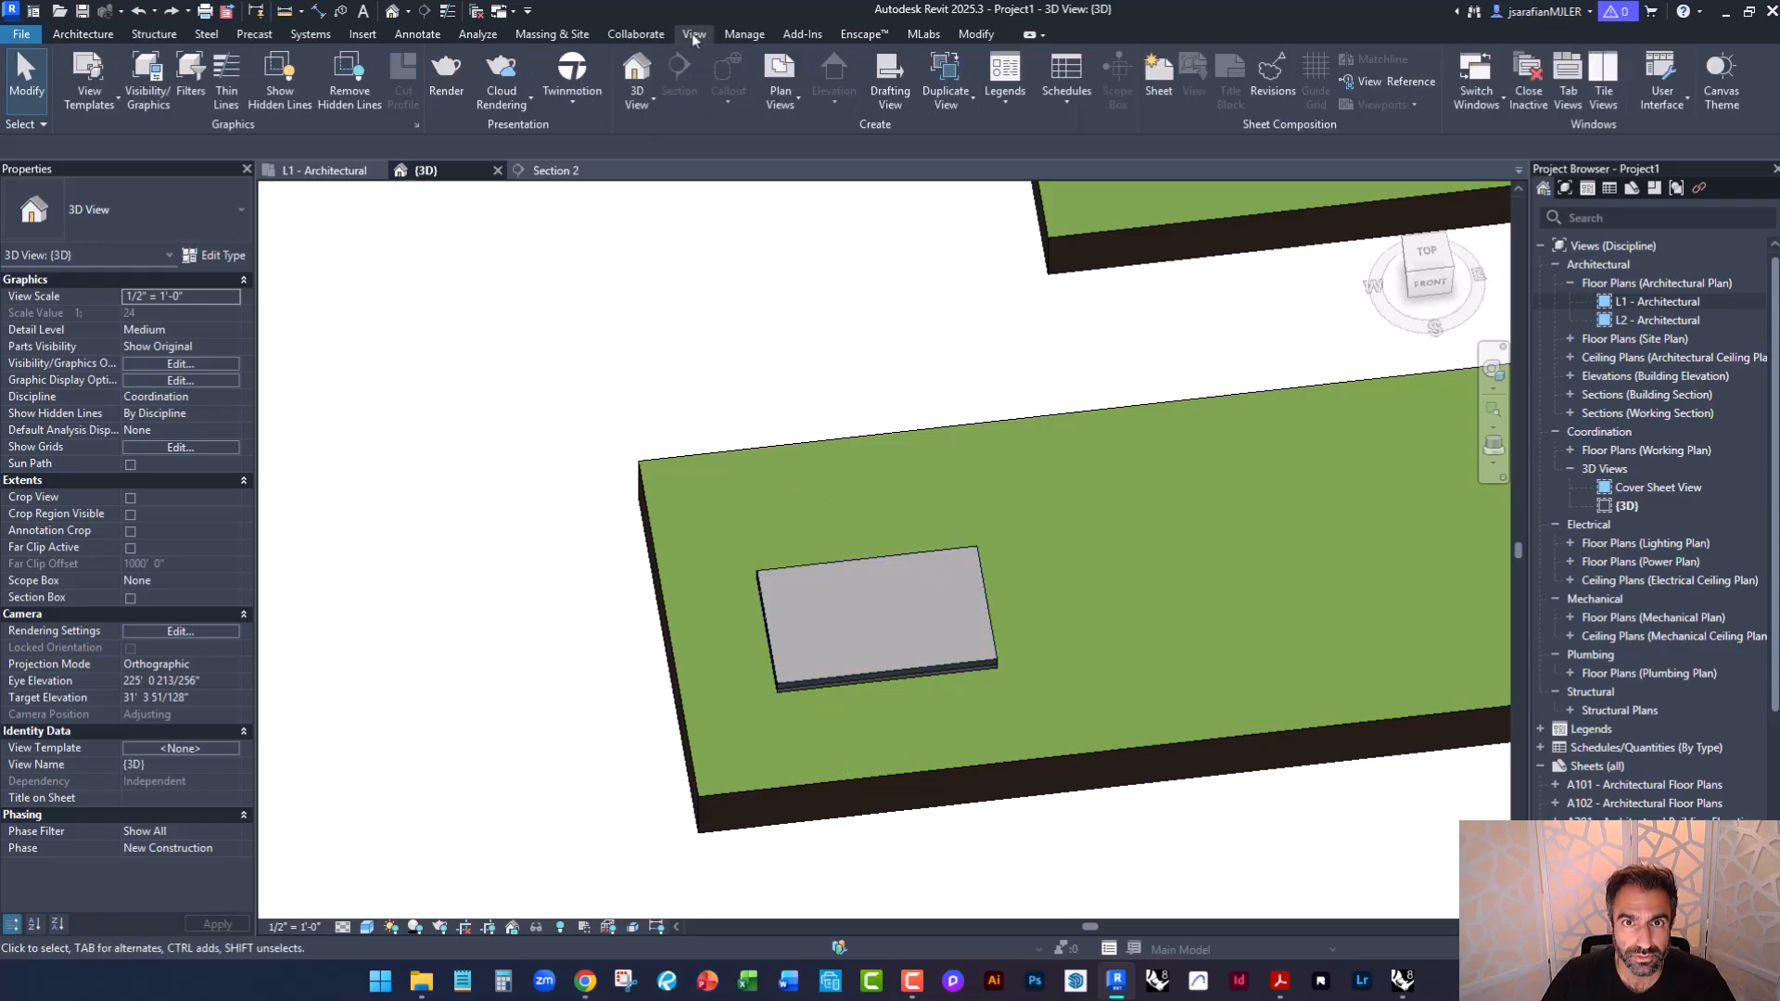
{"action": "double_click", "coordinate": [1650, 303]}
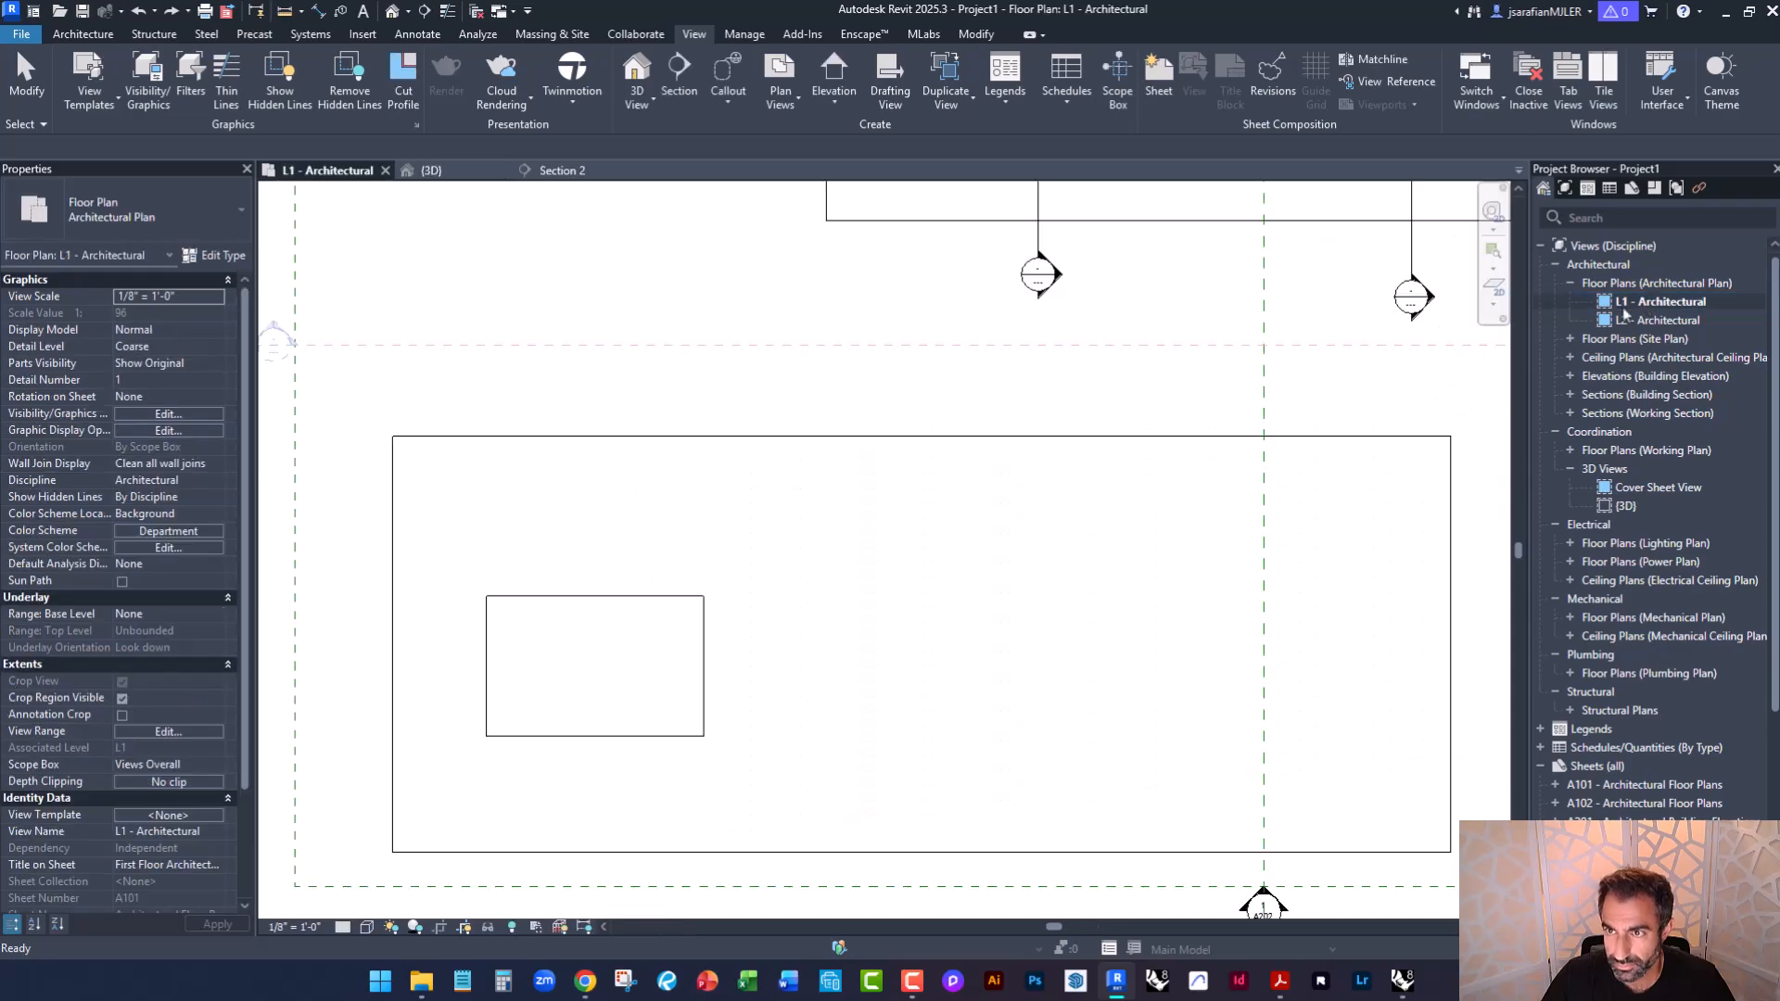
{"action": "middle_click_drag", "start_coordinate": [675, 609], "coordinate": [789, 605]}
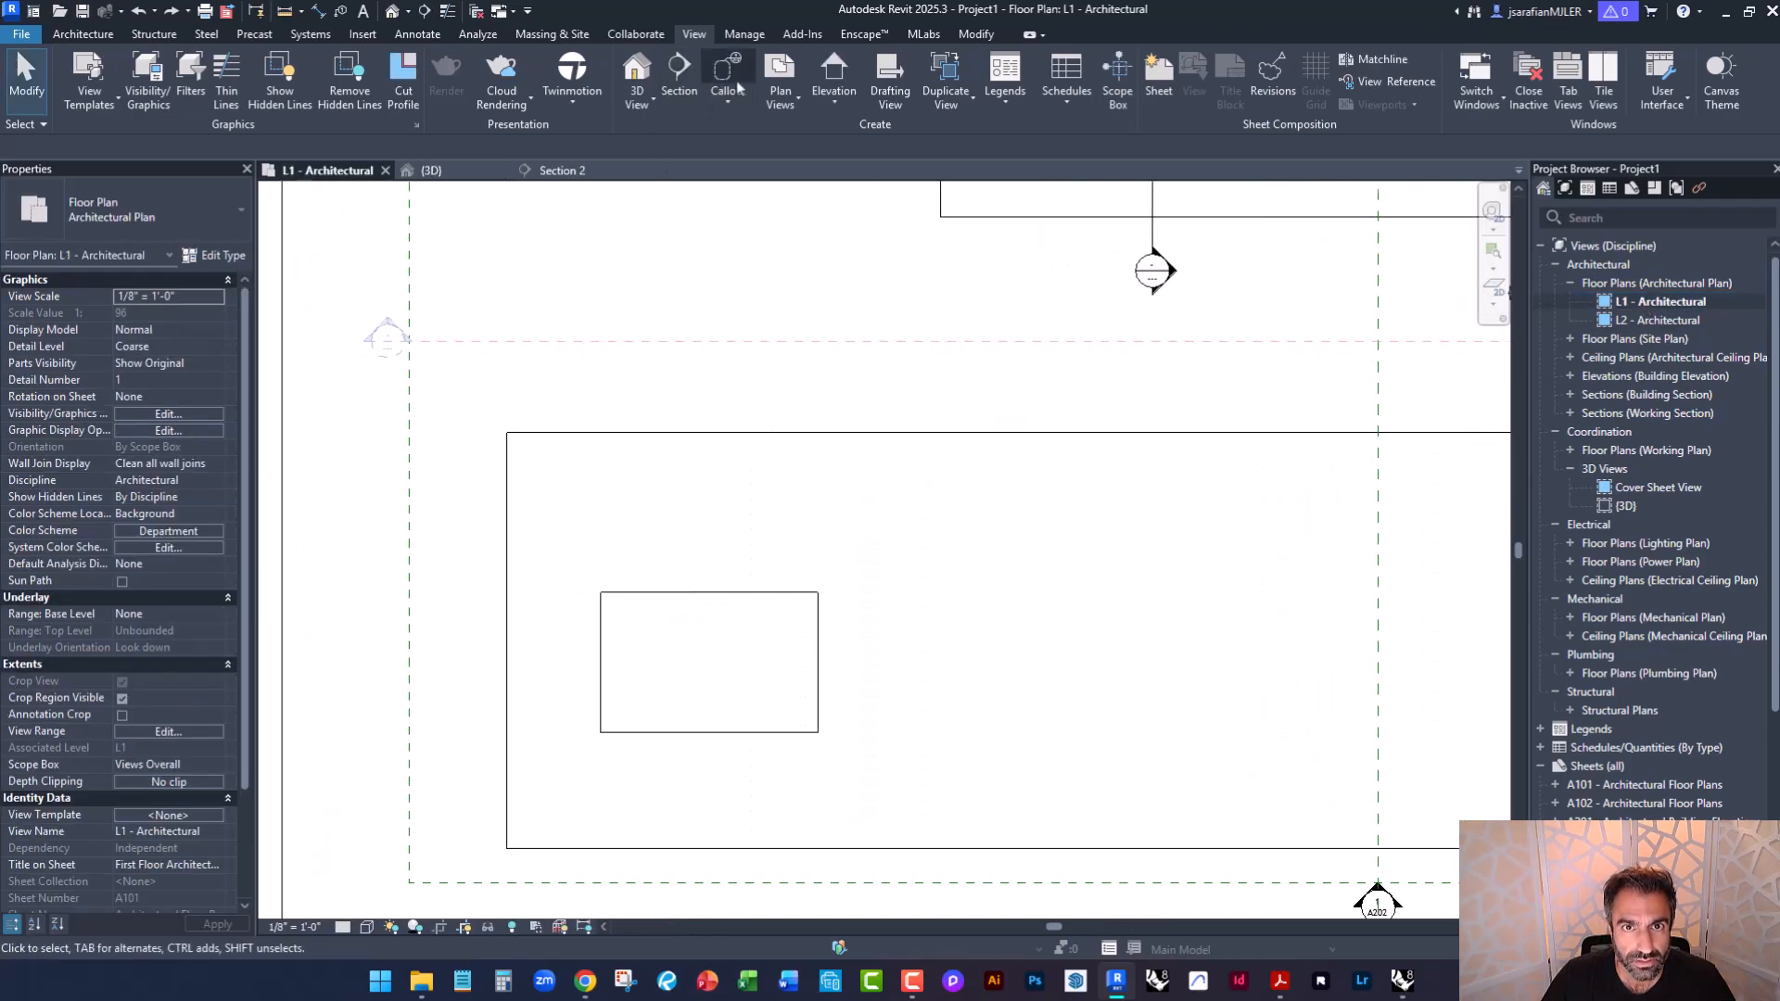
Draw a vertical building section through the floor slab, from above the lower toposolid to below it, looking toward the toposolid's longer side.
{"action": "left_click", "coordinate": [678, 76]}
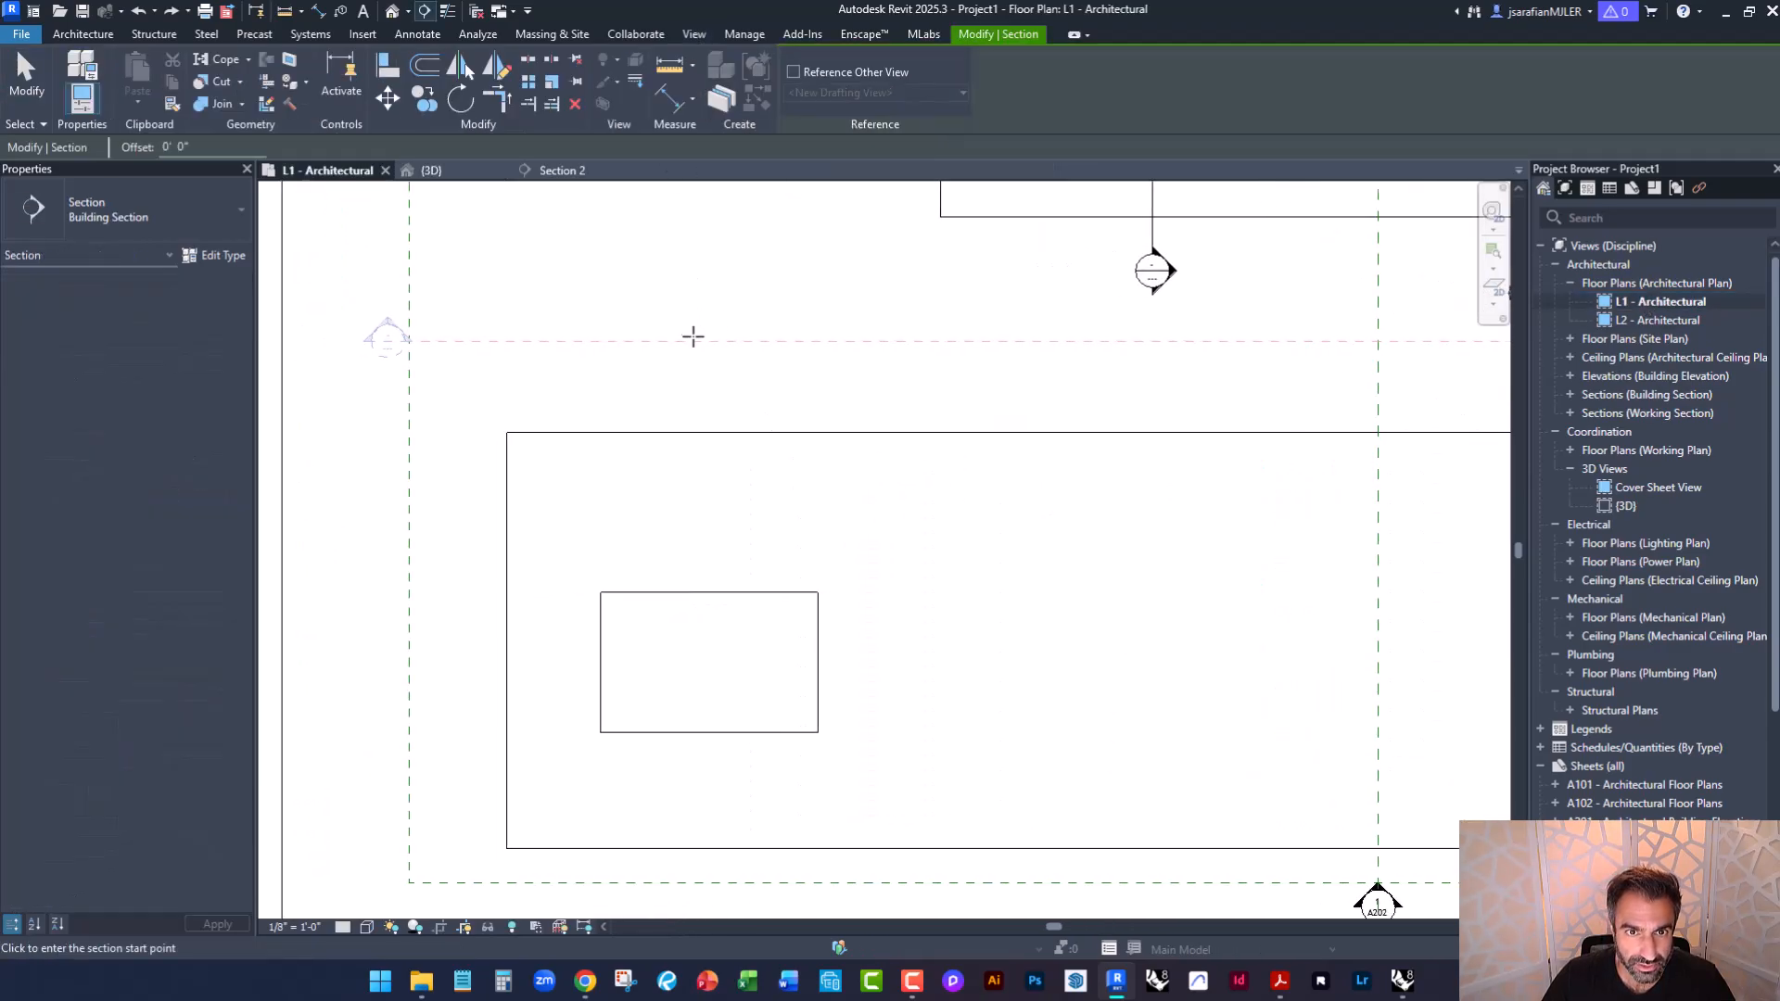
{"action": "left_click", "coordinate": [692, 370]}
{"action": "scroll", "coordinate": [692, 370], "scroll_direction": "down", "scroll_amount": 1}
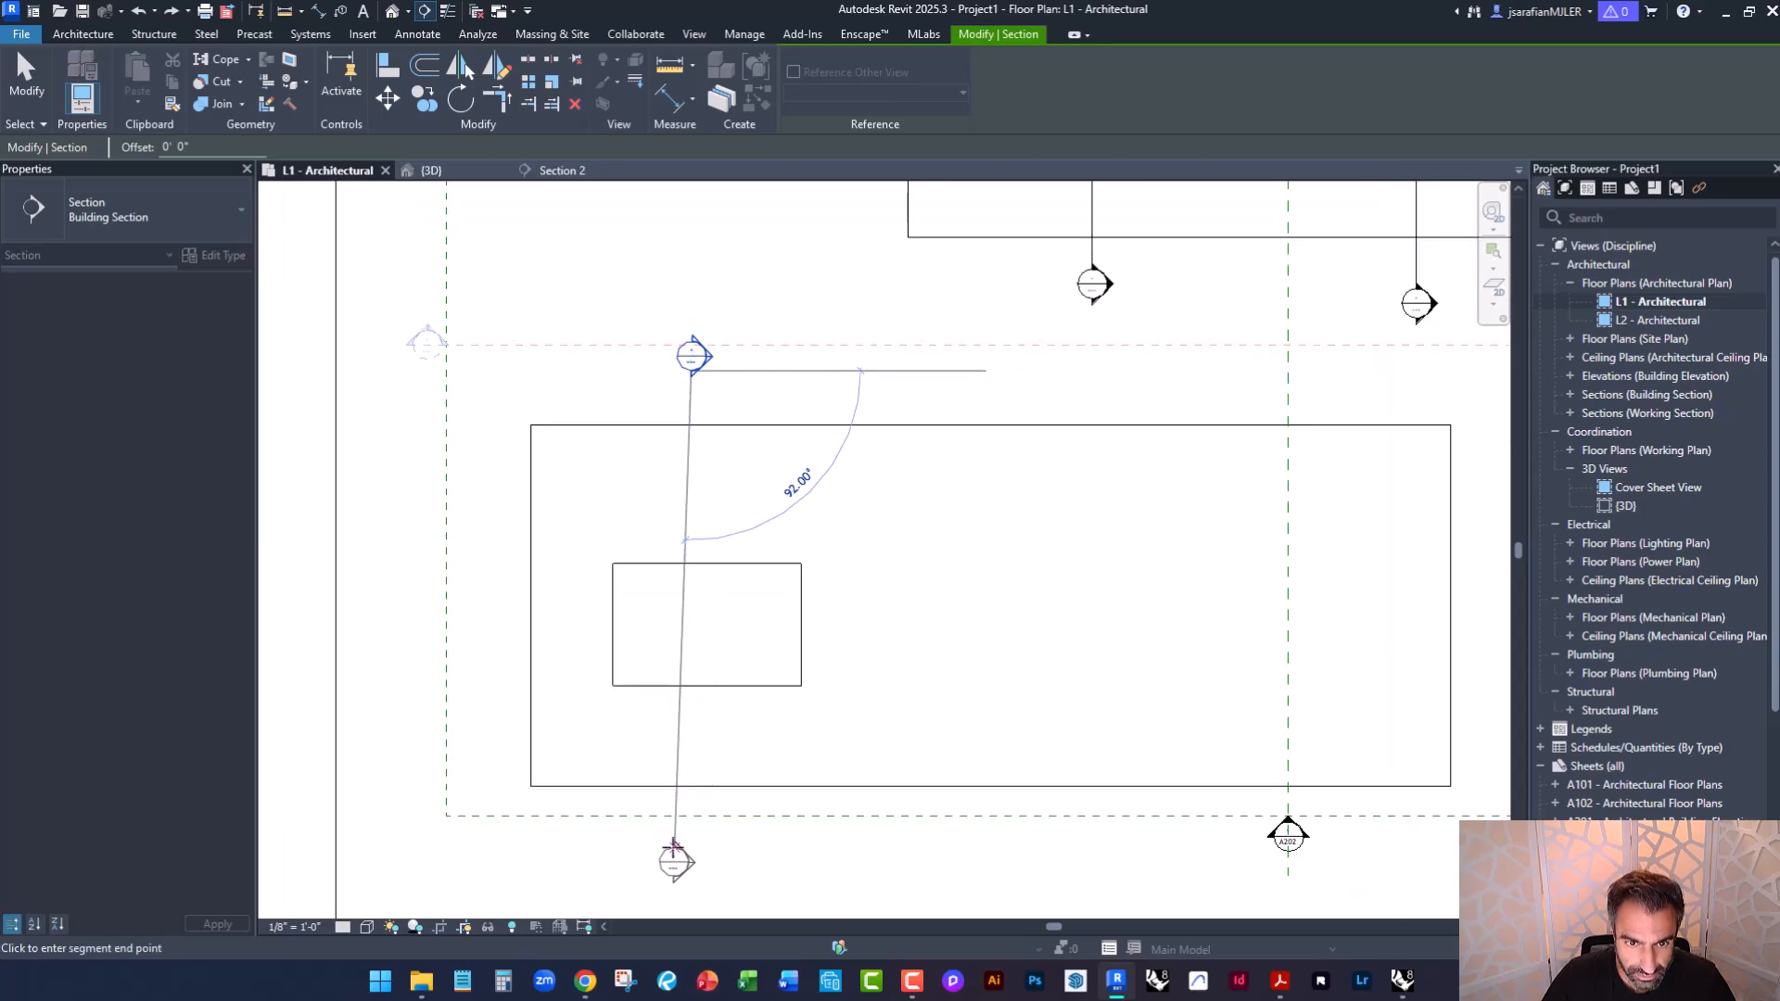
{"action": "left_click", "coordinate": [690, 853]}
{"action": "key", "text": "Escape"}
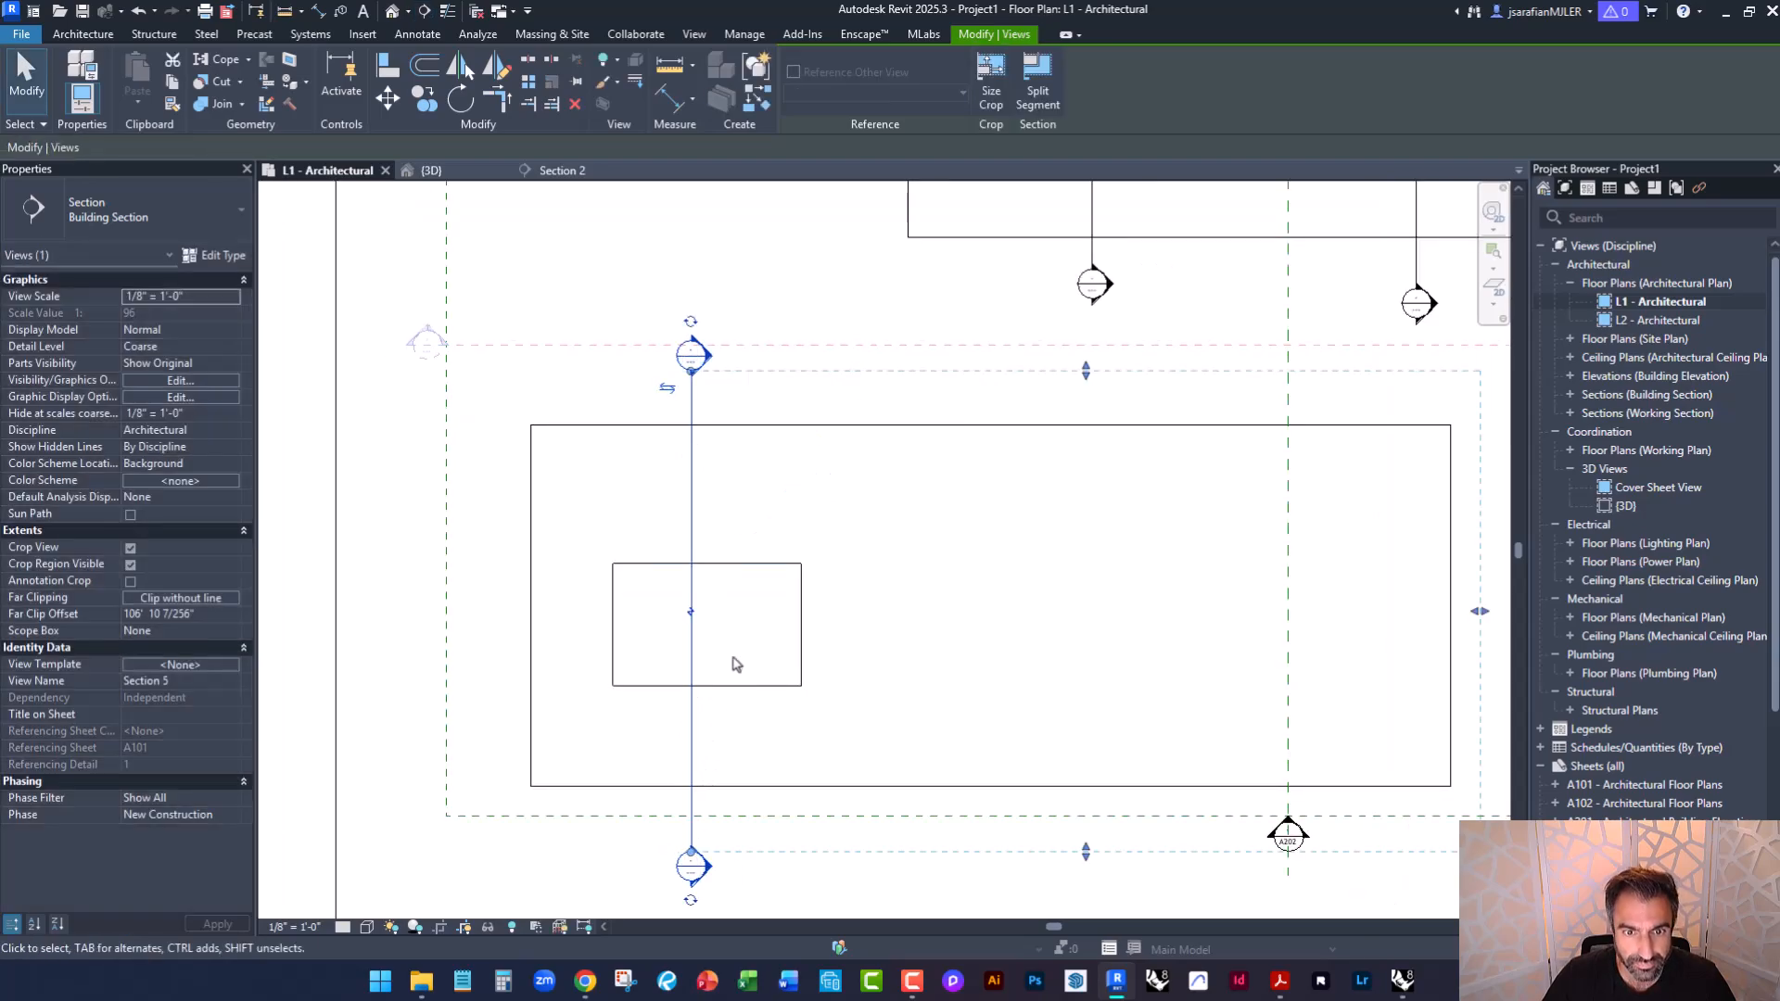
{"action": "key", "text": "Escape"}
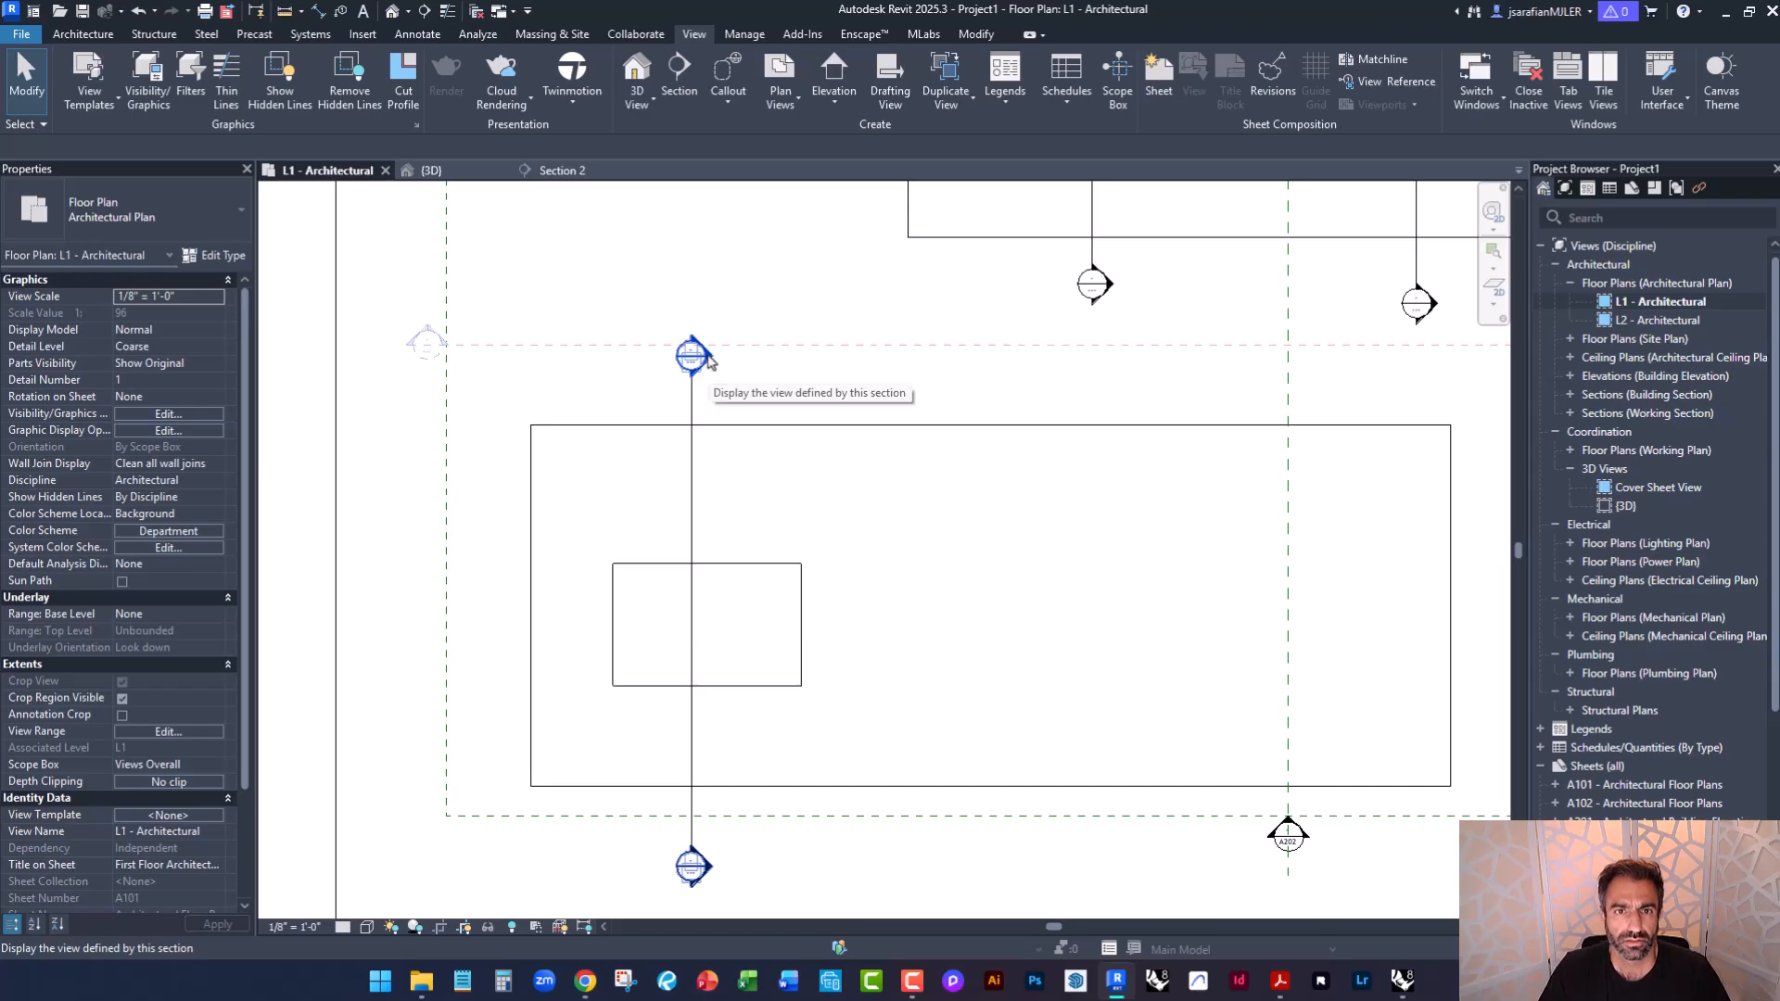
Open the new section's view and set its scale to 1/4" = 1'-0".
{"action": "double_click", "coordinate": [697, 356]}
{"action": "scroll", "coordinate": [1096, 549], "scroll_direction": "up", "scroll_amount": 5}
{"action": "scroll", "coordinate": [1079, 563], "scroll_direction": "up", "scroll_amount": 3}
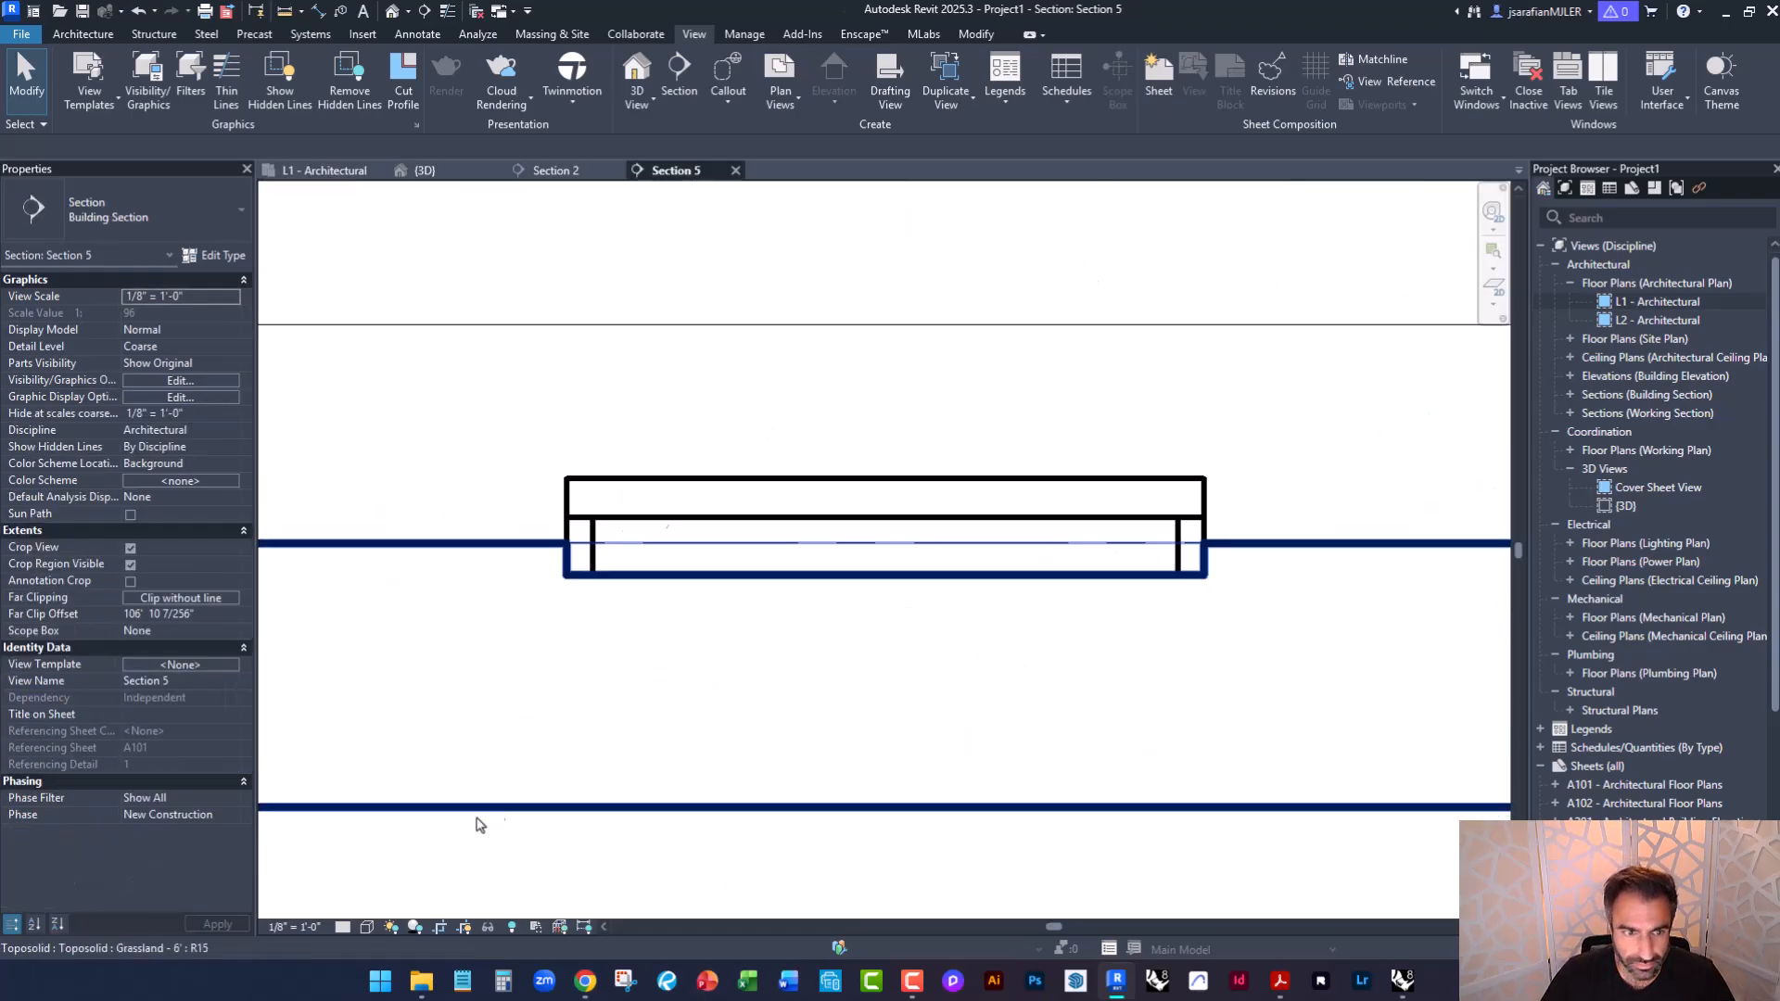
{"action": "left_click", "coordinate": [285, 927]}
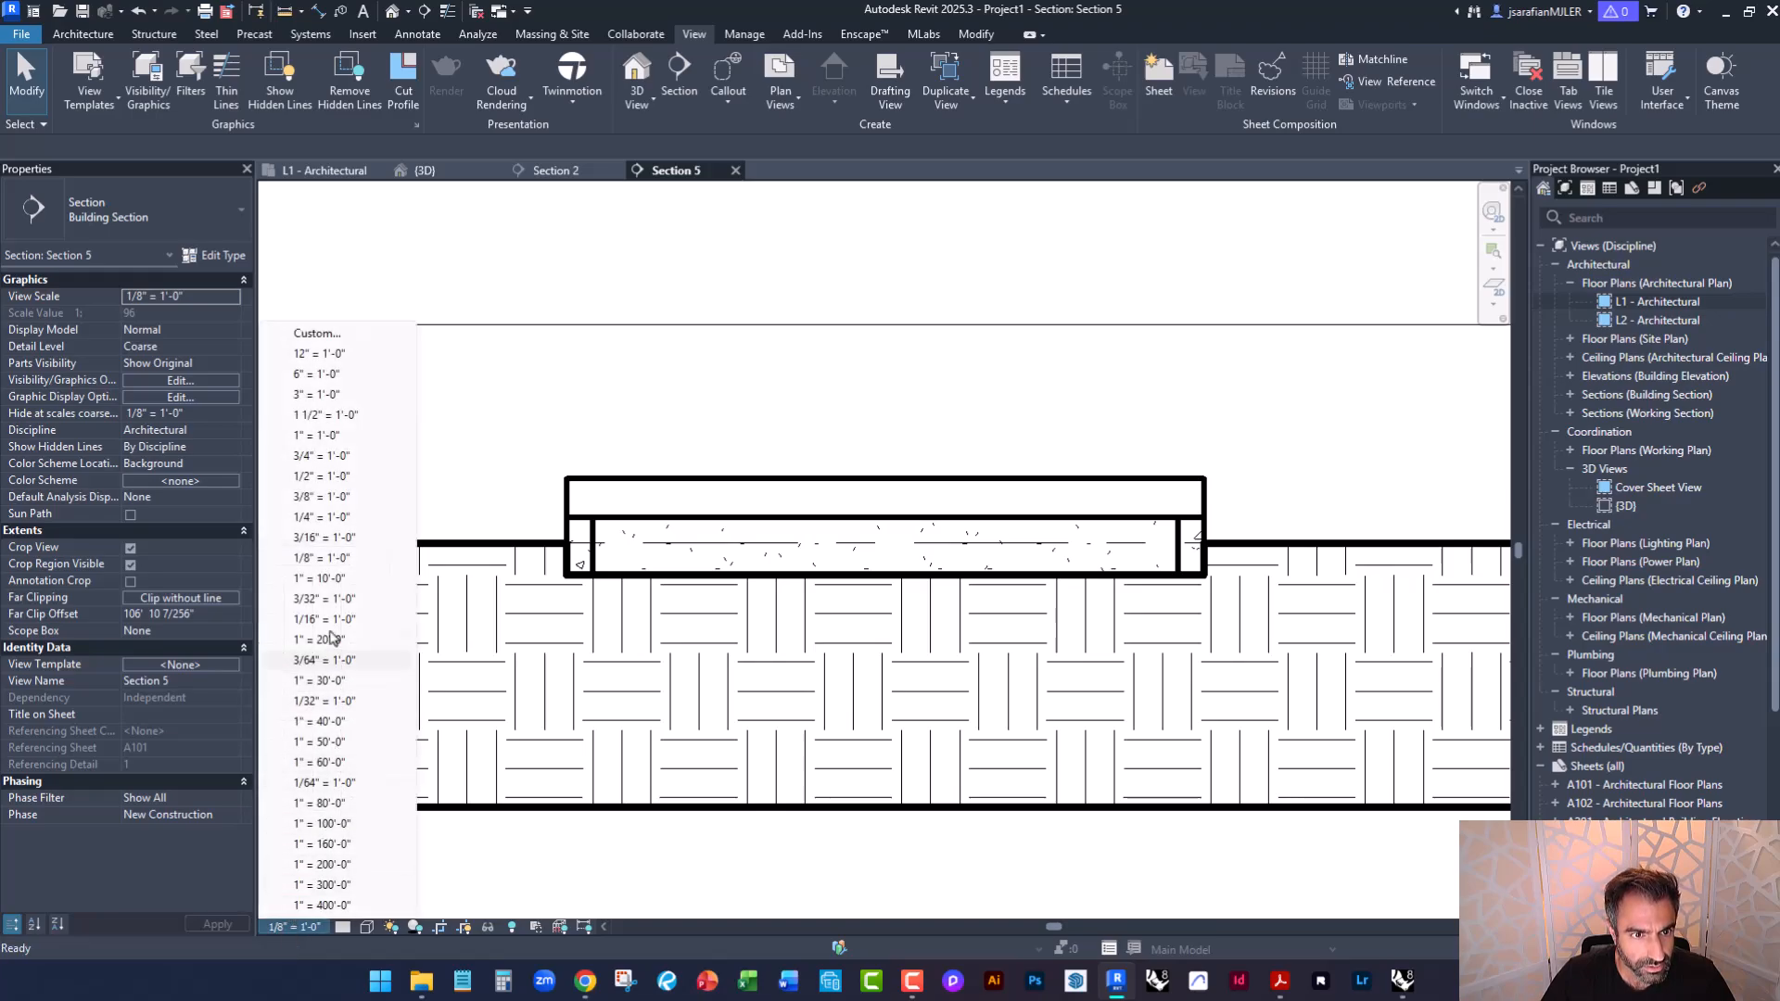
{"action": "left_click", "coordinate": [313, 516]}
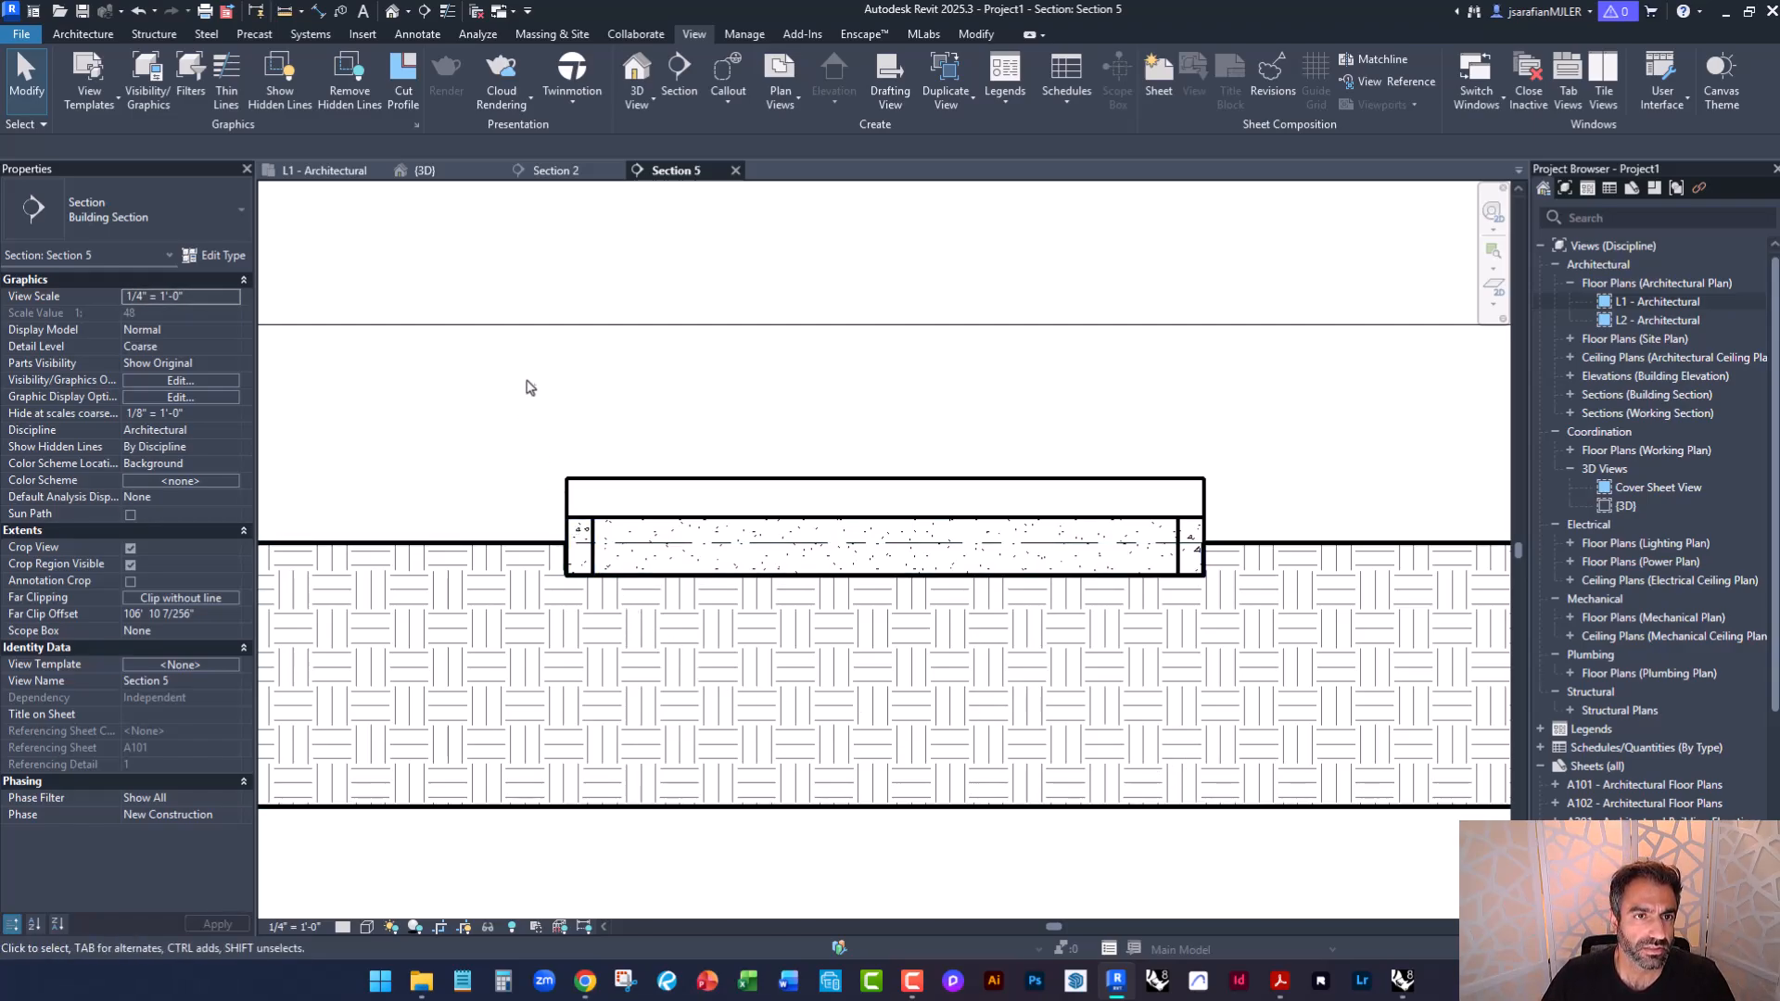
Start a wall foundation and duplicate the Bearing Footing - 36" x 12" type as Bearing Footing - 12"x6".
{"action": "left_click", "coordinate": [151, 34]}
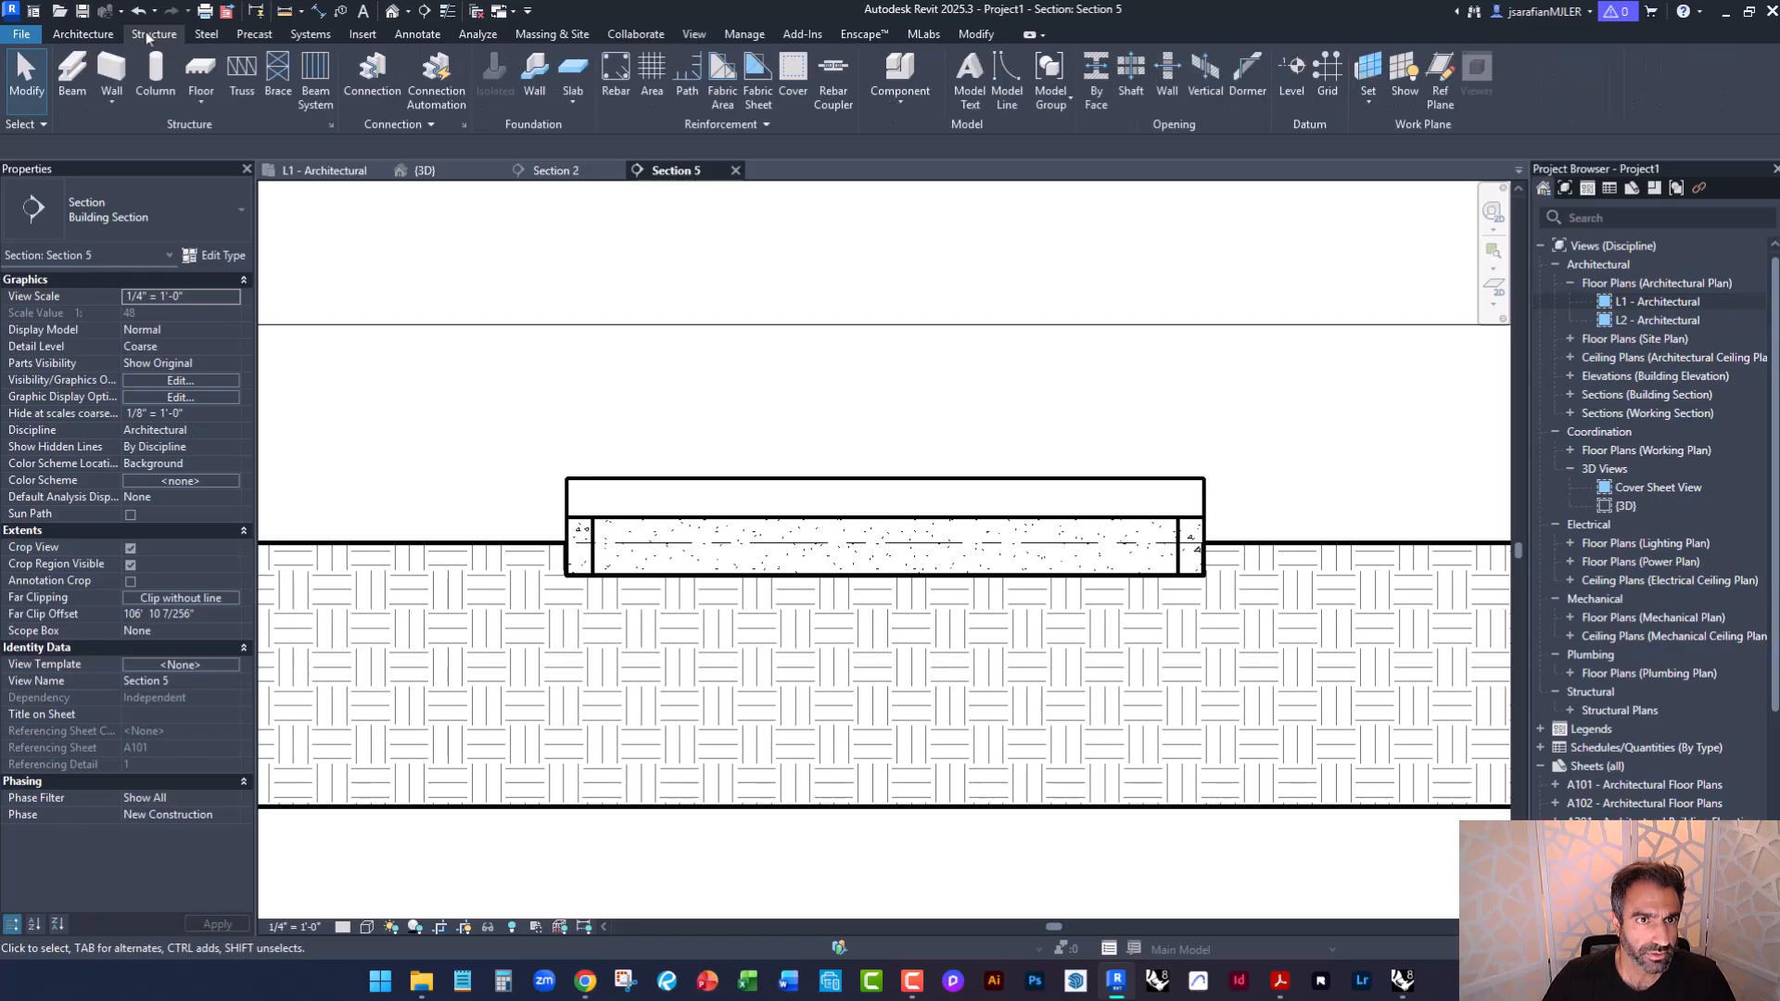
{"action": "left_click", "coordinate": [535, 92]}
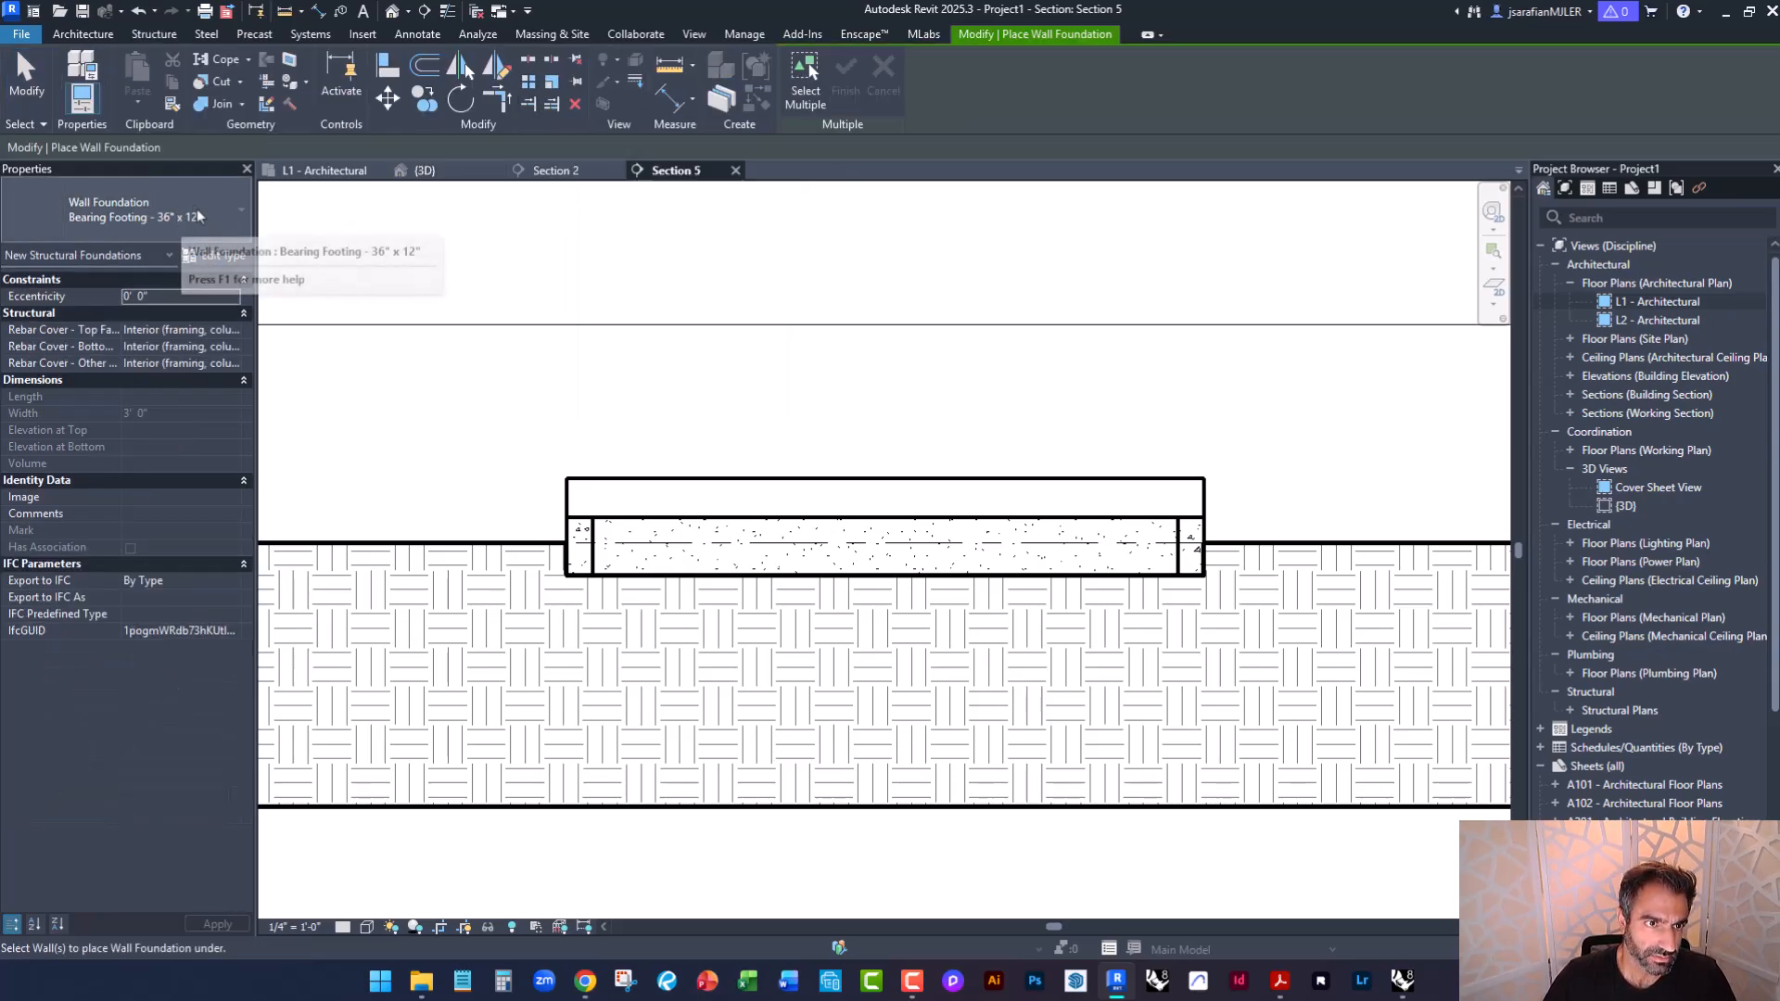
{"action": "left_click", "coordinate": [197, 219]}
{"action": "left_click", "coordinate": [159, 330]}
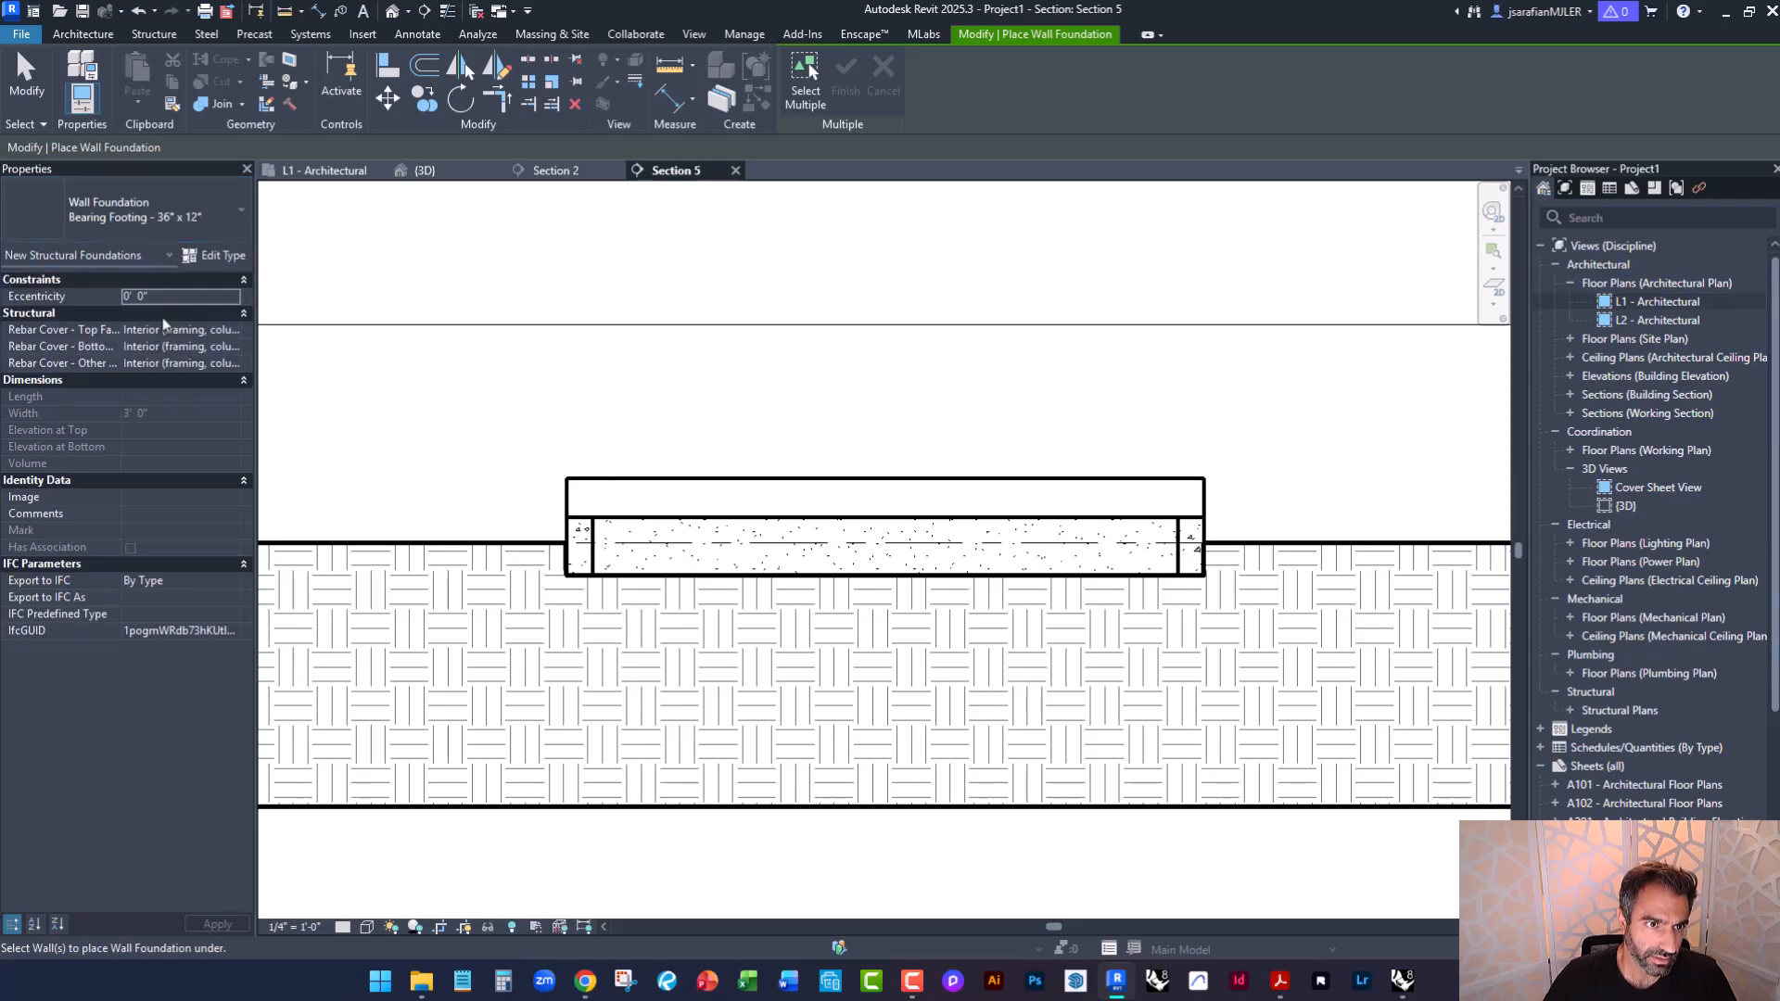
{"action": "left_click", "coordinate": [216, 258]}
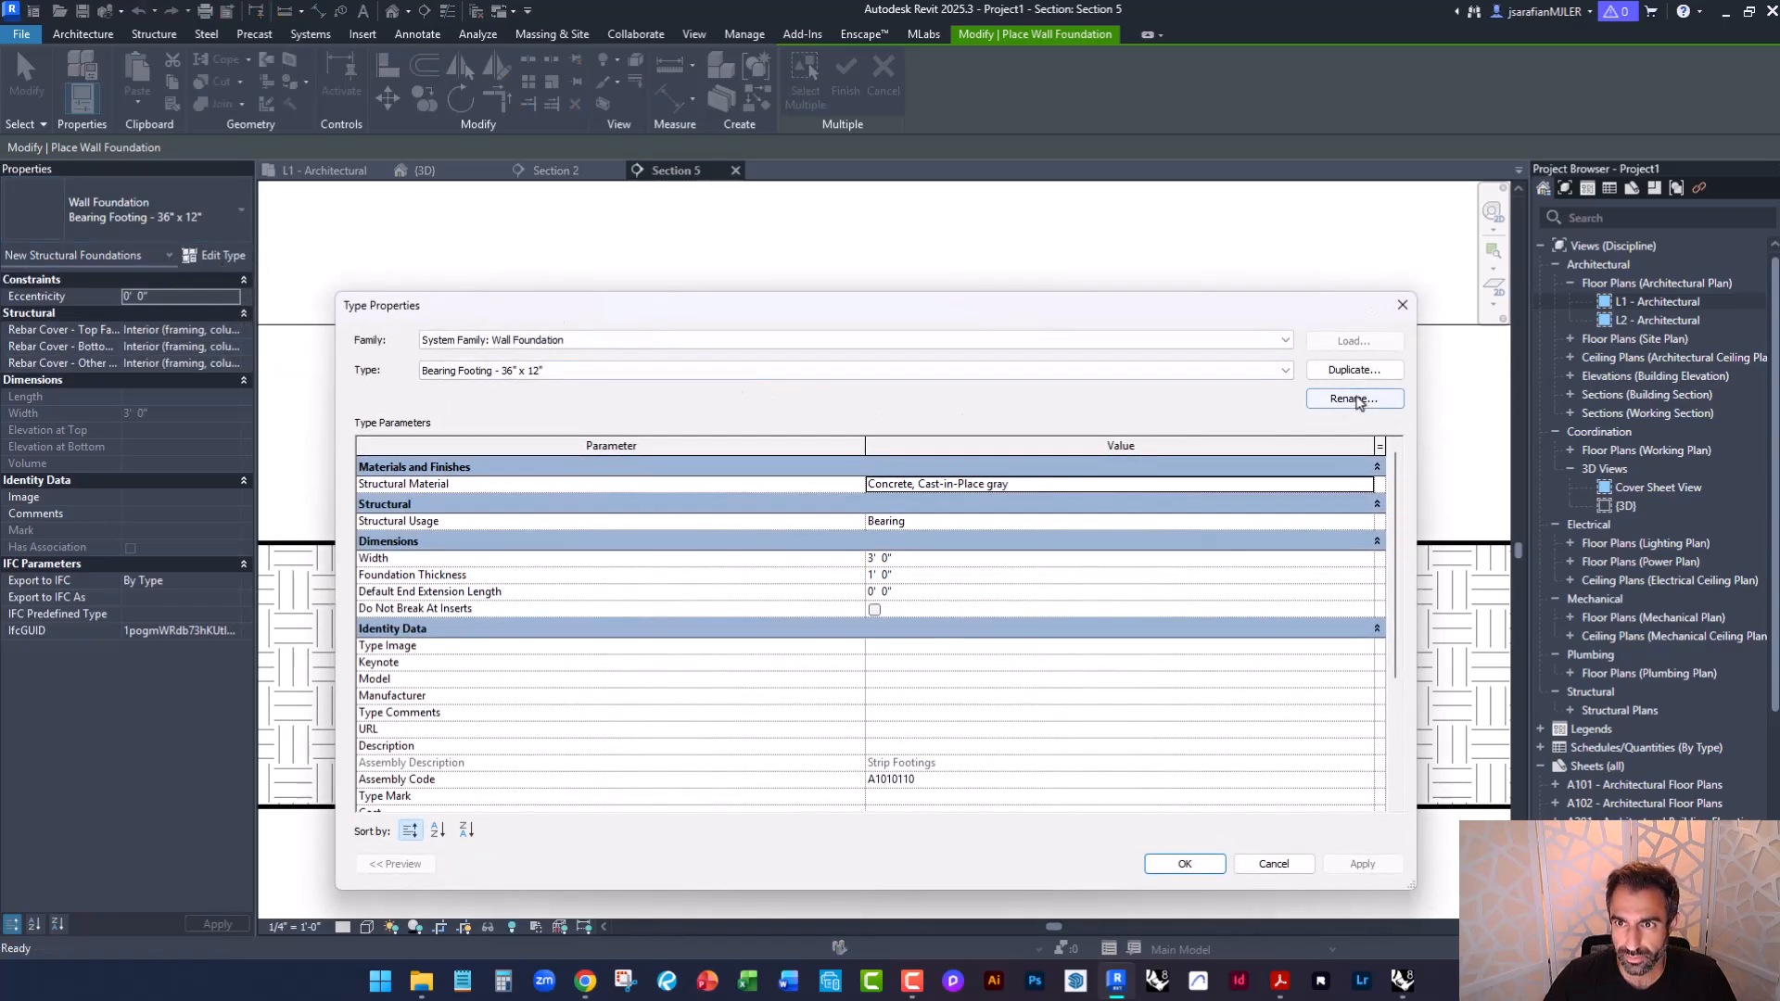
{"action": "left_click", "coordinate": [1298, 326]}
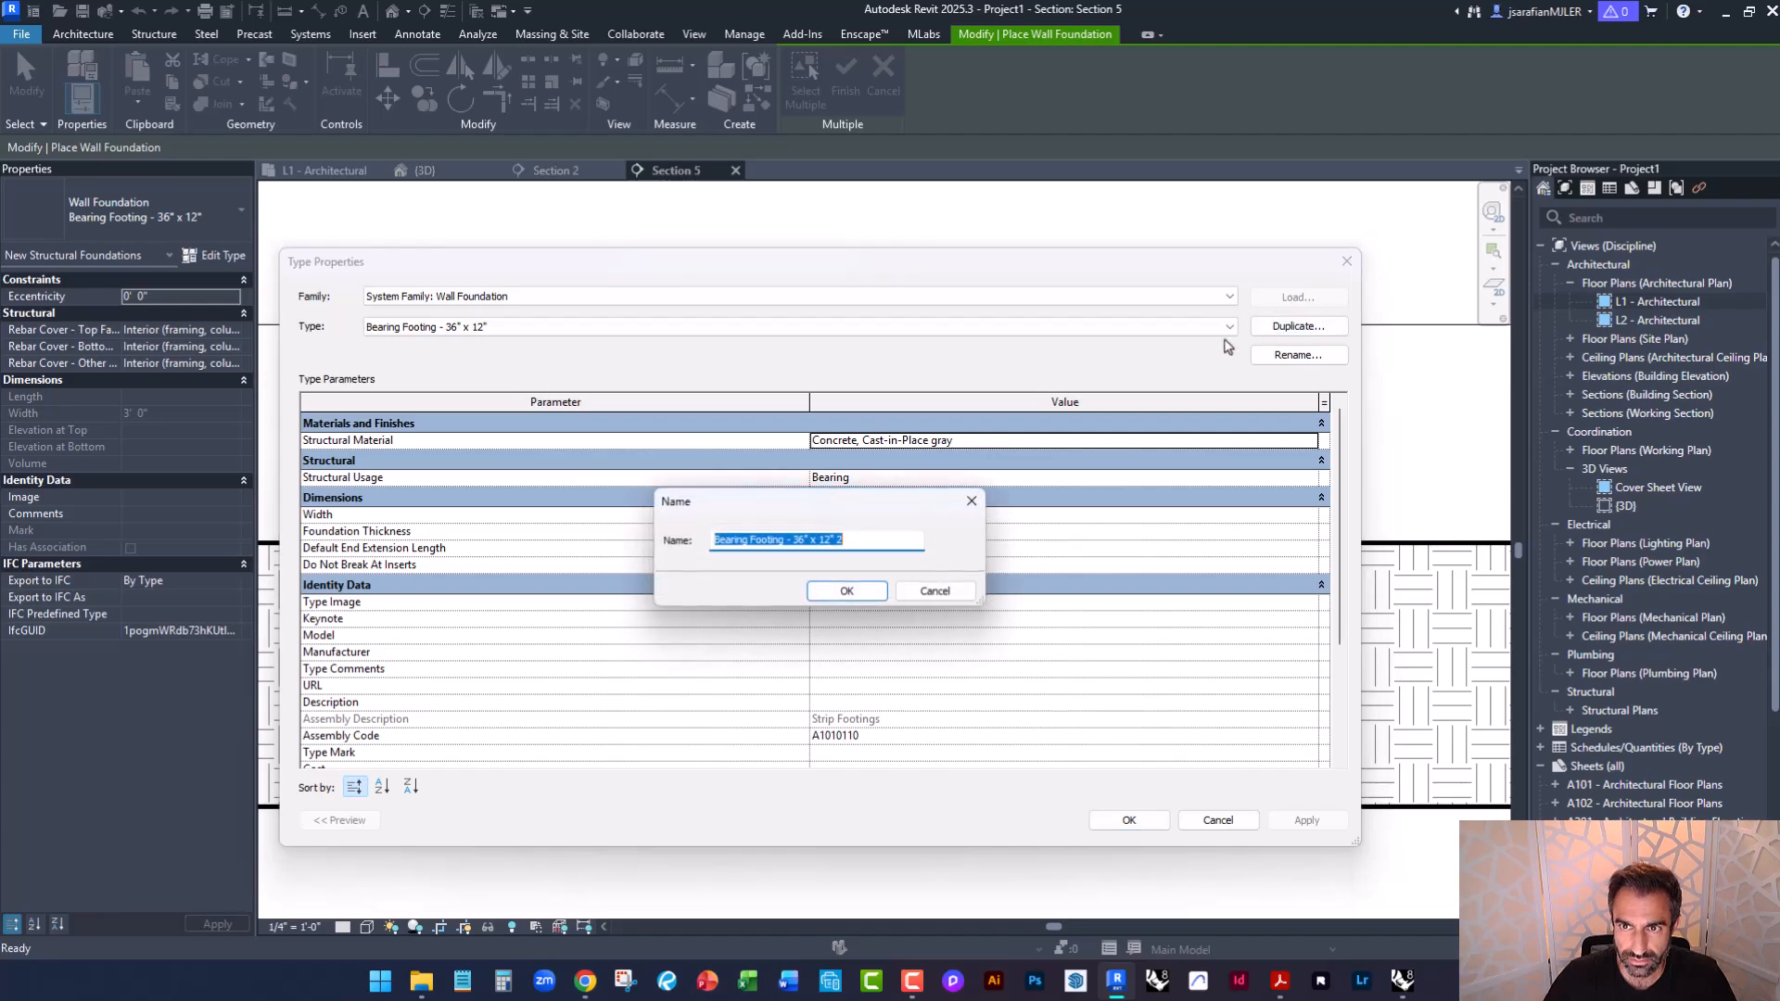
{"action": "left_click_drag", "start_coordinate": [851, 542], "coordinate": [807, 545]}
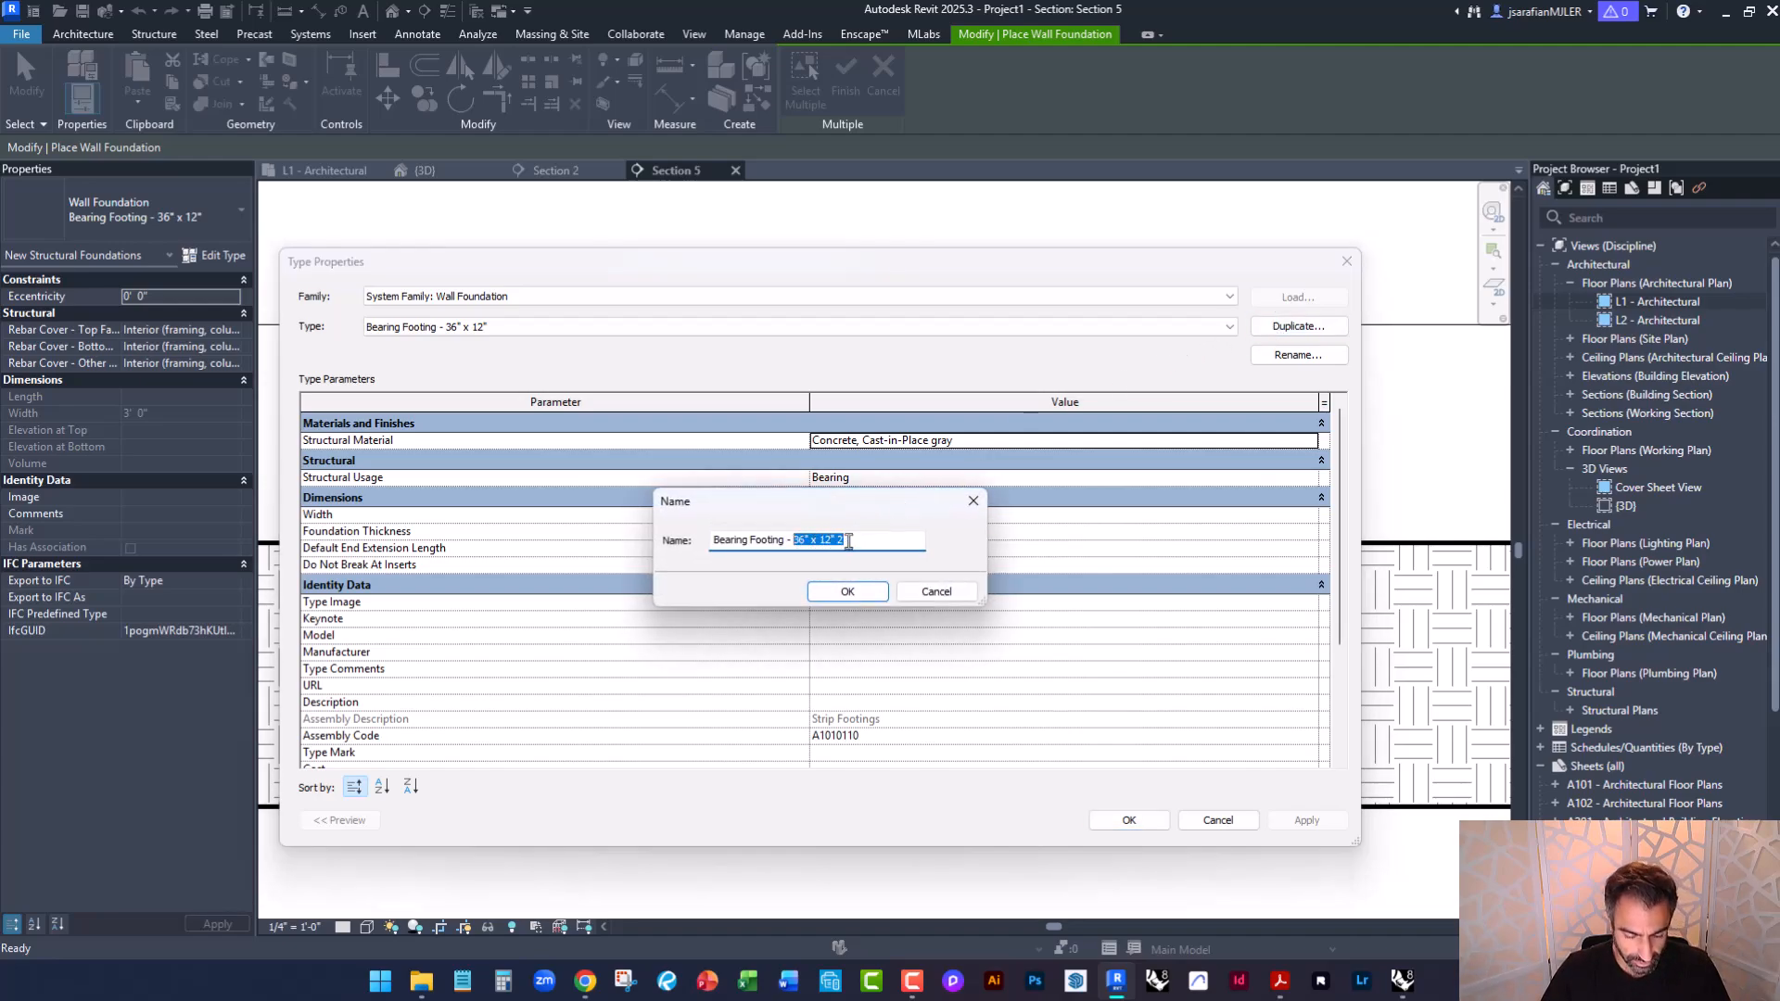
{"action": "type", "text": "12\""}
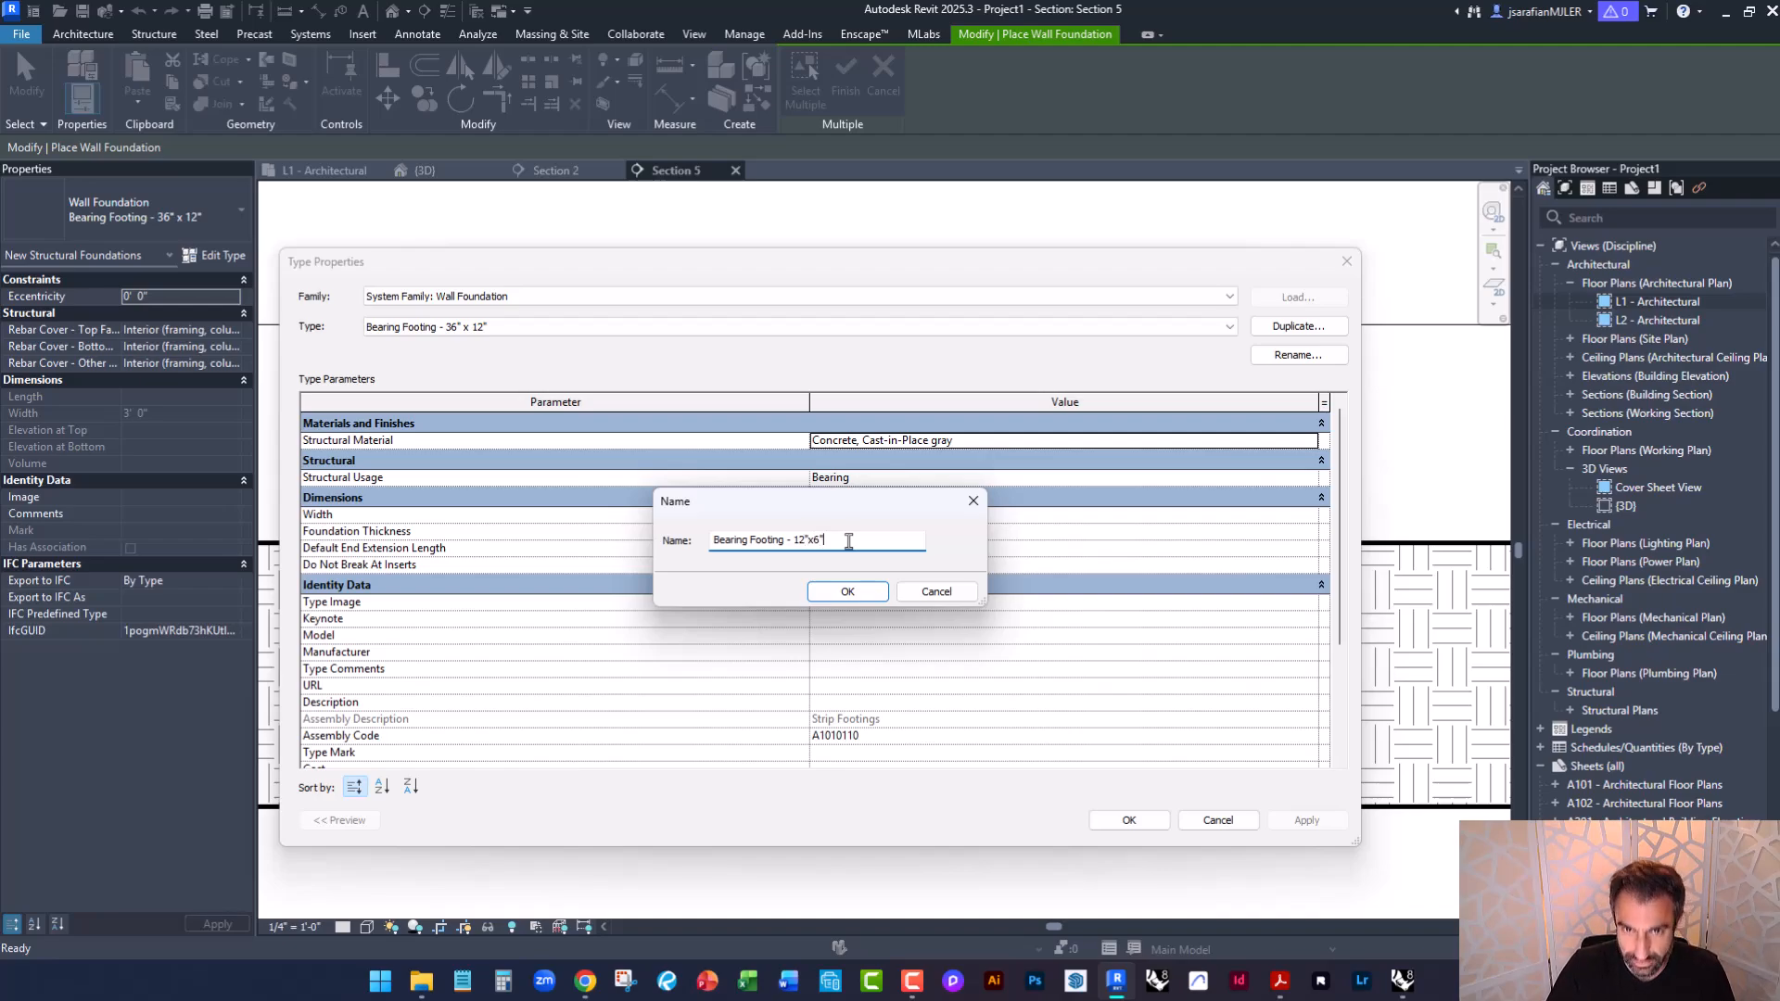
{"action": "left_click", "coordinate": [847, 591]}
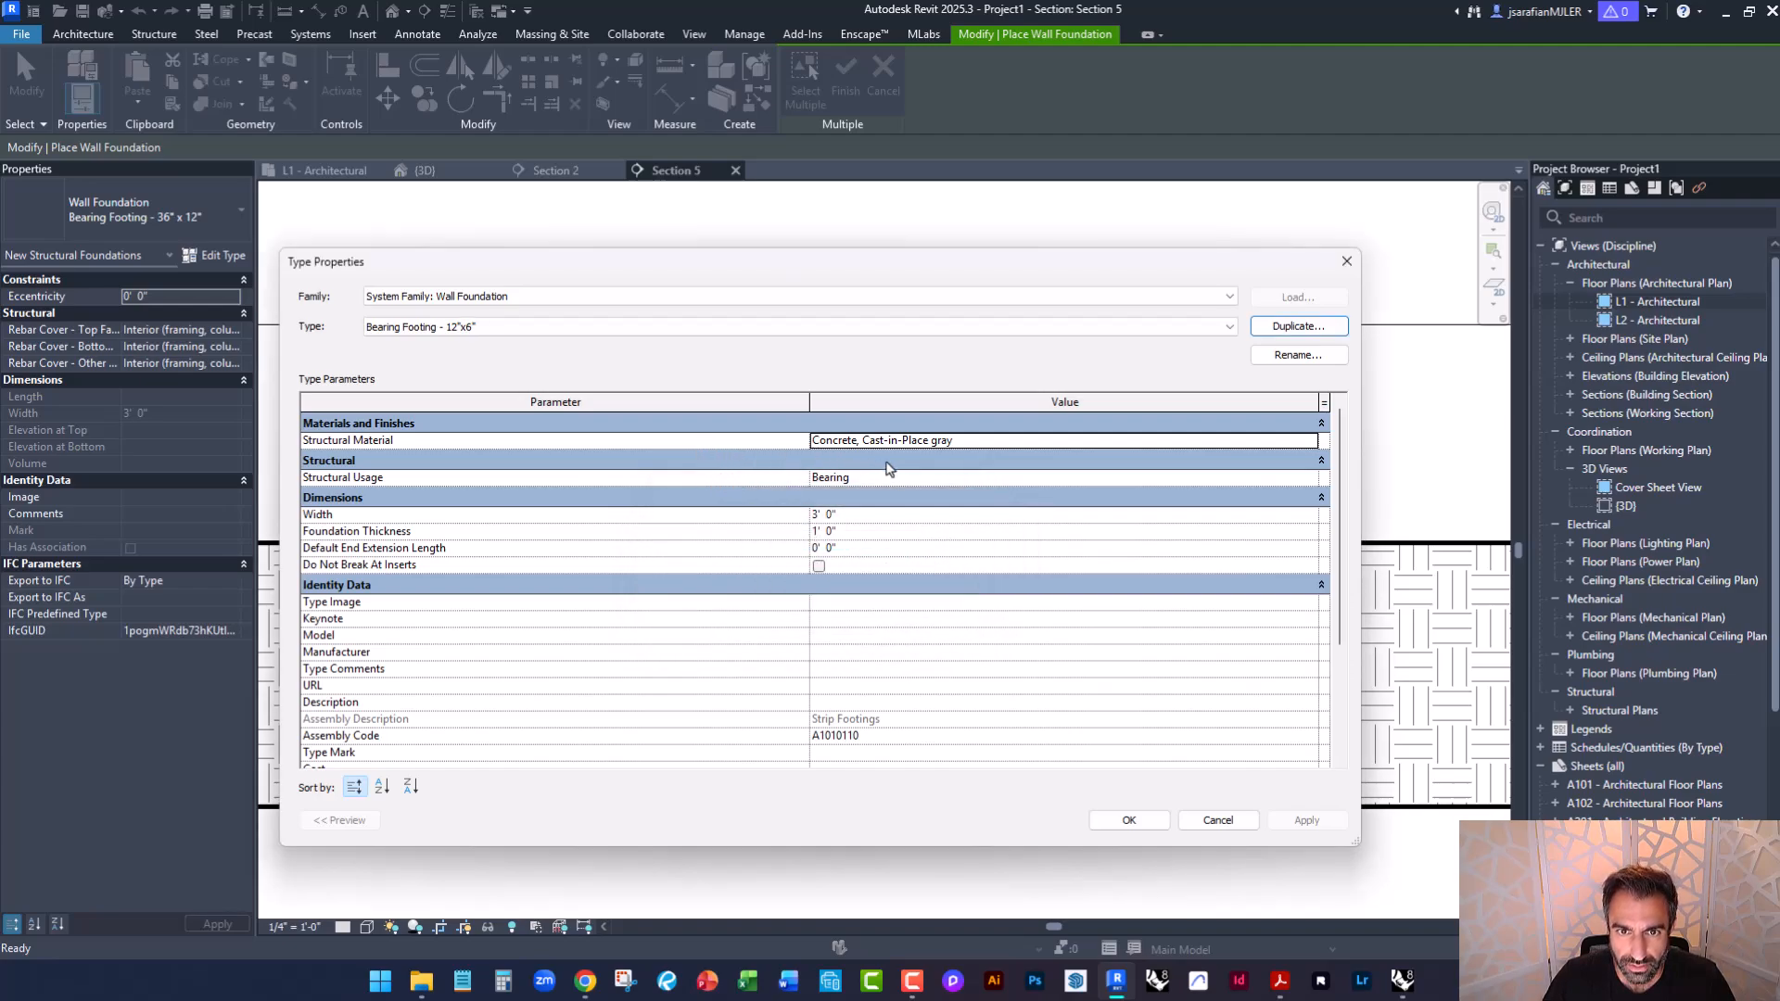
Set the footing type's width to 1' and foundation thickness to 6", and place it beneath both foundation walls cut in the section.
{"action": "left_click", "coordinate": [839, 516]}
{"action": "type", "text": "1'"}
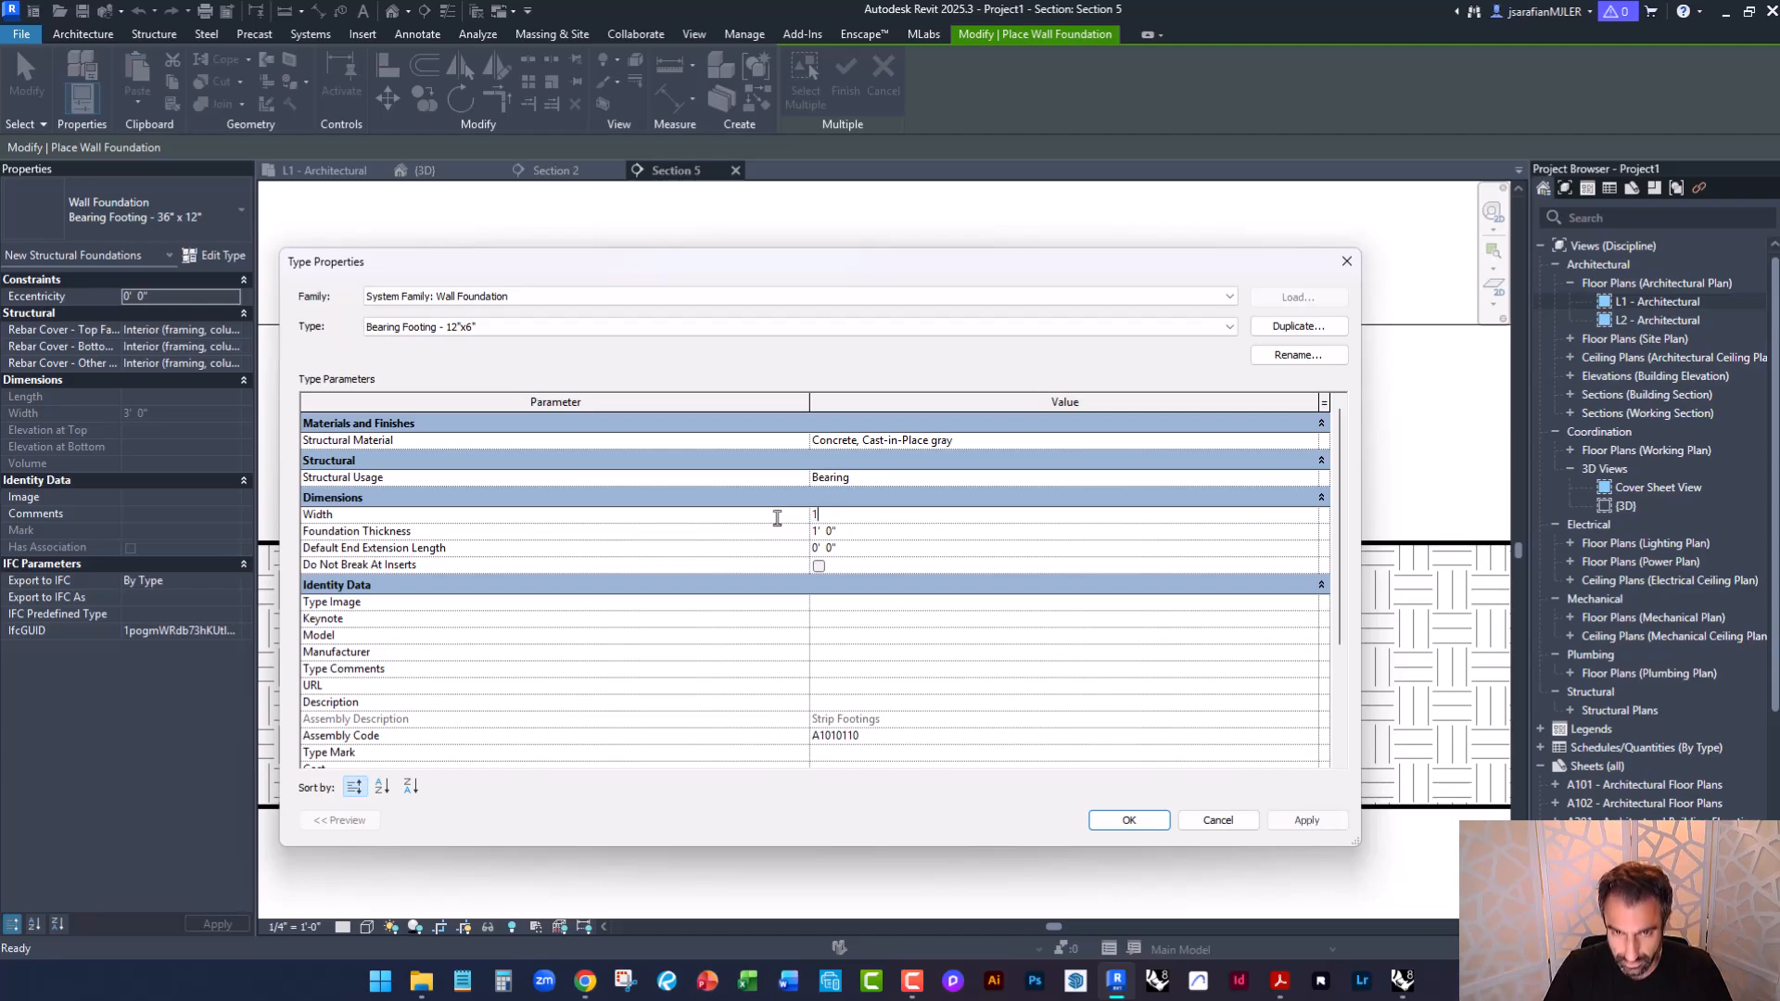
{"action": "left_click_drag", "start_coordinate": [843, 530], "coordinate": [813, 533]}
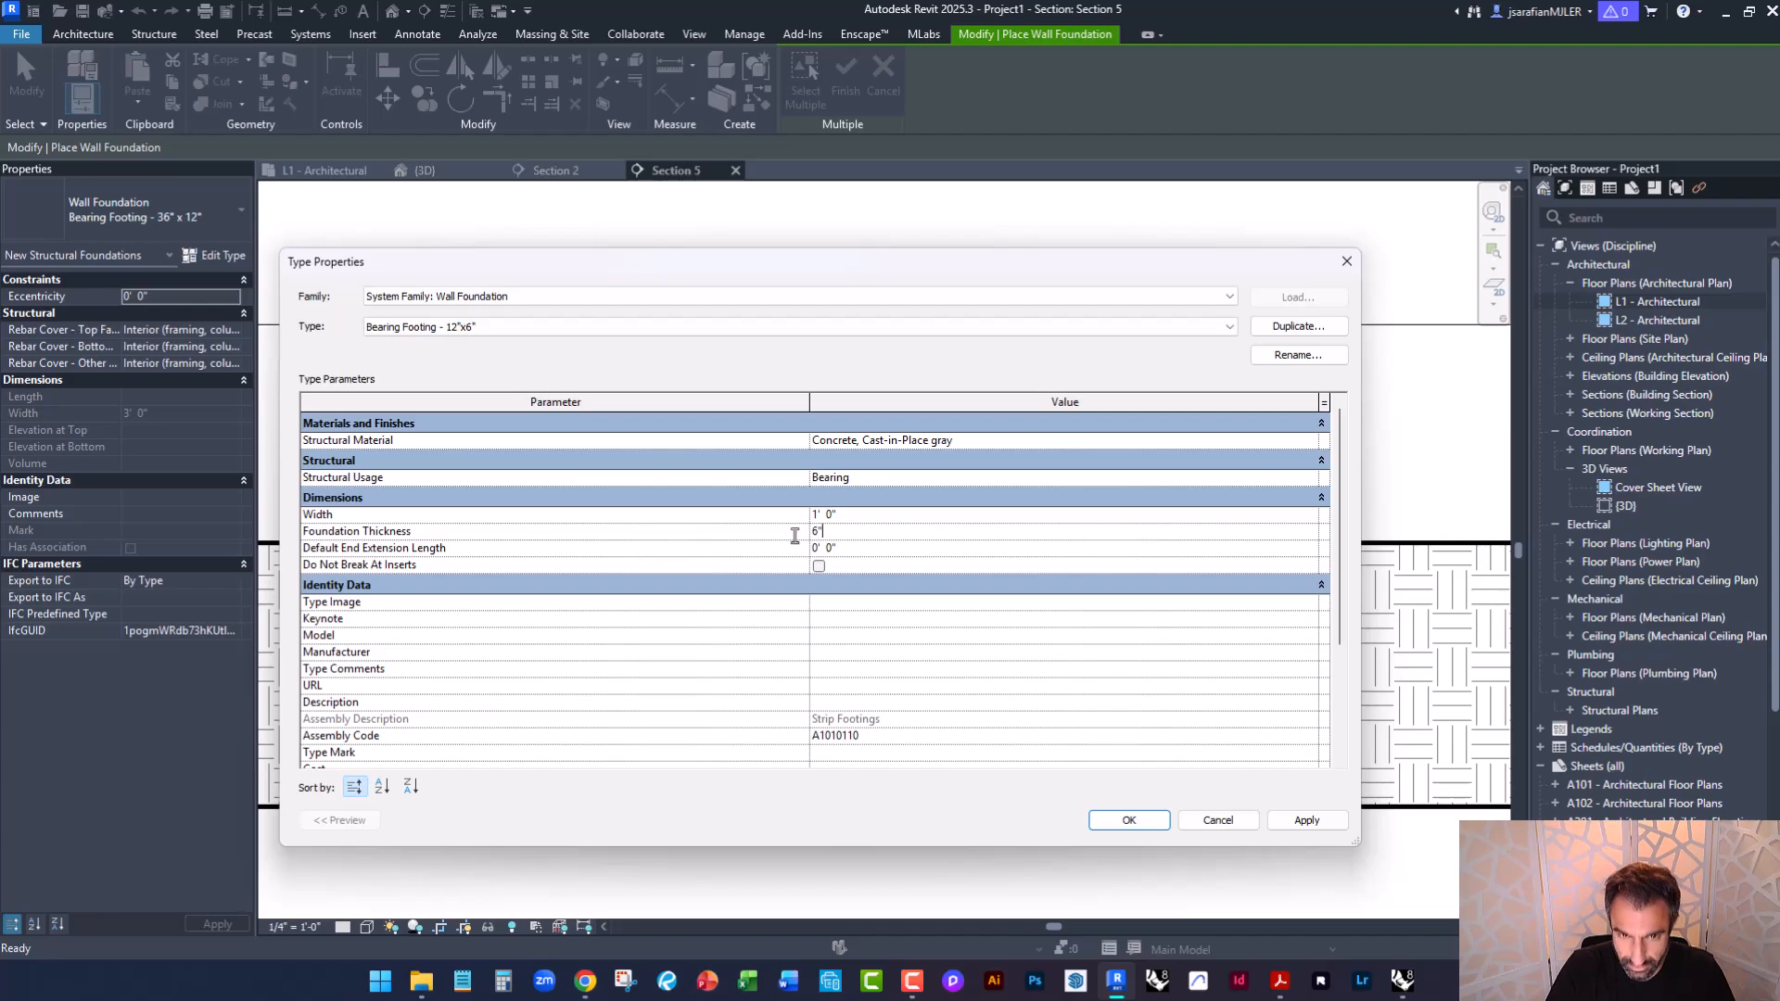
{"action": "left_click", "coordinate": [1127, 820]}
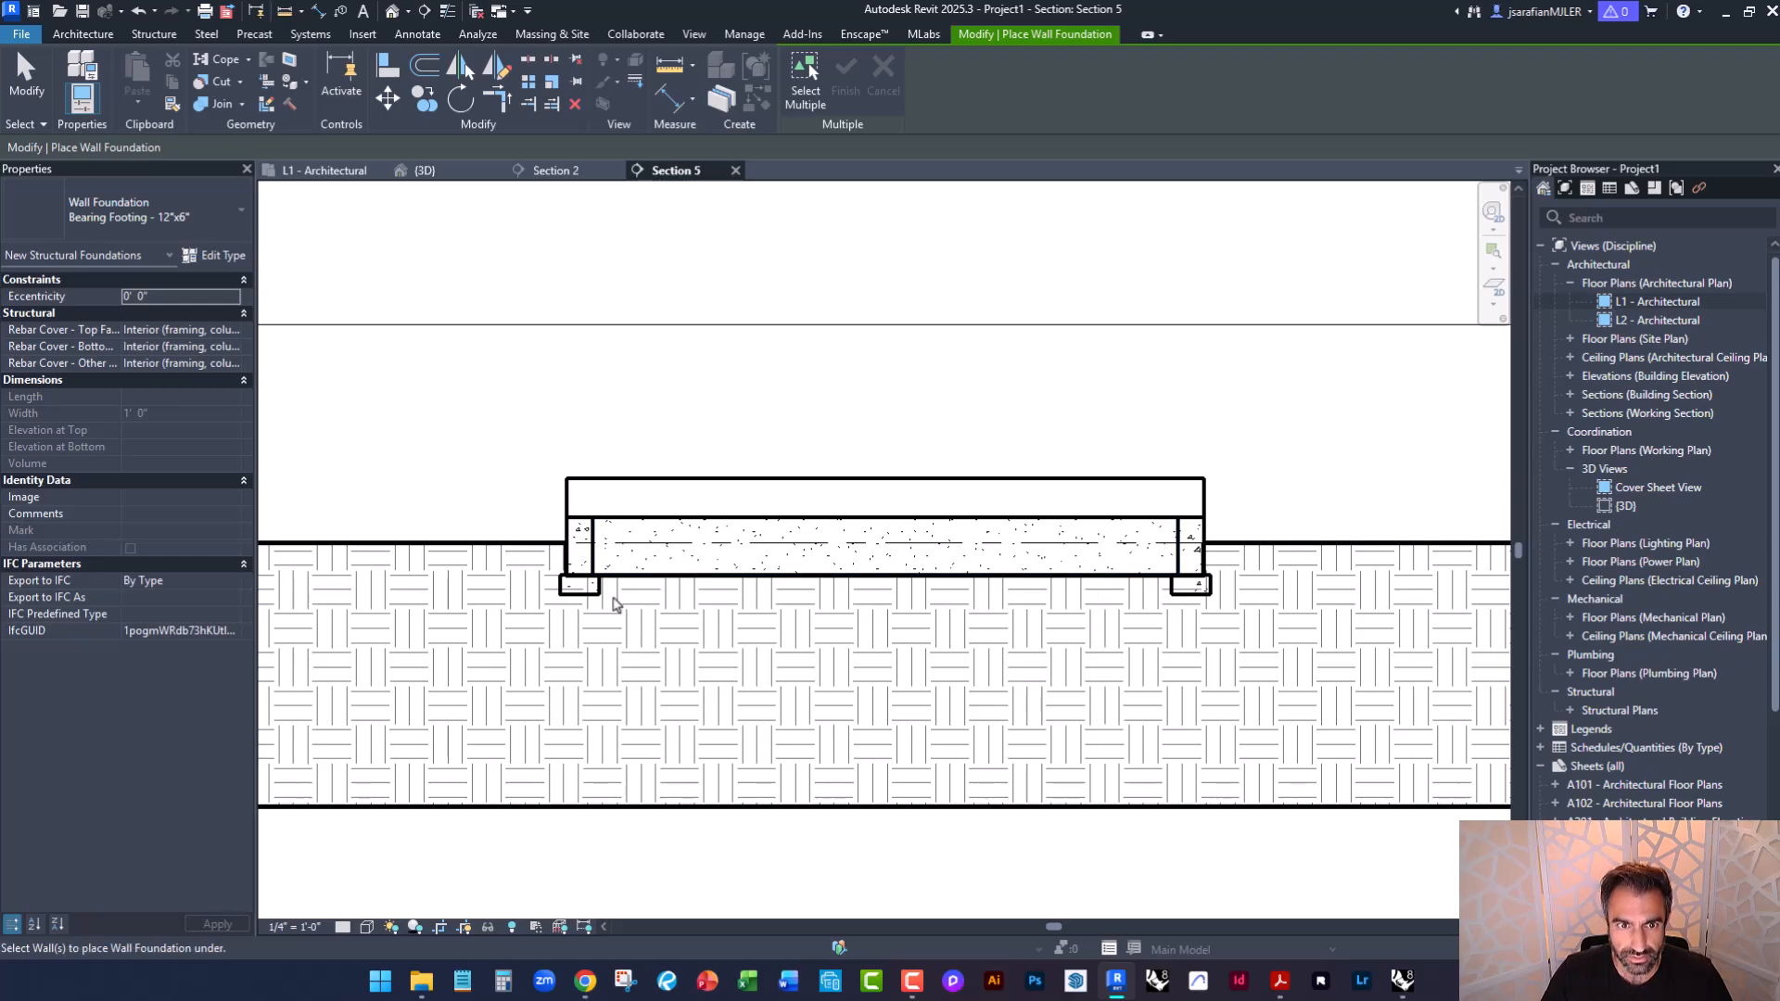
{"action": "scroll", "coordinate": [596, 594], "scroll_direction": "up", "scroll_amount": 3}
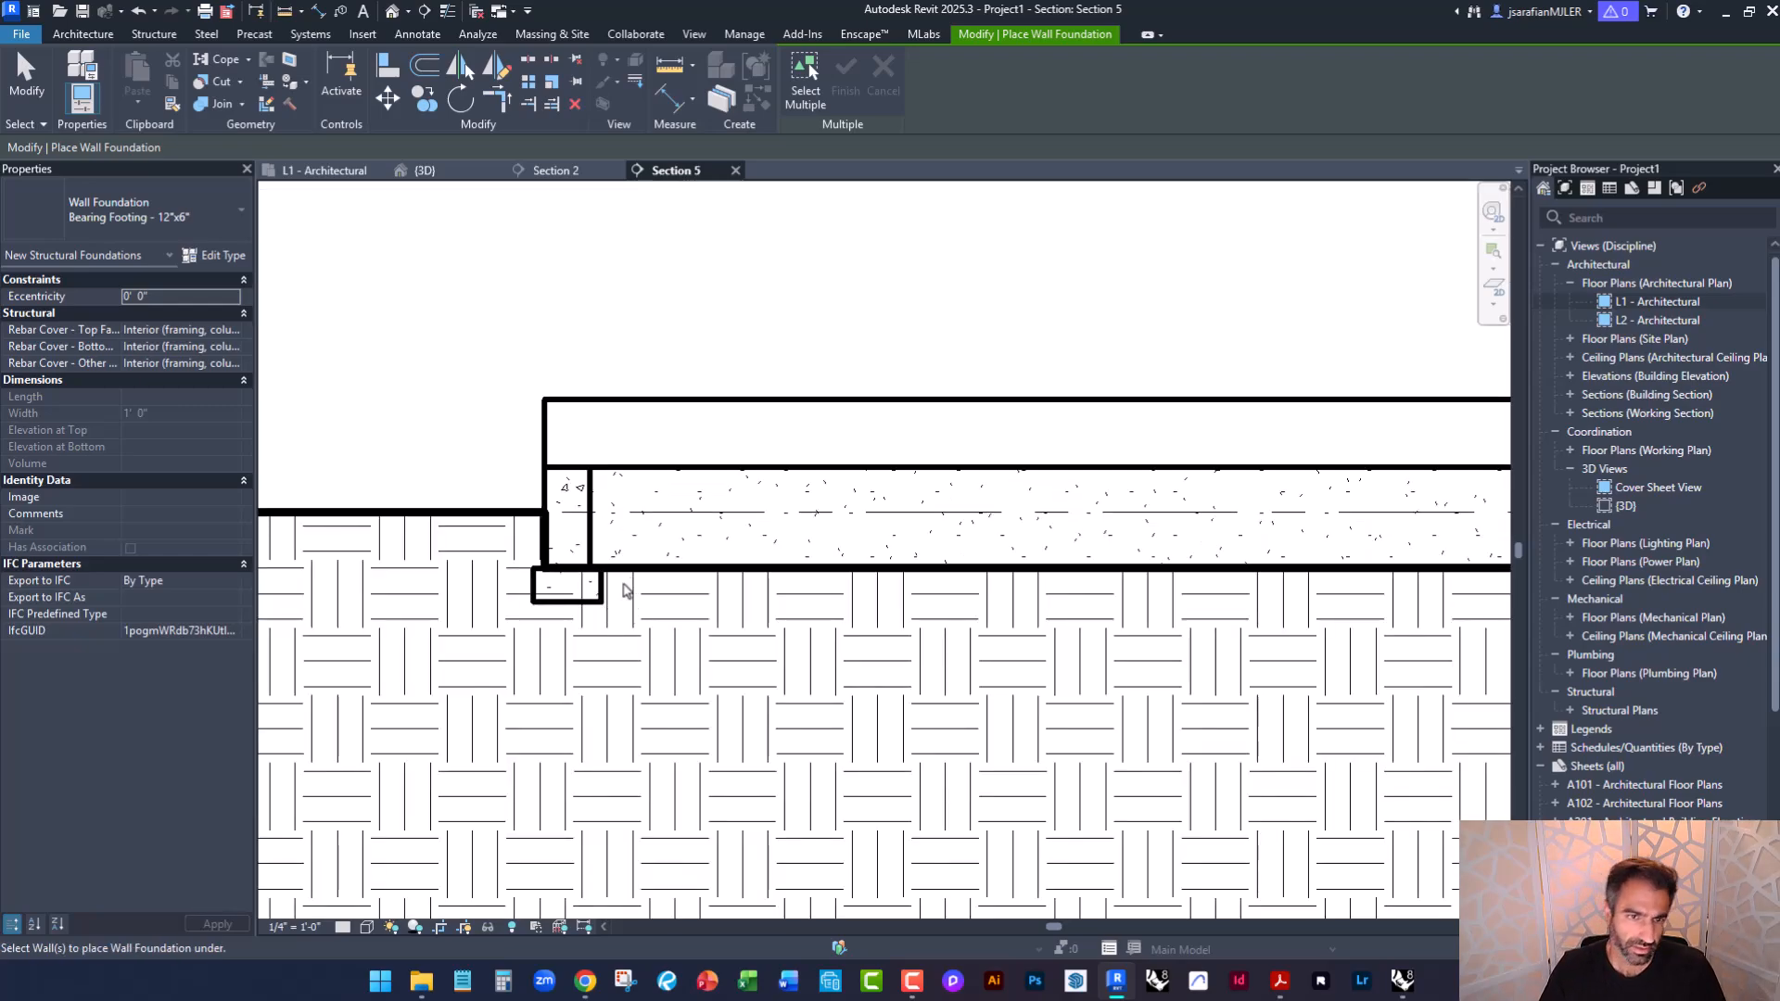
{"action": "key", "text": "Escape"}
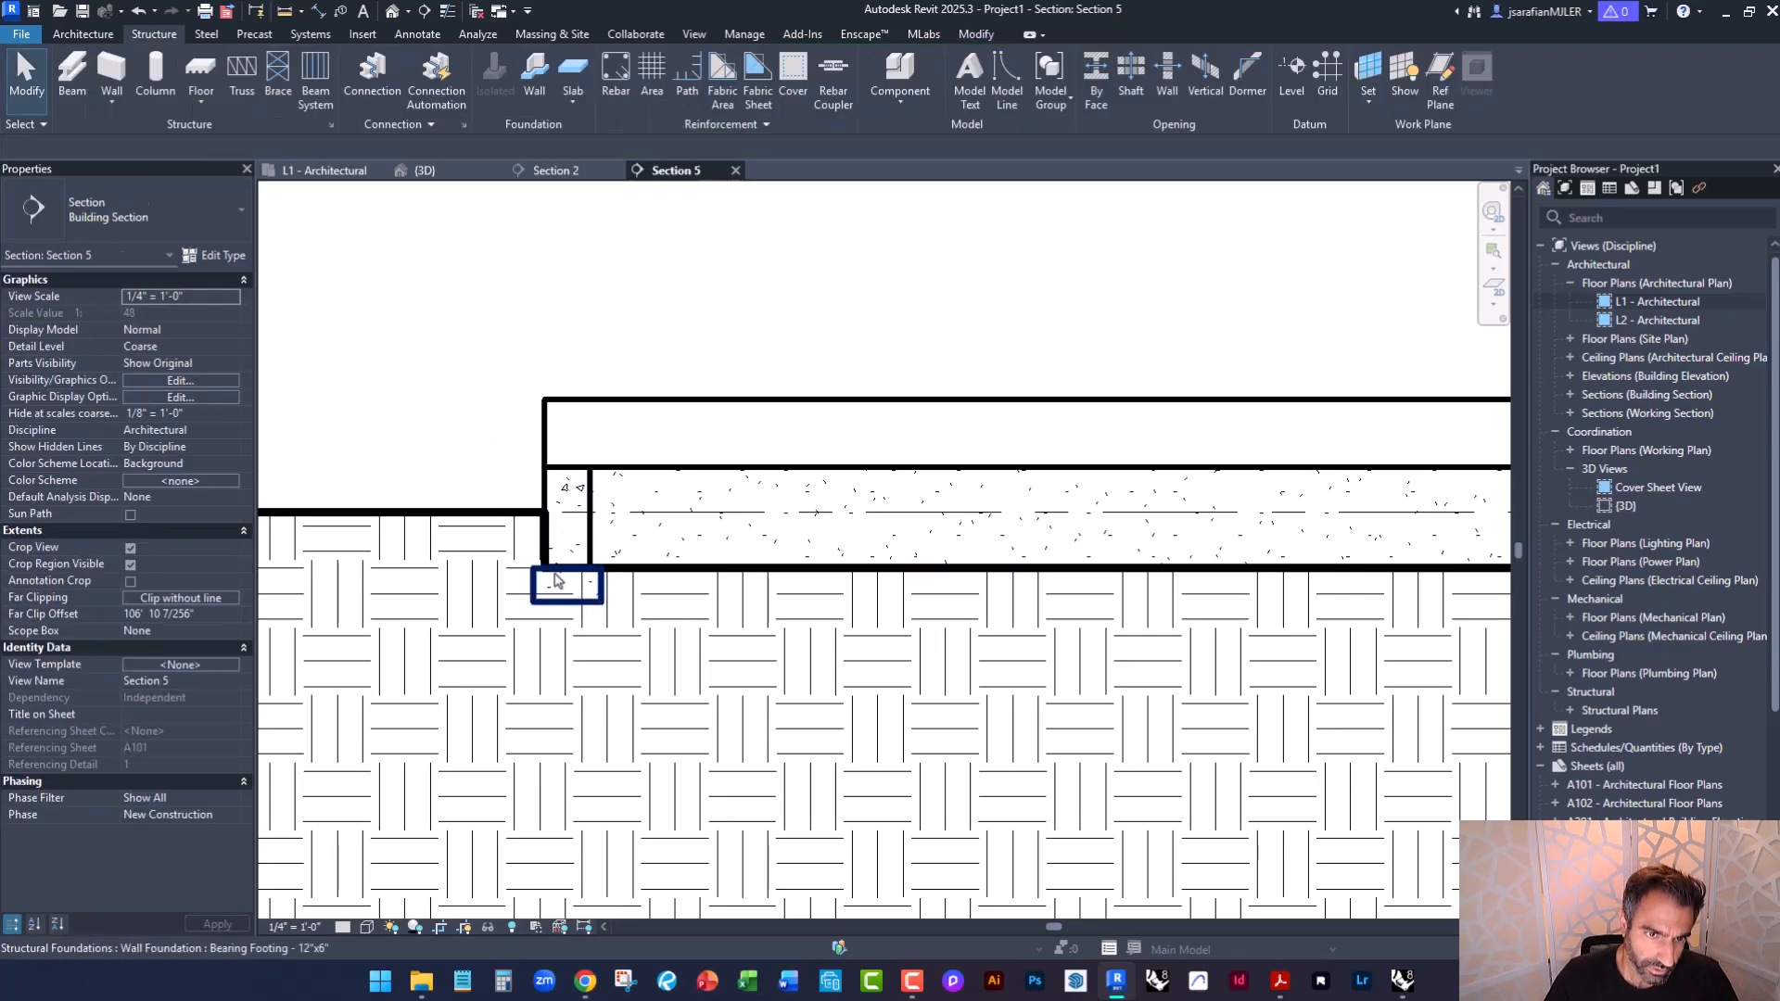
Inspect the layer structure and material of the foundation wall above the footing without changing its type.
{"action": "scroll", "coordinate": [557, 579], "scroll_direction": "up", "scroll_amount": 2}
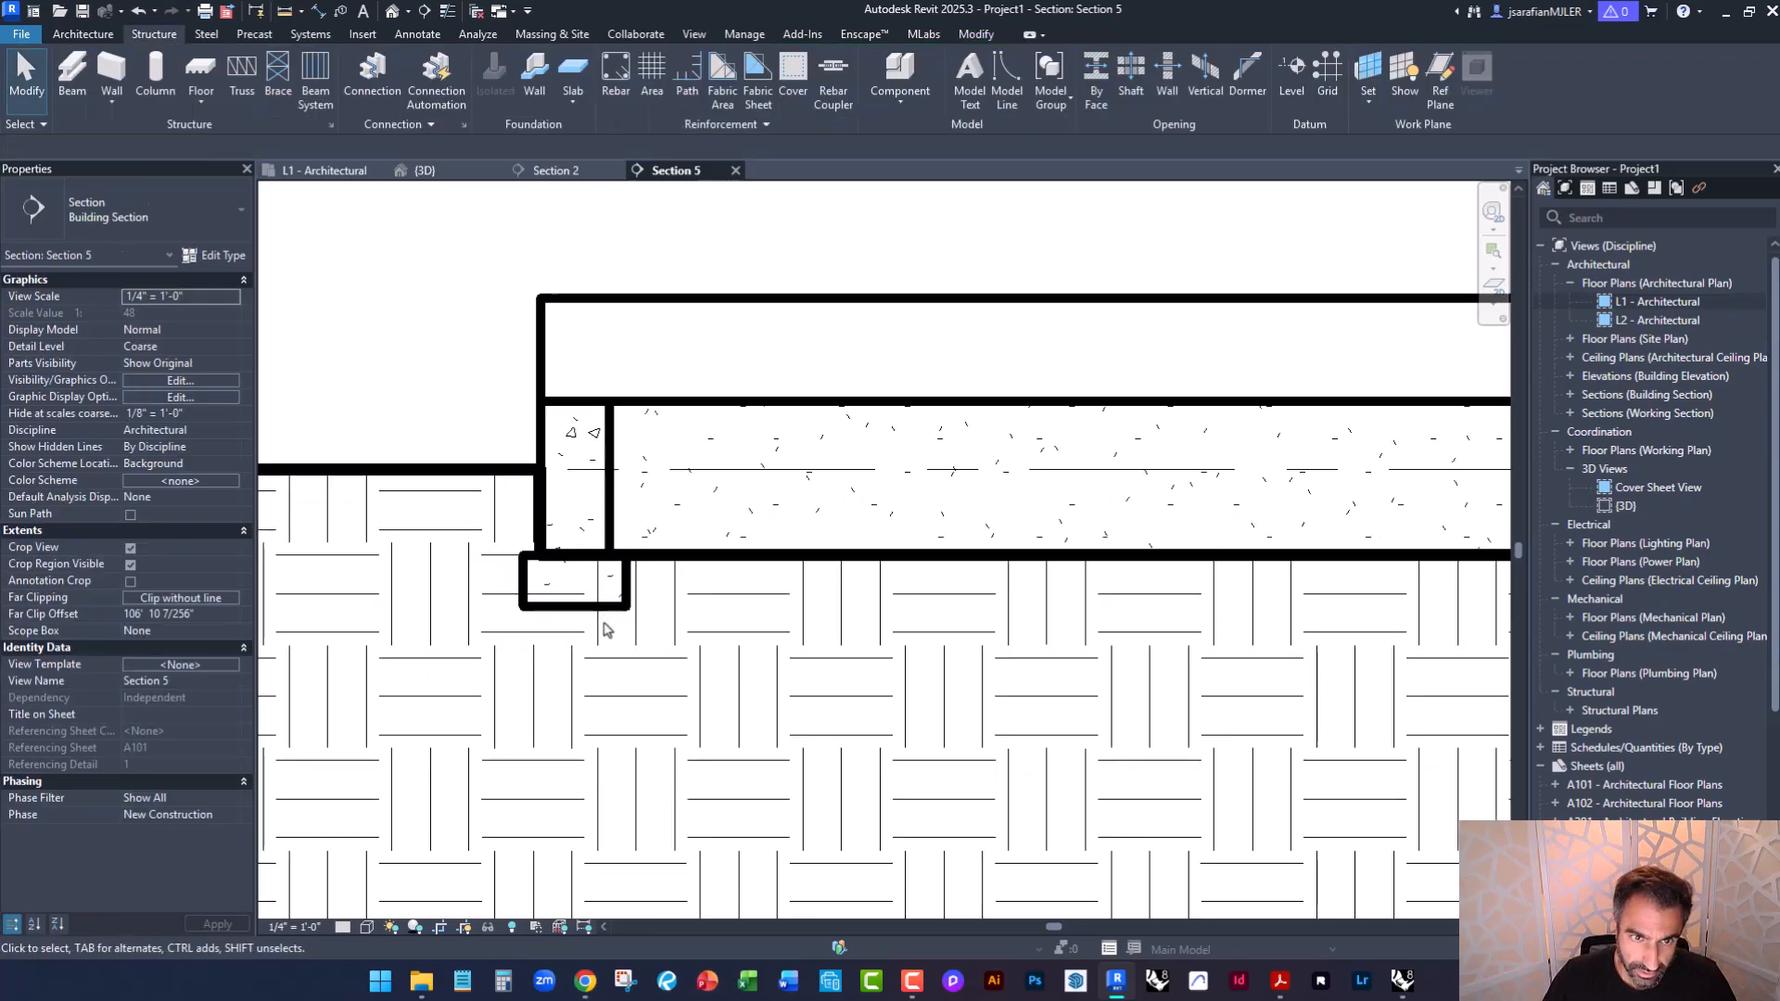
{"action": "scroll", "coordinate": [576, 620], "scroll_direction": "down", "scroll_amount": 2}
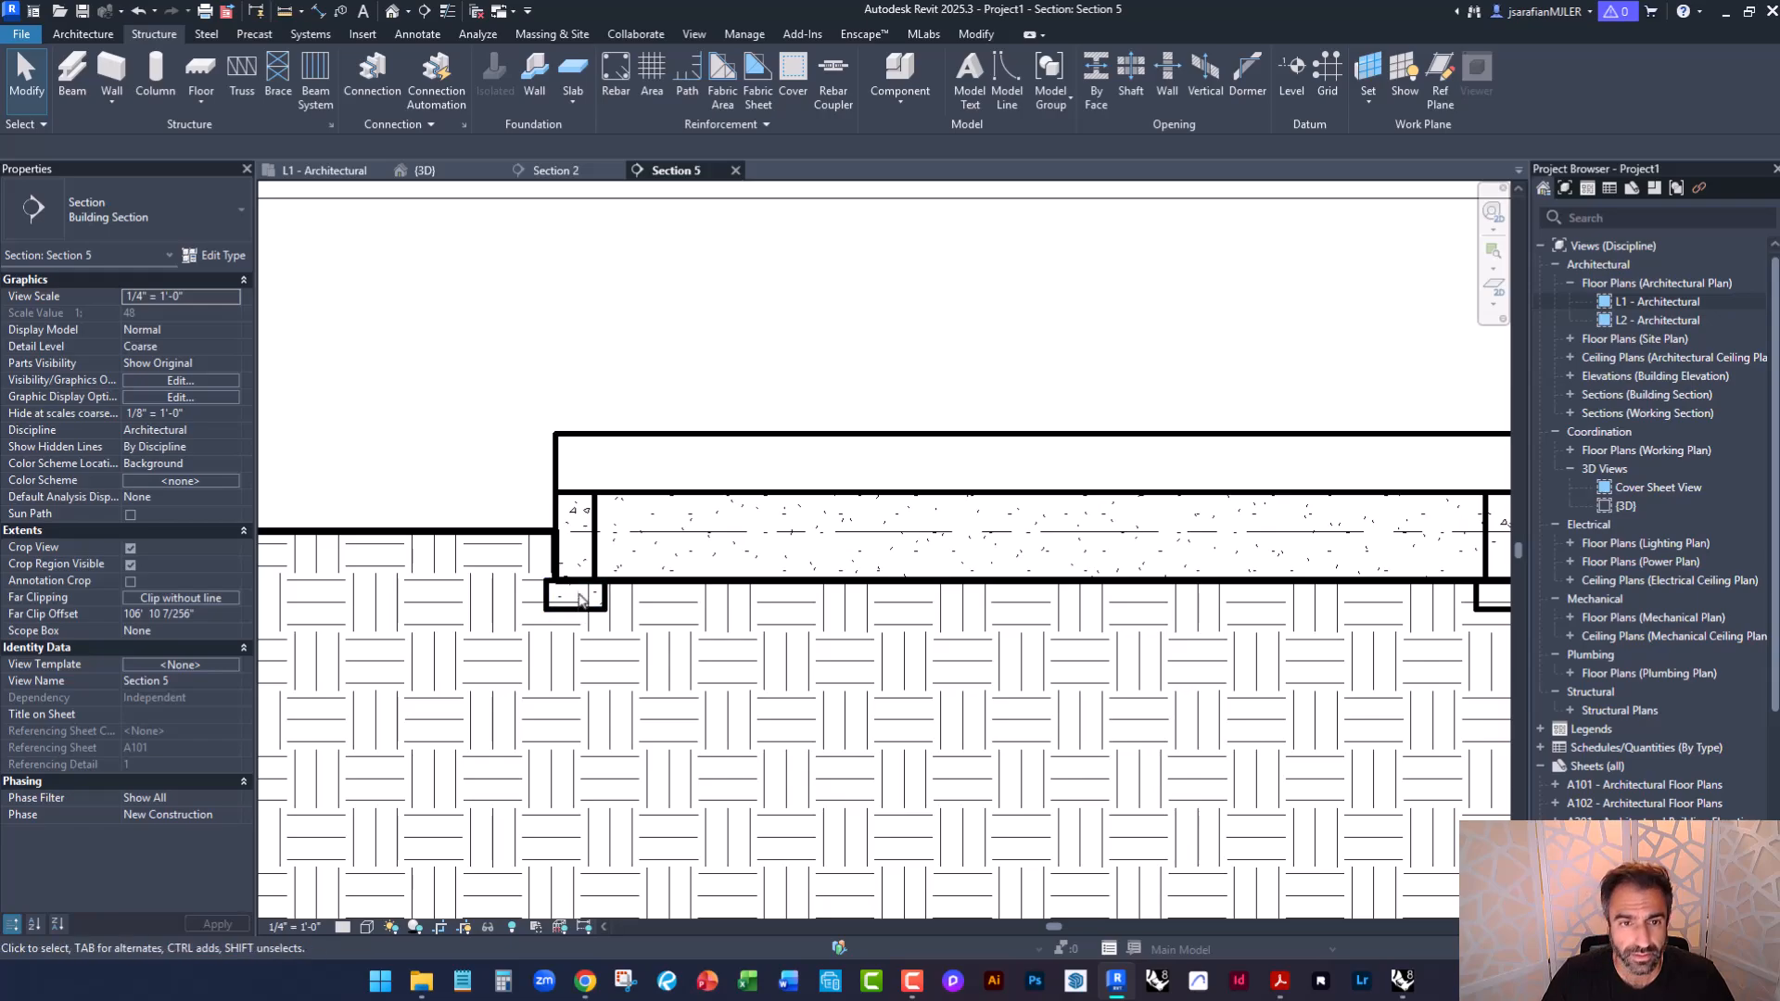
{"action": "left_click", "coordinate": [589, 557]}
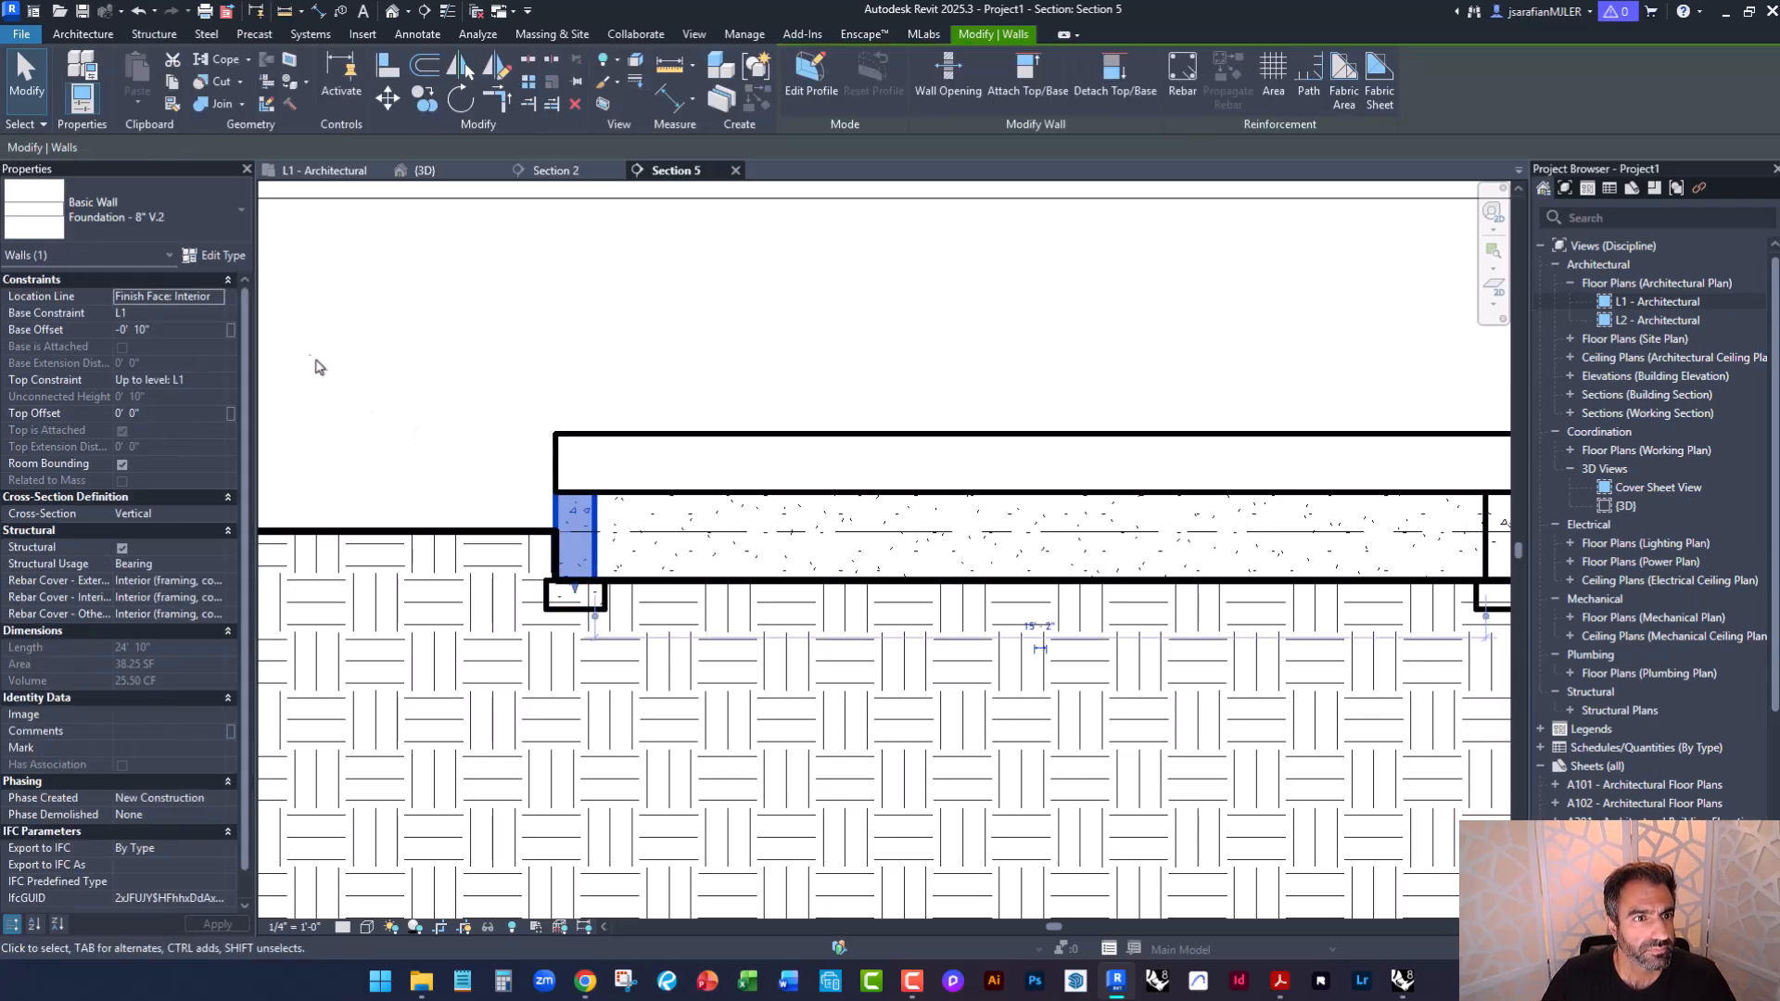
{"action": "left_click", "coordinate": [217, 256]}
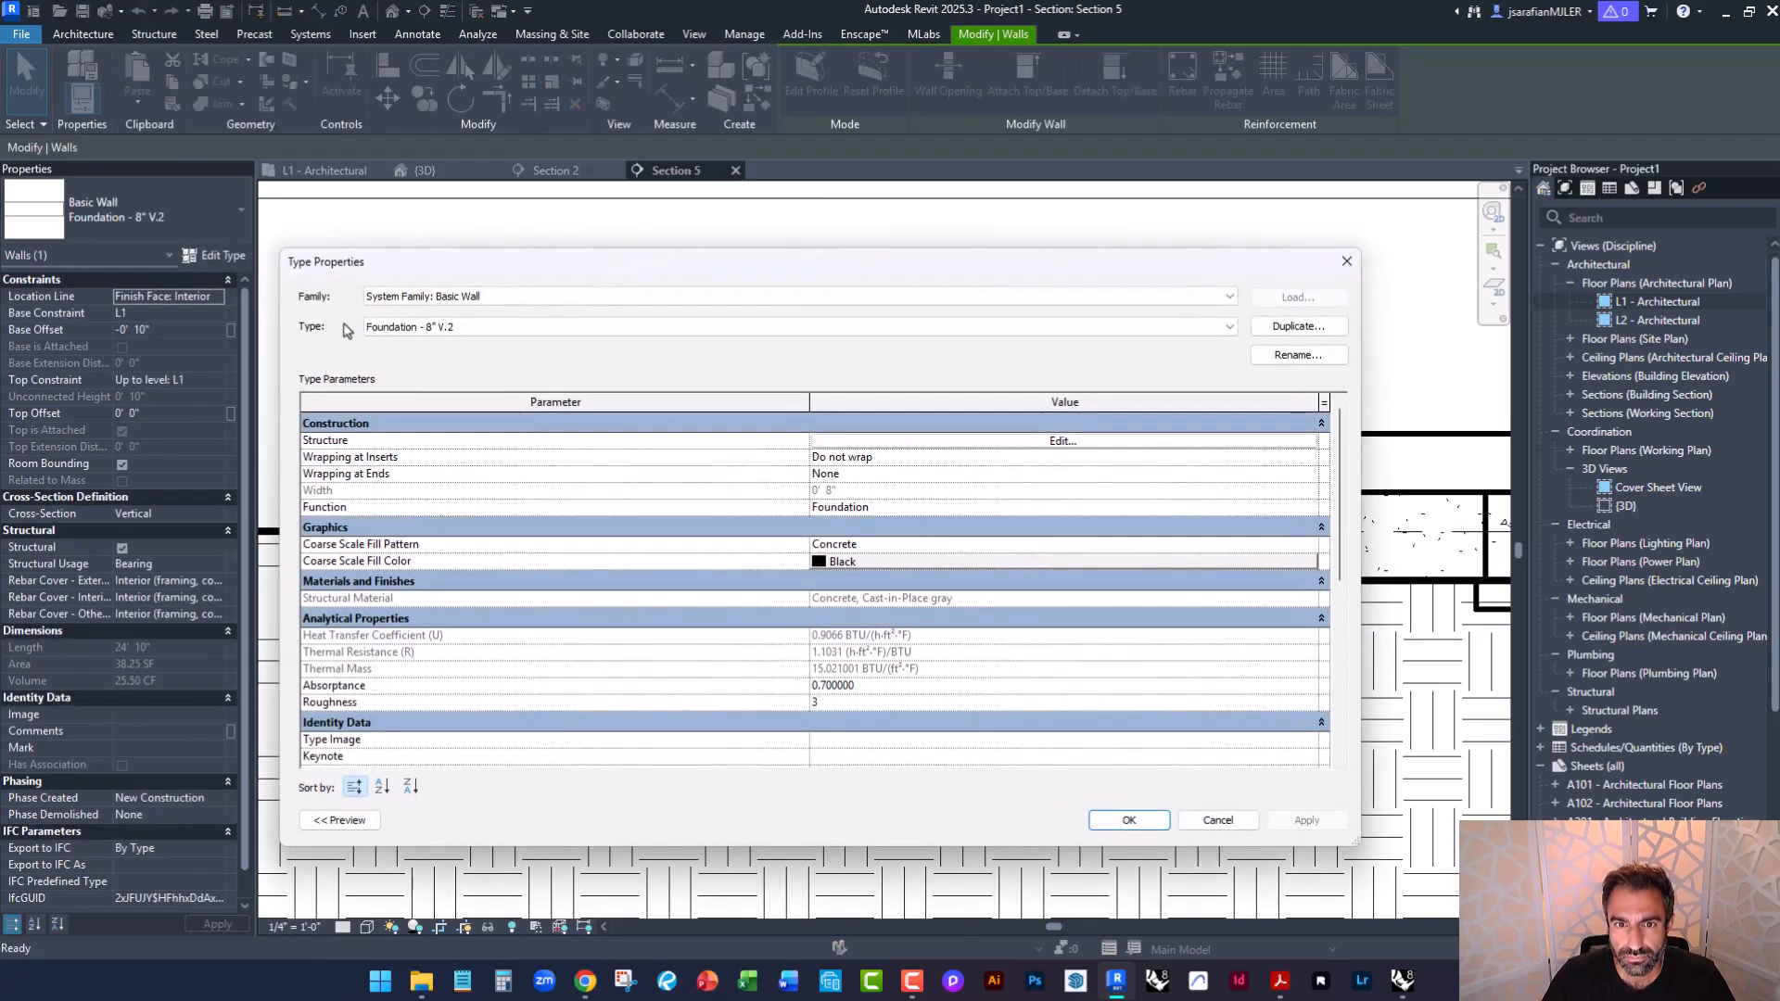
{"action": "left_click", "coordinate": [886, 444]}
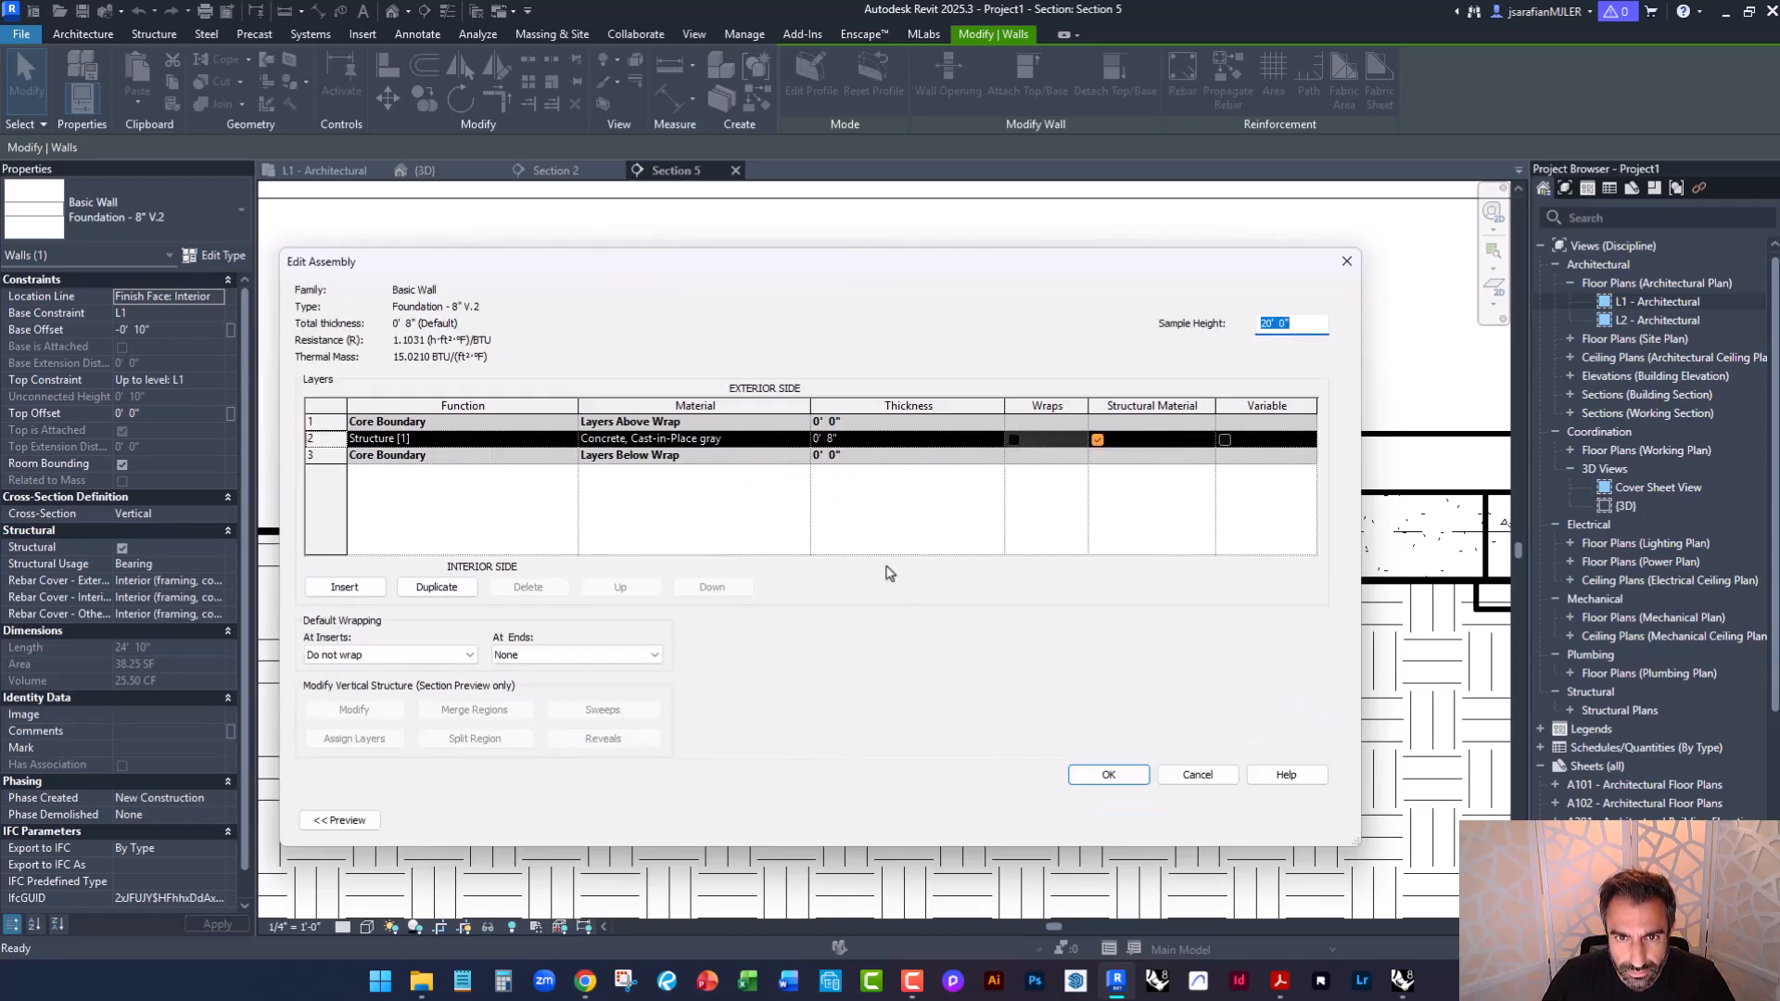
{"action": "left_click", "coordinate": [1194, 776]}
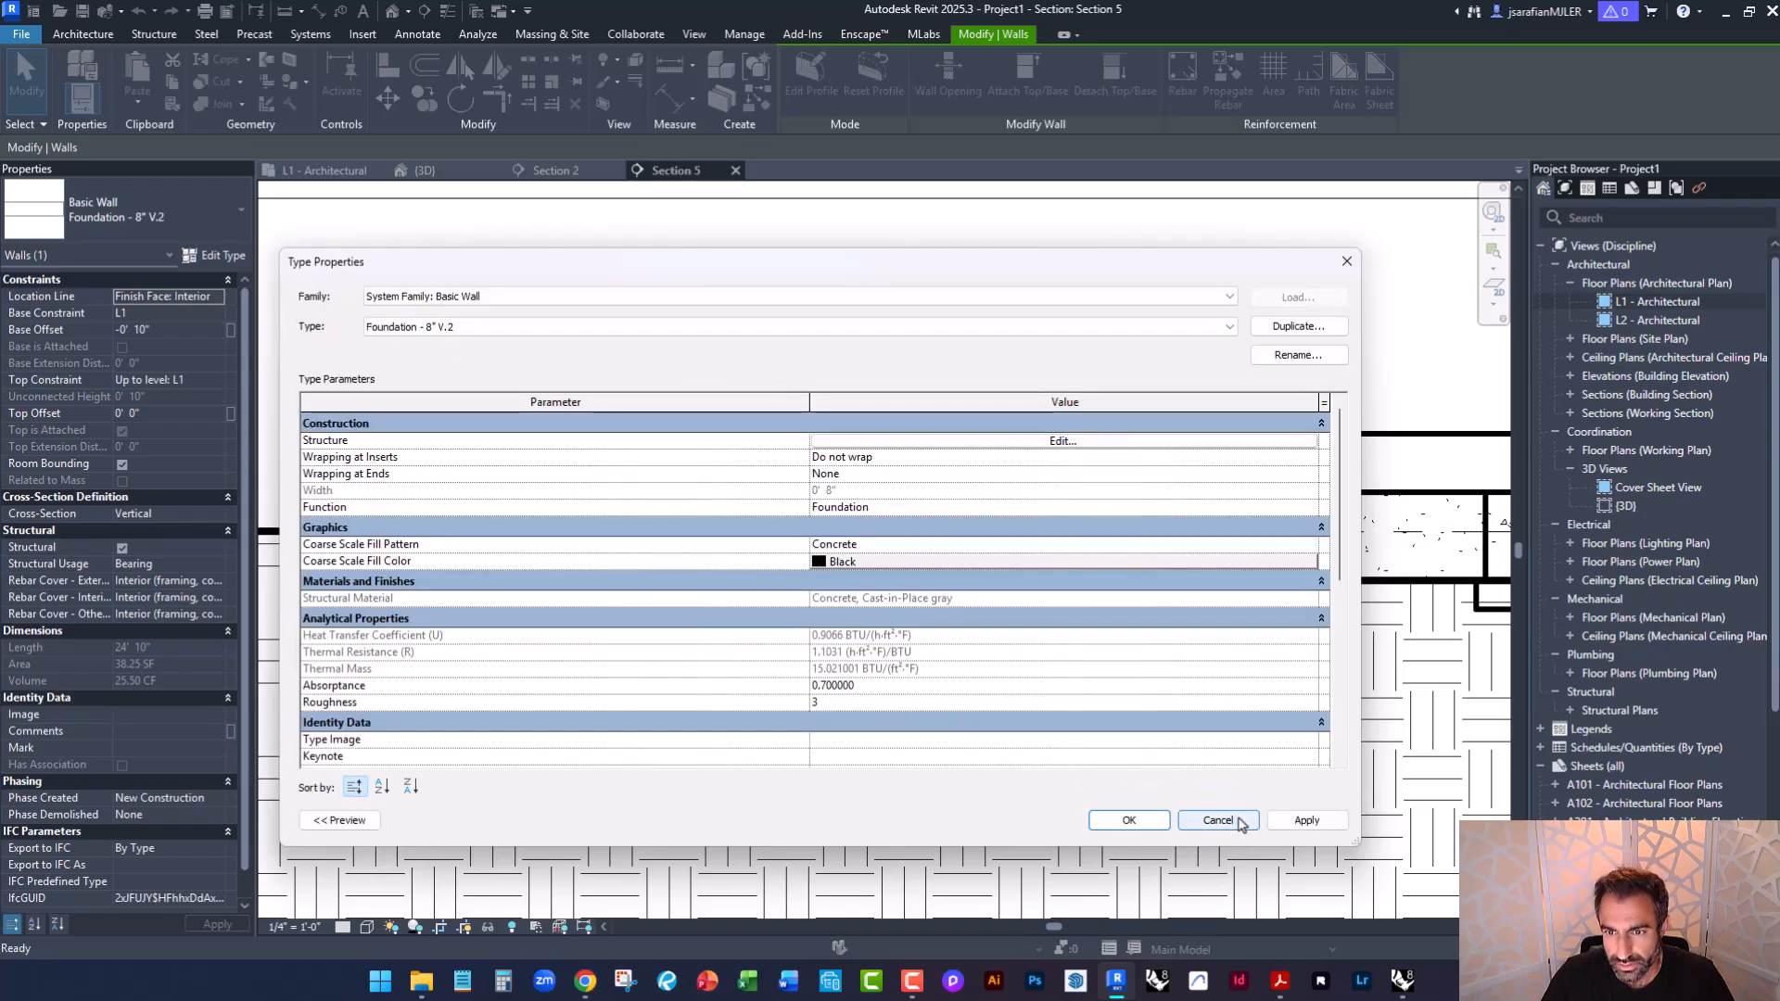
{"action": "left_click", "coordinate": [1217, 820]}
{"action": "left_click", "coordinate": [454, 398]}
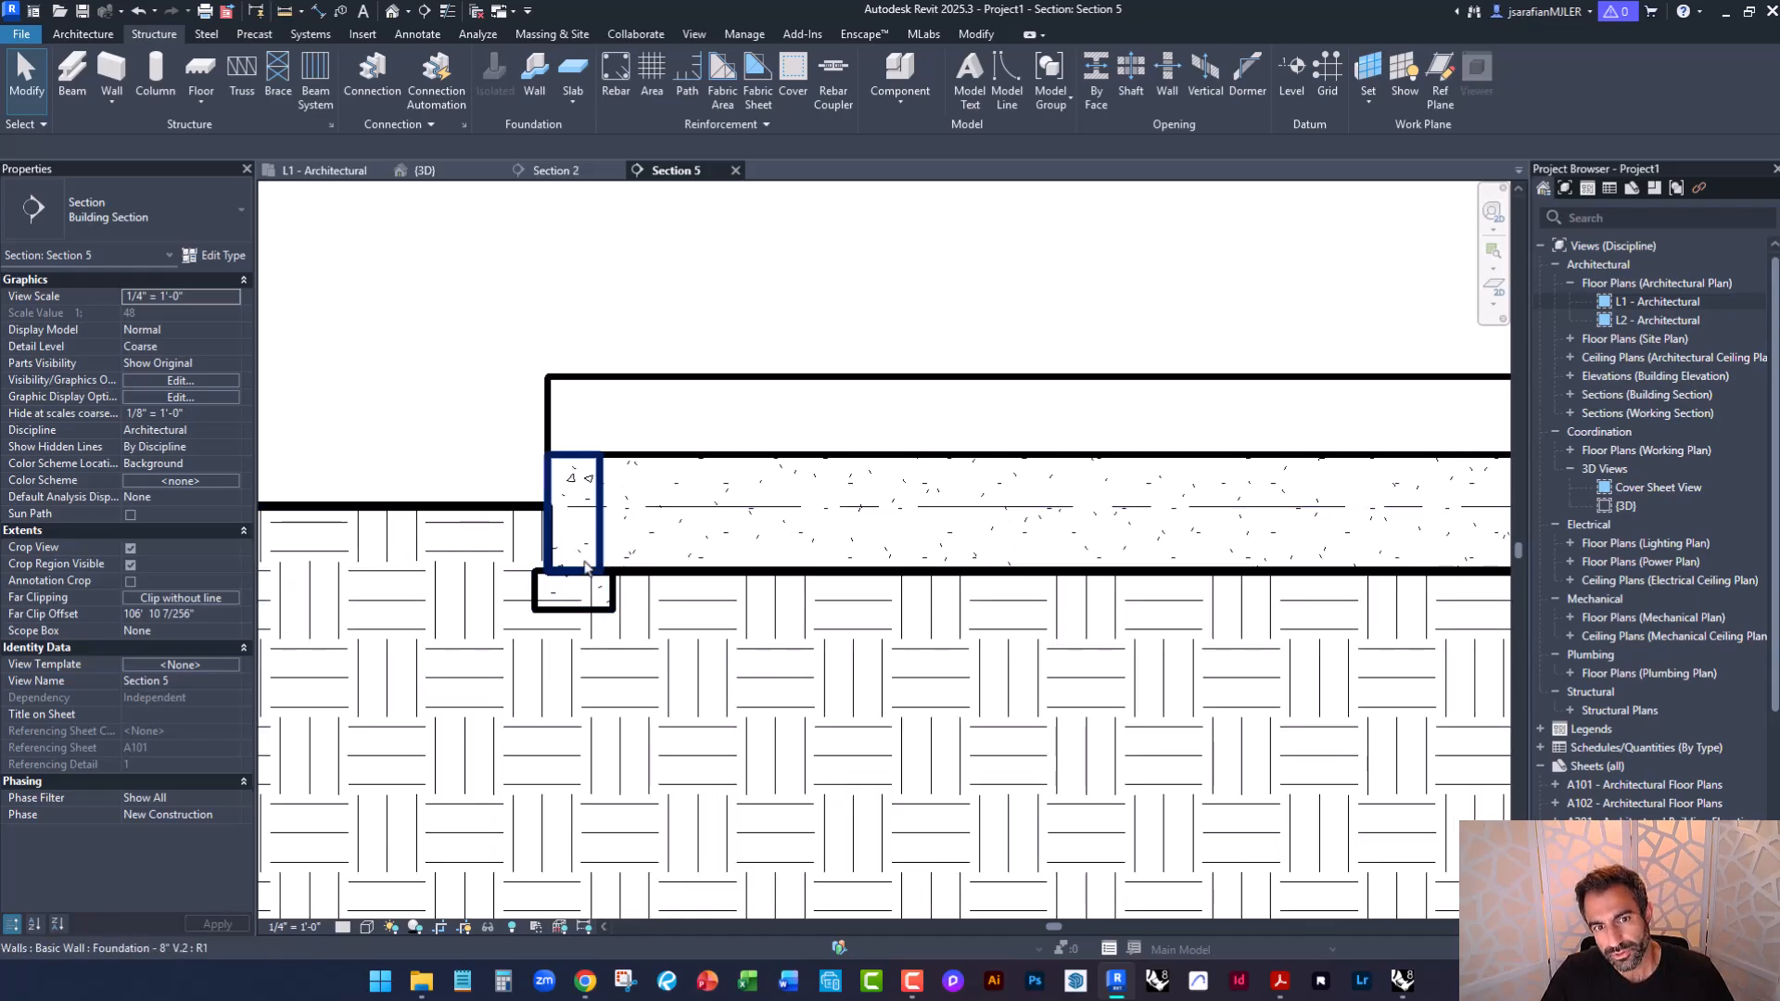
Set the width of the Bearing Footing - 12"x6" type to 1' 4".
{"action": "left_click", "coordinate": [593, 607]}
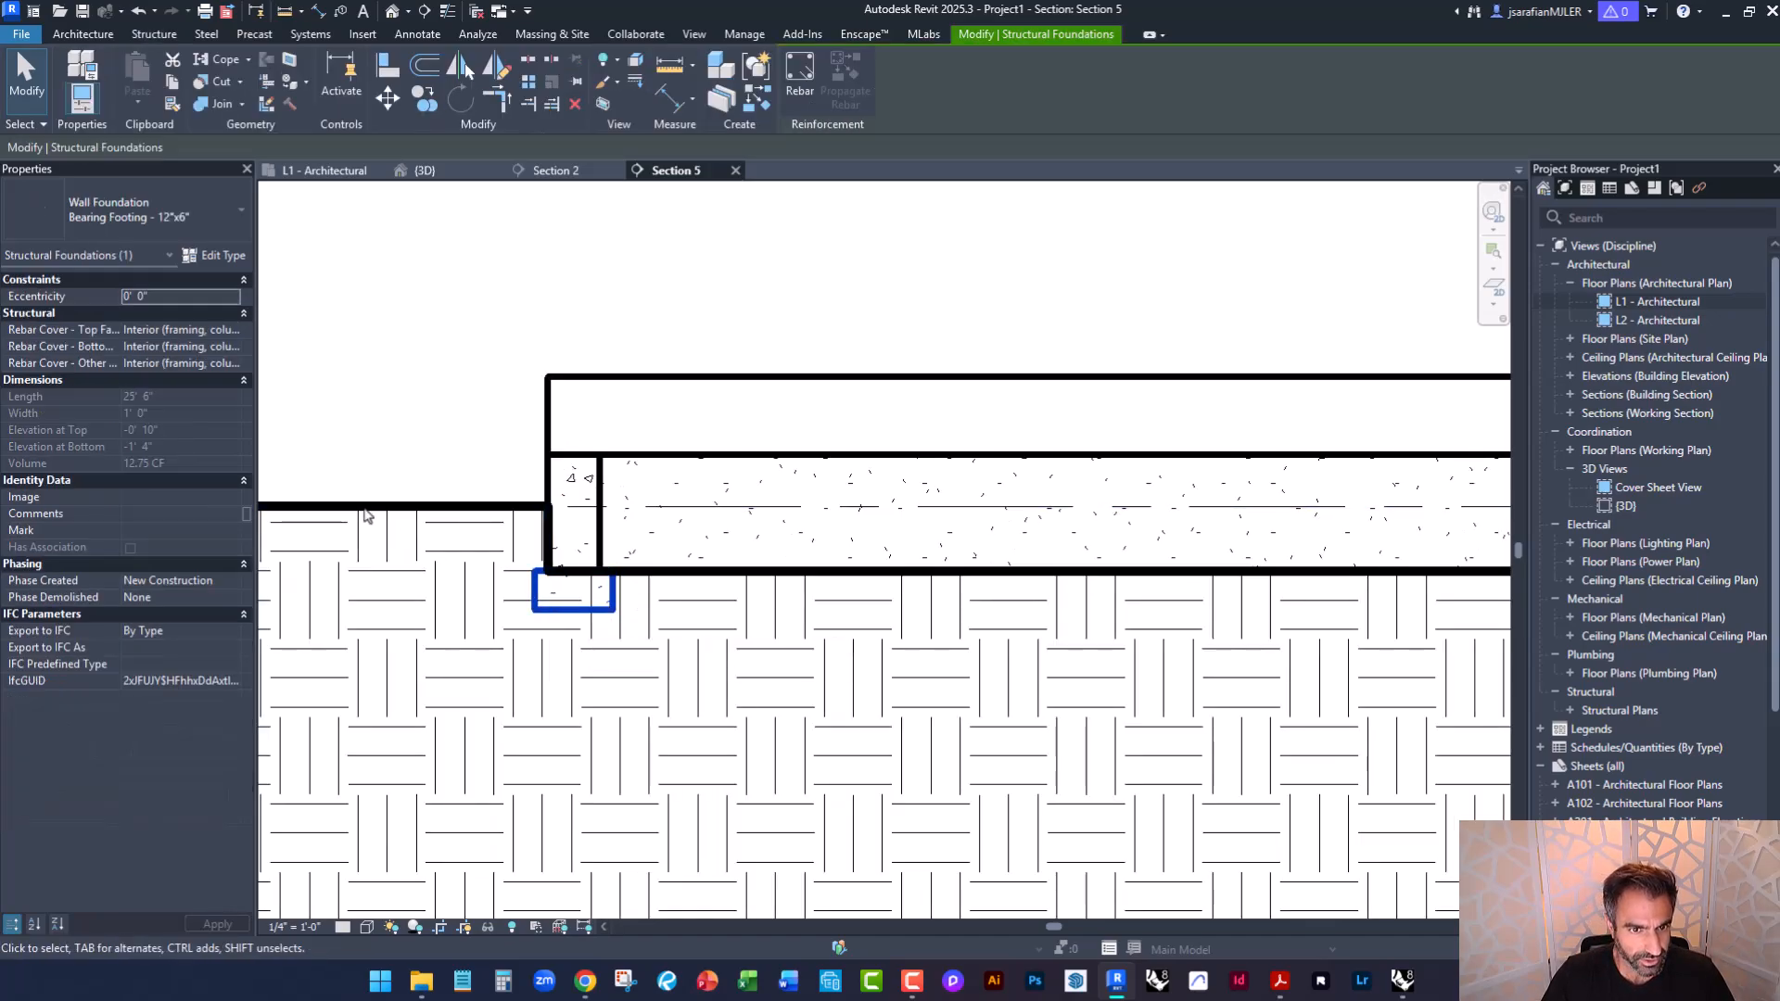
{"action": "left_click", "coordinate": [215, 258]}
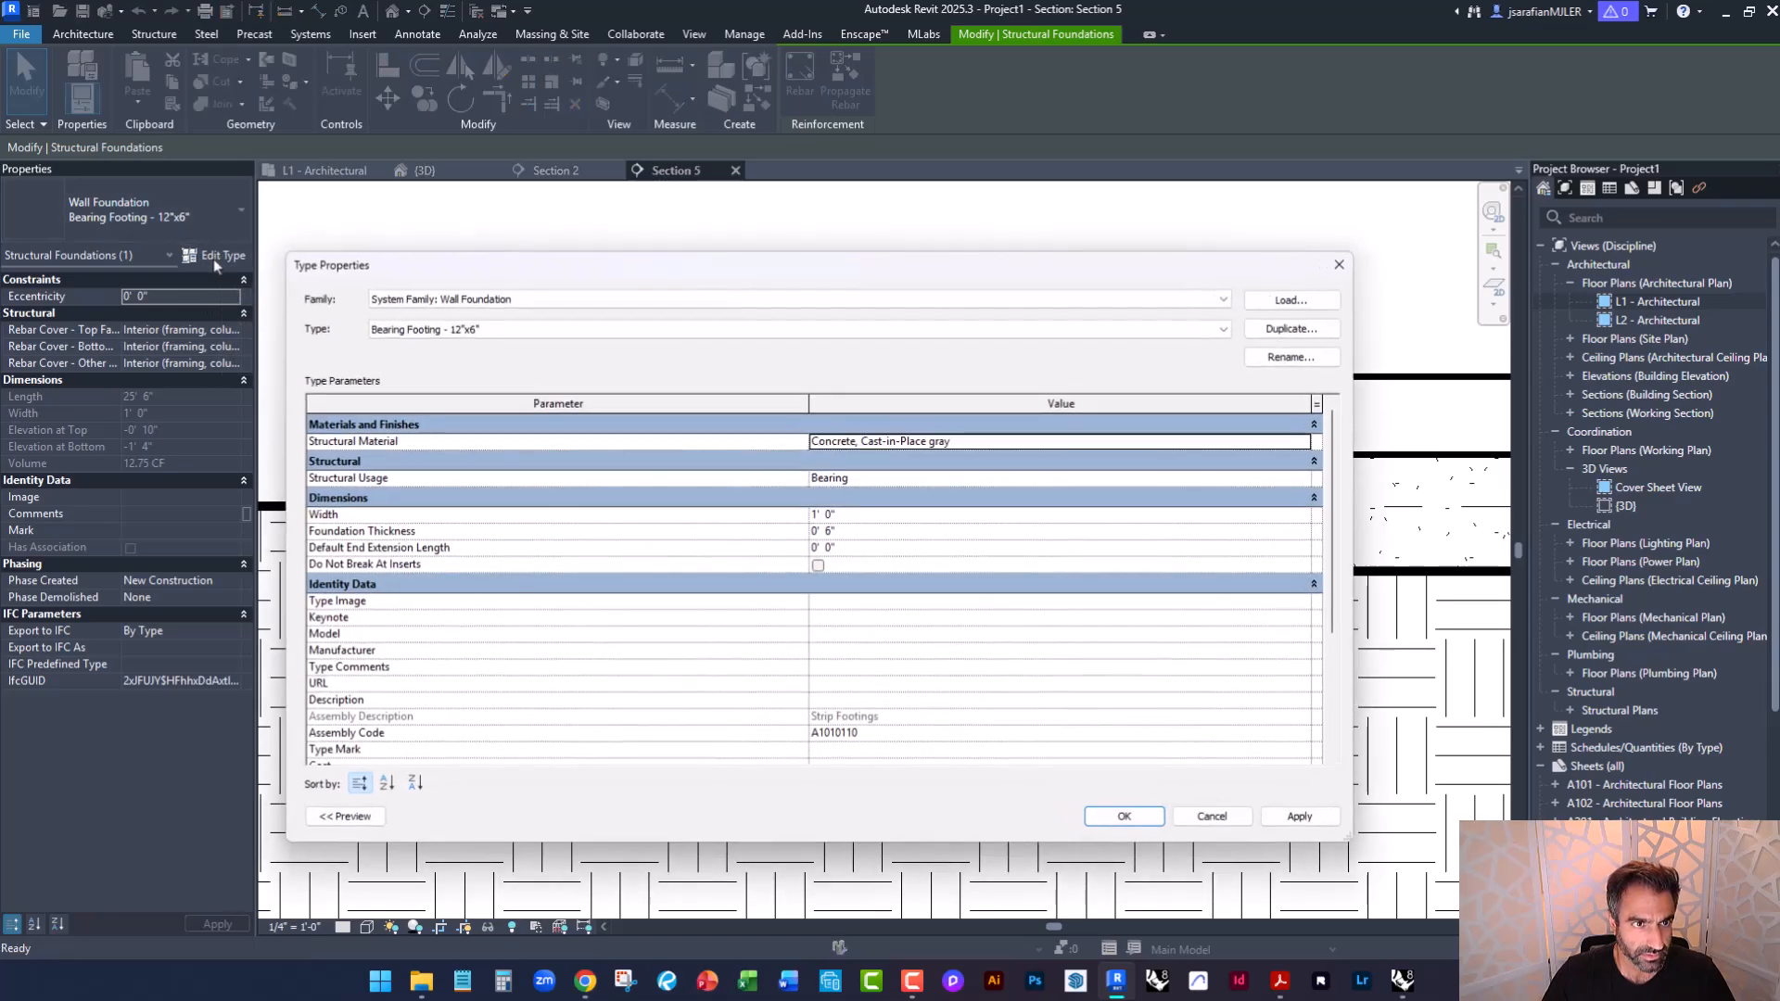
{"action": "left_click", "coordinate": [833, 516]}
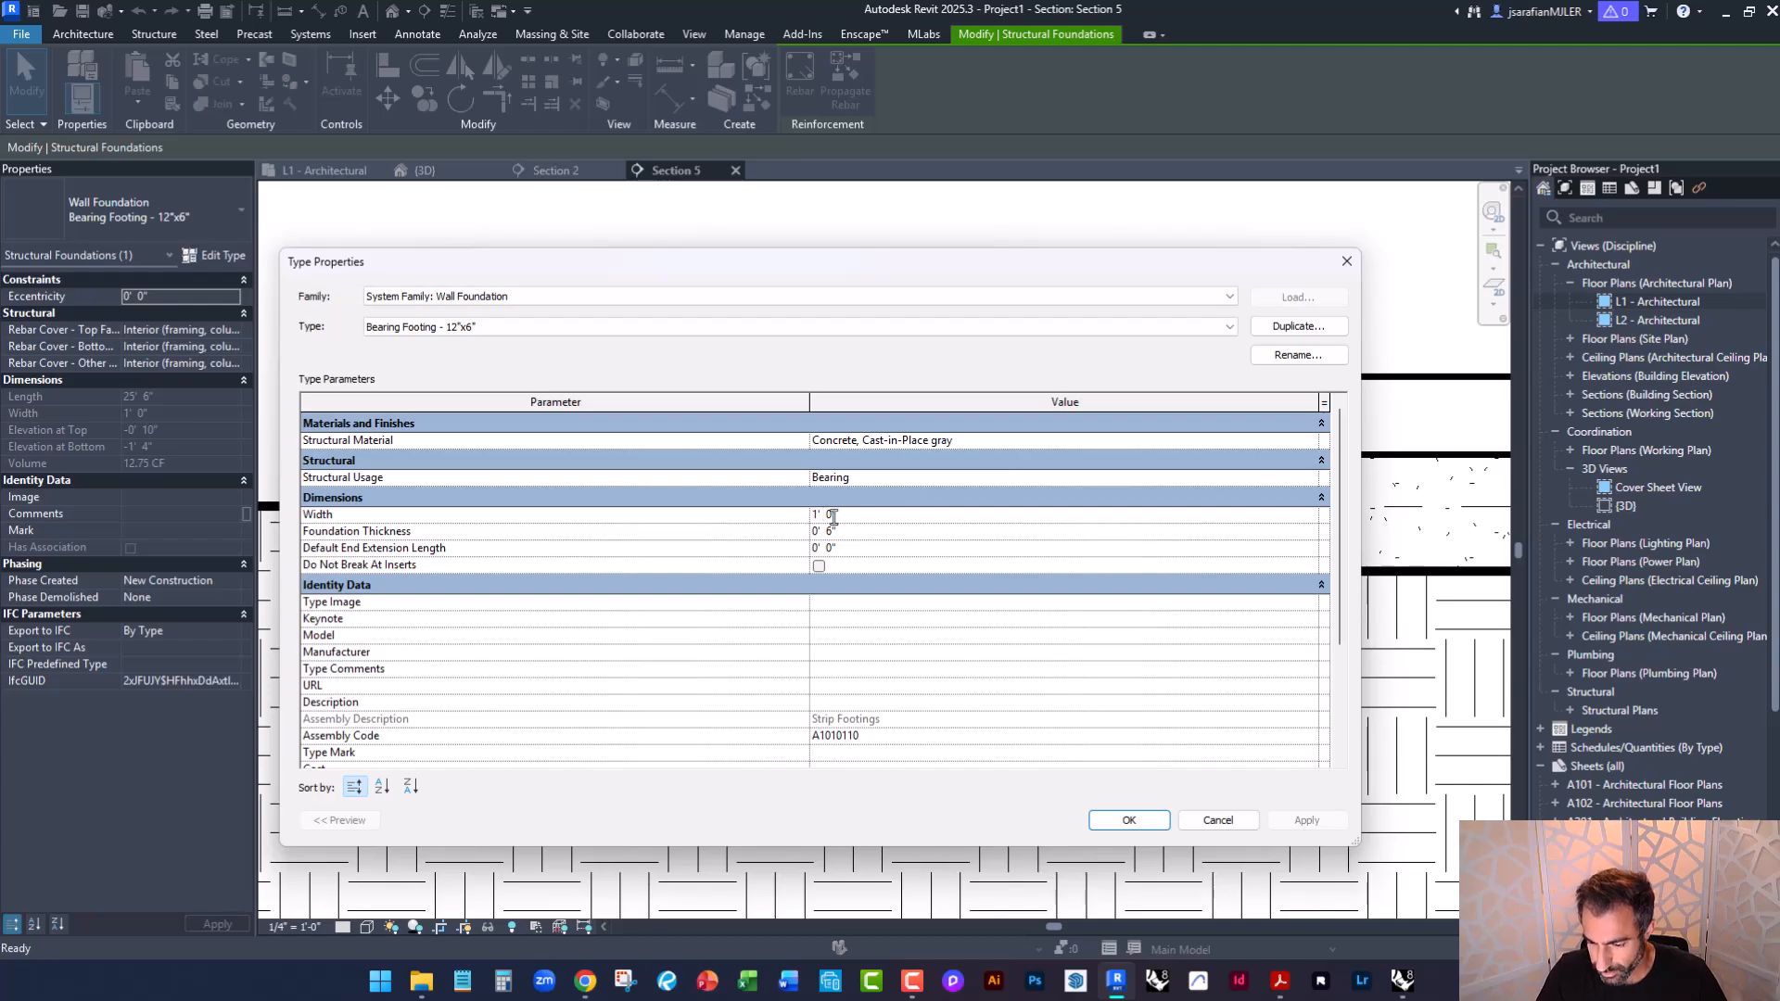
{"action": "type", "text": "4"}
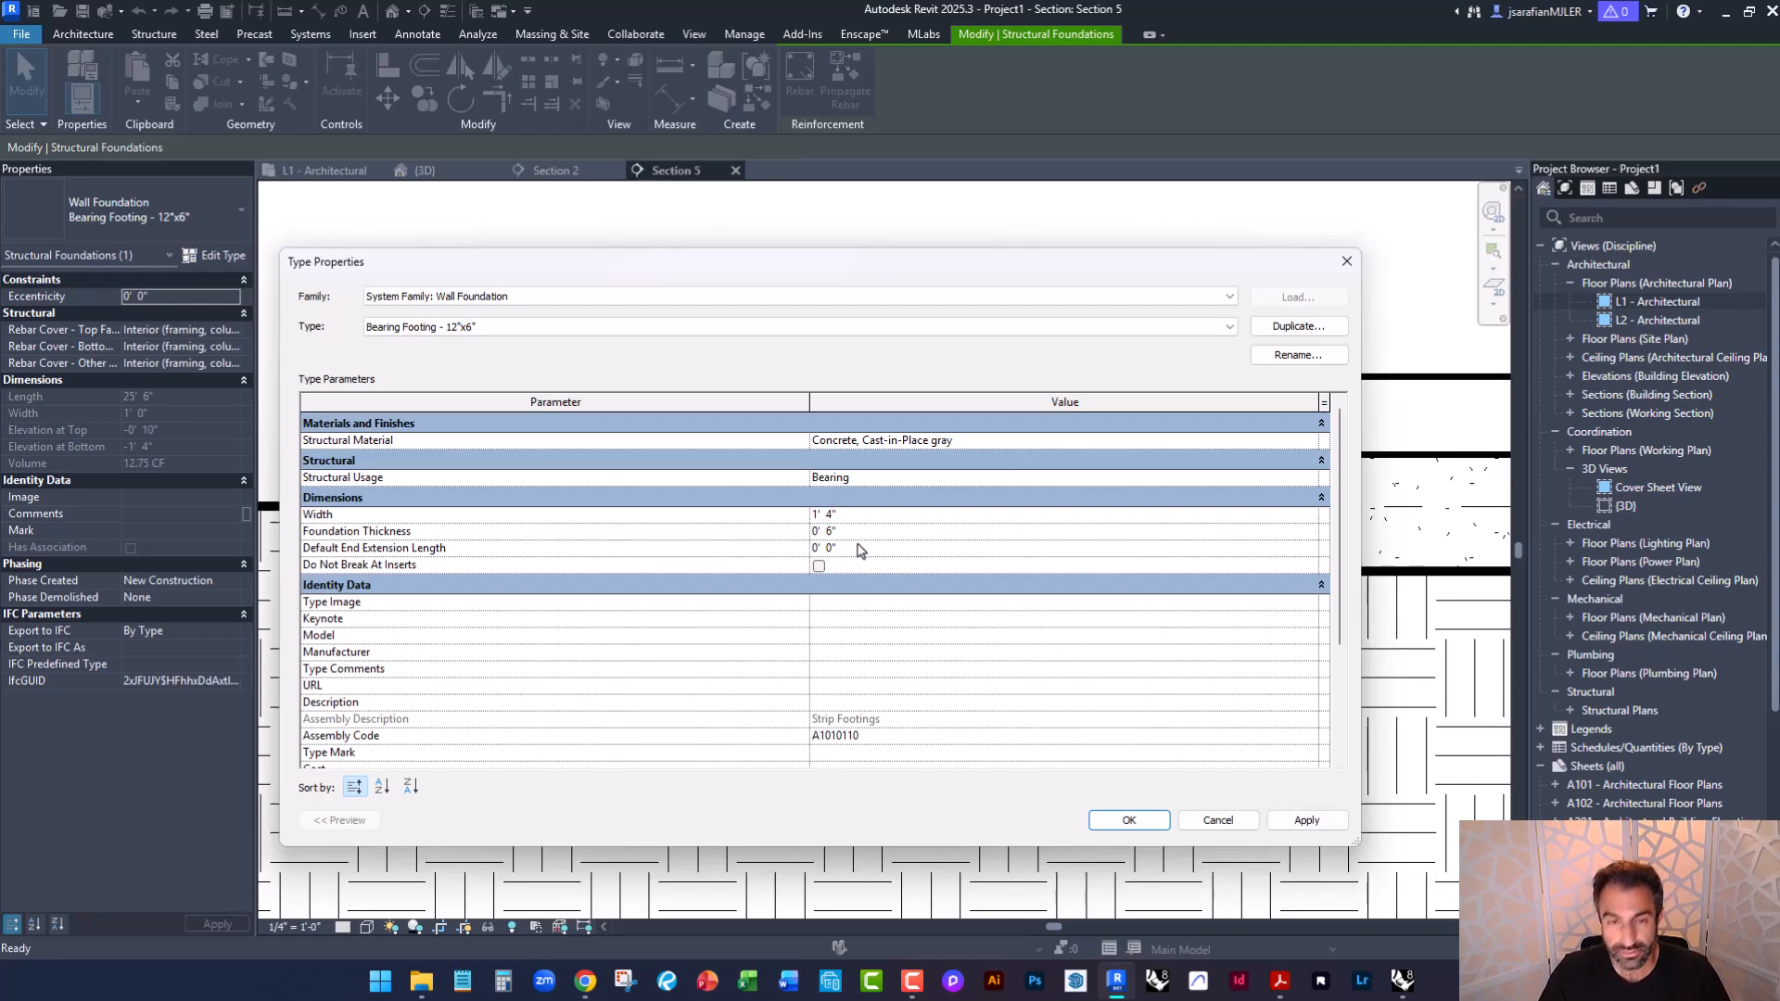
{"action": "left_click", "coordinate": [1128, 821]}
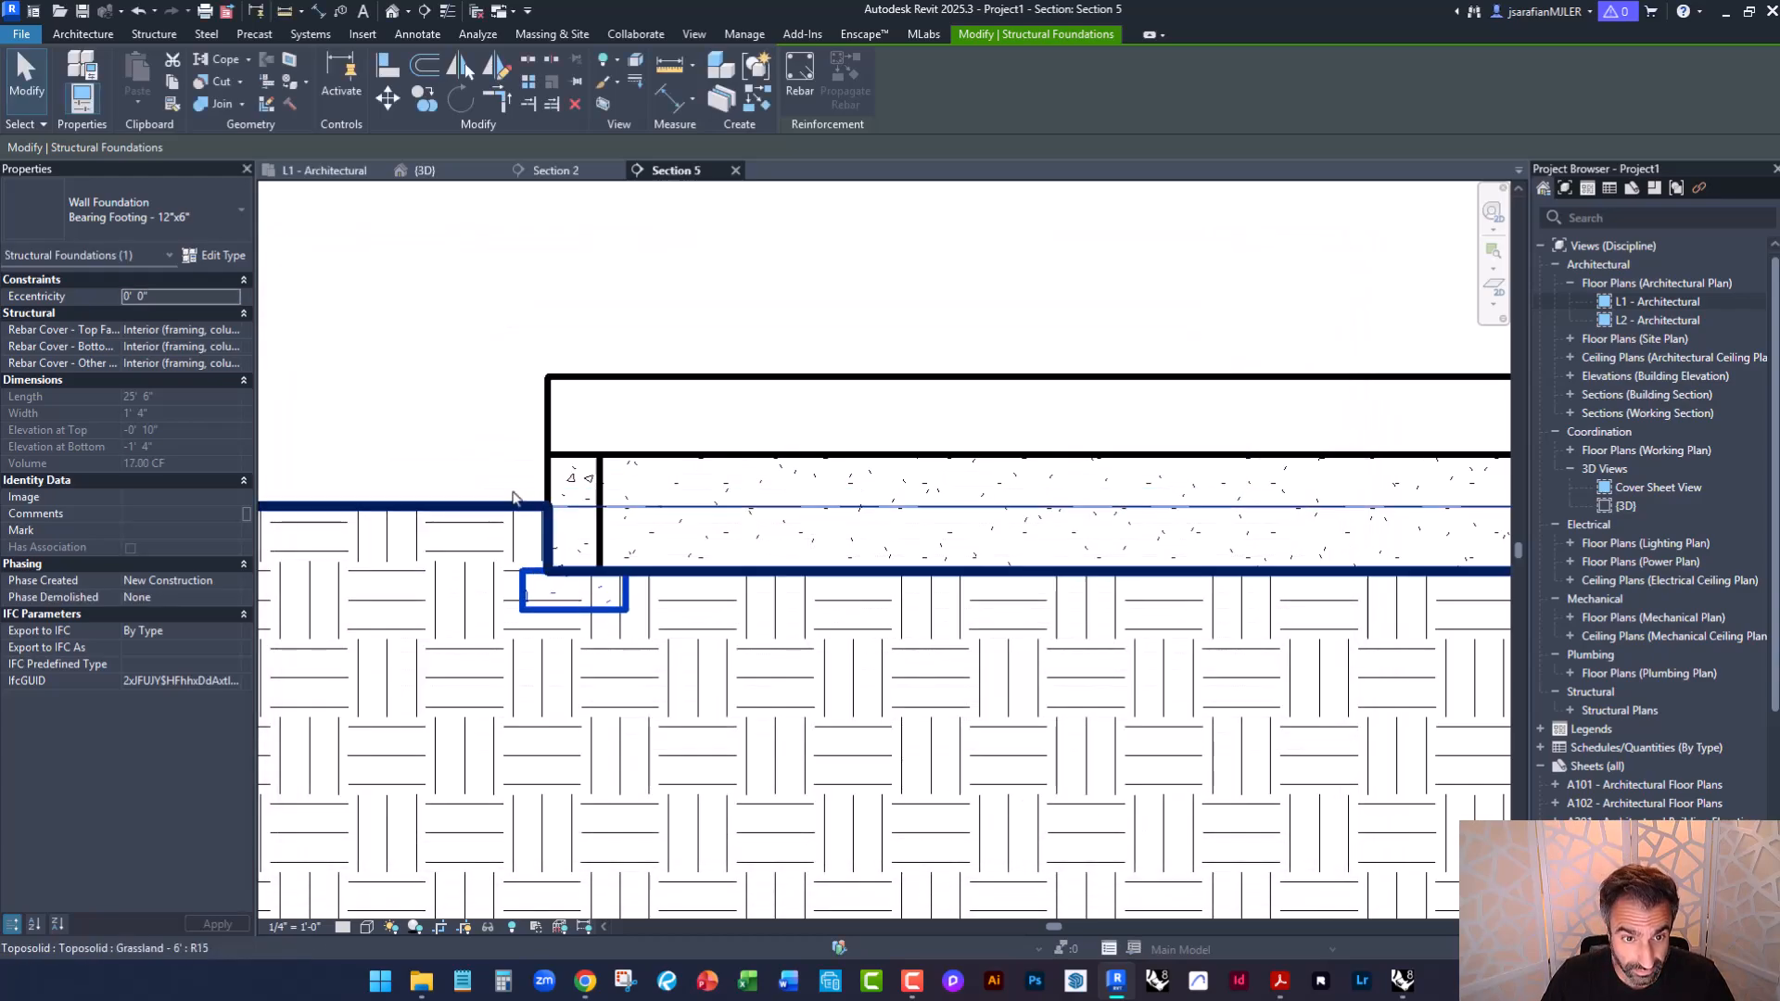
{"action": "left_click", "coordinate": [469, 426]}
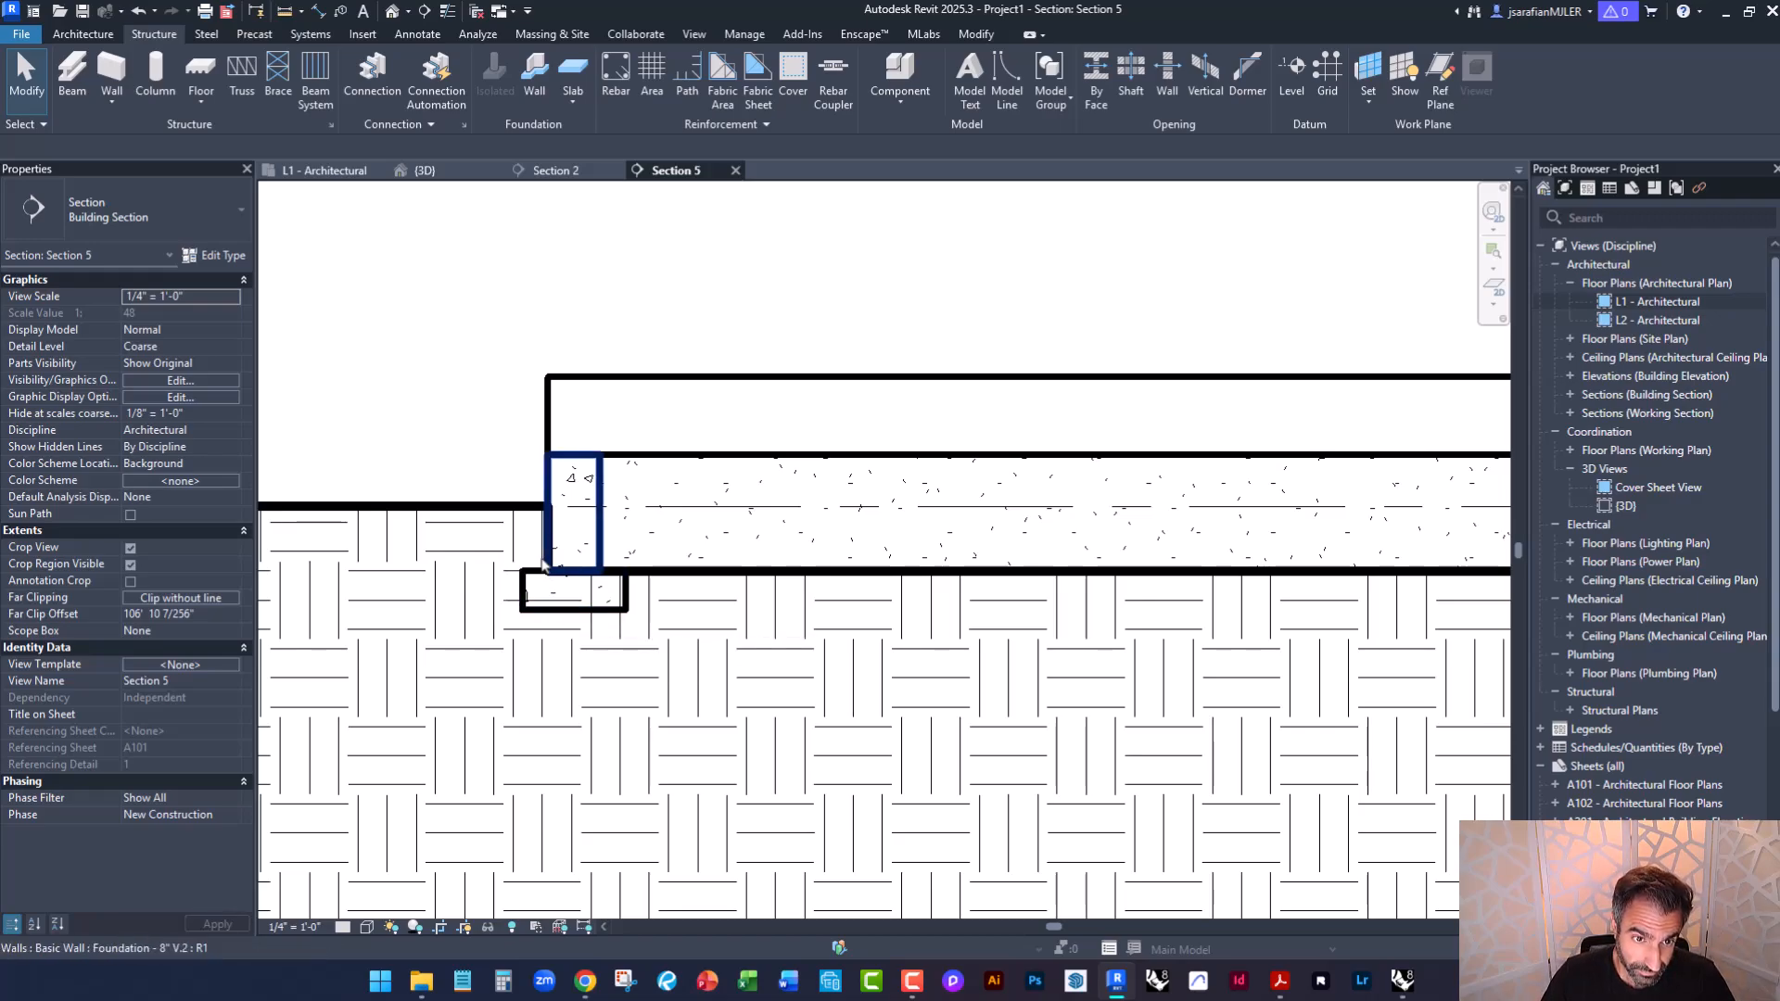
Set the foundation thickness of the footing type under the foundation wall to 8".
{"action": "left_click", "coordinate": [528, 598]}
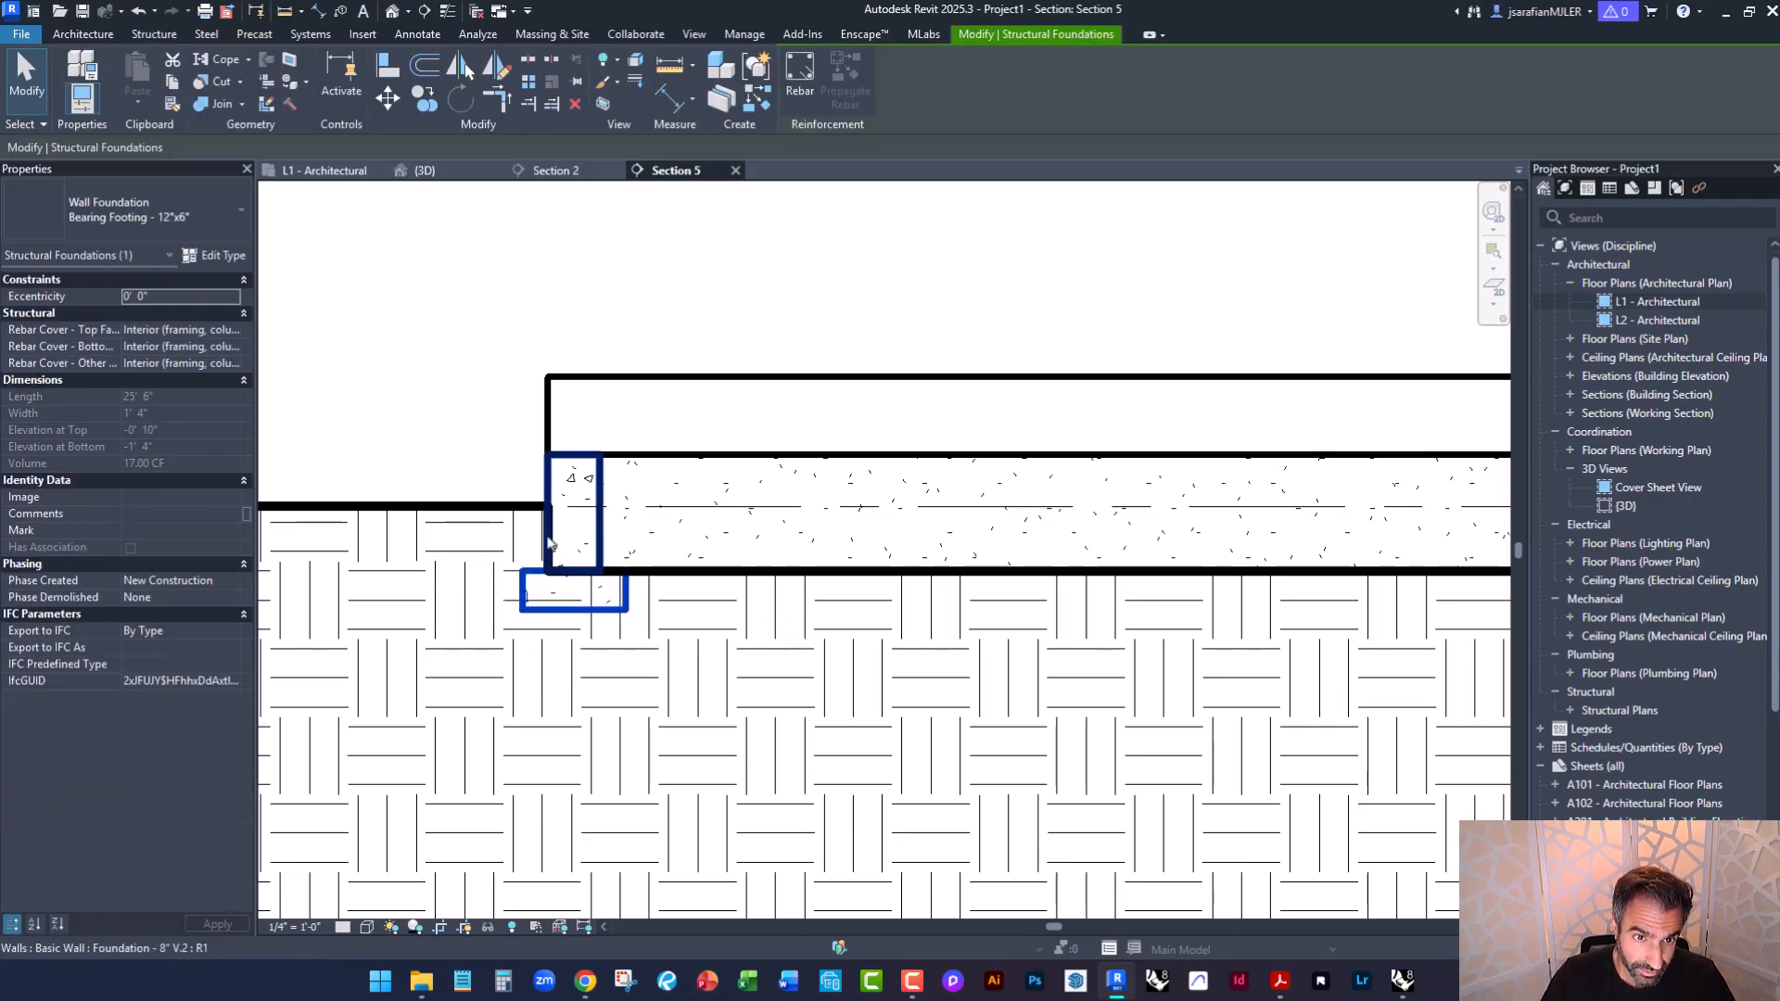
{"action": "left_click", "coordinate": [215, 255]}
{"action": "left_click", "coordinate": [832, 532]}
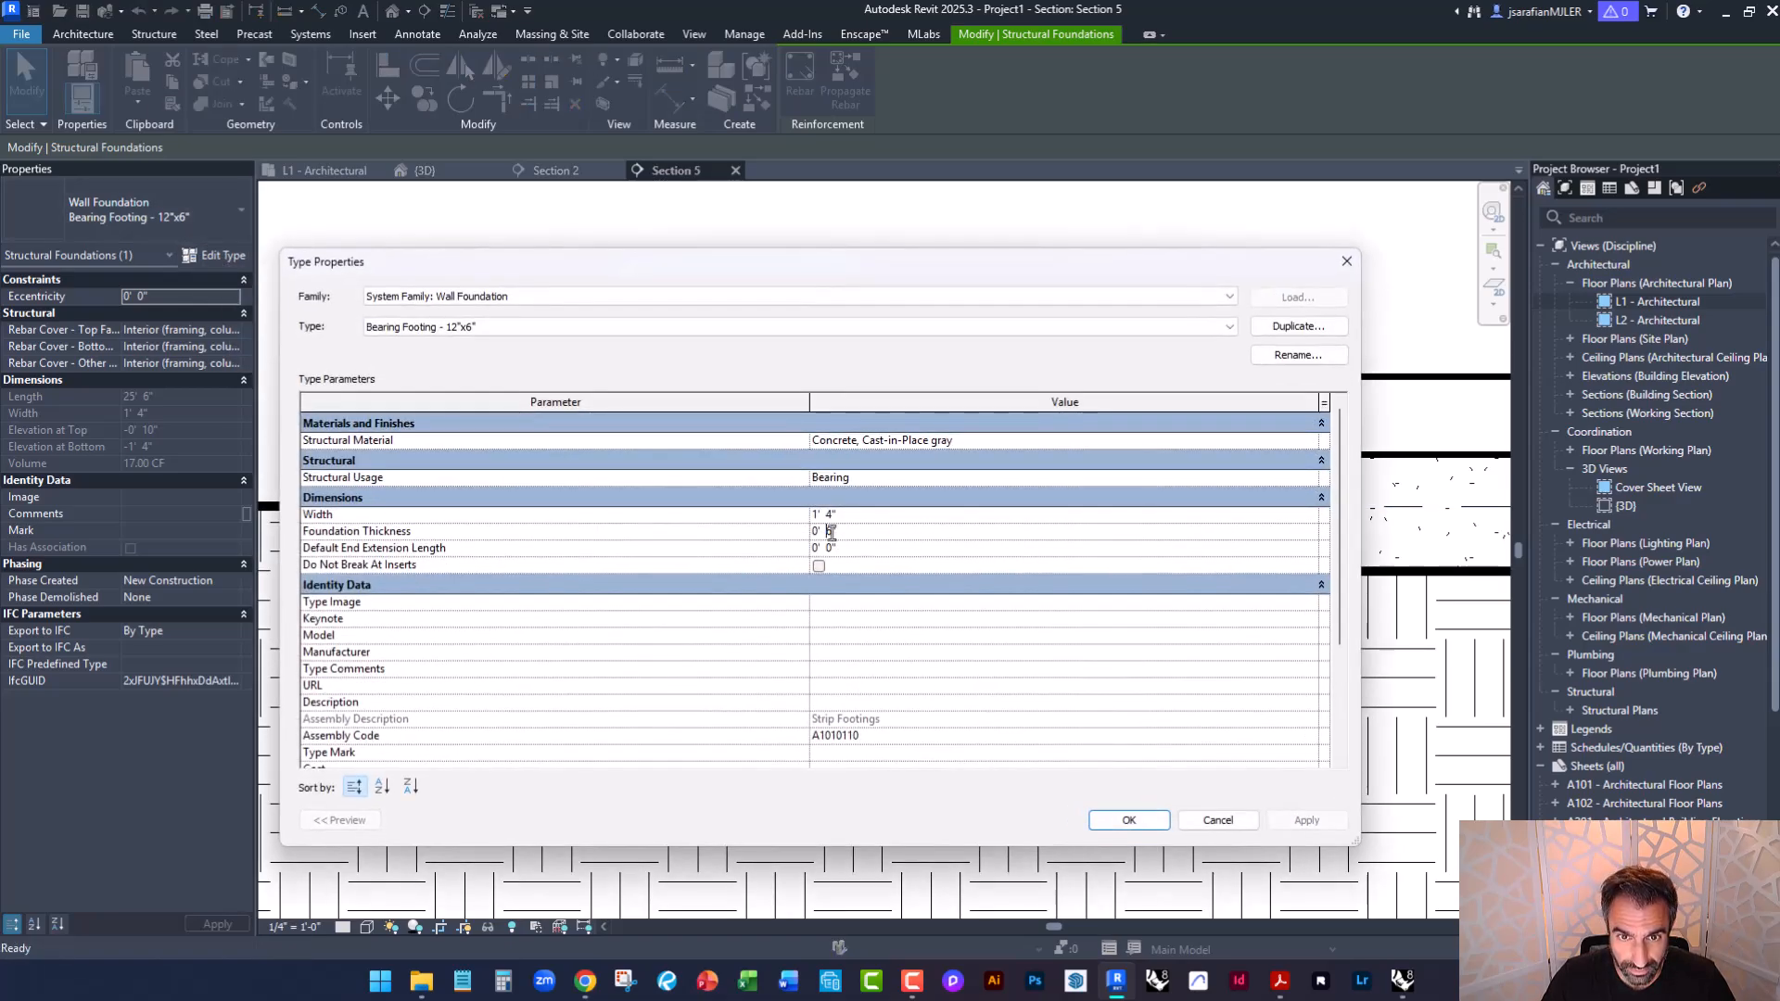
{"action": "type", "text": "8\""}
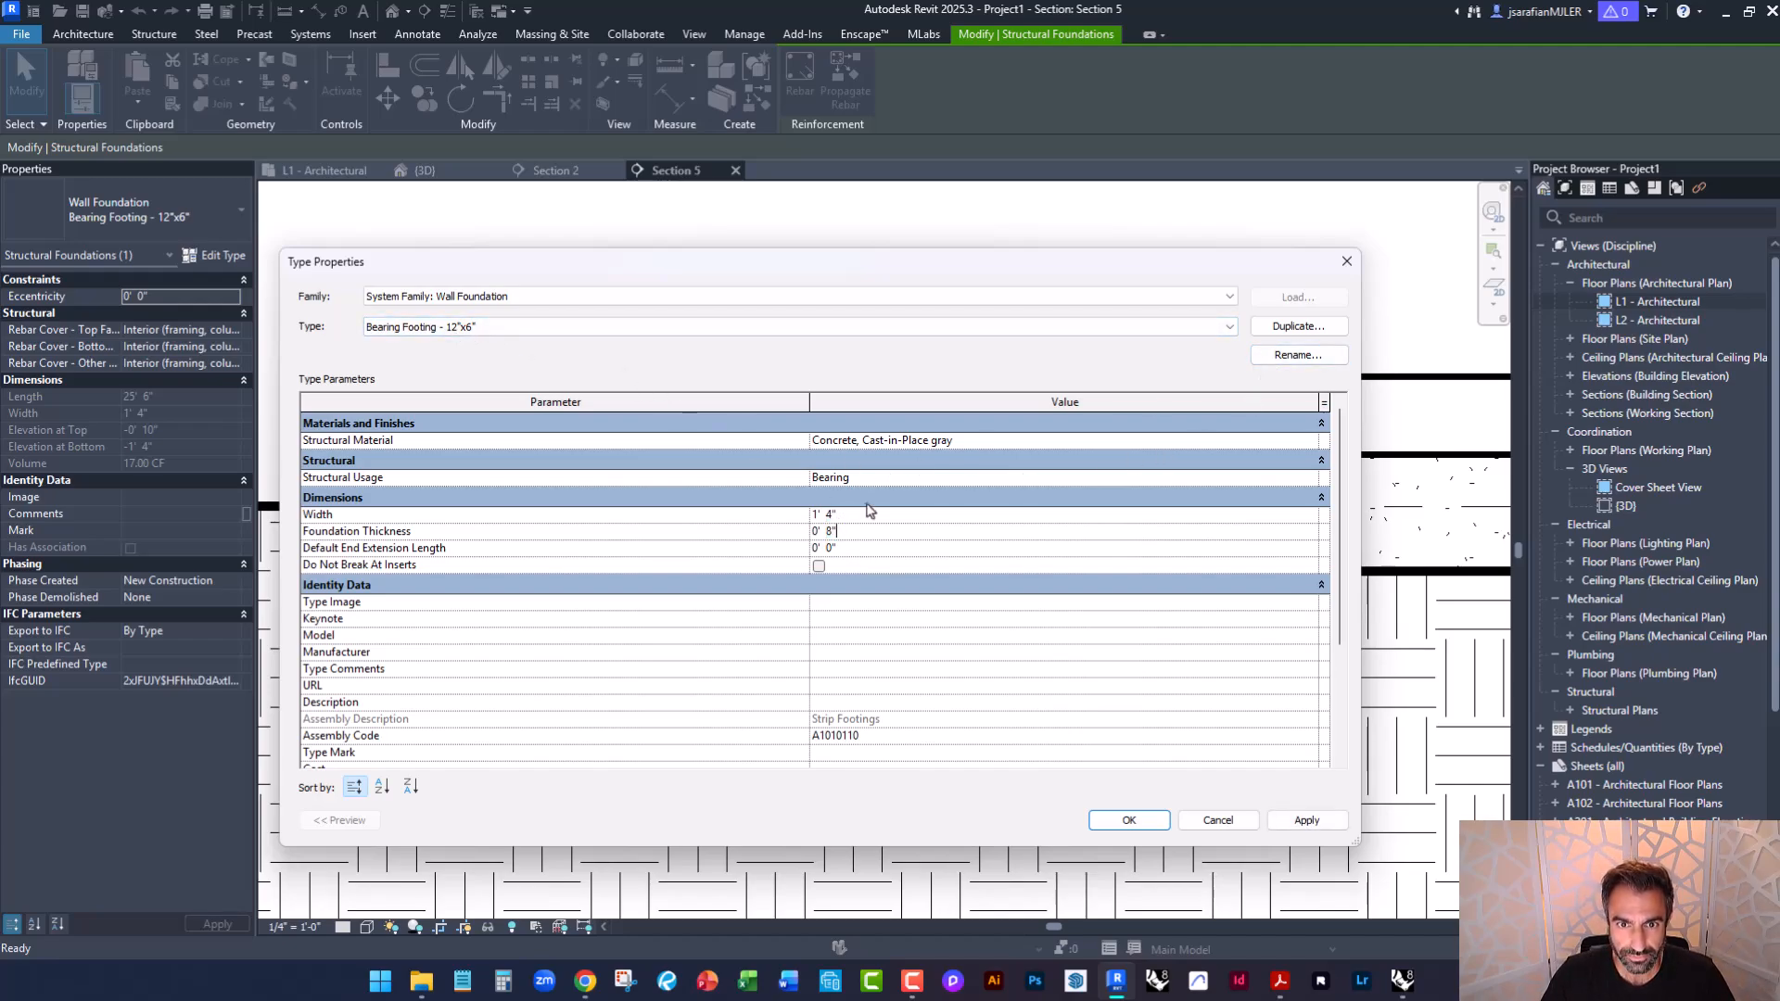
Rename the footing type as Bearing Footing - 16"x8" and apply the type changes.
{"action": "left_click", "coordinate": [1279, 361]}
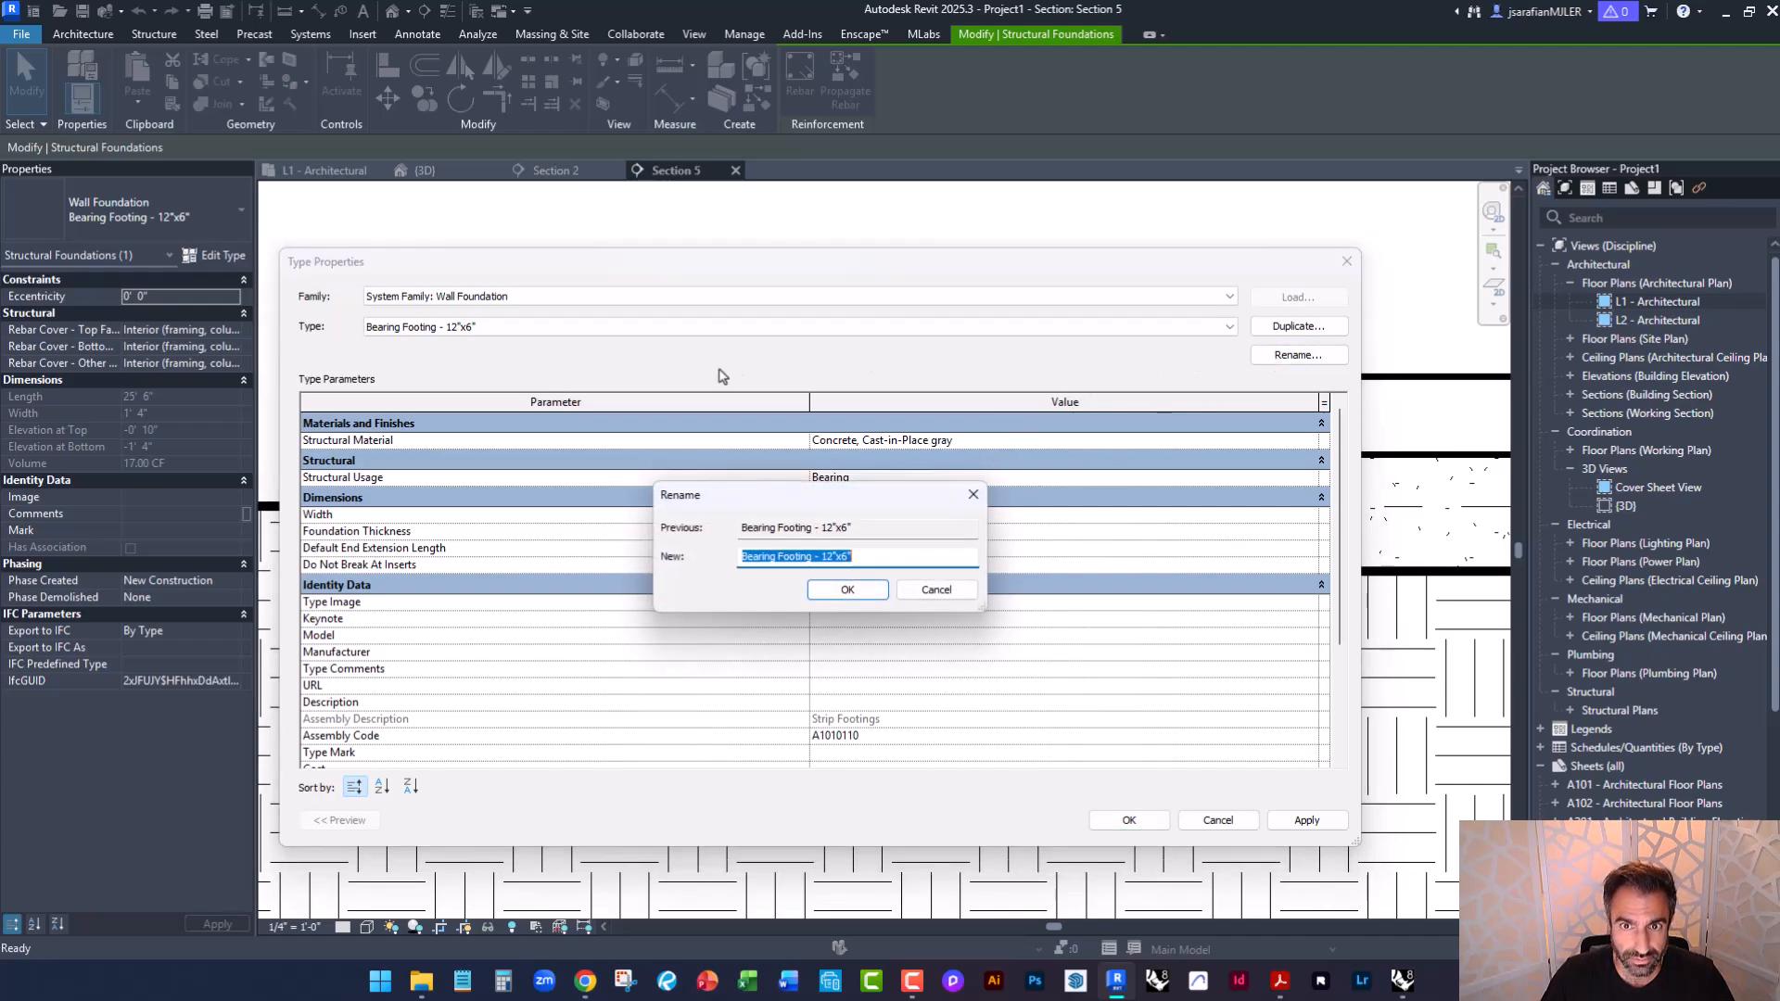
{"action": "left_click", "coordinate": [824, 553]}
{"action": "double_click", "coordinate": [825, 556]}
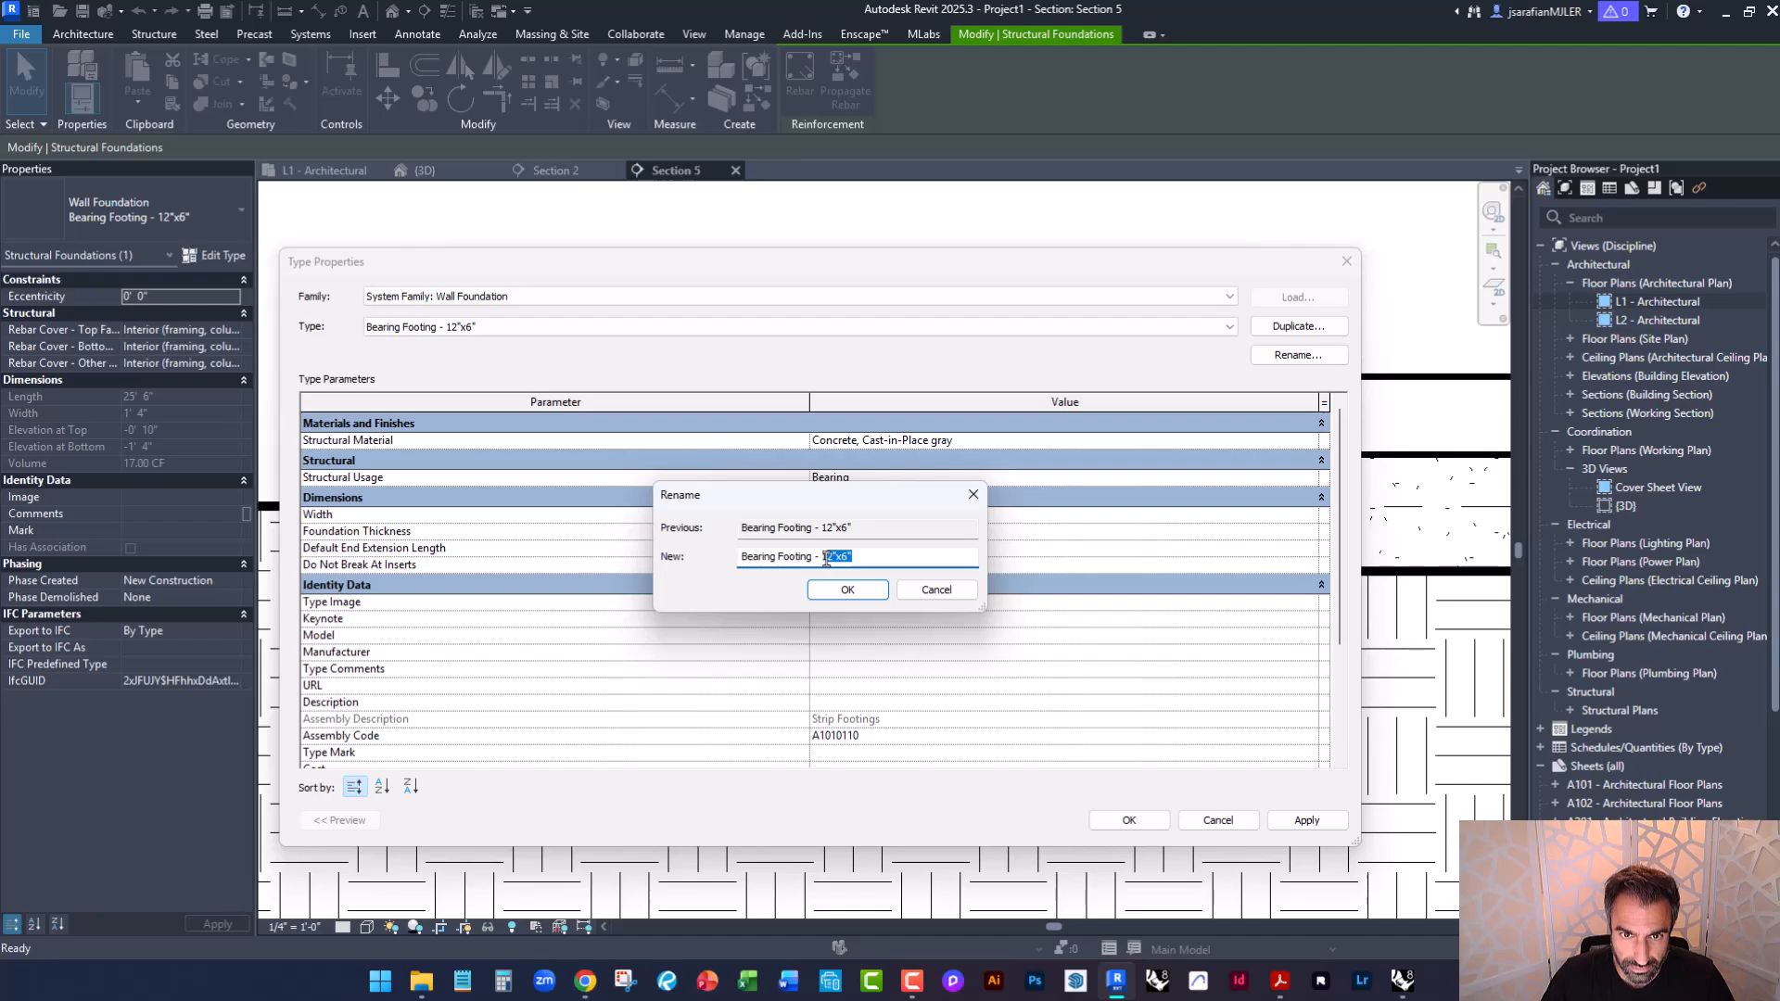
{"action": "type", "text": "6"}
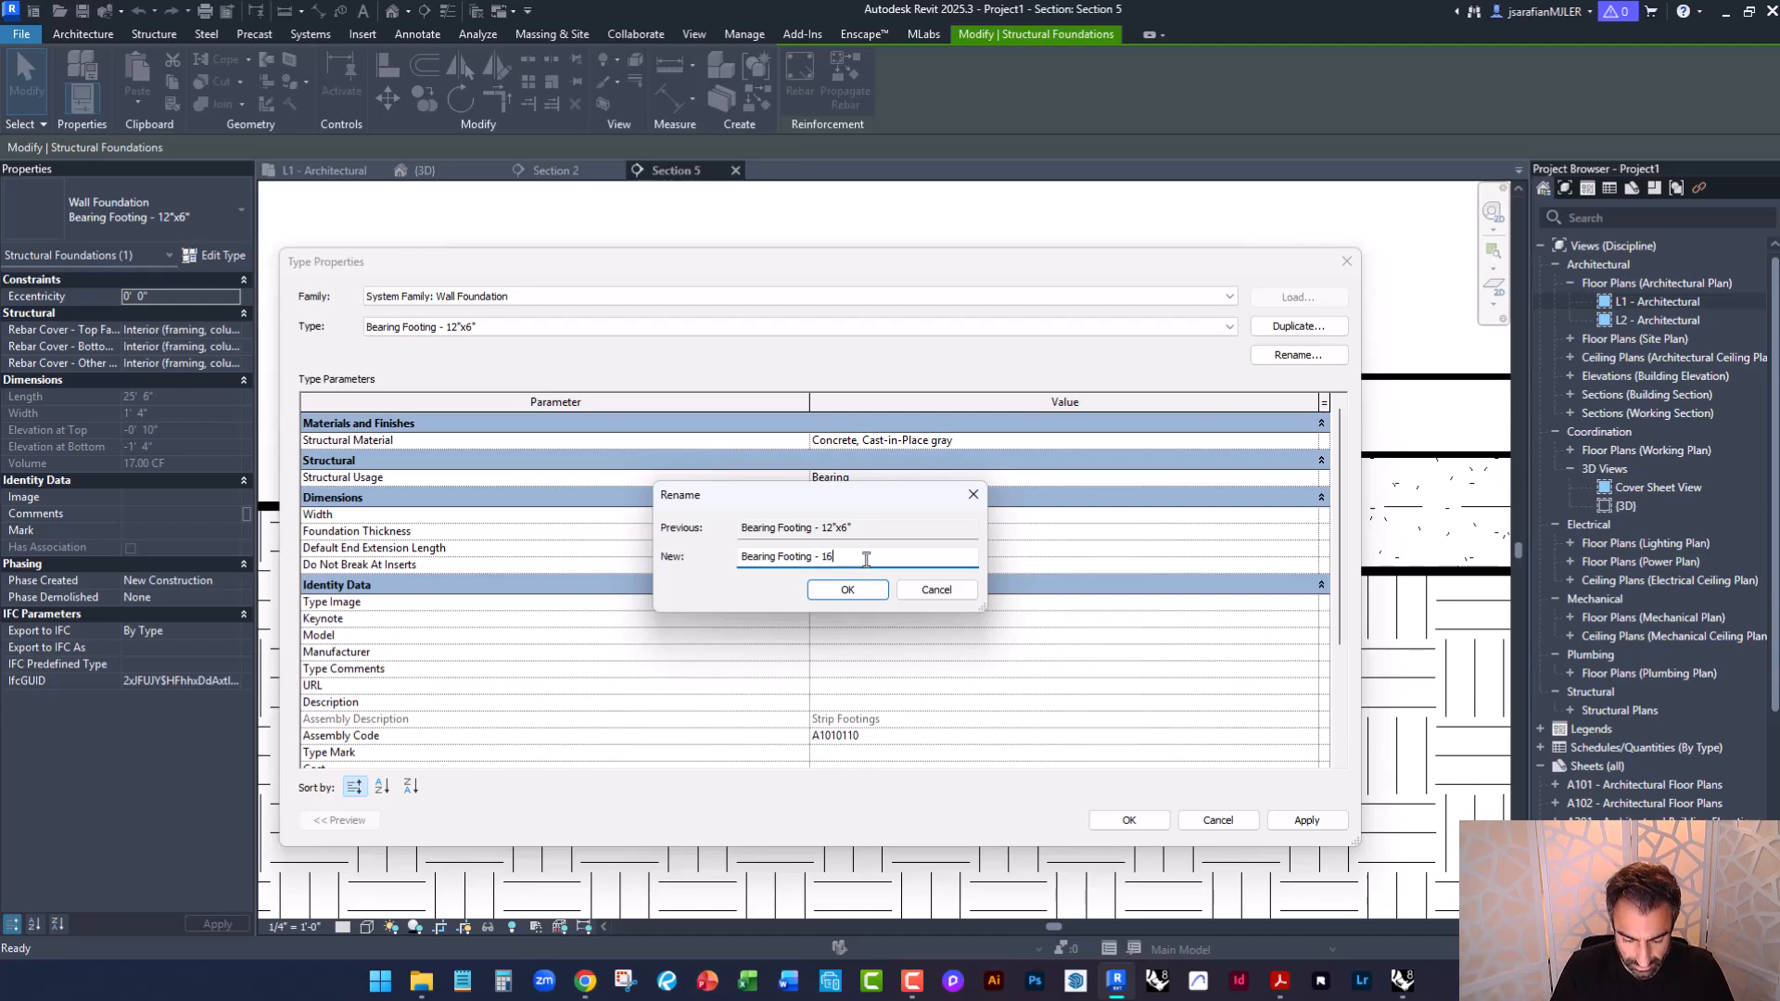
{"action": "type", "text": "\"x8\""}
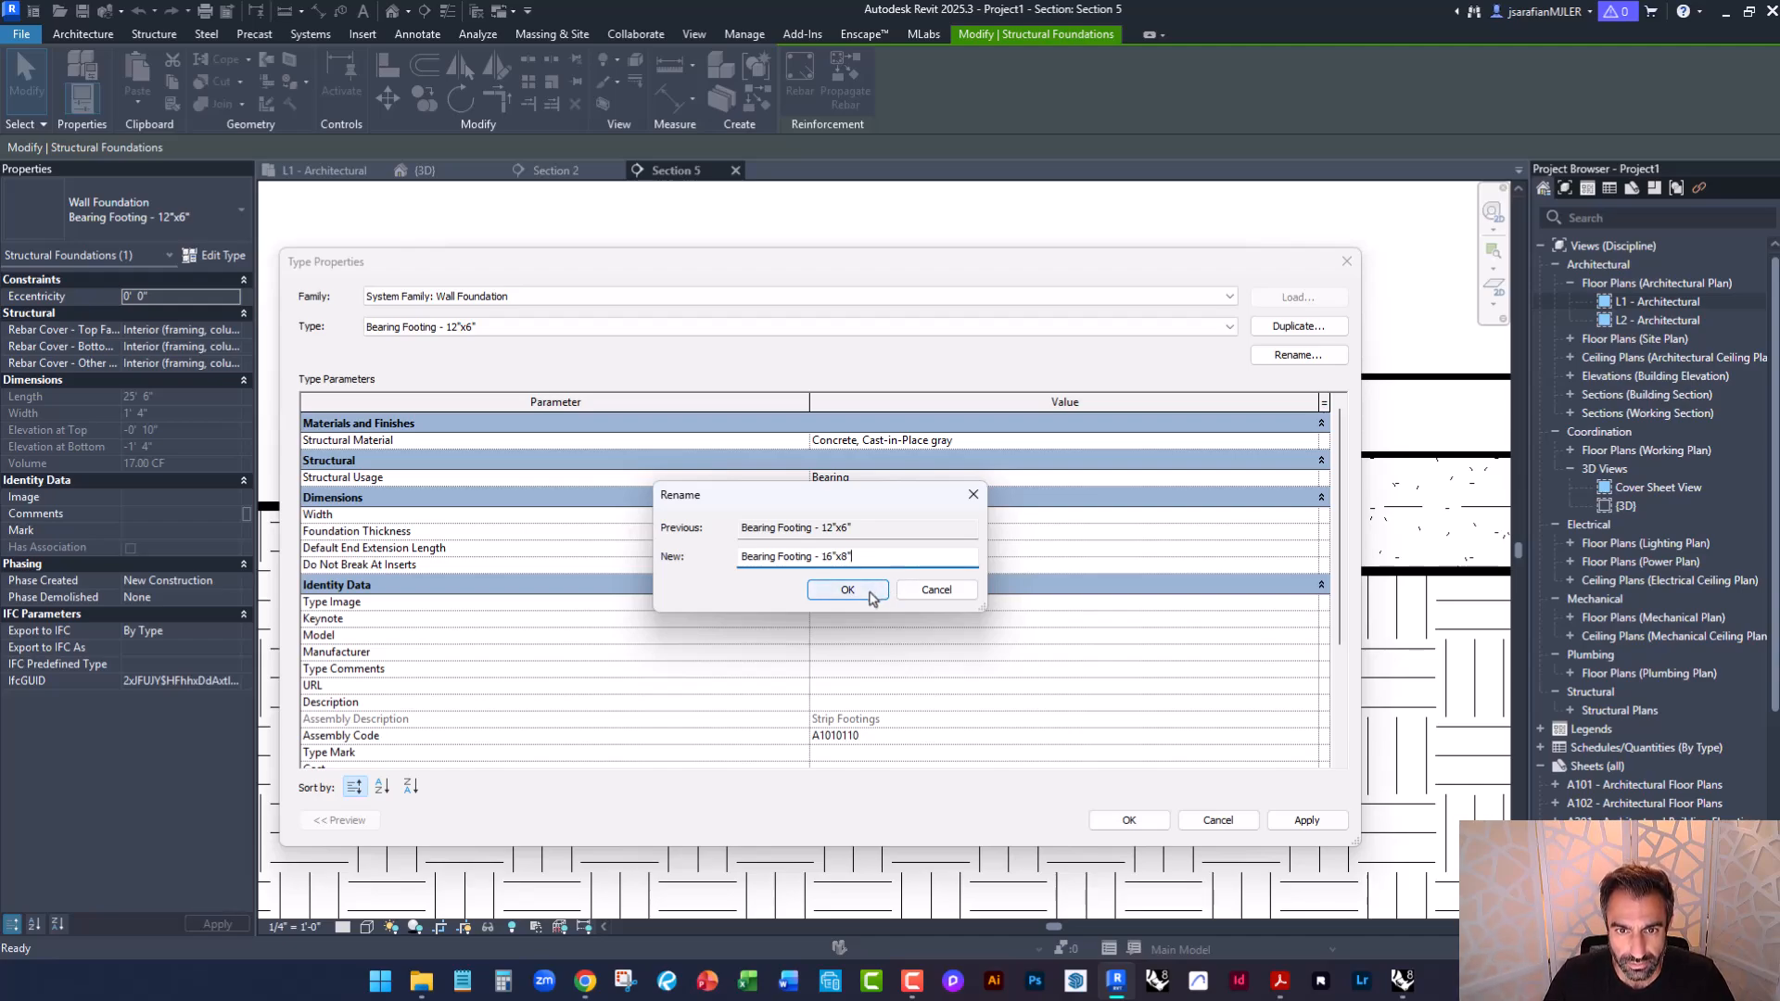
{"action": "left_click", "coordinate": [848, 590]}
{"action": "left_click", "coordinate": [1130, 821]}
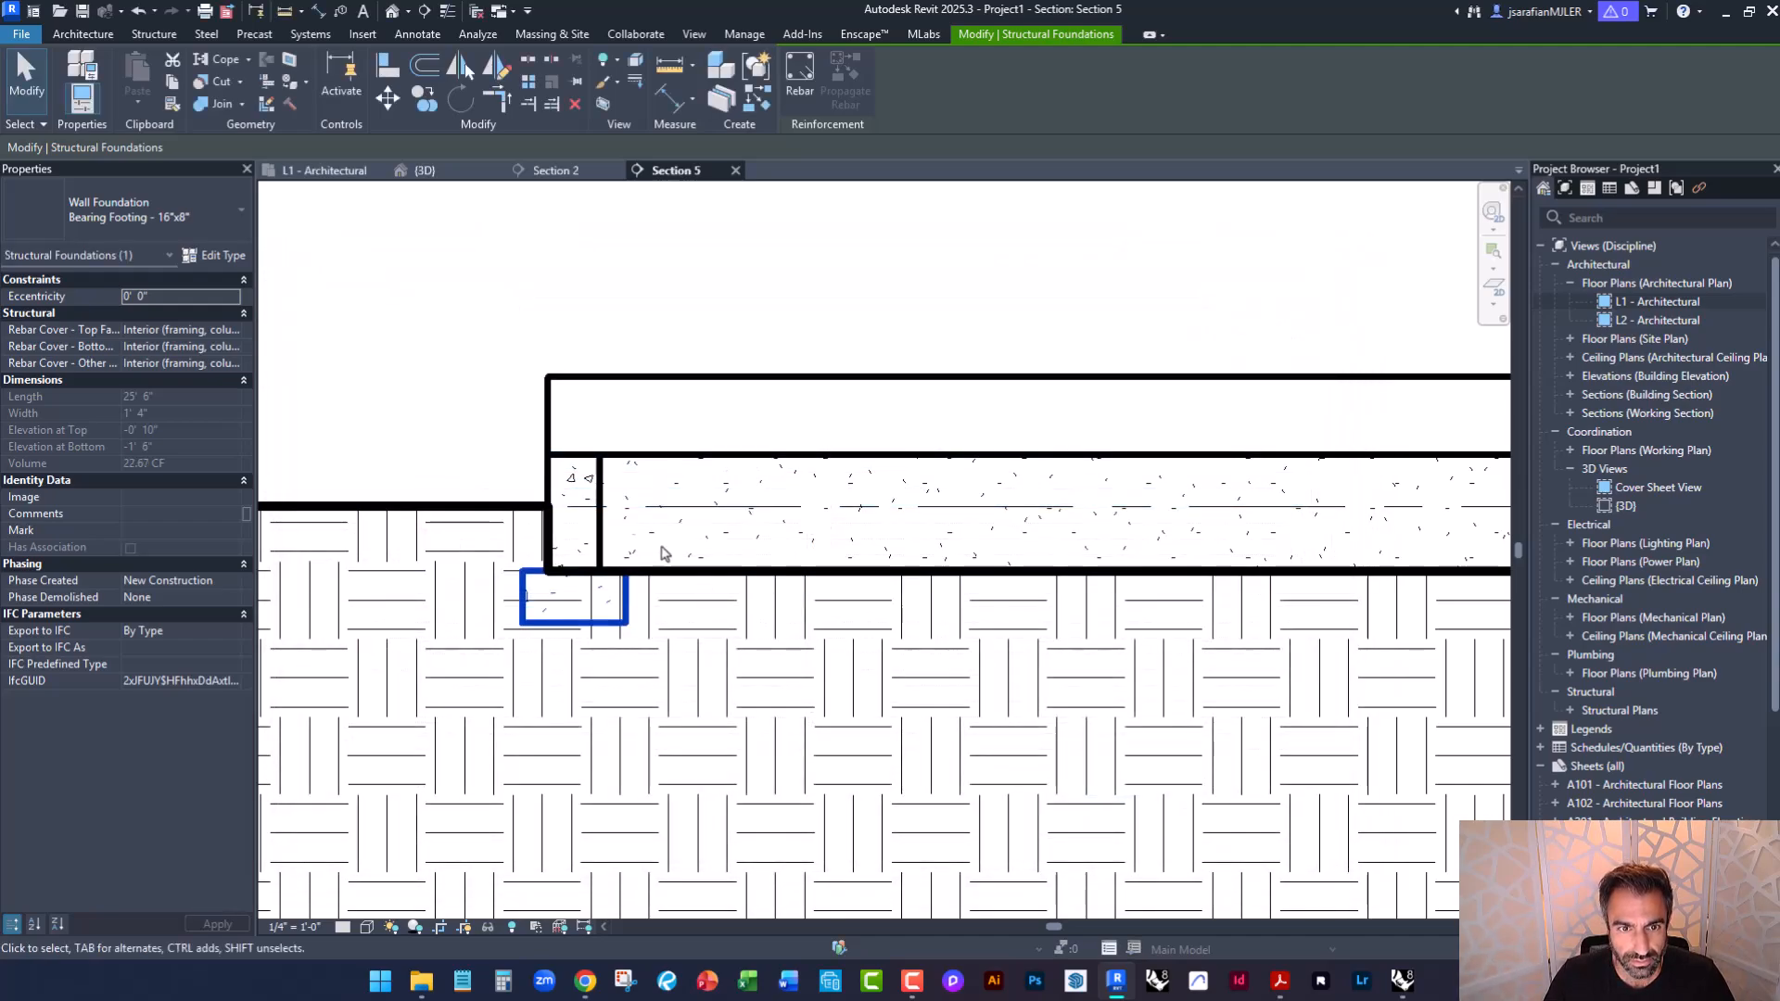
{"action": "left_click", "coordinate": [492, 414]}
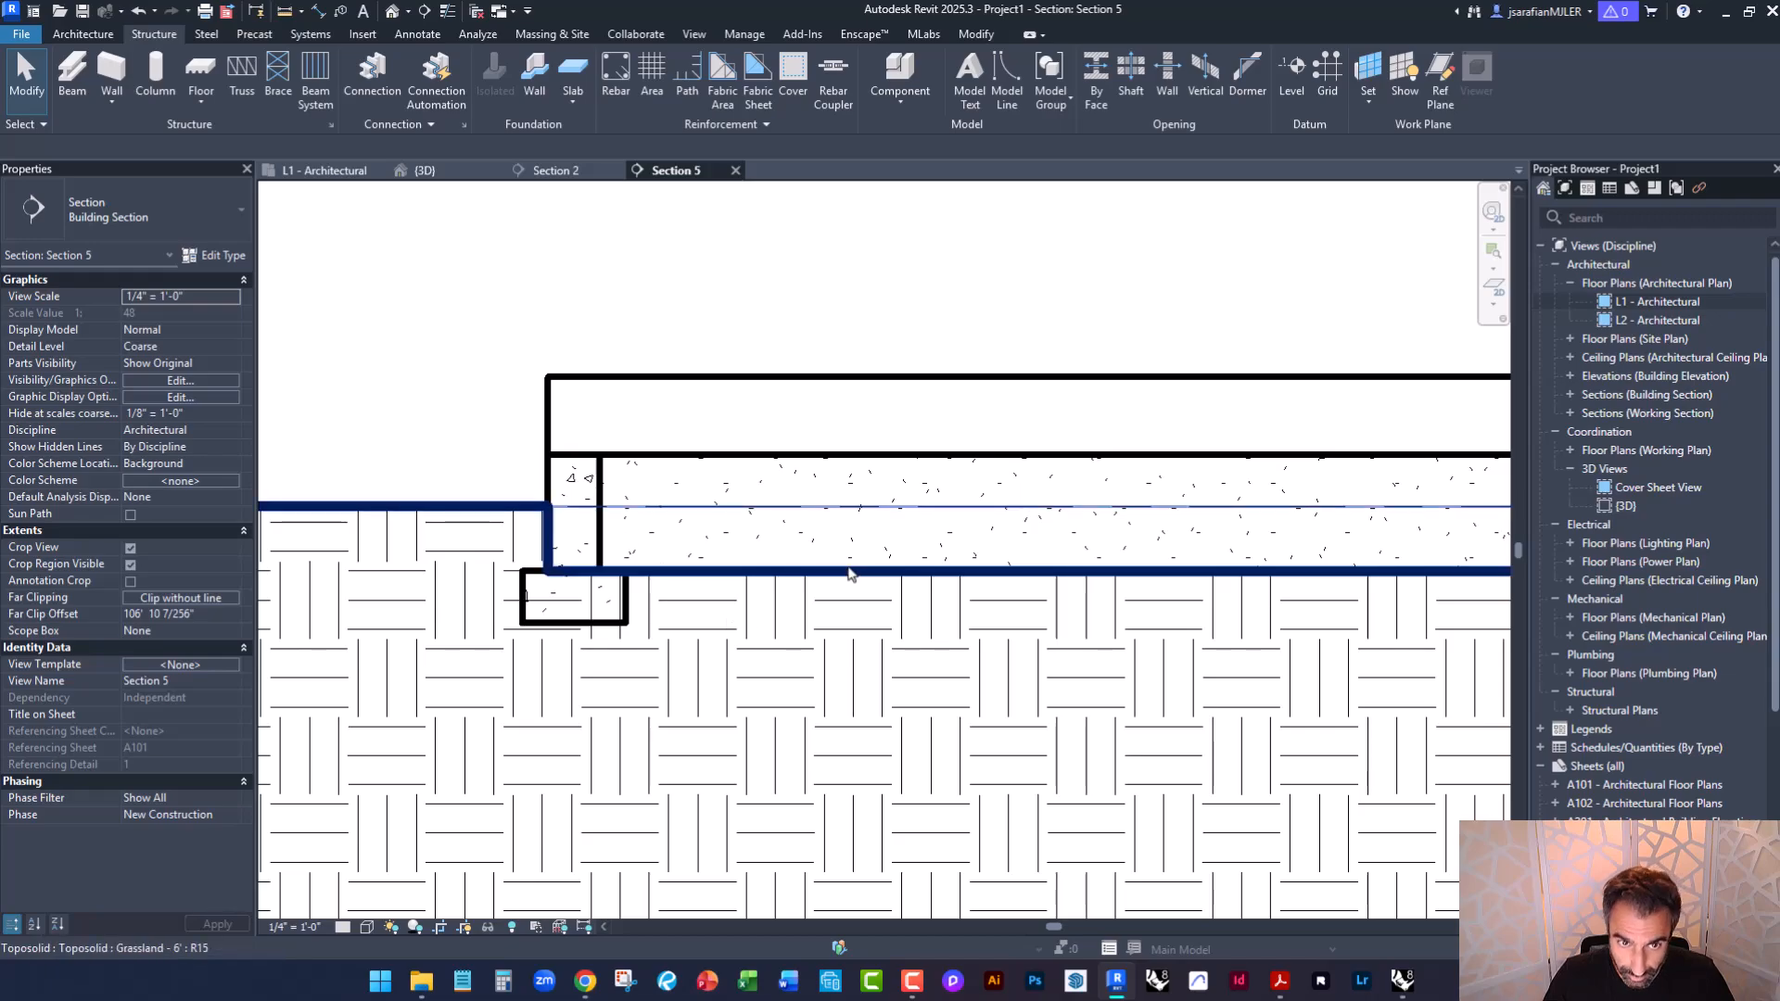
Check the type of the footing at the slab's other end and examine where the first footing overlaps the toposolid.
{"action": "scroll", "coordinate": [667, 600], "scroll_direction": "down", "scroll_amount": 1}
{"action": "scroll", "coordinate": [574, 584], "scroll_direction": "down", "scroll_amount": 1}
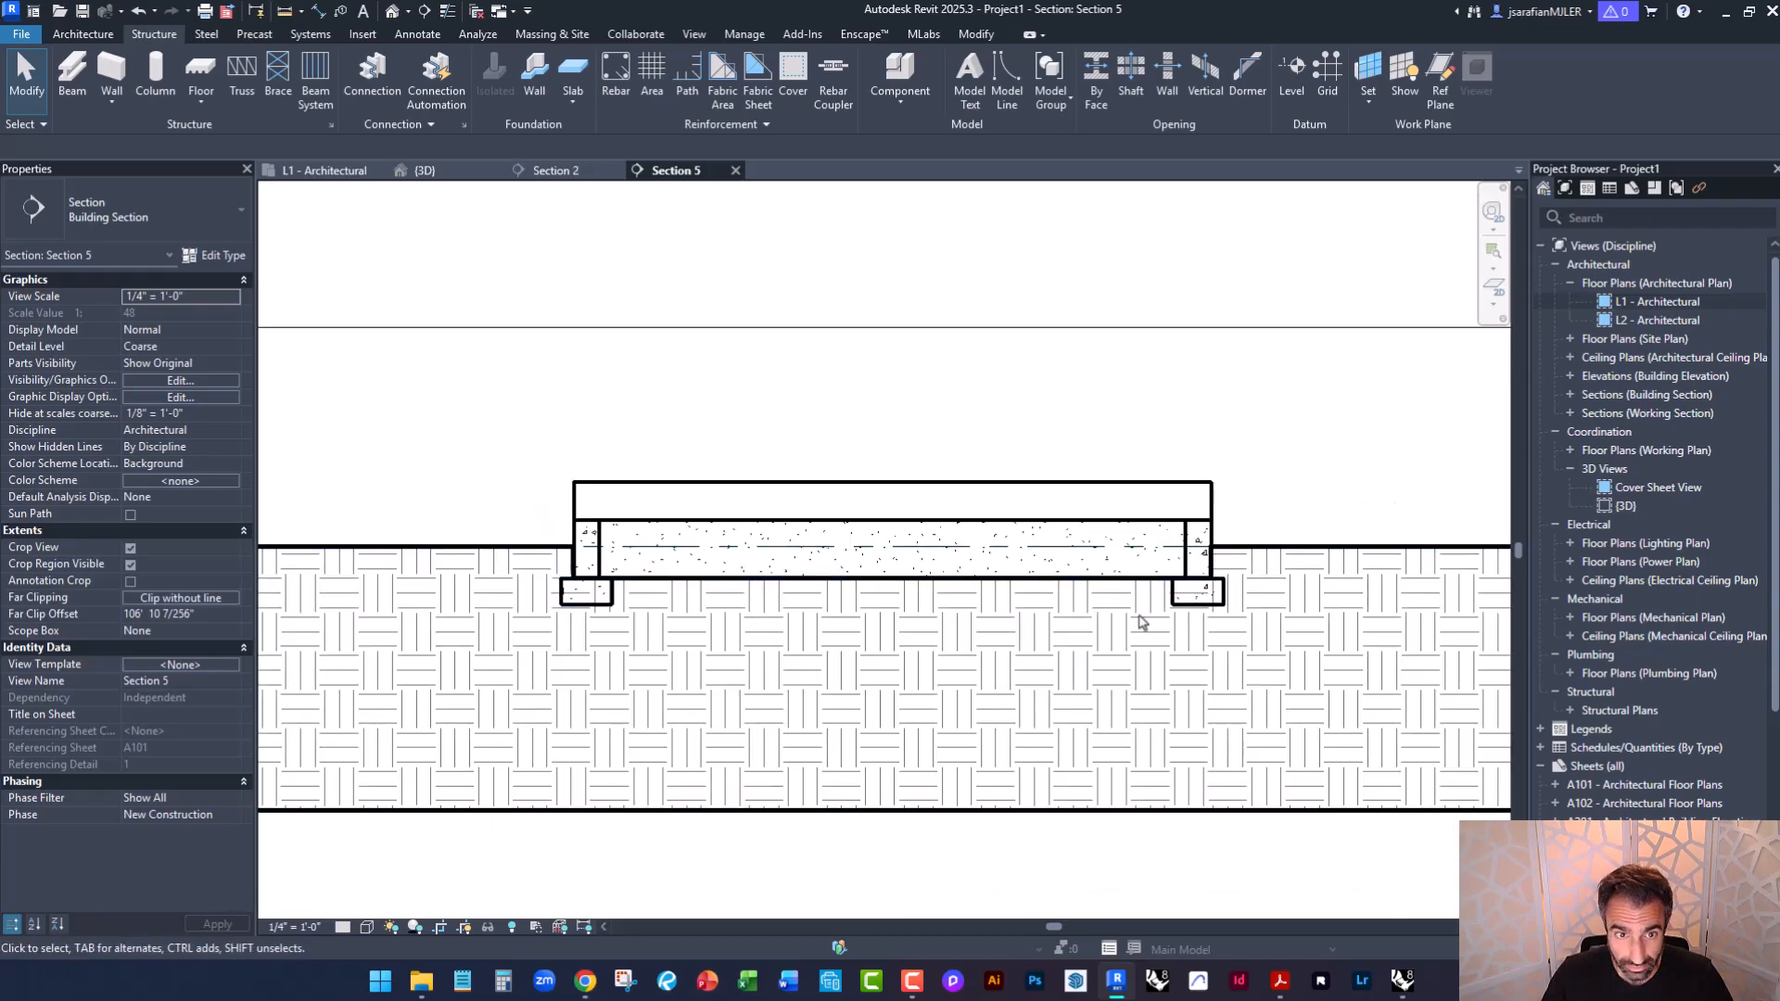
{"action": "left_click", "coordinate": [1201, 596]}
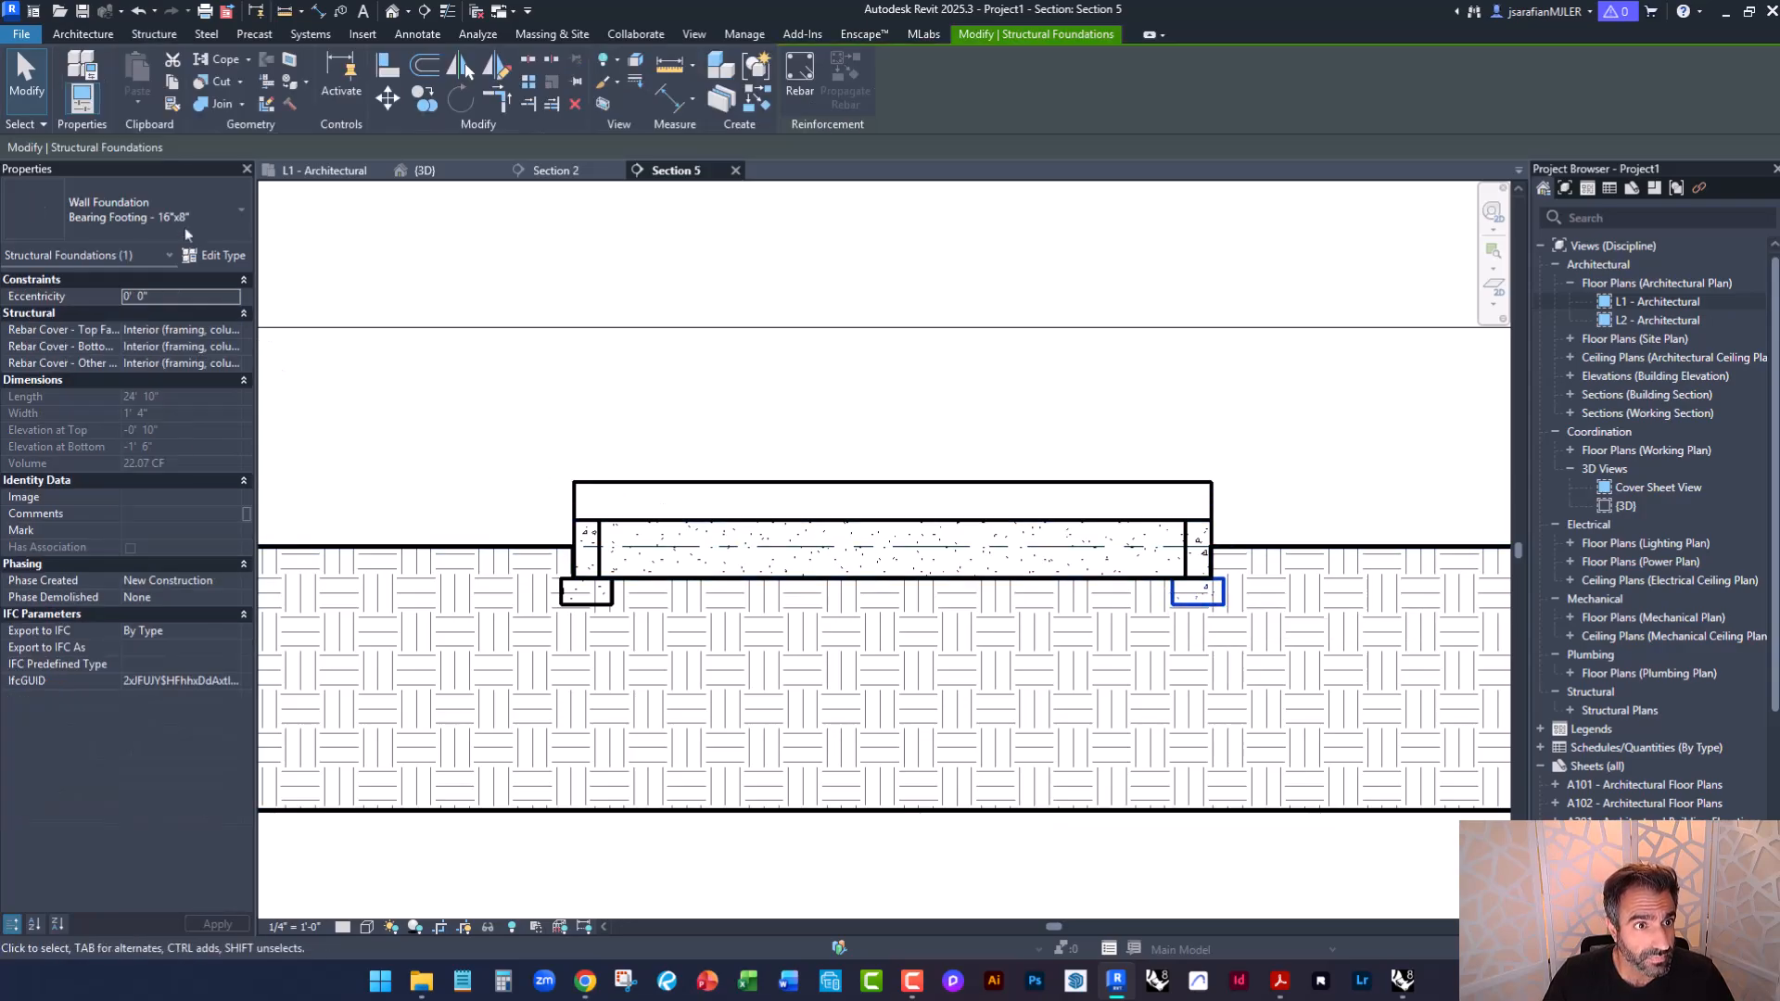
{"action": "key", "text": "Escape"}
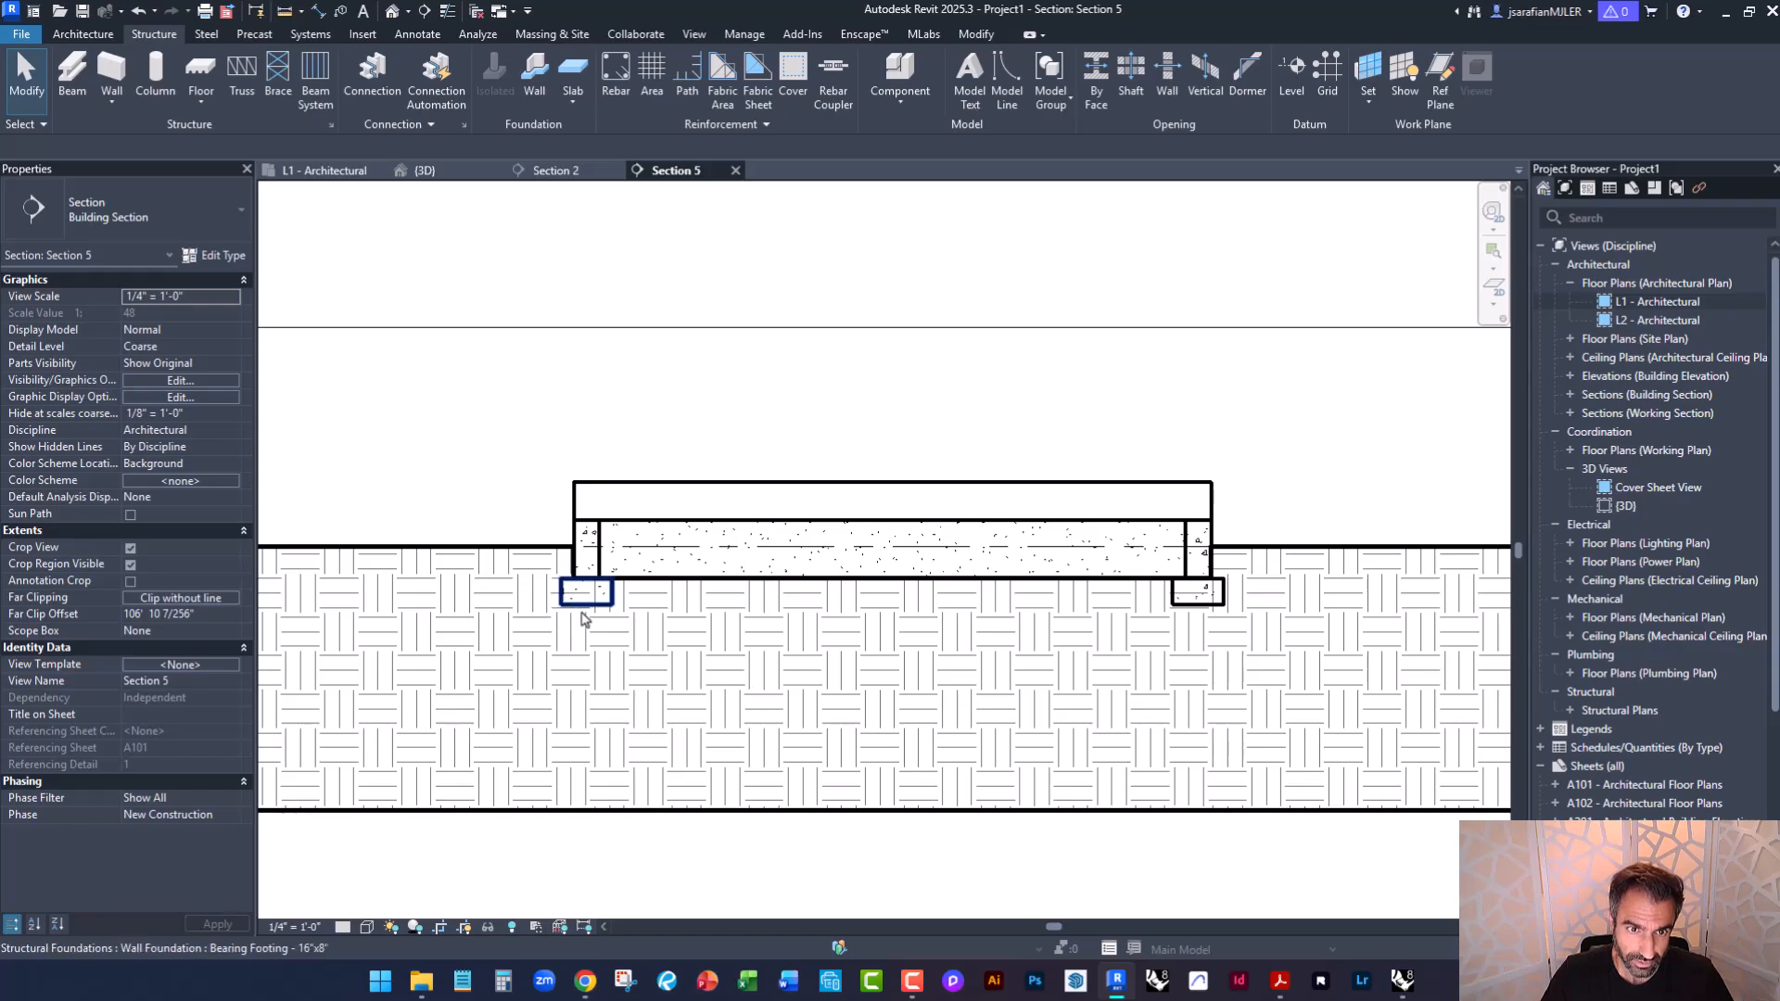
{"action": "scroll", "coordinate": [559, 580], "scroll_direction": "up", "scroll_amount": 1}
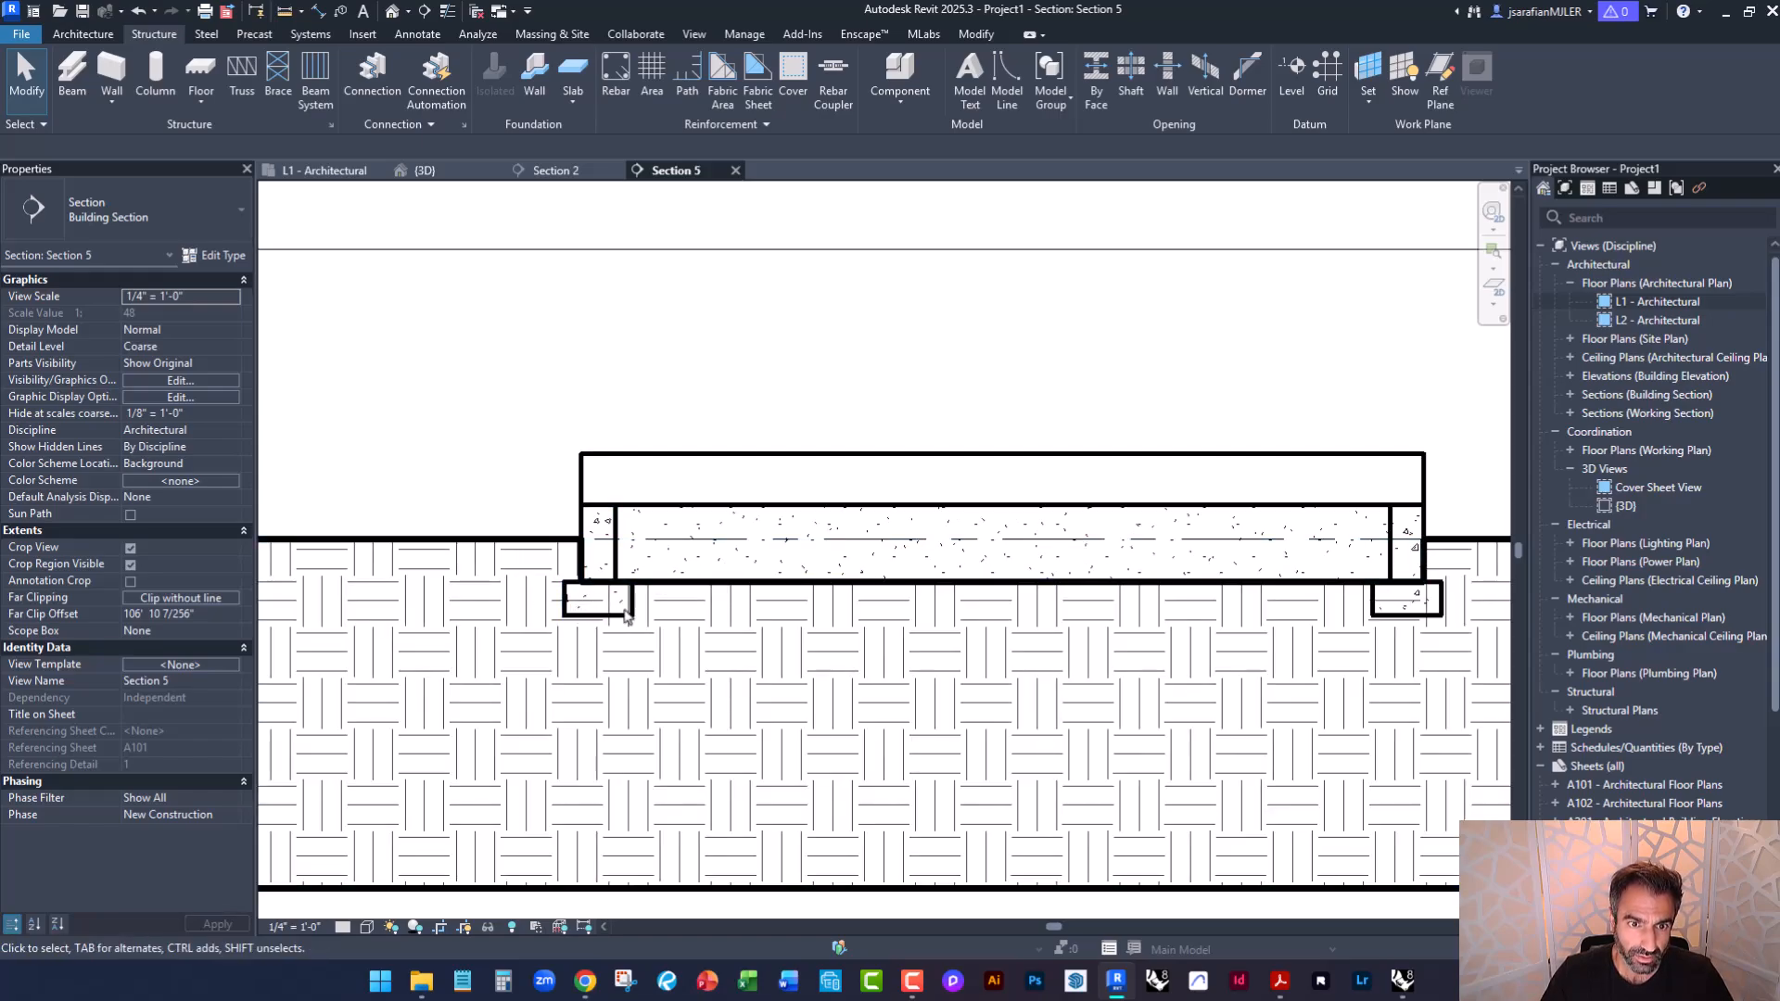
{"action": "scroll", "coordinate": [534, 584], "scroll_direction": "up", "scroll_amount": 3}
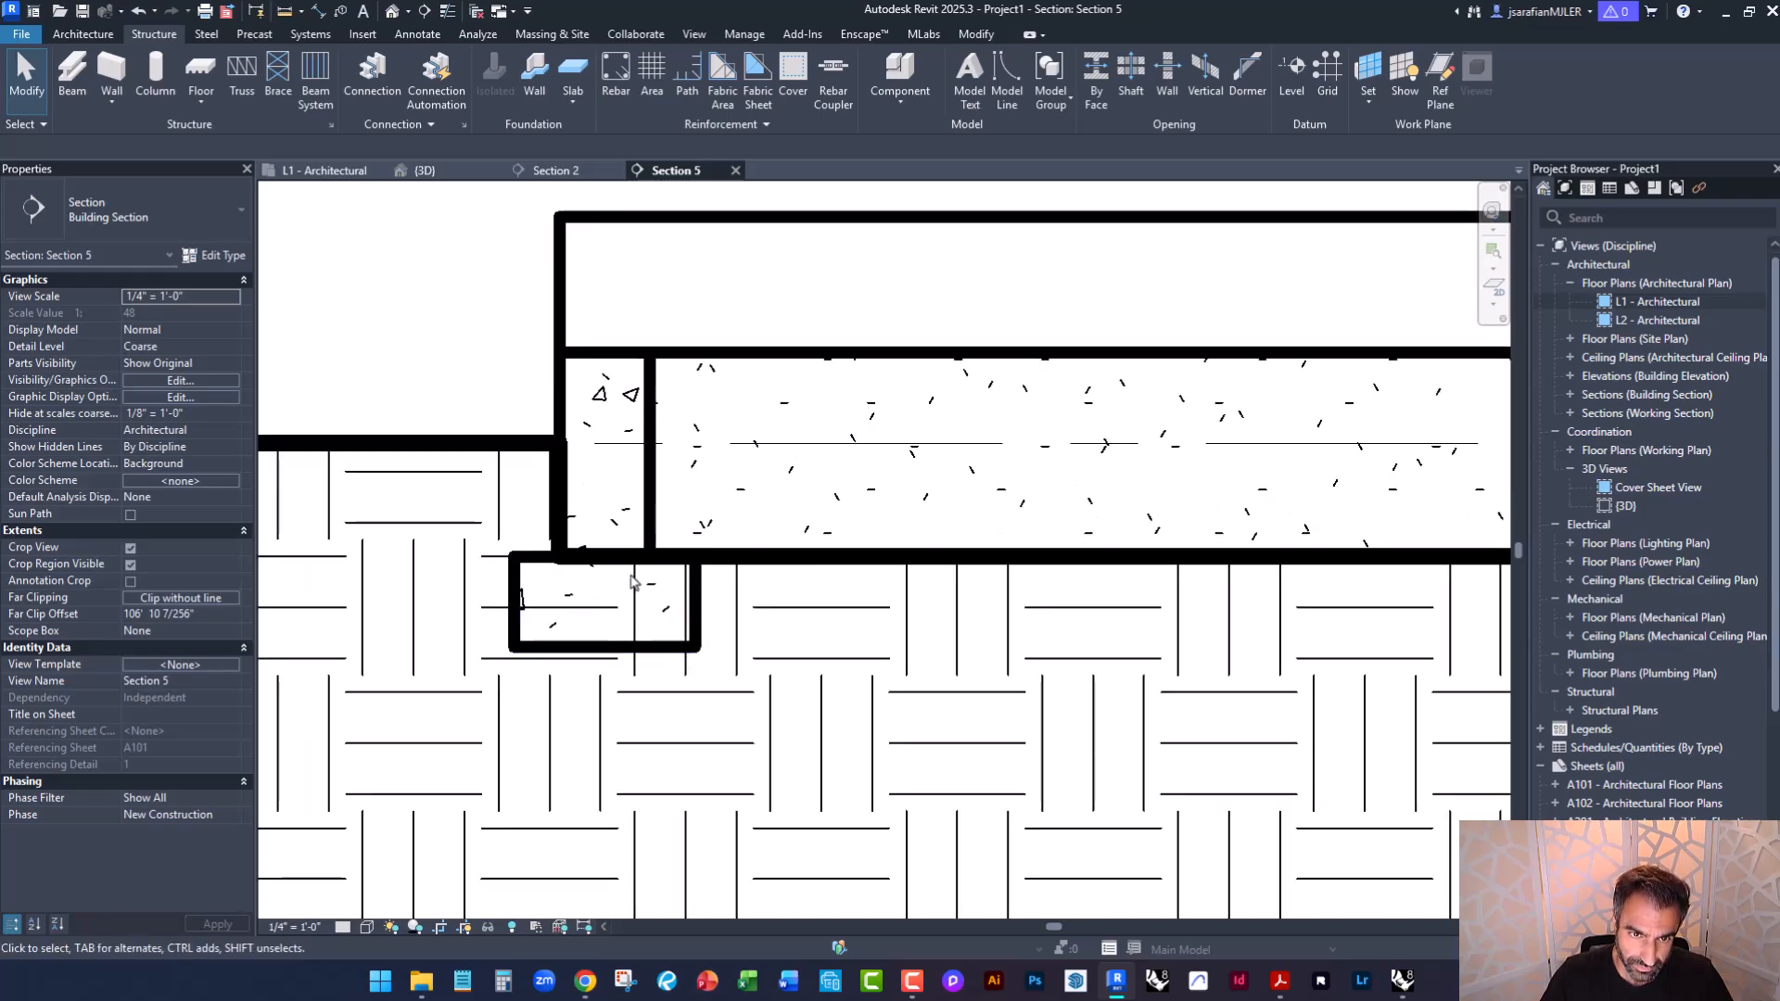
{"action": "scroll", "coordinate": [612, 602], "scroll_direction": "down", "scroll_amount": 2}
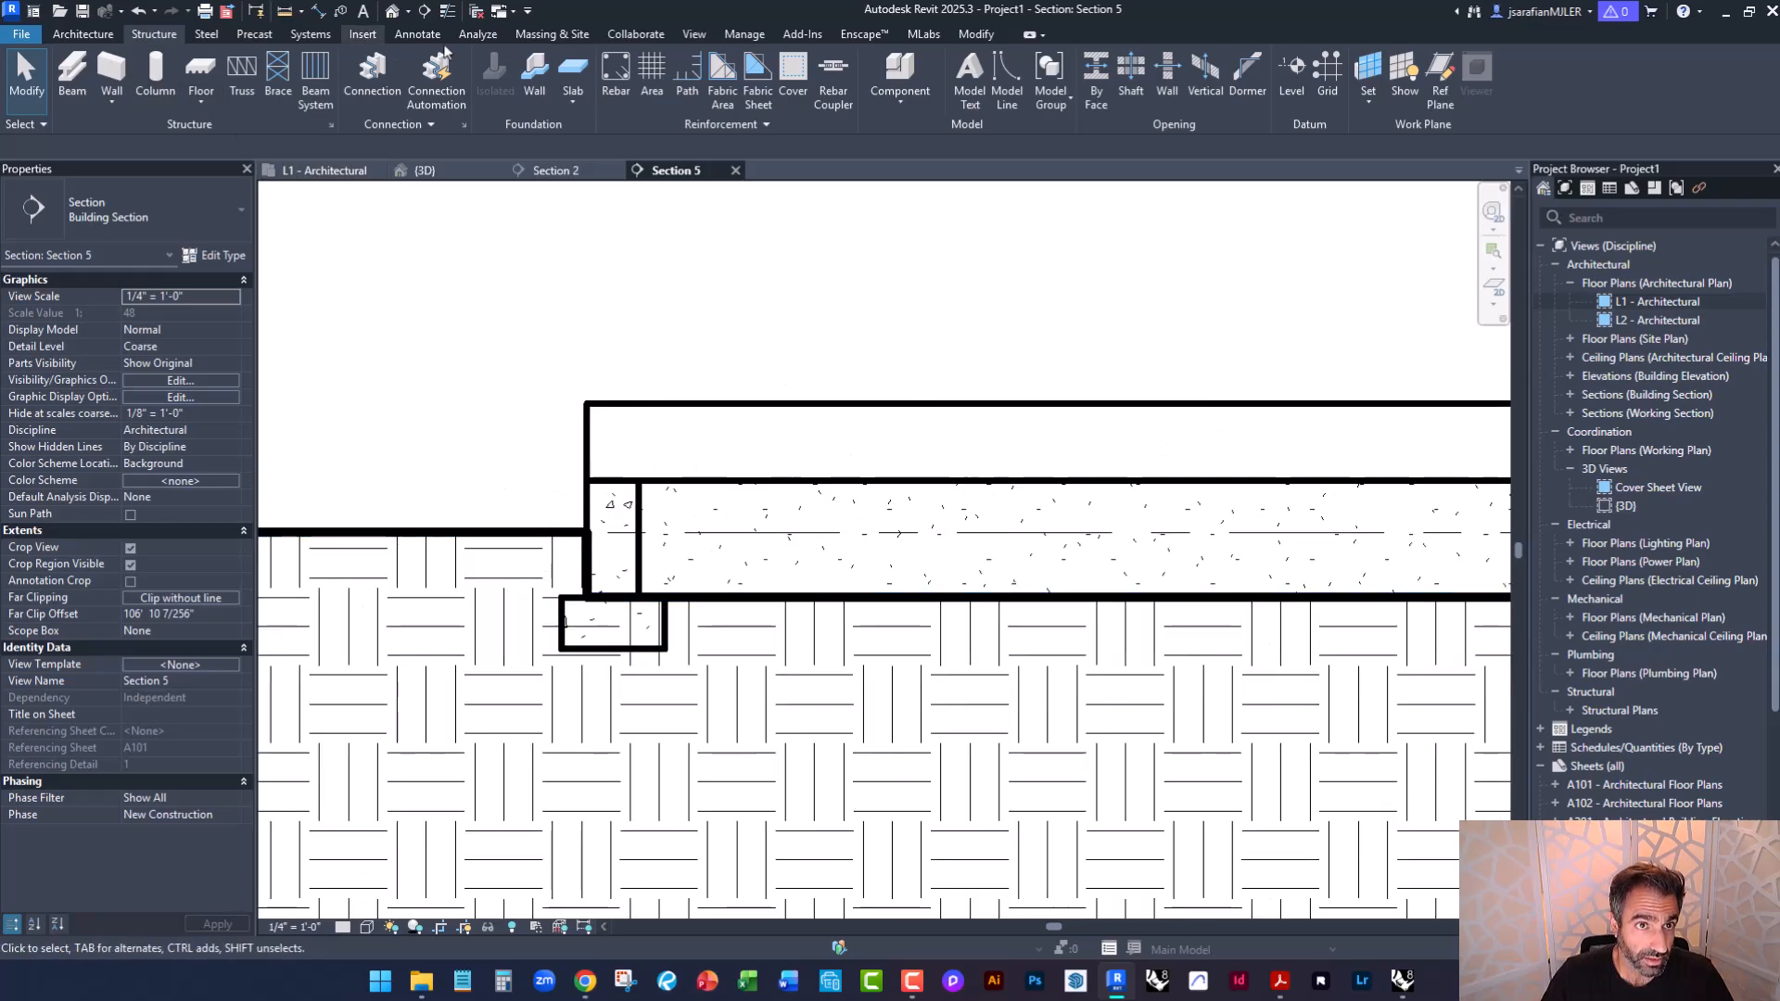
Cut the toposolid with the wall footing at the slab's left end using Cut Geometry.
{"action": "left_click", "coordinate": [975, 34]}
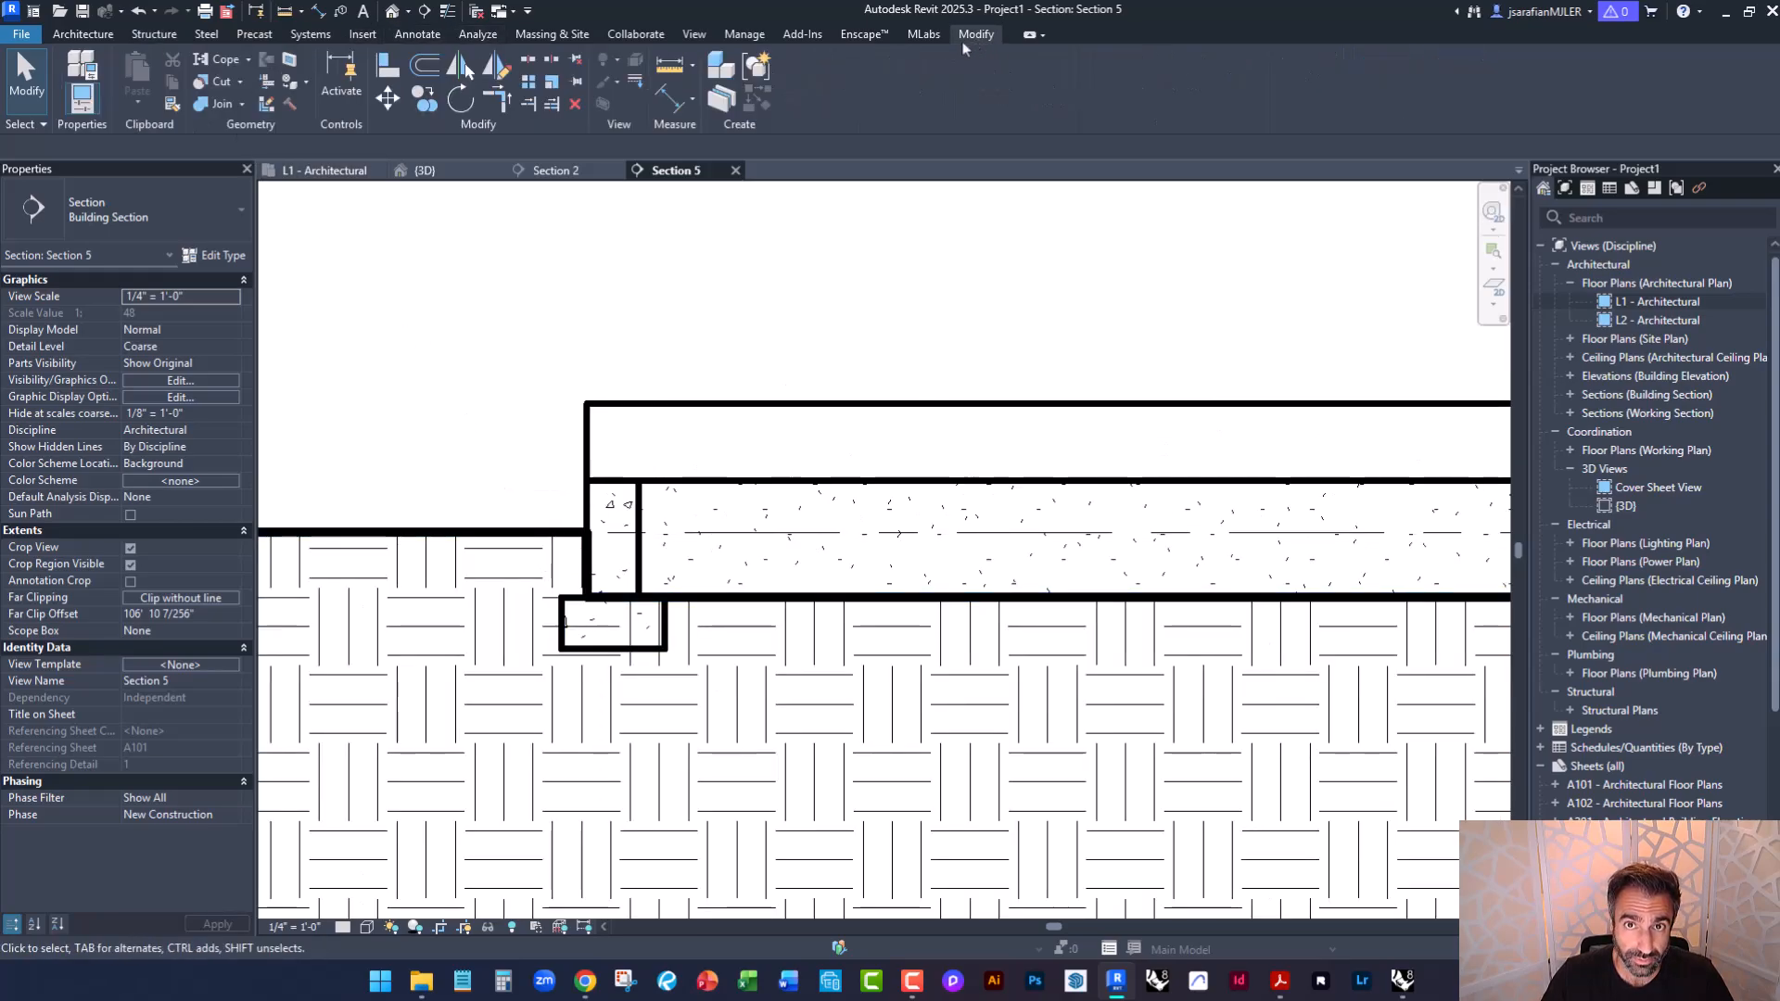
{"action": "left_click", "coordinate": [213, 82]}
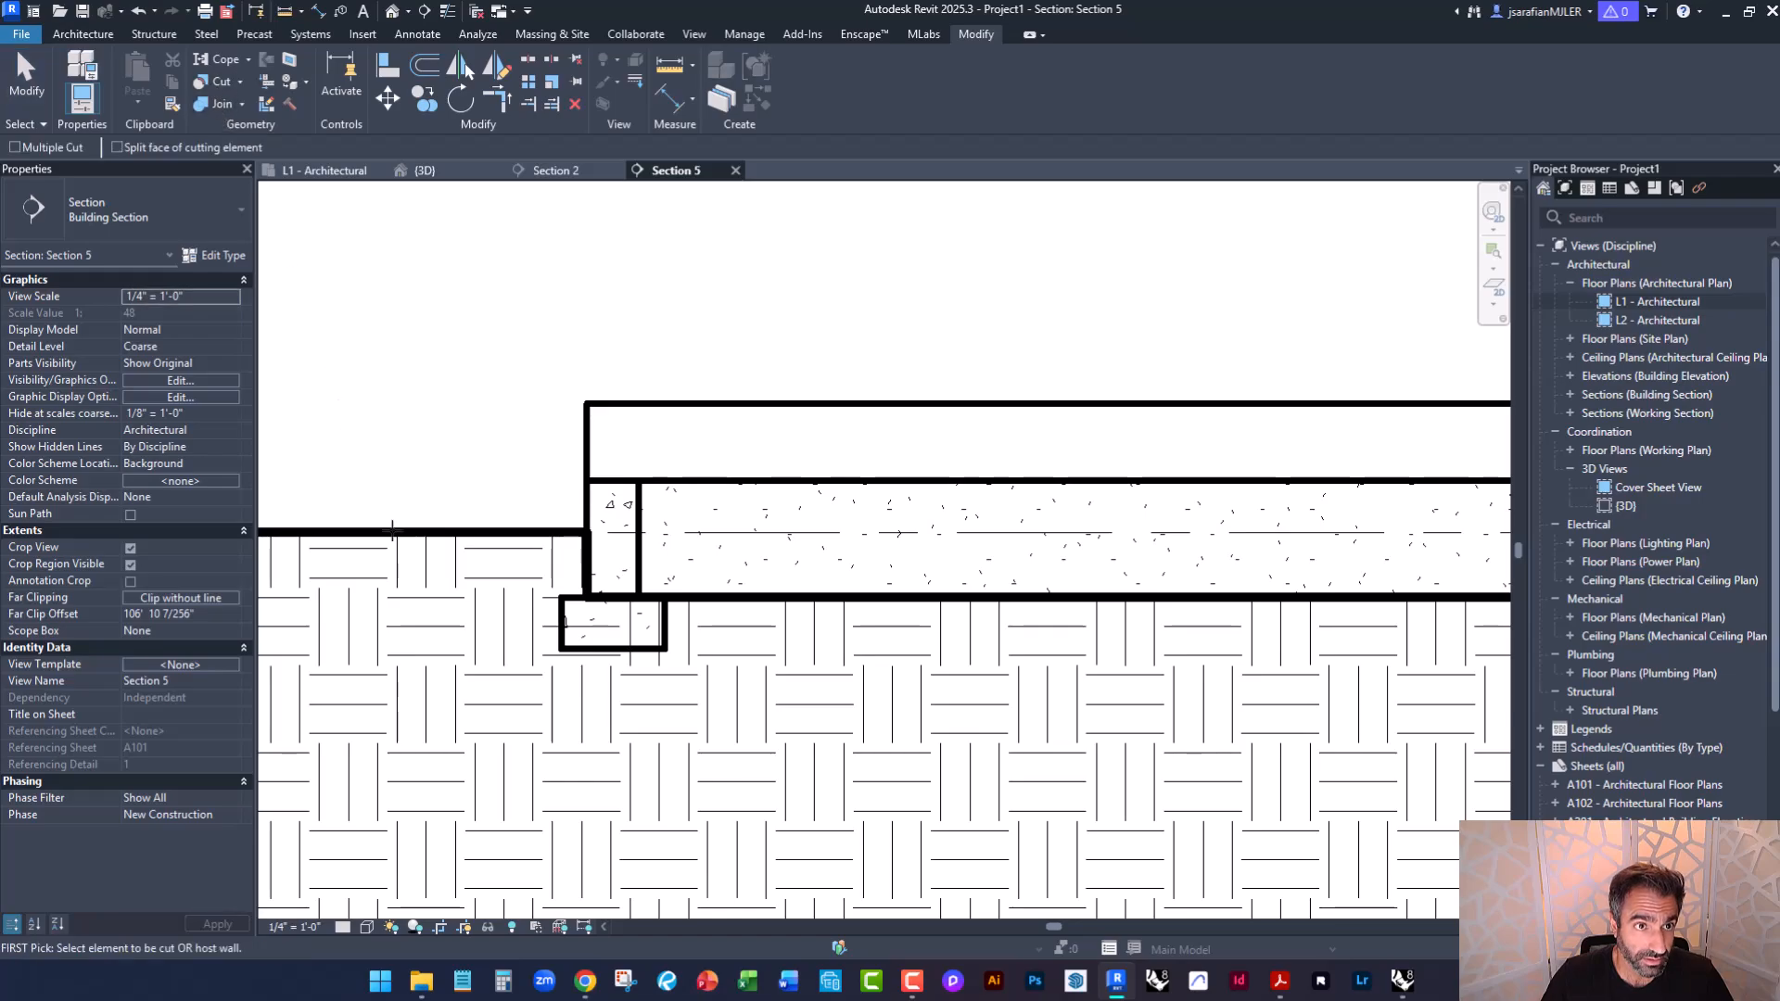
{"action": "left_click", "coordinate": [444, 535]}
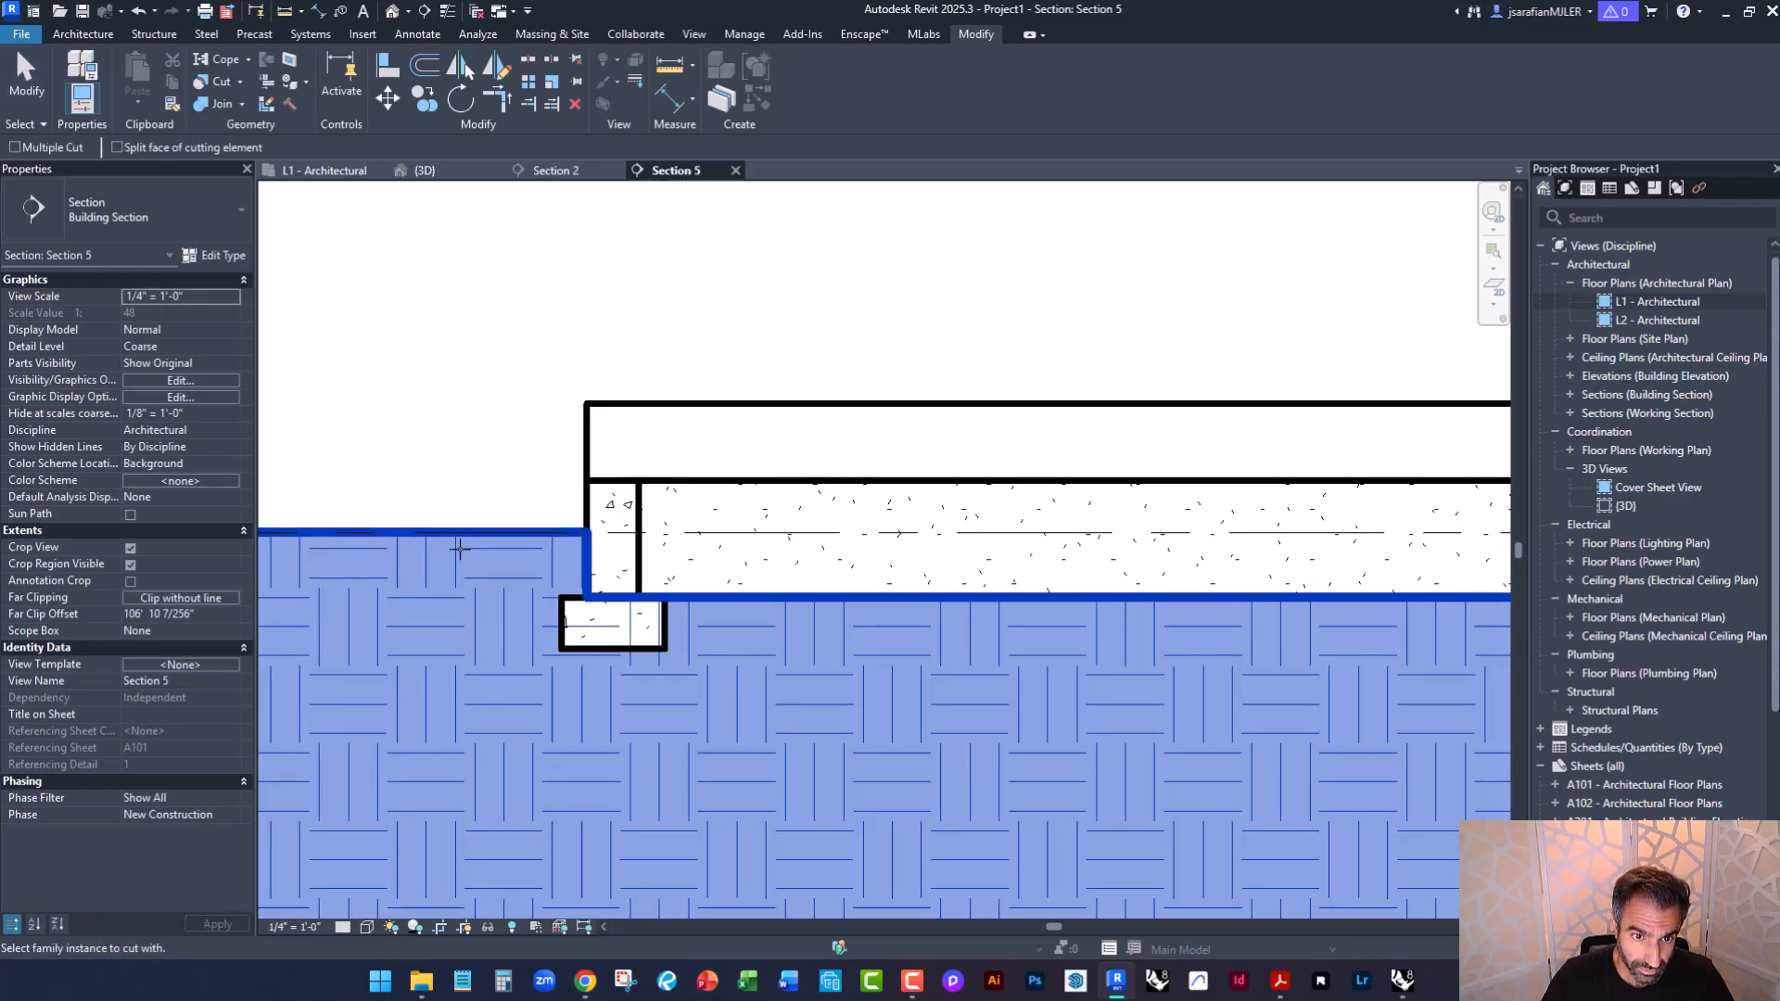
{"action": "left_click", "coordinate": [574, 641]}
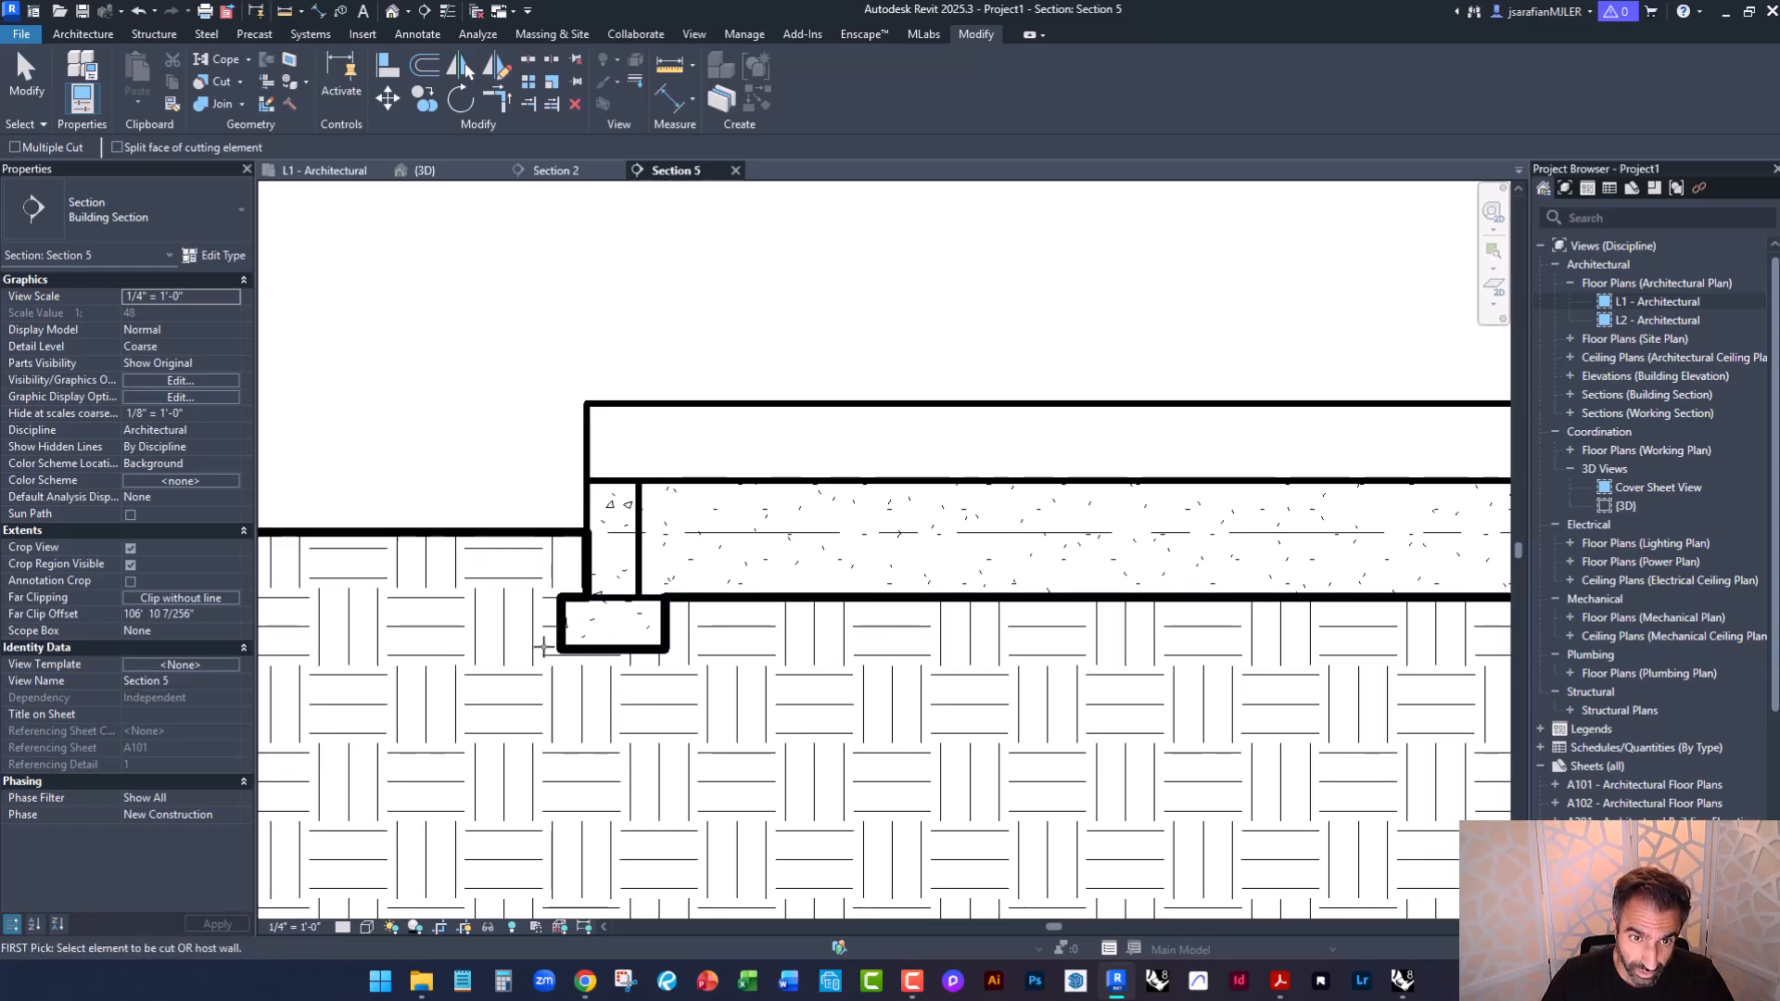
Cut the toposolid with the wall footing at the slab's right end and finish the Cut Geometry command.
{"action": "scroll", "coordinate": [460, 564], "scroll_direction": "down", "scroll_amount": 1}
{"action": "scroll", "coordinate": [460, 564], "scroll_direction": "down", "scroll_amount": 2}
{"action": "scroll", "coordinate": [1243, 528], "scroll_direction": "up", "scroll_amount": 2}
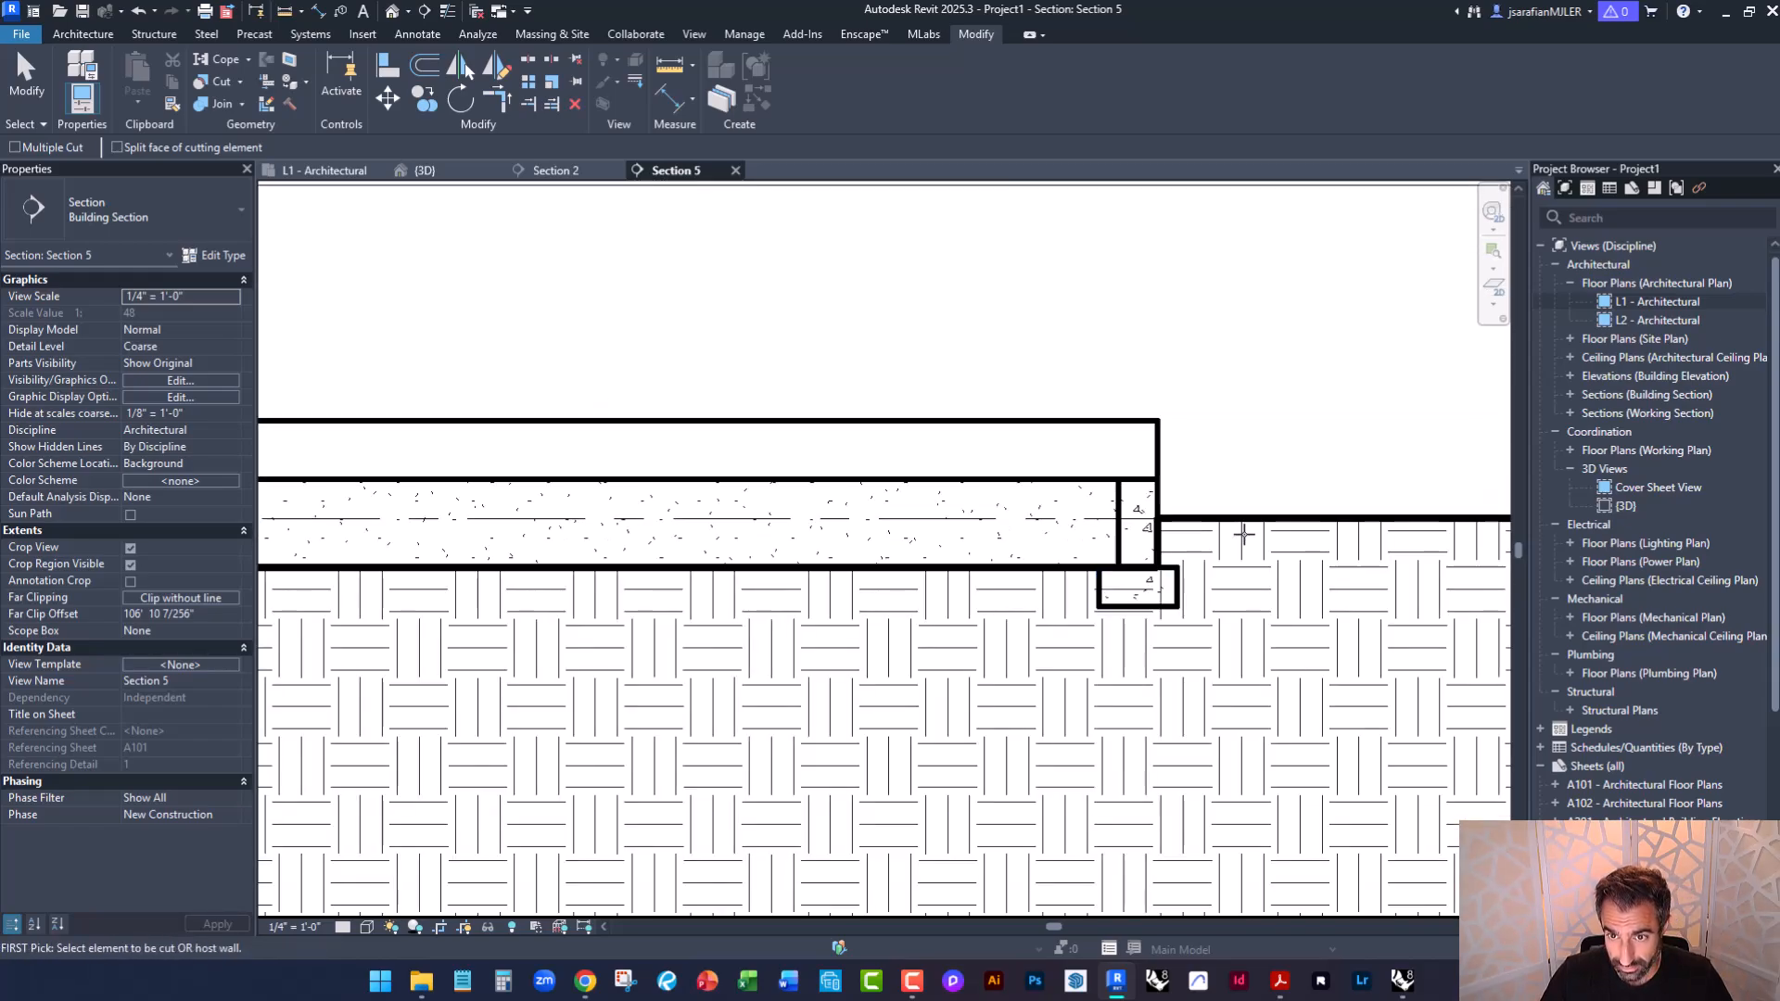
{"action": "left_click", "coordinate": [1243, 524]}
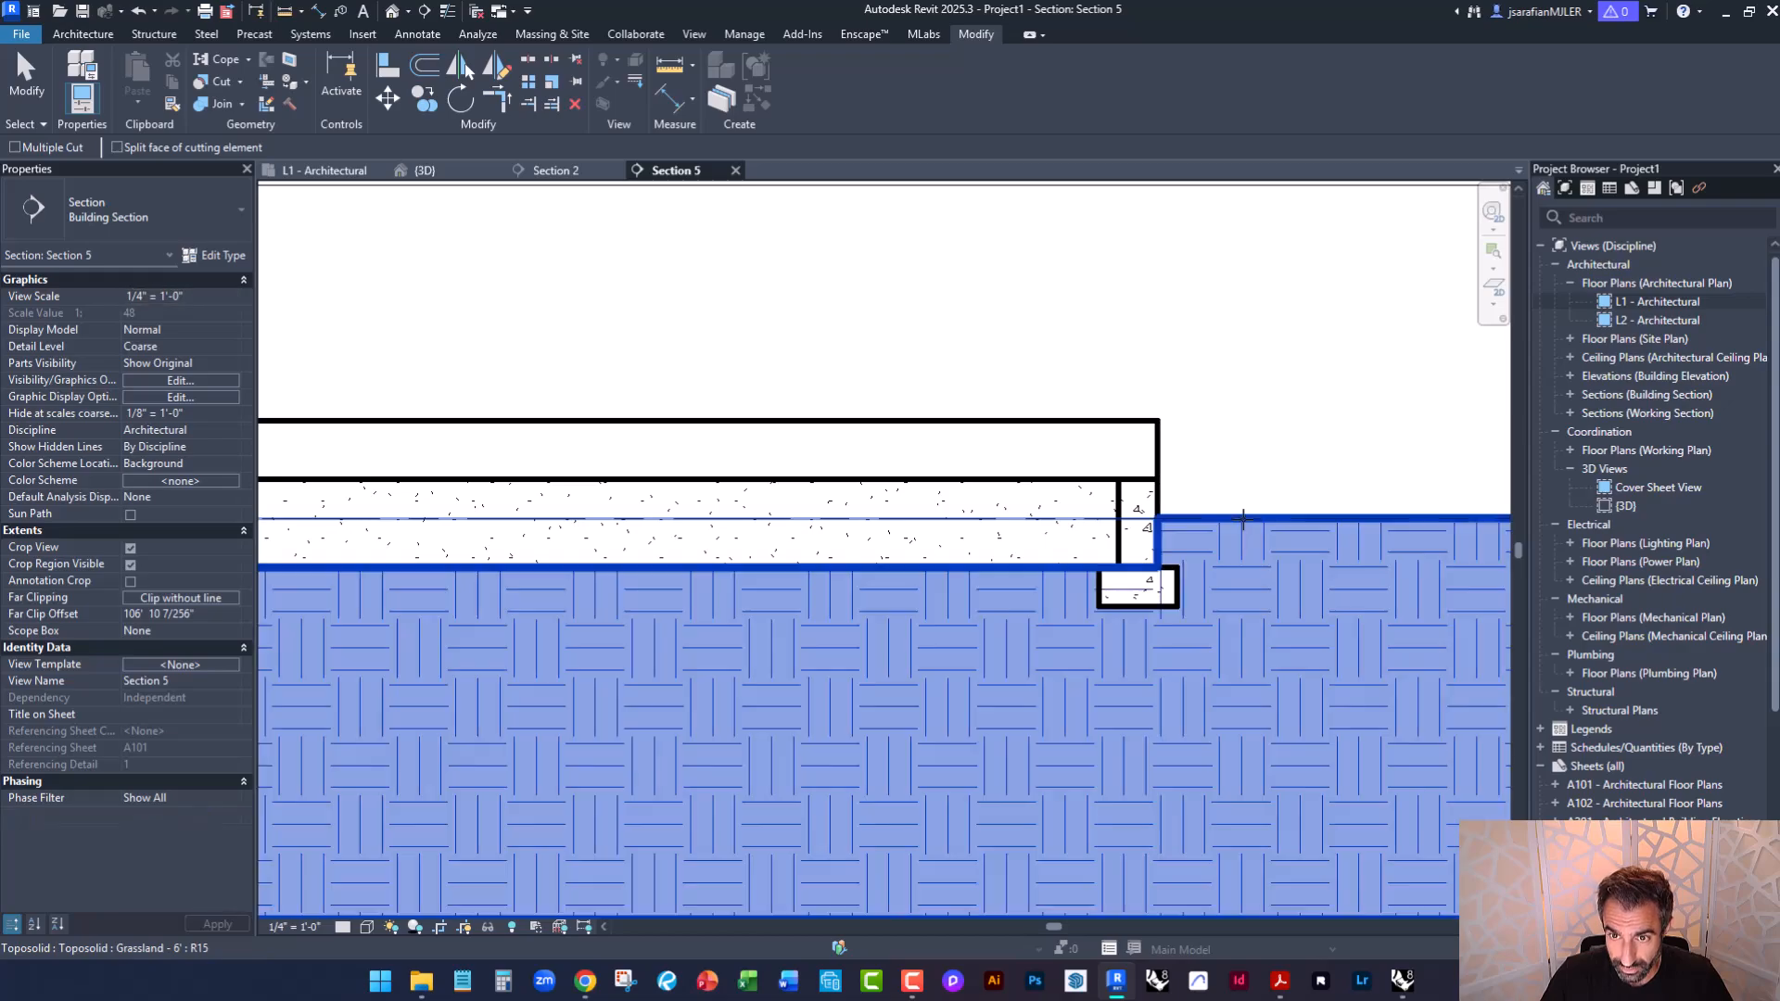
{"action": "left_click", "coordinate": [1159, 598]}
{"action": "scroll", "coordinate": [1157, 591], "scroll_direction": "up", "scroll_amount": 2}
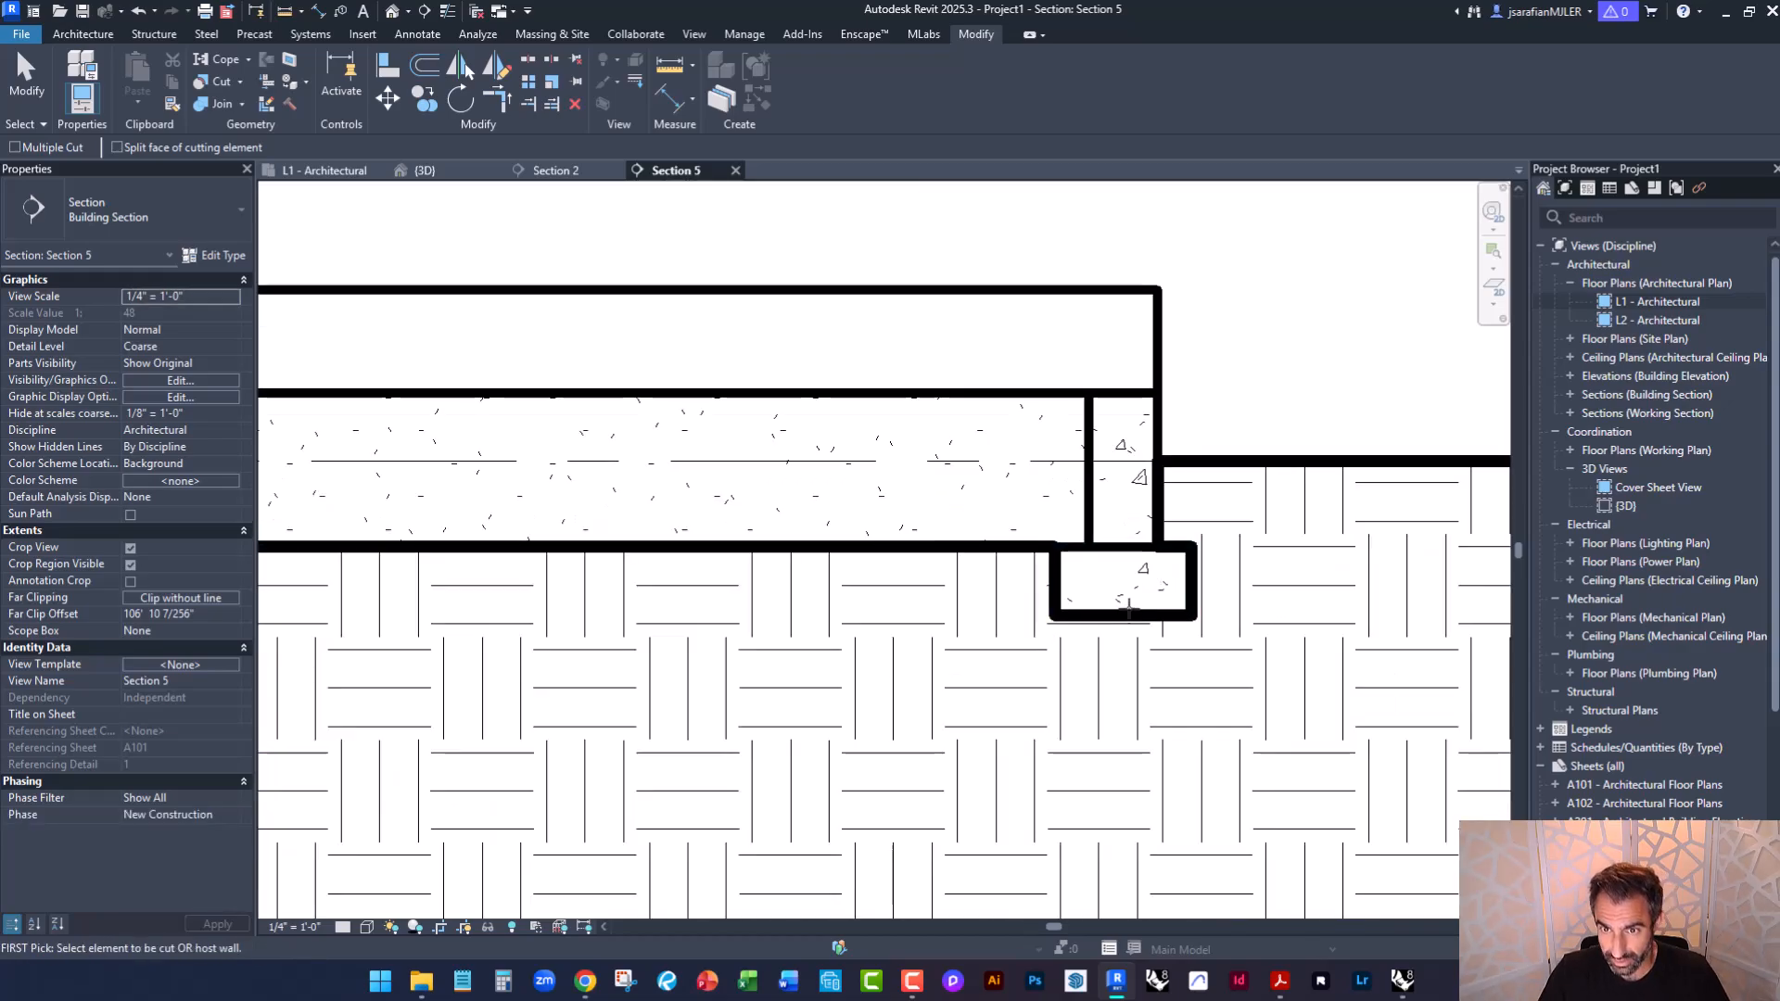
{"action": "key", "text": "Escape"}
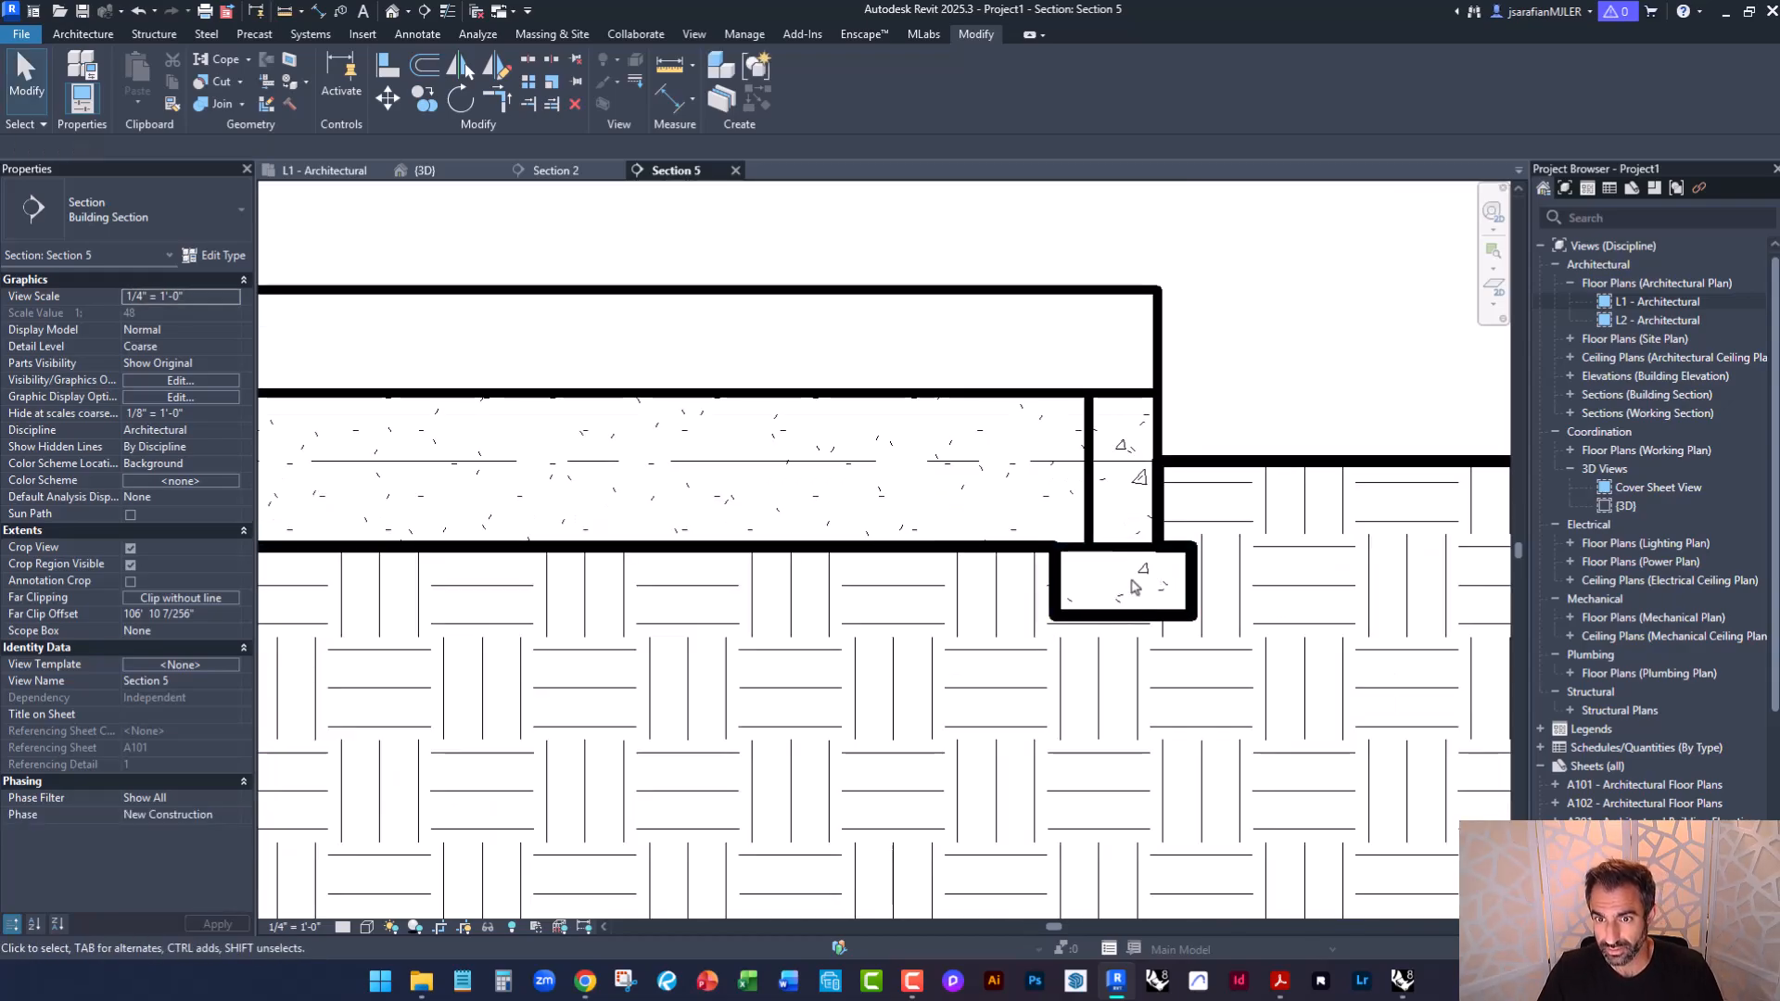
Set the section view's scale to 1/2" = 1'-0" and review the slab, foundation walls and footings.
{"action": "left_click", "coordinate": [301, 927]}
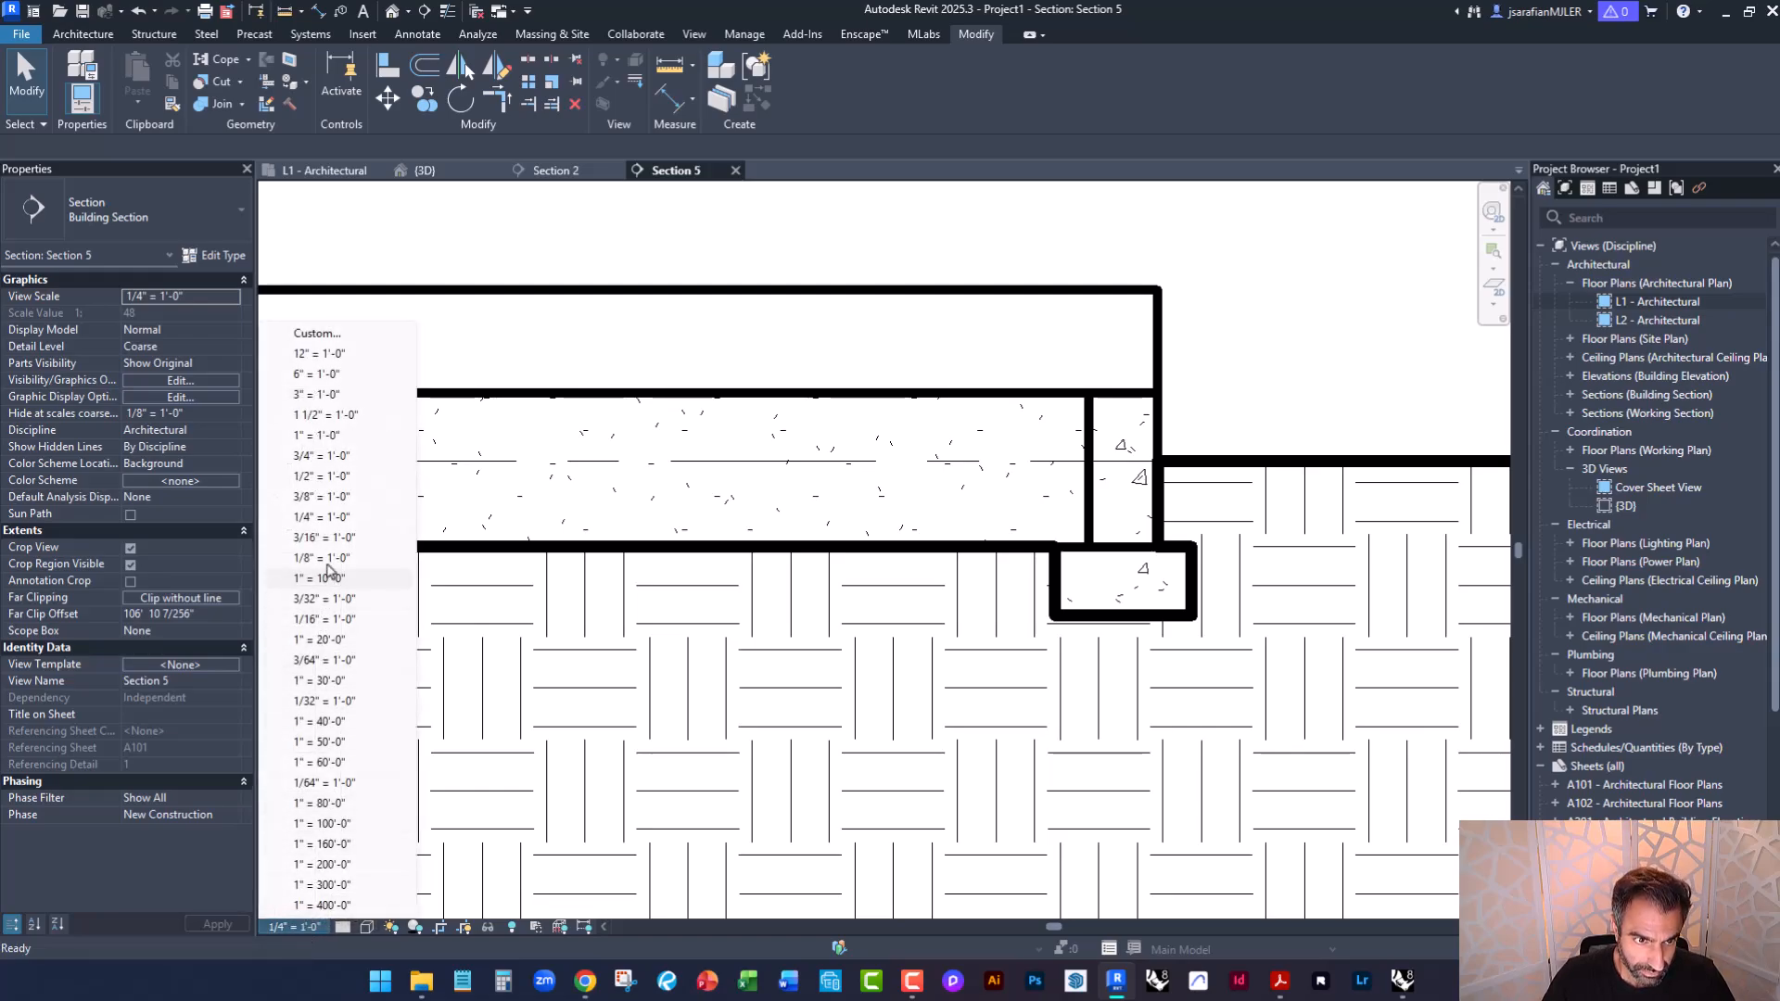
{"action": "left_click", "coordinate": [326, 483]}
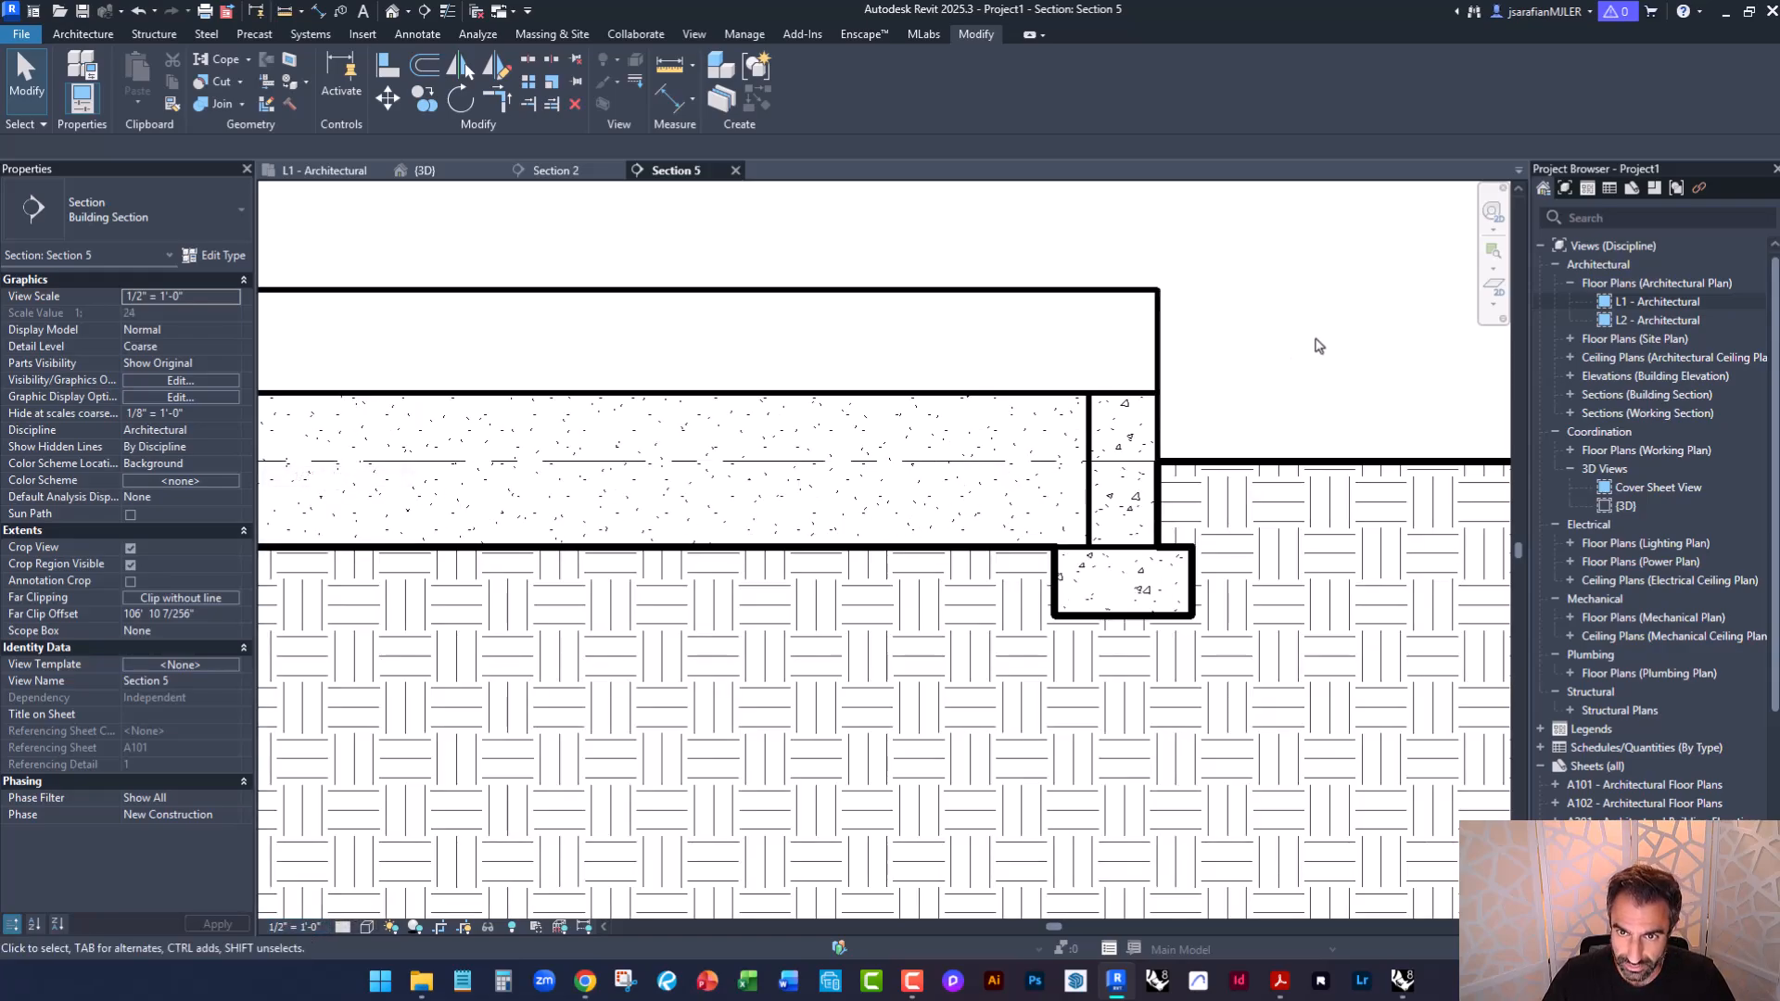
{"action": "scroll", "coordinate": [1244, 665], "scroll_direction": "down", "scroll_amount": 1}
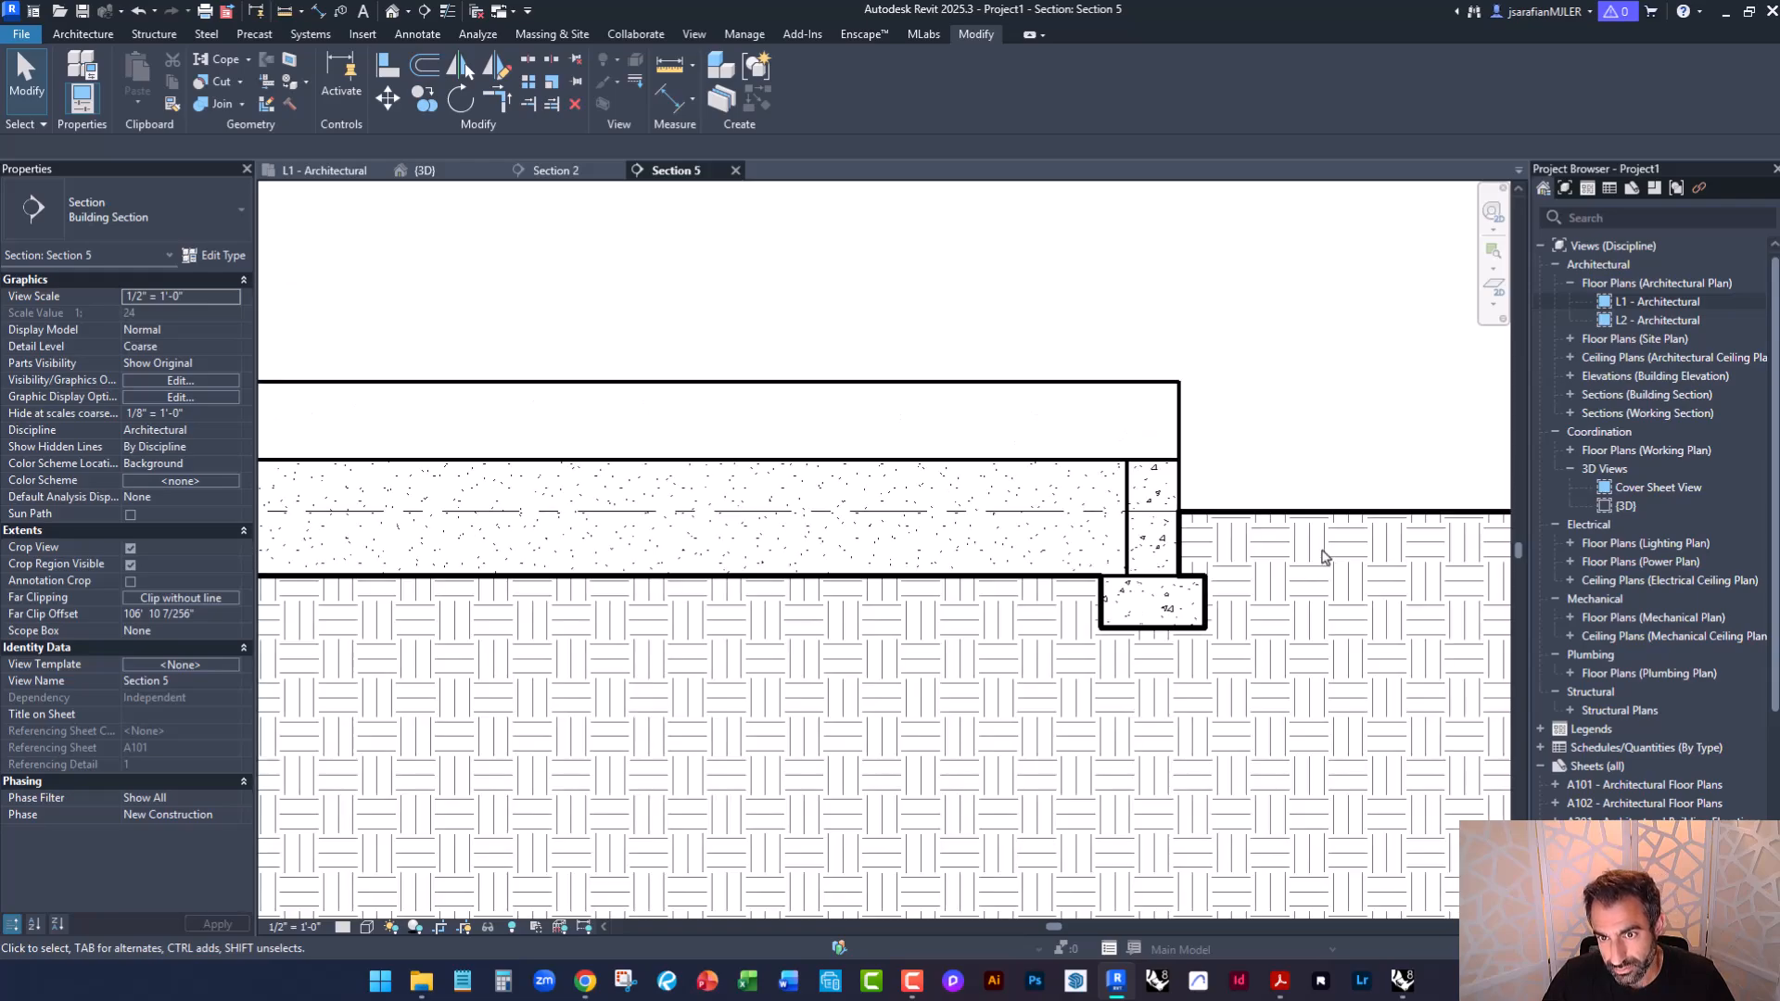
{"action": "scroll", "coordinate": [1227, 696], "scroll_direction": "down", "scroll_amount": 1}
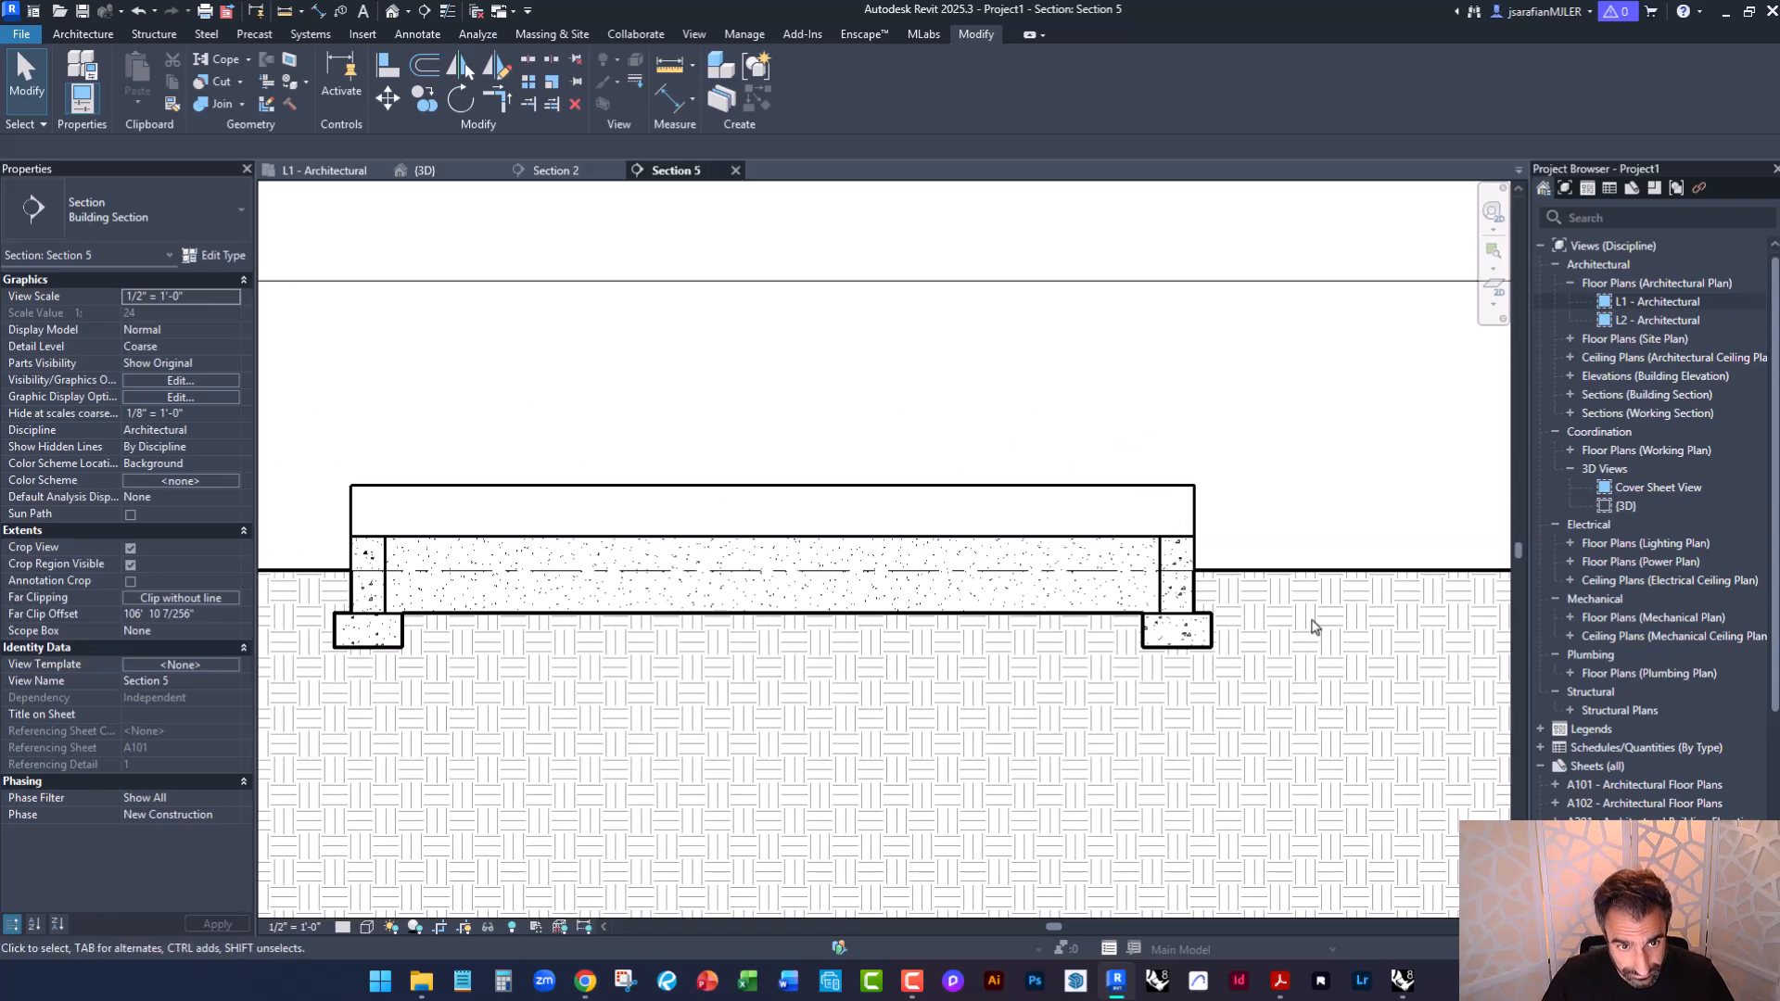
{"action": "scroll", "coordinate": [1313, 626], "scroll_direction": "down", "scroll_amount": 1}
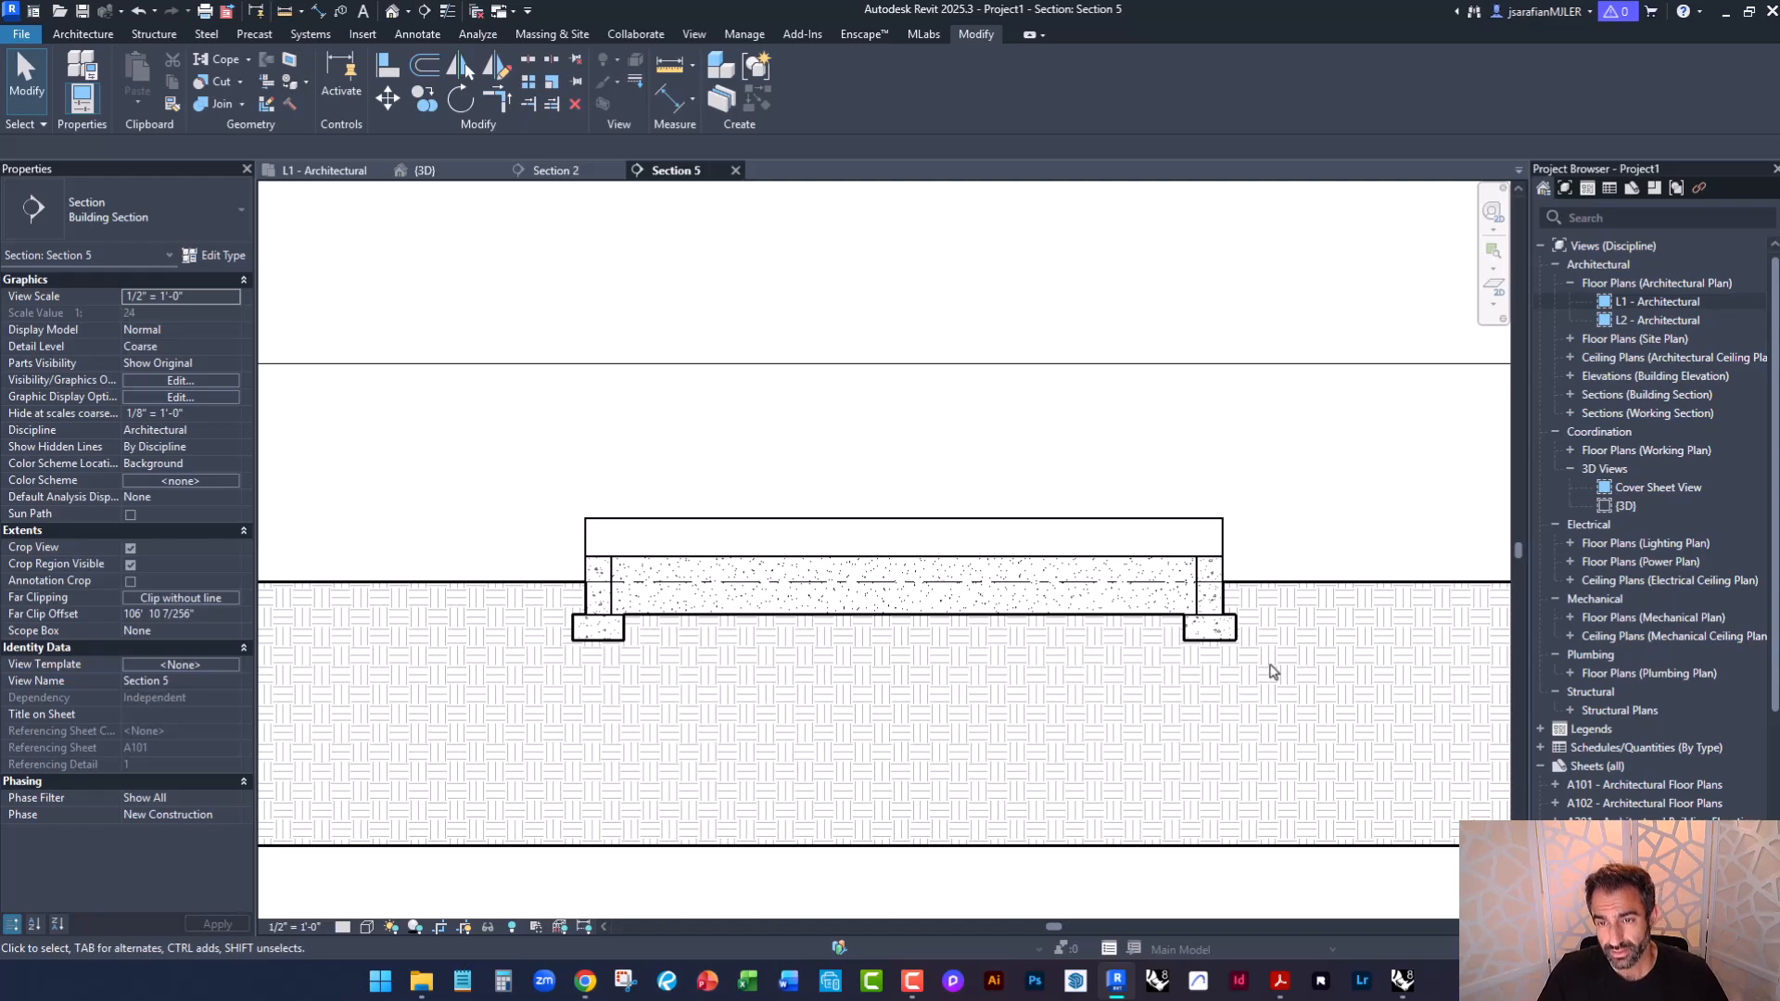
{"action": "scroll", "coordinate": [1104, 621], "scroll_direction": "up", "scroll_amount": 2}
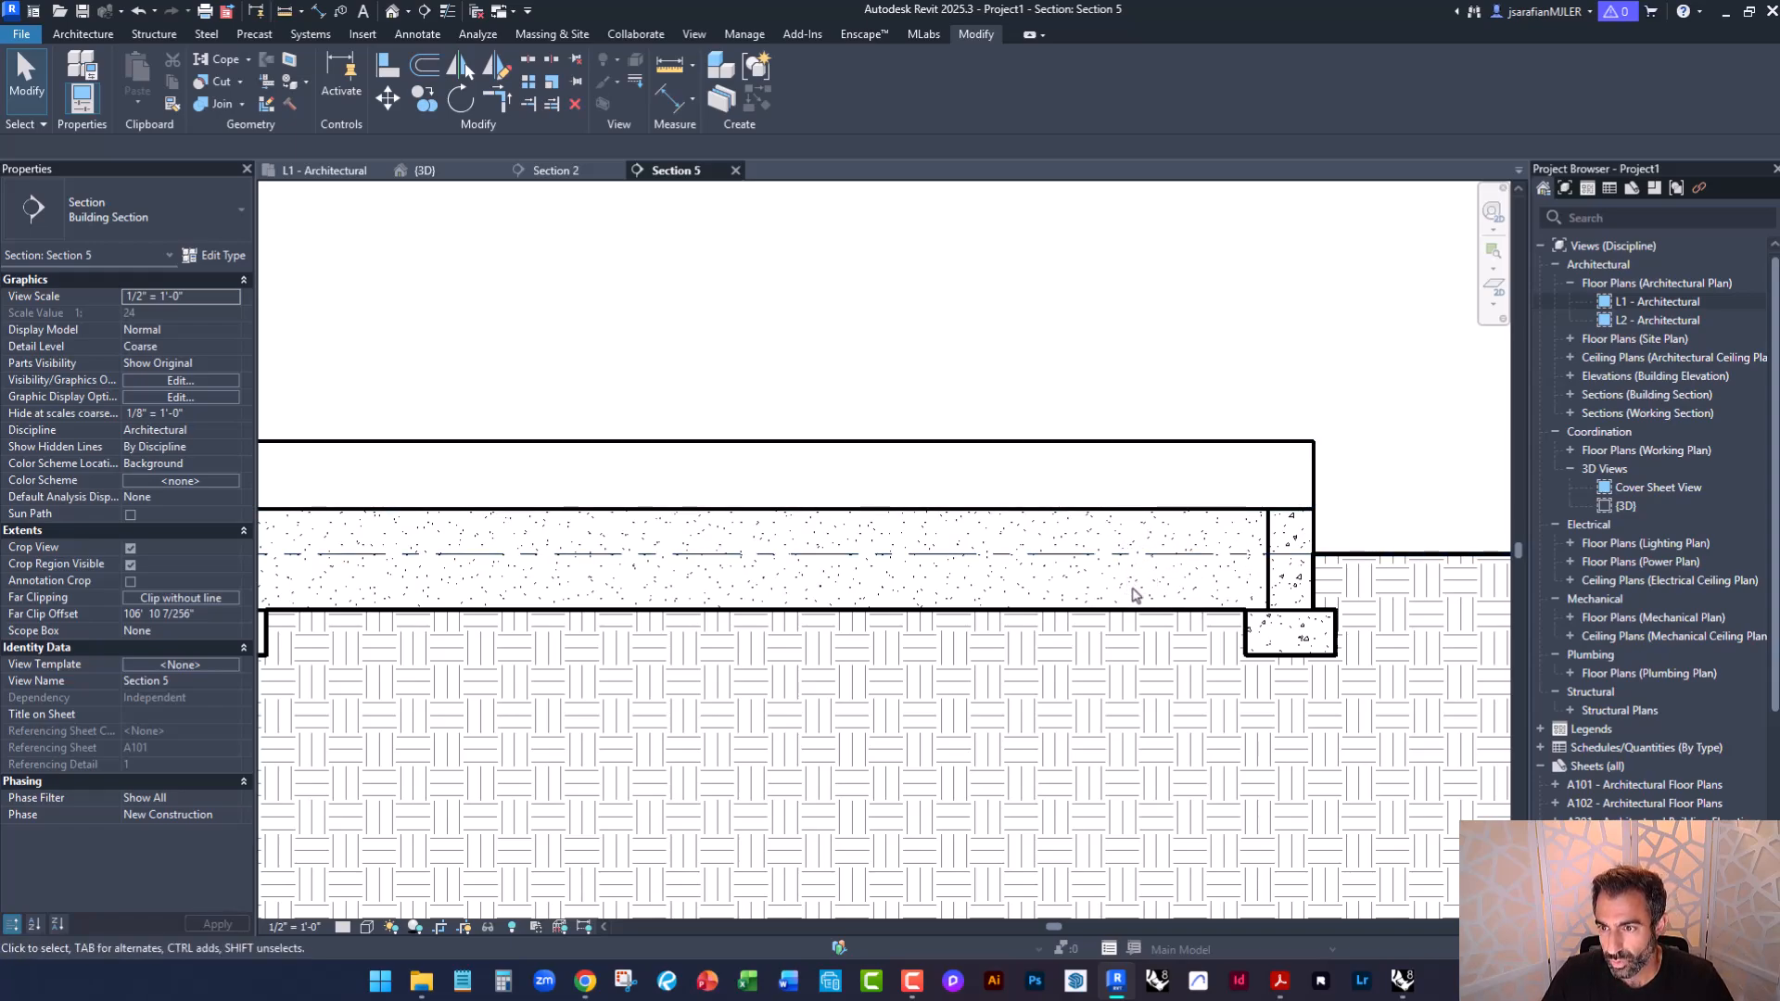
Set the section view's far clip offset to 4' and review the whole slab with its foundation walls and footings.
{"action": "left_click", "coordinate": [154, 616]}
{"action": "left_click_drag", "start_coordinate": [207, 614], "coordinate": [128, 611]}
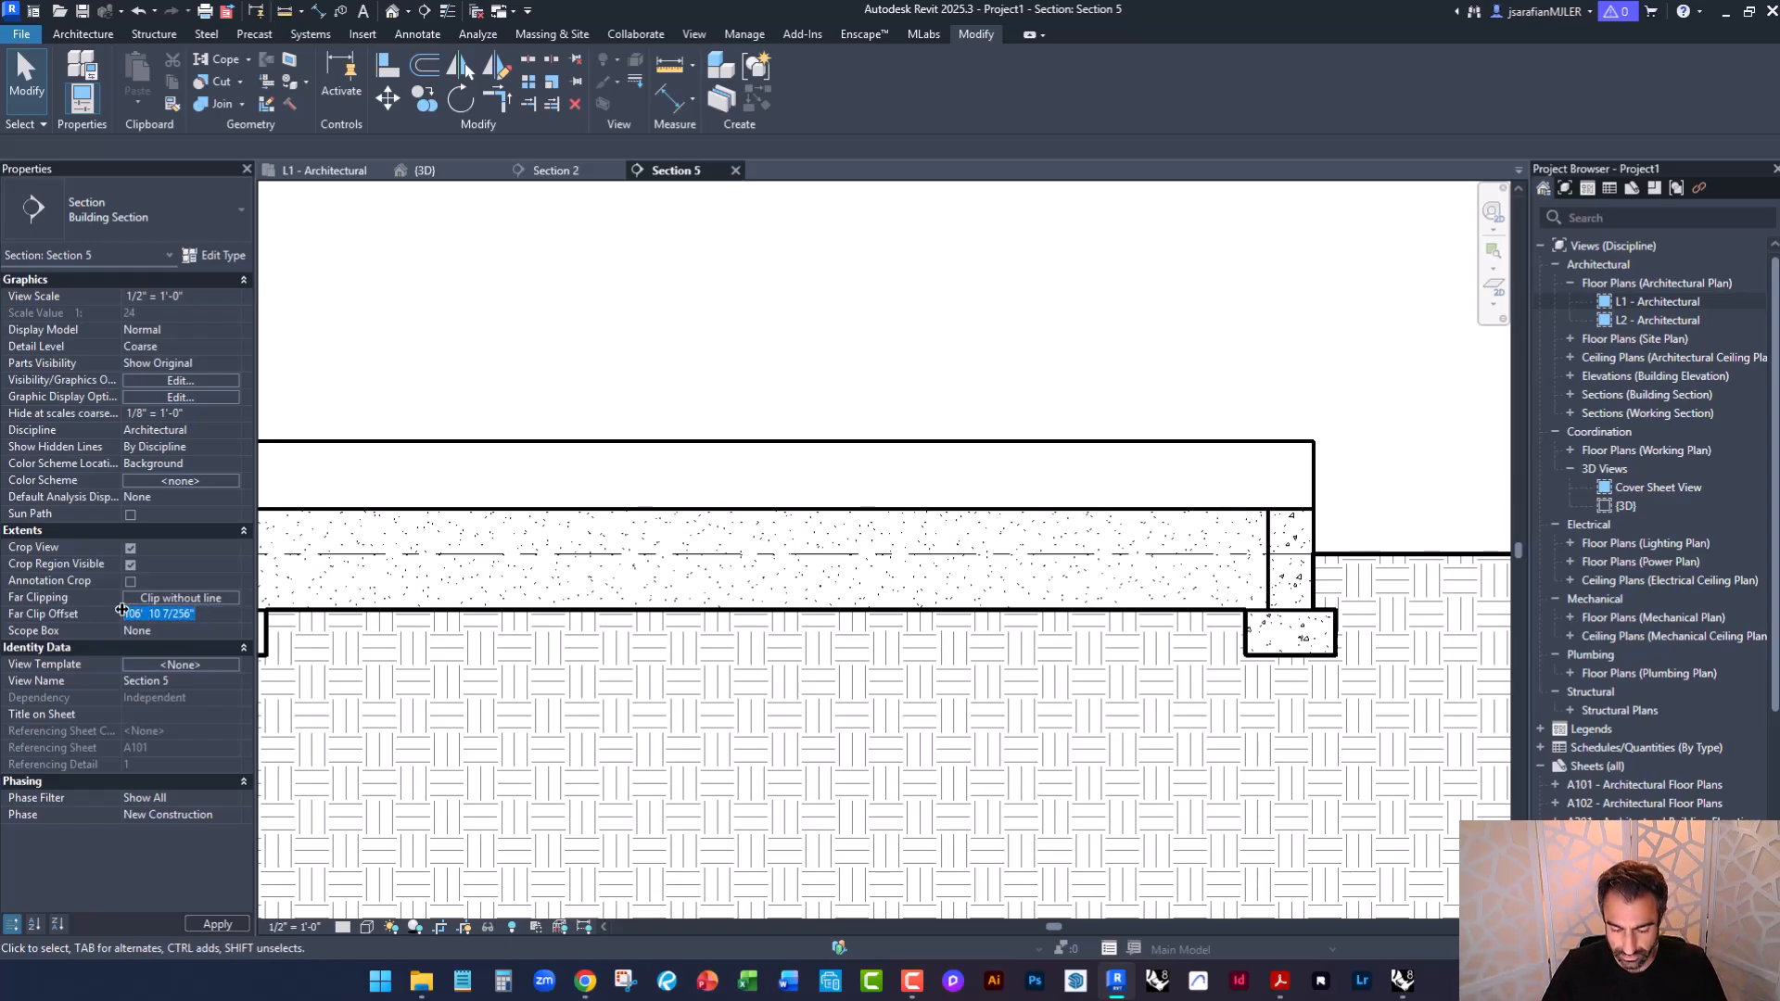
{"action": "type", "text": "4"}
{"action": "key", "text": "Return"}
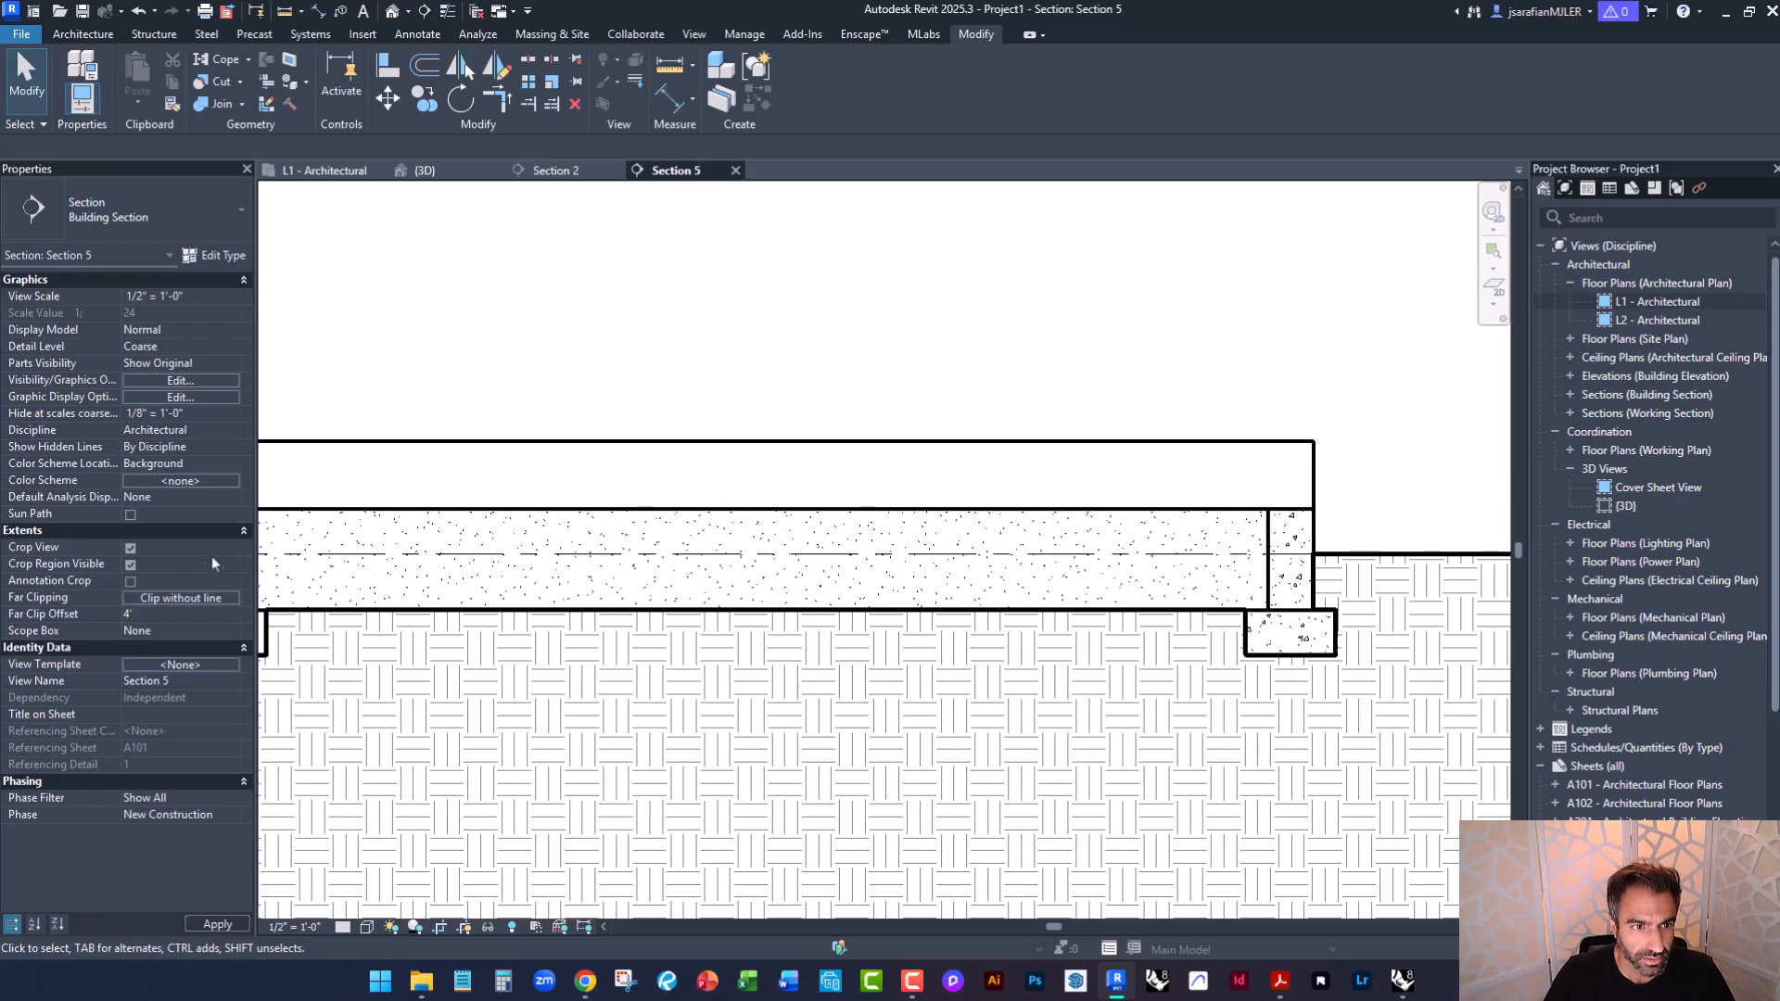
{"action": "scroll", "coordinate": [1303, 640], "scroll_direction": "down", "scroll_amount": 2}
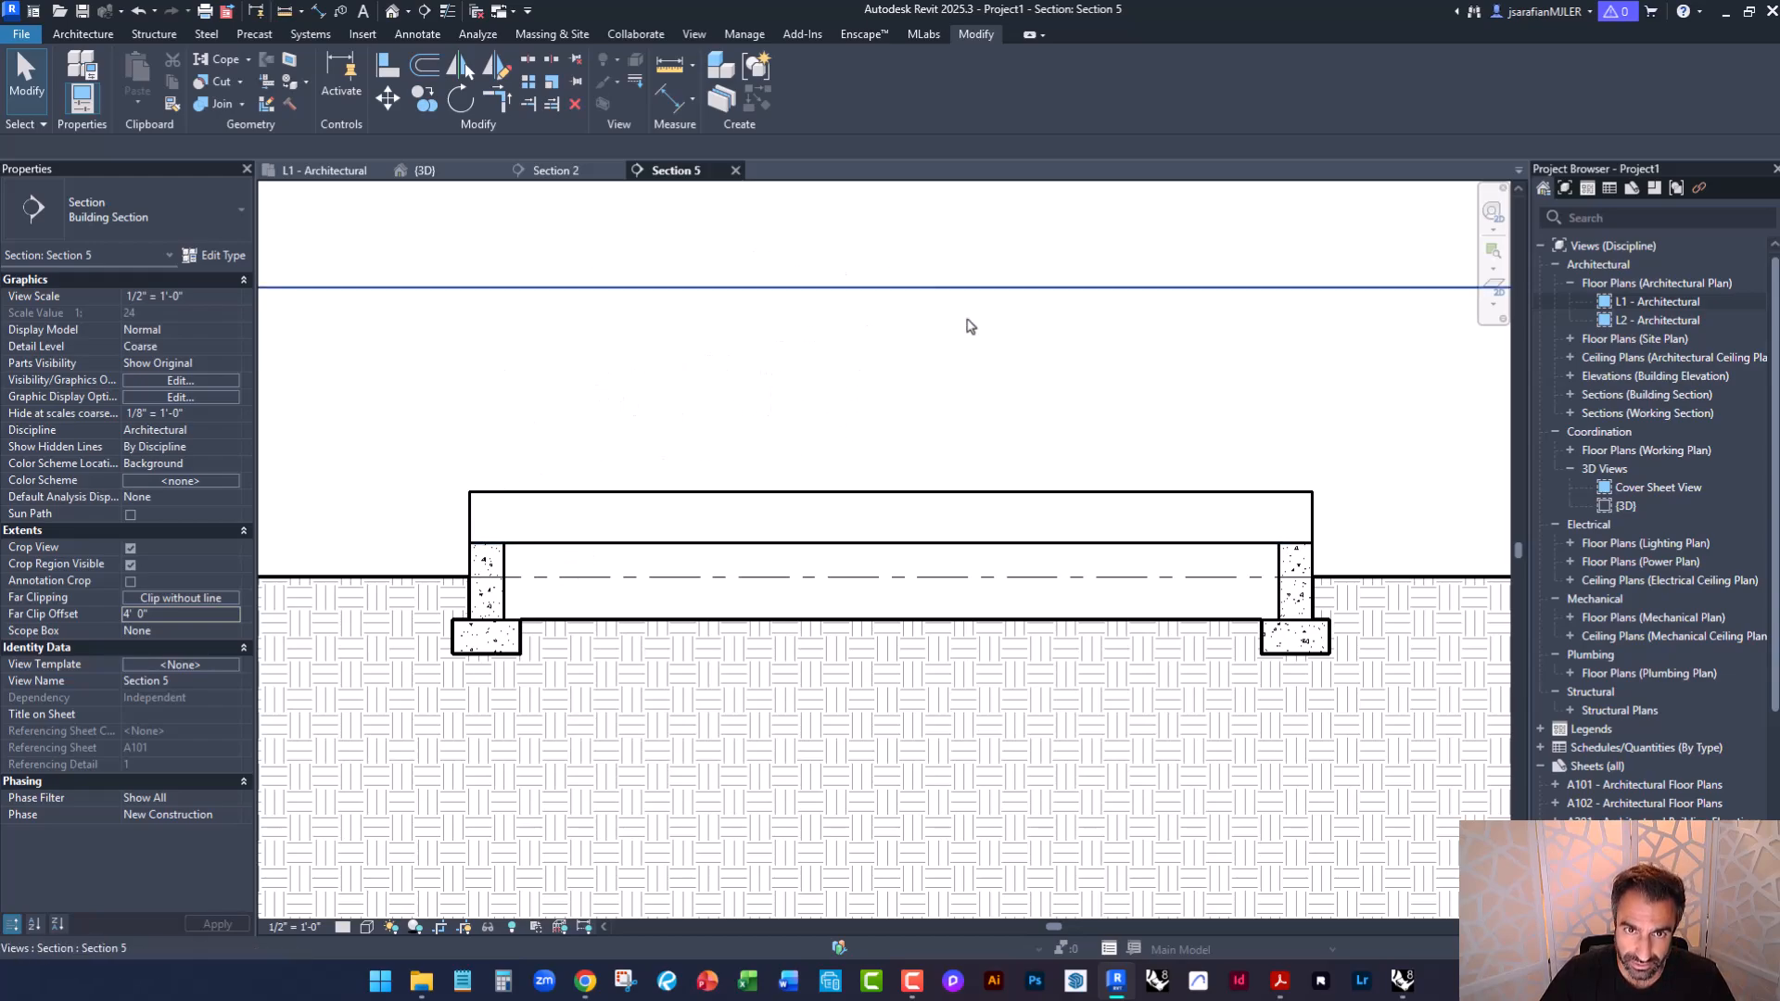
{"action": "middle_click_drag", "start_coordinate": [581, 435], "coordinate": [621, 572]}
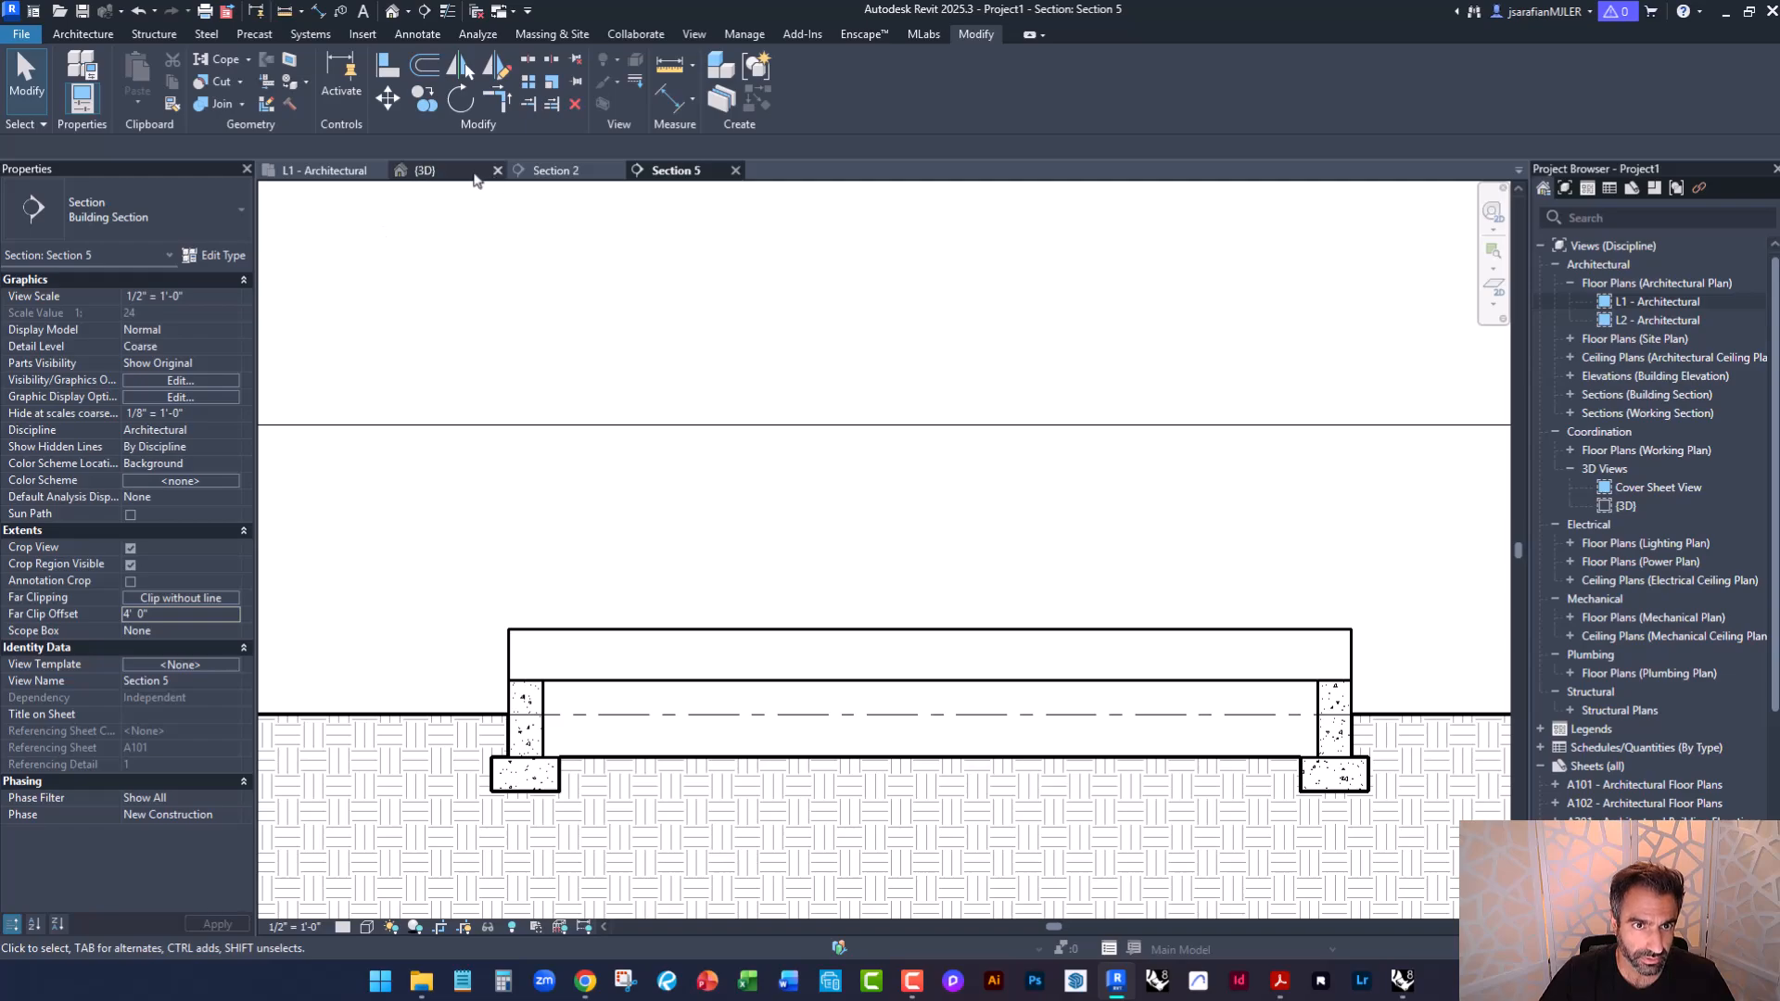
In the 3D view, start placing architectural walls of type Generic - 6" by picking lines.
{"action": "left_click", "coordinate": [446, 172]}
{"action": "scroll", "coordinate": [732, 640], "scroll_direction": "up", "scroll_amount": 3}
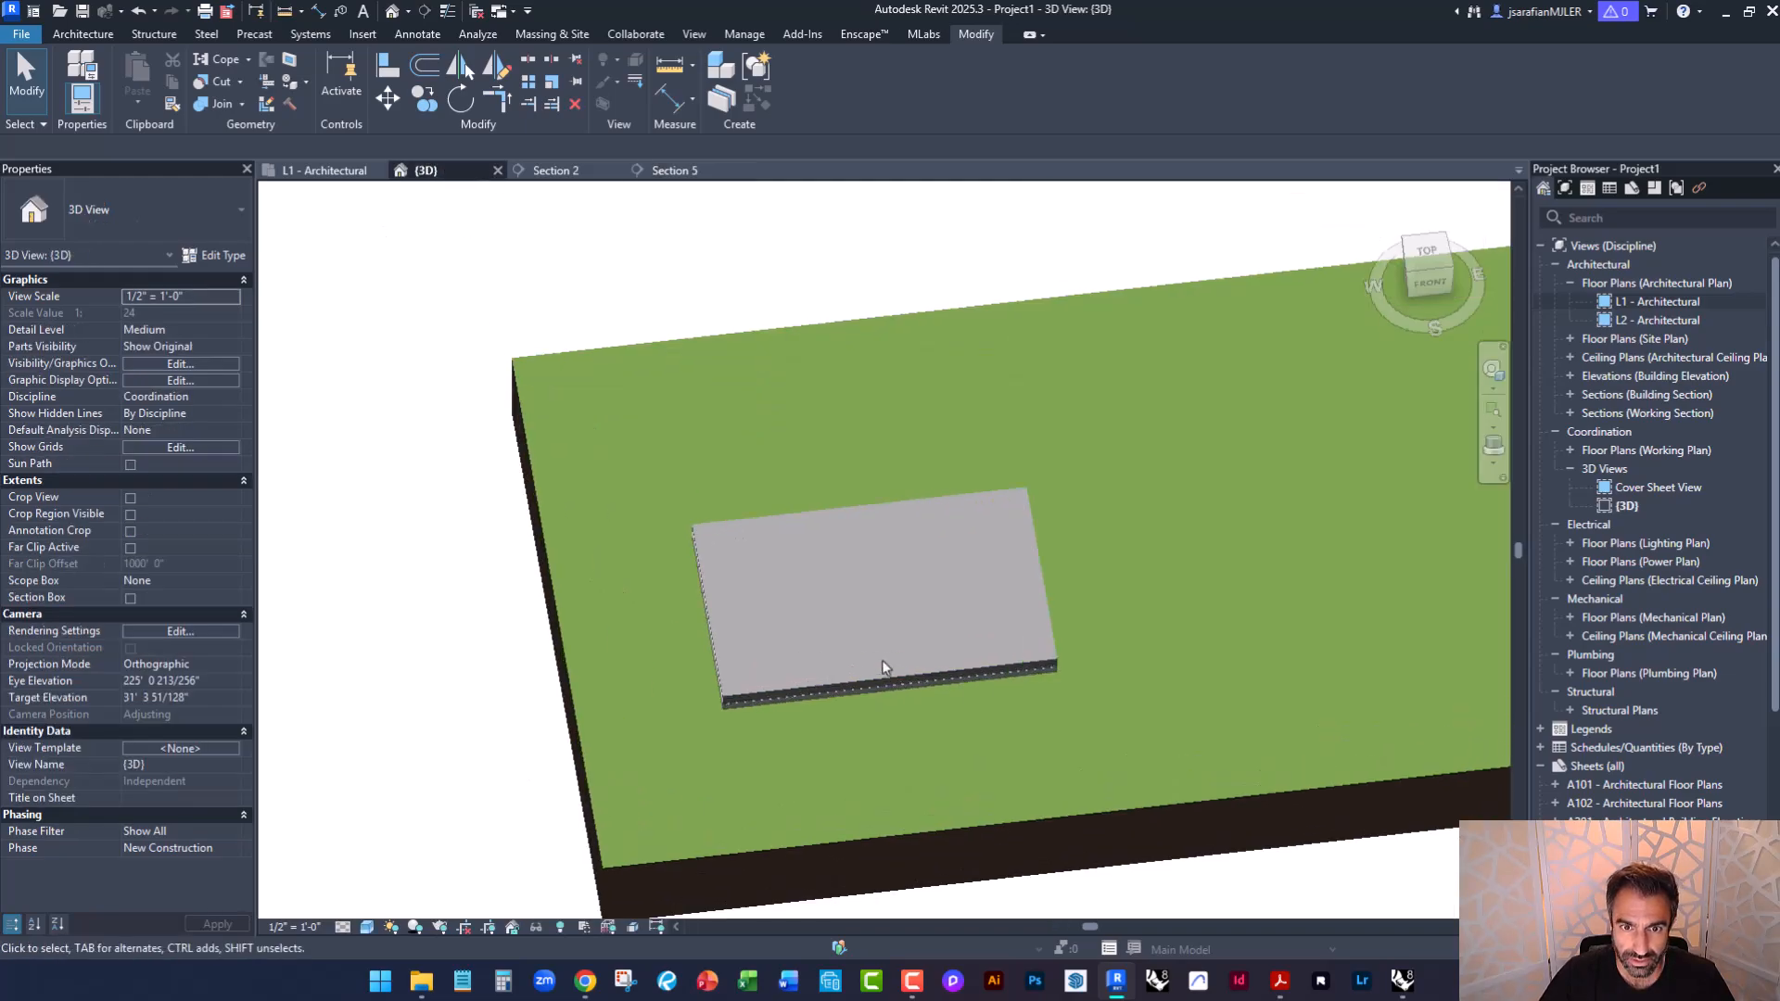
{"action": "middle_click_drag", "start_coordinate": [845, 640], "coordinate": [1047, 579], "text": "shift"}
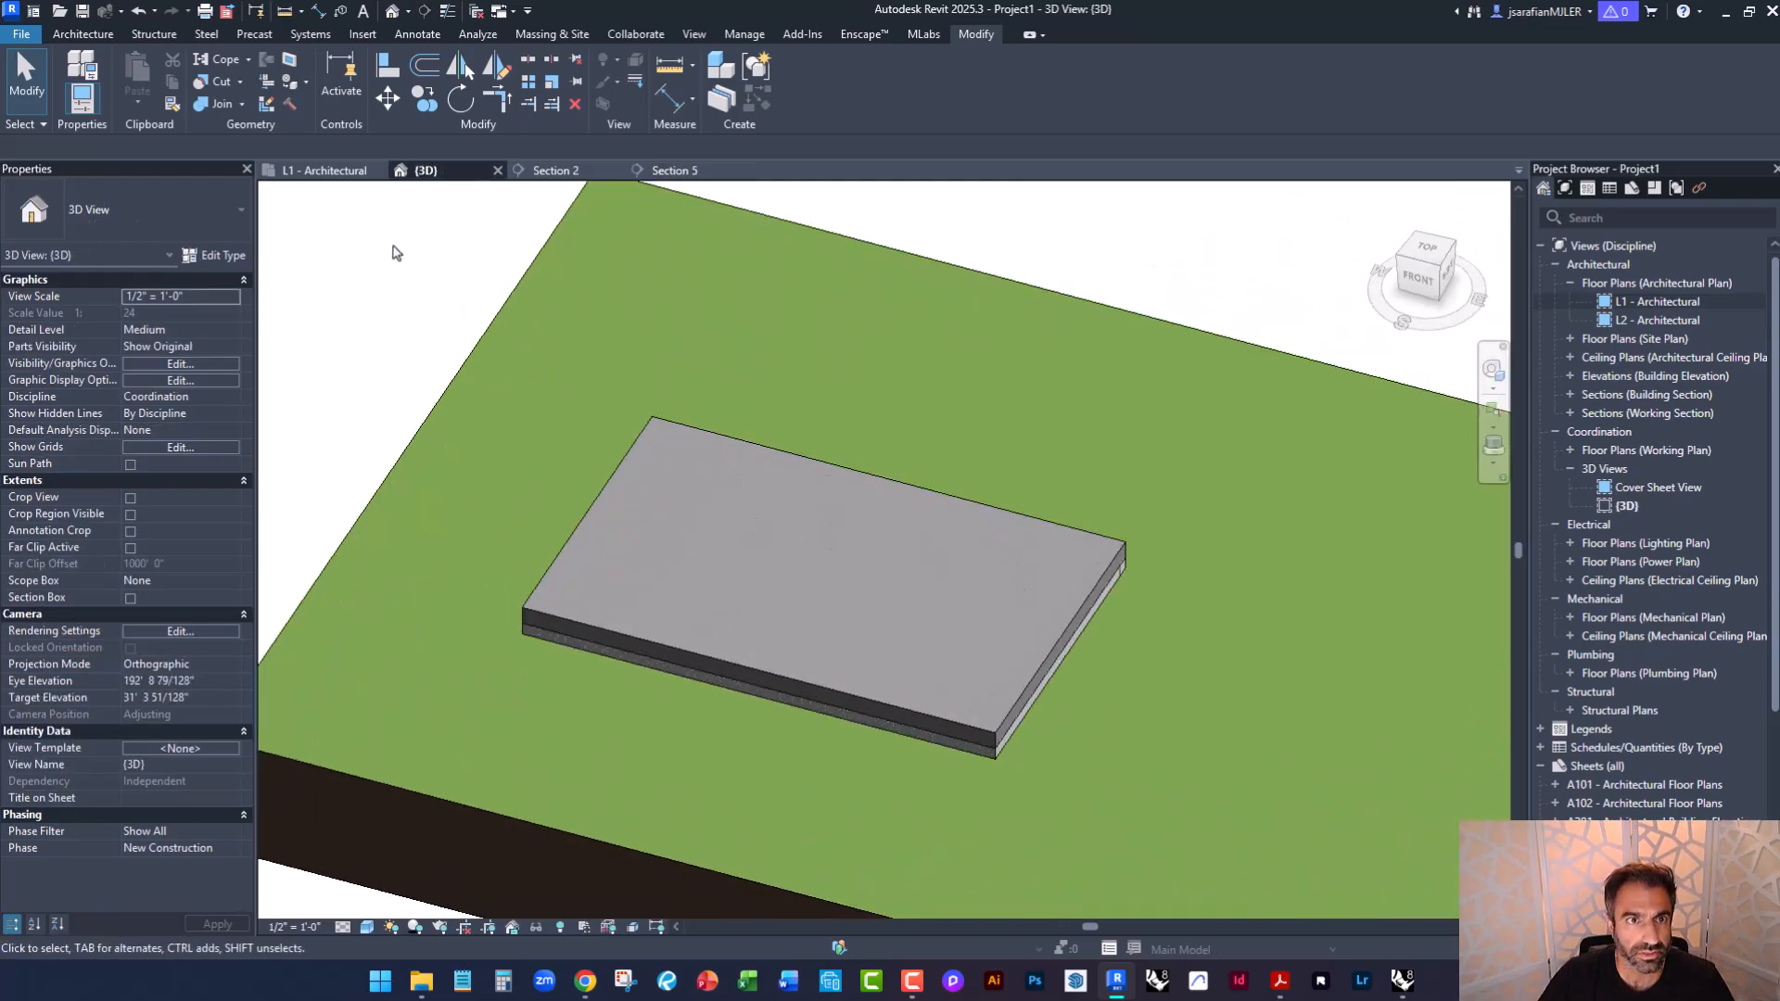
{"action": "left_click", "coordinate": [82, 33]}
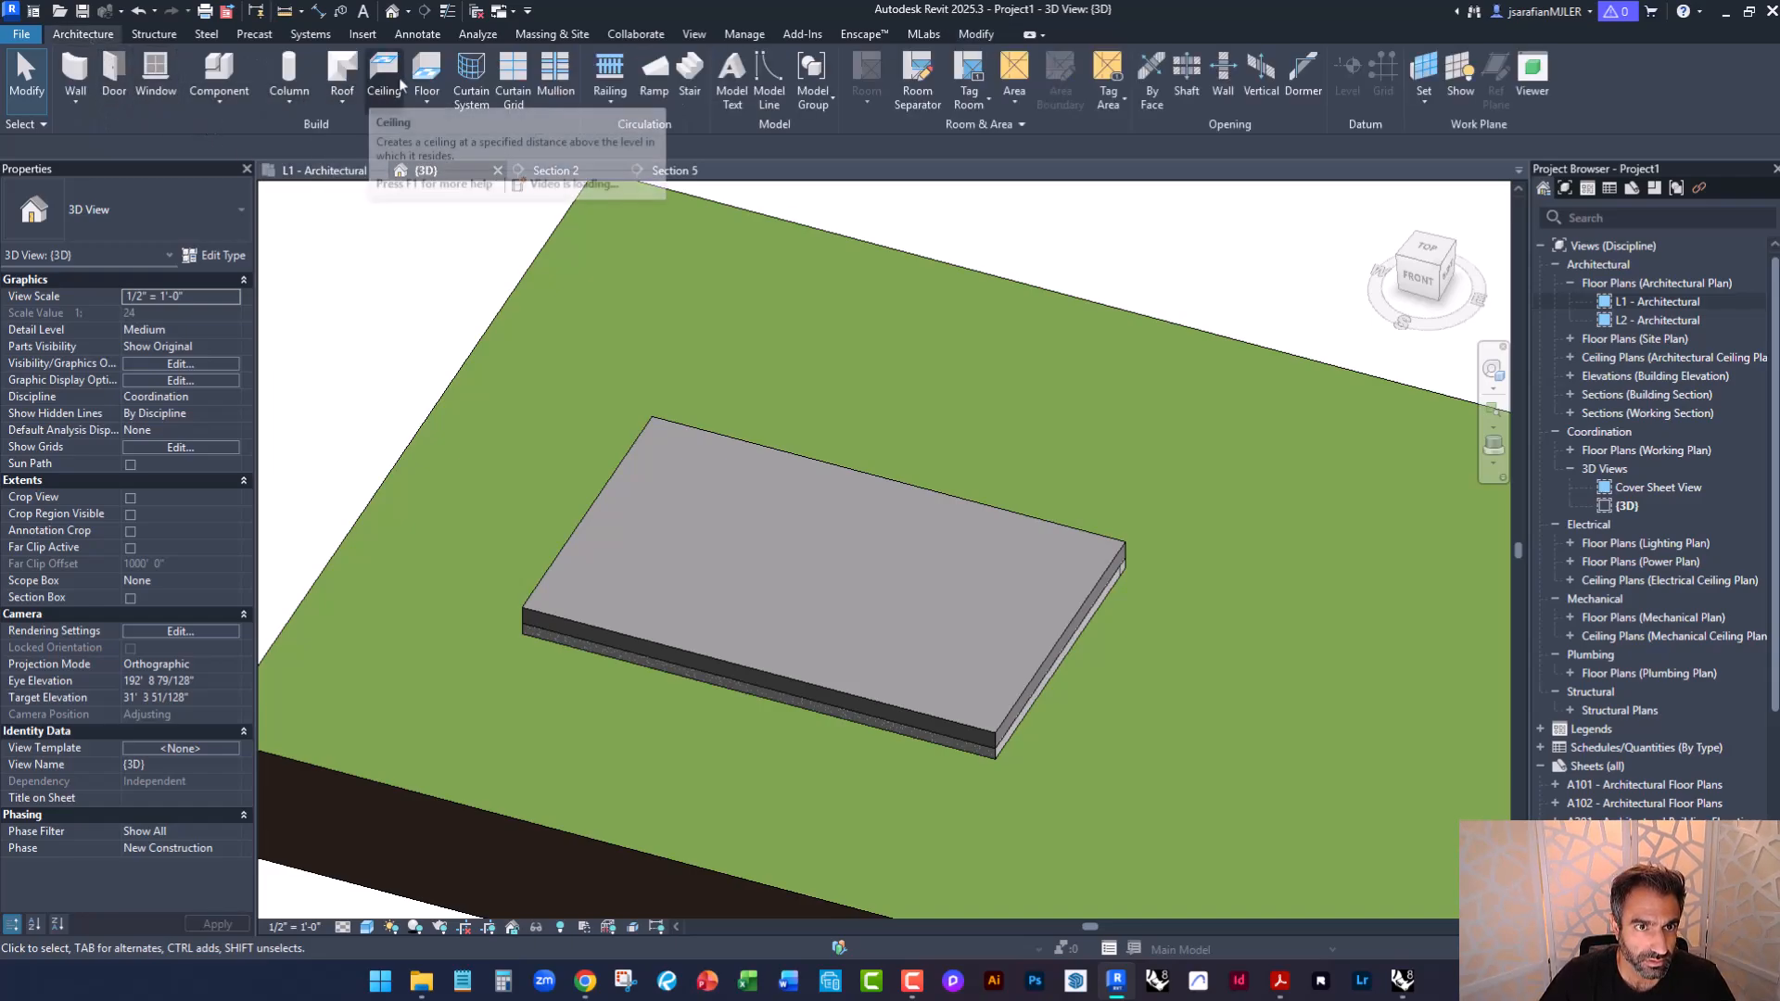
{"action": "left_click", "coordinate": [76, 74]}
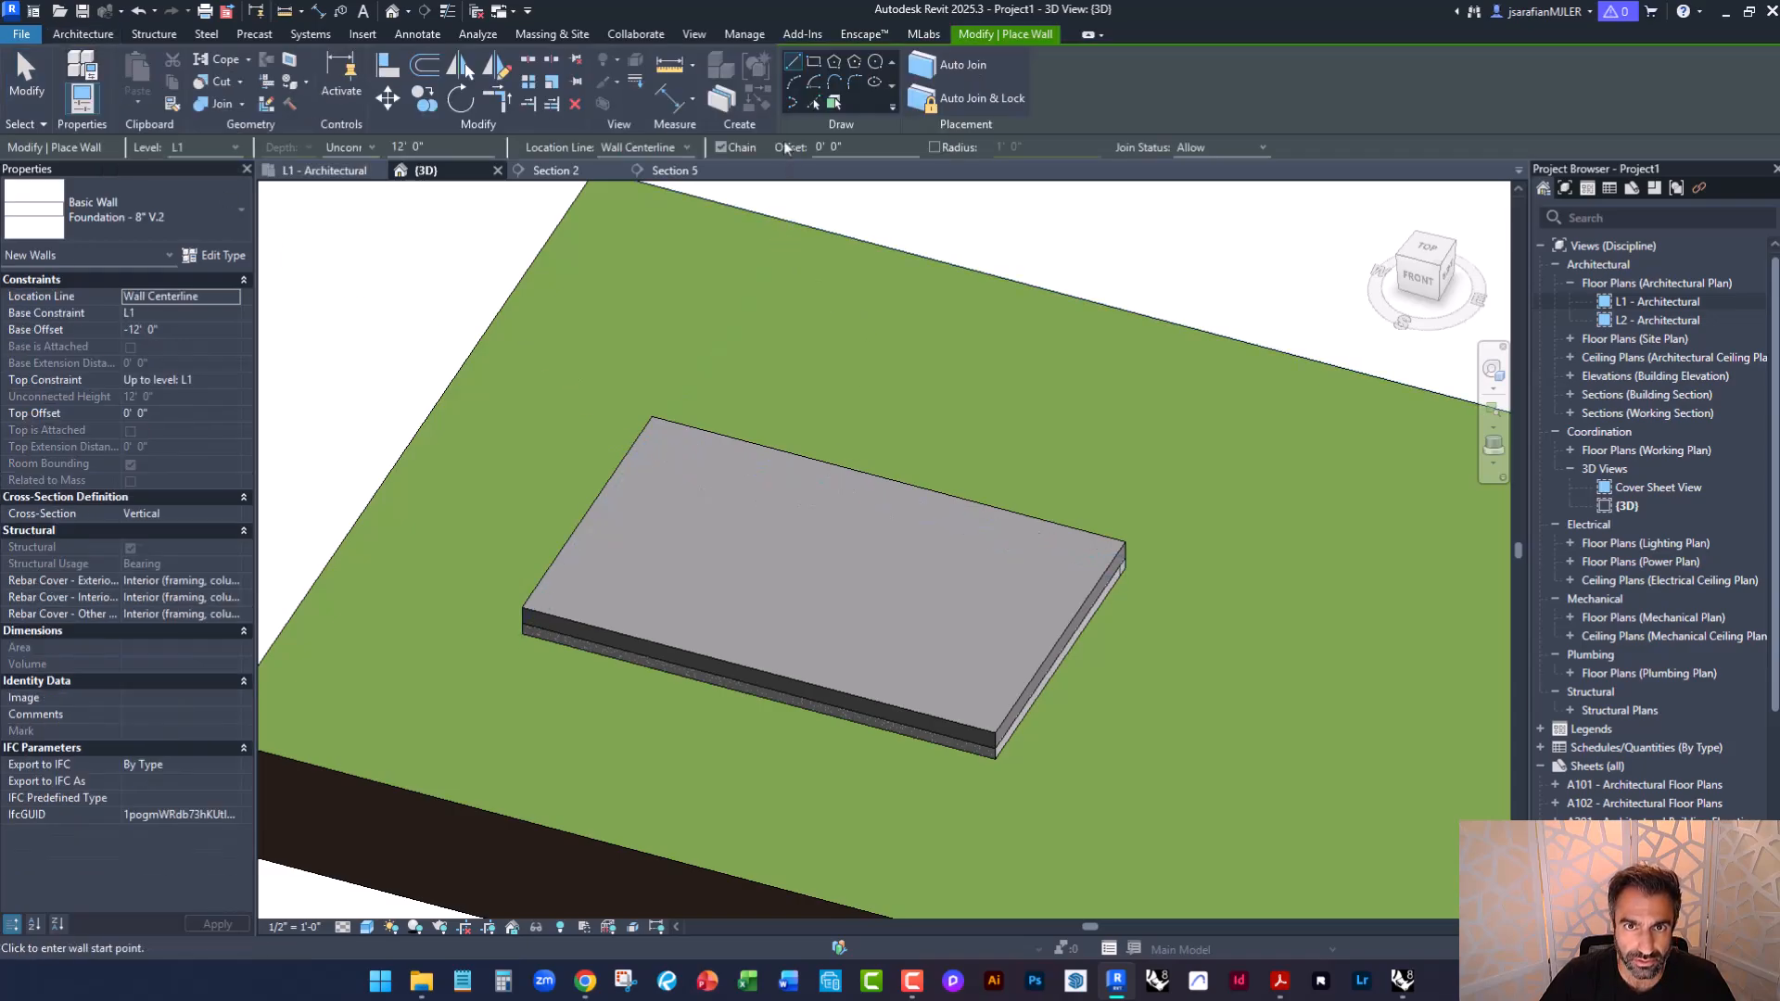
{"action": "left_click", "coordinate": [814, 104]}
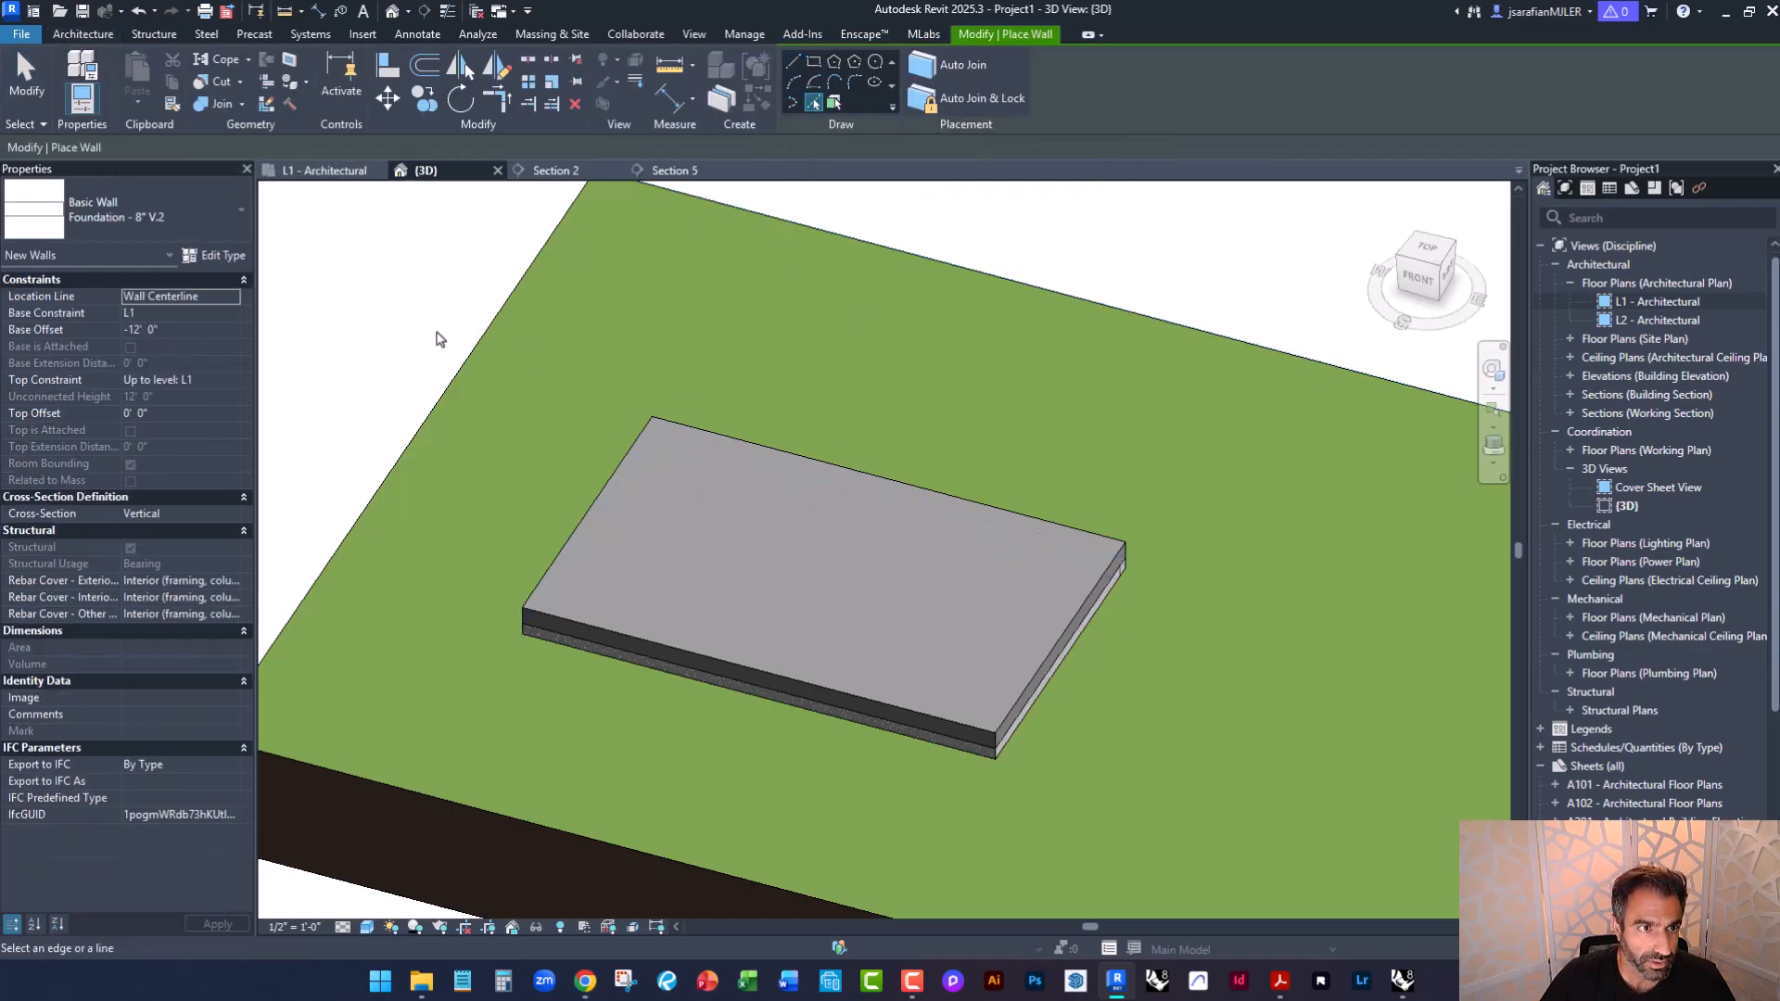
{"action": "left_click", "coordinate": [169, 211]}
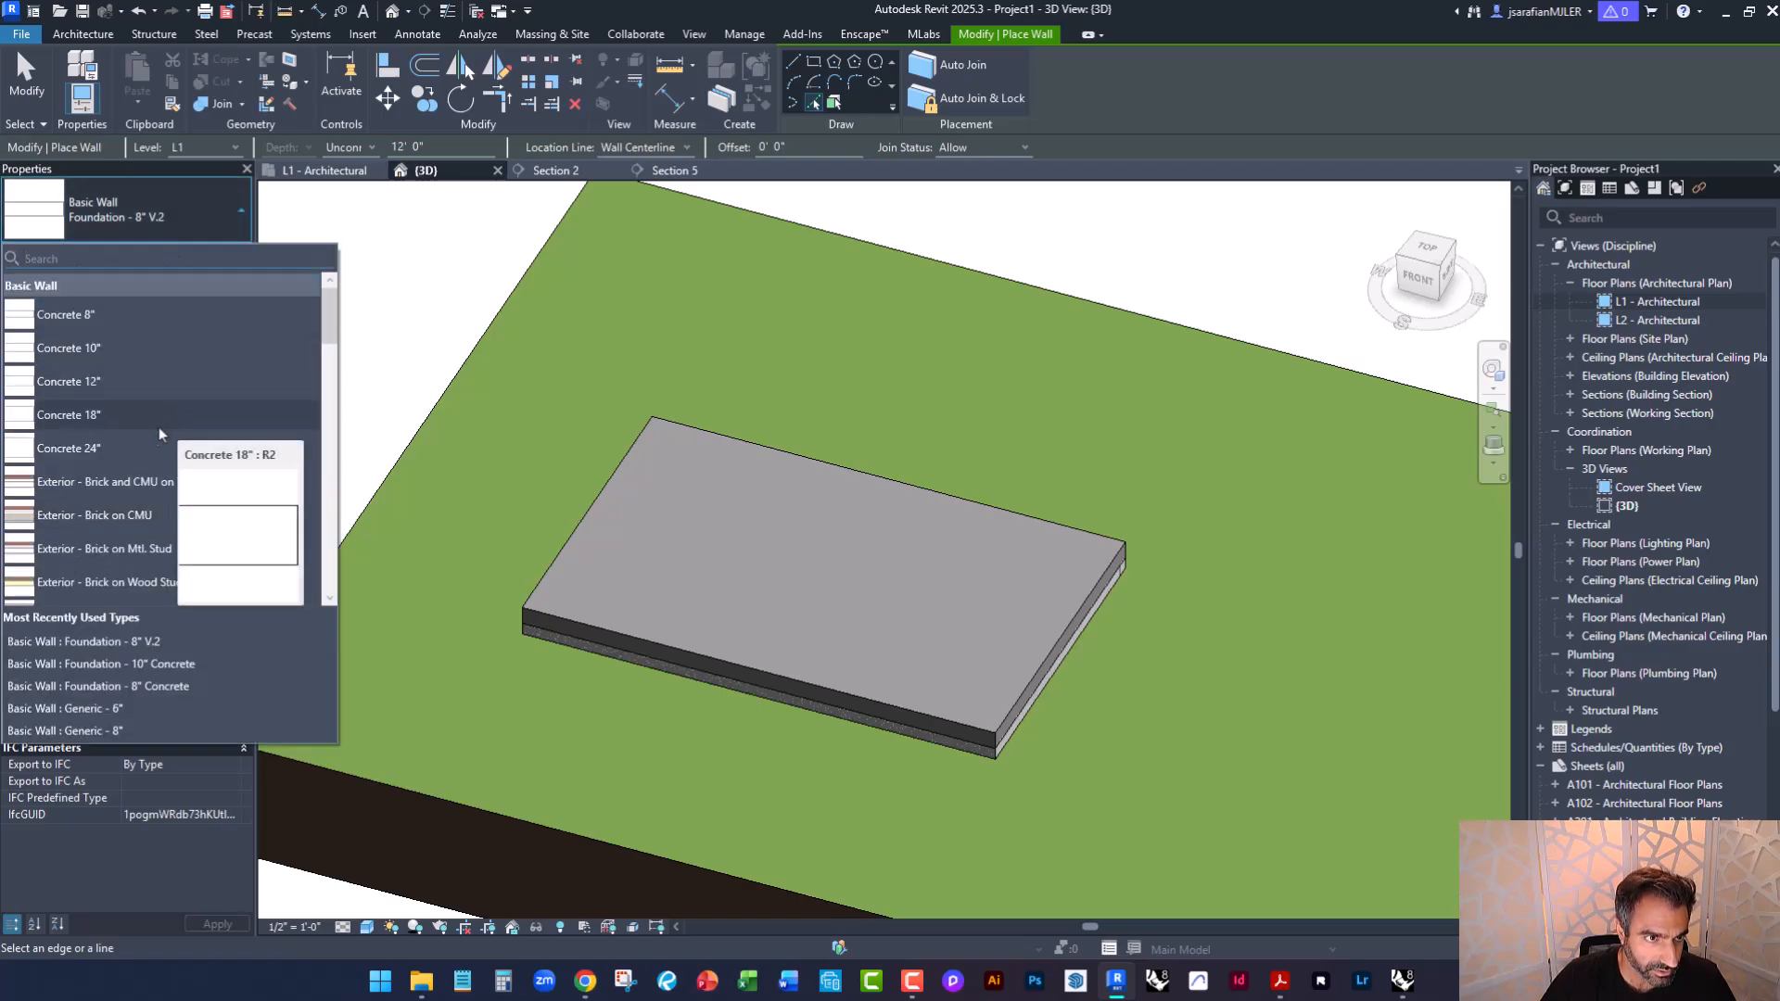
{"action": "scroll", "coordinate": [144, 445], "scroll_direction": "down", "scroll_amount": 2}
{"action": "scroll", "coordinate": [144, 464], "scroll_direction": "down", "scroll_amount": 6}
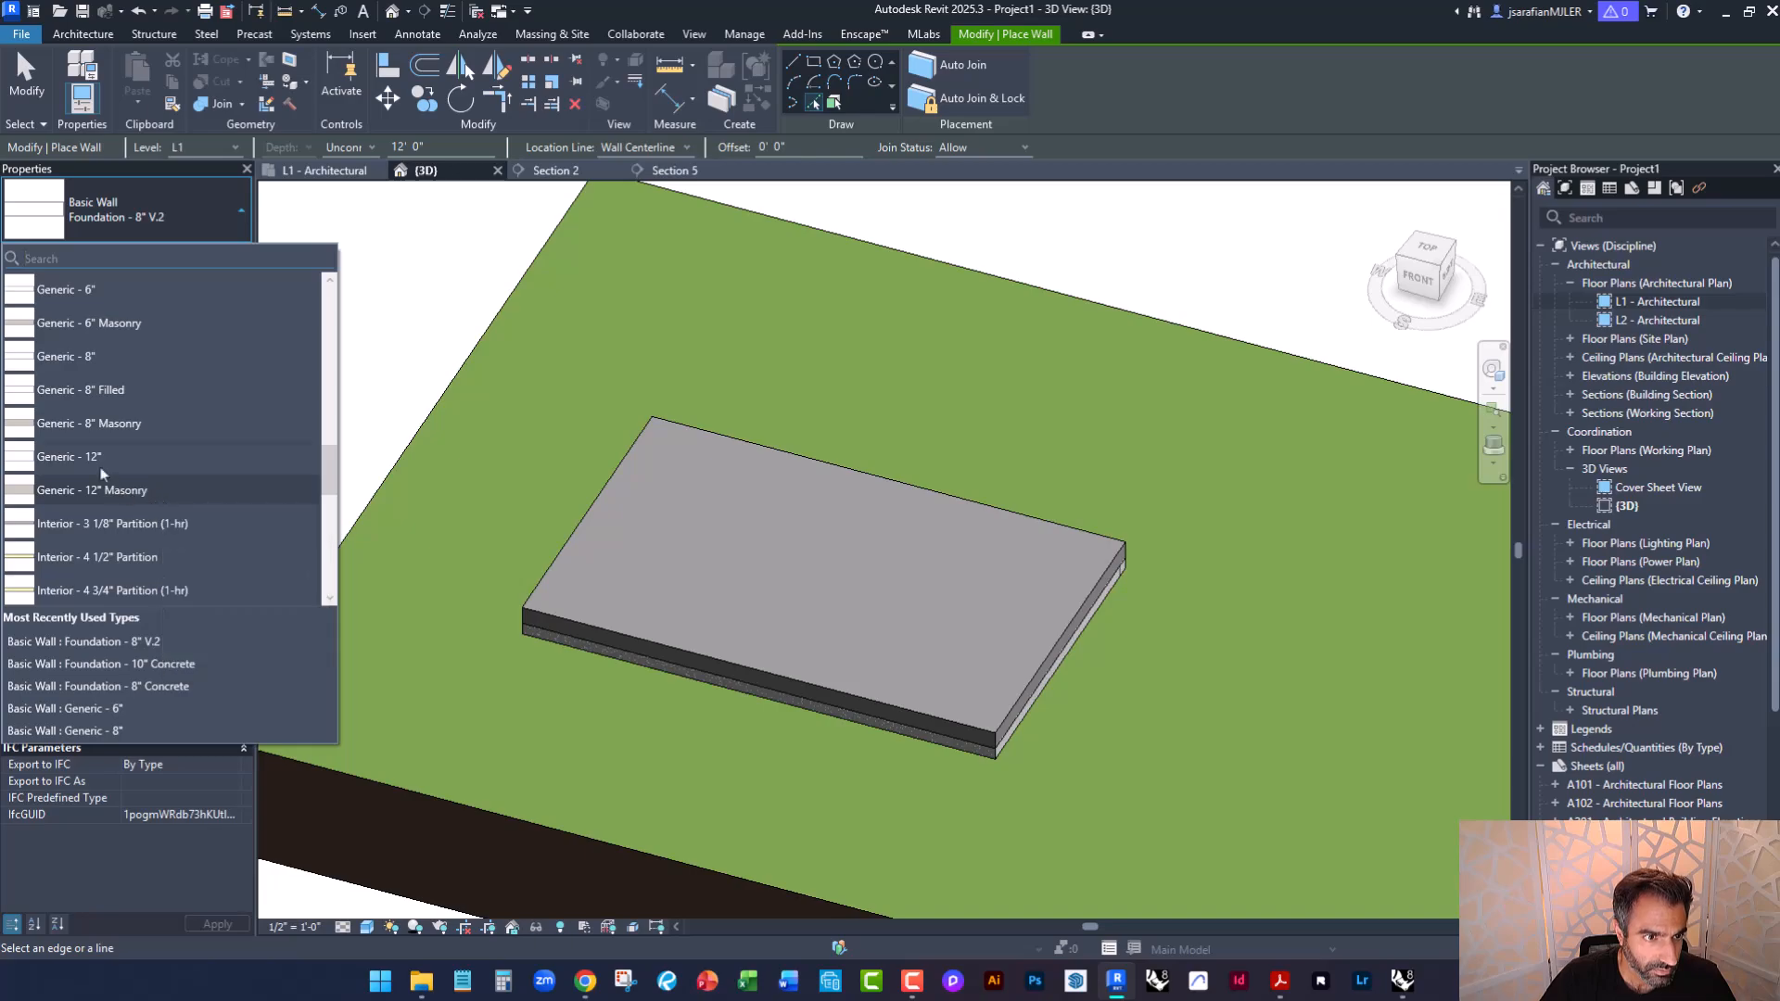
{"action": "left_click", "coordinate": [96, 292]}
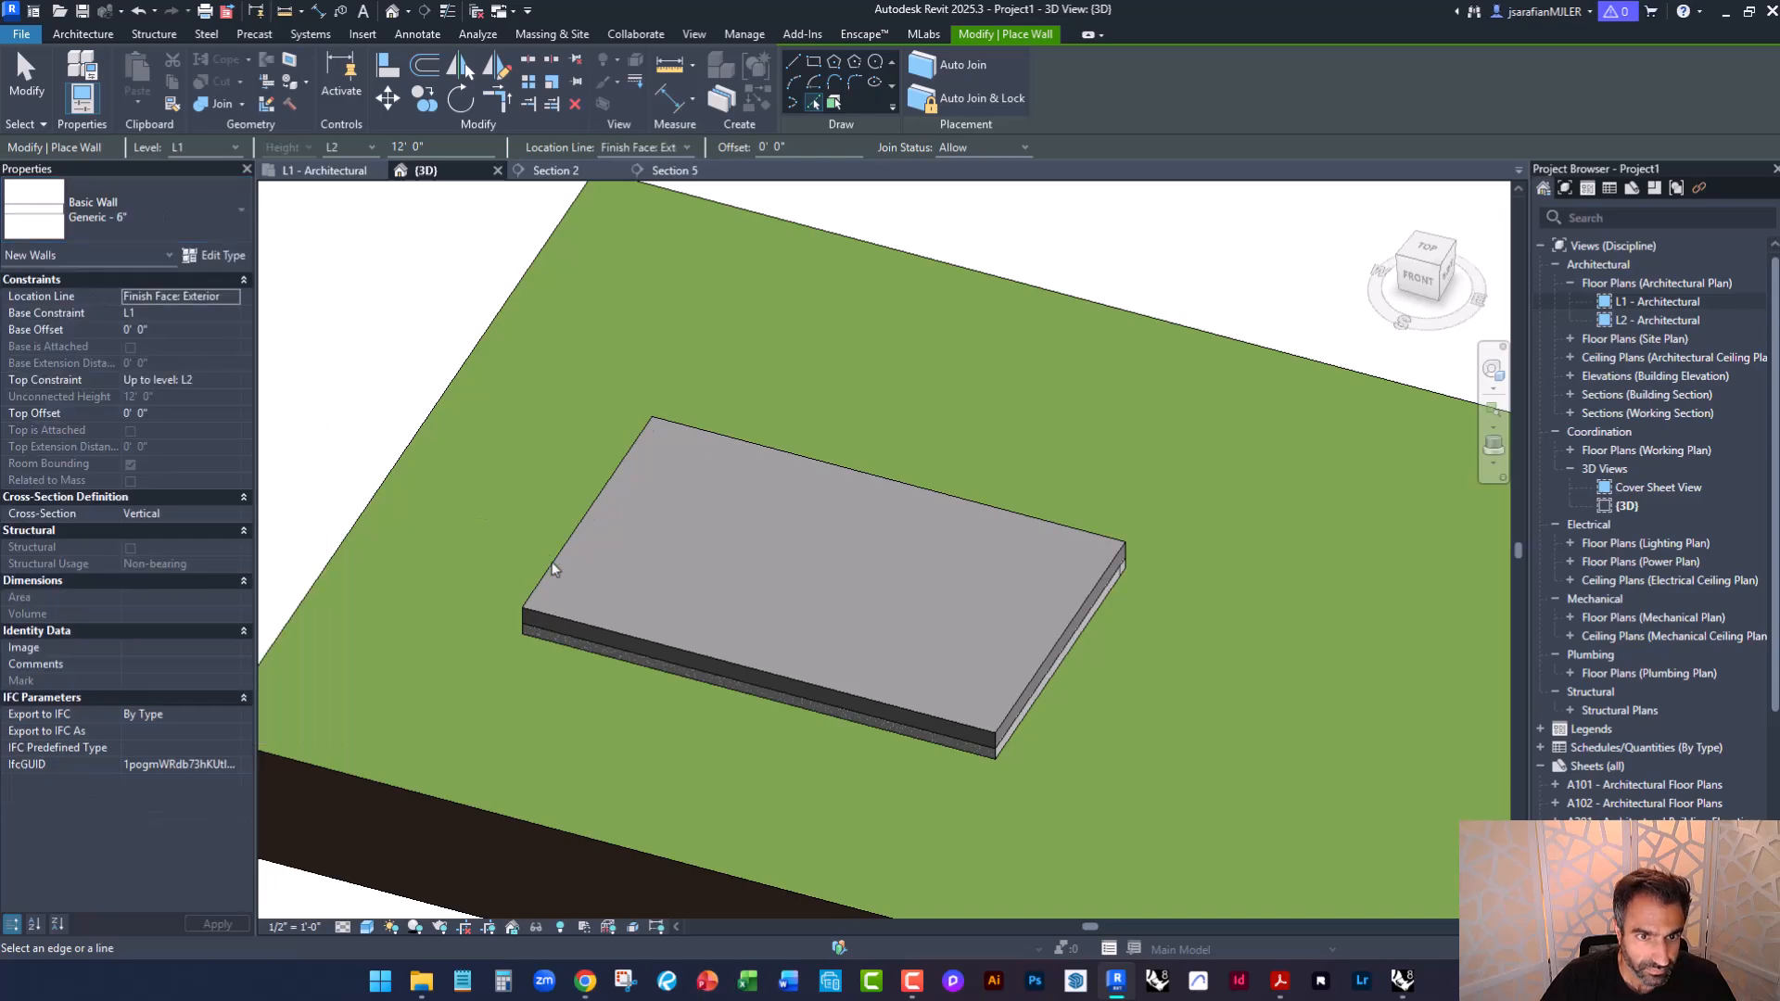
Try to place a wall along one long slab edge with the location line at Finish Face: Exterior.
{"action": "left_click", "coordinate": [686, 148]}
{"action": "left_click", "coordinate": [690, 196]}
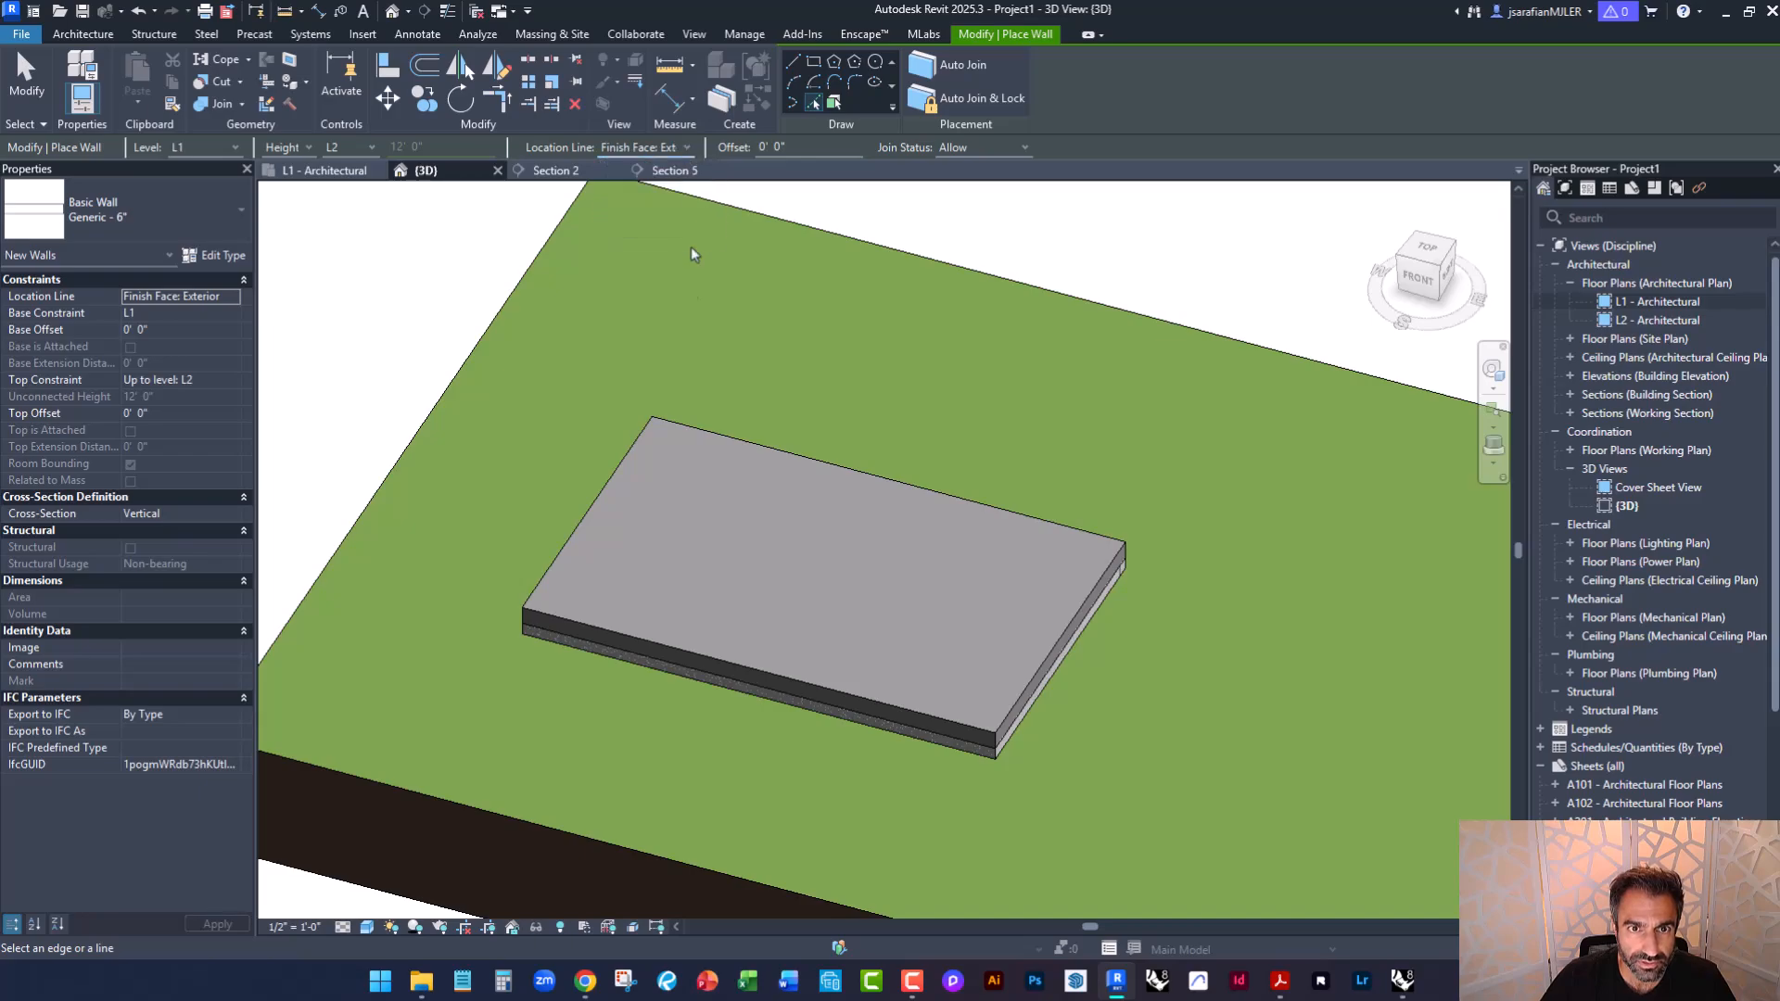
{"action": "left_click", "coordinate": [592, 631]}
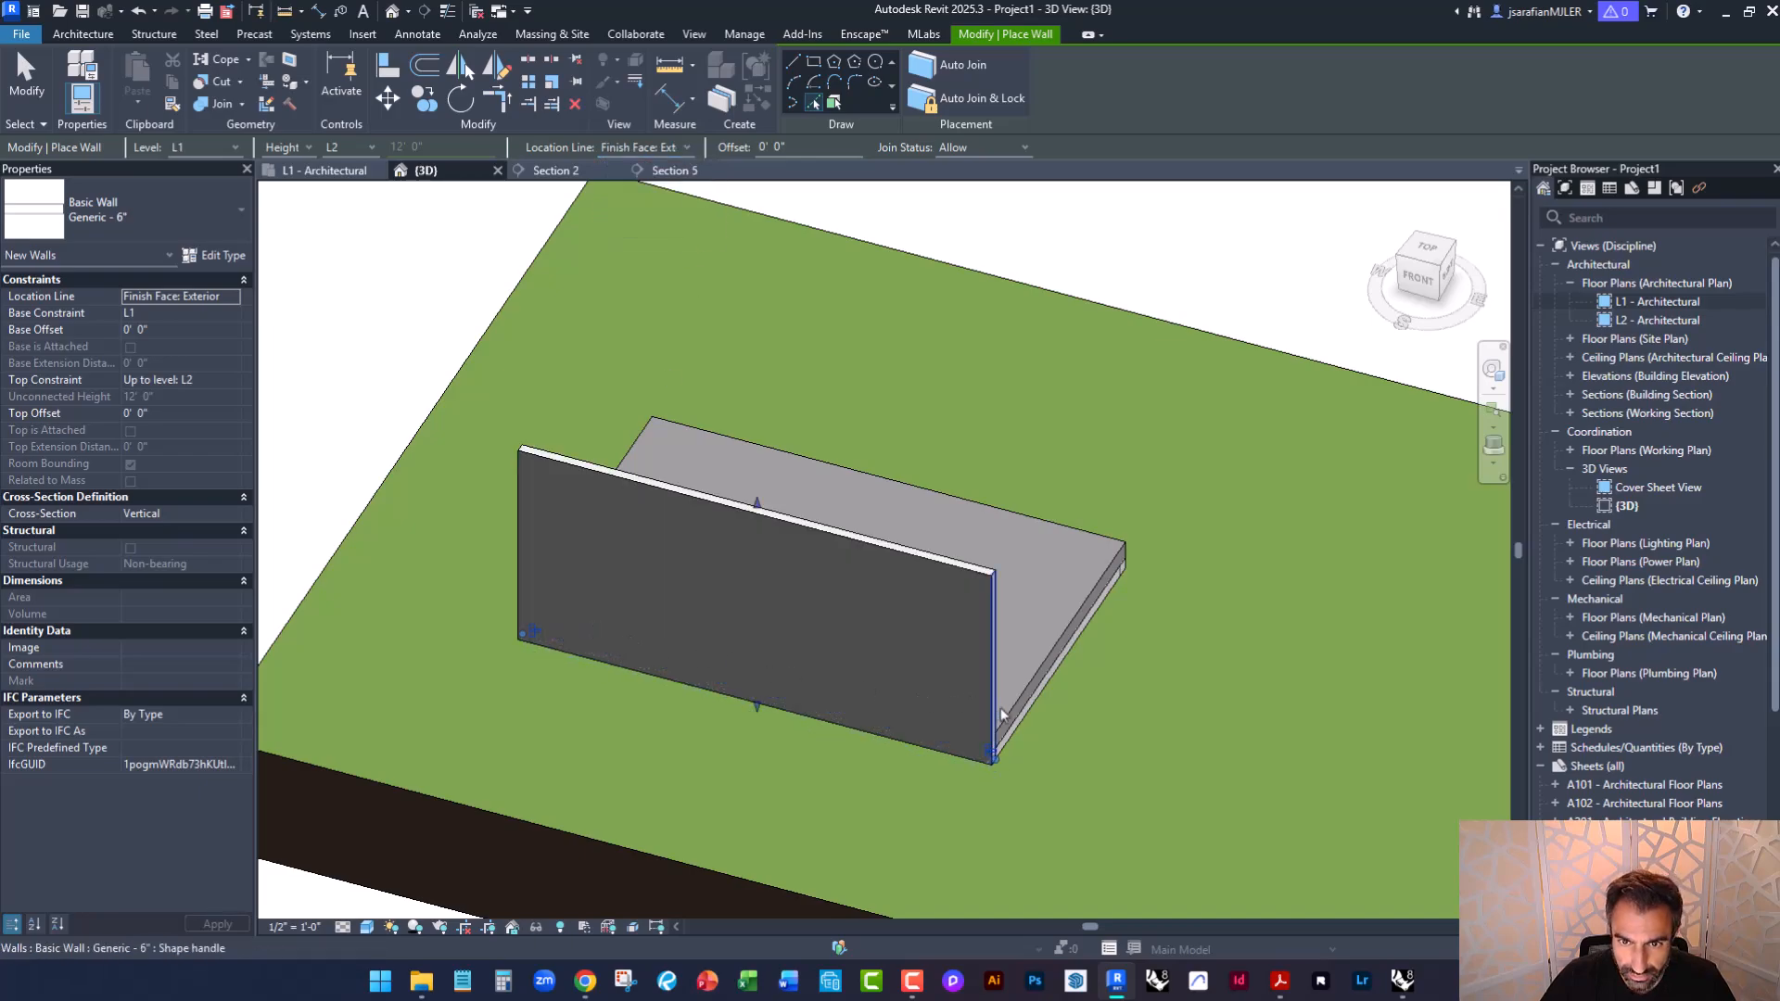
{"action": "middle_click_drag", "start_coordinate": [1046, 743], "coordinate": [834, 822], "text": "shift"}
{"action": "middle_click_drag", "start_coordinate": [801, 725], "coordinate": [932, 690], "text": "shift"}
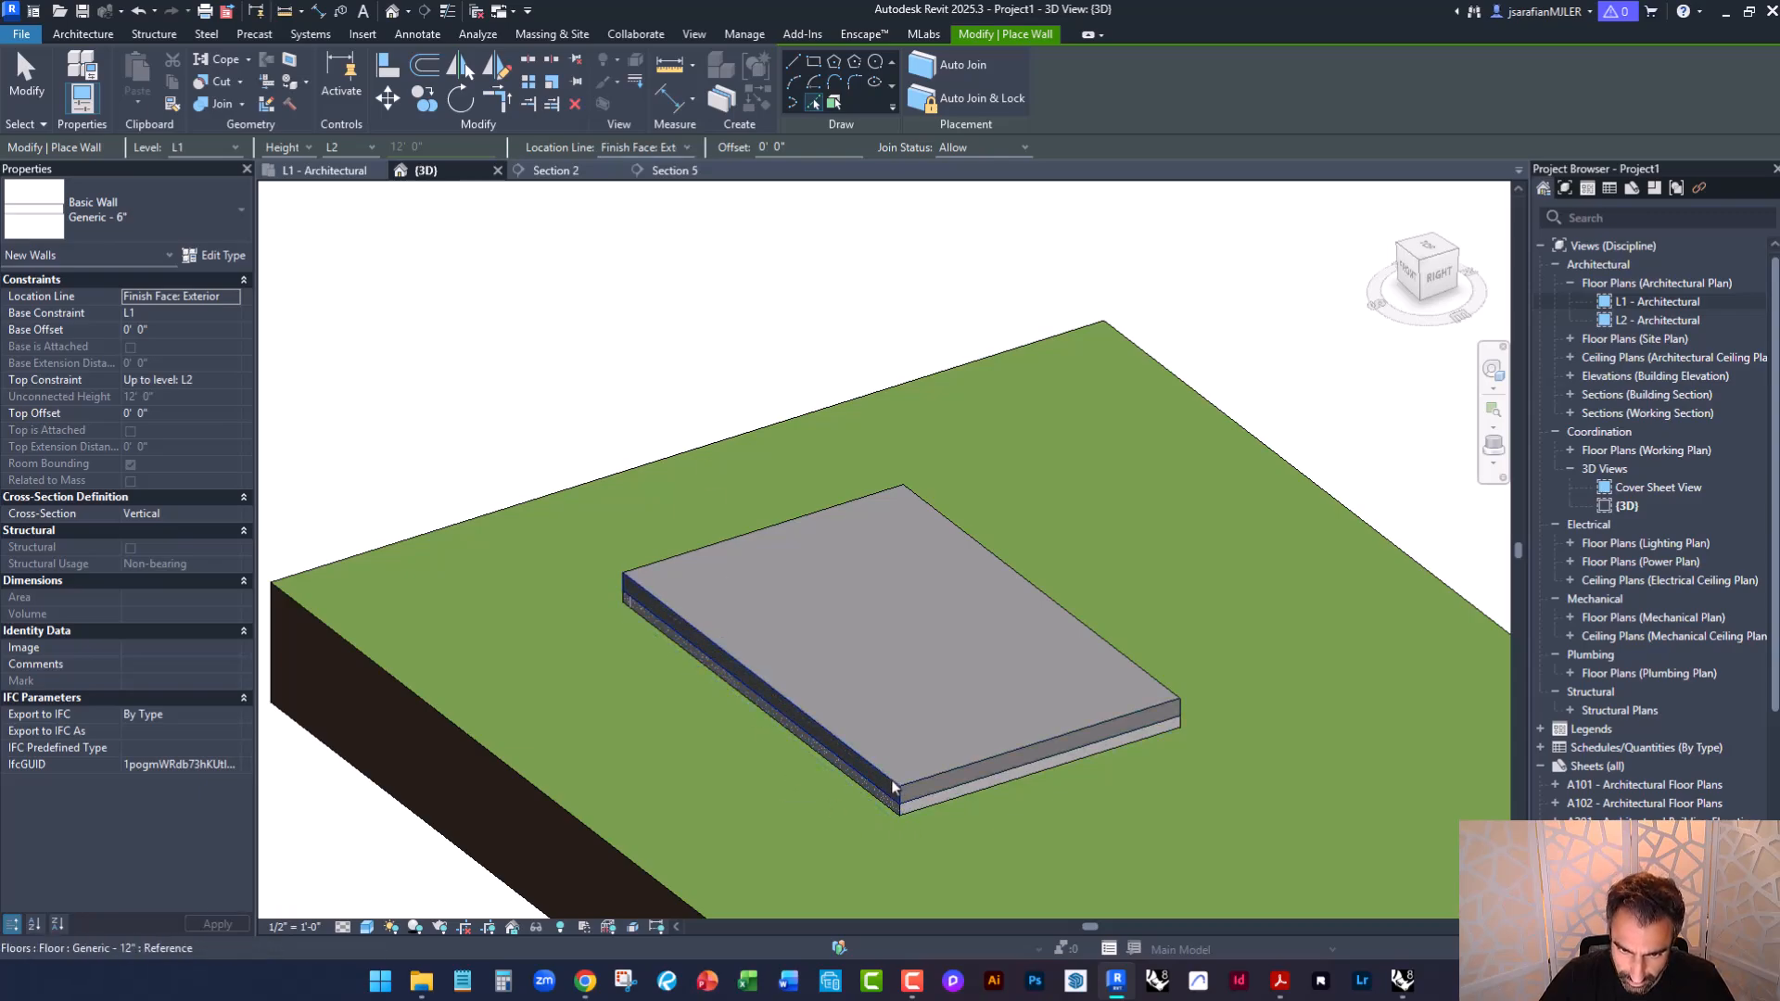
Set the new walls' base offset to 20", try one along the slab's long edge, and undo that wall.
{"action": "left_click", "coordinate": [151, 328]}
{"action": "type", "text": "20\""}
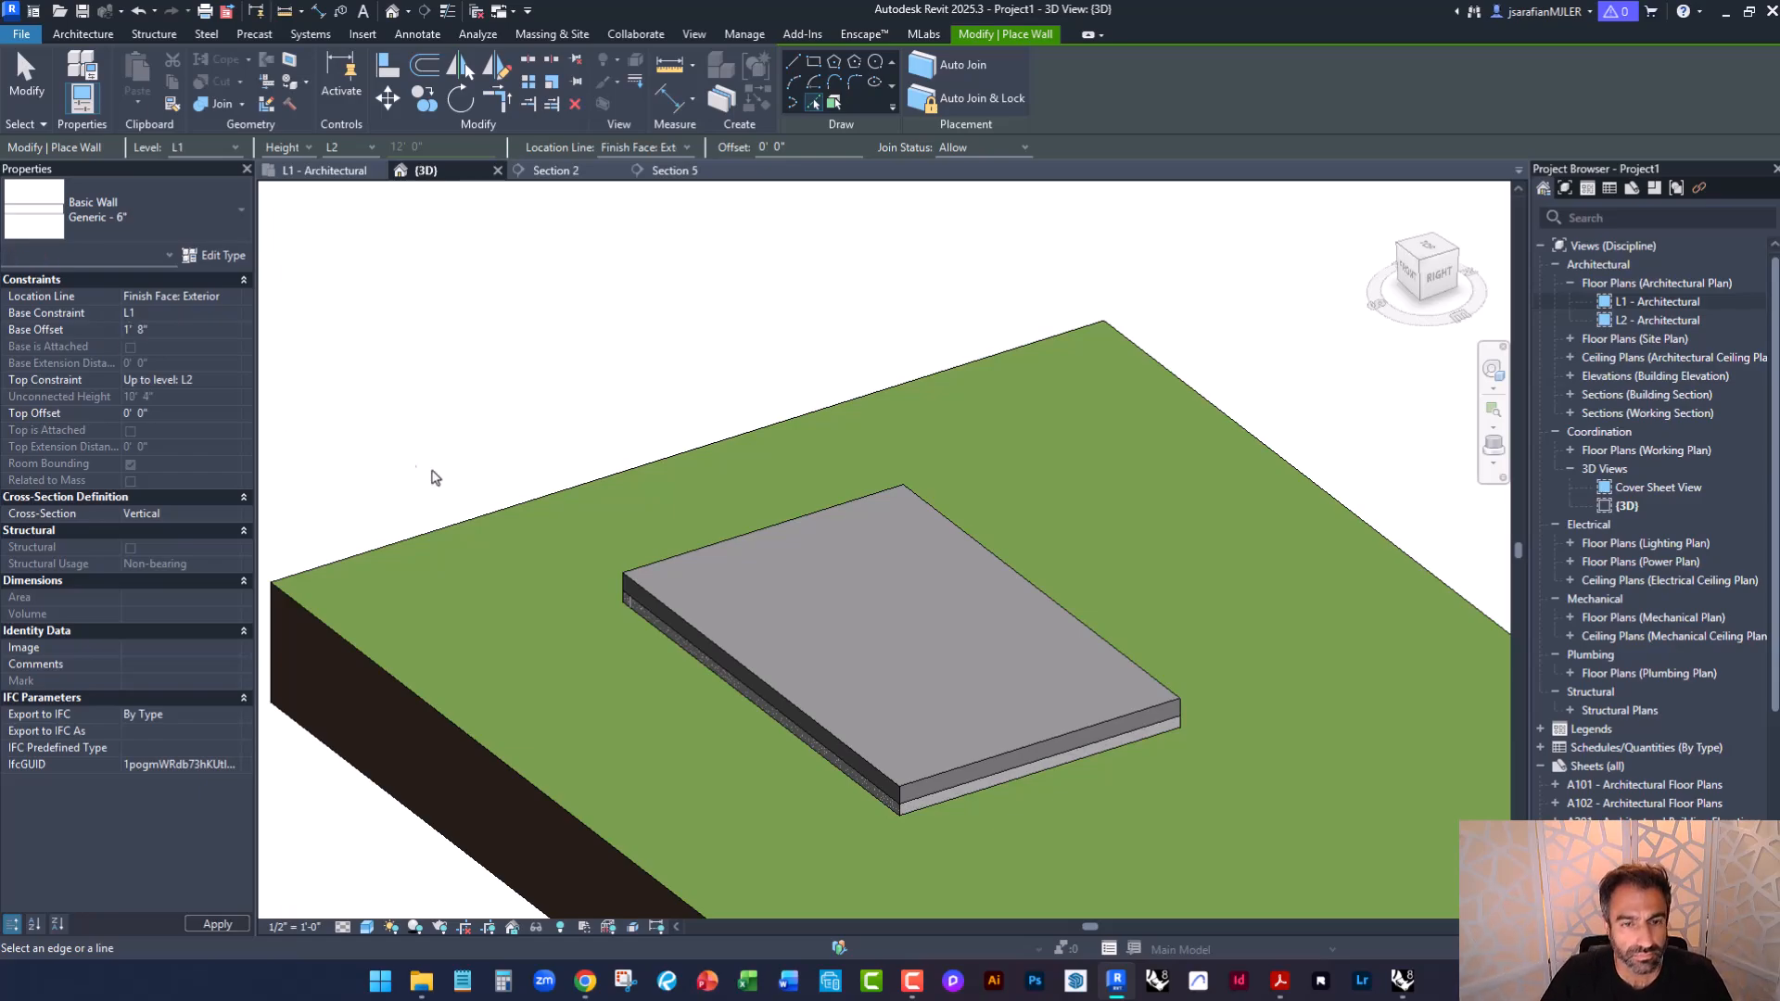
{"action": "left_click", "coordinate": [655, 603]}
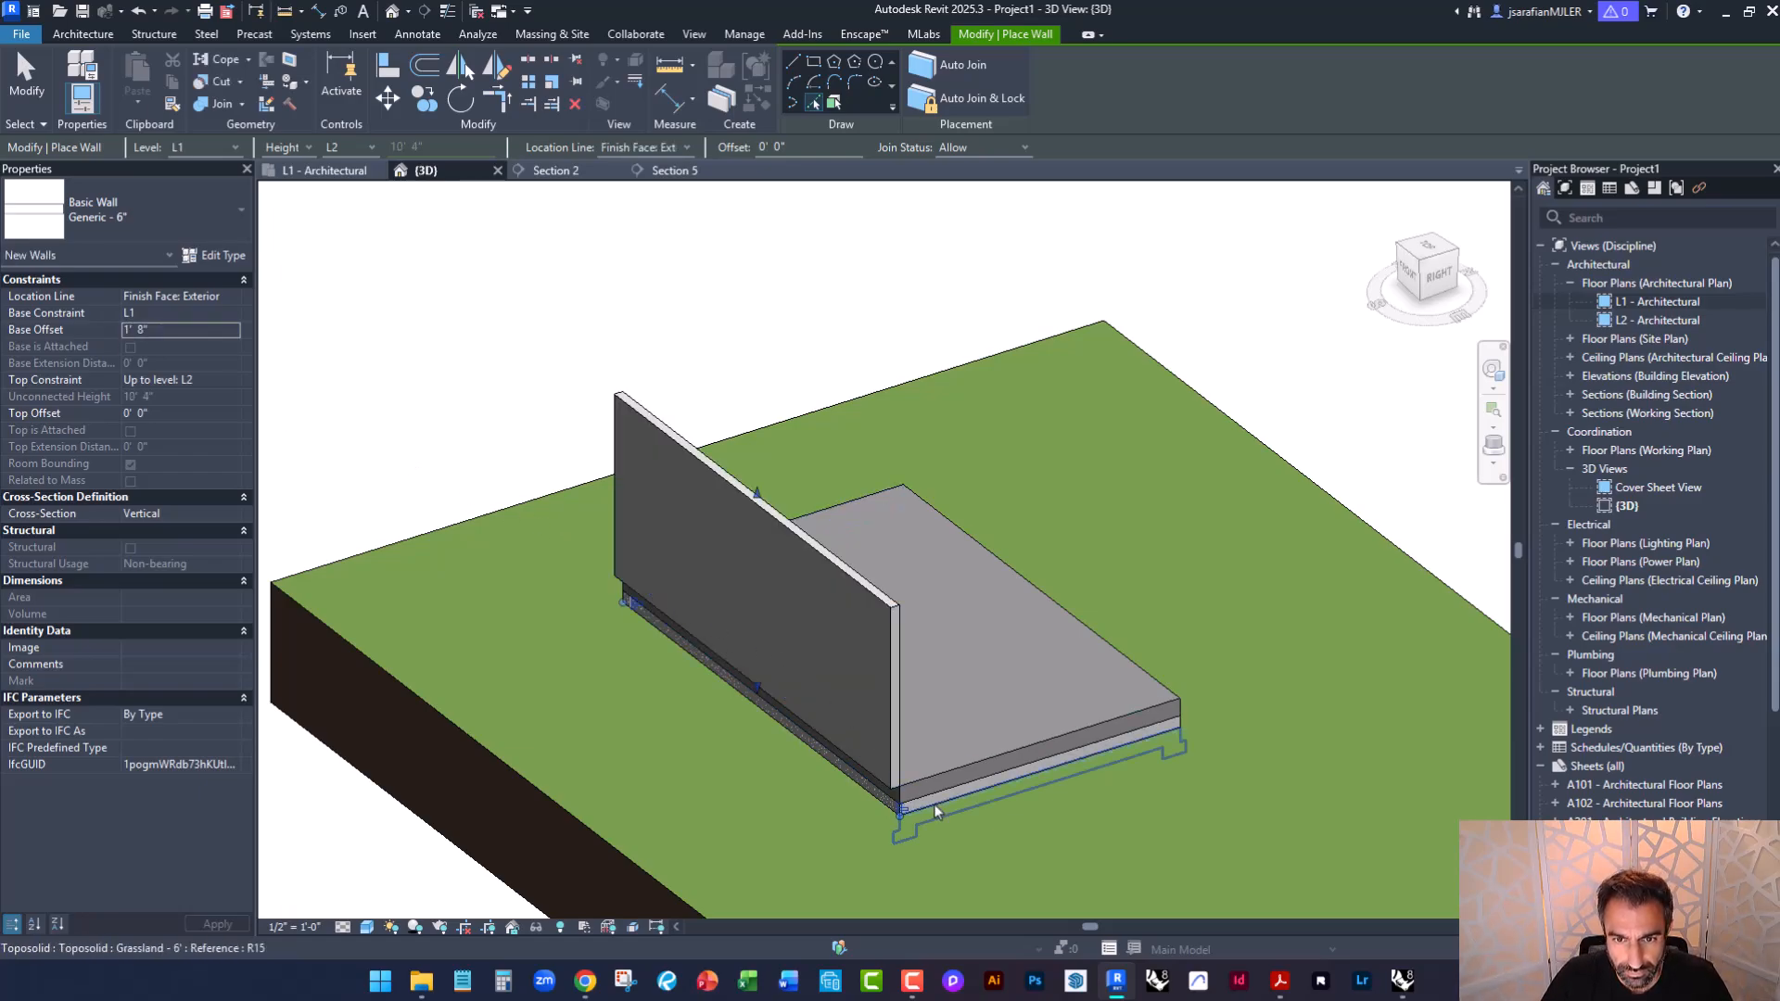
{"action": "key", "text": "ctrl+z"}
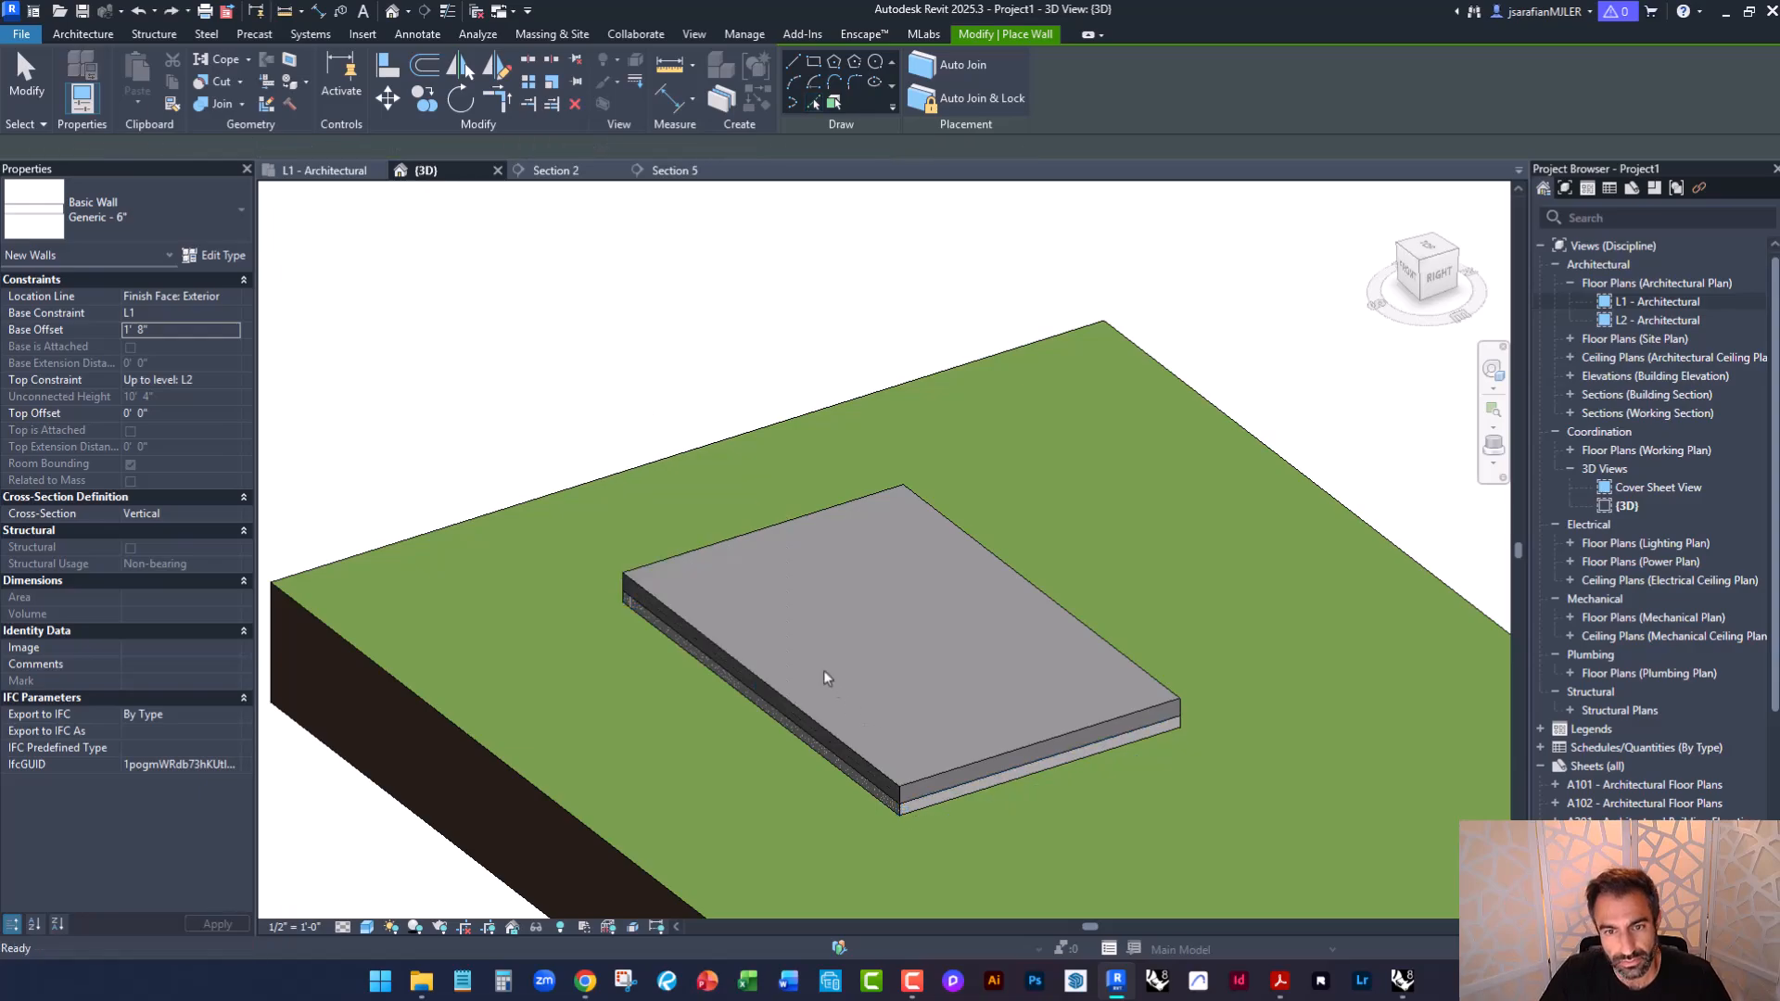
Place walls along all four slab edges with the location line at Finish Face: Interior and finish the wall command.
{"action": "left_click", "coordinate": [688, 147]}
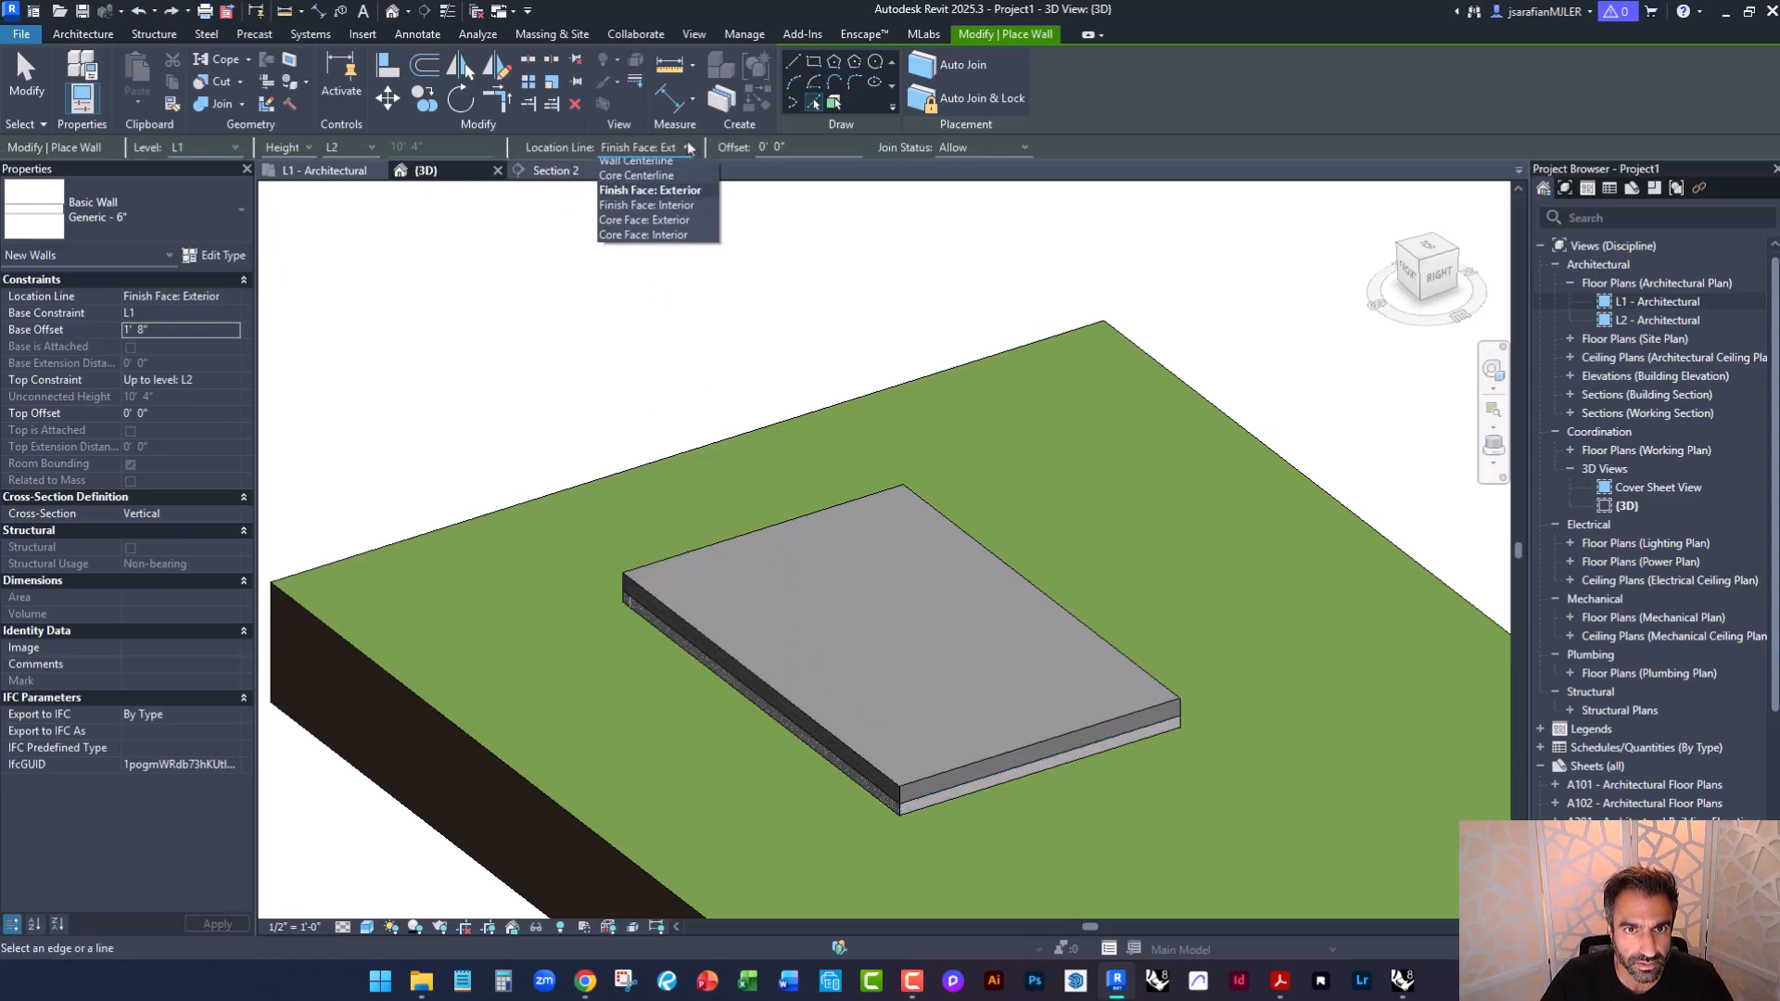
{"action": "left_click", "coordinate": [646, 209]}
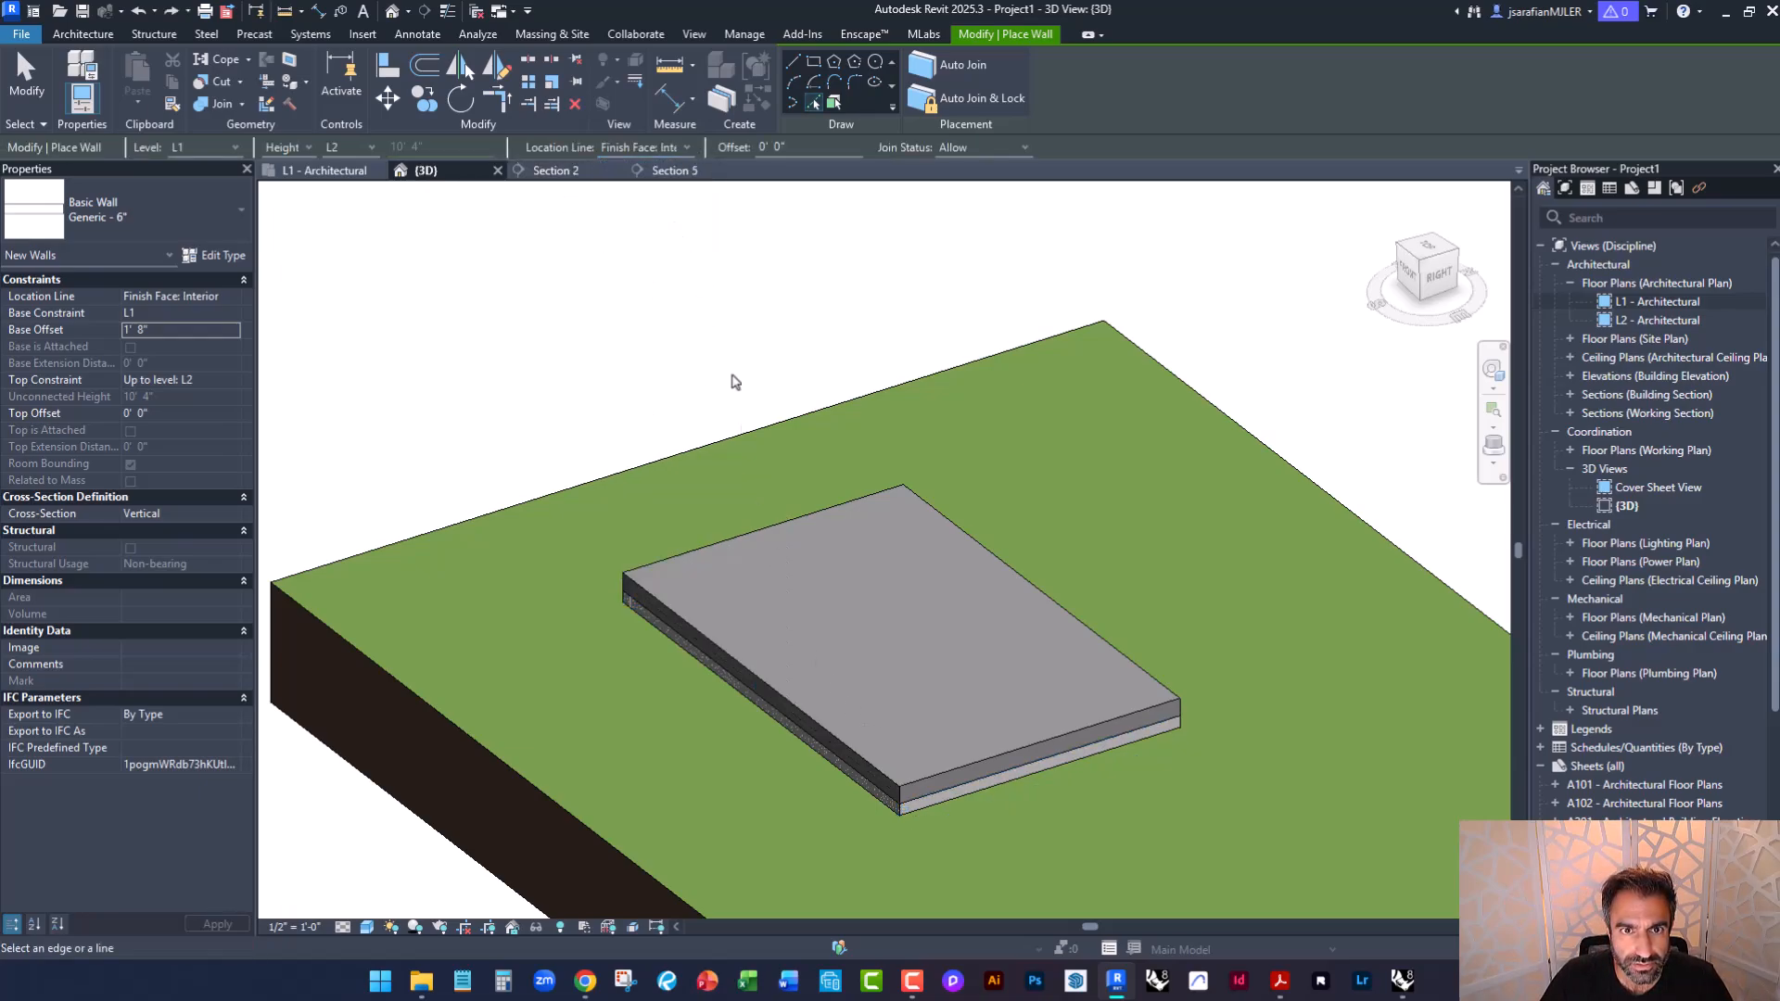
{"action": "left_click", "coordinate": [744, 664]}
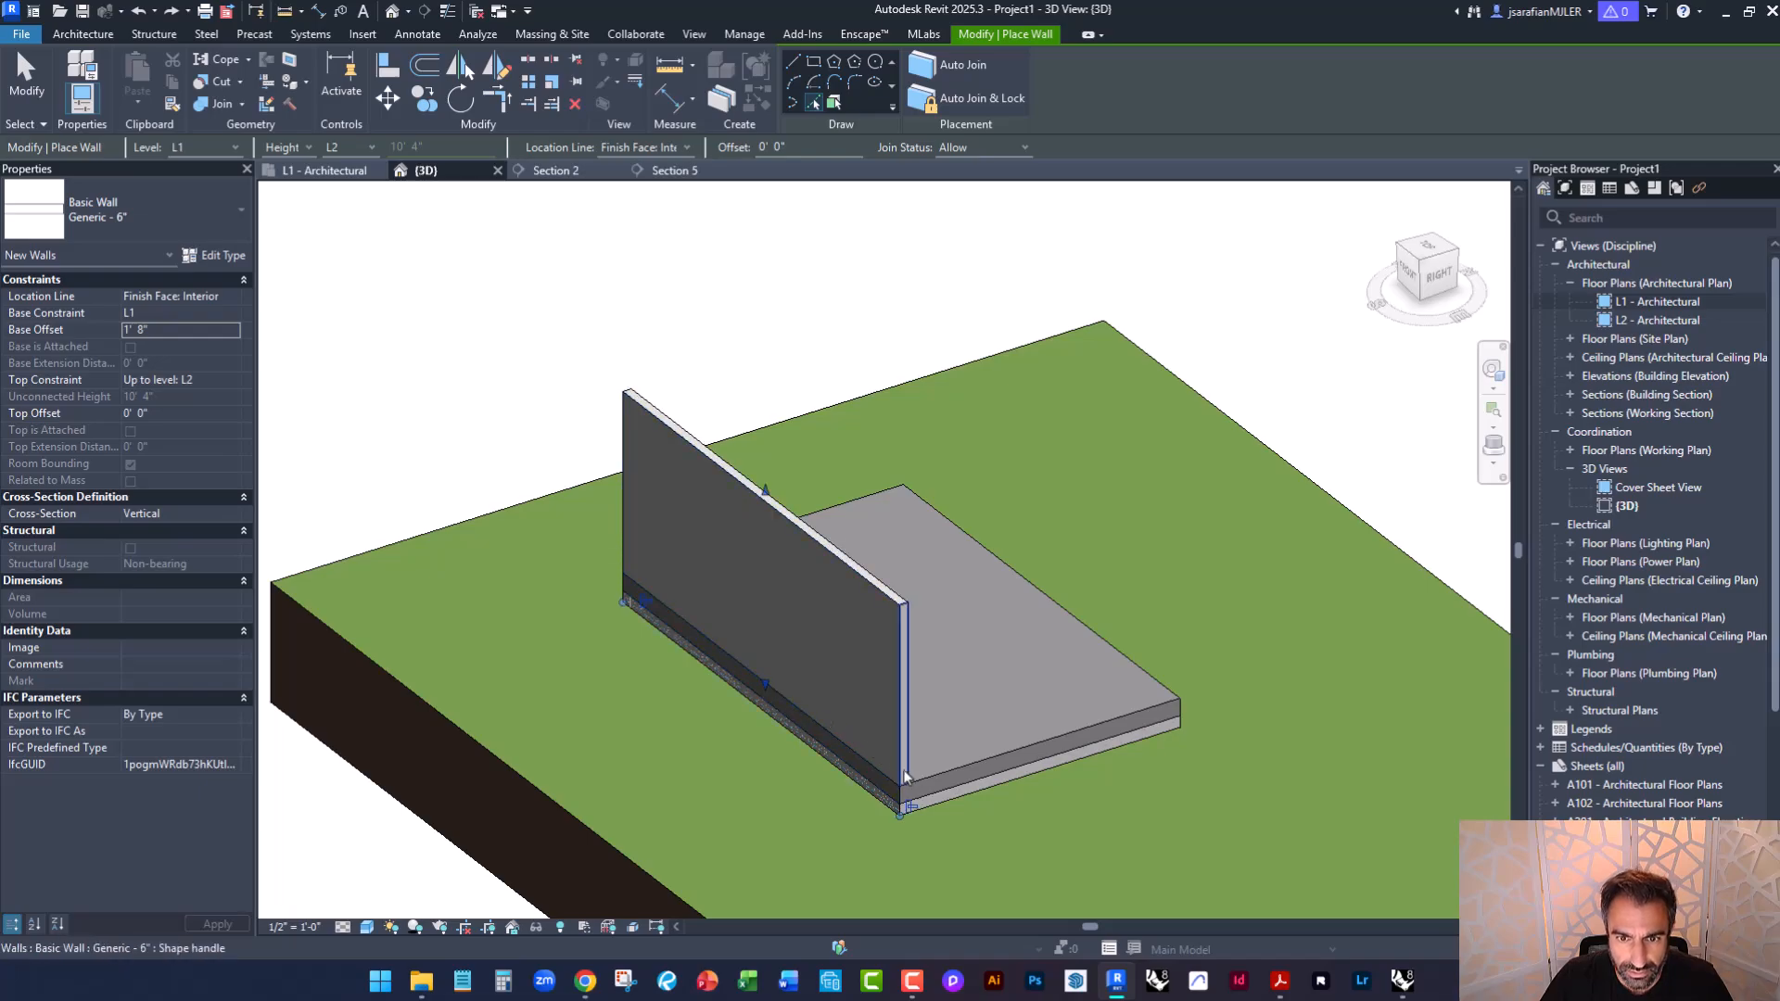
{"action": "left_click", "coordinate": [954, 766]}
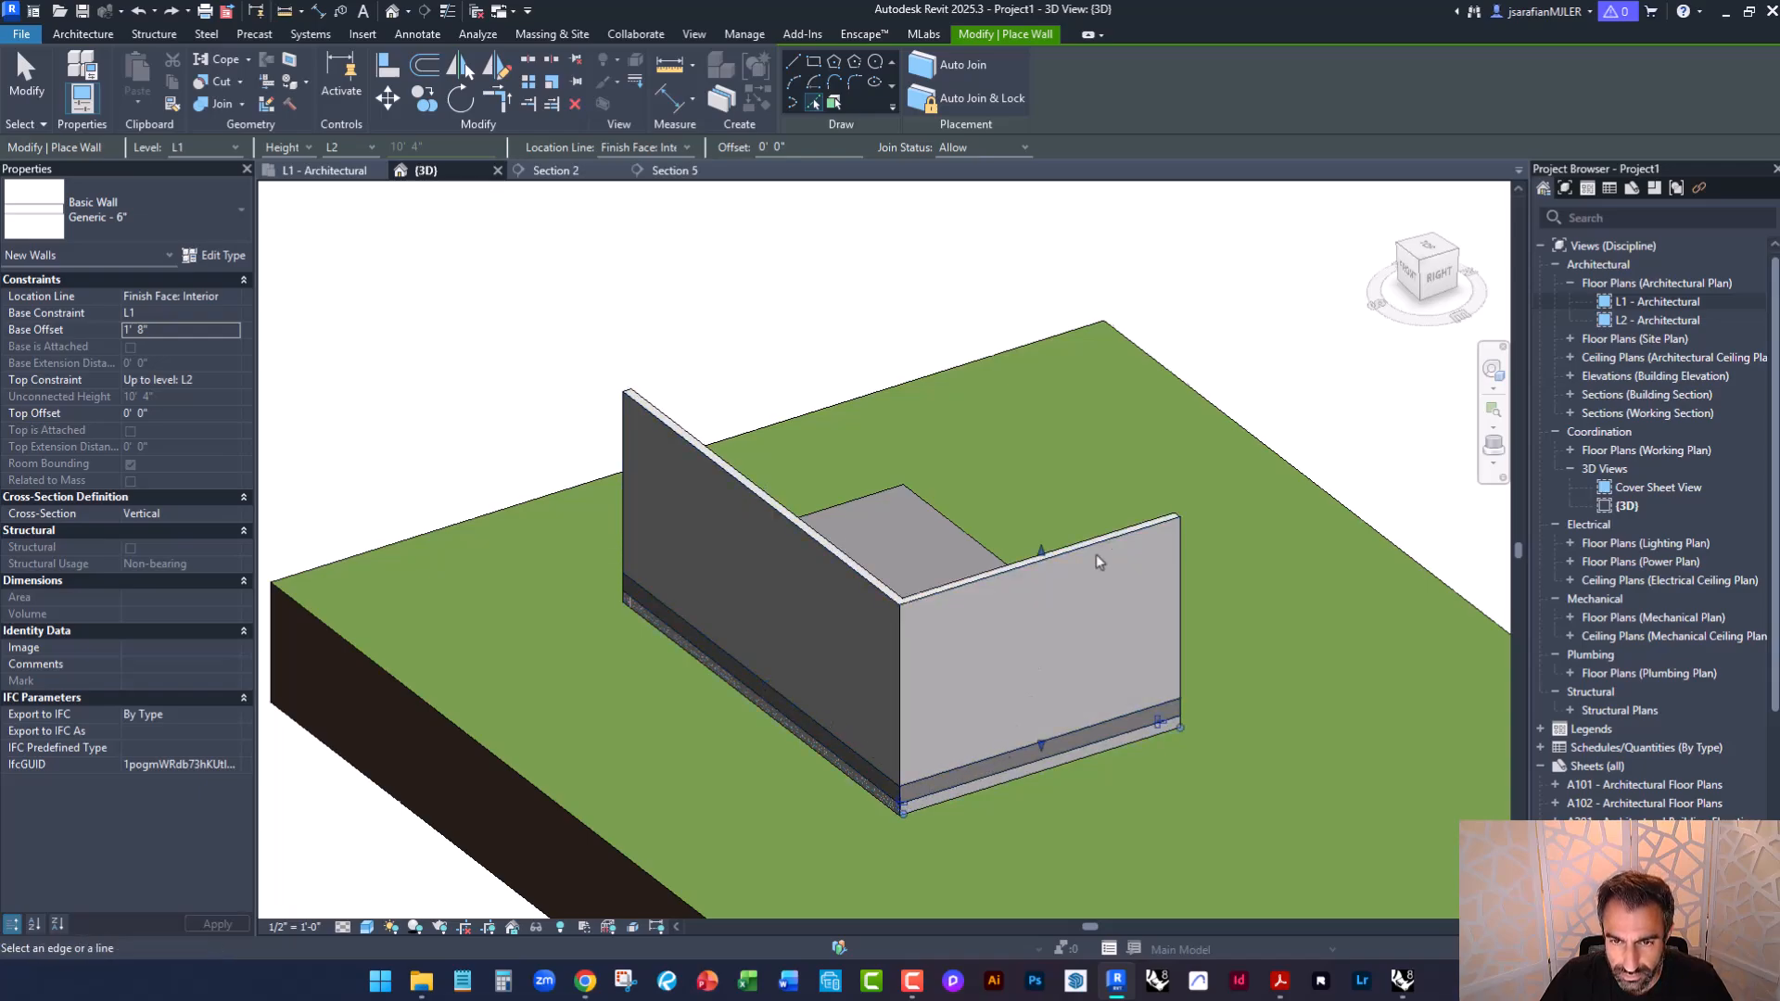
{"action": "middle_click_drag", "start_coordinate": [1096, 555], "coordinate": [769, 576], "text": "shift"}
{"action": "middle_click_drag", "start_coordinate": [1220, 770], "coordinate": [634, 673], "text": "shift"}
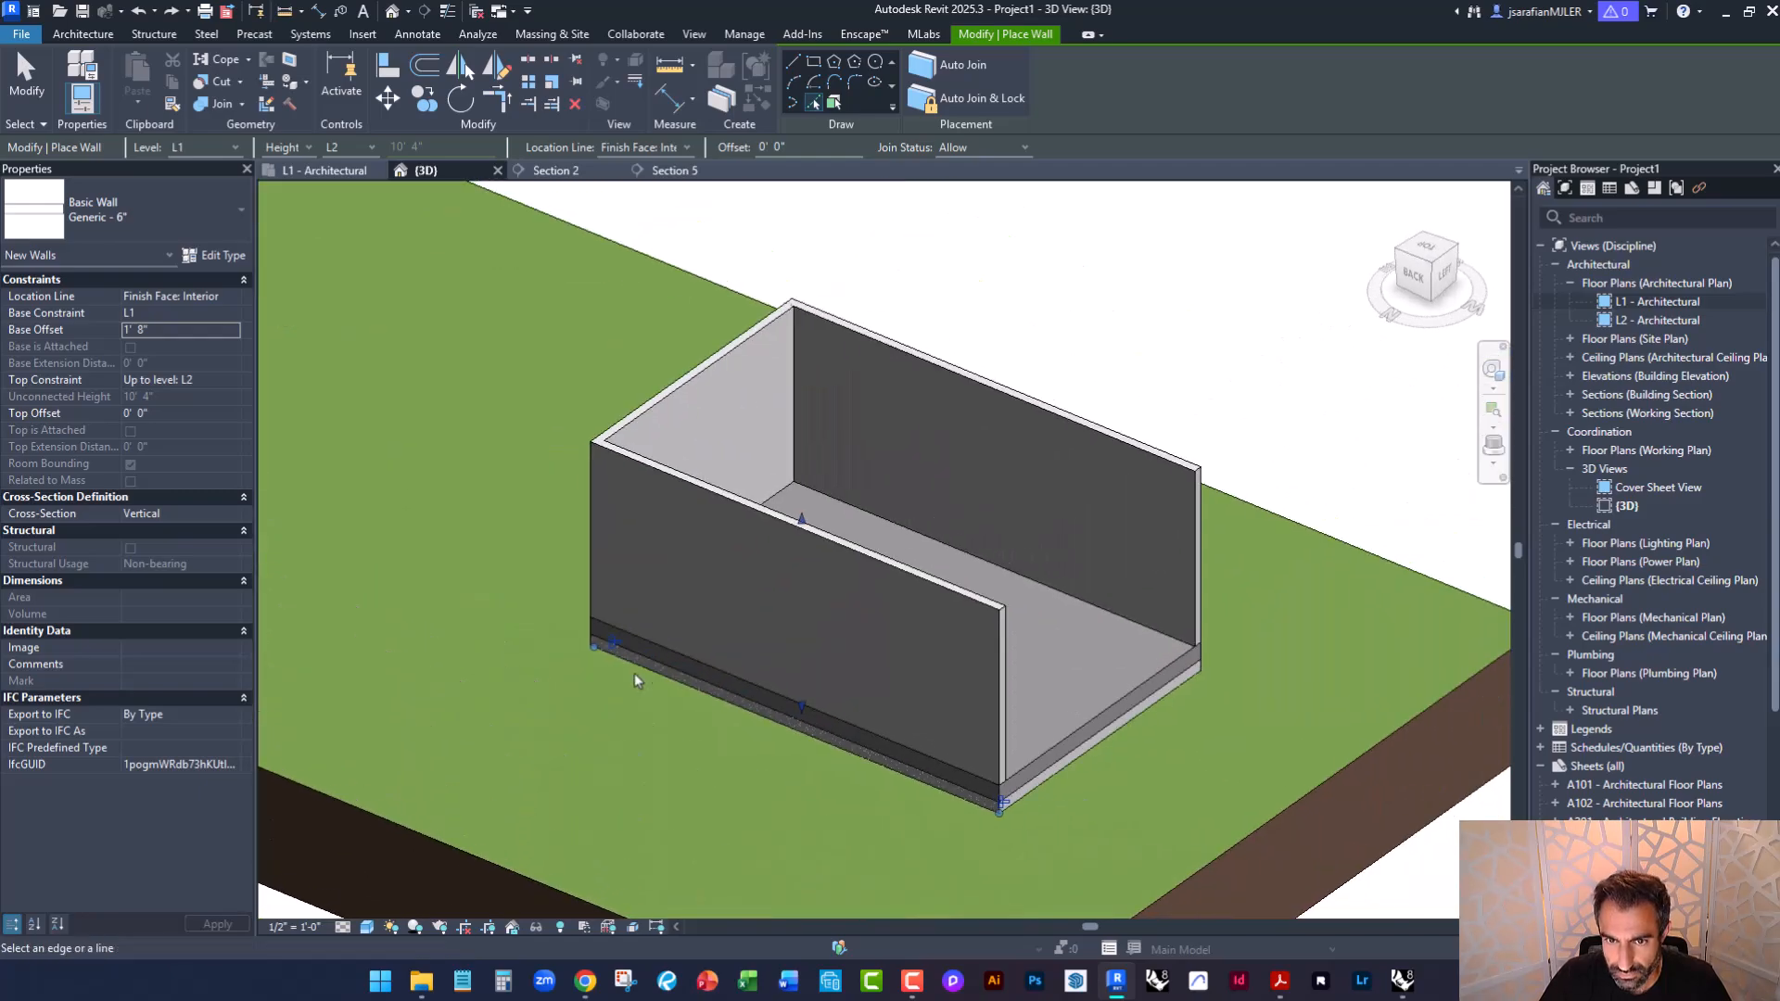
{"action": "left_click", "coordinate": [1061, 753]}
{"action": "scroll", "coordinate": [1213, 491], "scroll_direction": "up", "scroll_amount": 3}
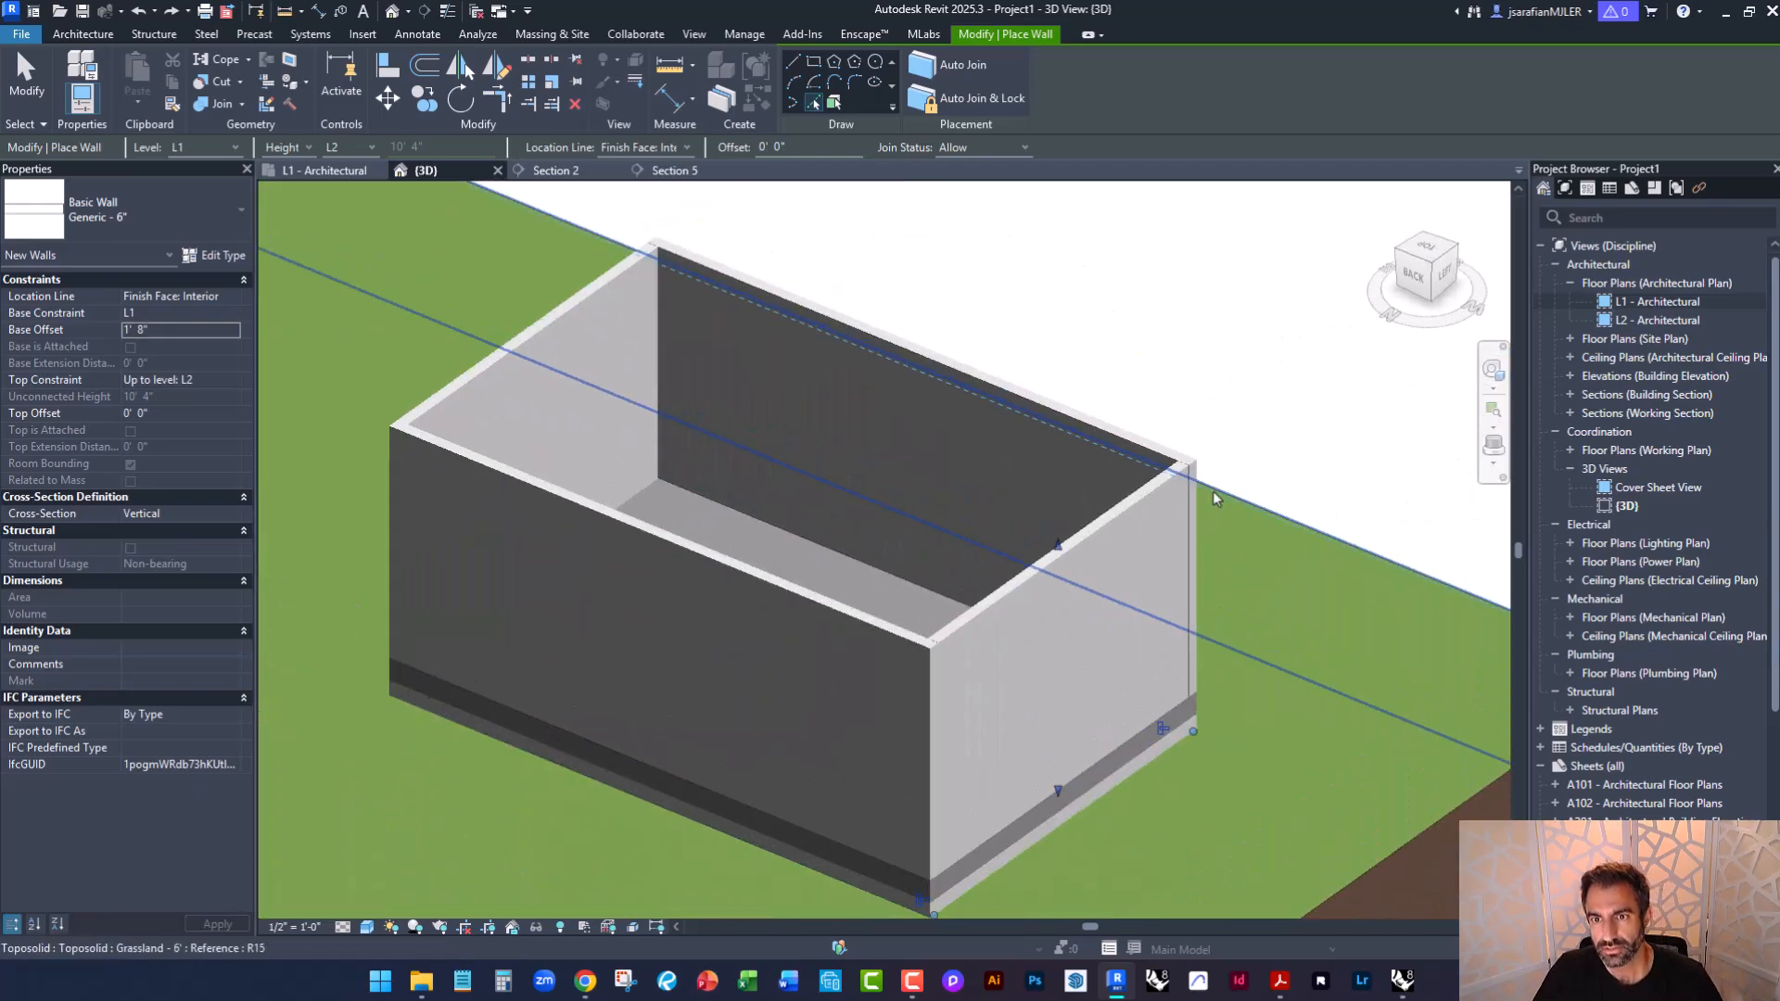
{"action": "key", "text": "Escape"}
{"action": "key", "text": "Escape"}
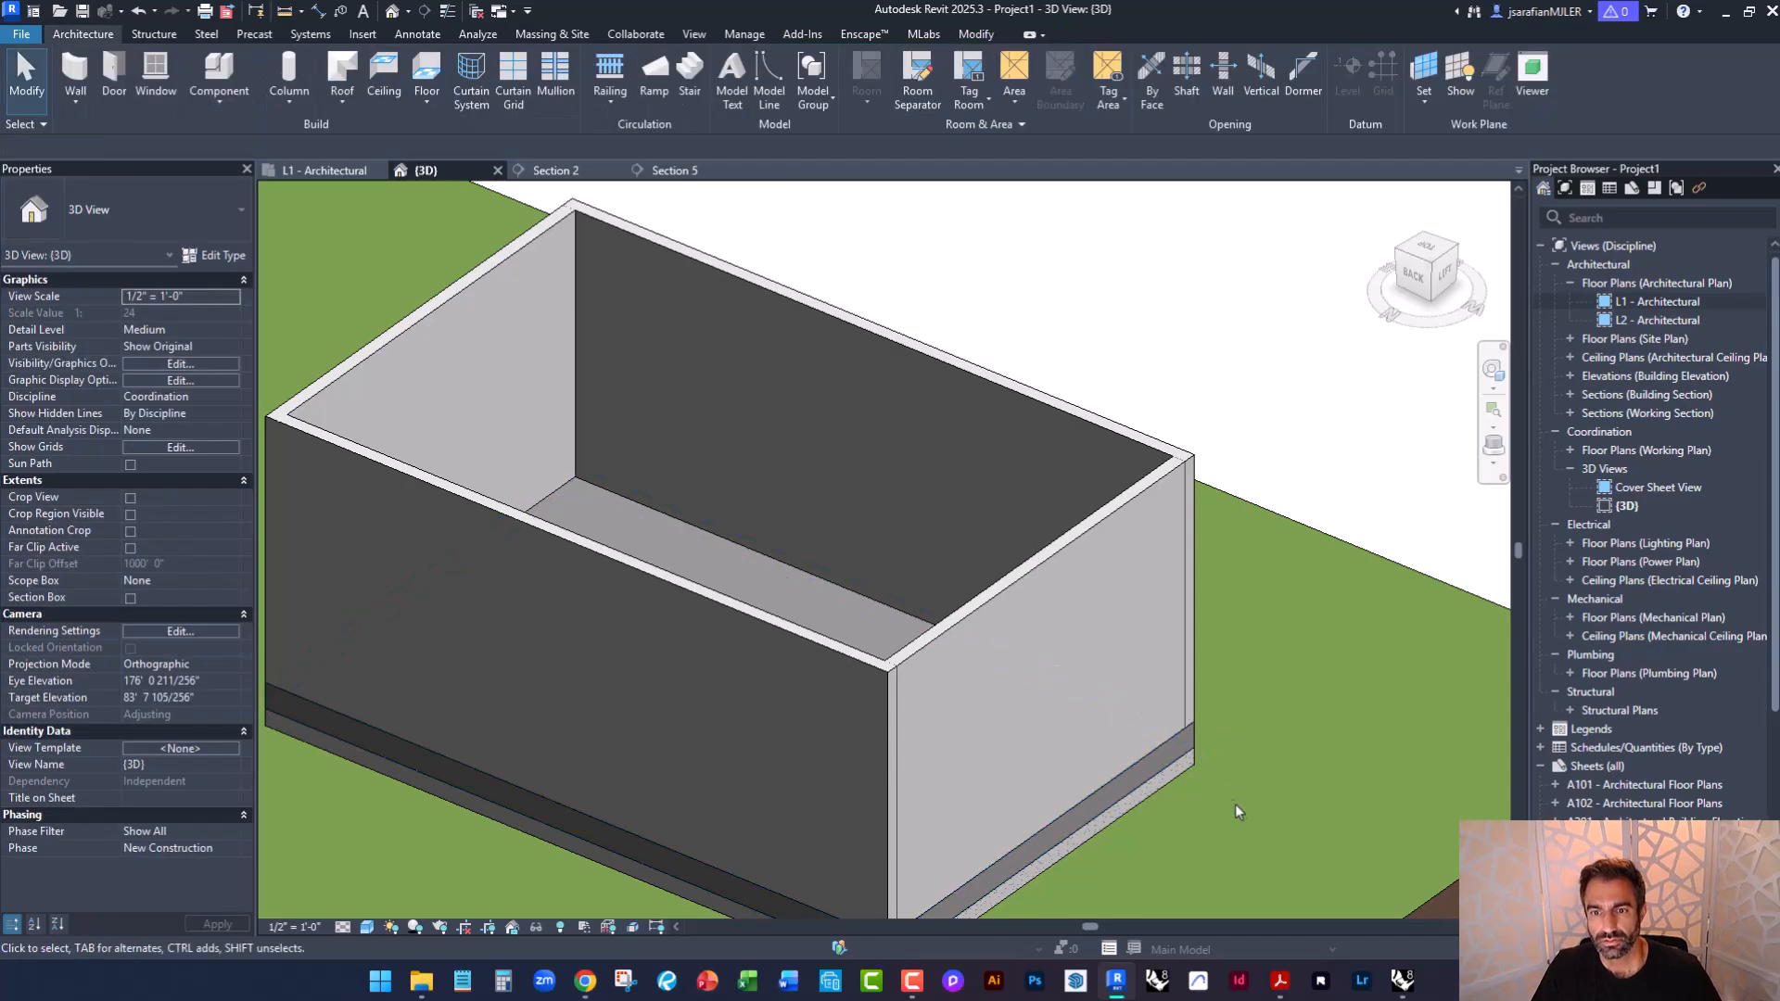
Attach the bases of all four Generic - 6" walls to the floor slab and deselect them.
{"action": "middle_click_drag", "start_coordinate": [1098, 797], "coordinate": [1095, 648]}
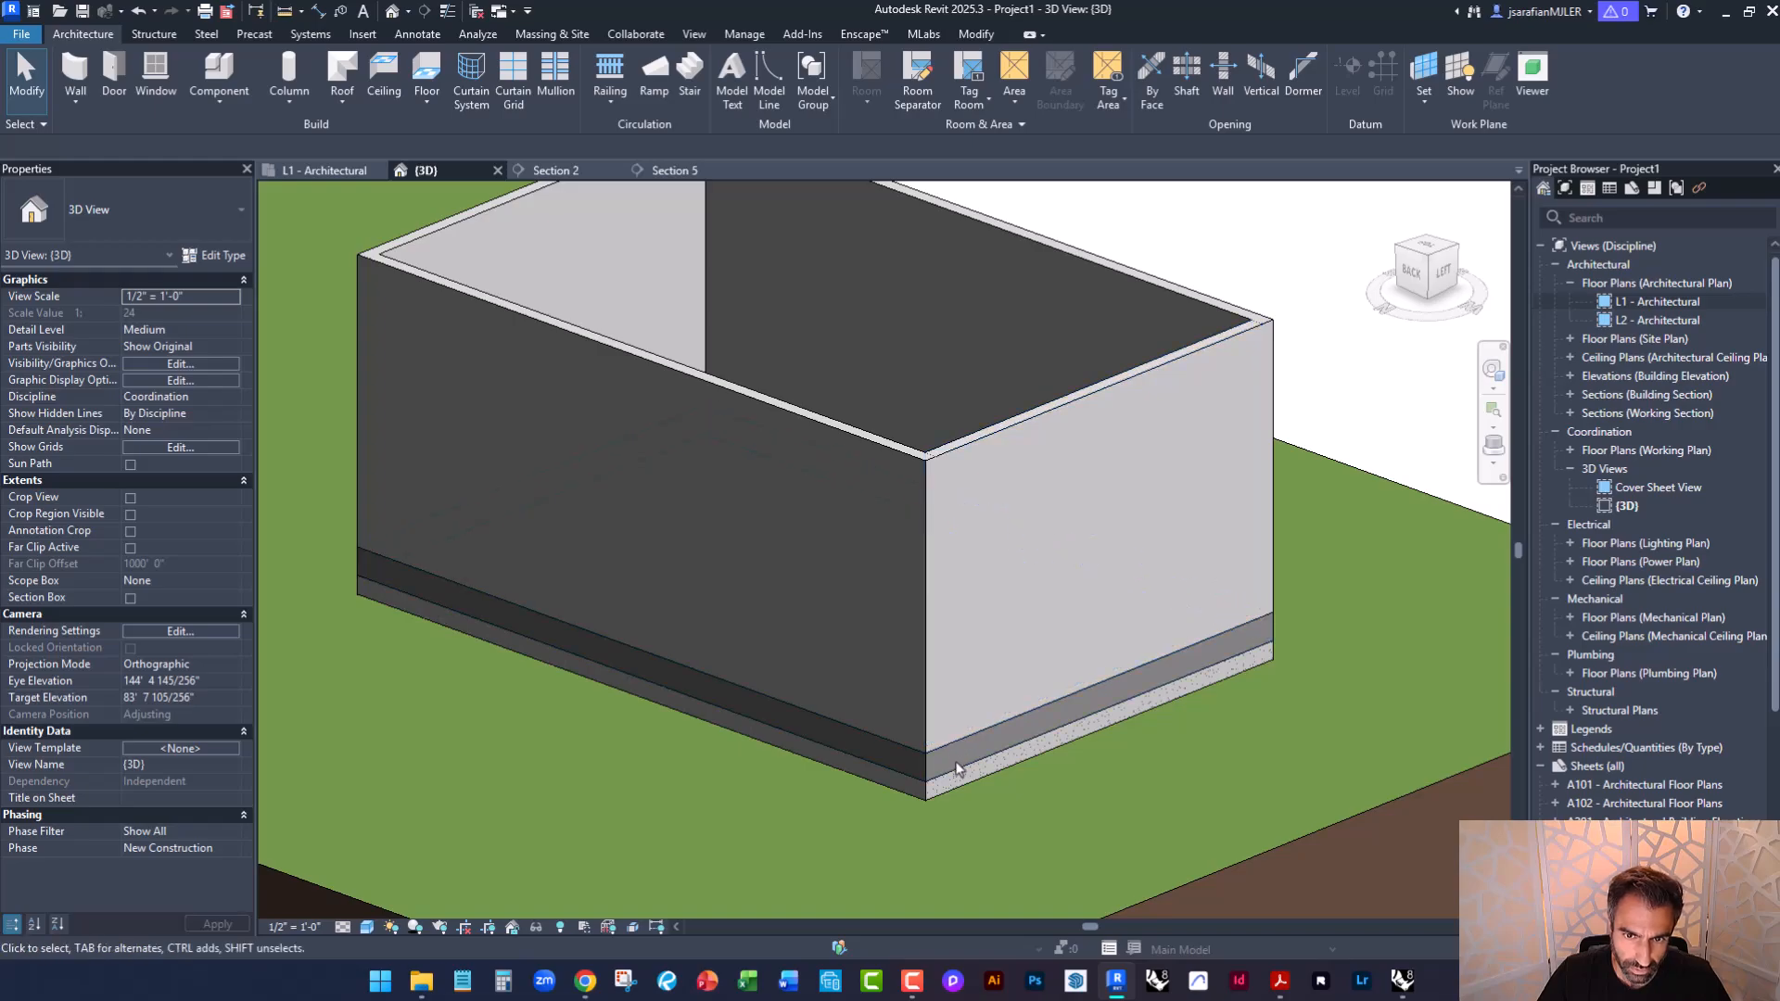
{"action": "middle_click_drag", "start_coordinate": [962, 765], "coordinate": [915, 576], "text": "shift"}
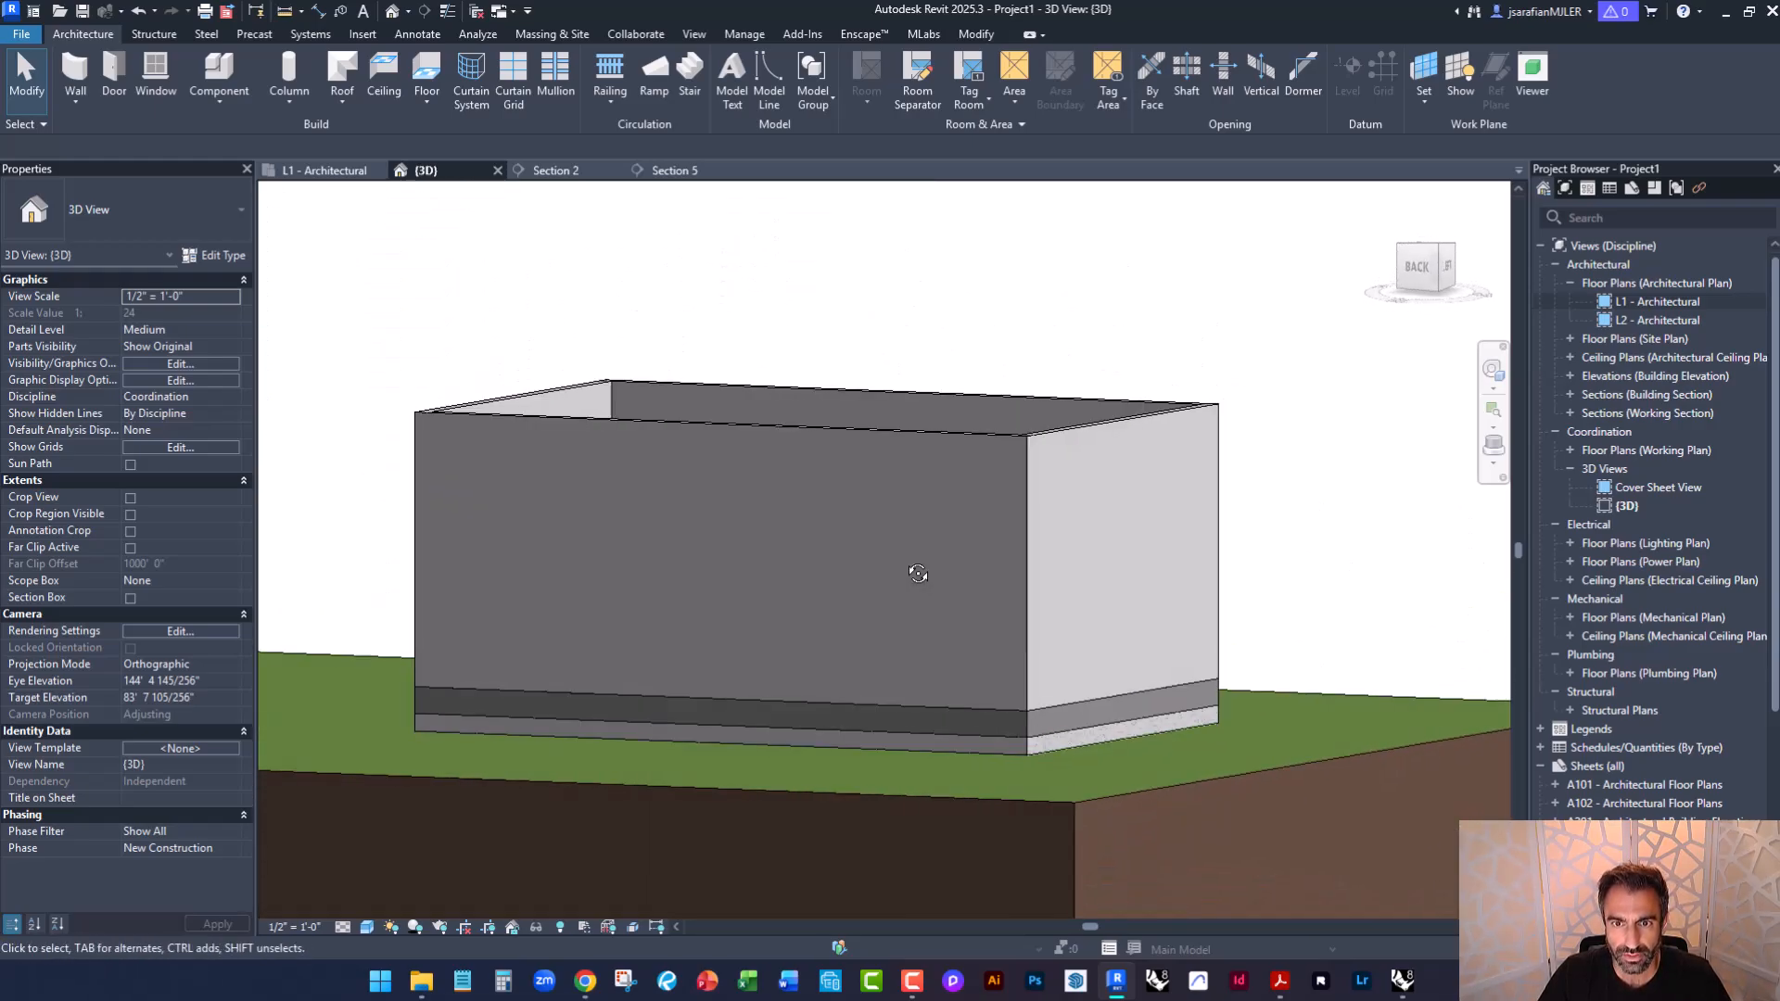
{"action": "left_click_drag", "start_coordinate": [1296, 534], "coordinate": [464, 305]}
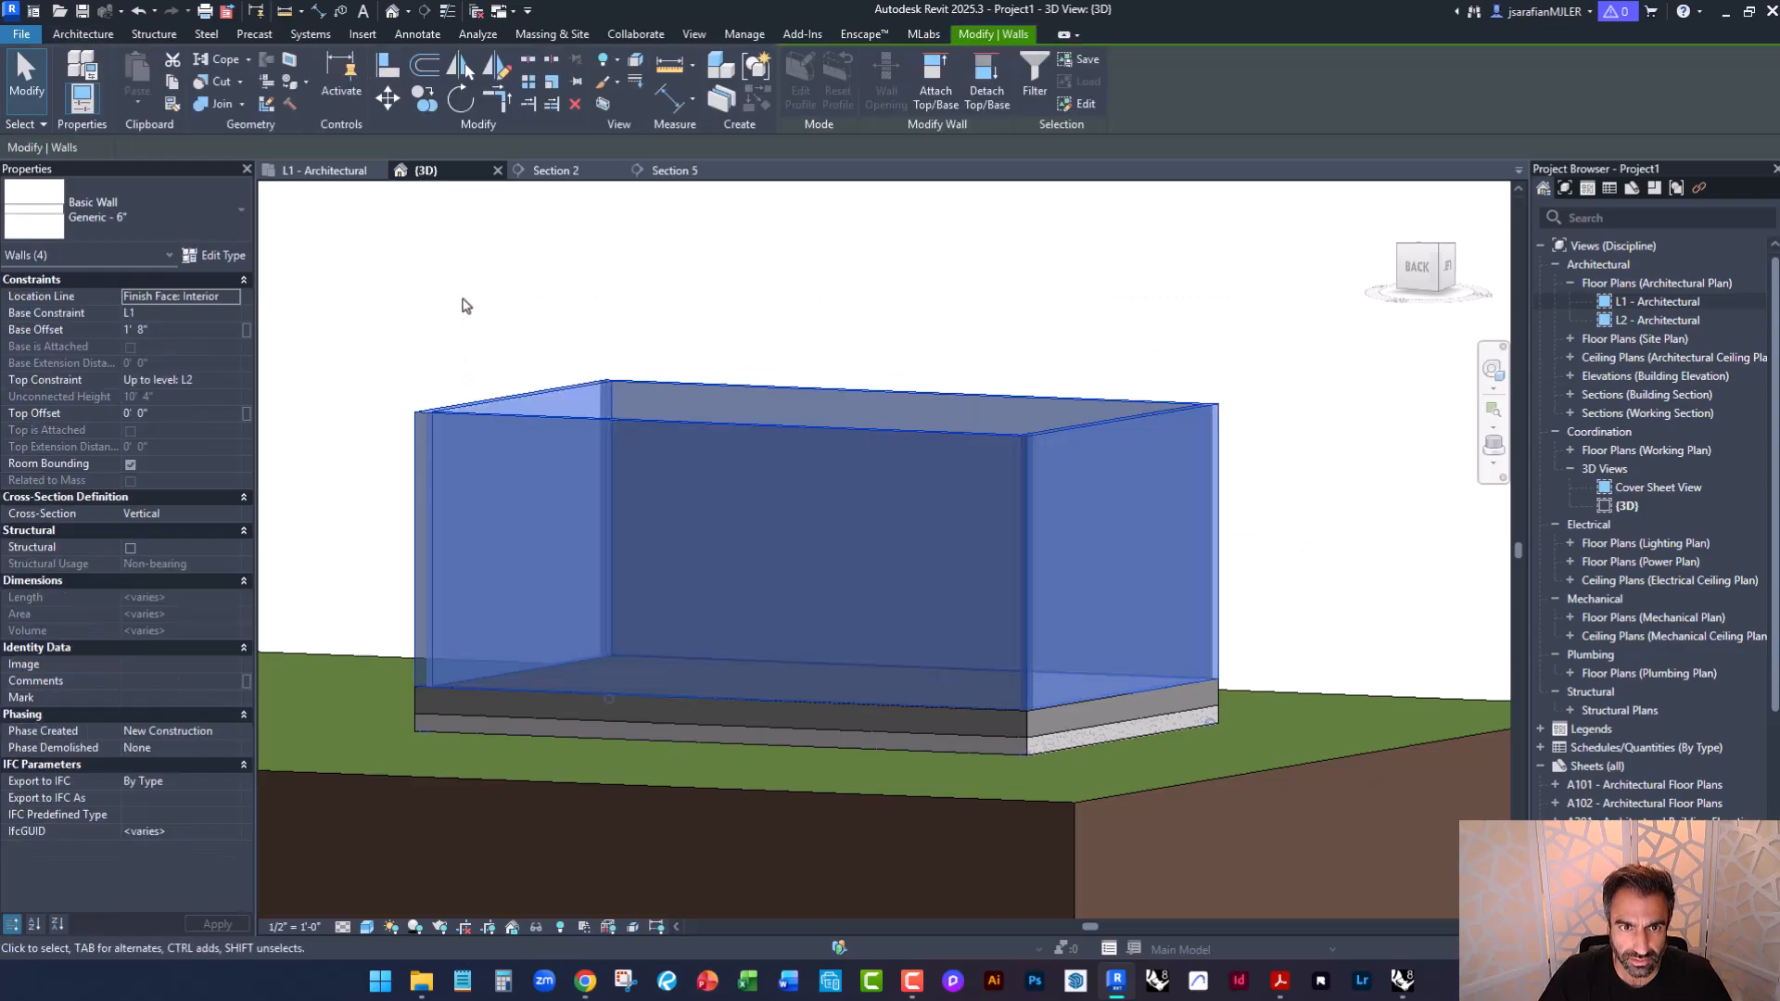
{"action": "left_click", "coordinate": [925, 99]}
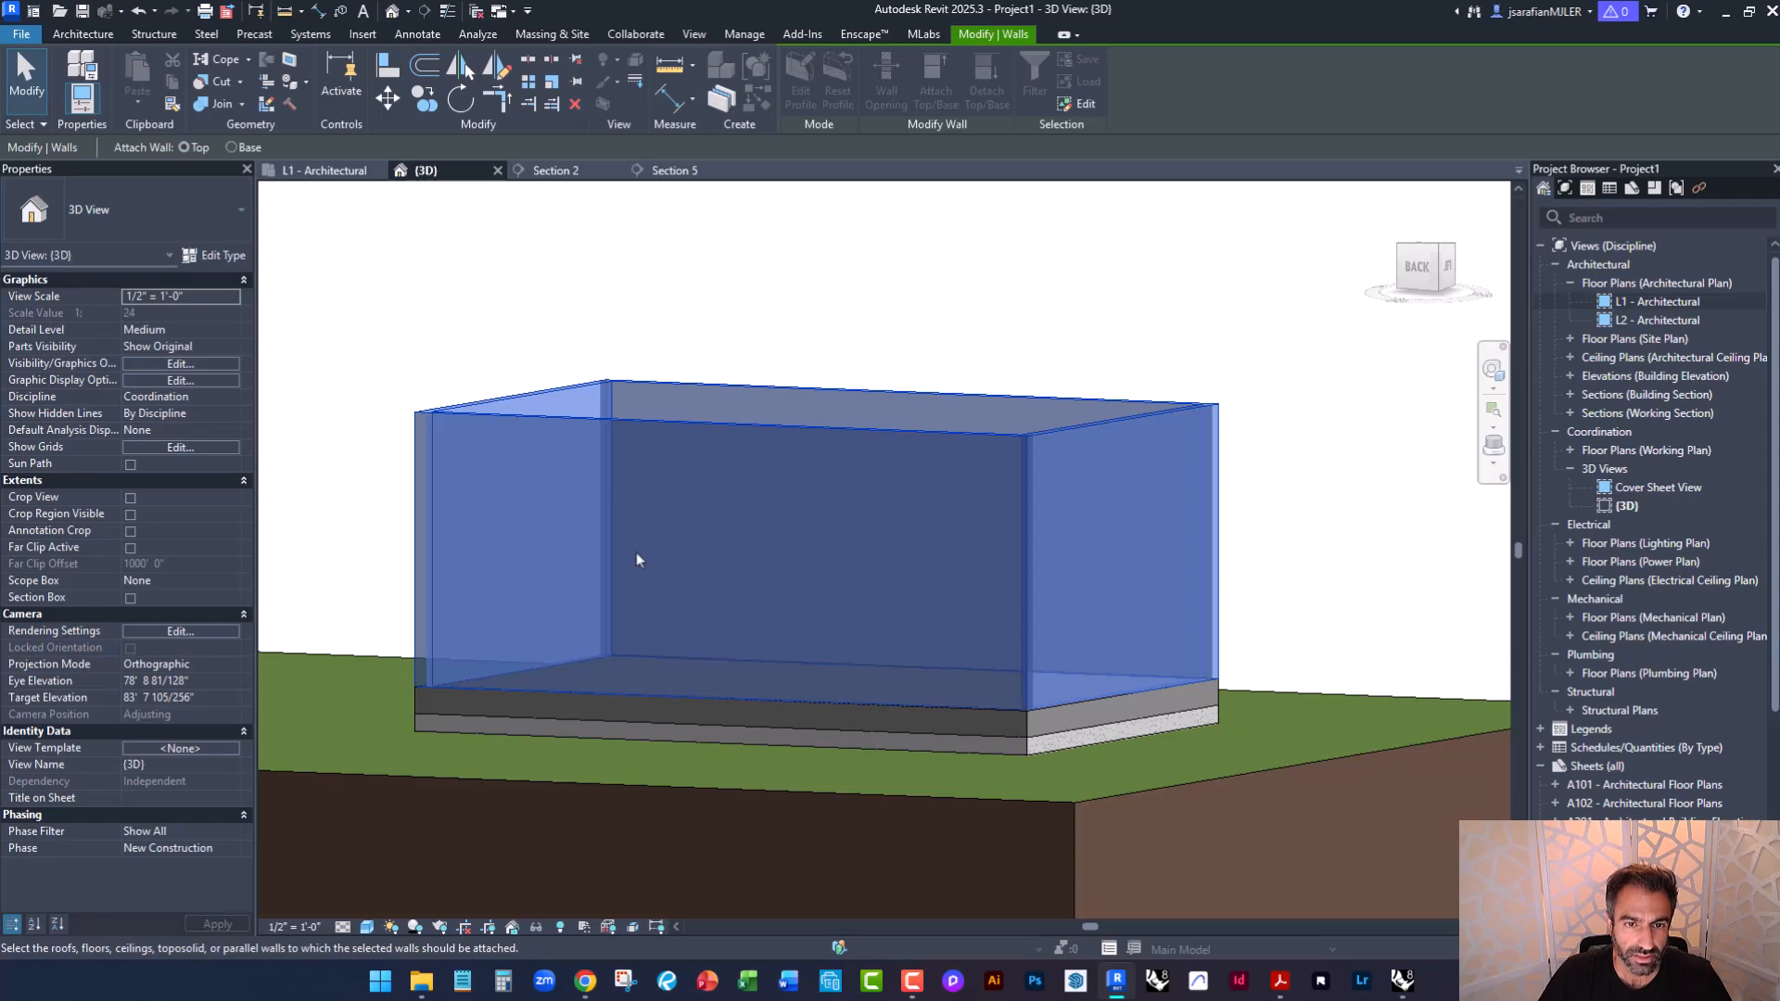
{"action": "left_click", "coordinate": [231, 148]}
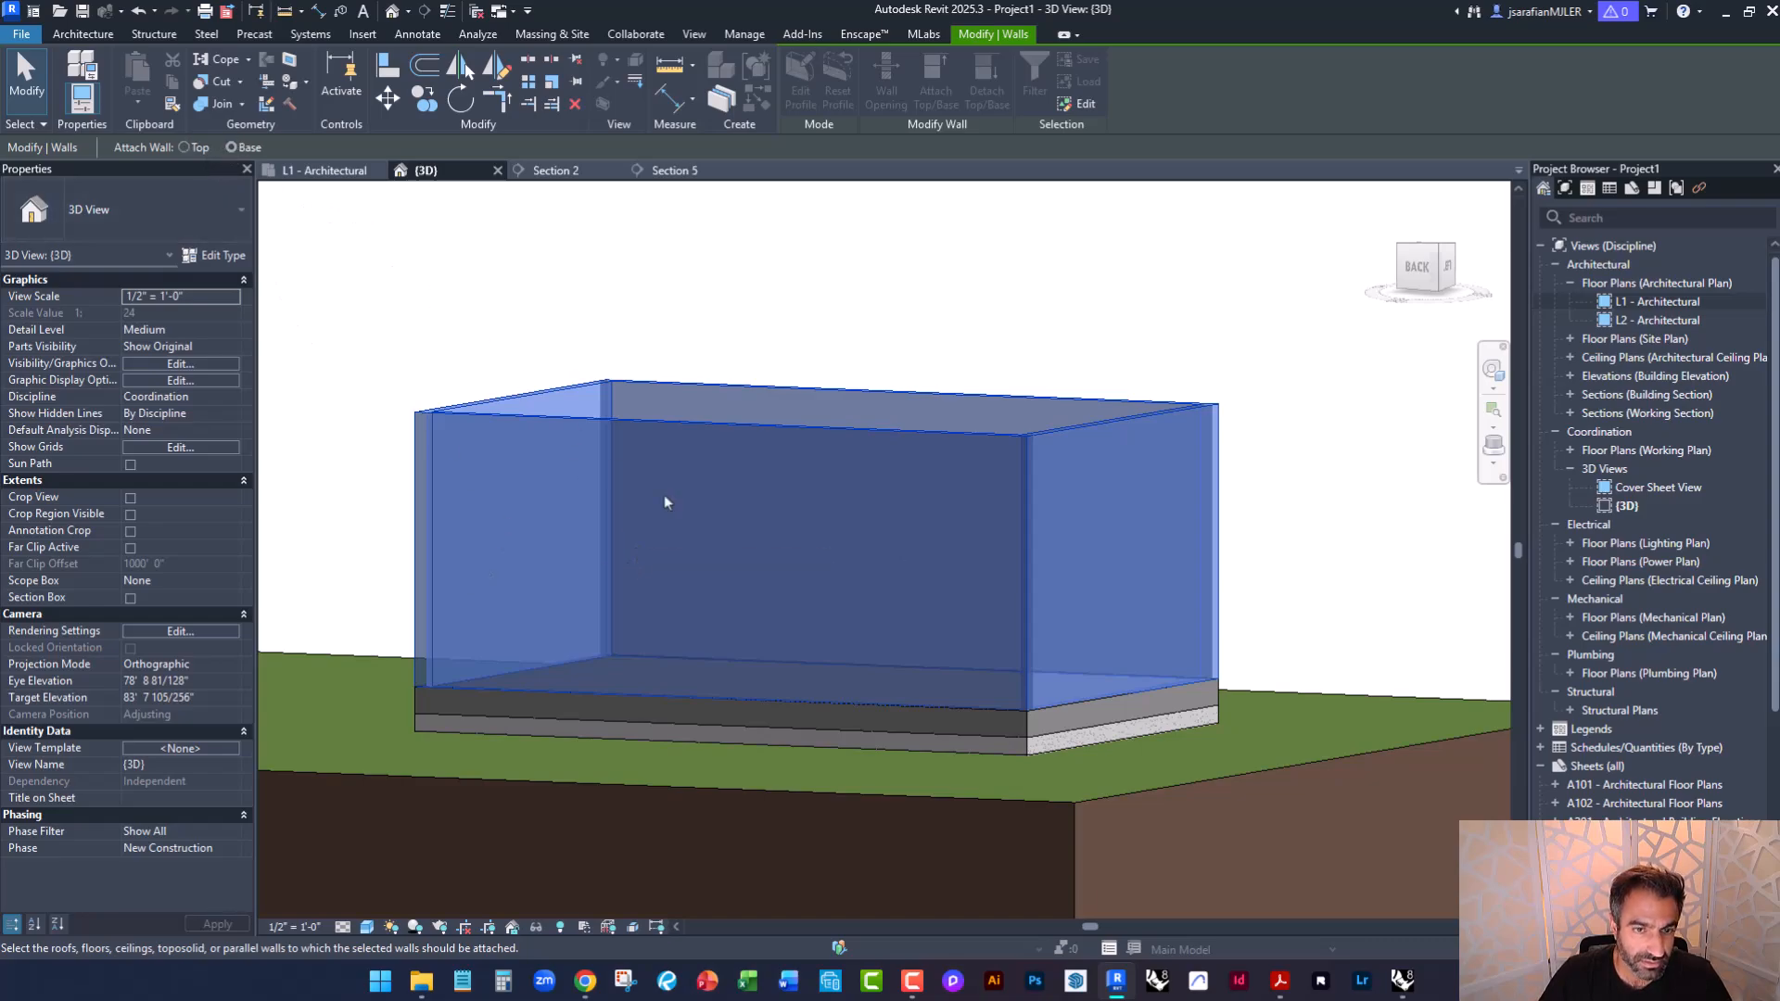
{"action": "left_click", "coordinate": [1159, 714]}
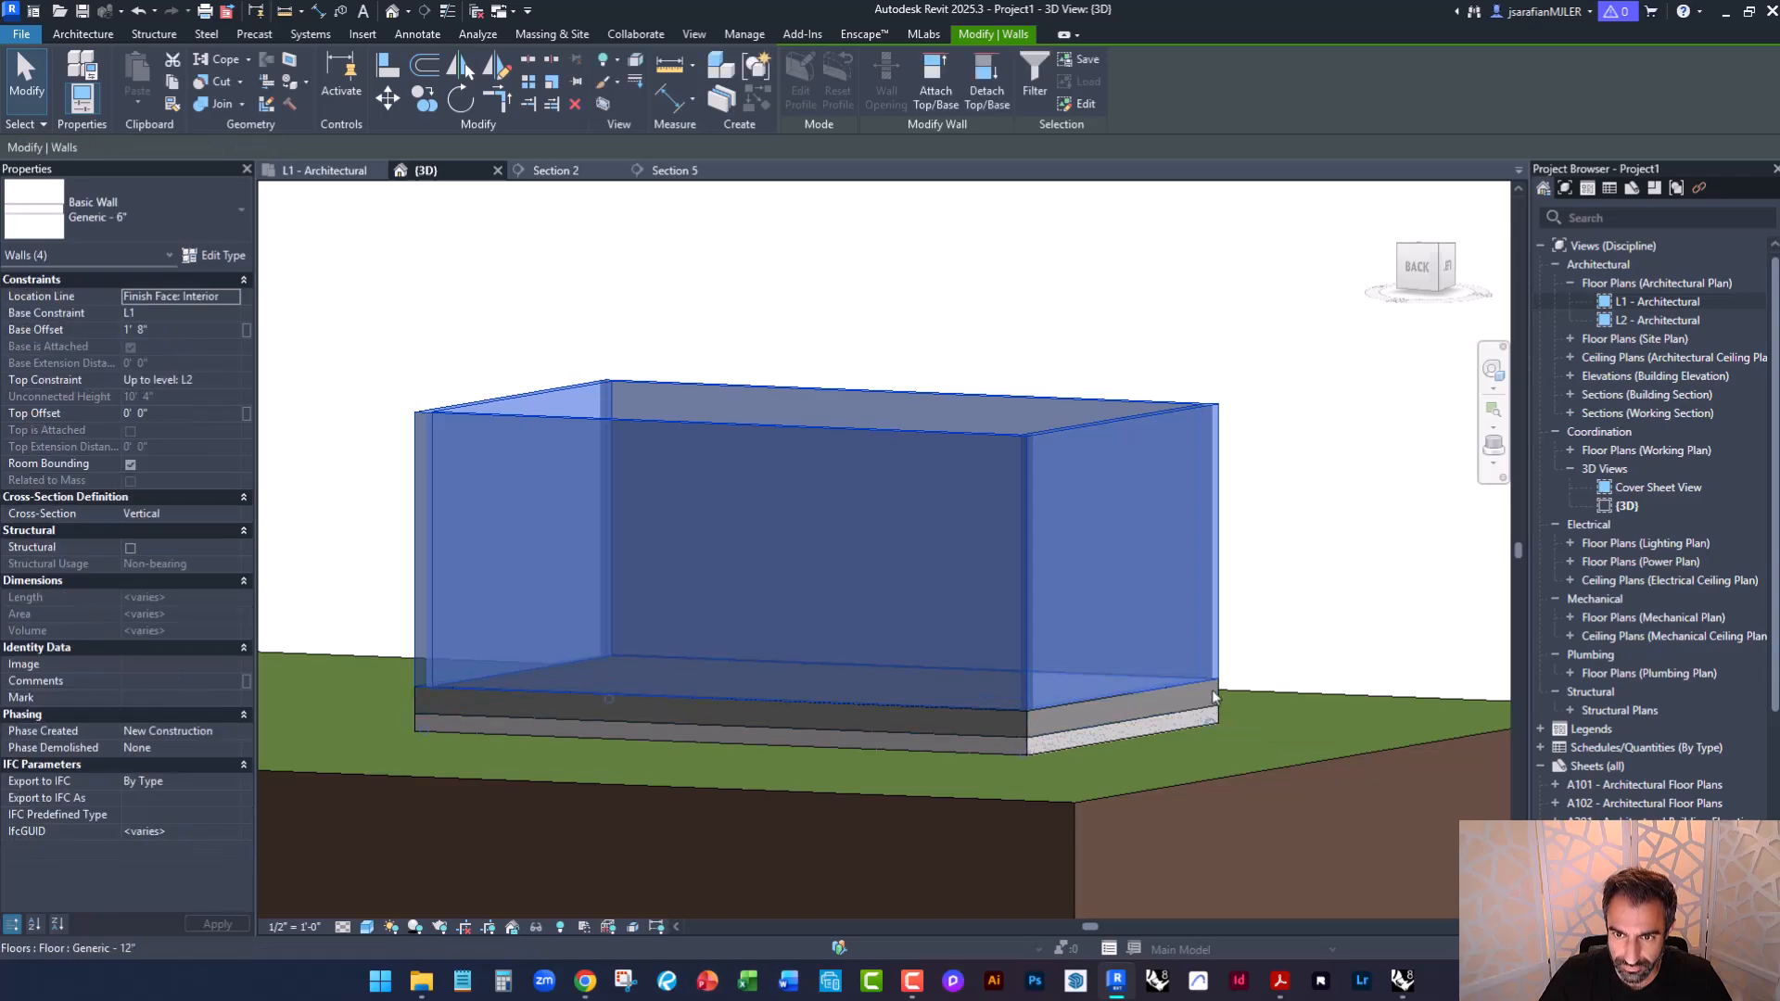
{"action": "left_click", "coordinate": [1288, 596]}
Set the floor slab's height offset from level L1 to 3' and deselect it.
{"action": "left_click", "coordinate": [993, 700]}
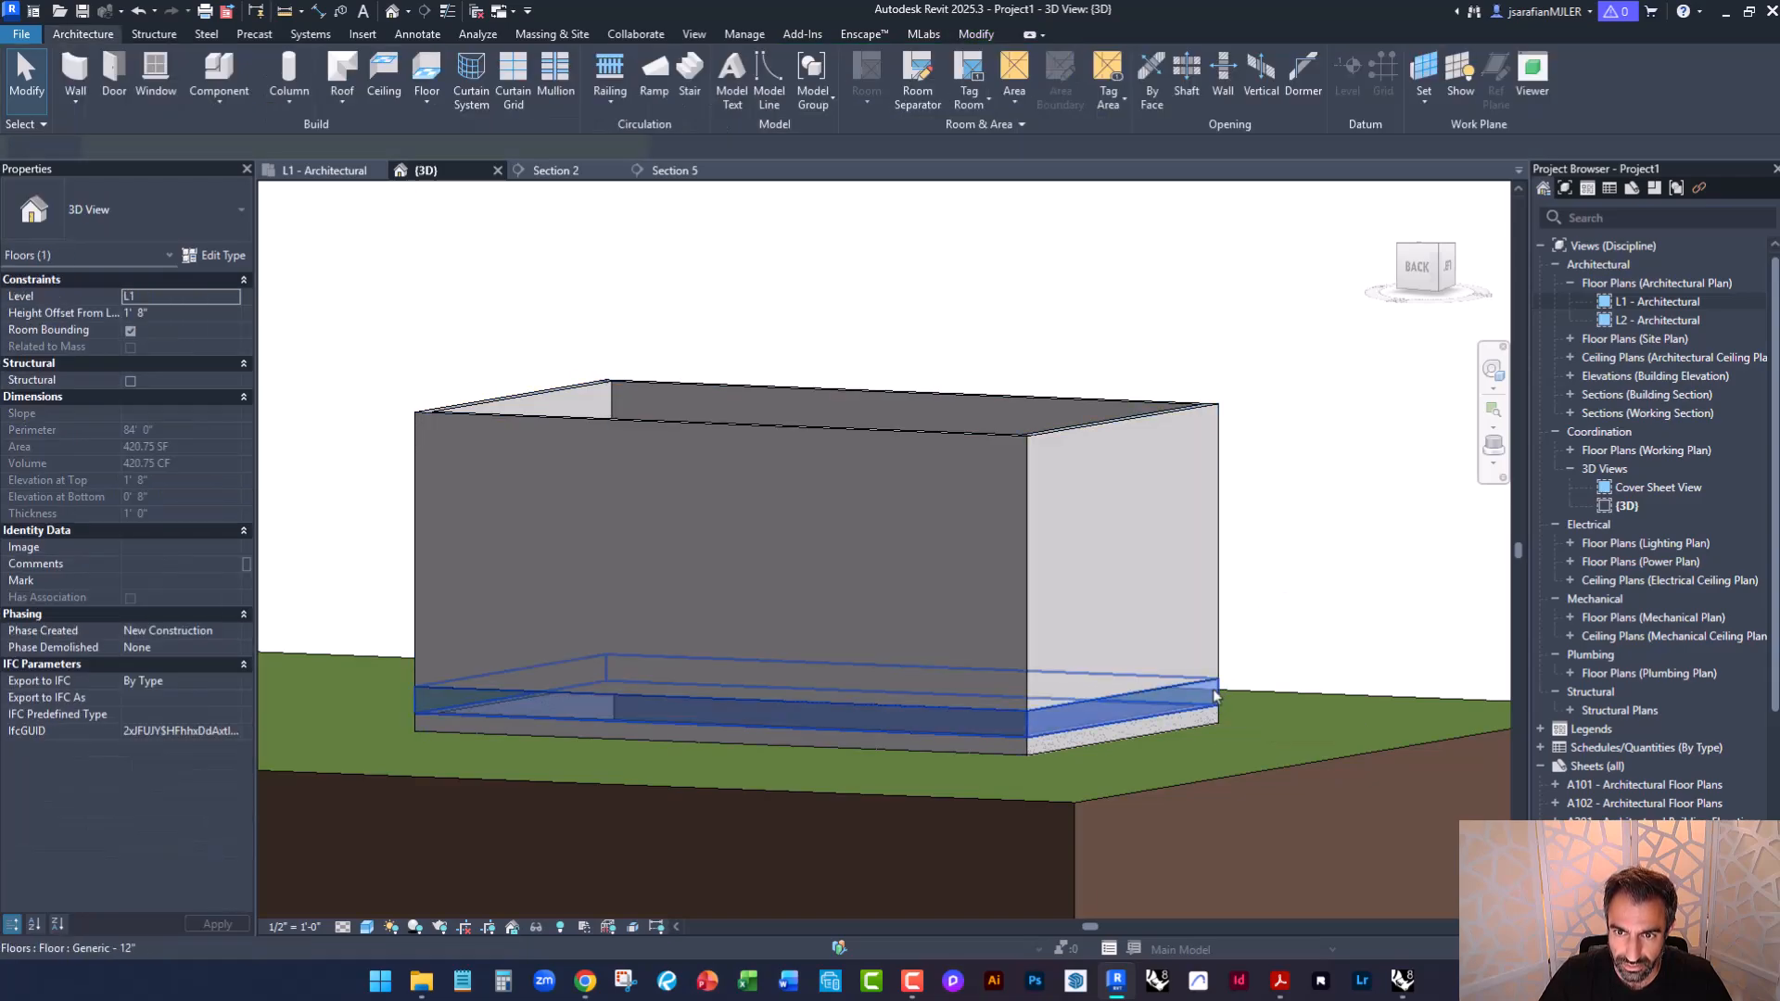
{"action": "left_click", "coordinate": [167, 312]}
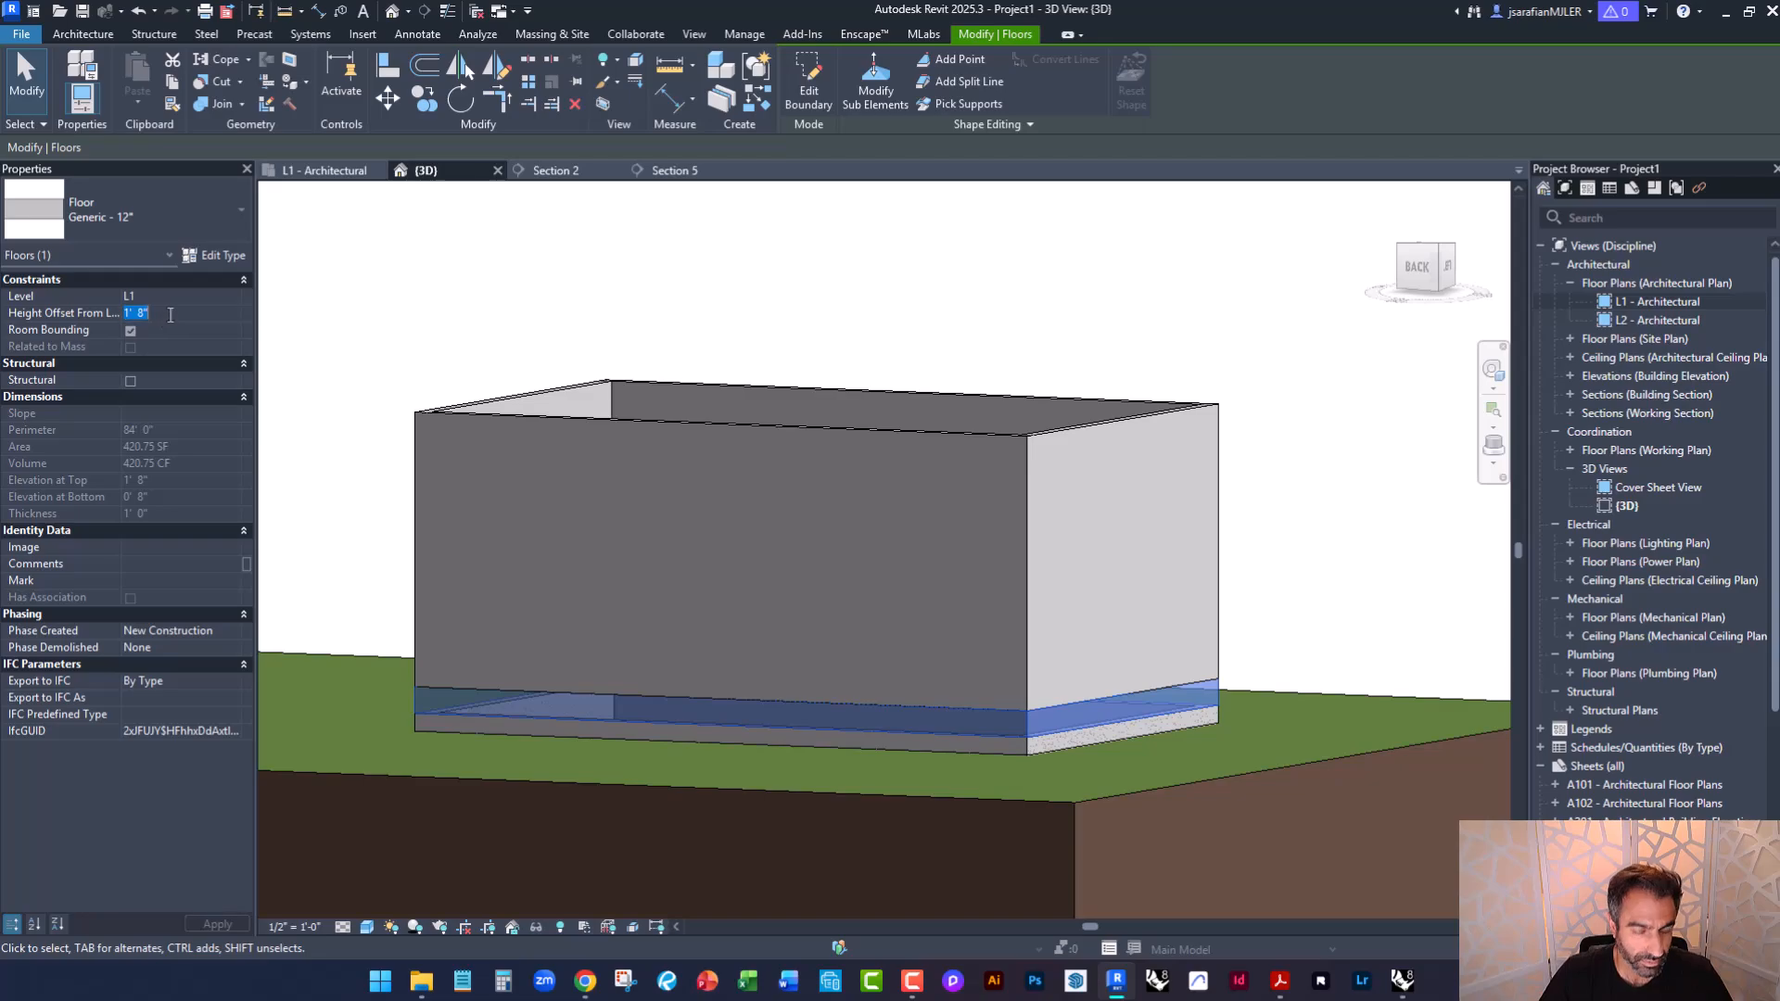
{"action": "type", "text": "3"}
{"action": "key", "text": "Return"}
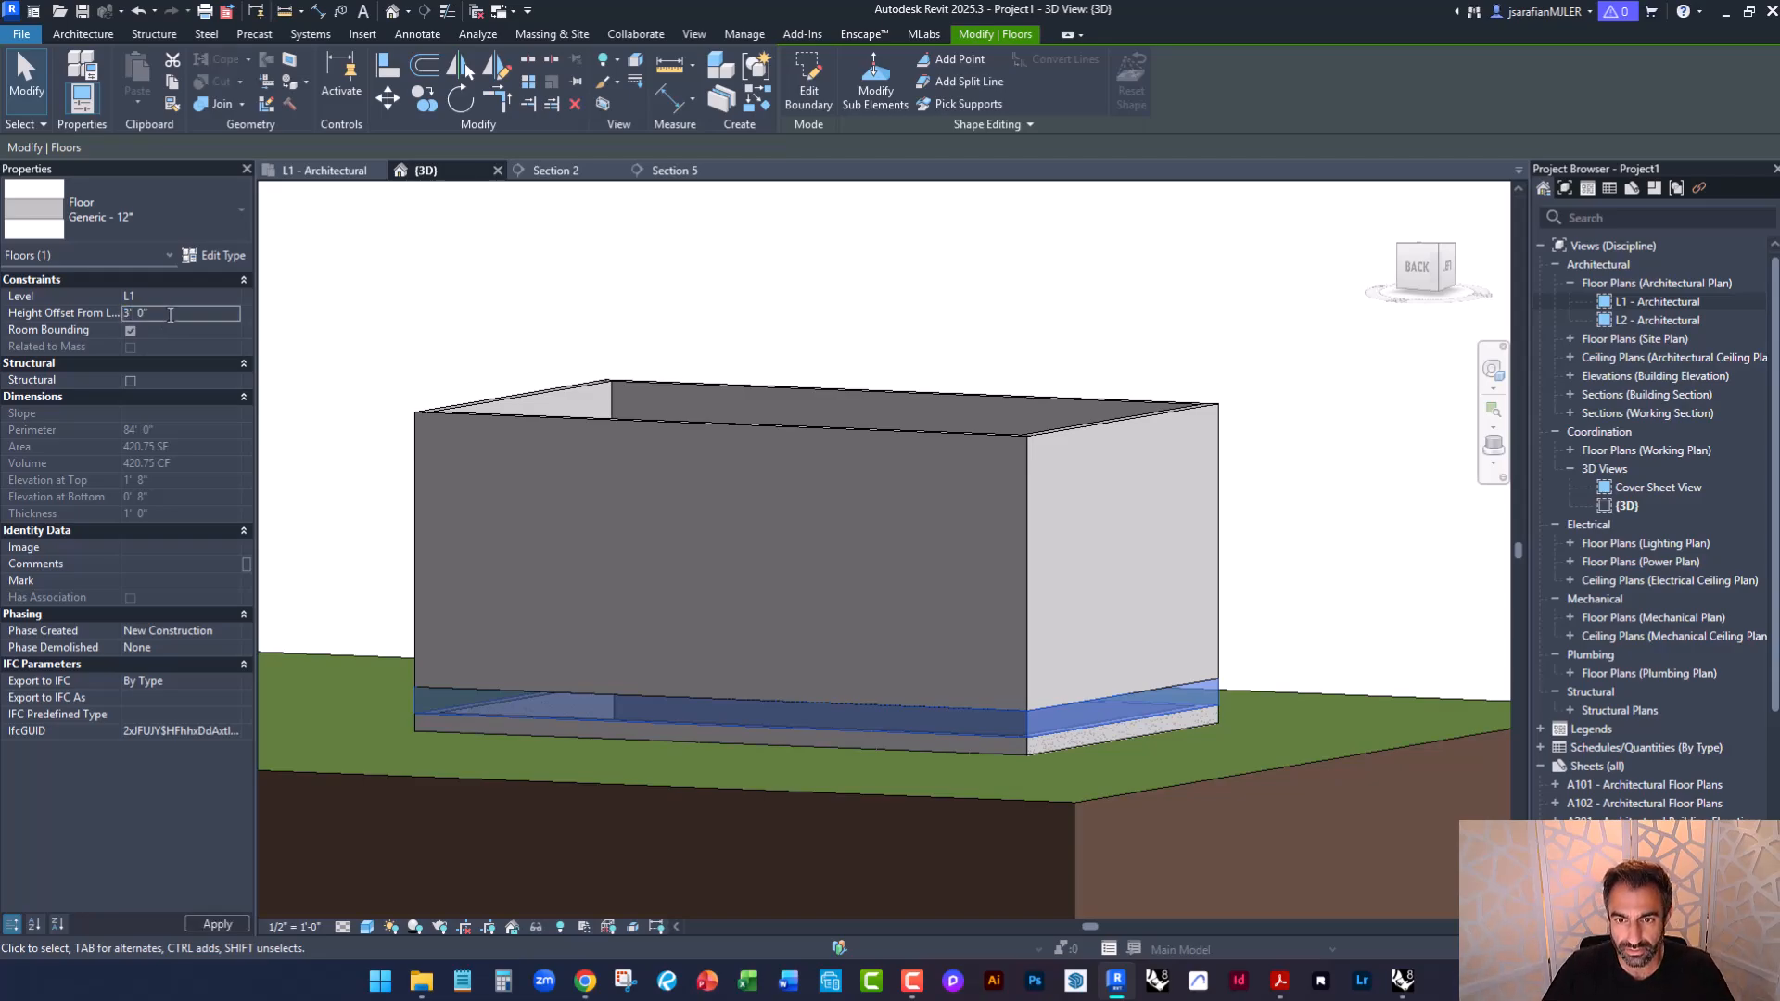
{"action": "left_click", "coordinate": [1407, 604]}
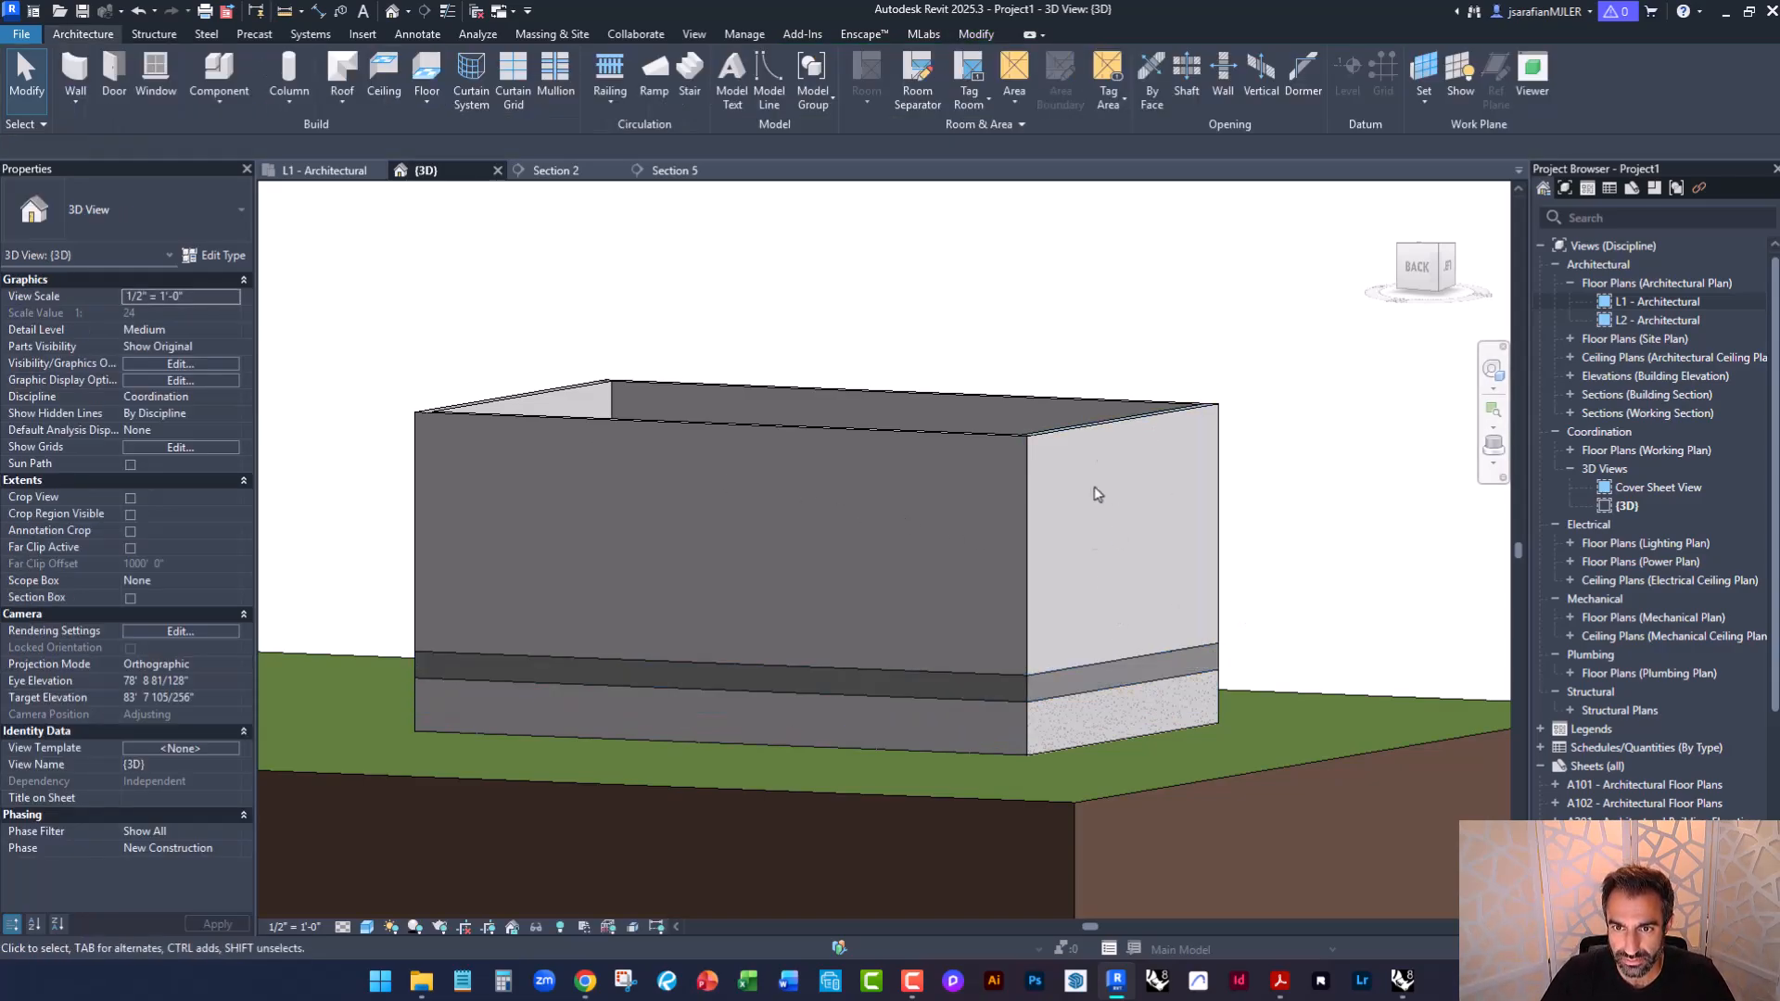
Cut a horizontal building section through the small walled slab in the L1 - Architectural plan and open the new section view.
{"action": "middle_click_drag", "start_coordinate": [1066, 573], "coordinate": [1062, 688], "text": "shift"}
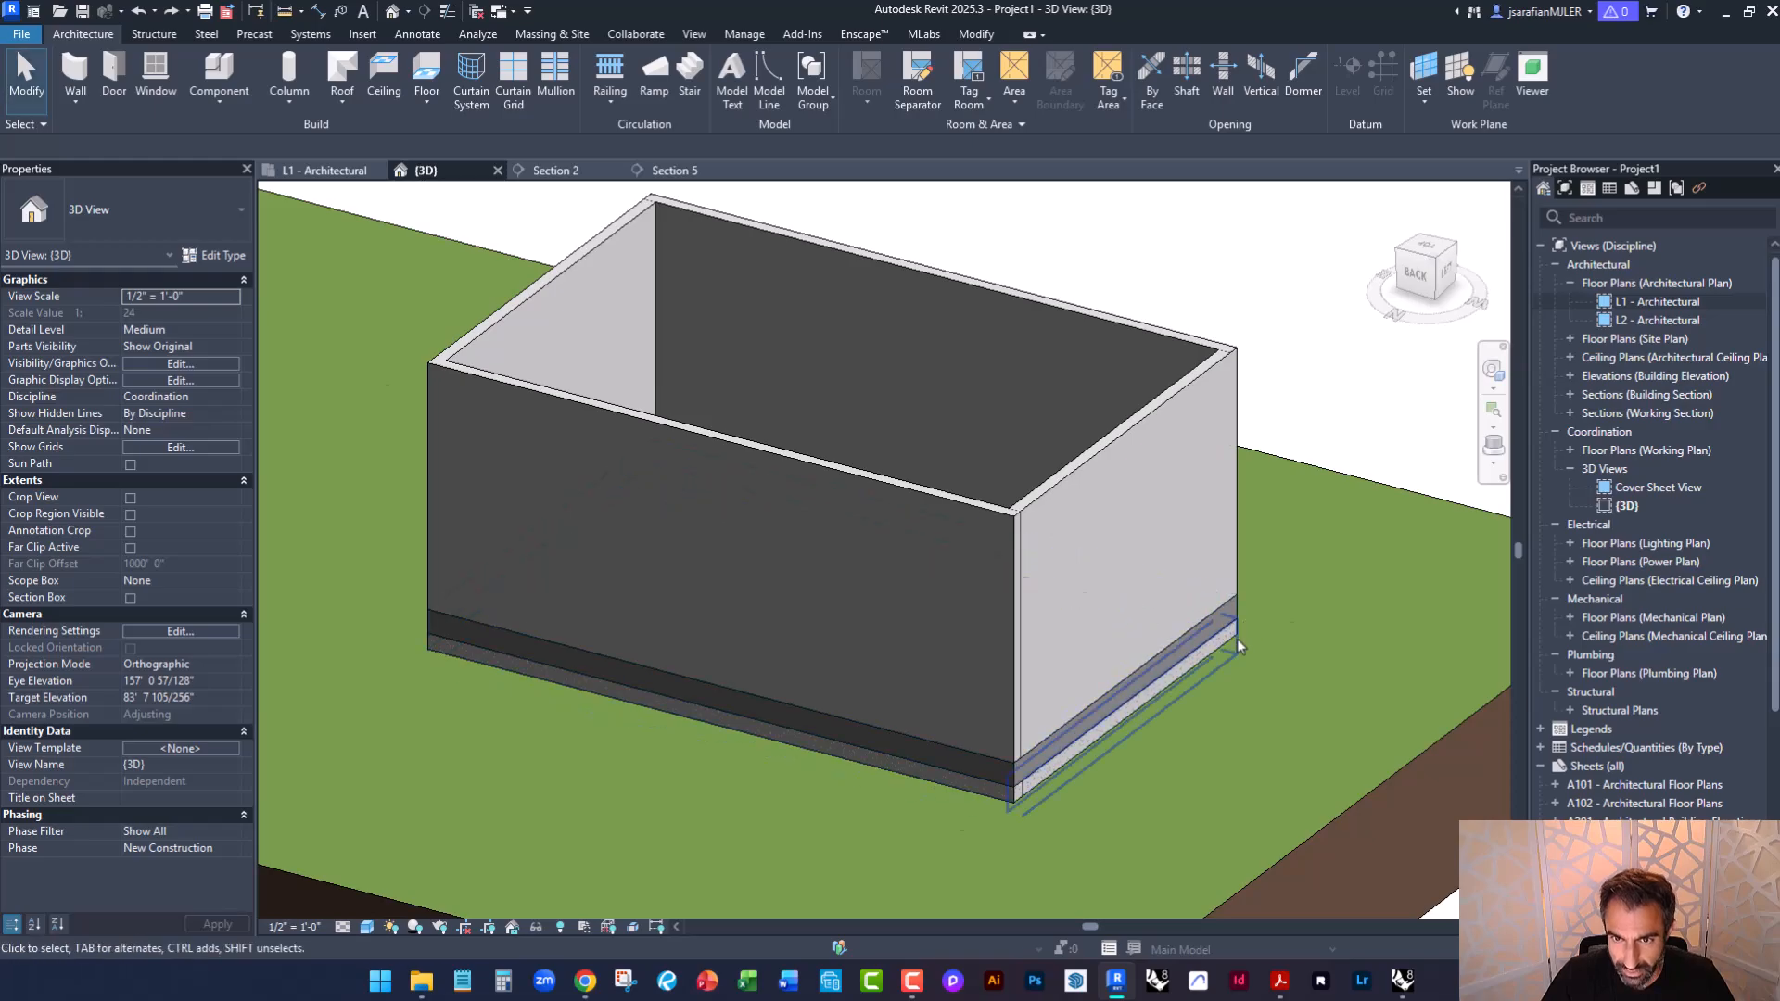
{"action": "middle_click_drag", "start_coordinate": [1077, 704], "coordinate": [993, 775], "text": "shift"}
{"action": "scroll", "coordinate": [1093, 612], "scroll_direction": "down", "scroll_amount": 3}
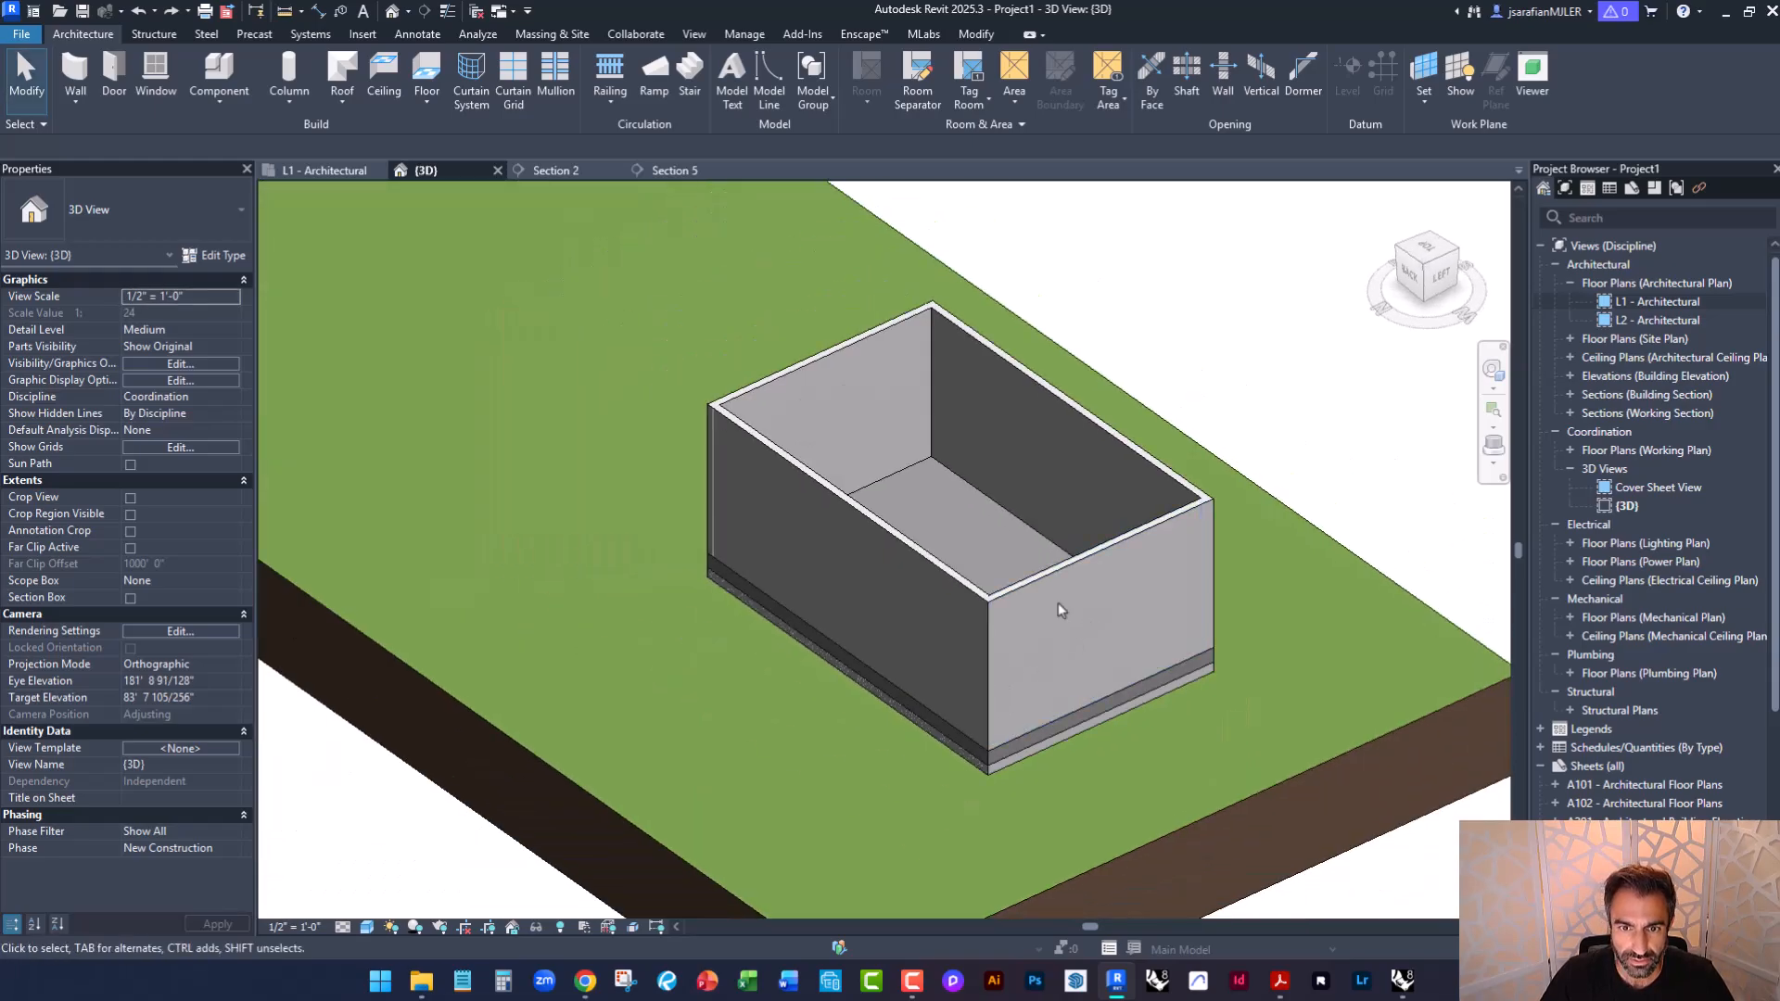
{"action": "left_click", "coordinate": [343, 173]}
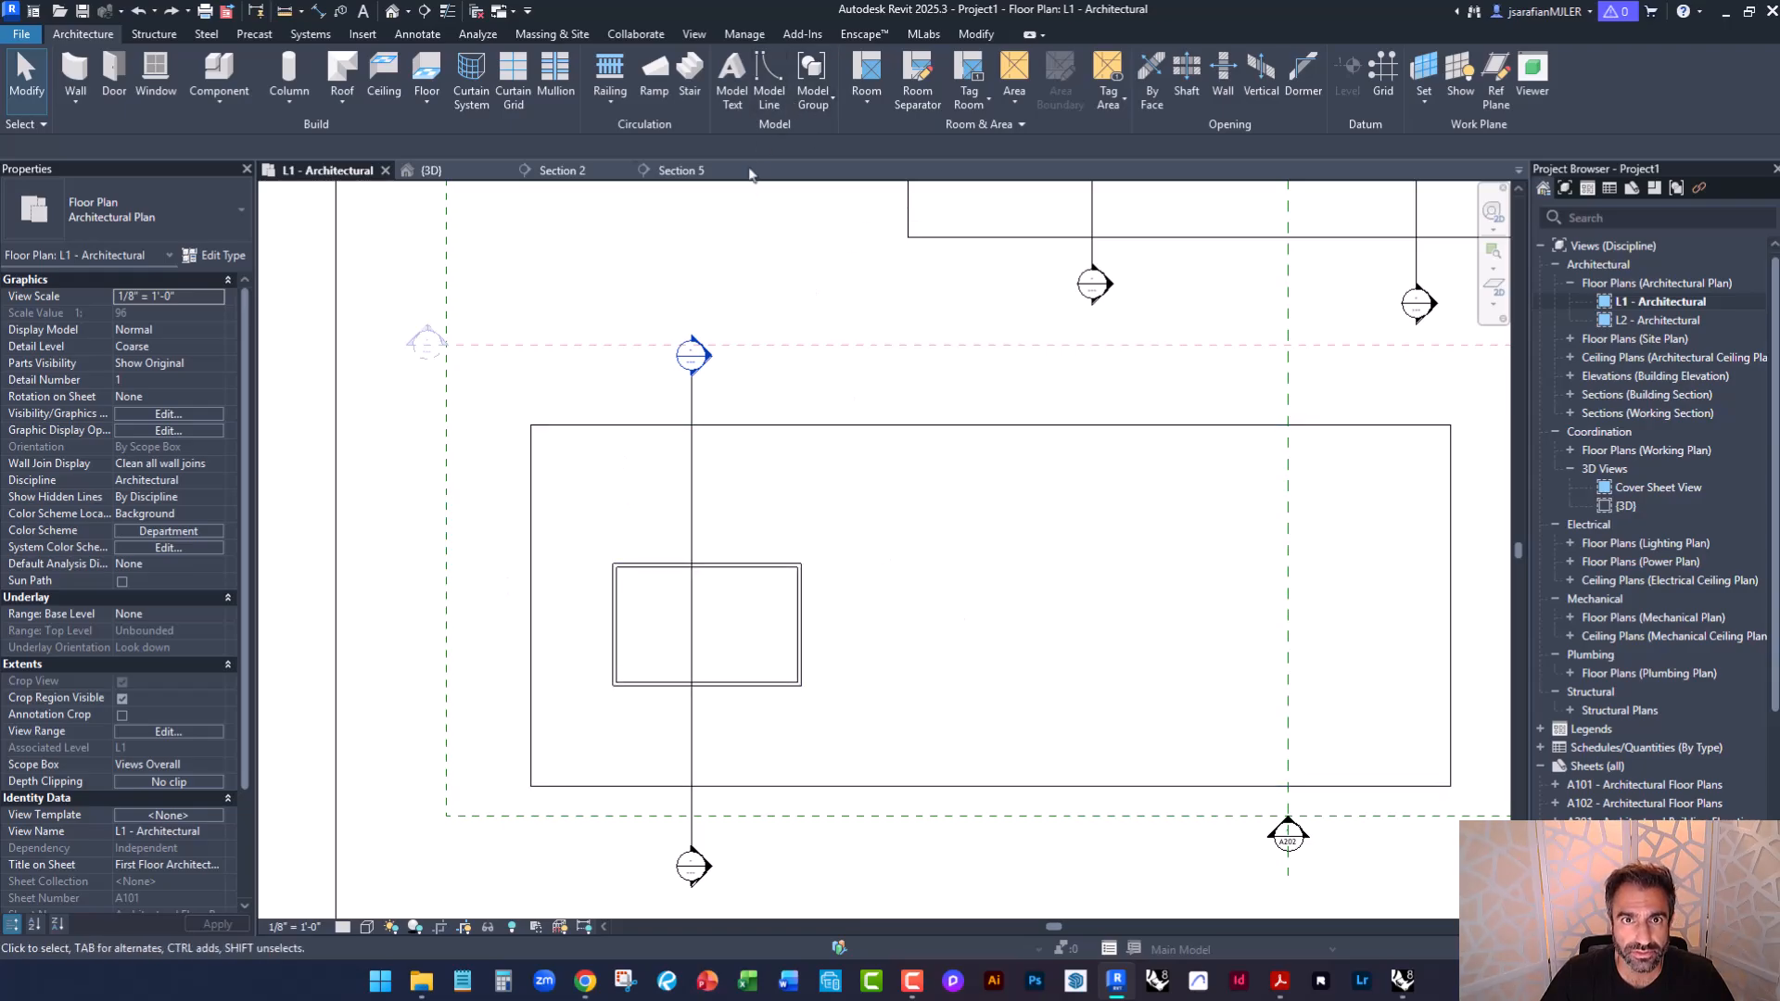
{"action": "left_click", "coordinate": [695, 33]}
{"action": "left_click", "coordinate": [705, 78]}
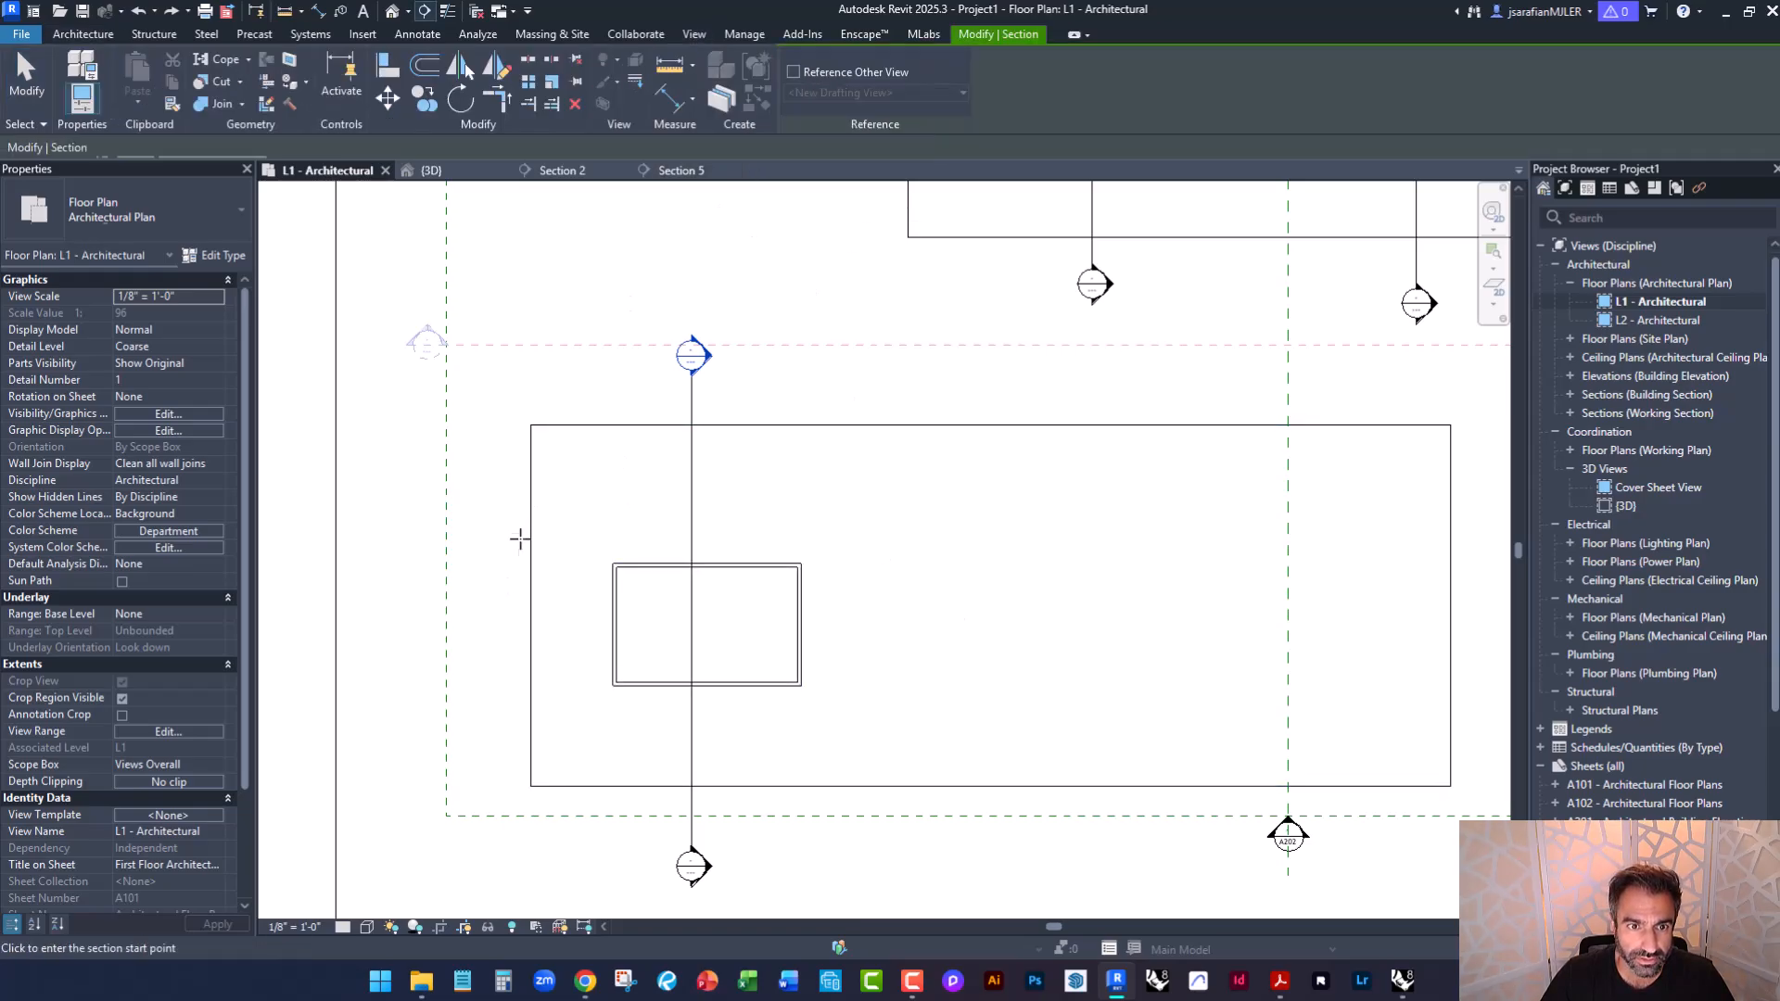
{"action": "left_click", "coordinate": [412, 621]}
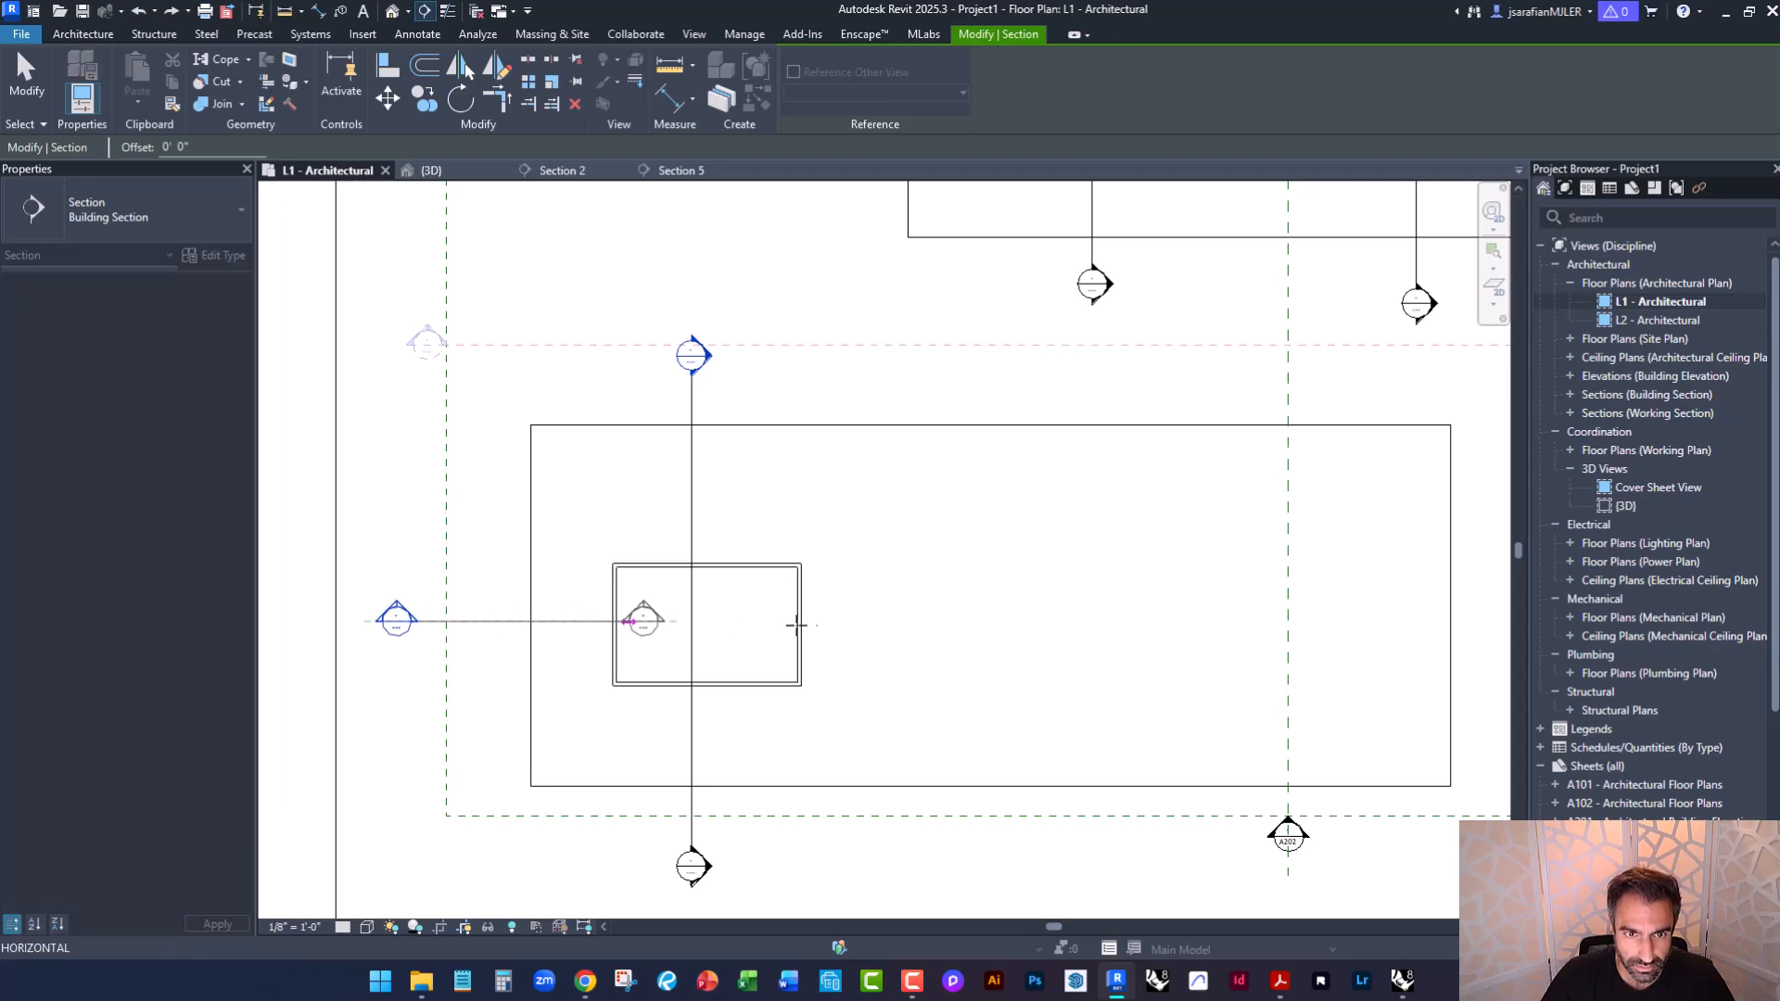
{"action": "left_click", "coordinate": [918, 621]}
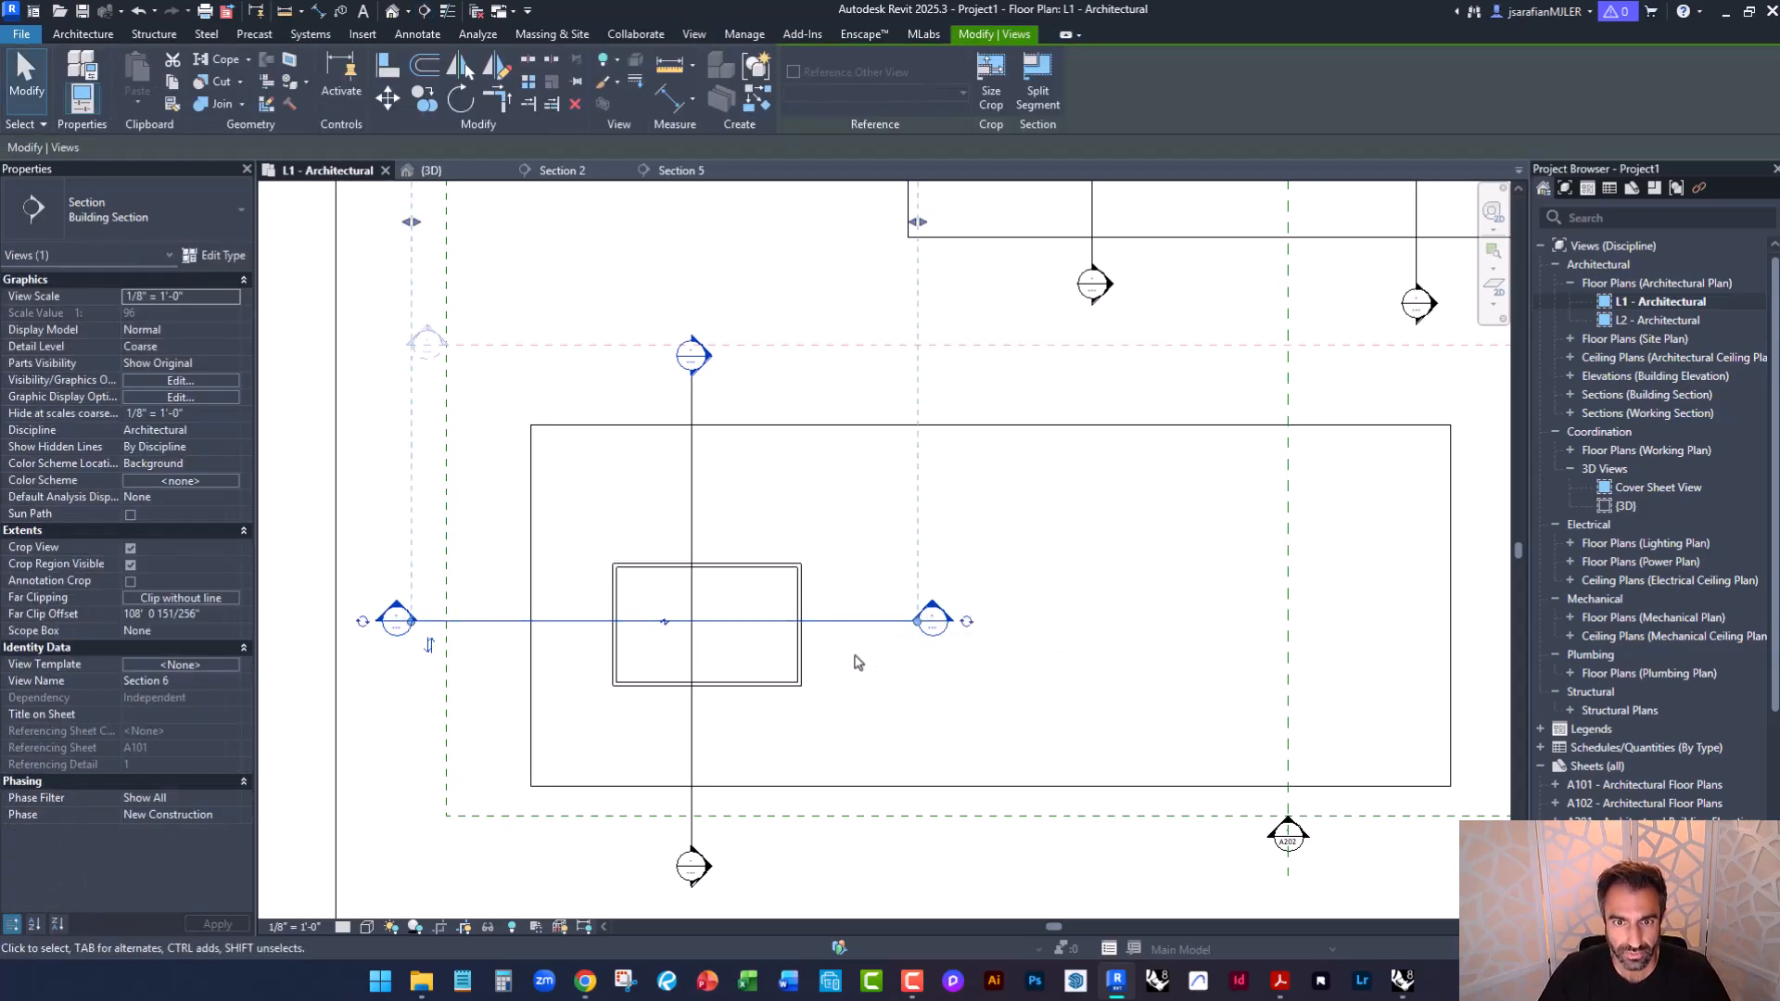
{"action": "key", "text": "Escape"}
{"action": "double_click", "coordinate": [394, 617]}
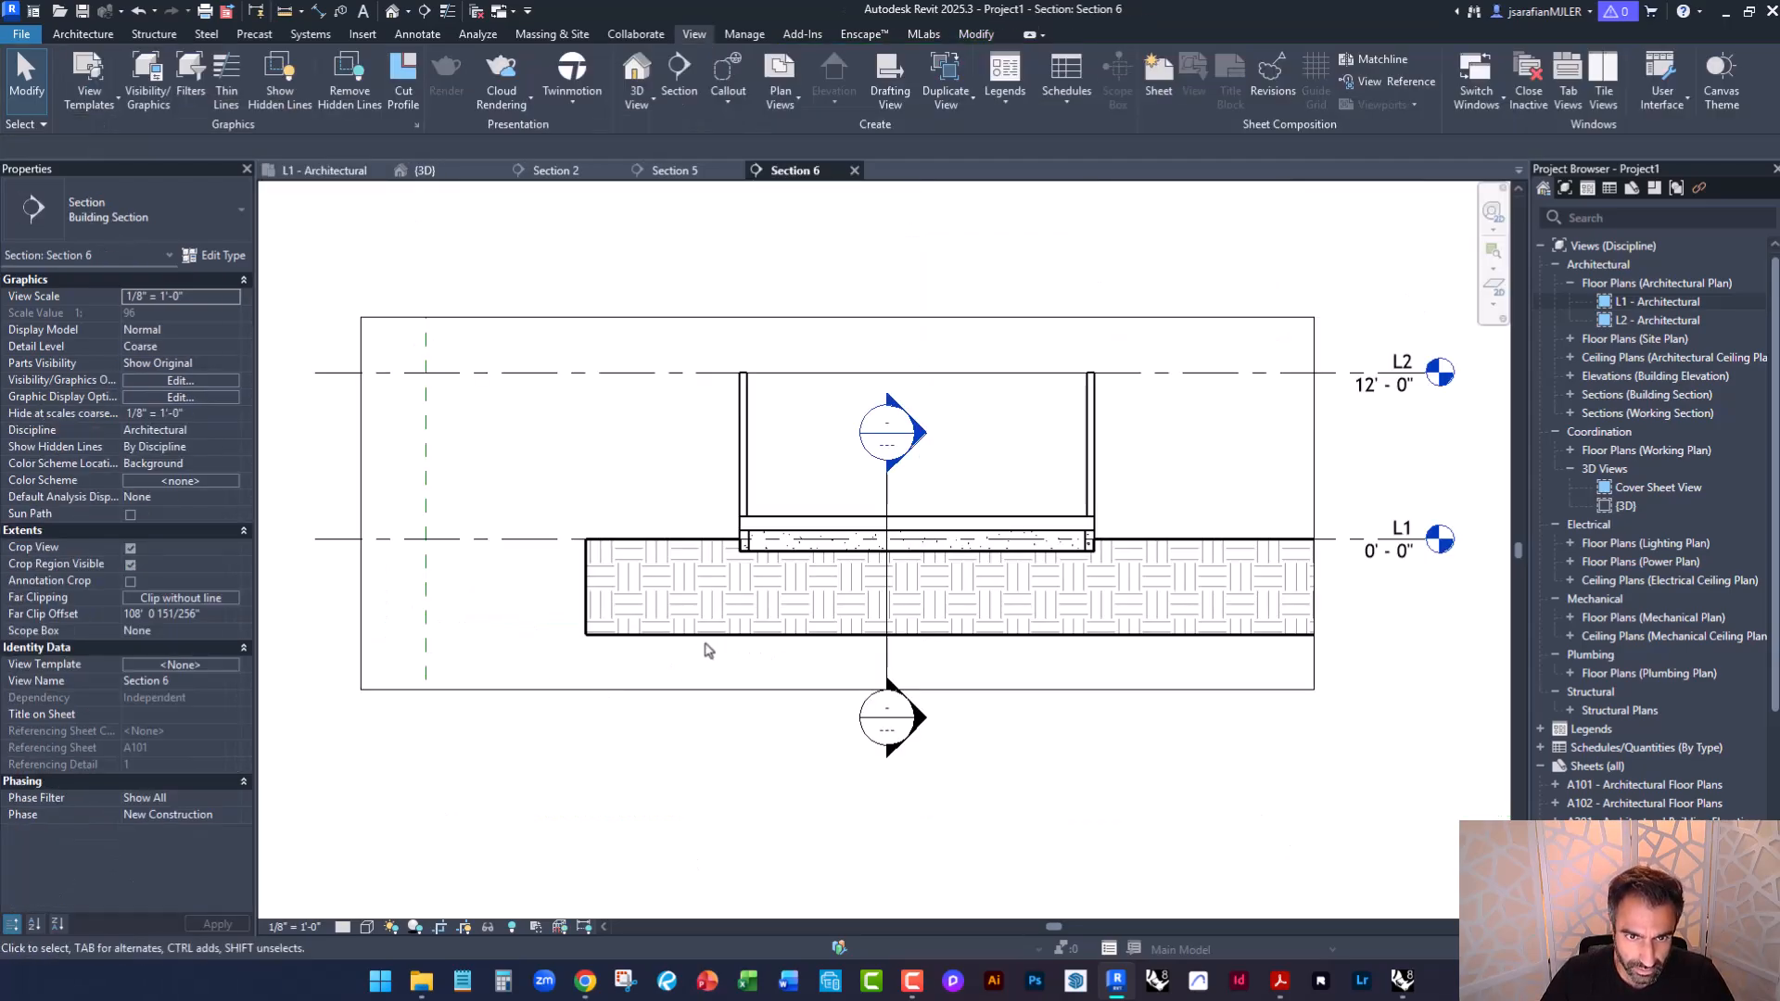
Set the new section view's scale to 1/4" = 1'-0".
{"action": "scroll", "coordinate": [1100, 537], "scroll_direction": "up", "scroll_amount": 3}
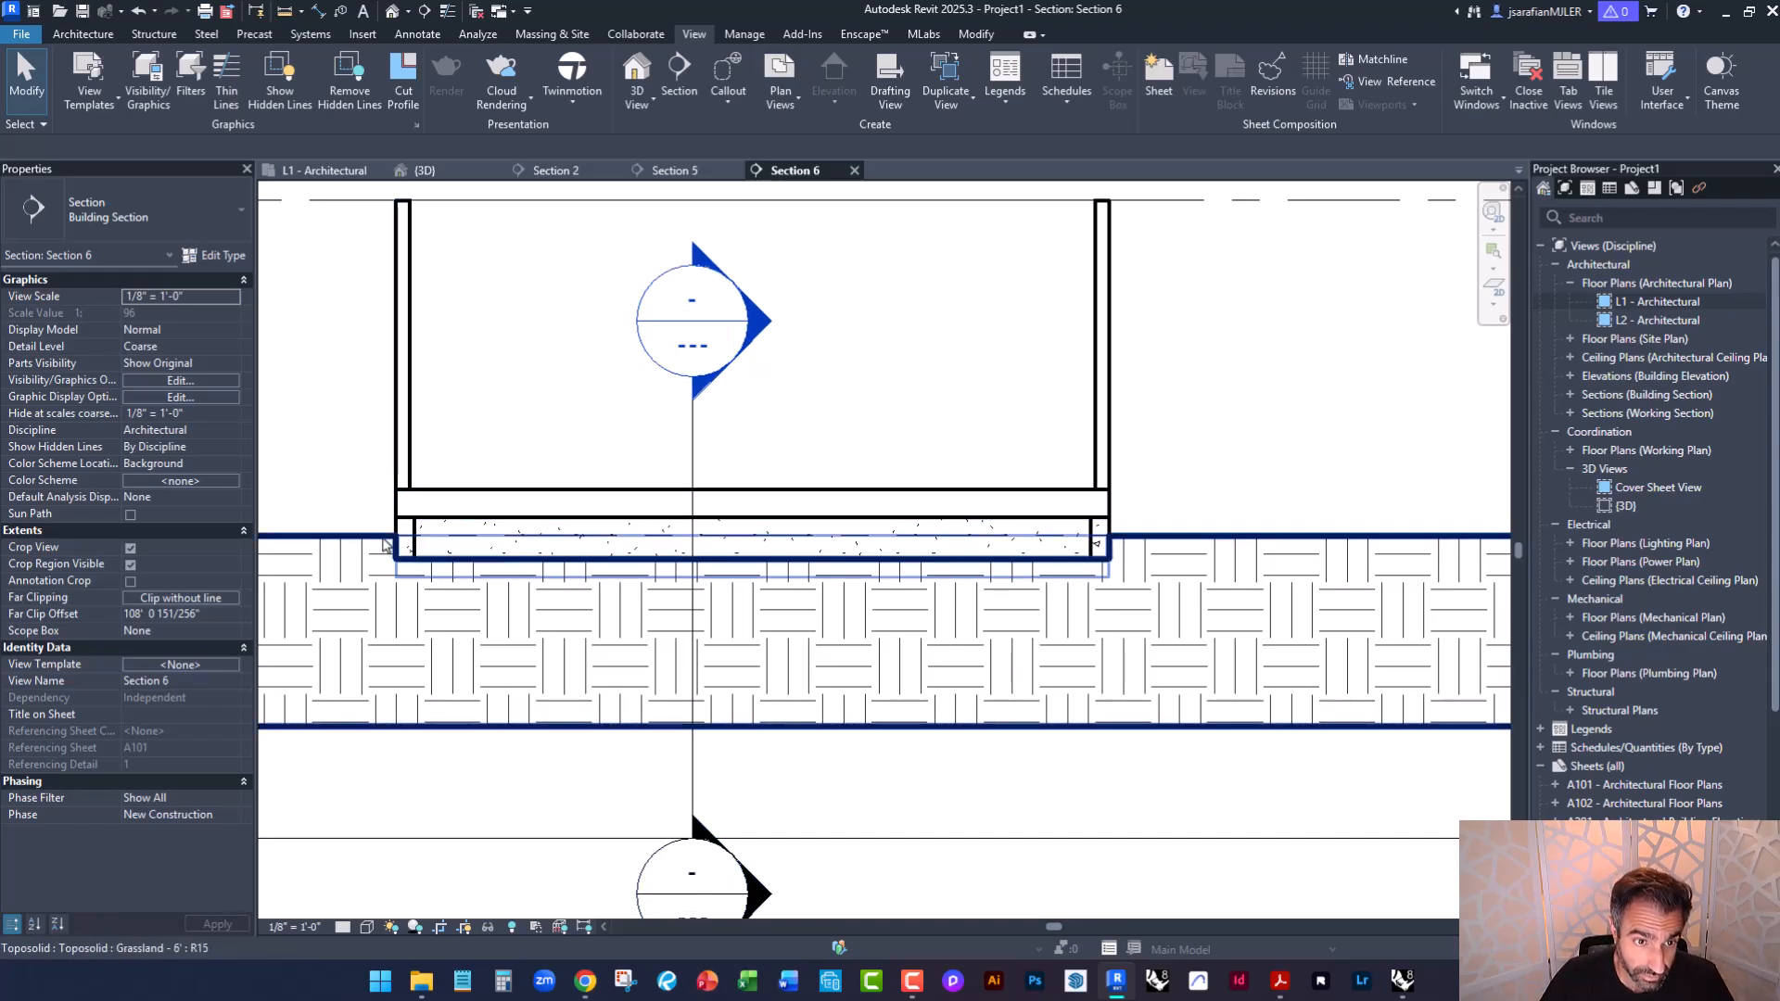
{"action": "scroll", "coordinate": [381, 538], "scroll_direction": "up", "scroll_amount": 2}
{"action": "scroll", "coordinate": [695, 622], "scroll_direction": "down", "scroll_amount": 1}
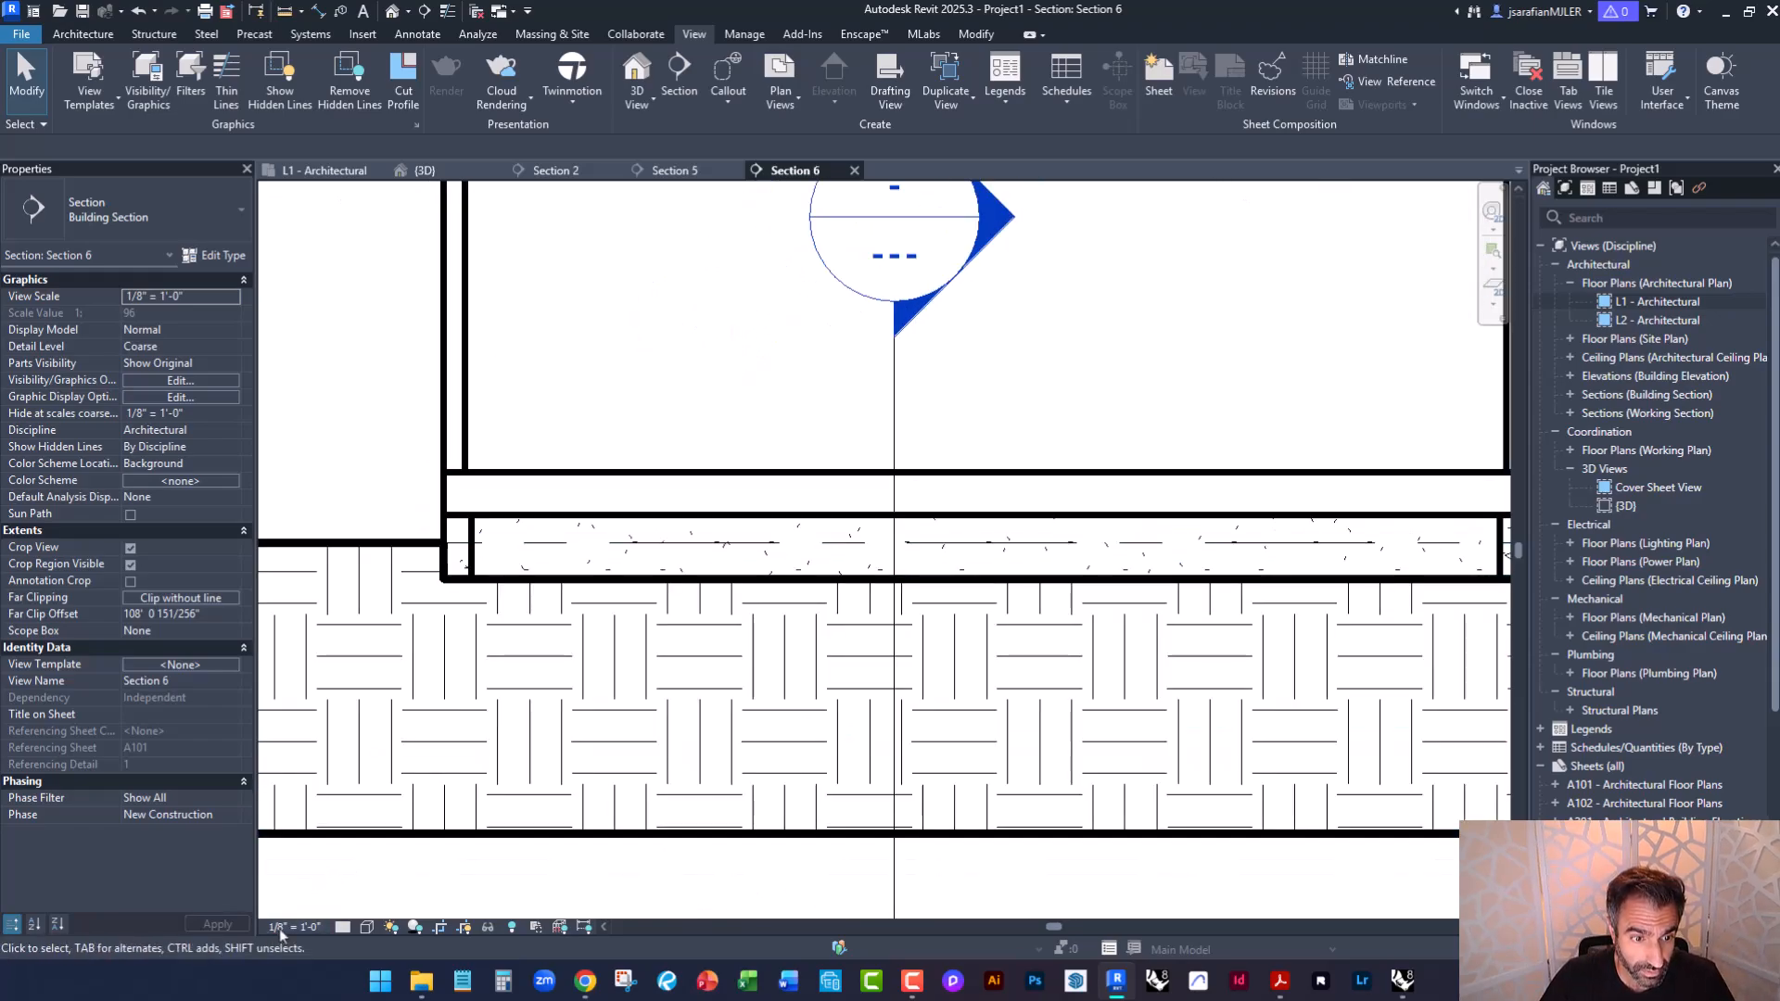
{"action": "left_click", "coordinate": [294, 926]}
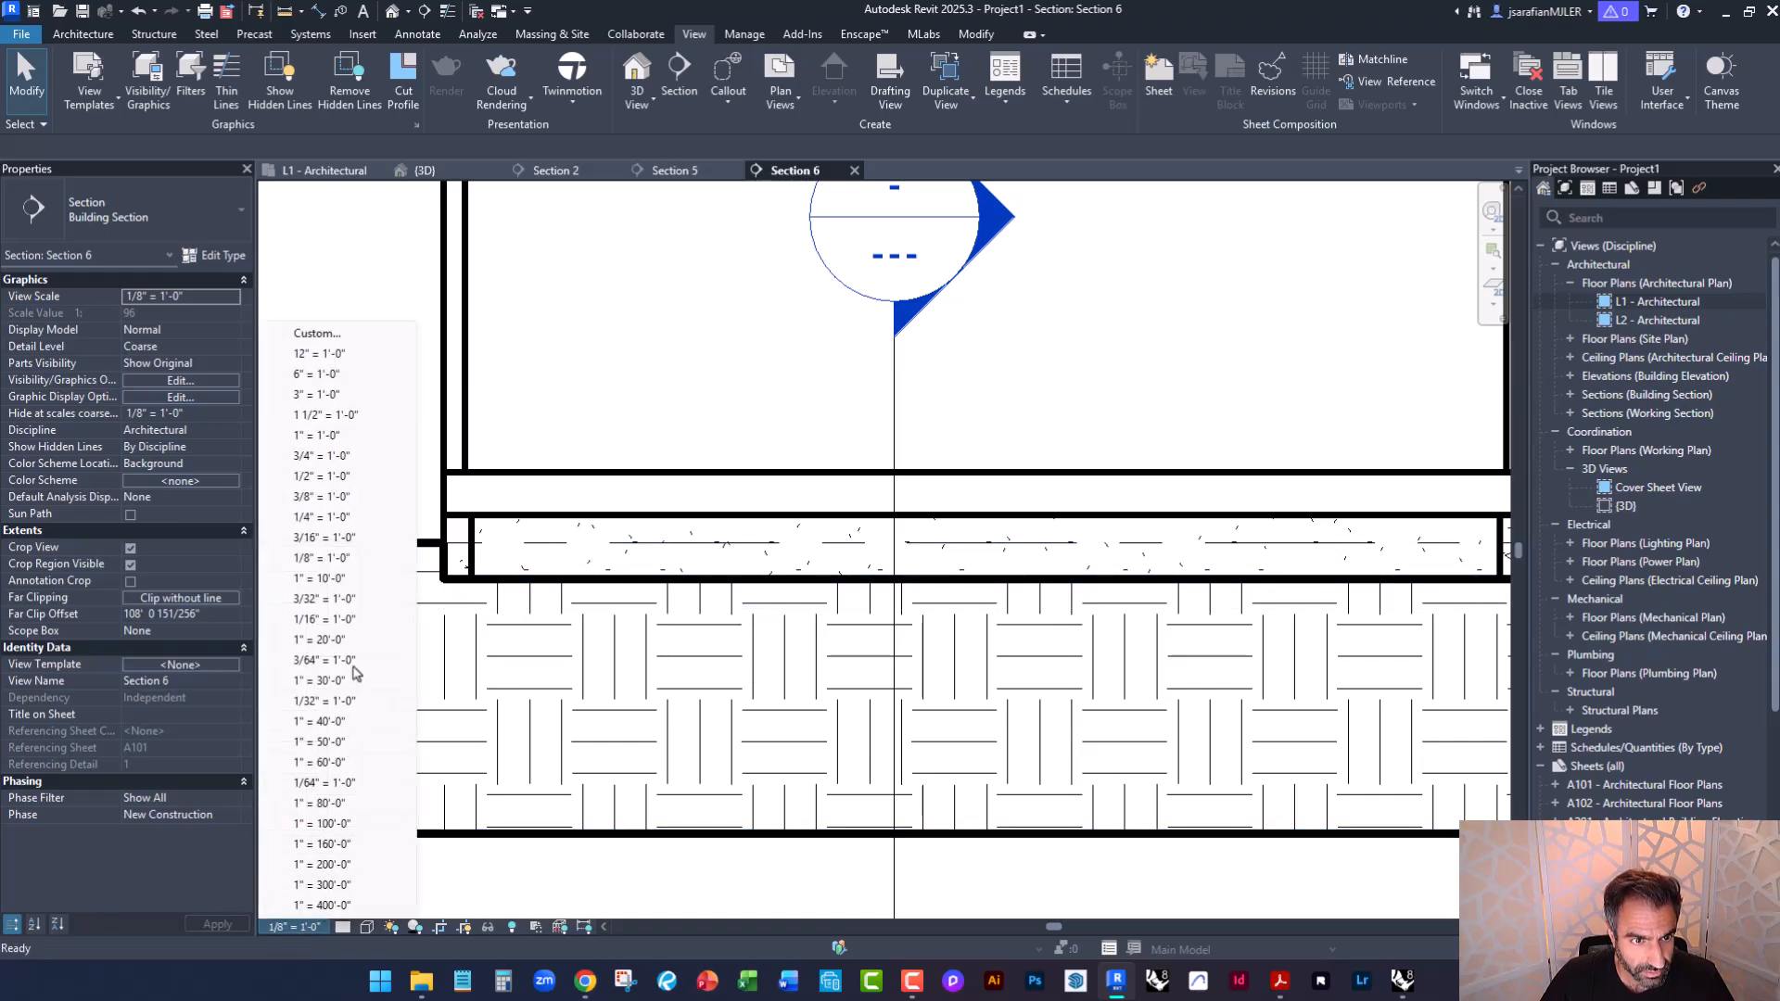
{"action": "left_click", "coordinate": [329, 516]}
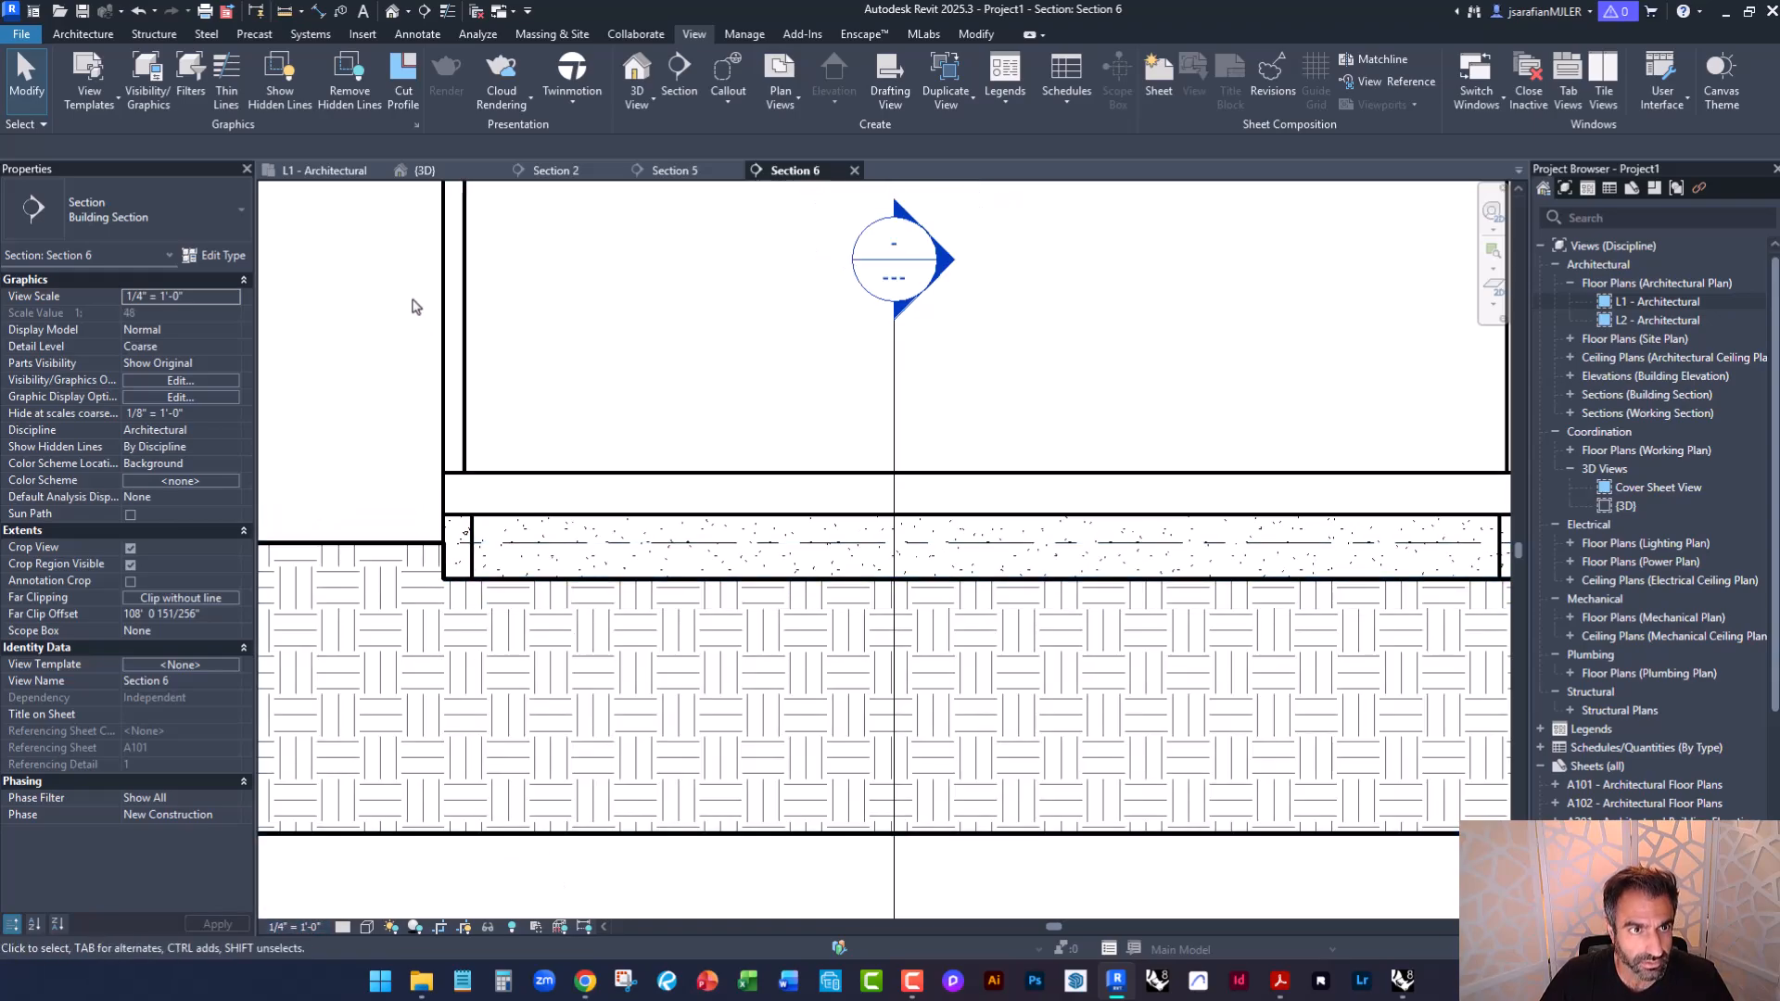
Place Bearing Footing - 16"x8" wall foundations under both foundation walls shown in the section and finish the command.
{"action": "left_click", "coordinate": [154, 33]}
{"action": "left_click", "coordinate": [535, 75]}
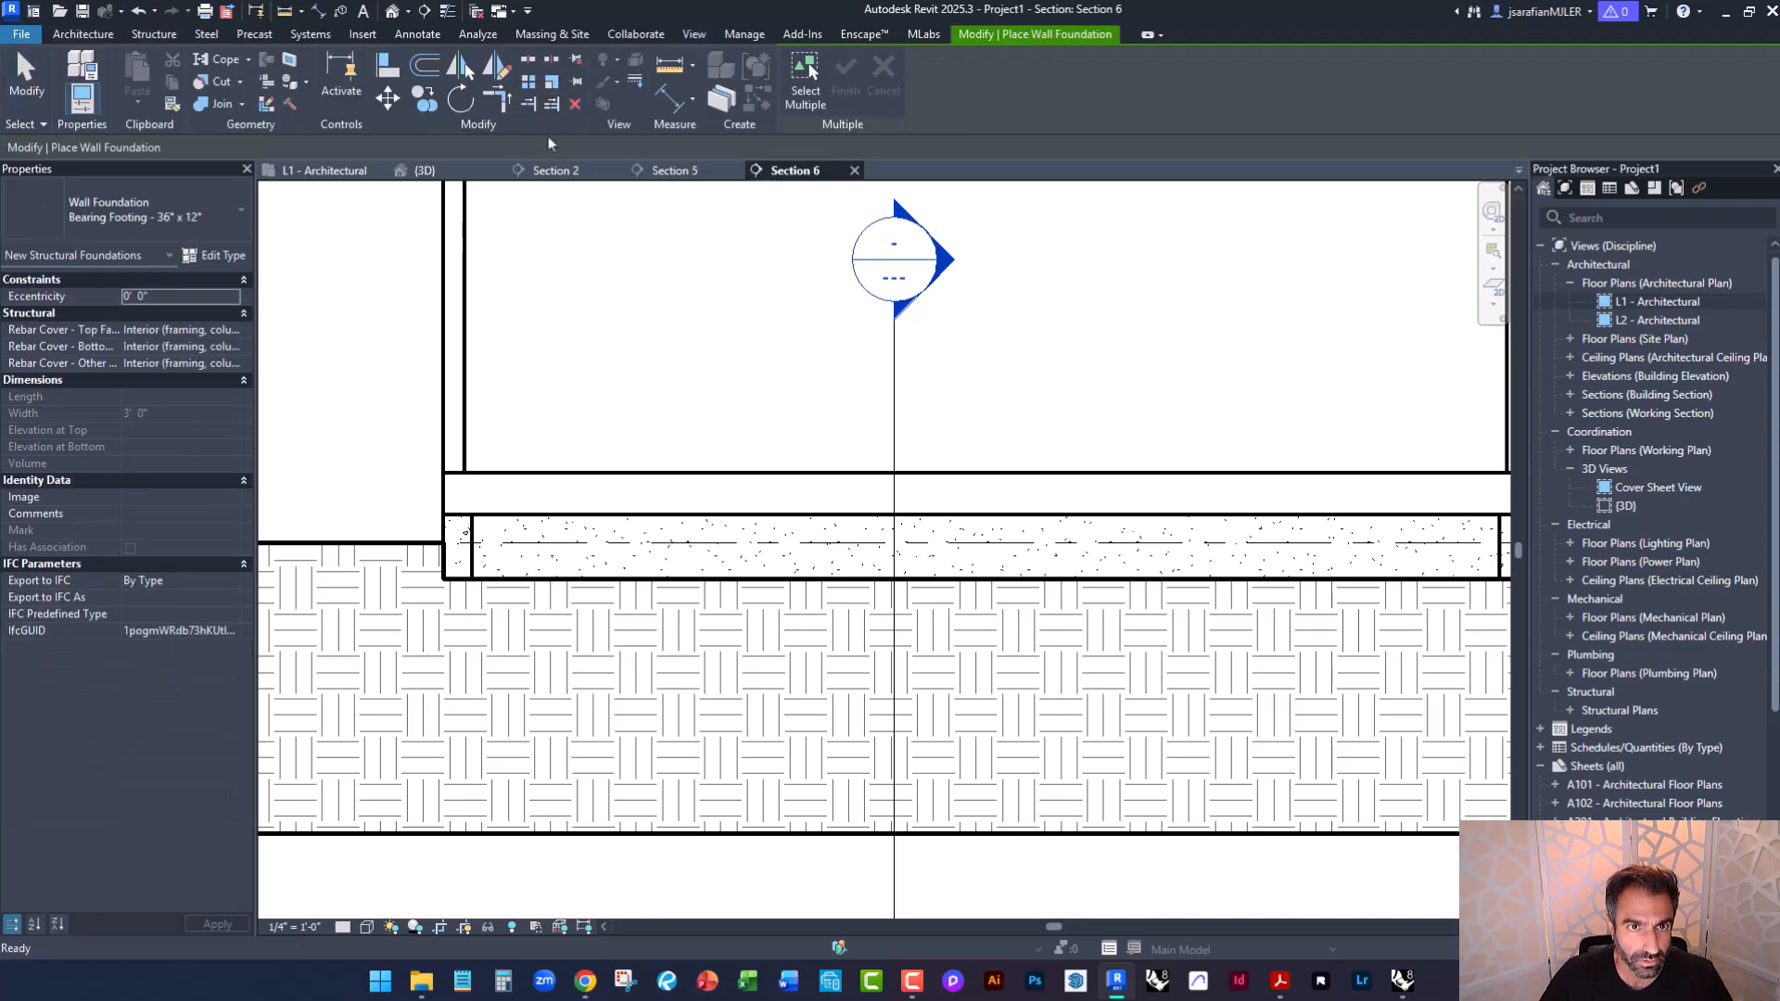
{"action": "left_click", "coordinate": [190, 222]}
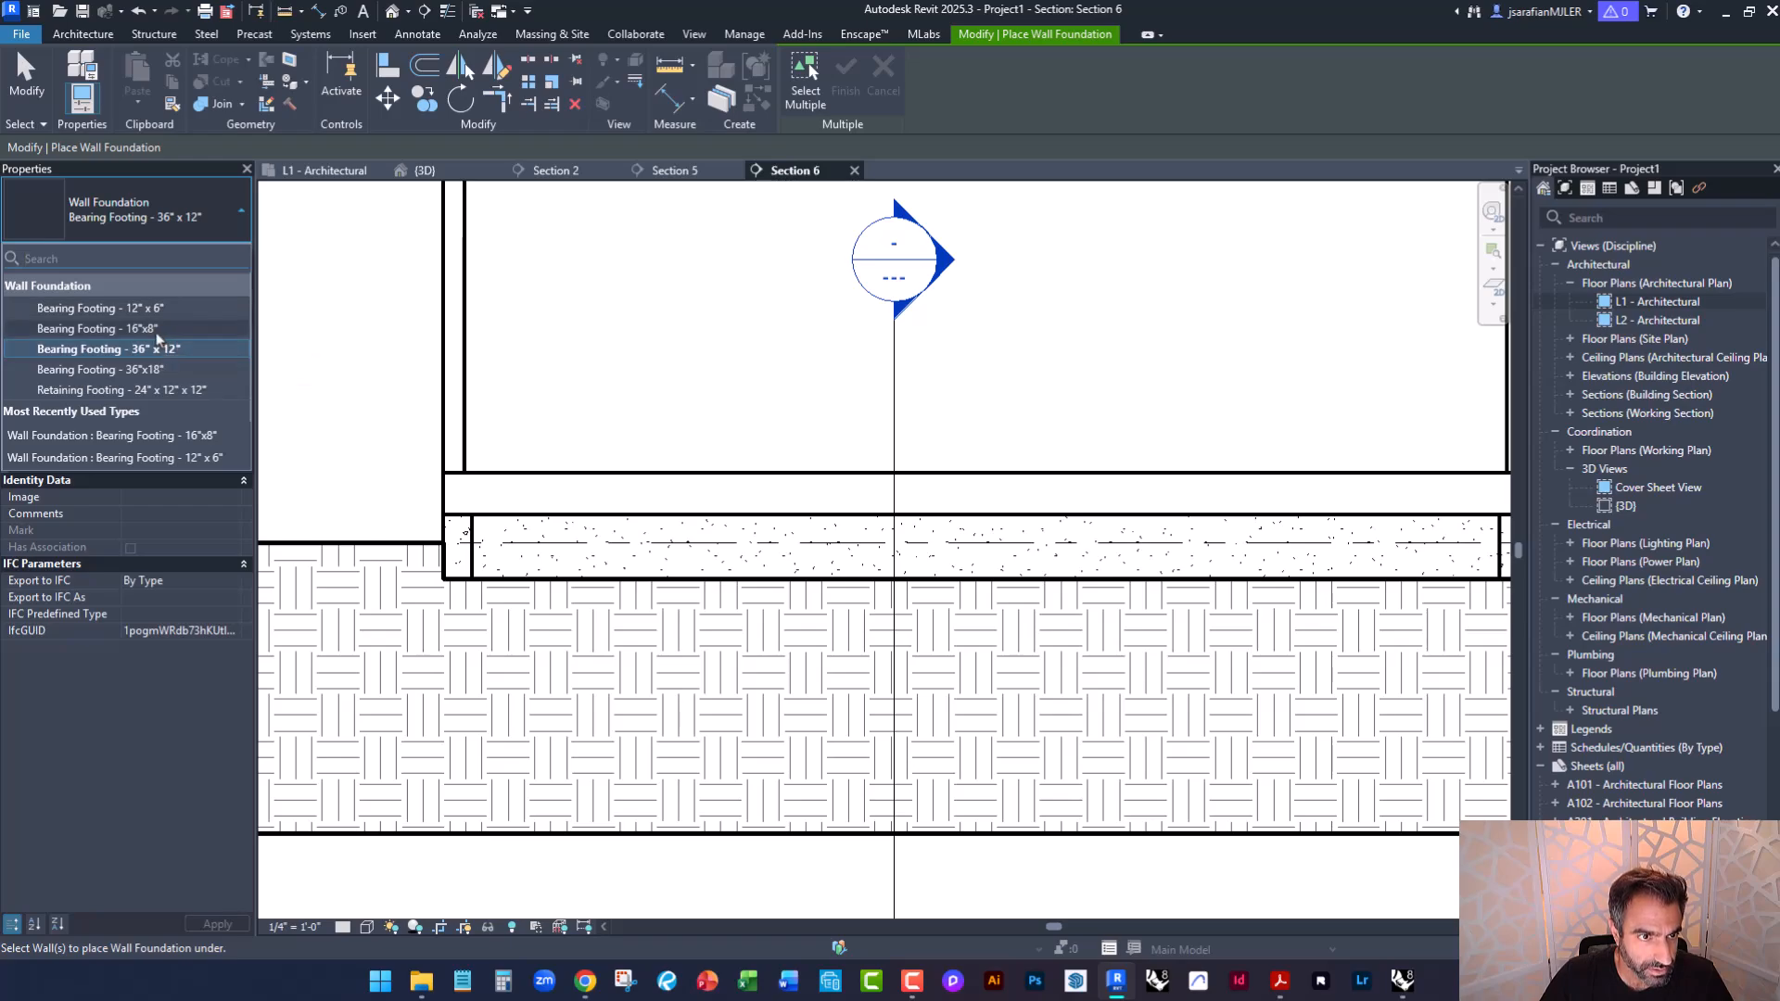
{"action": "left_click", "coordinate": [148, 329]}
{"action": "left_click", "coordinate": [462, 565]}
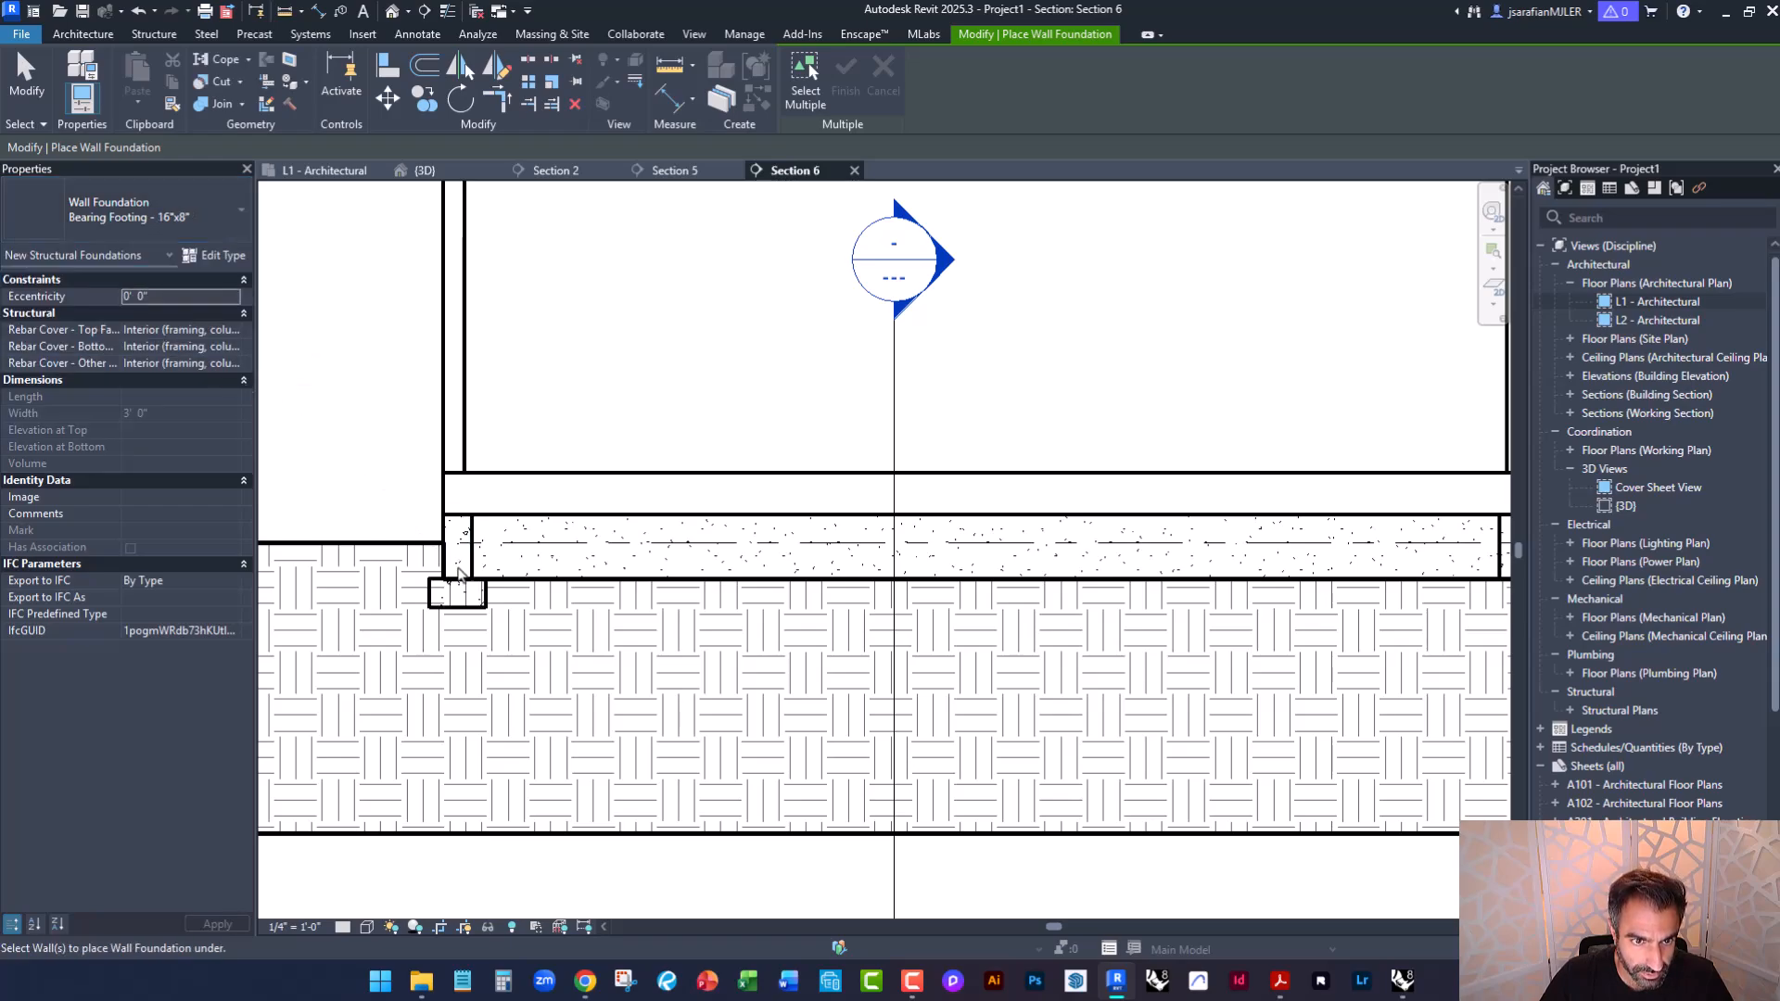
{"action": "scroll", "coordinate": [329, 570], "scroll_direction": "down", "scroll_amount": 1}
{"action": "left_click", "coordinate": [1226, 561]}
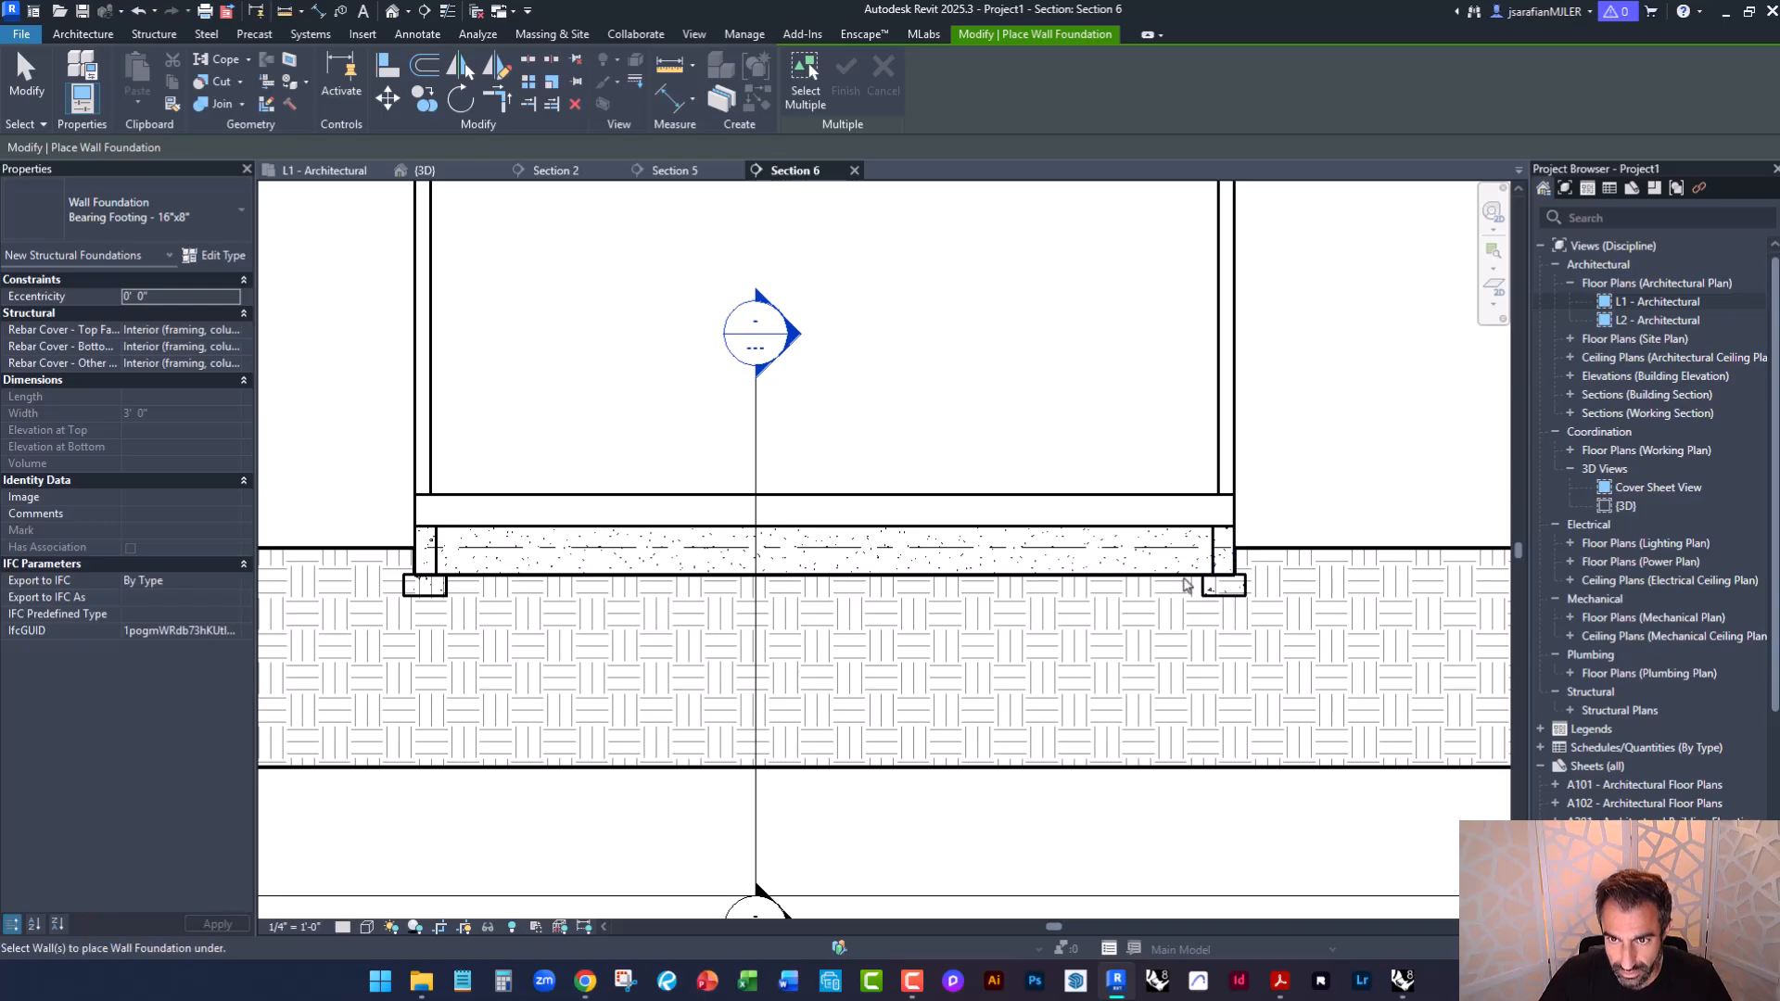
{"action": "key", "text": "Escape"}
{"action": "key", "text": "Escape"}
Cut the Grassland toposolid with the footings under both foundation walls and end the Cut Geometry command.
{"action": "scroll", "coordinate": [389, 601], "scroll_direction": "up", "scroll_amount": 4}
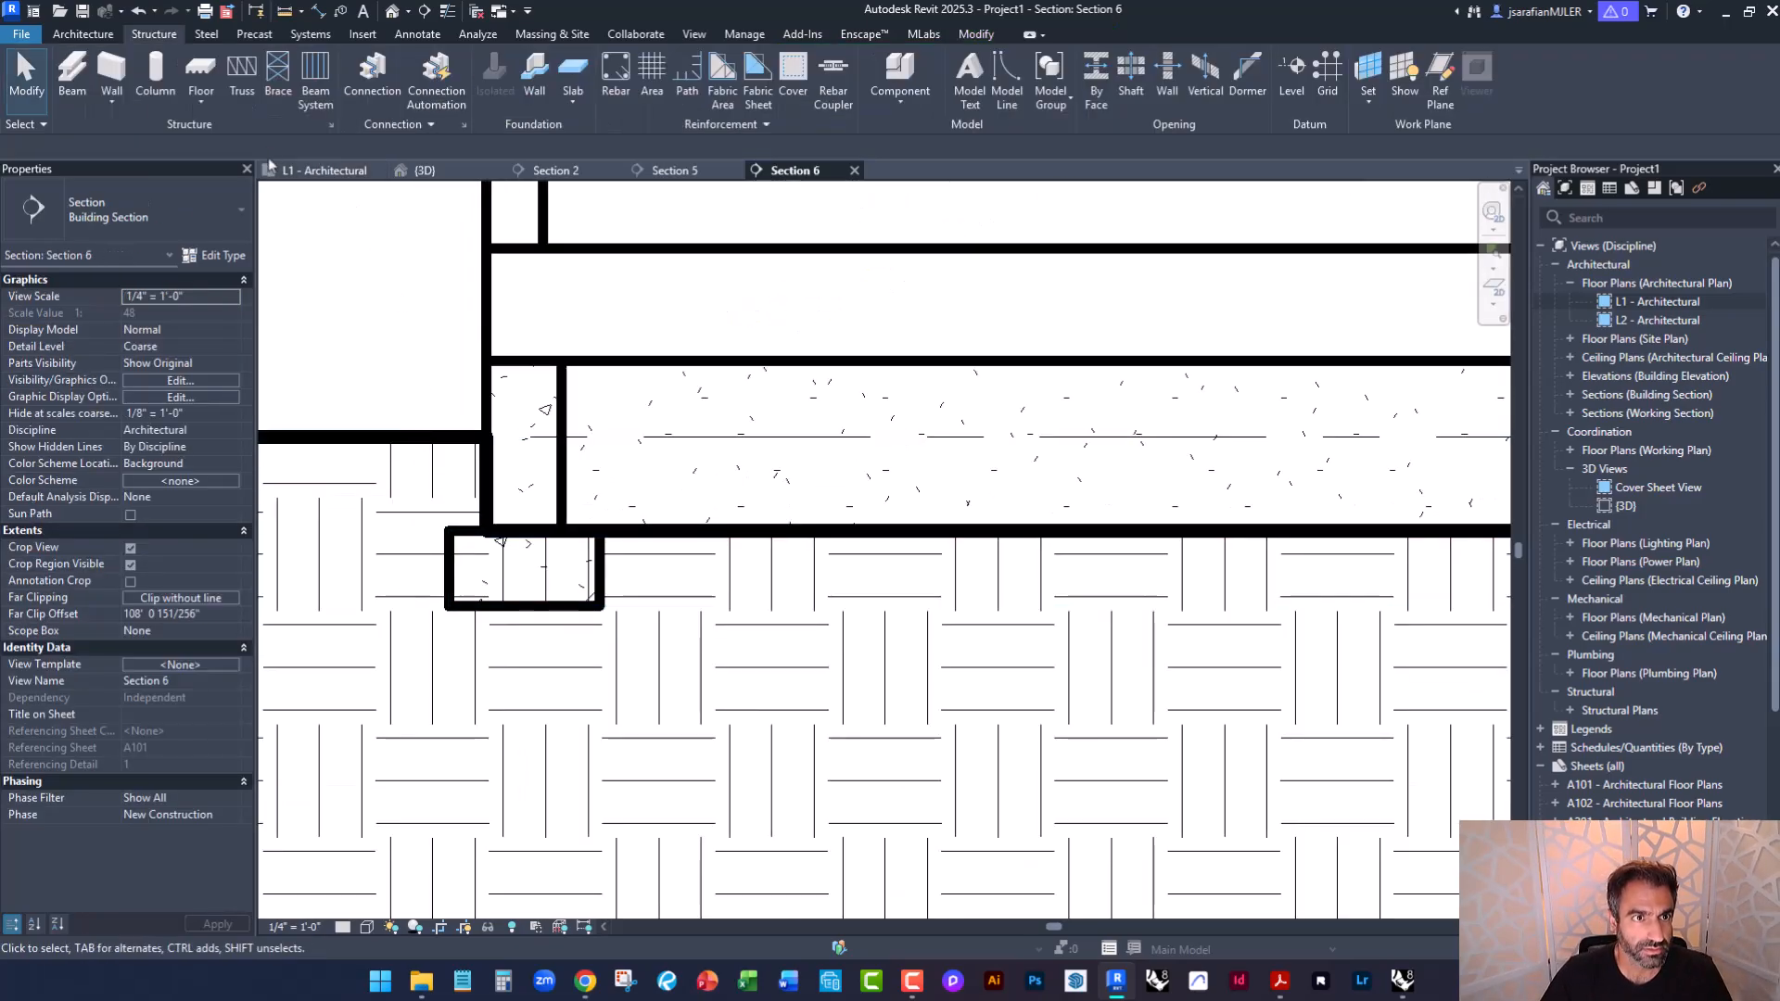
{"action": "left_click", "coordinate": [976, 34]}
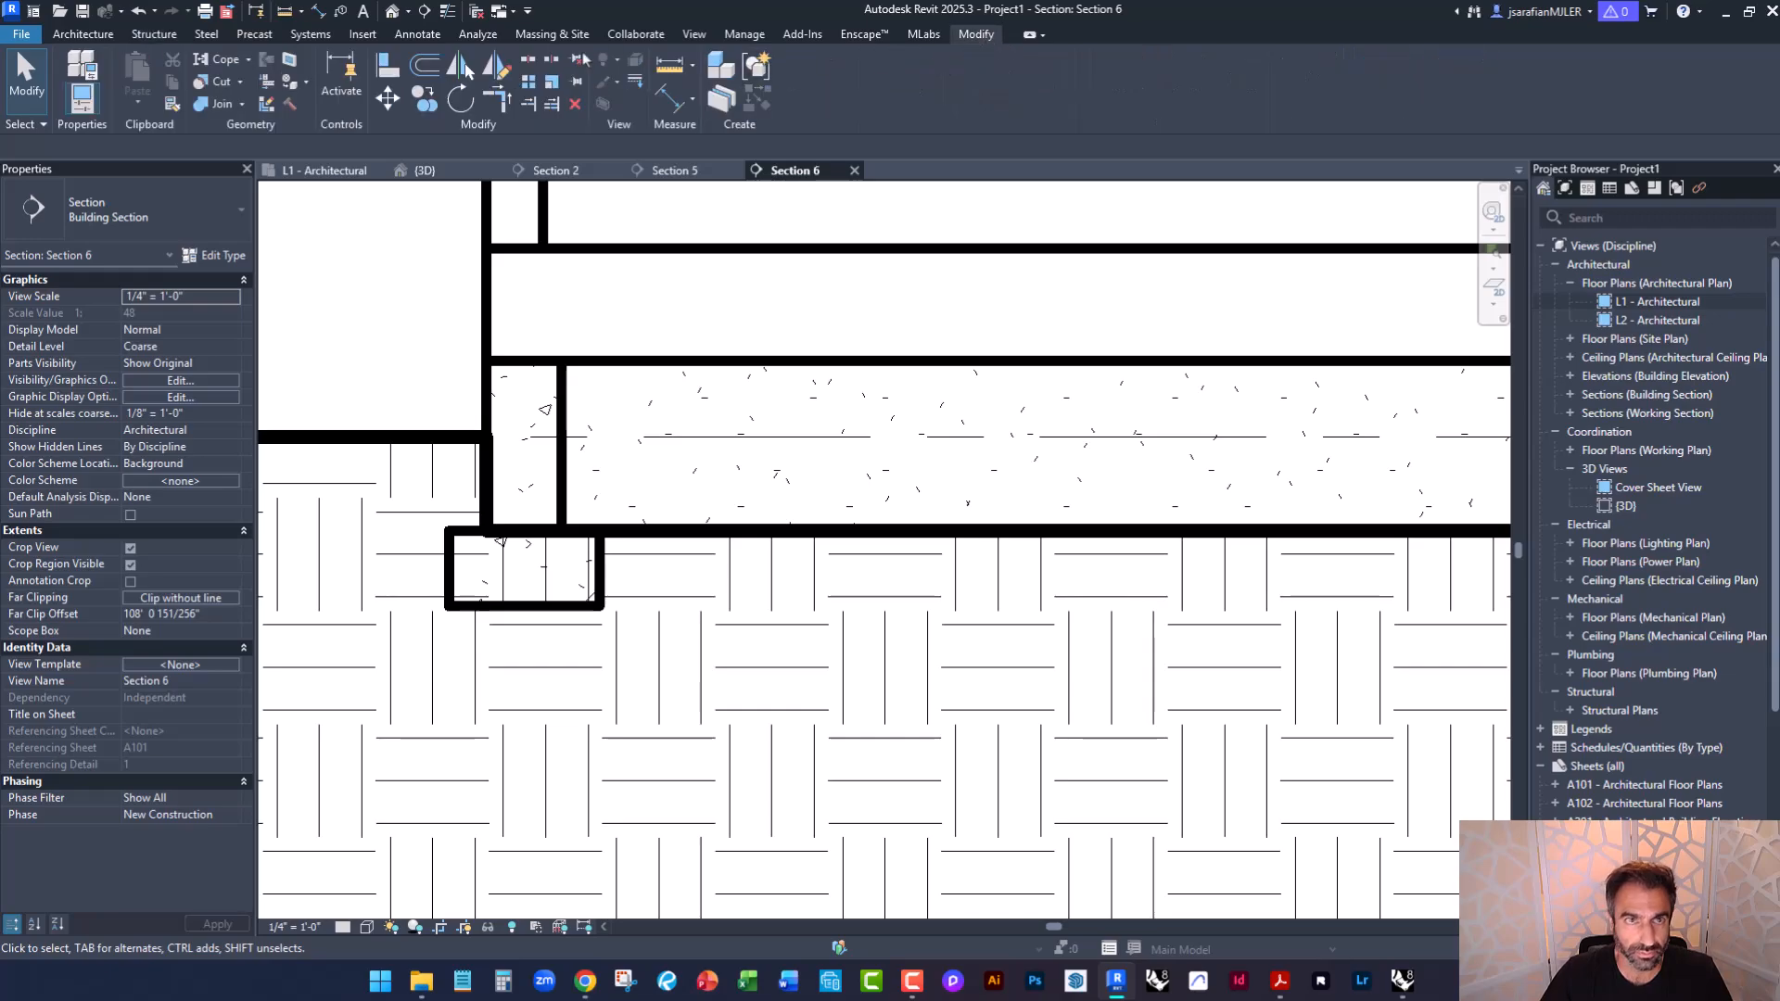
{"action": "left_click", "coordinate": [219, 82]}
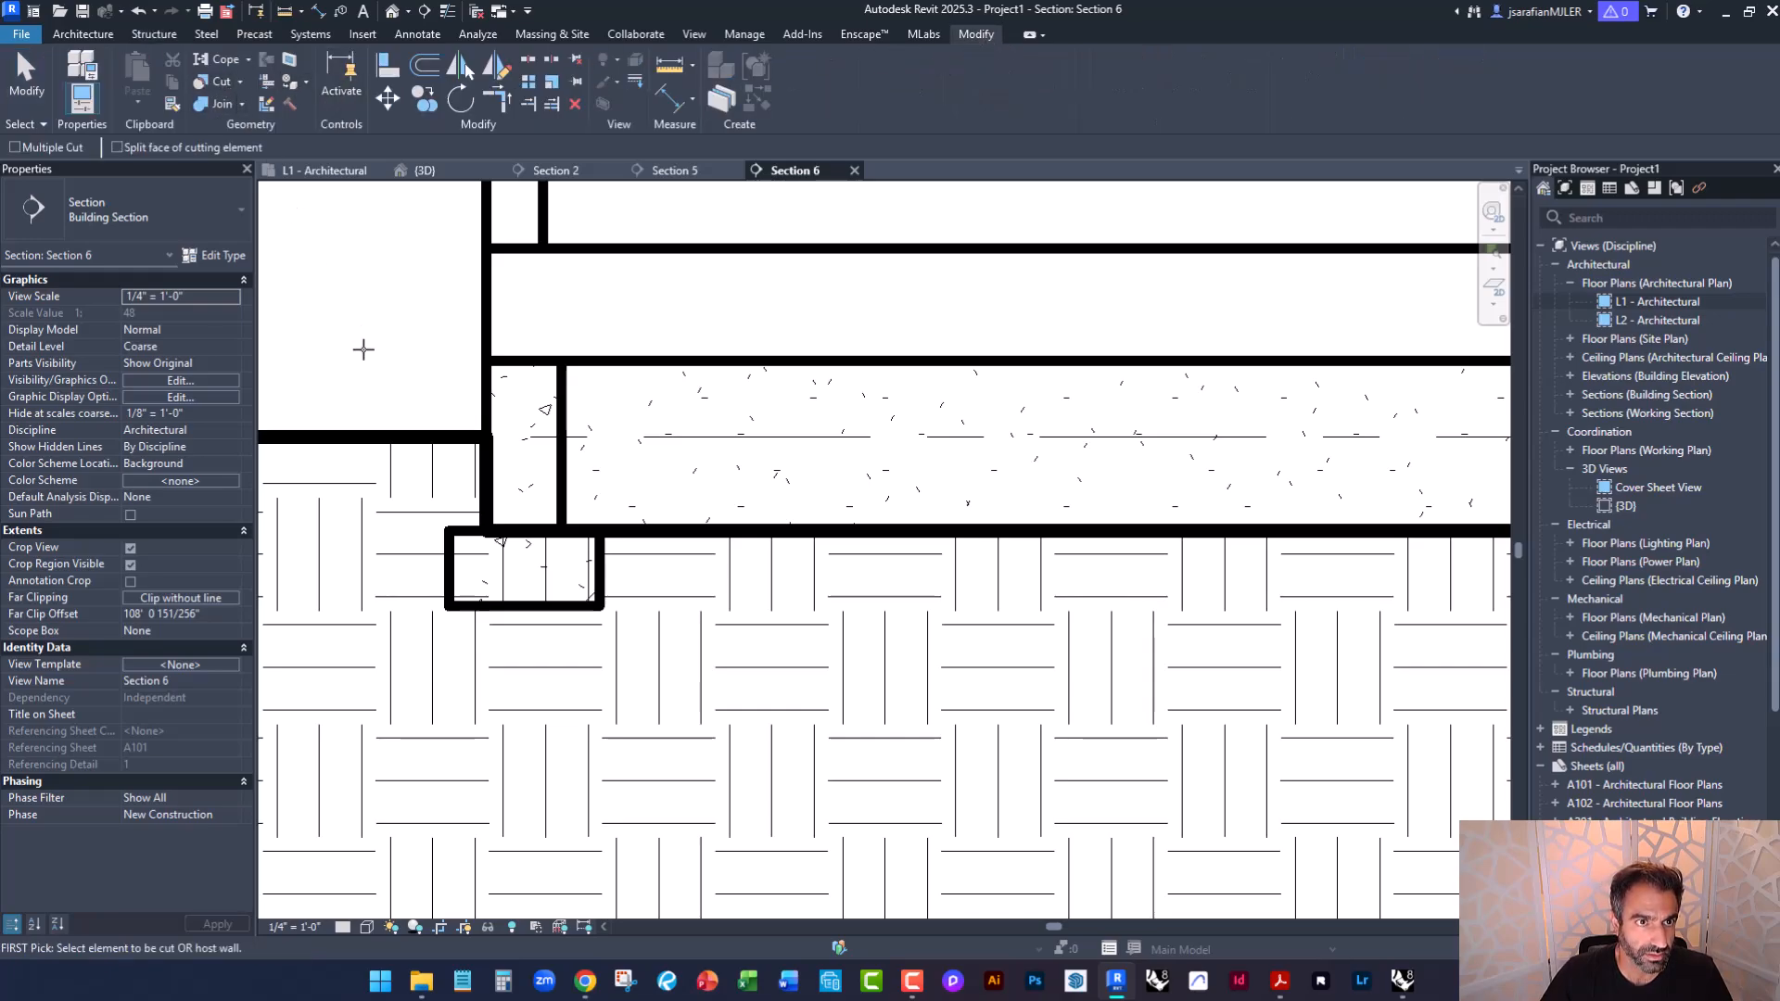
{"action": "left_click", "coordinate": [394, 438]}
{"action": "left_click", "coordinate": [444, 545]}
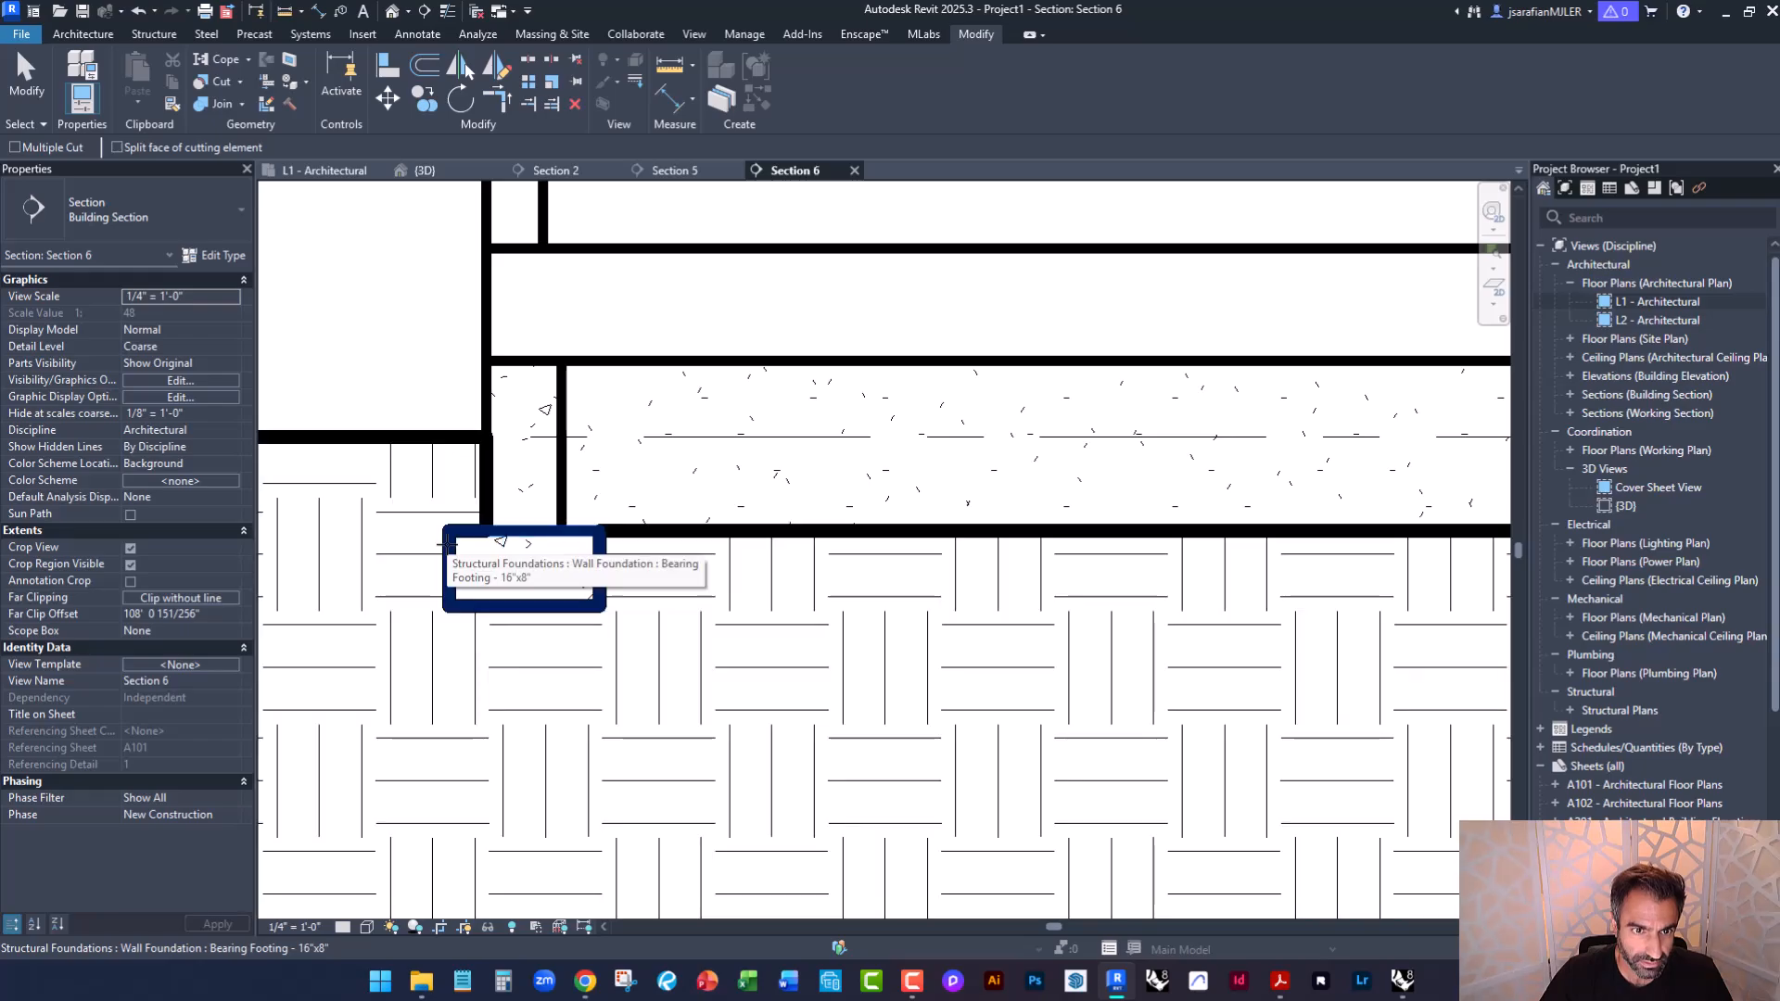
{"action": "scroll", "coordinate": [393, 584], "scroll_direction": "down", "scroll_amount": 5}
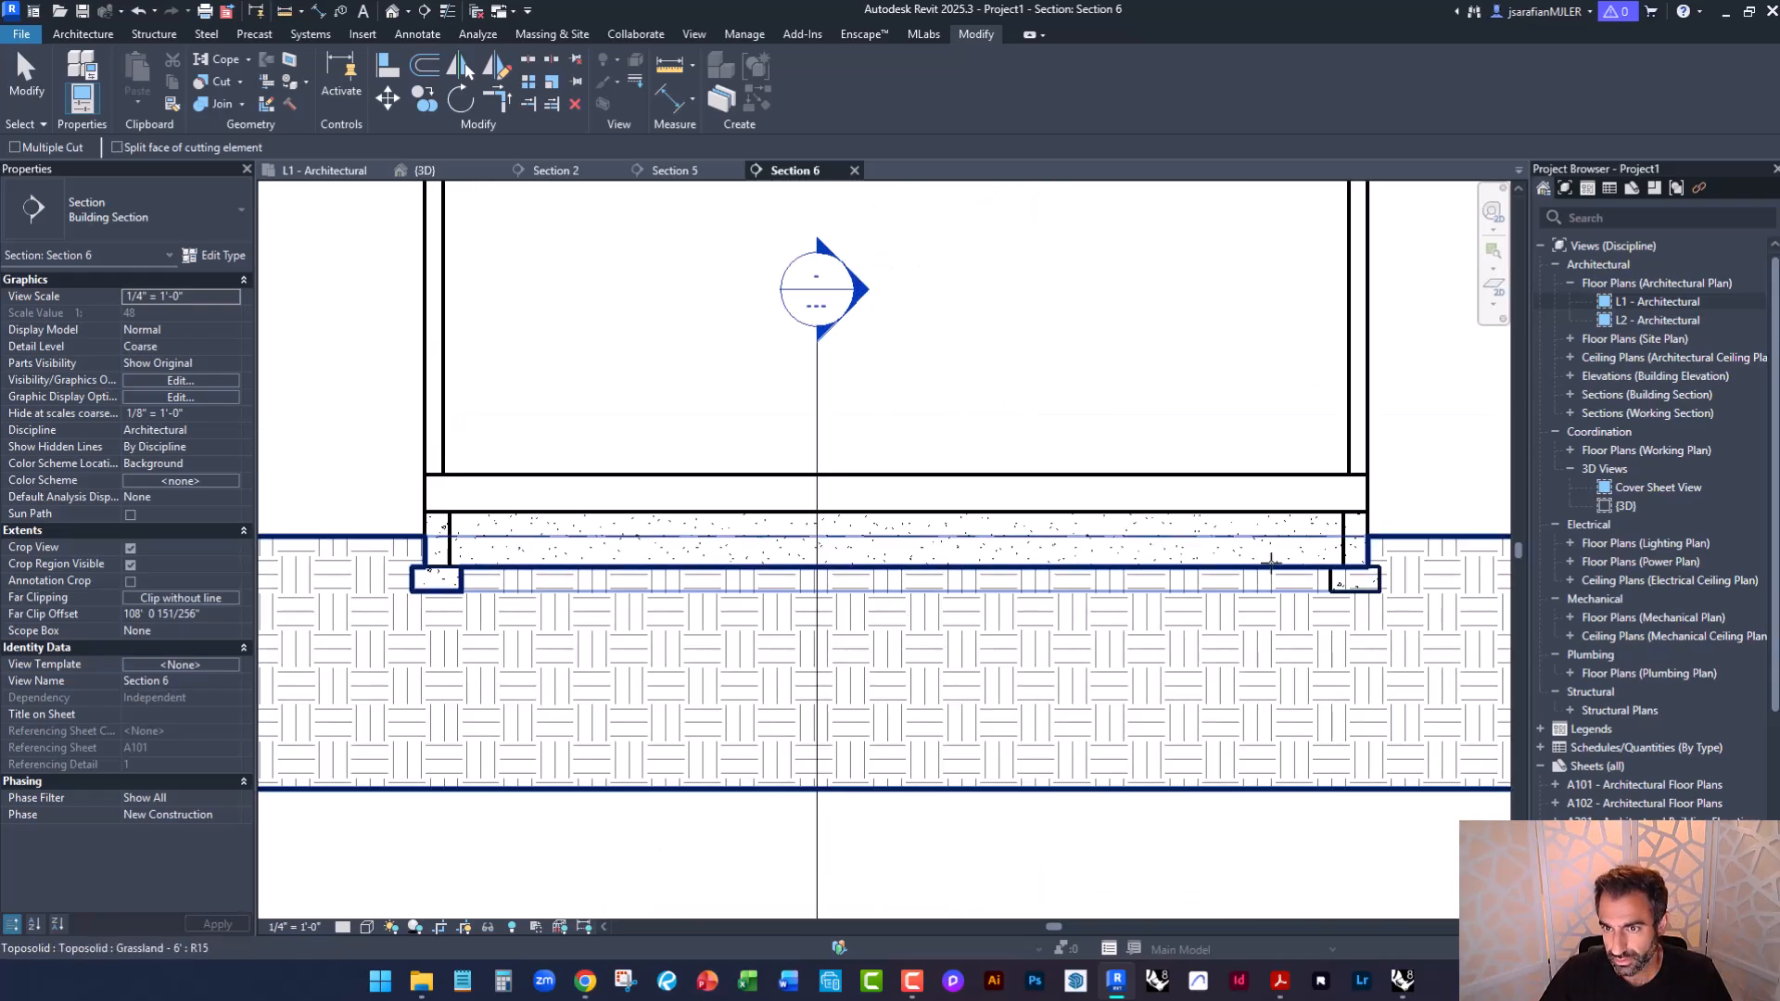
{"action": "scroll", "coordinate": [1400, 557], "scroll_direction": "up", "scroll_amount": 2}
{"action": "left_click", "coordinate": [1400, 557]}
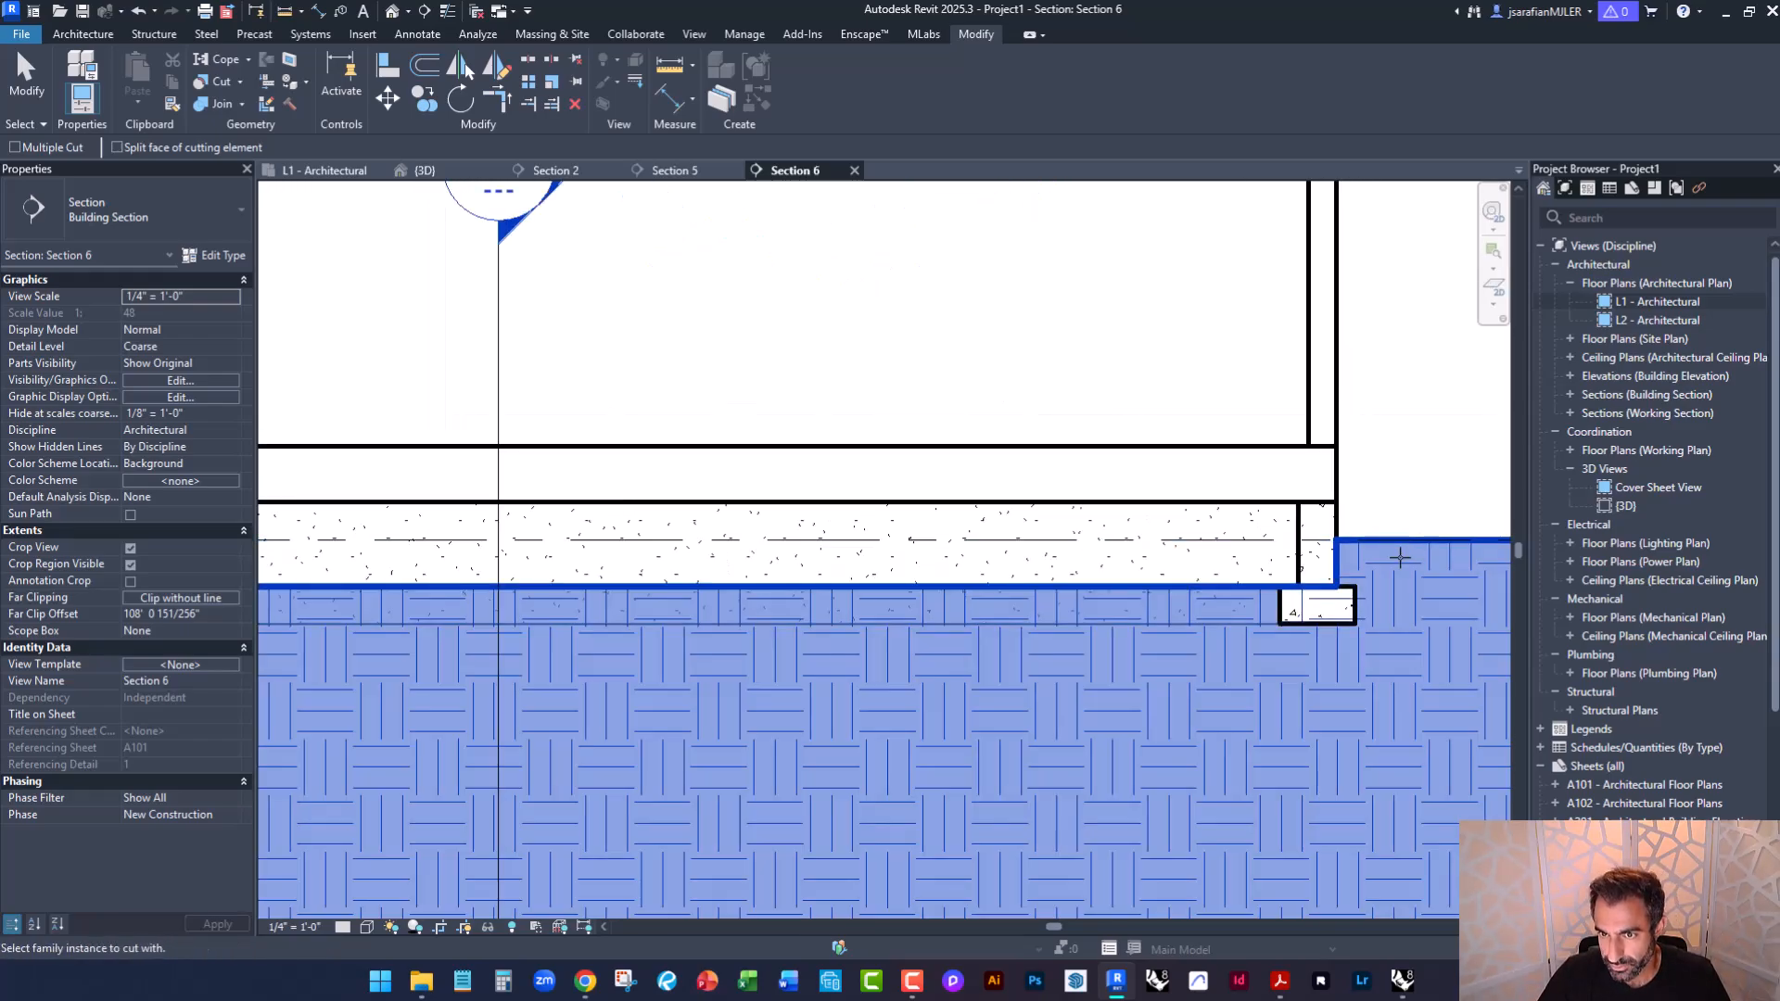
{"action": "left_click", "coordinate": [1340, 607]}
{"action": "scroll", "coordinate": [1176, 701], "scroll_direction": "down", "scroll_amount": 3}
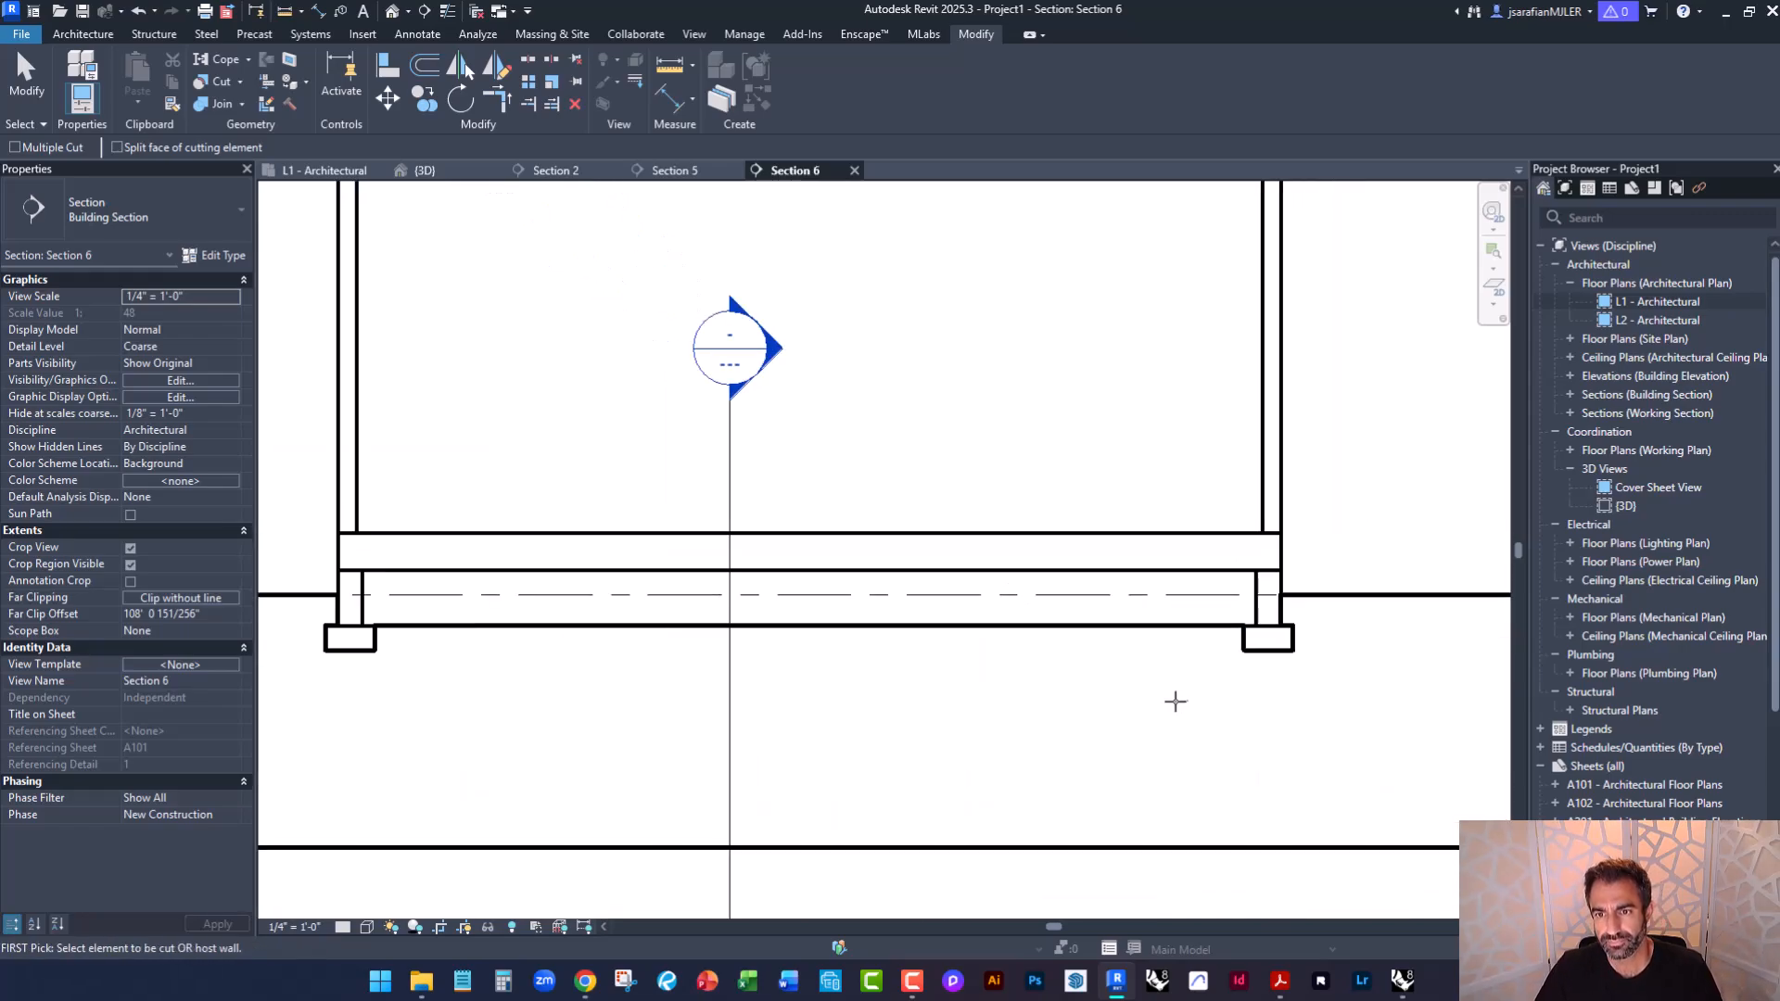
{"action": "key", "text": "Escape"}
{"action": "key", "text": "Escape"}
Set the section view's far clip offset to 4' and inspect the slab edges and footings.
{"action": "scroll", "coordinate": [672, 575], "scroll_direction": "down", "scroll_amount": 1}
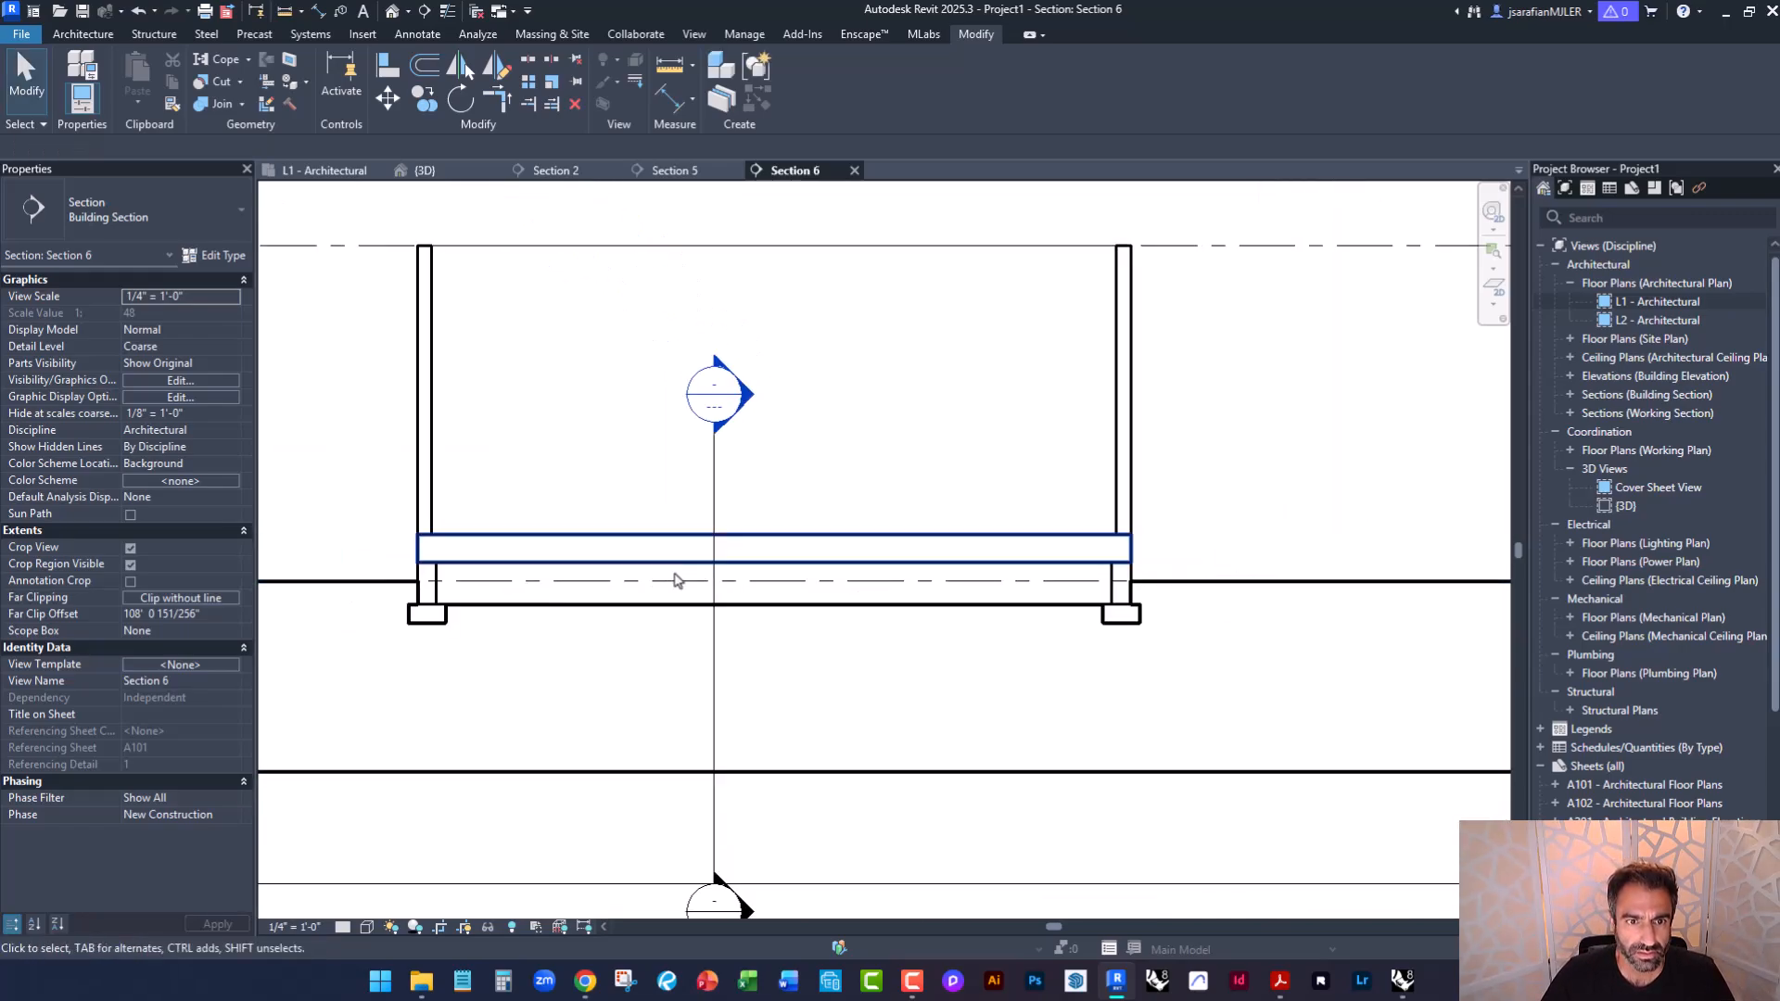
{"action": "scroll", "coordinate": [671, 576], "scroll_direction": "down", "scroll_amount": 1}
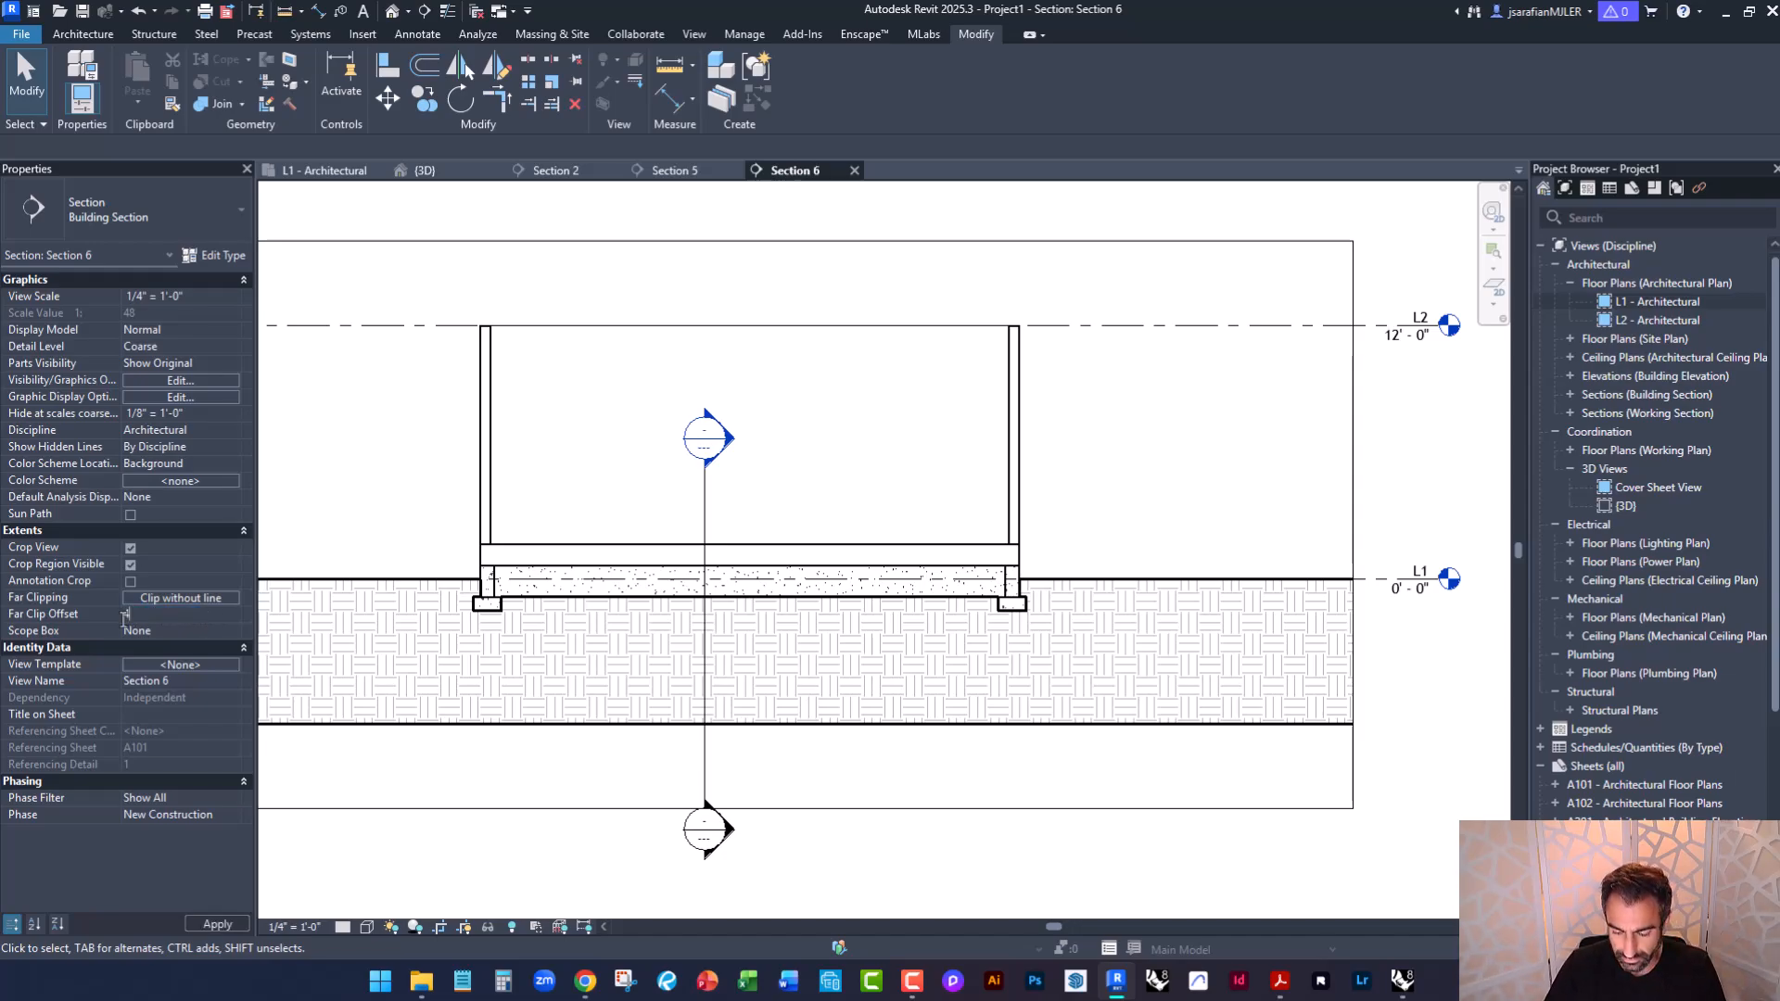
{"action": "scroll", "coordinate": [962, 590], "scroll_direction": "up", "scroll_amount": 5}
{"action": "scroll", "coordinate": [974, 602], "scroll_direction": "down", "scroll_amount": 2}
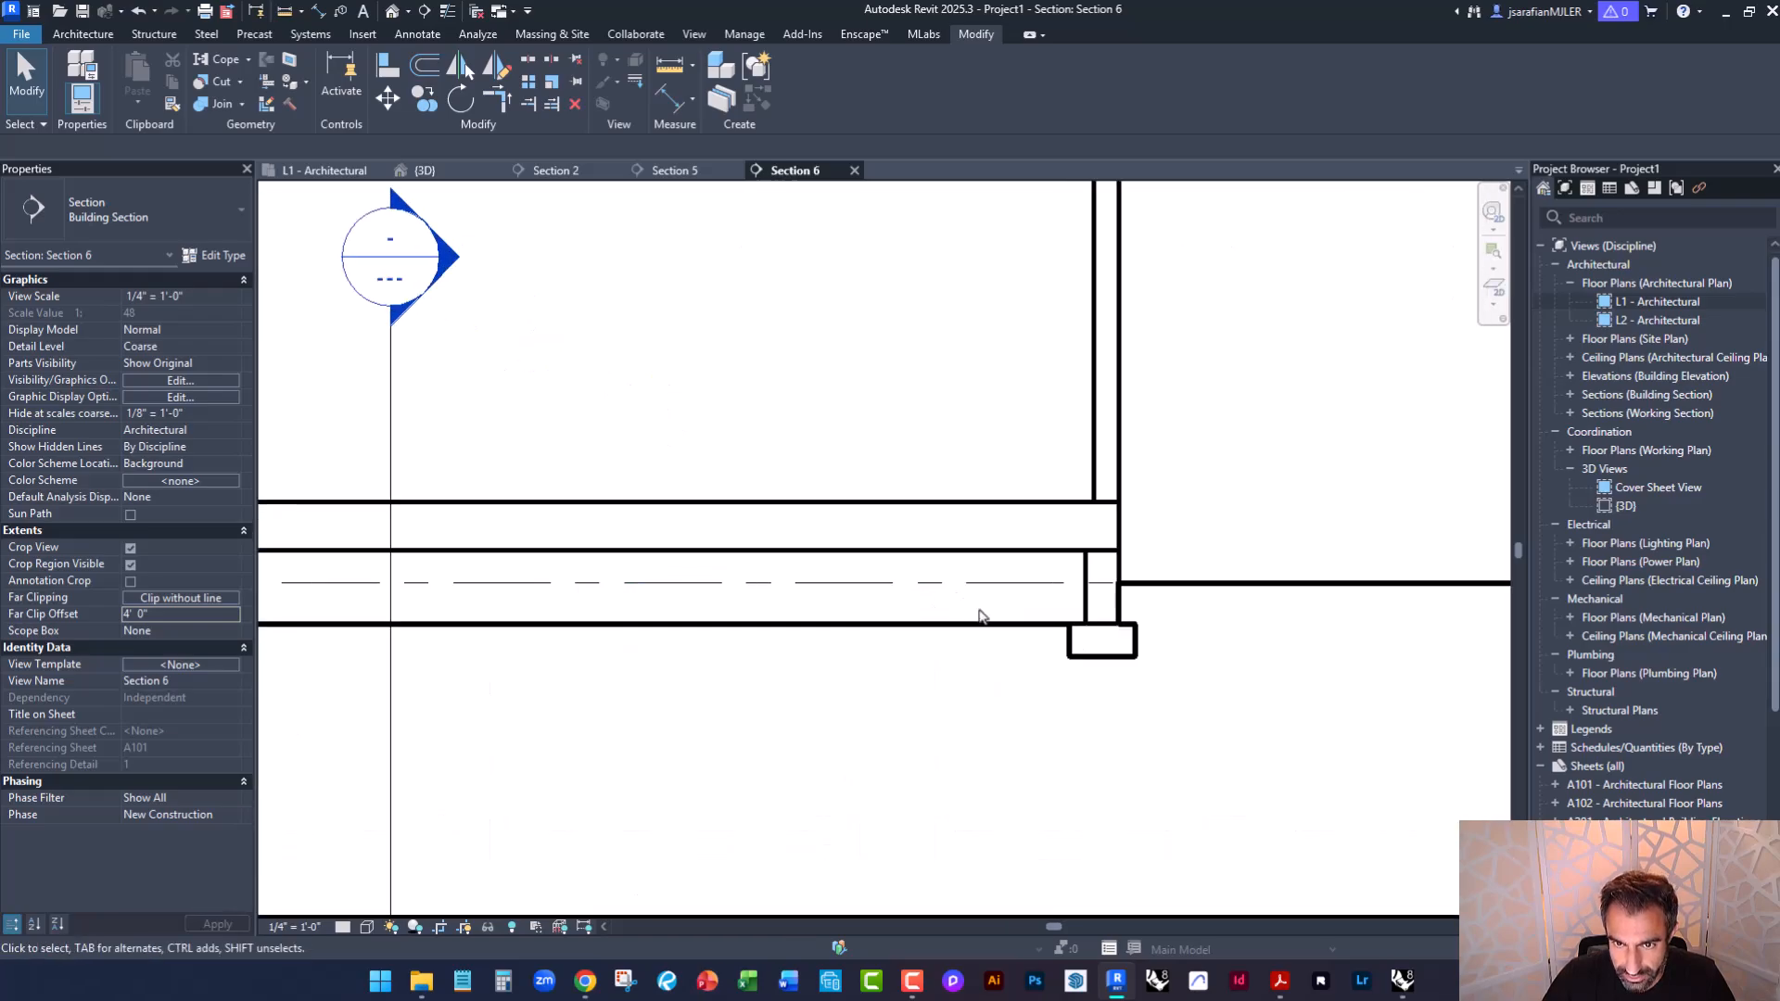
{"action": "scroll", "coordinate": [973, 596], "scroll_direction": "up", "scroll_amount": 4}
{"action": "scroll", "coordinate": [834, 603], "scroll_direction": "down", "scroll_amount": 2}
{"action": "scroll", "coordinate": [802, 611], "scroll_direction": "down", "scroll_amount": 3}
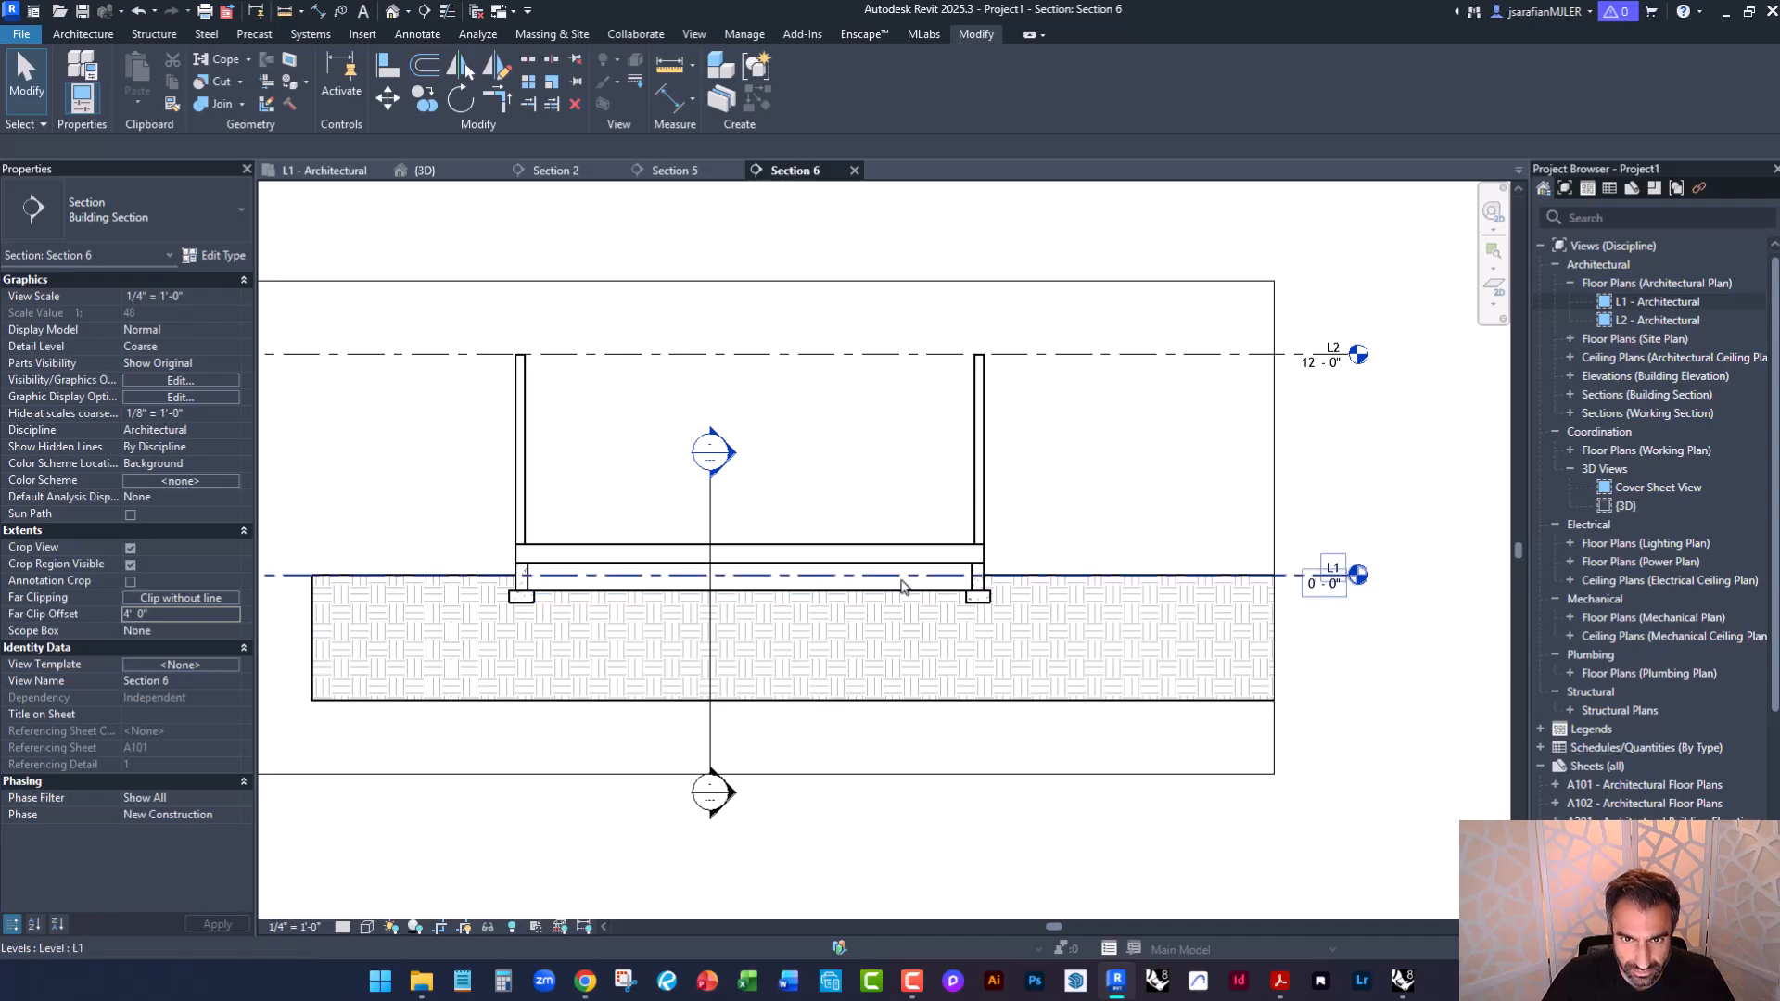
{"action": "scroll", "coordinate": [1156, 584], "scroll_direction": "down", "scroll_amount": 2}
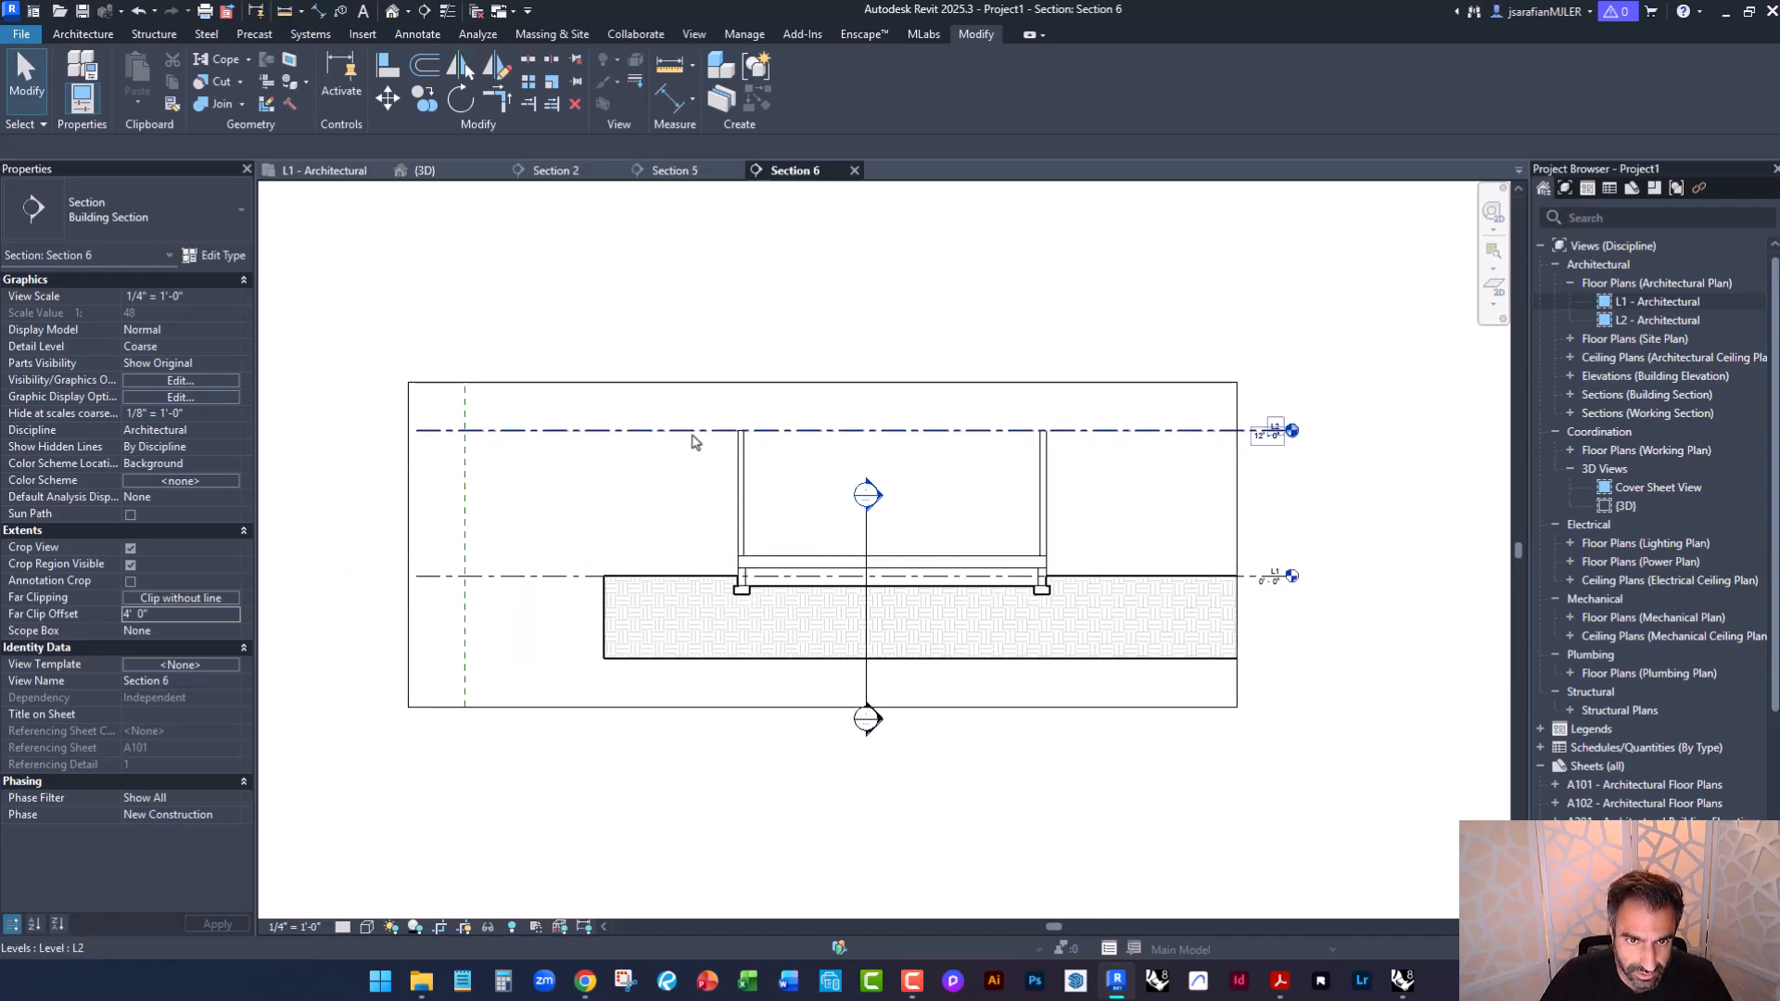
Shorten the aligned L2 and L1 level lines in the section so their free ends stop beyond the building's far wall, beside the level heads.
{"action": "left_click", "coordinate": [652, 432]}
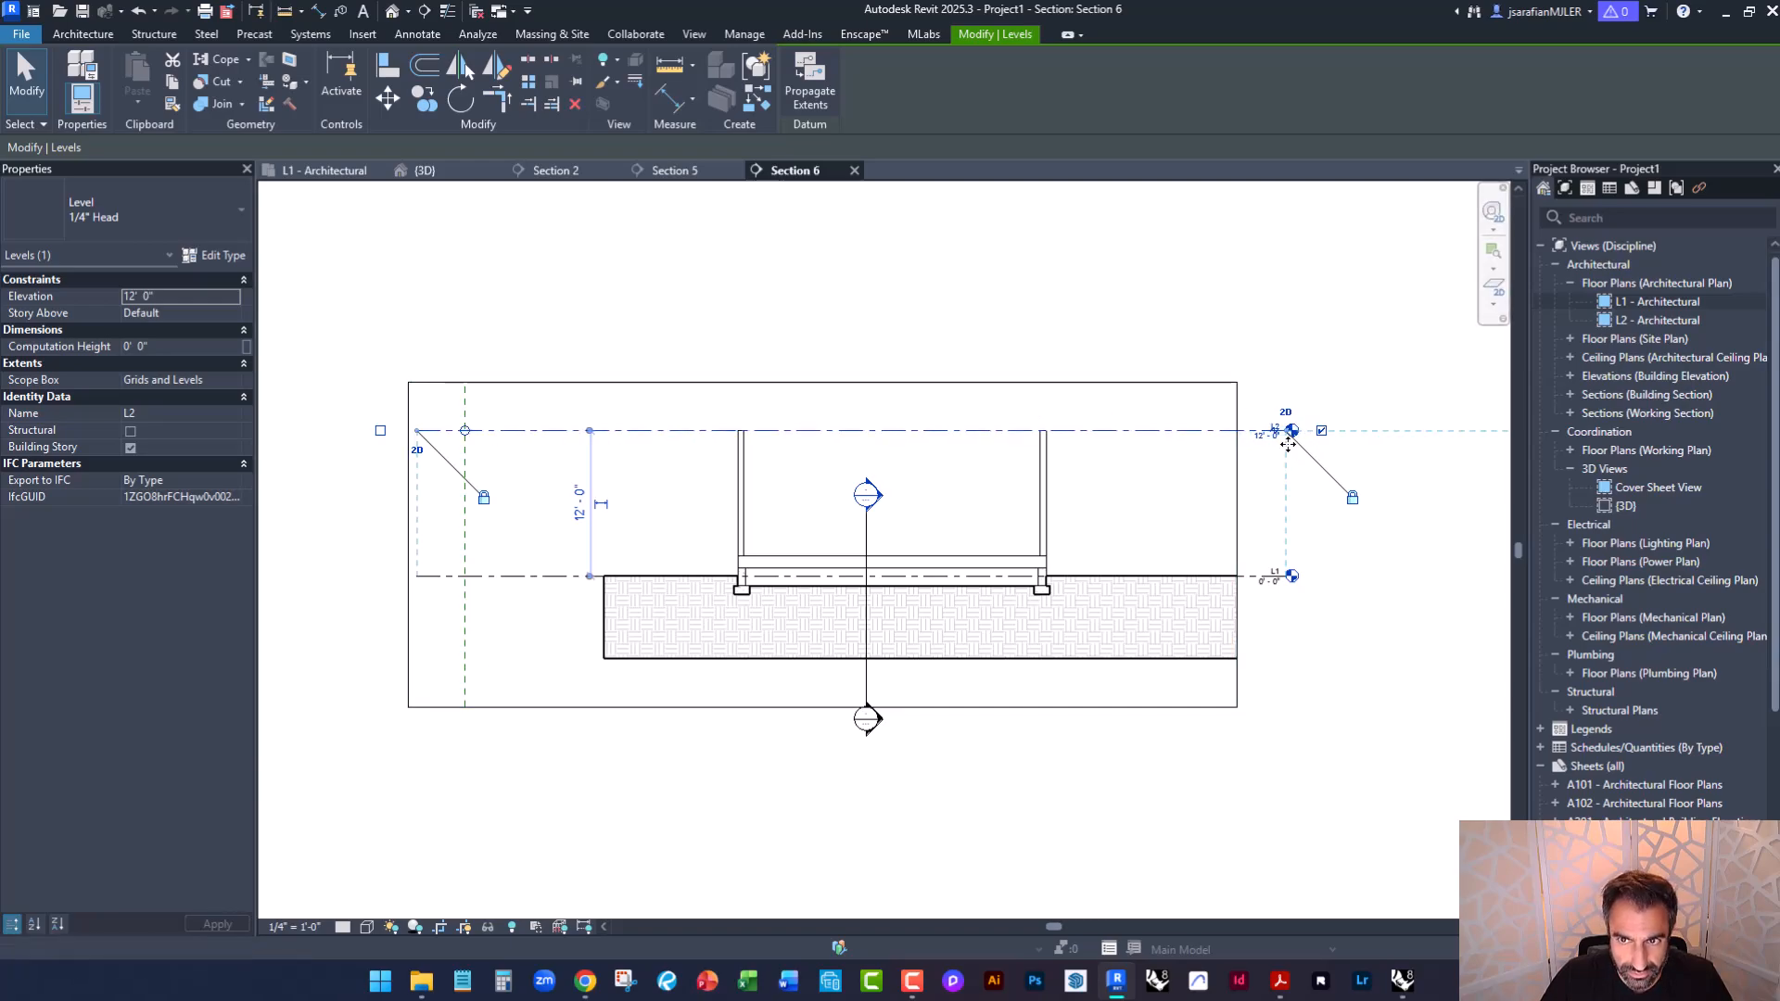
{"action": "scroll", "coordinate": [460, 443], "scroll_direction": "up", "scroll_amount": 3}
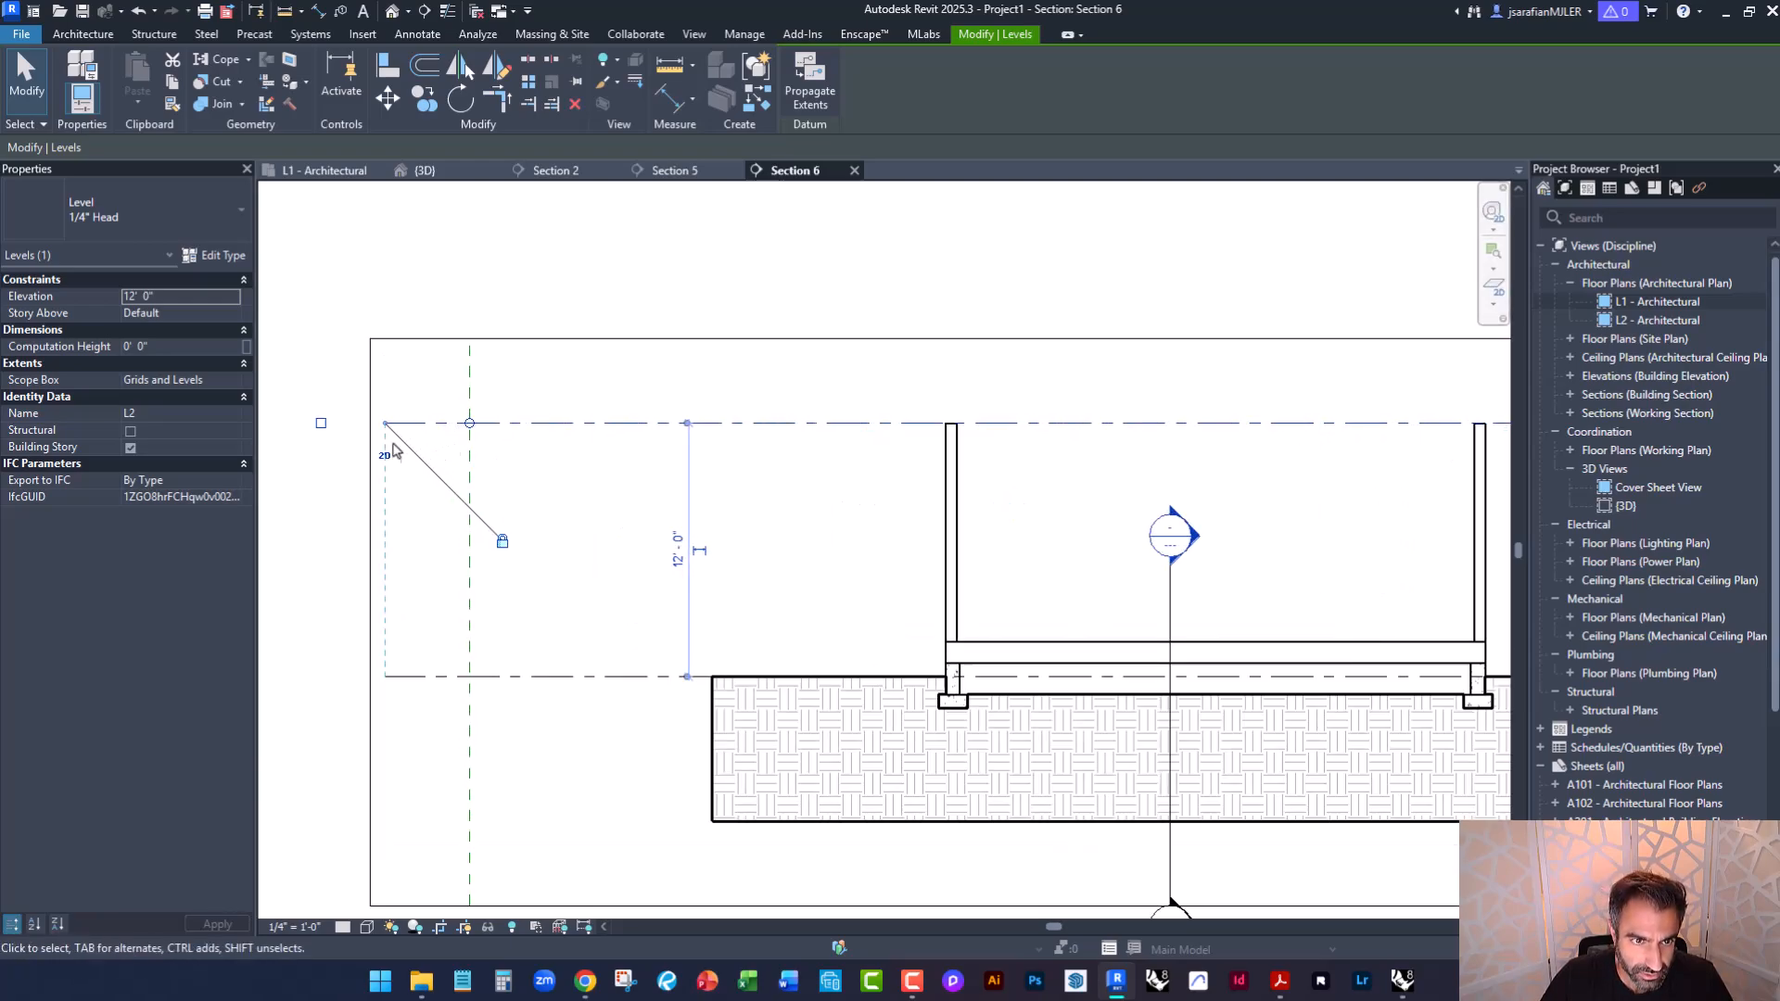
{"action": "left_click", "coordinate": [415, 678]}
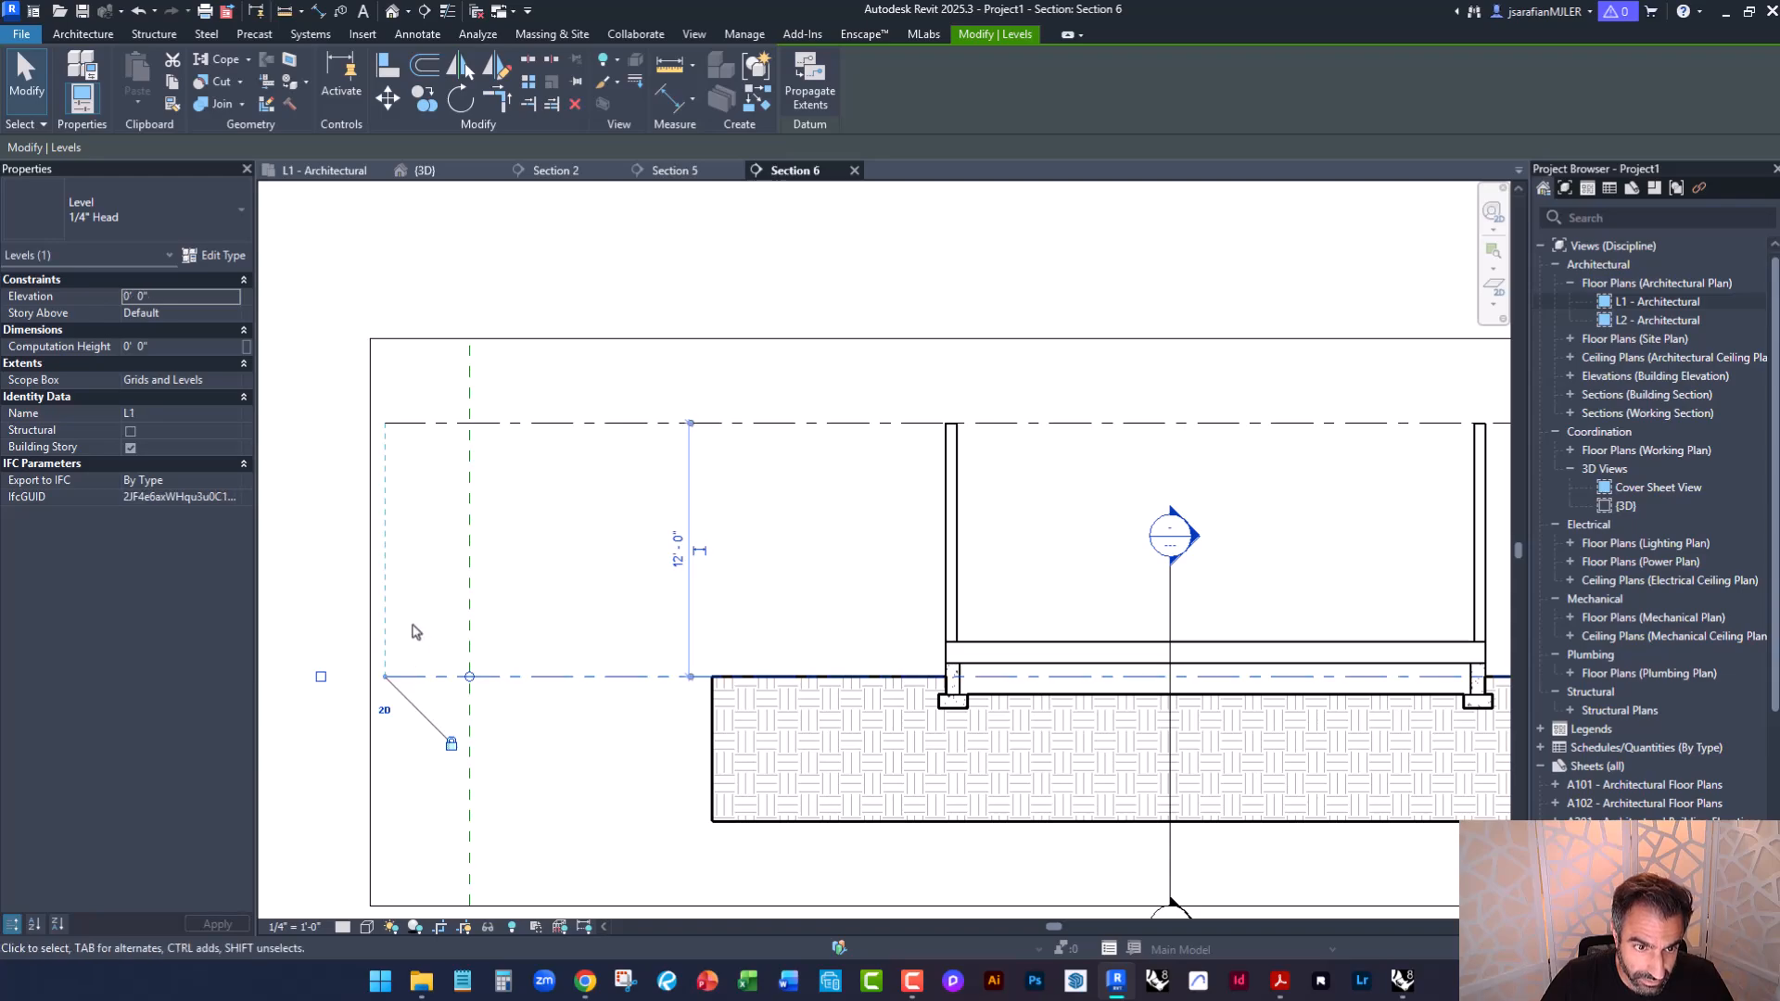
{"action": "left_click", "coordinate": [410, 625]}
{"action": "left_click", "coordinate": [401, 678]}
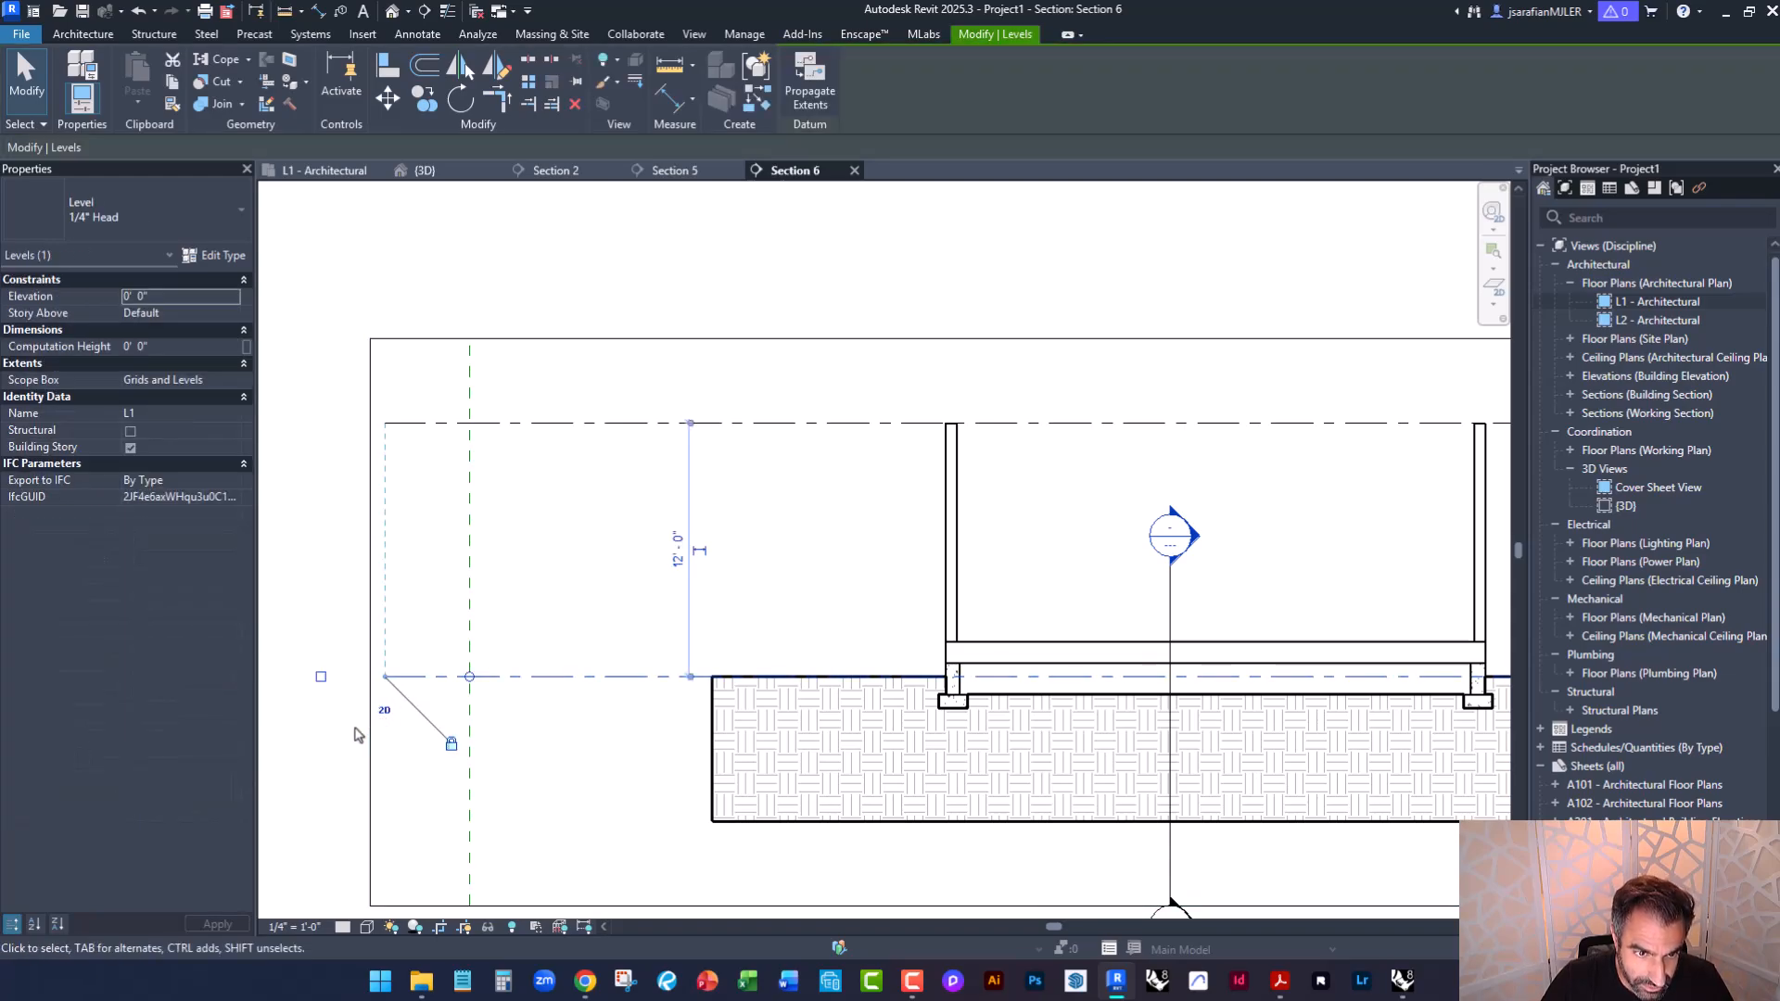
{"action": "scroll", "coordinate": [357, 726], "scroll_direction": "down", "scroll_amount": 2}
{"action": "left_click", "coordinate": [376, 526]}
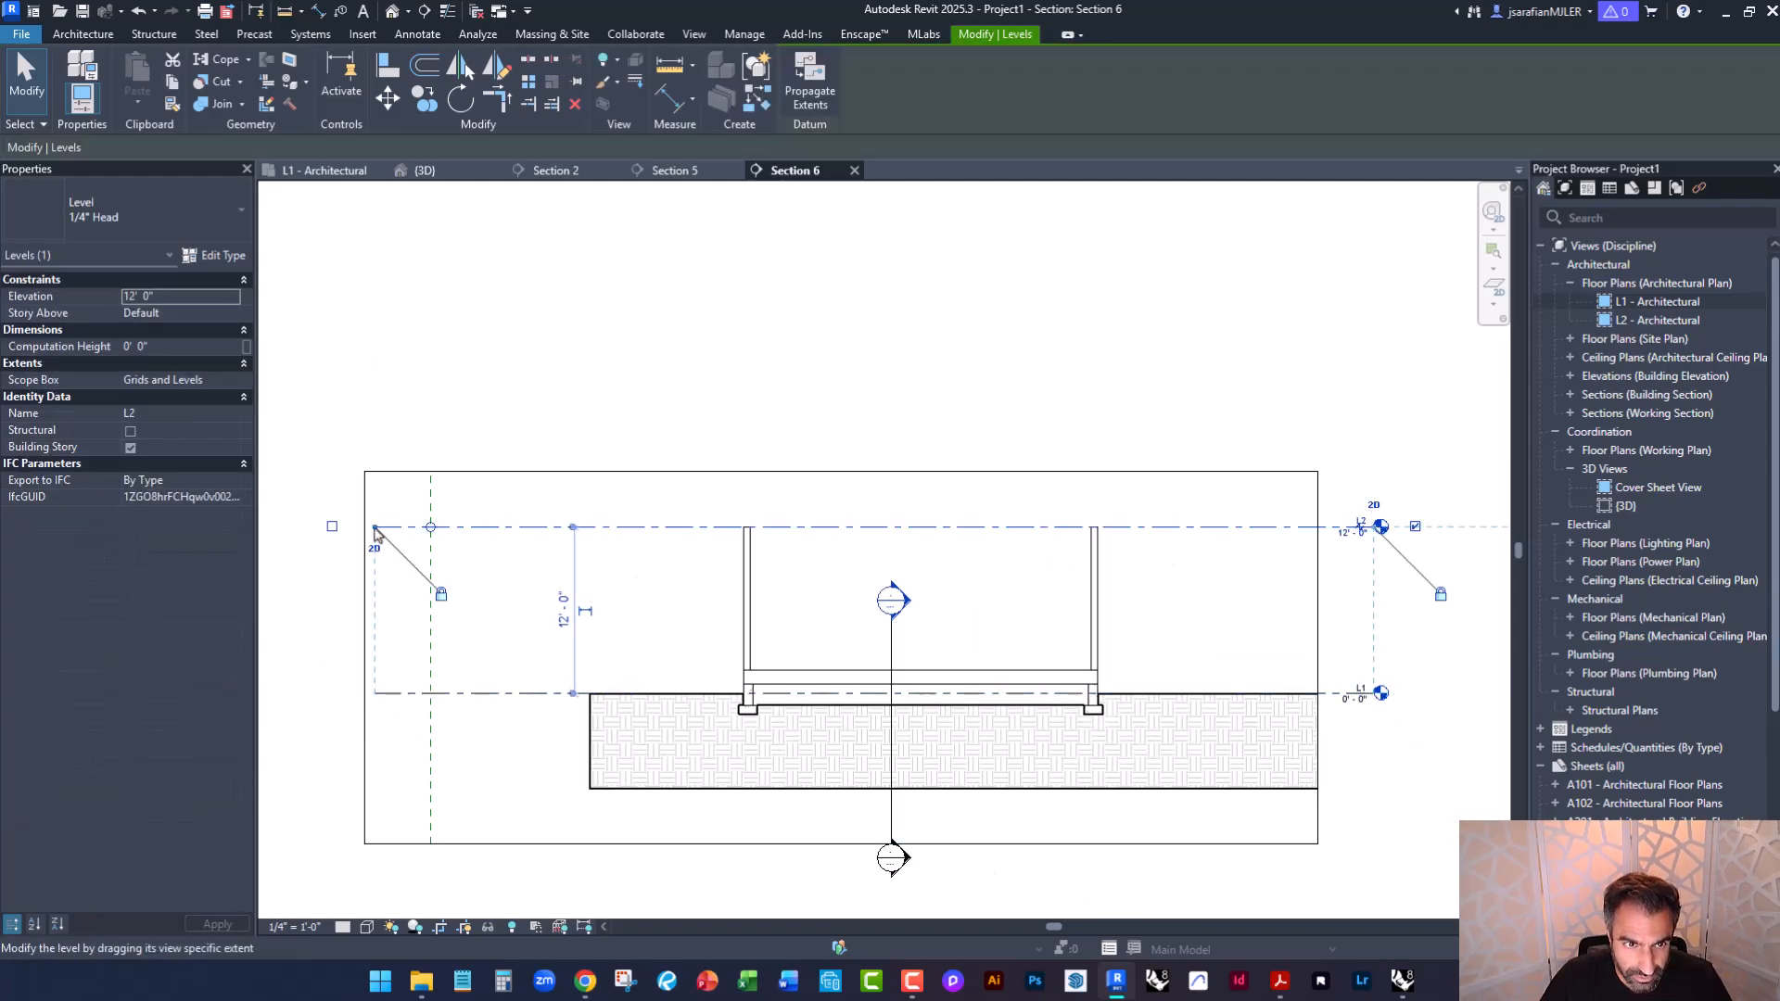
{"action": "left_click_drag", "start_coordinate": [375, 528], "coordinate": [408, 527]}
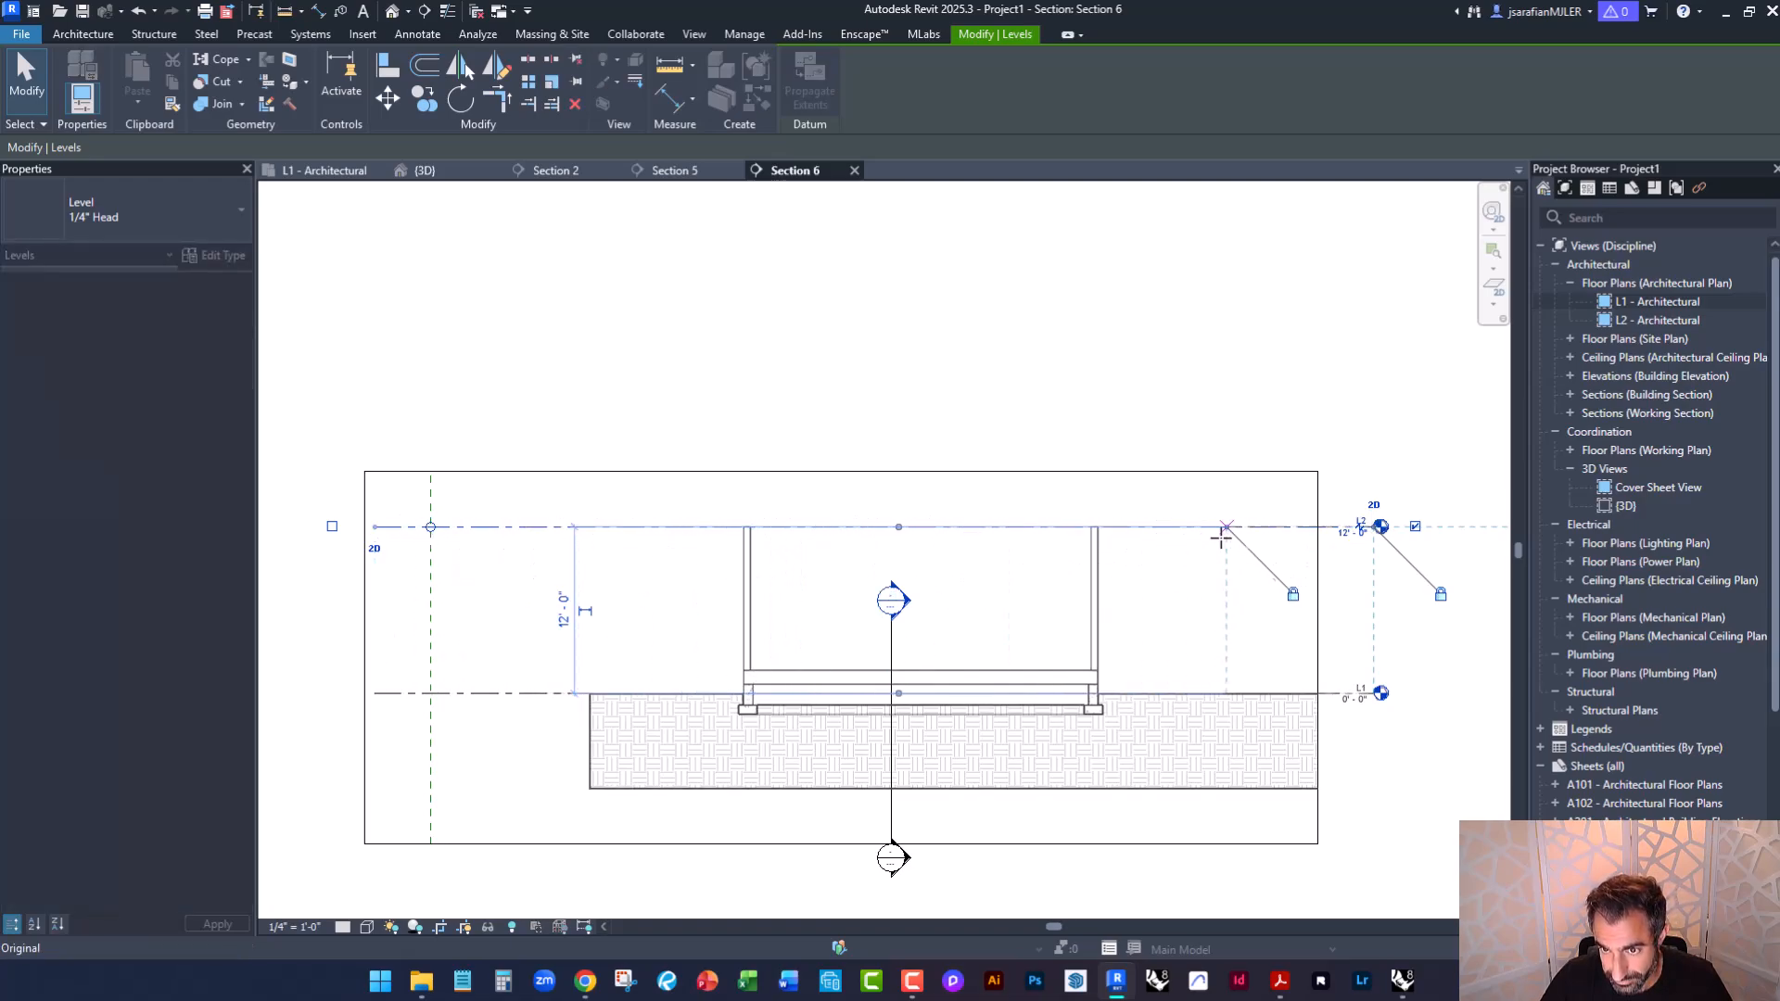
{"action": "left_click", "coordinate": [1181, 325]}
{"action": "scroll", "coordinate": [960, 714], "scroll_direction": "up", "scroll_amount": 3}
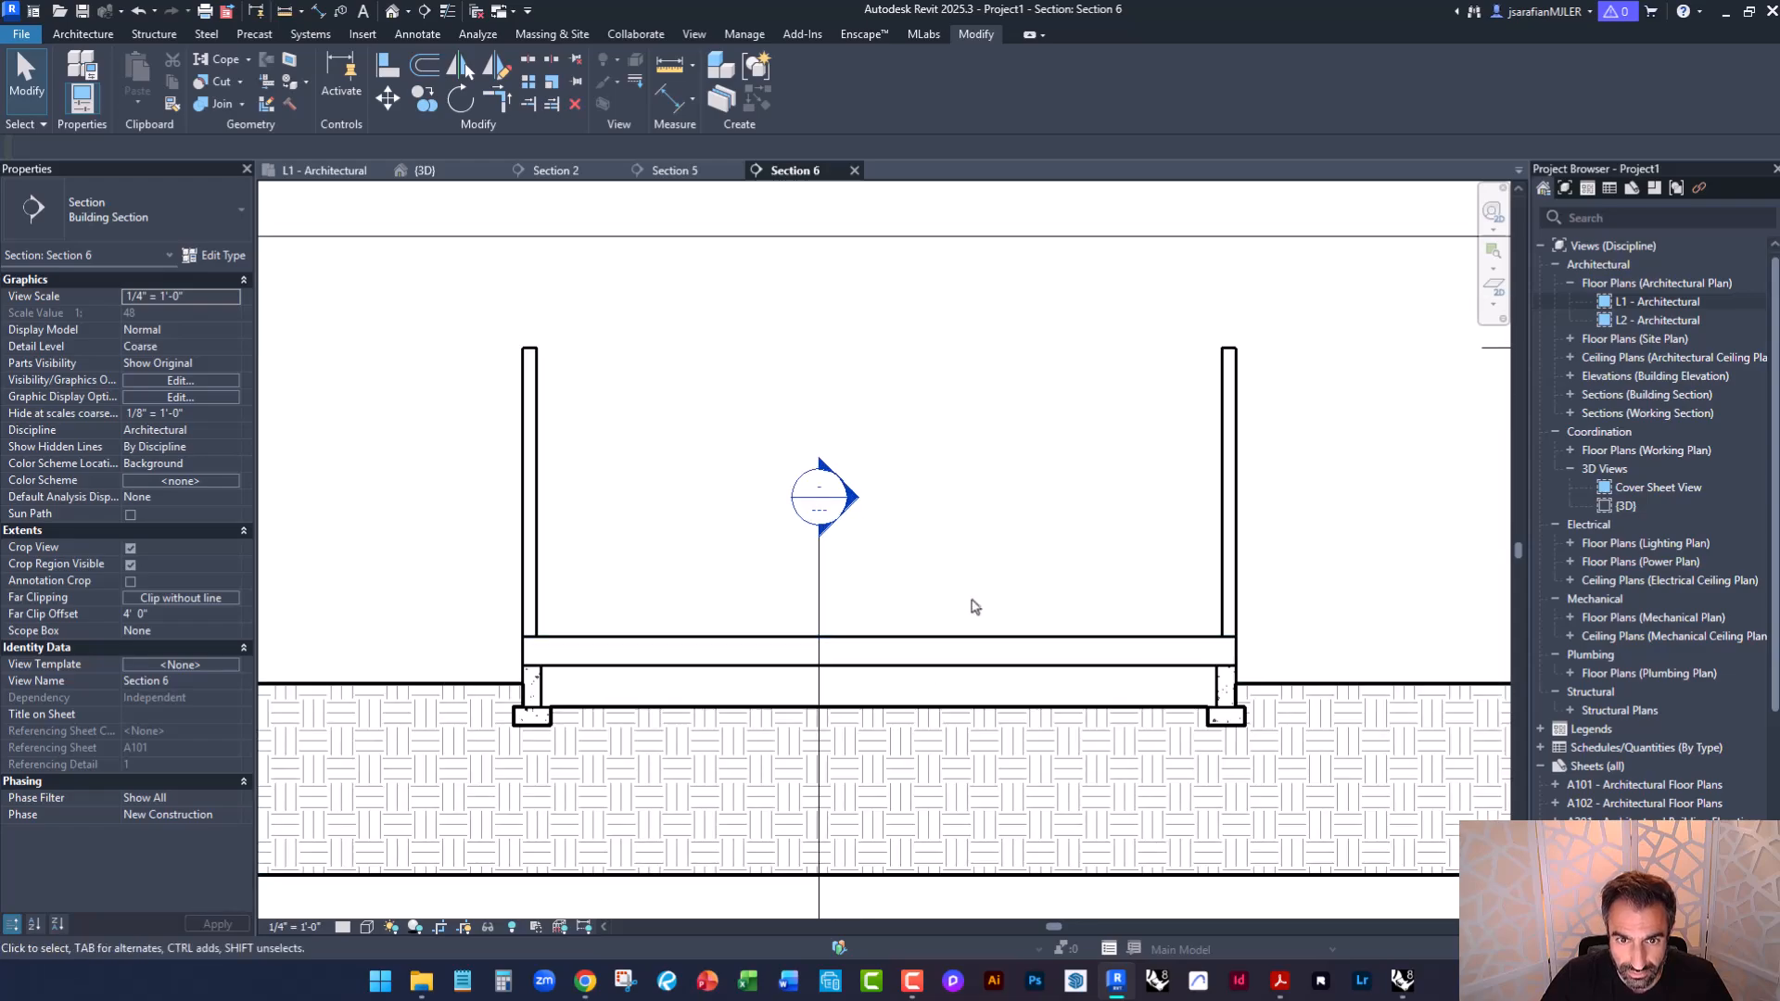
{"action": "scroll", "coordinate": [851, 768], "scroll_direction": "down", "scroll_amount": 3}
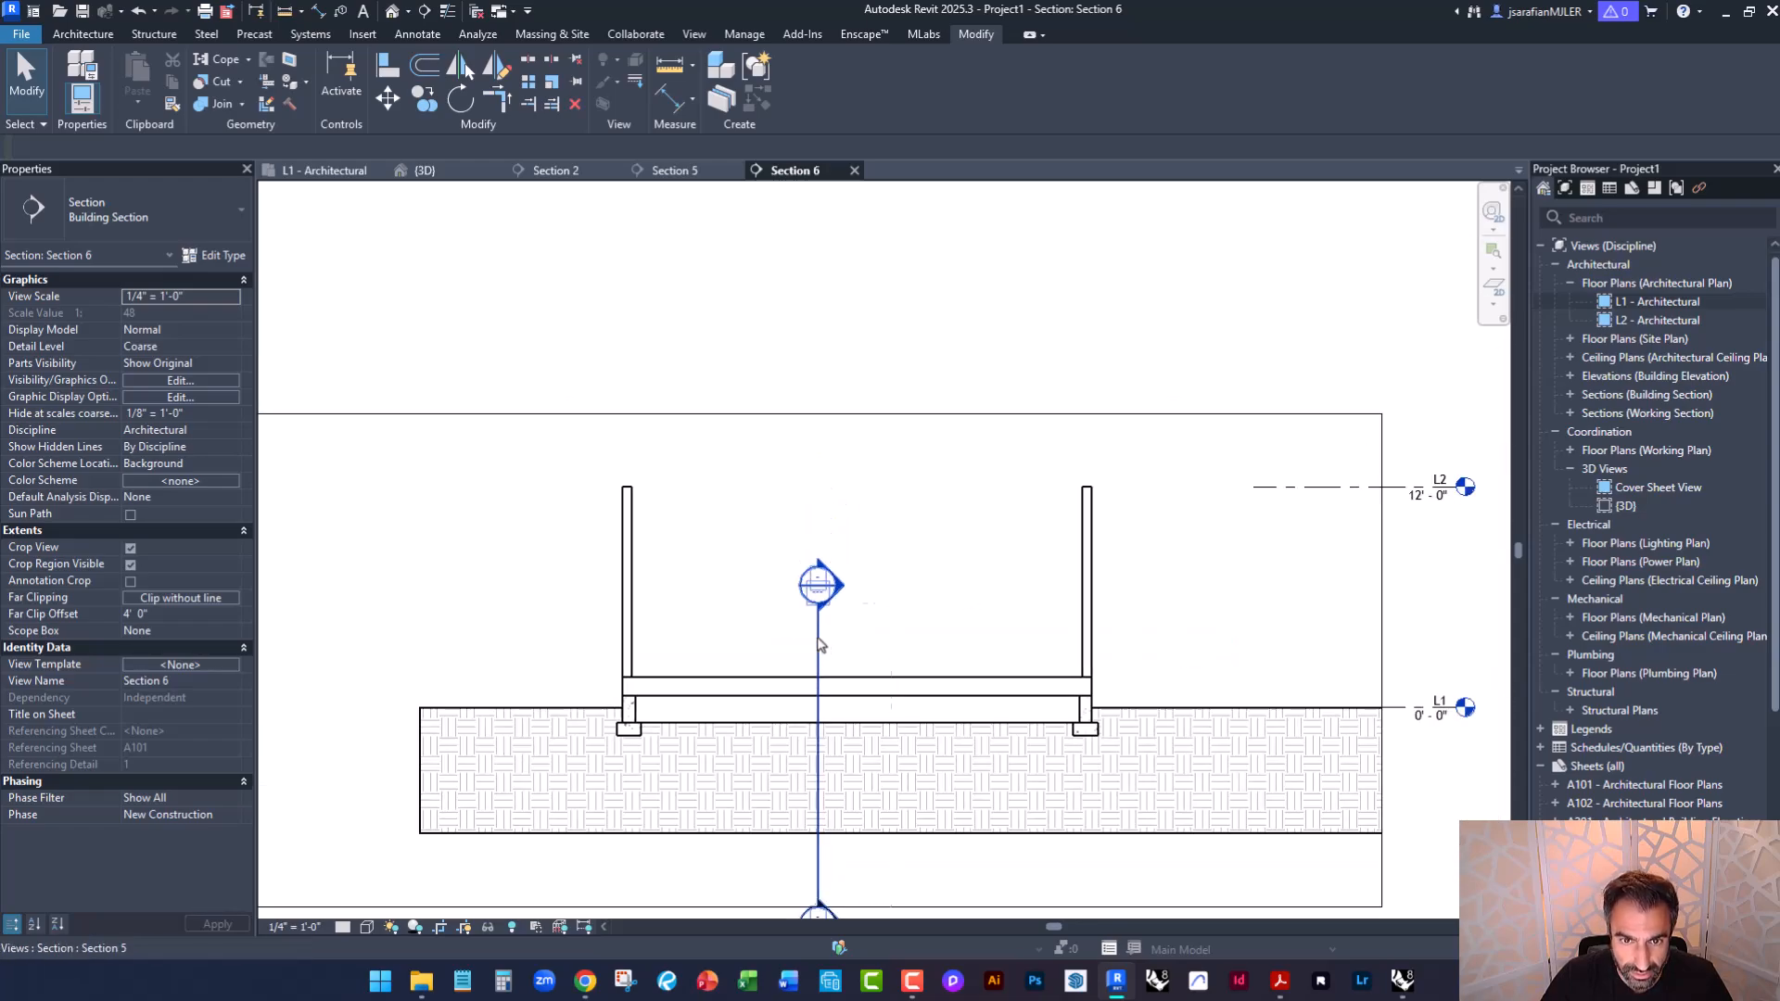
Extend the vertical section marker upward so its head sits above the section view's crop boundary.
{"action": "left_click", "coordinate": [819, 649]}
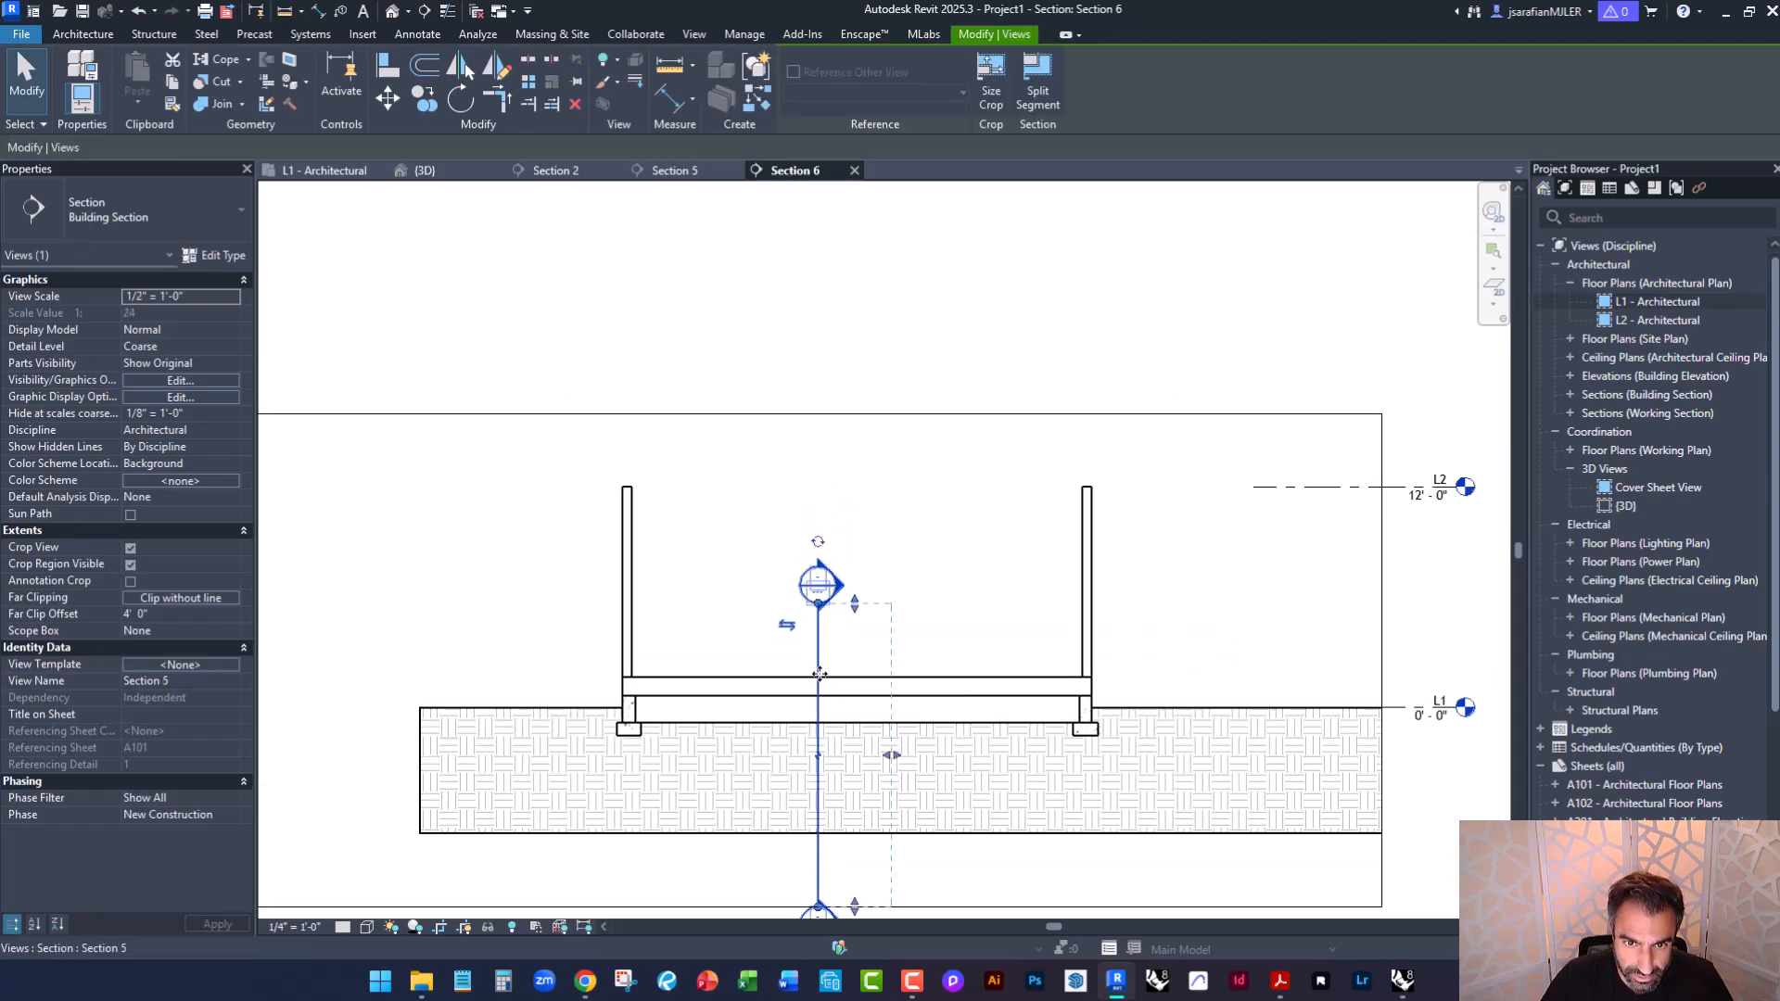
{"action": "left_click_drag", "start_coordinate": [818, 604], "coordinate": [817, 505]}
{"action": "left_click_drag", "start_coordinate": [830, 367], "coordinate": [831, 352]}
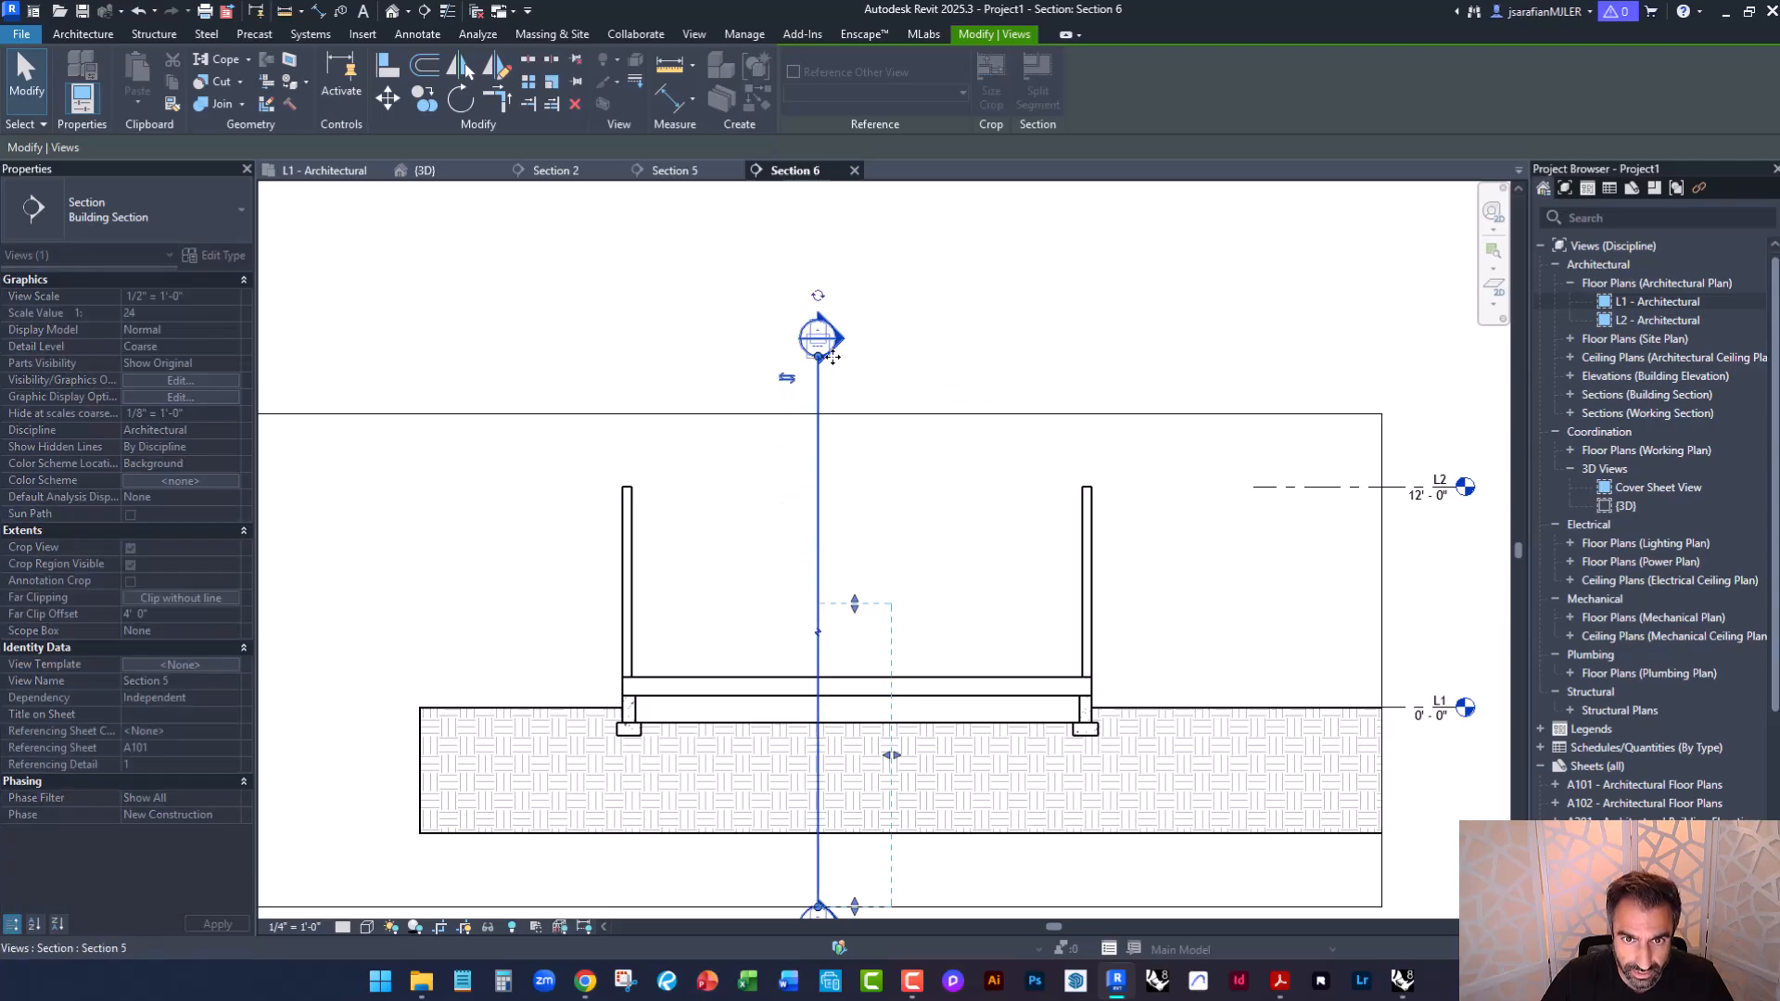
Break the section marker's line with a gap and shorten both segments so they end outside the building, above the walls and below the toposolid.
{"action": "left_click", "coordinate": [820, 632]}
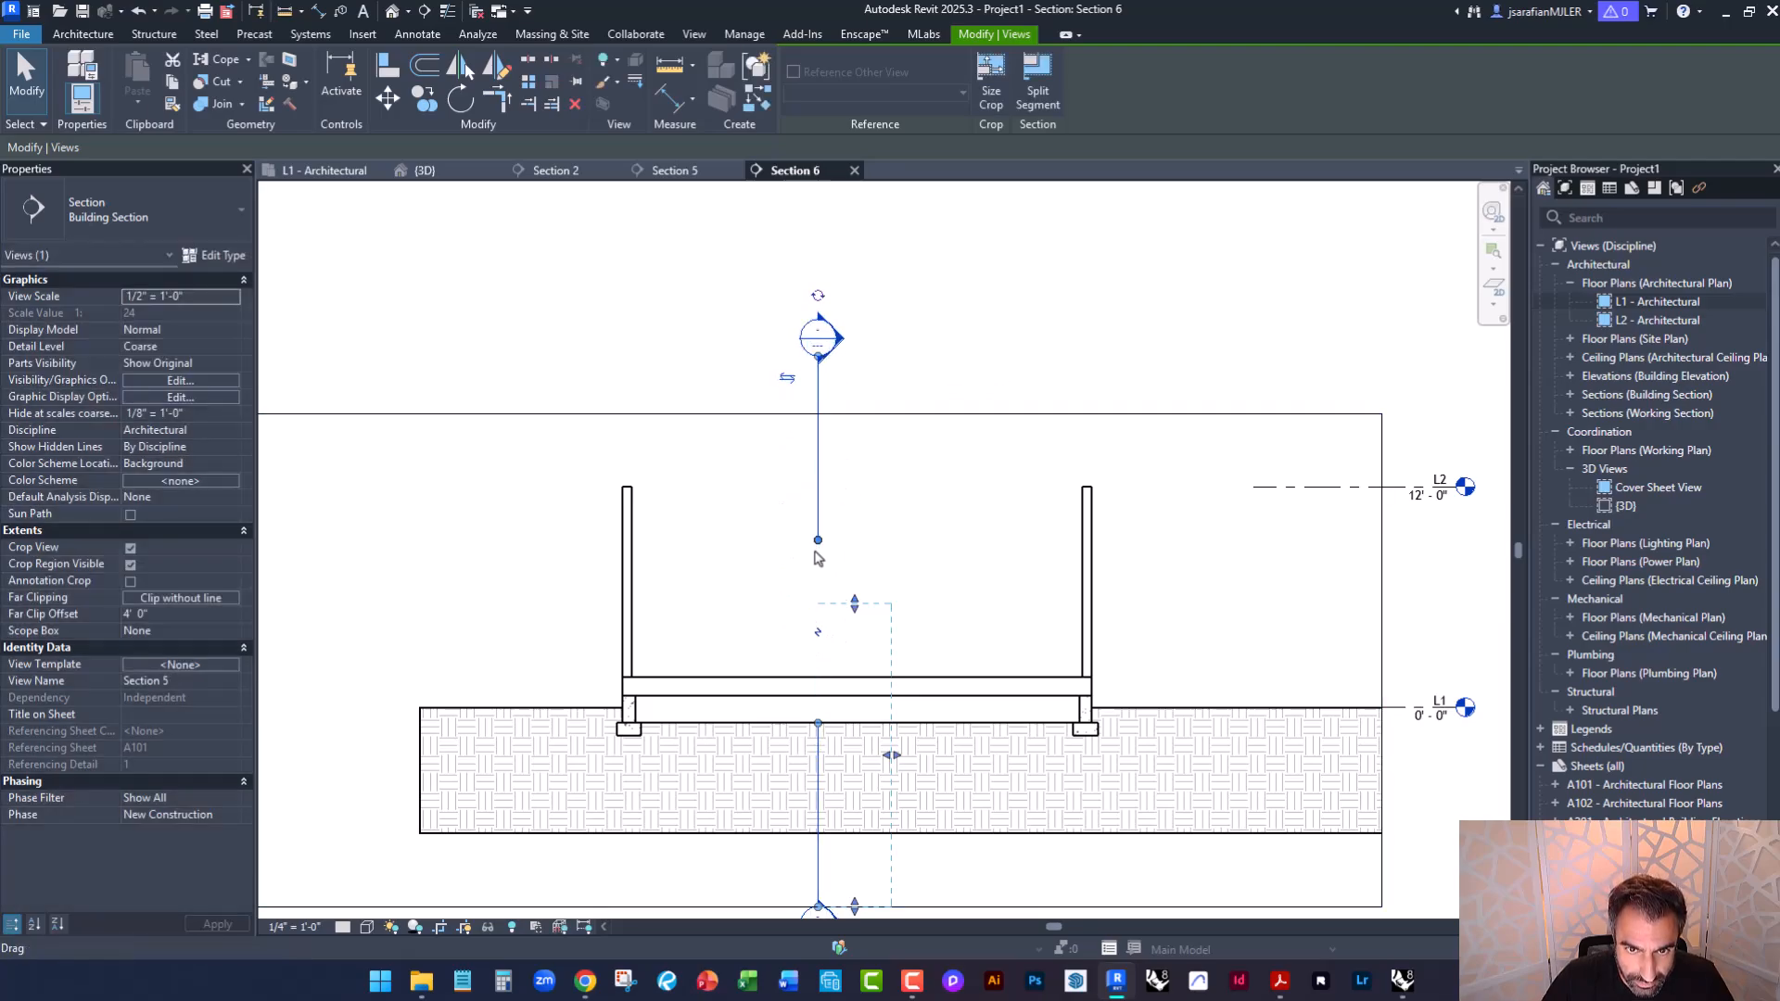
{"action": "left_click_drag", "start_coordinate": [819, 530], "coordinate": [815, 414]}
{"action": "left_click", "coordinate": [878, 385]}
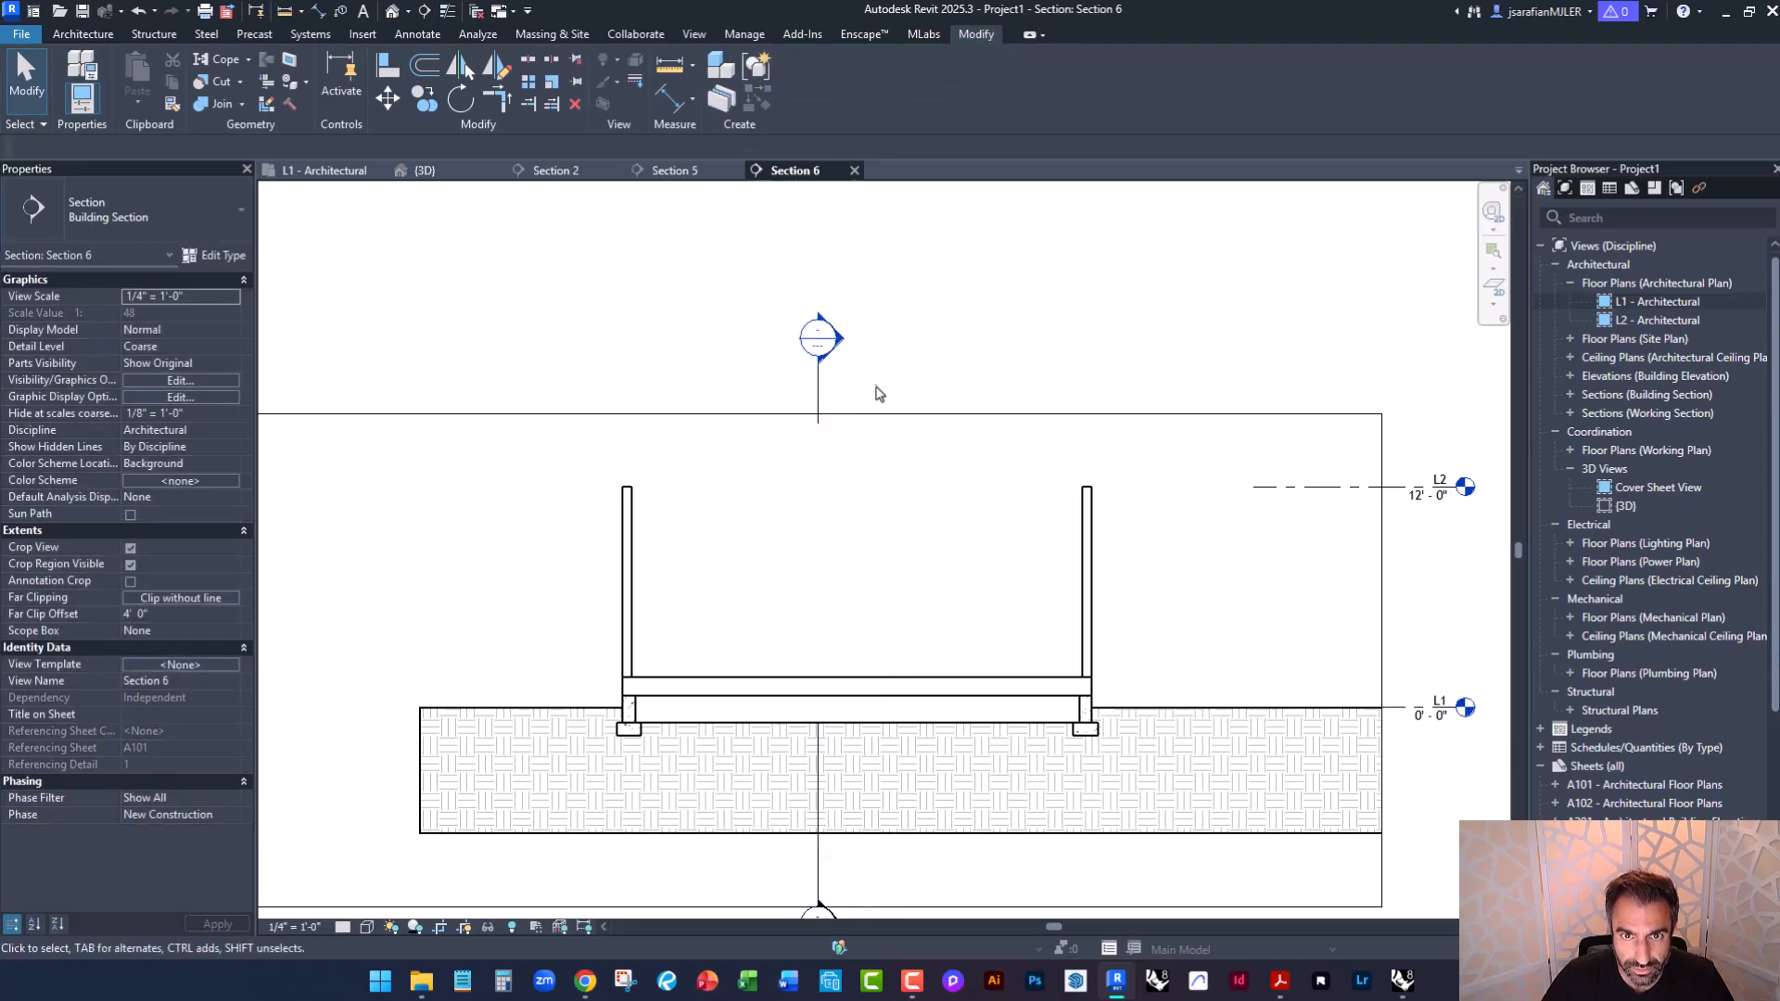
{"action": "scroll", "coordinate": [874, 415], "scroll_direction": "down", "scroll_amount": 1}
{"action": "left_click", "coordinate": [832, 673]}
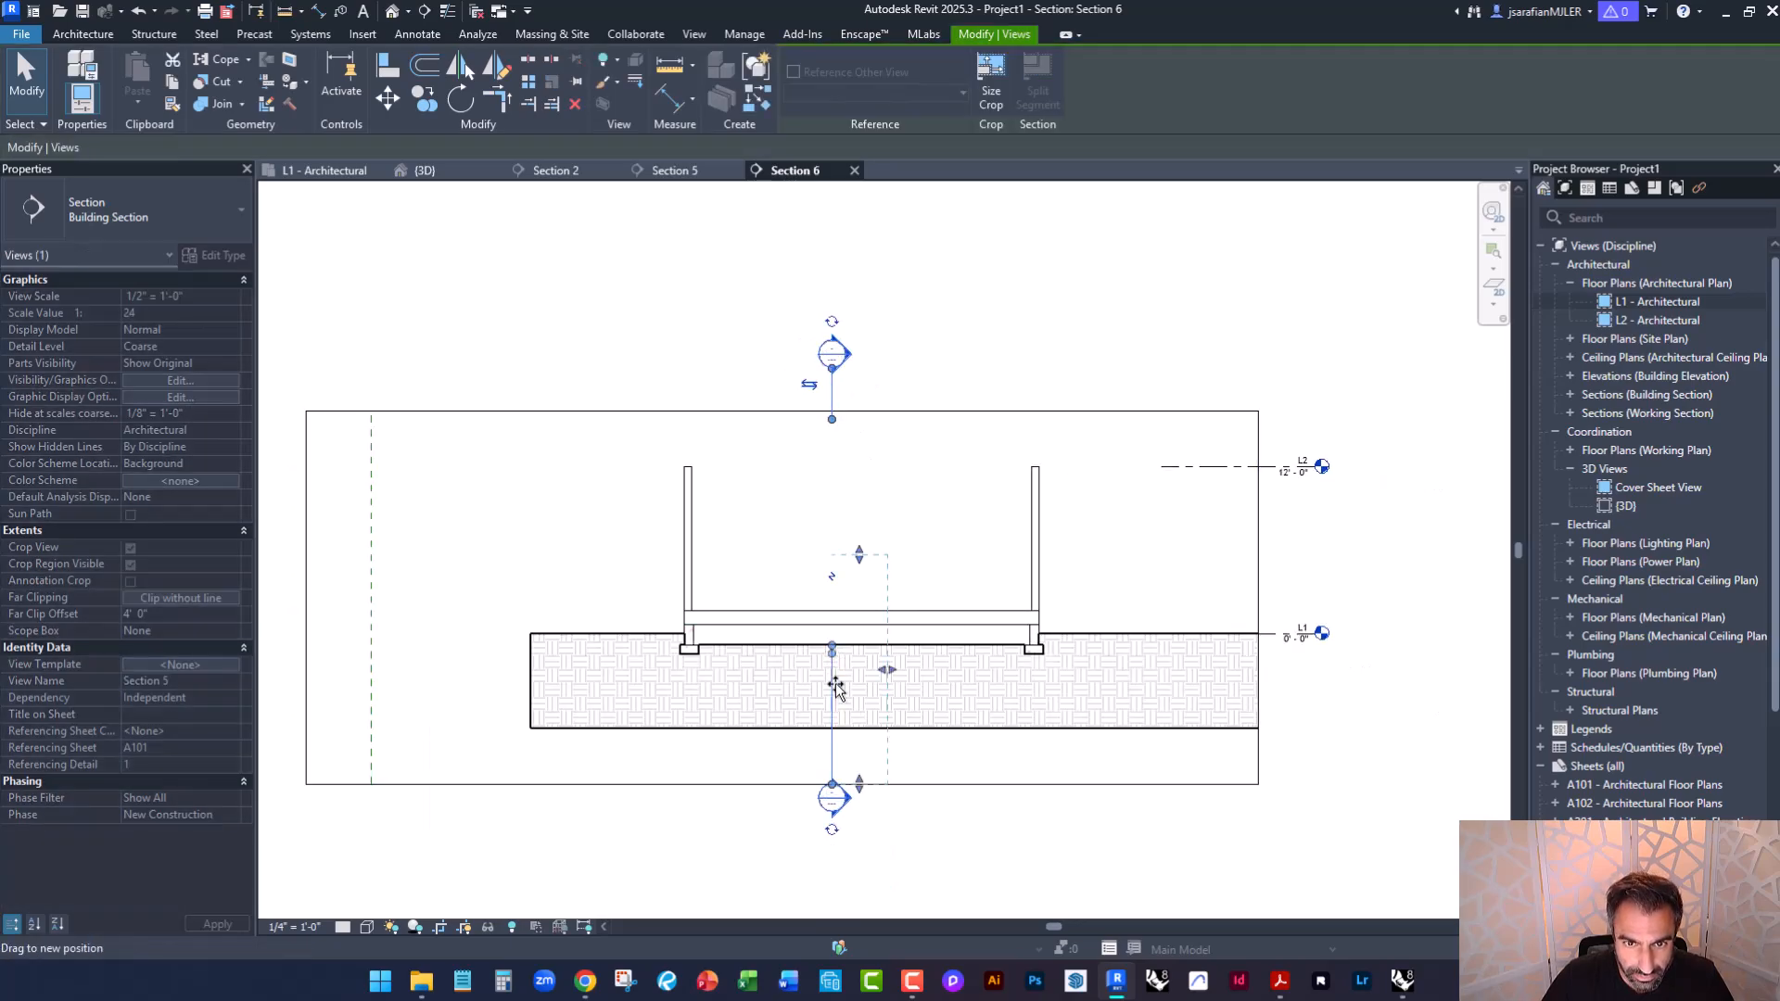
{"action": "left_click", "coordinate": [914, 755]}
Examine the junction of the exterior wall, slab edge, foundation wall and footing in the section.
{"action": "scroll", "coordinate": [838, 687], "scroll_direction": "up", "scroll_amount": 2}
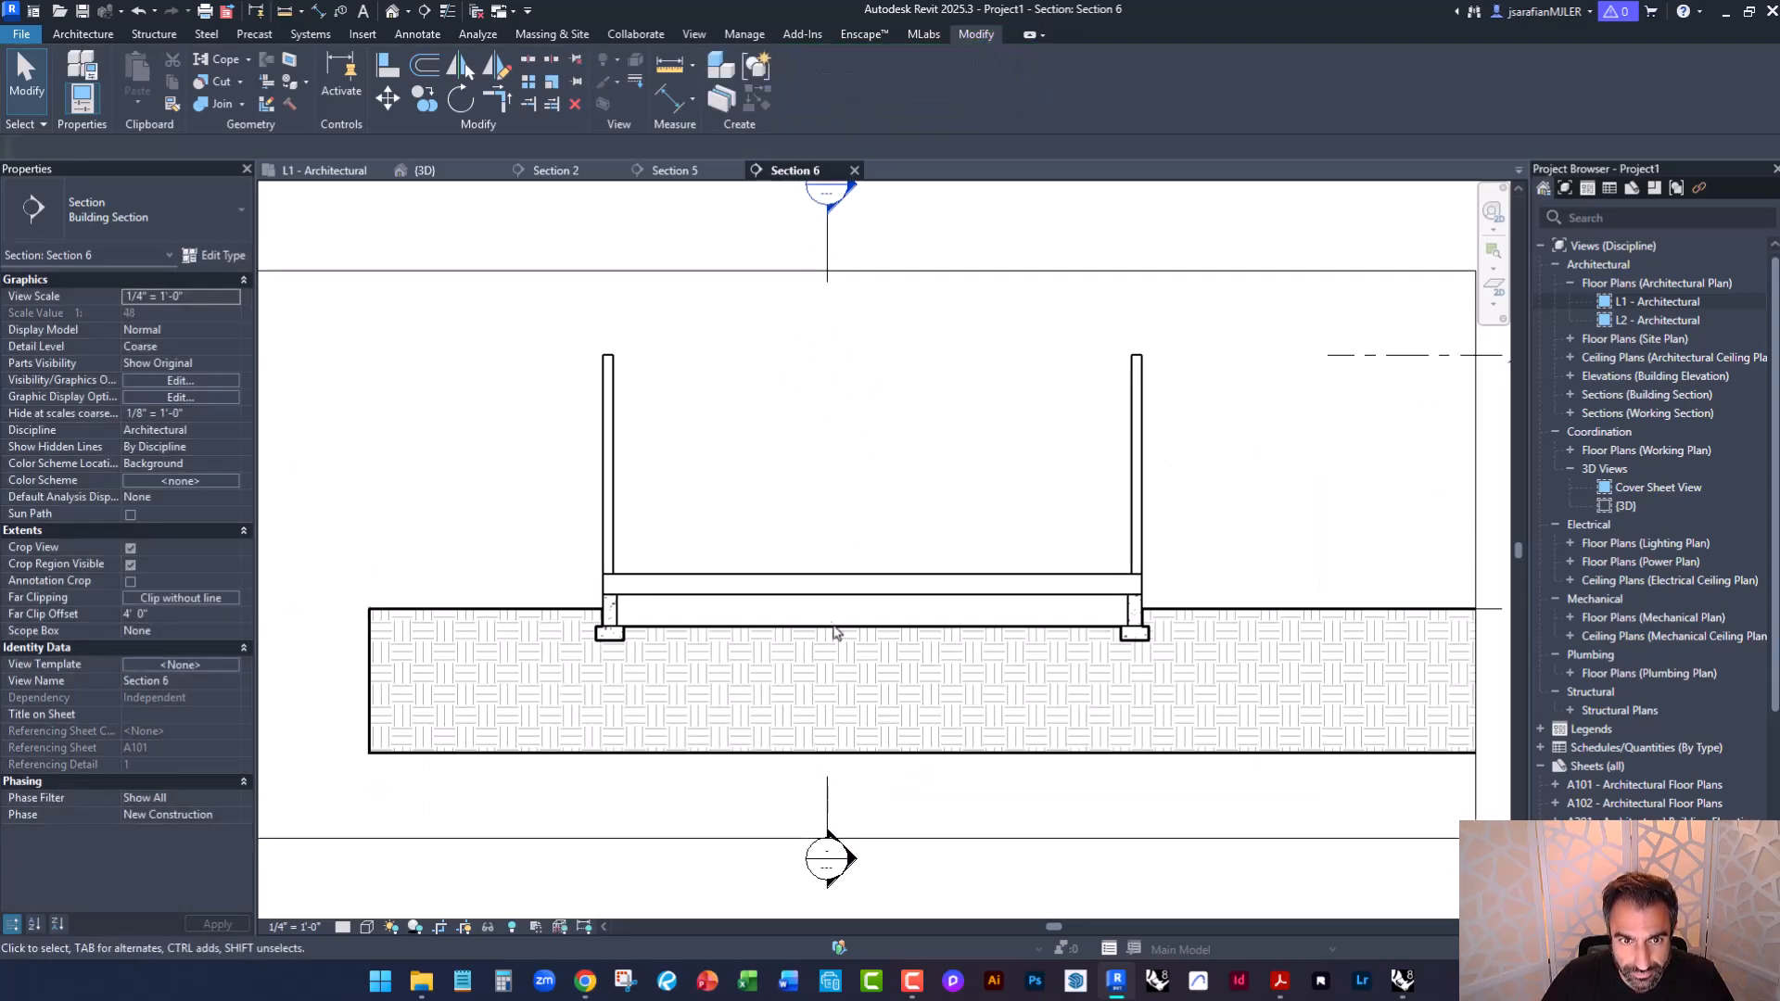
{"action": "scroll", "coordinate": [677, 672], "scroll_direction": "up", "scroll_amount": 2}
{"action": "scroll", "coordinate": [608, 612], "scroll_direction": "up", "scroll_amount": 1}
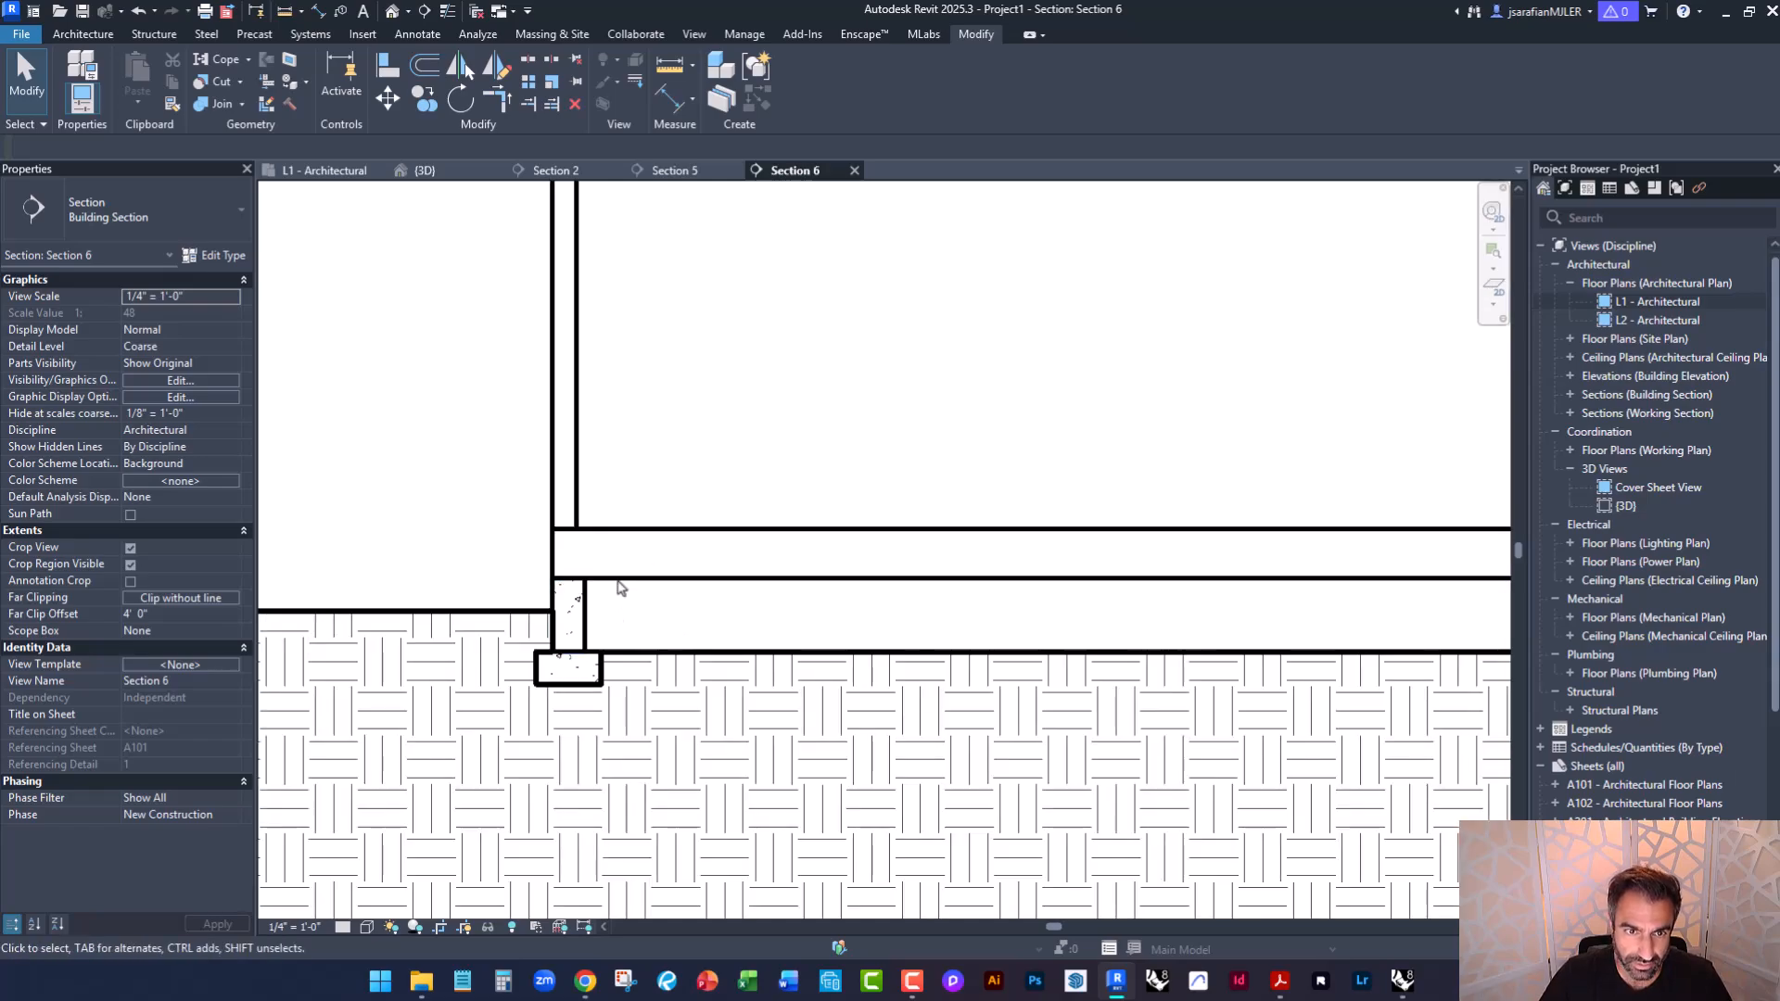
{"action": "scroll", "coordinate": [585, 552], "scroll_direction": "up", "scroll_amount": 2}
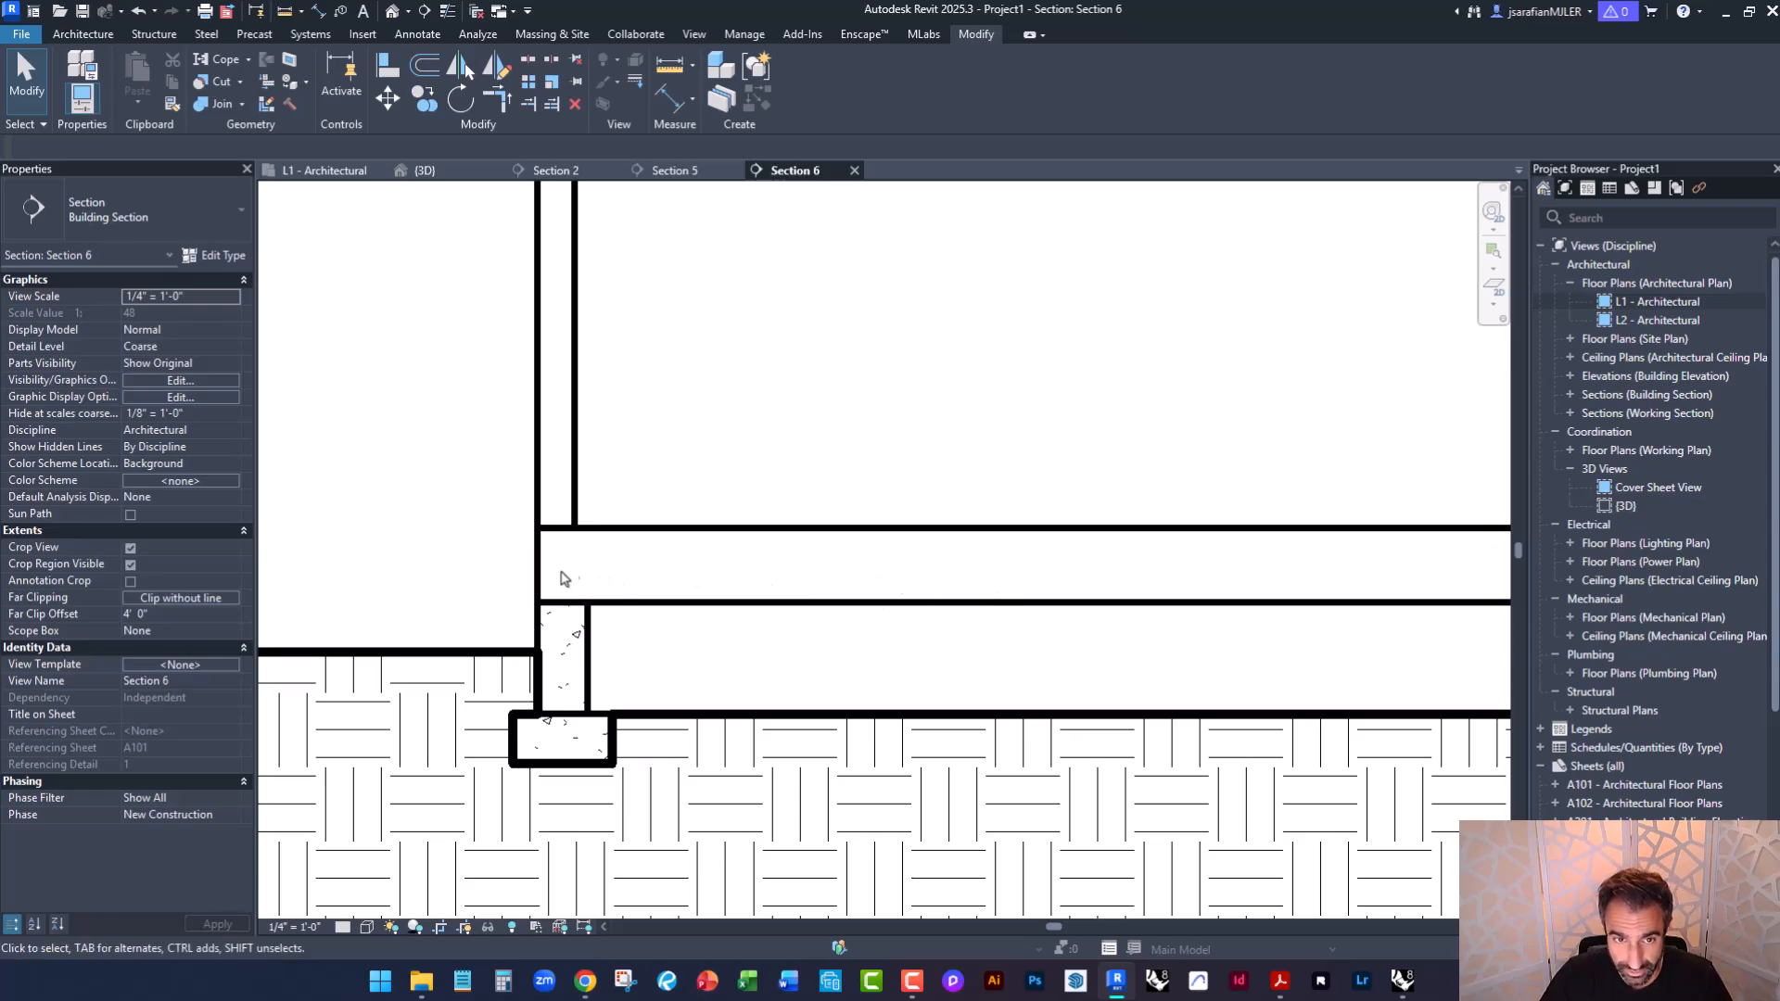
{"action": "middle_click_drag", "start_coordinate": [668, 555], "coordinate": [572, 624]}
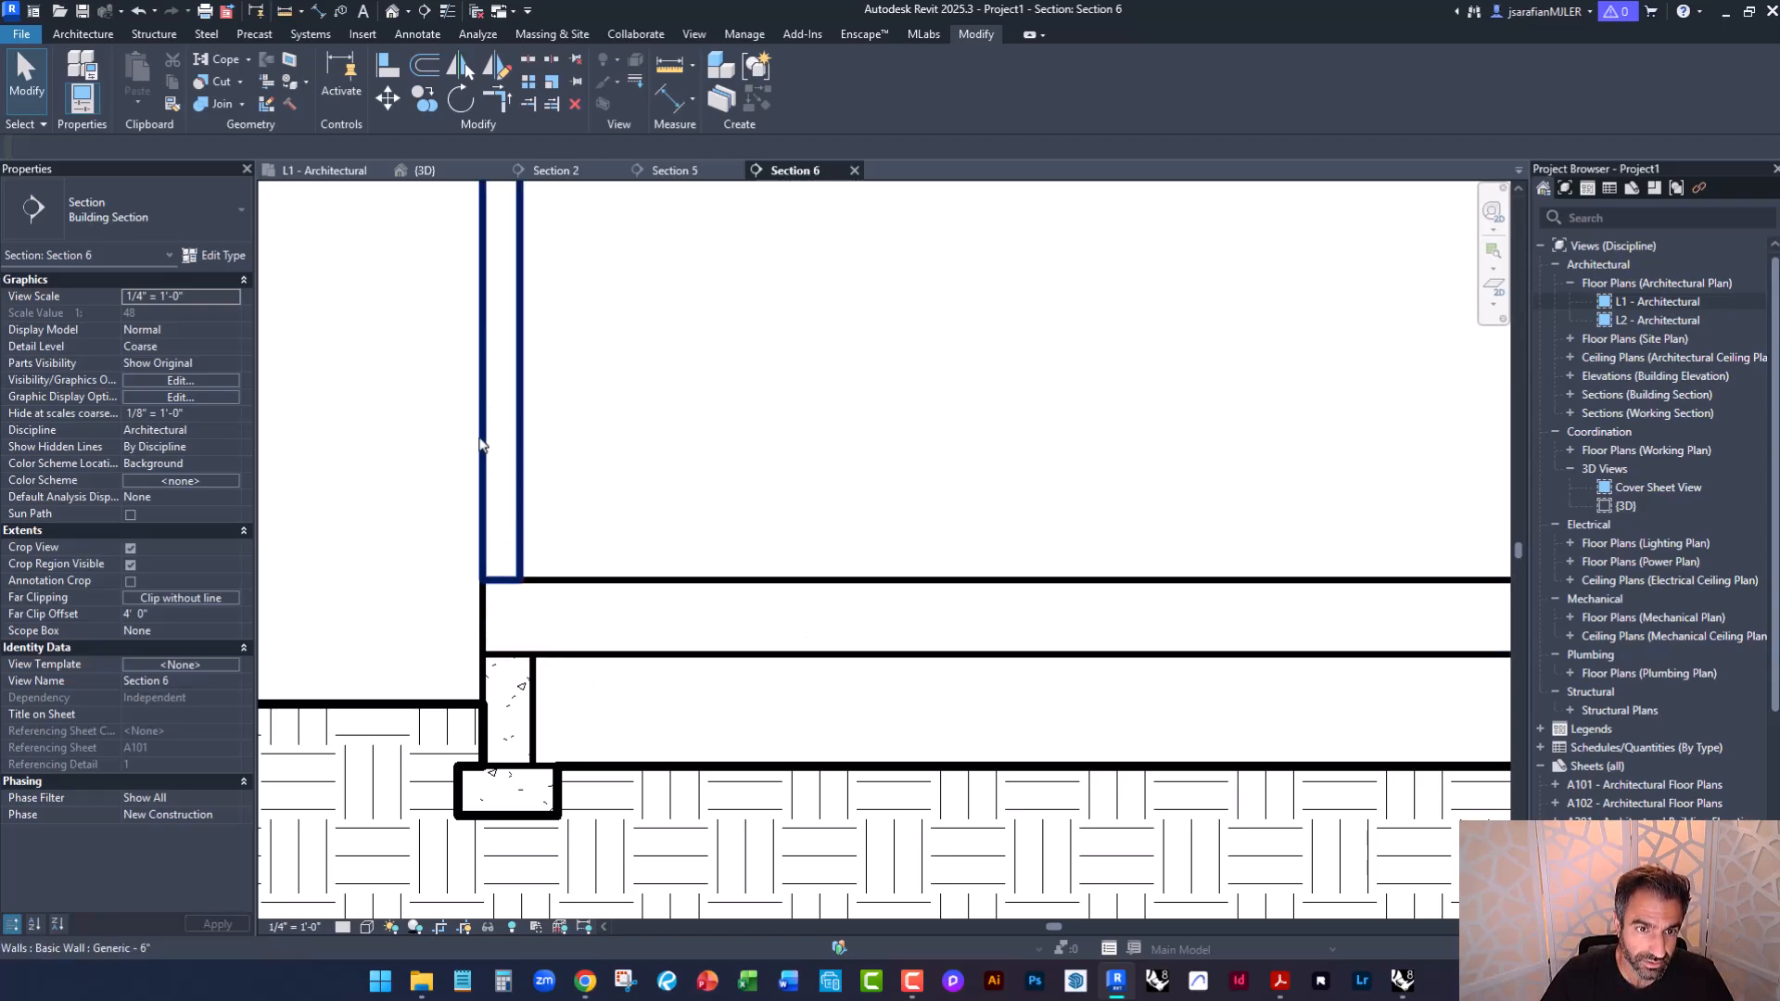
{"action": "scroll", "coordinate": [494, 665], "scroll_direction": "up", "scroll_amount": 2}
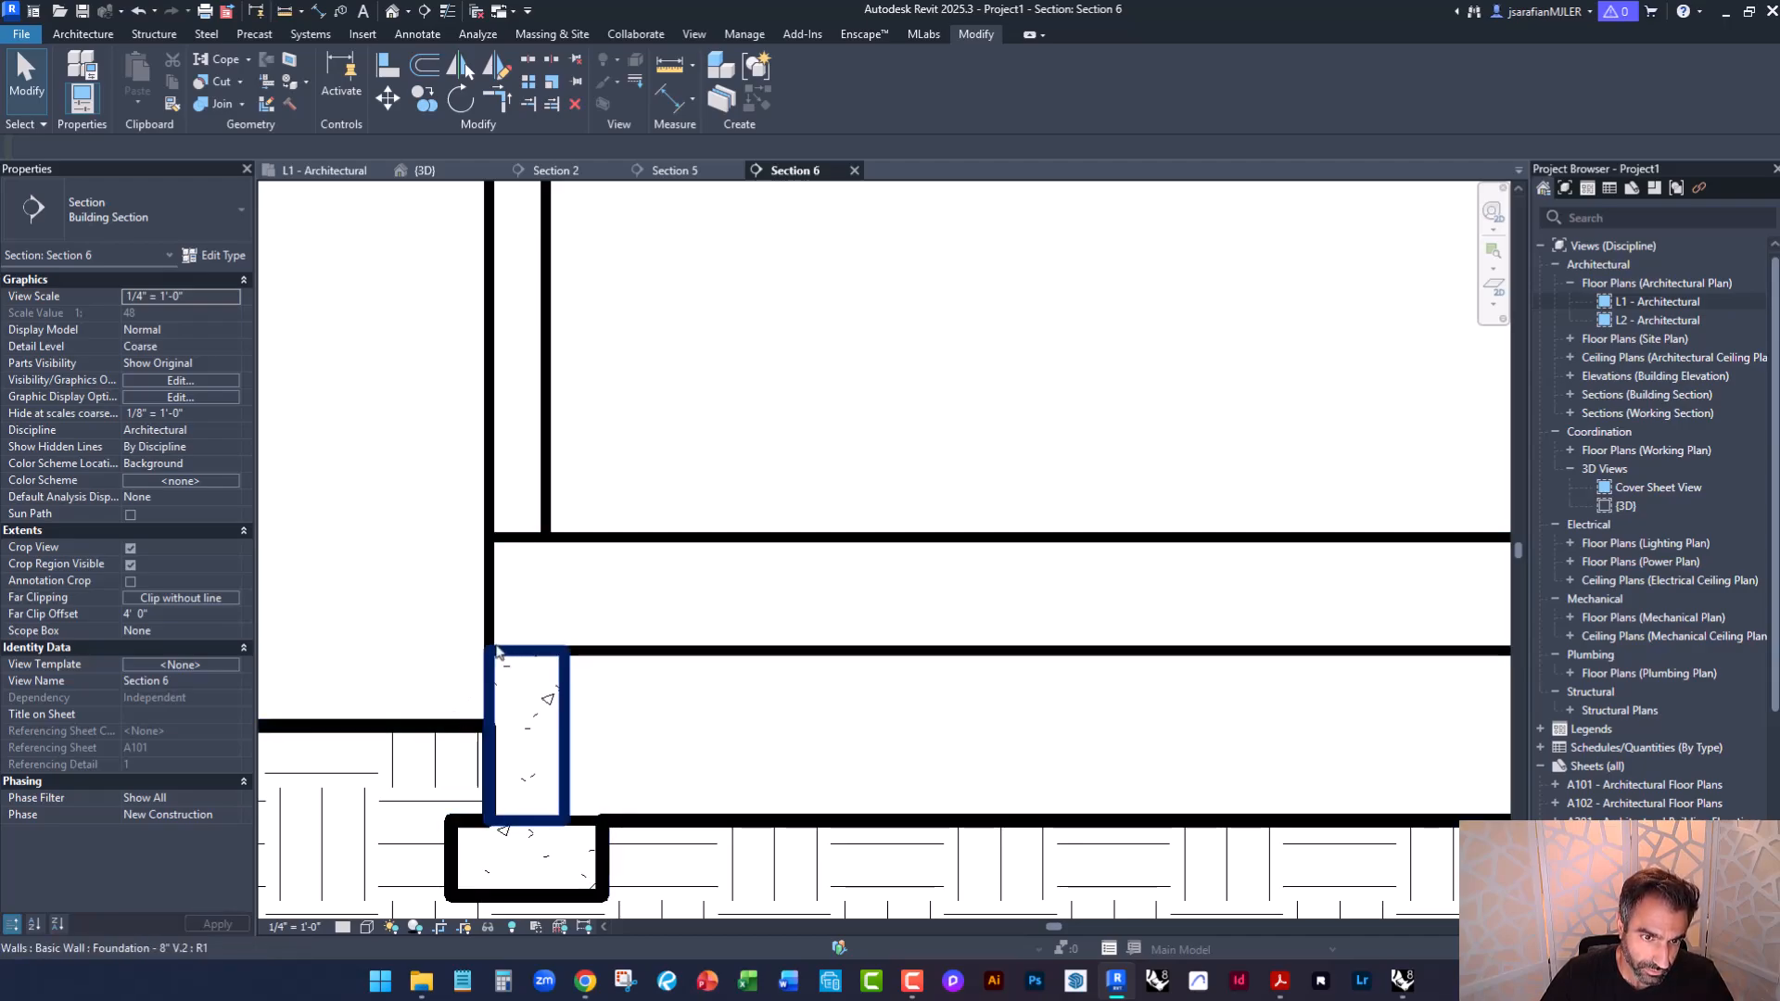
{"action": "middle_click_drag", "start_coordinate": [693, 752], "coordinate": [551, 685]}
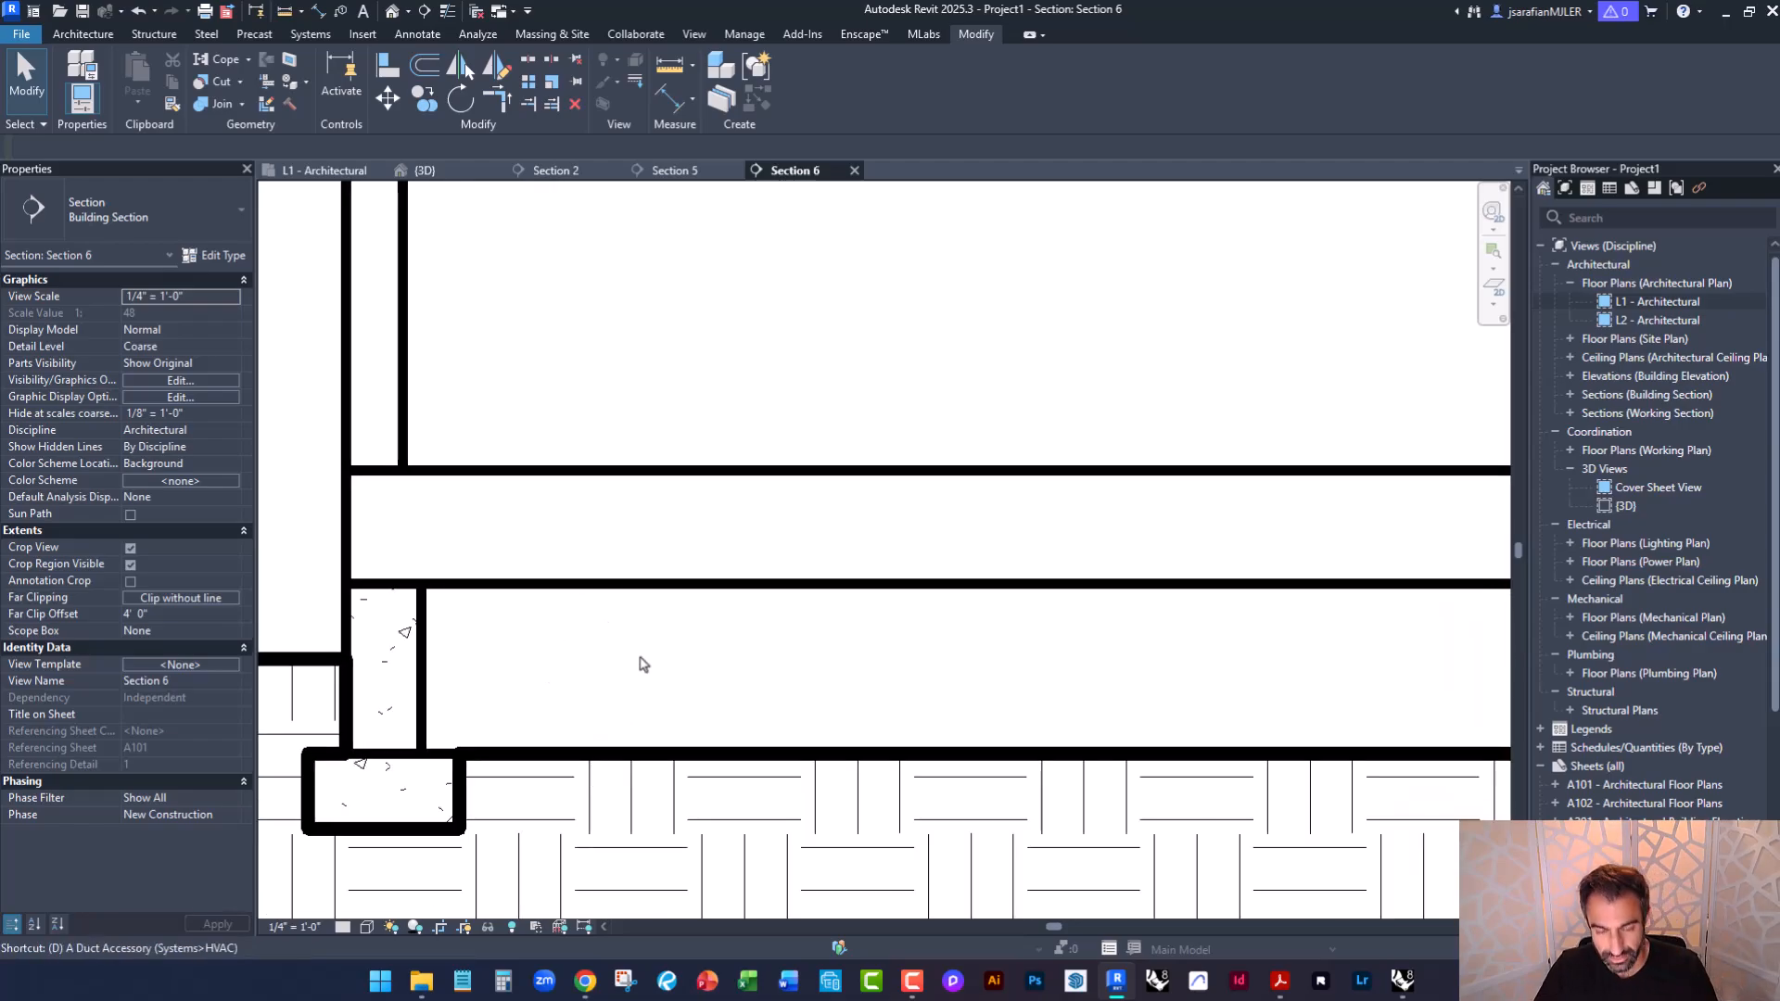
Place an aligned dimension between the slab's underside and the toposolid surface beneath it, and end the dimension command.
{"action": "key", "text": "i"}
{"action": "left_click", "coordinate": [633, 584]}
{"action": "left_click", "coordinate": [636, 754]}
{"action": "left_click", "coordinate": [702, 684]}
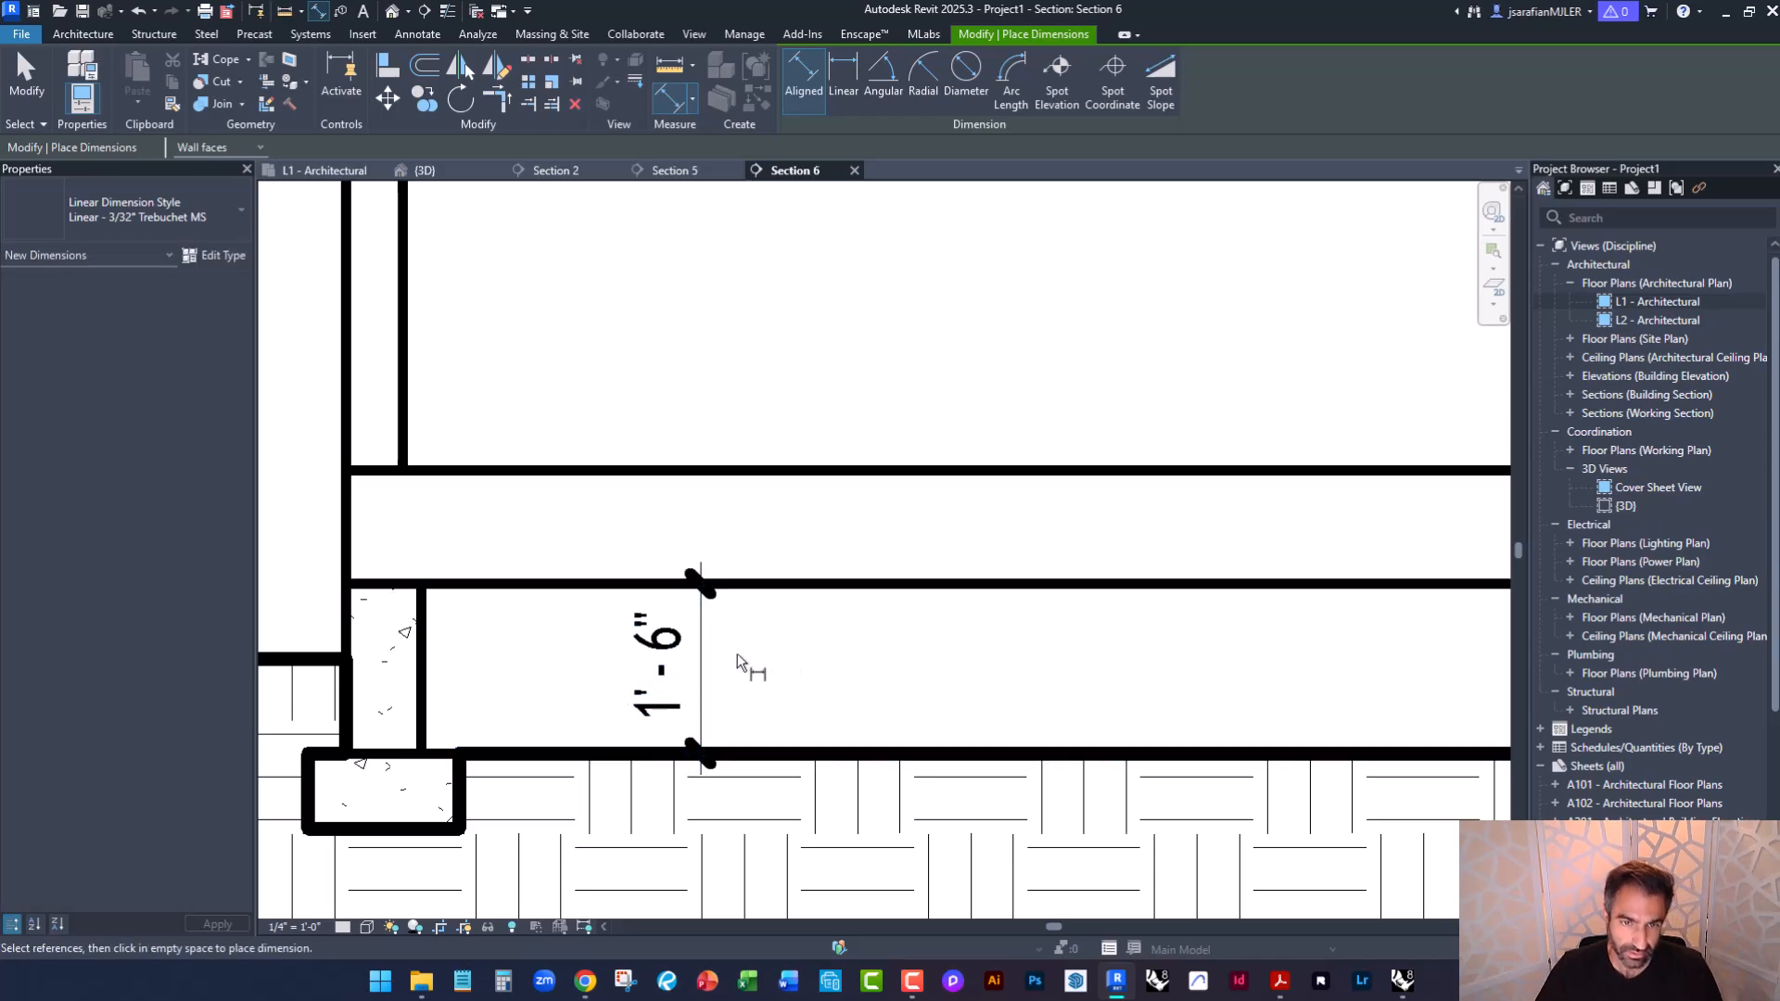
{"action": "key", "text": "Escape"}
{"action": "scroll", "coordinate": [742, 689], "scroll_direction": "down", "scroll_amount": 2}
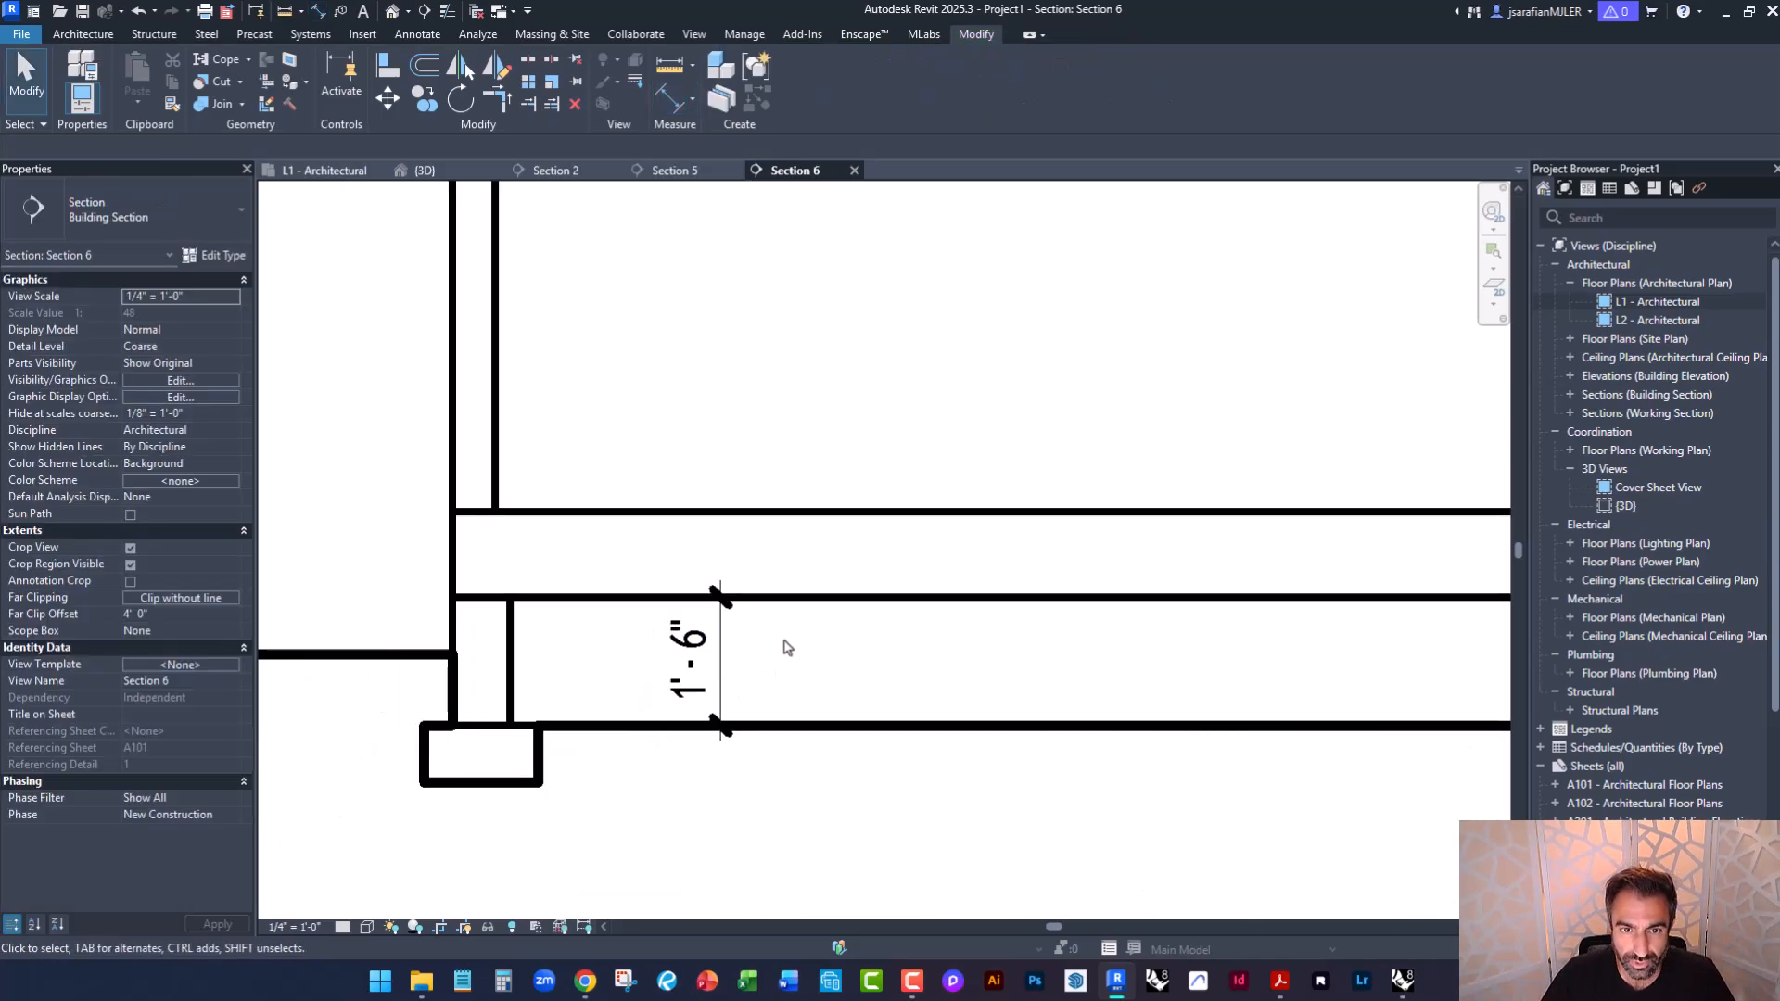